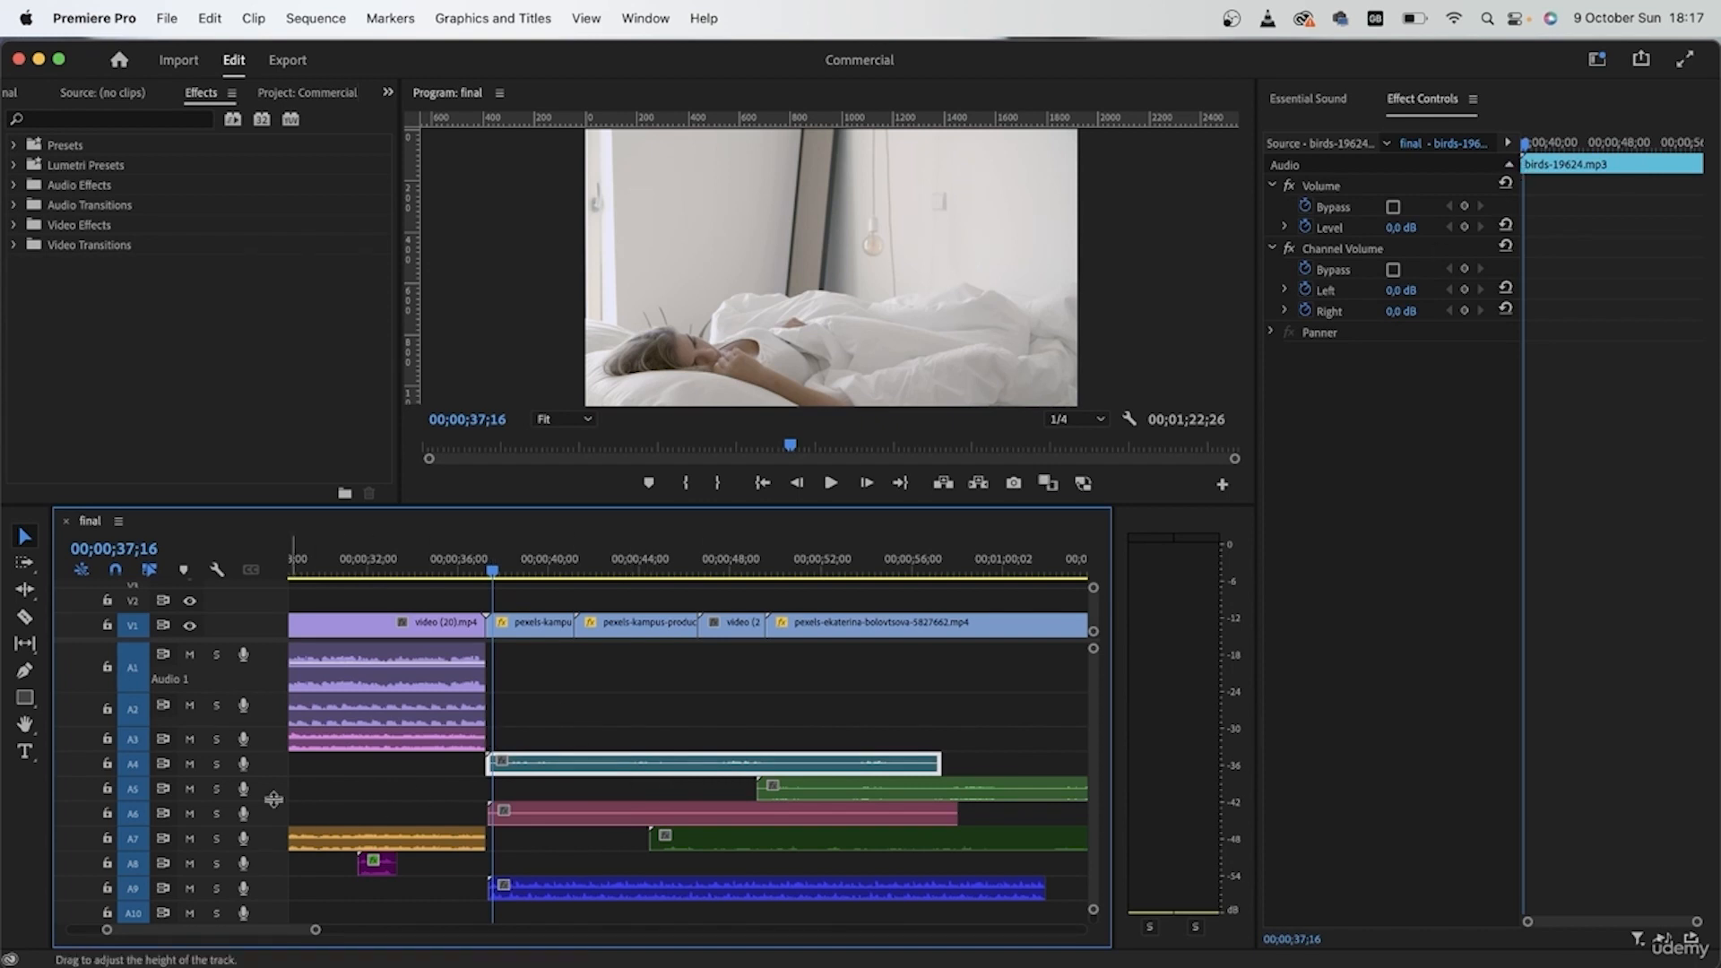
Step: Solo track A4 and apply the Make Distant preset with Outside Reverb to the birds clip
left_click(216, 764)
key("space")
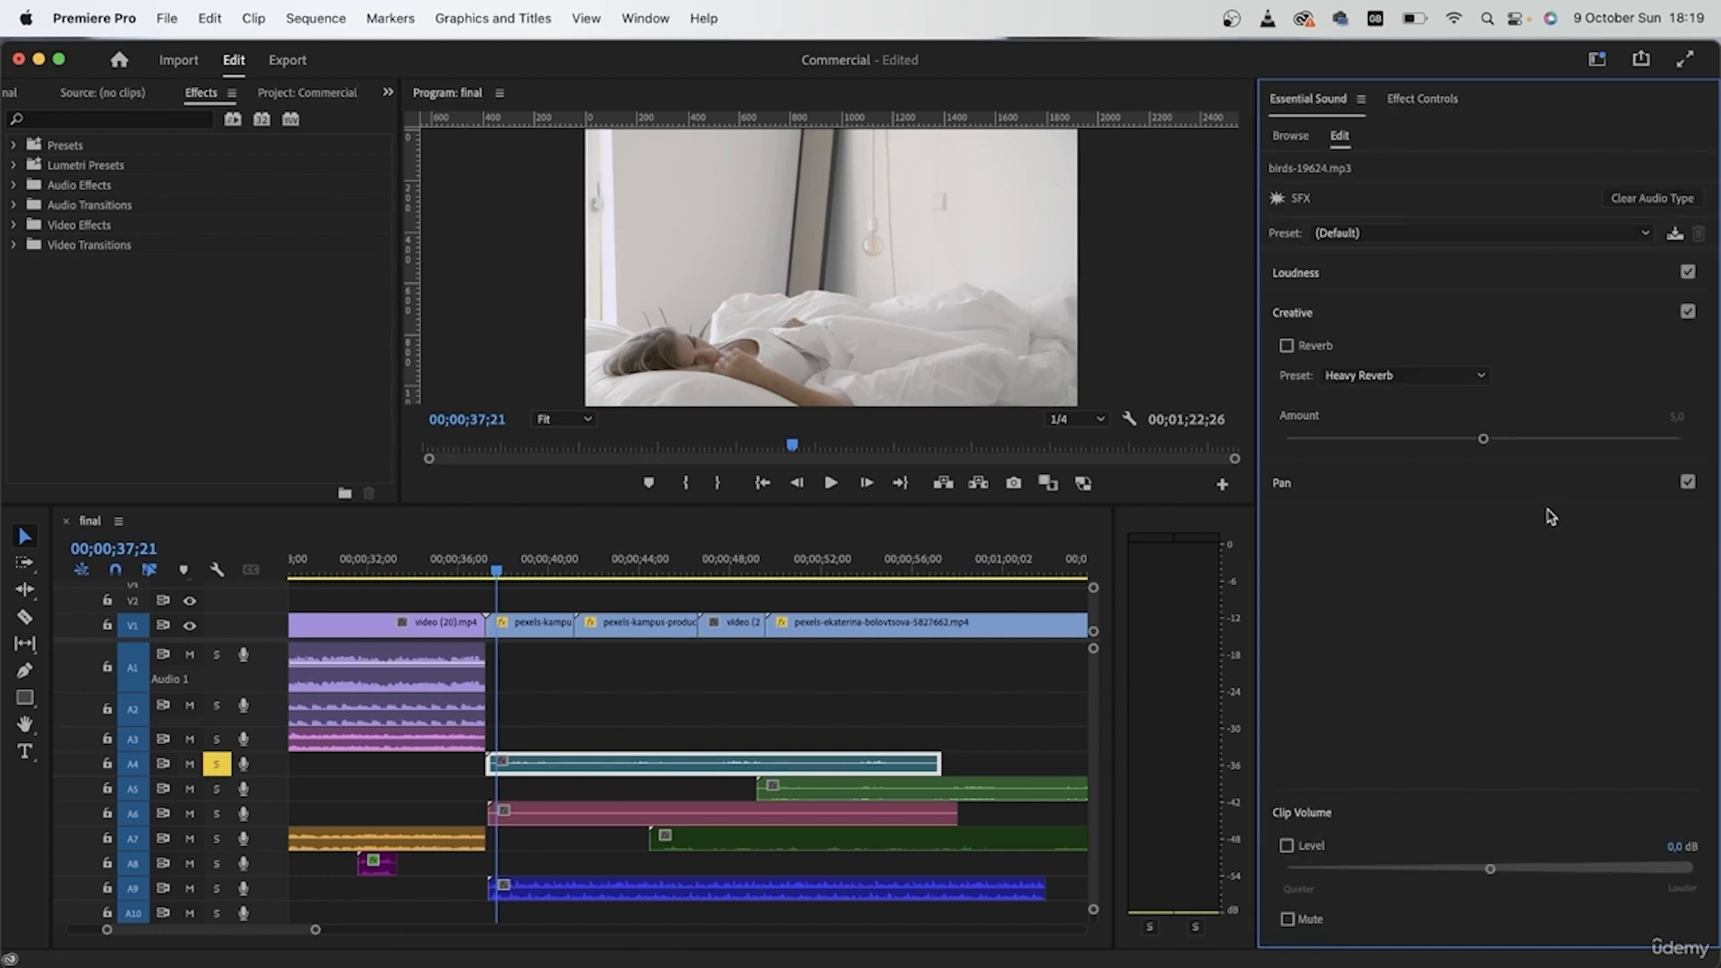
left_click(1311, 233)
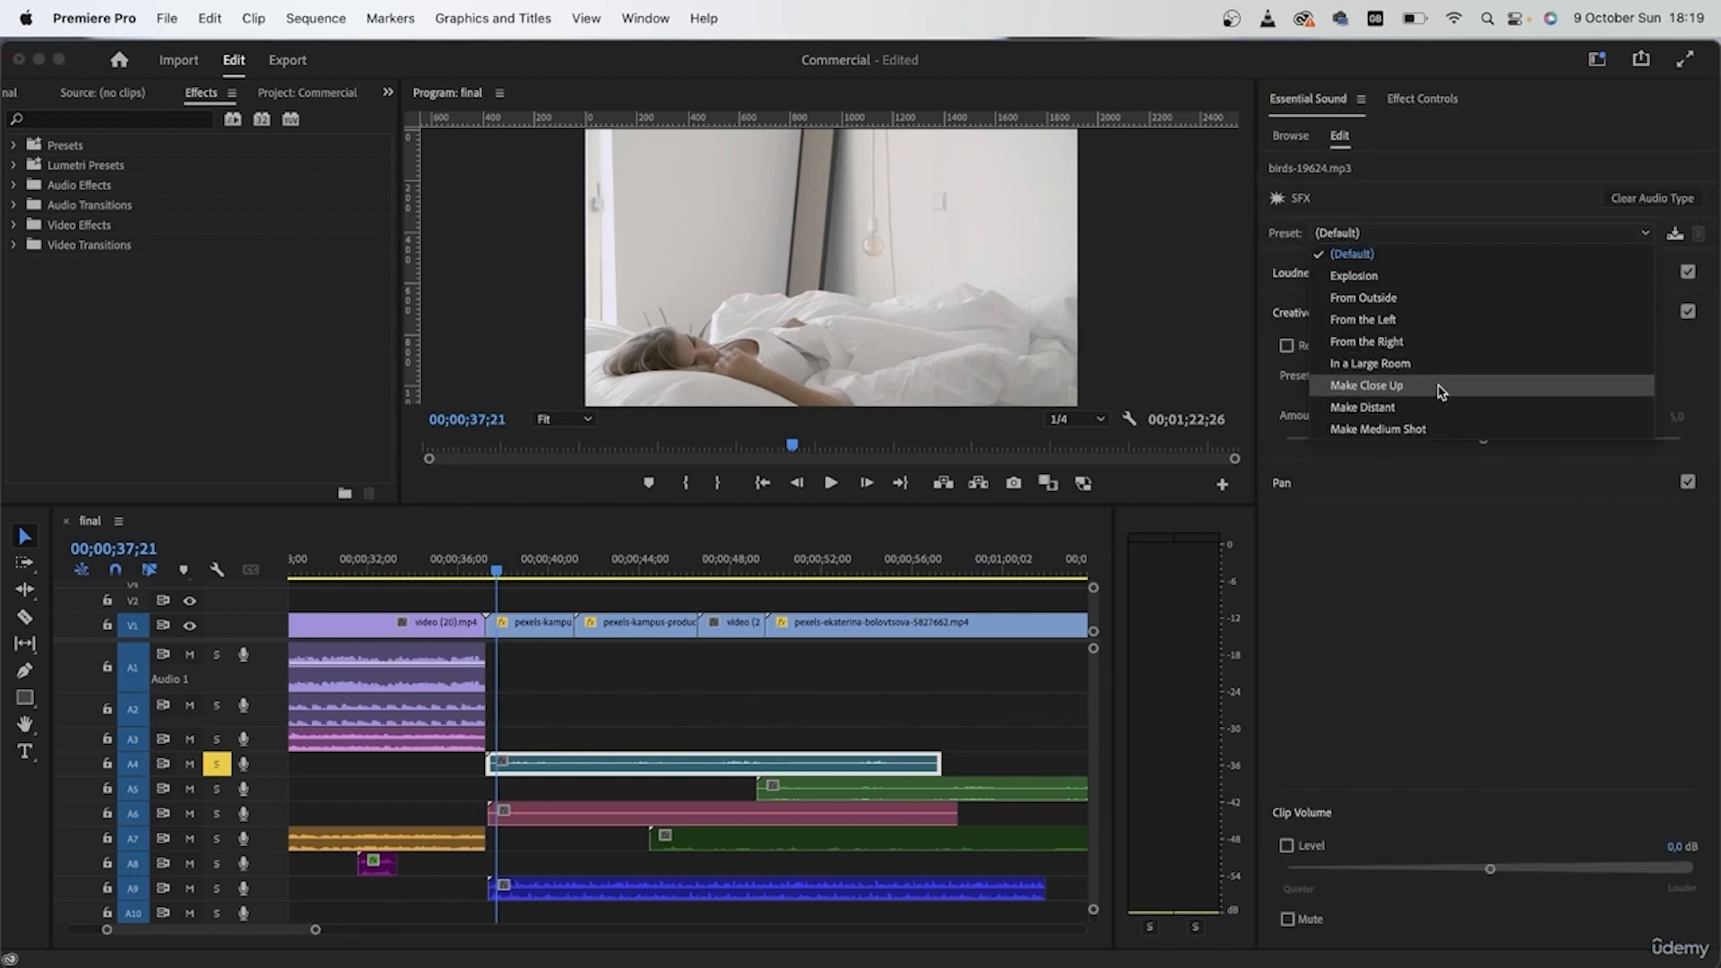
left_click(1386, 411)
left_click(1366, 379)
left_click(1396, 441)
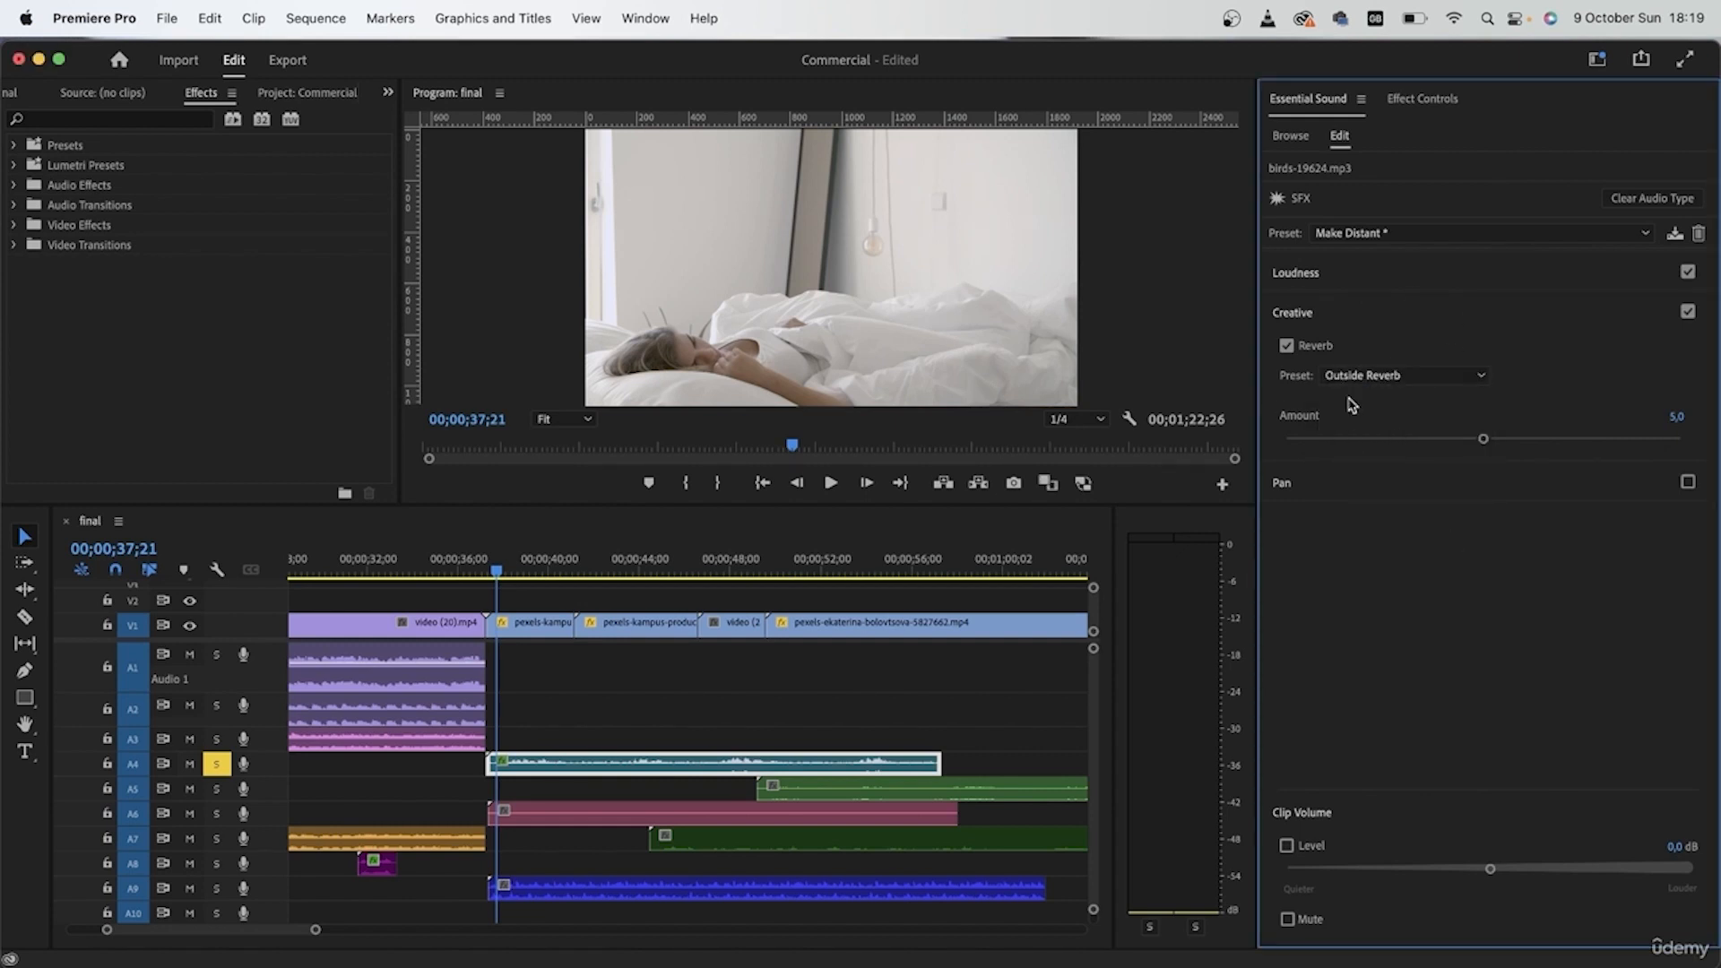
key("space")
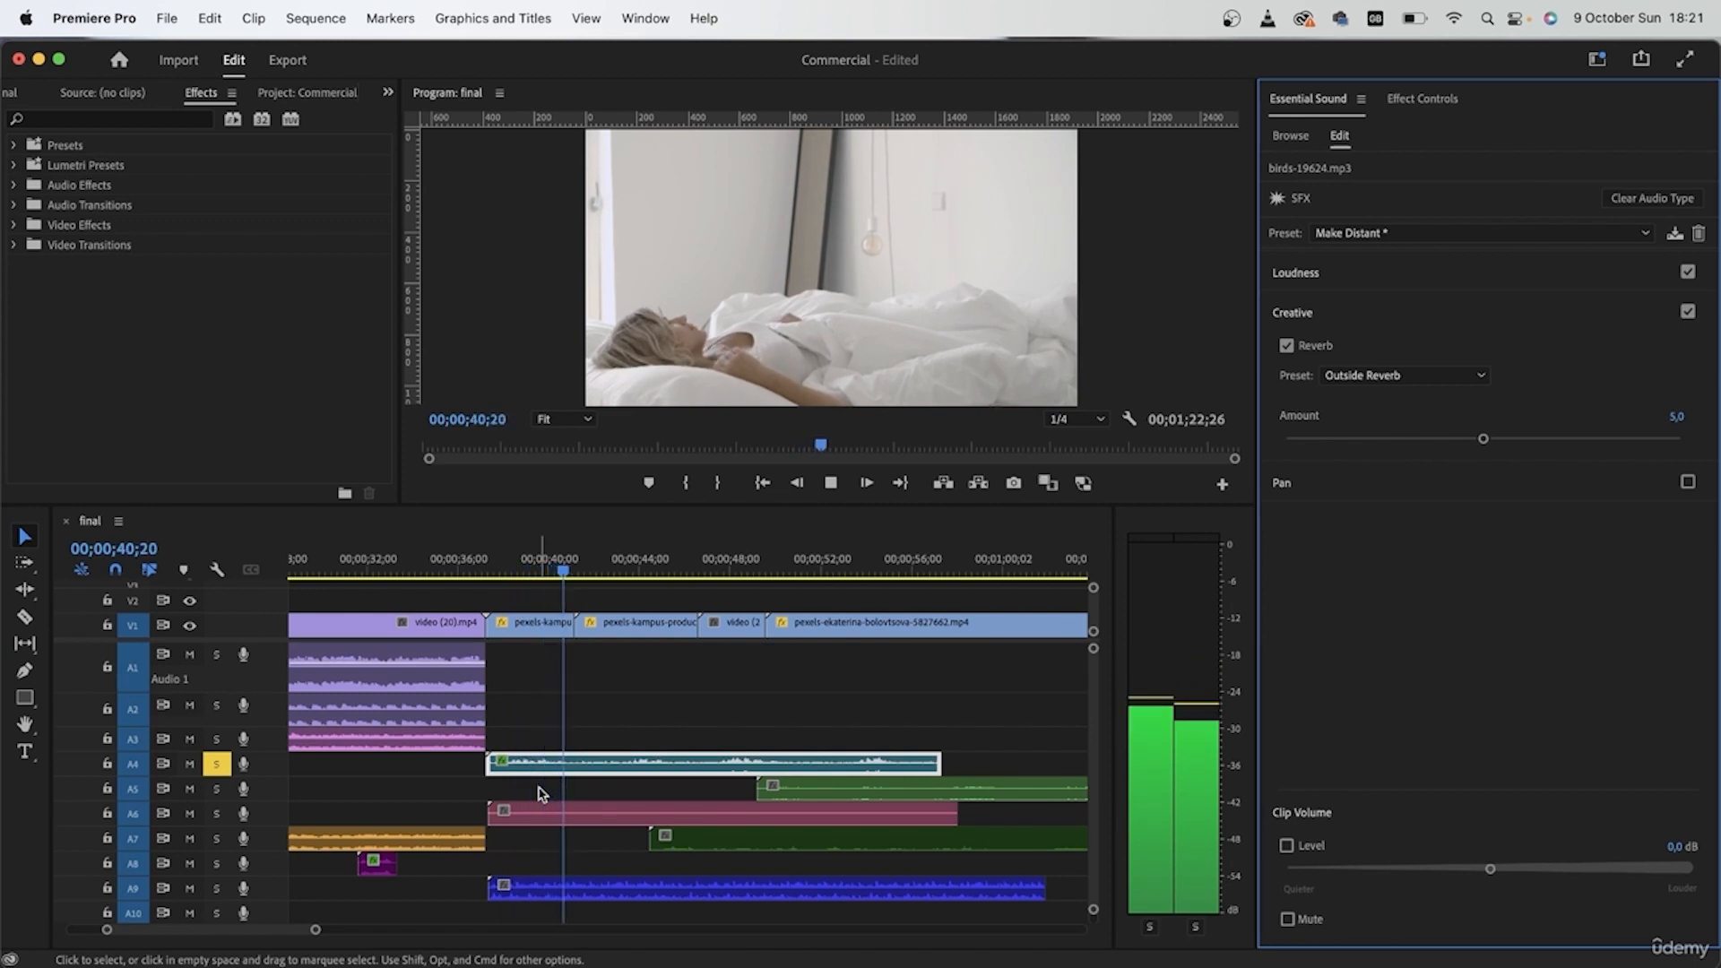
key("space")
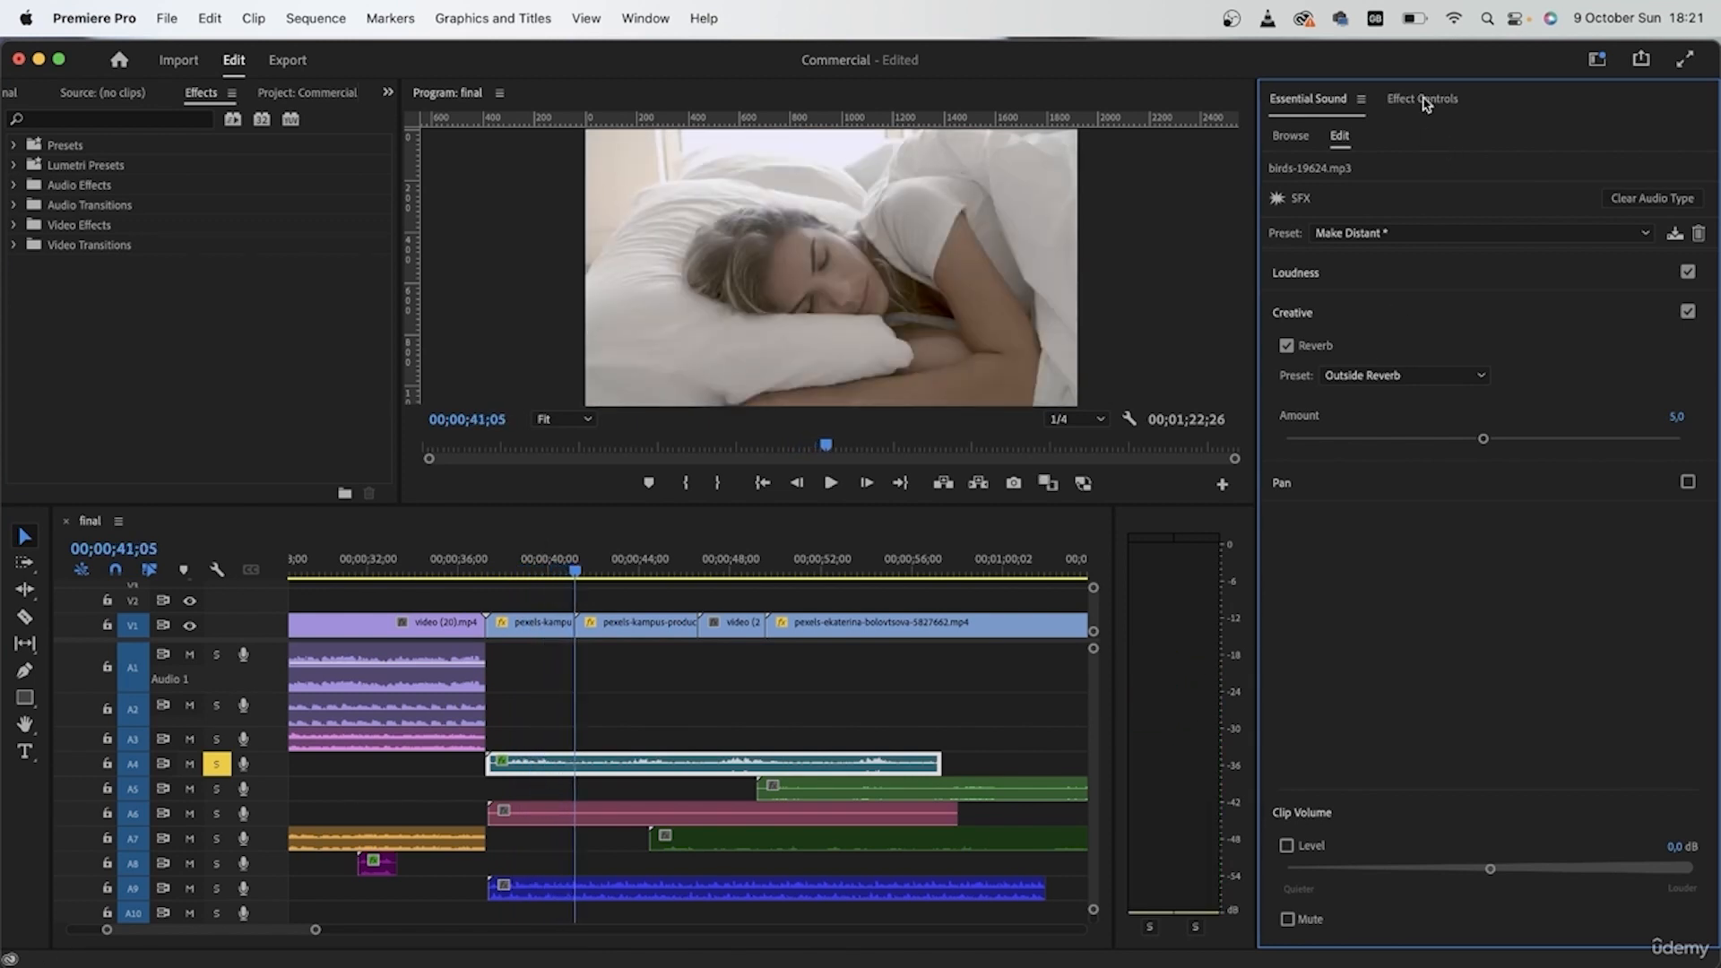
Step: Adjust the birds clip's Channel Volume, raising left to 12,1 dB and lowering right to -9,2 dB, and play it back
left_click(1425, 102)
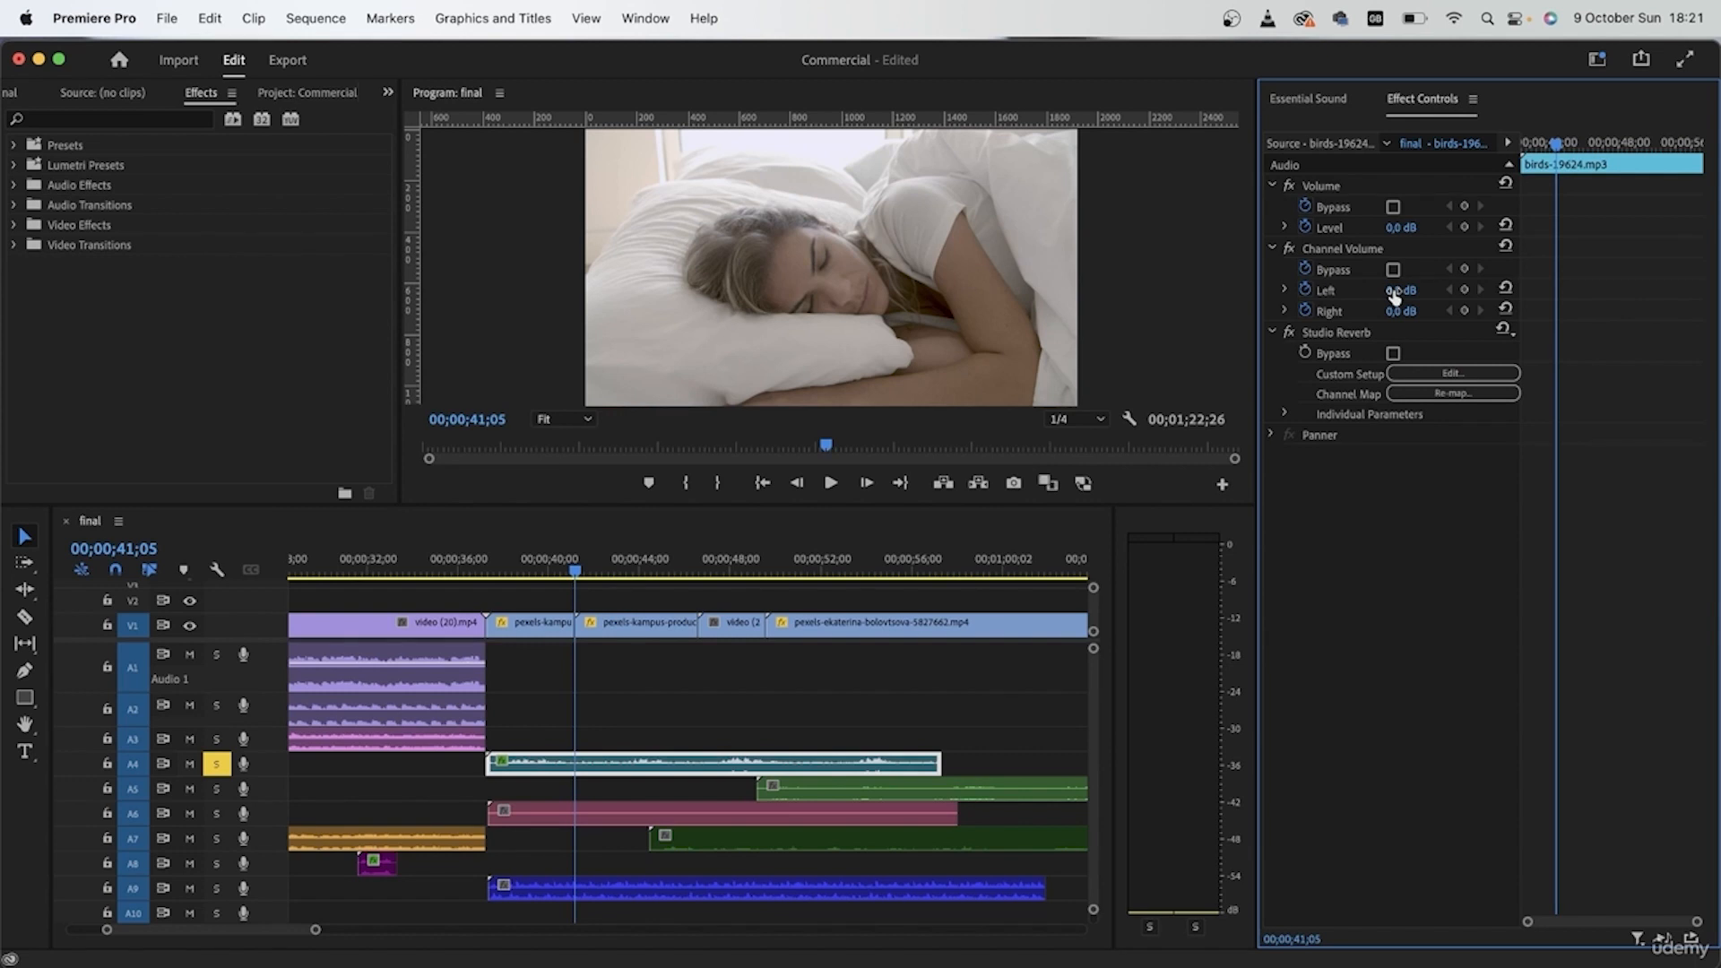
left_click(485, 559)
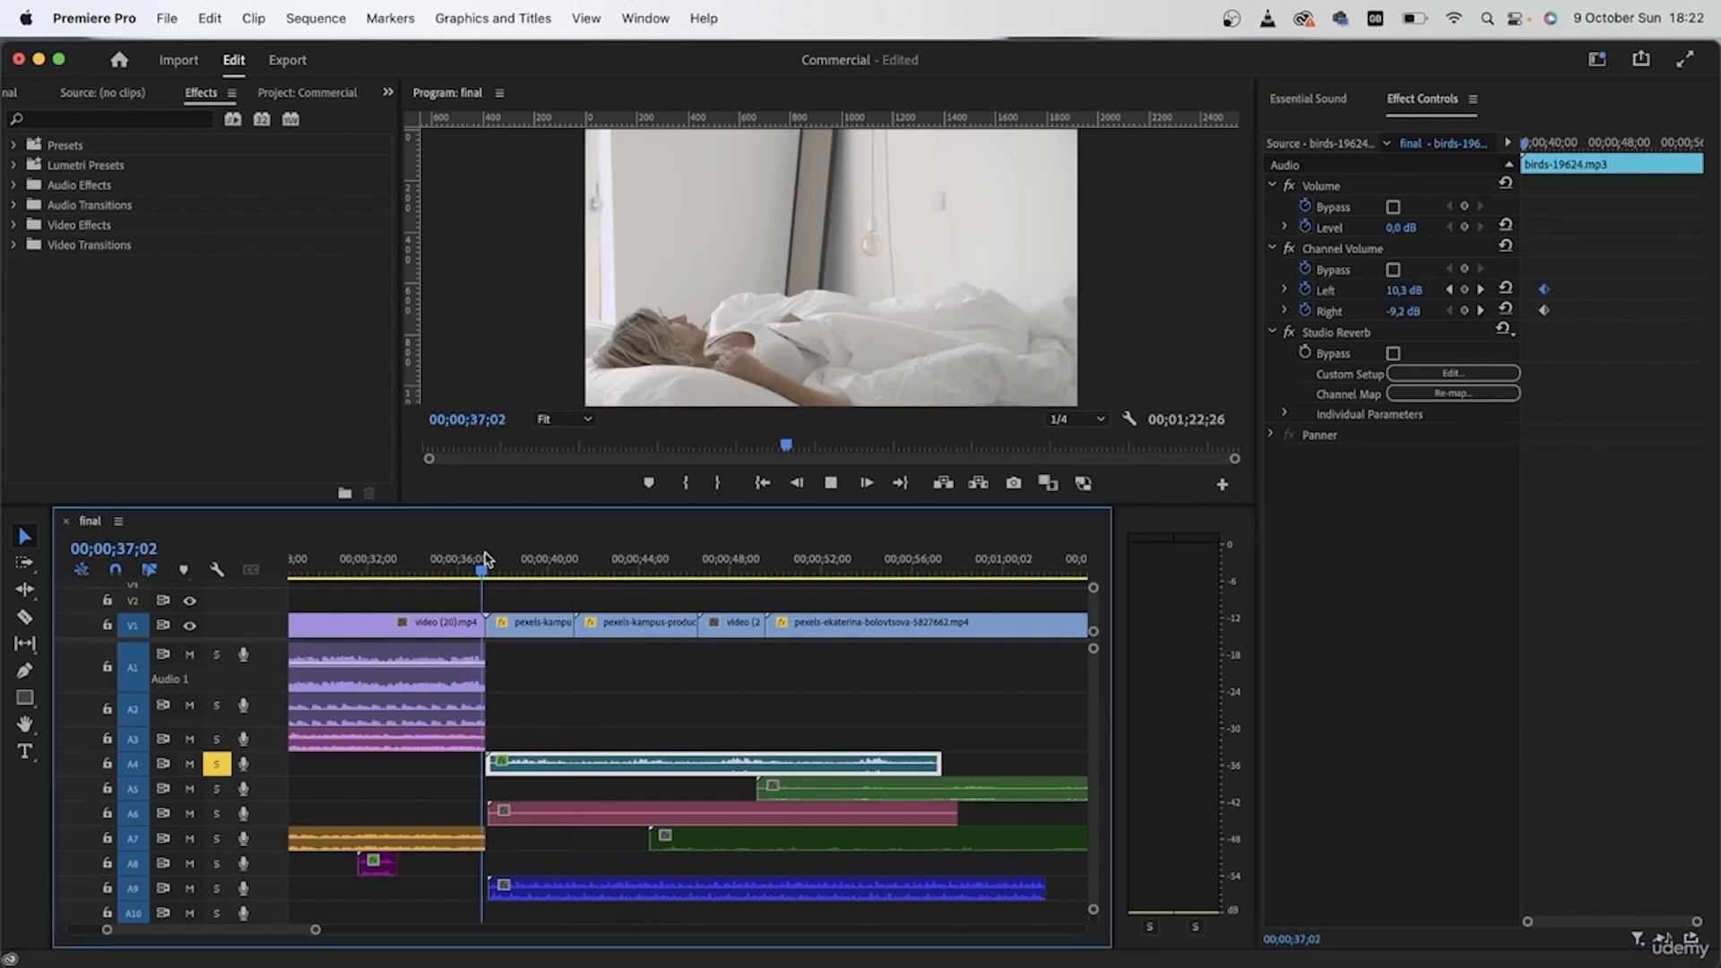
key("space")
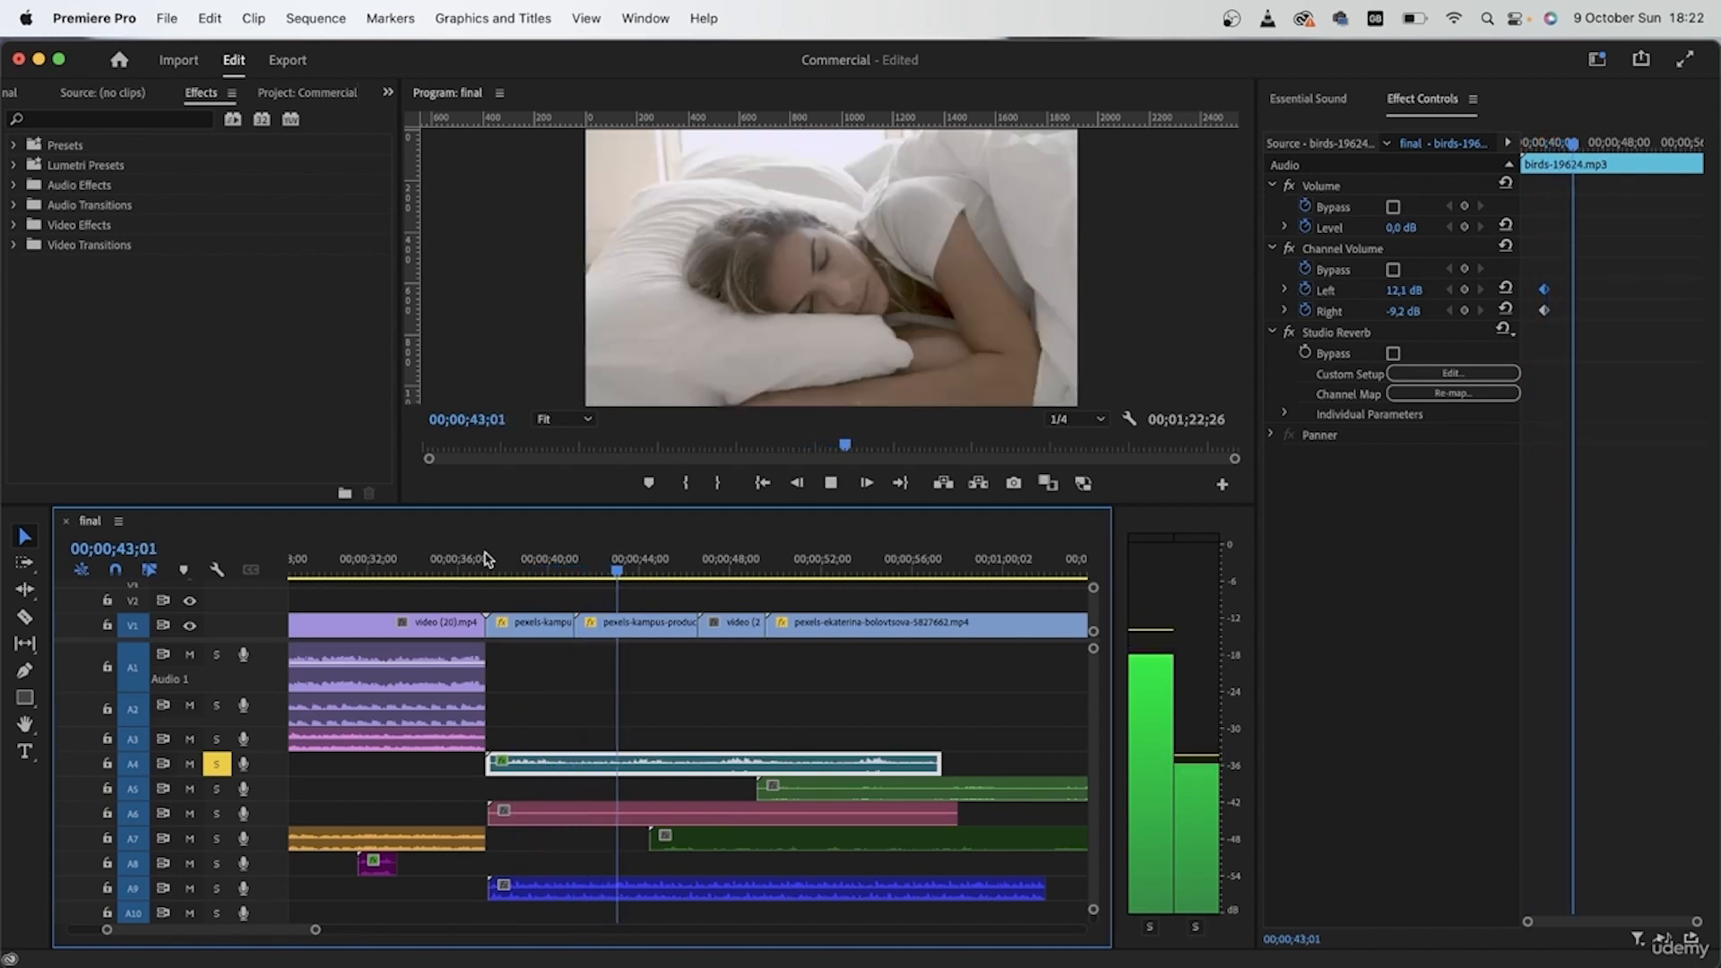
key("space")
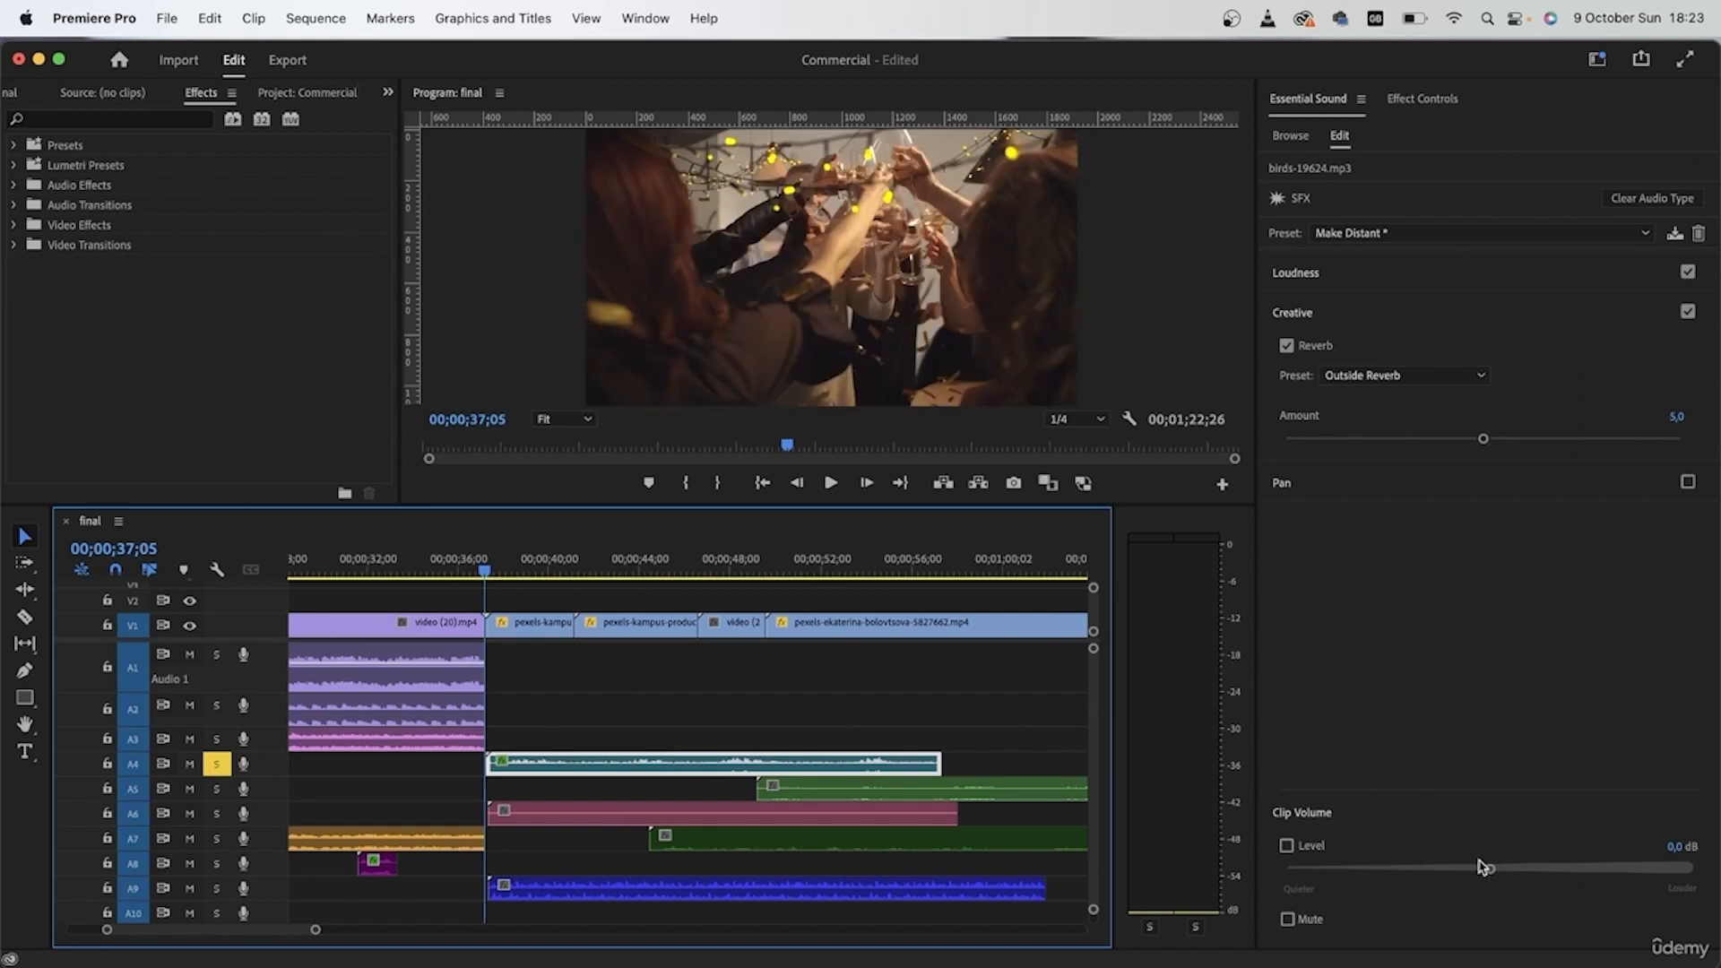
Step: Lower the birds clip's volume level to -19,2 dB while previewing it
left_click_drag(1488, 874, 1420, 871)
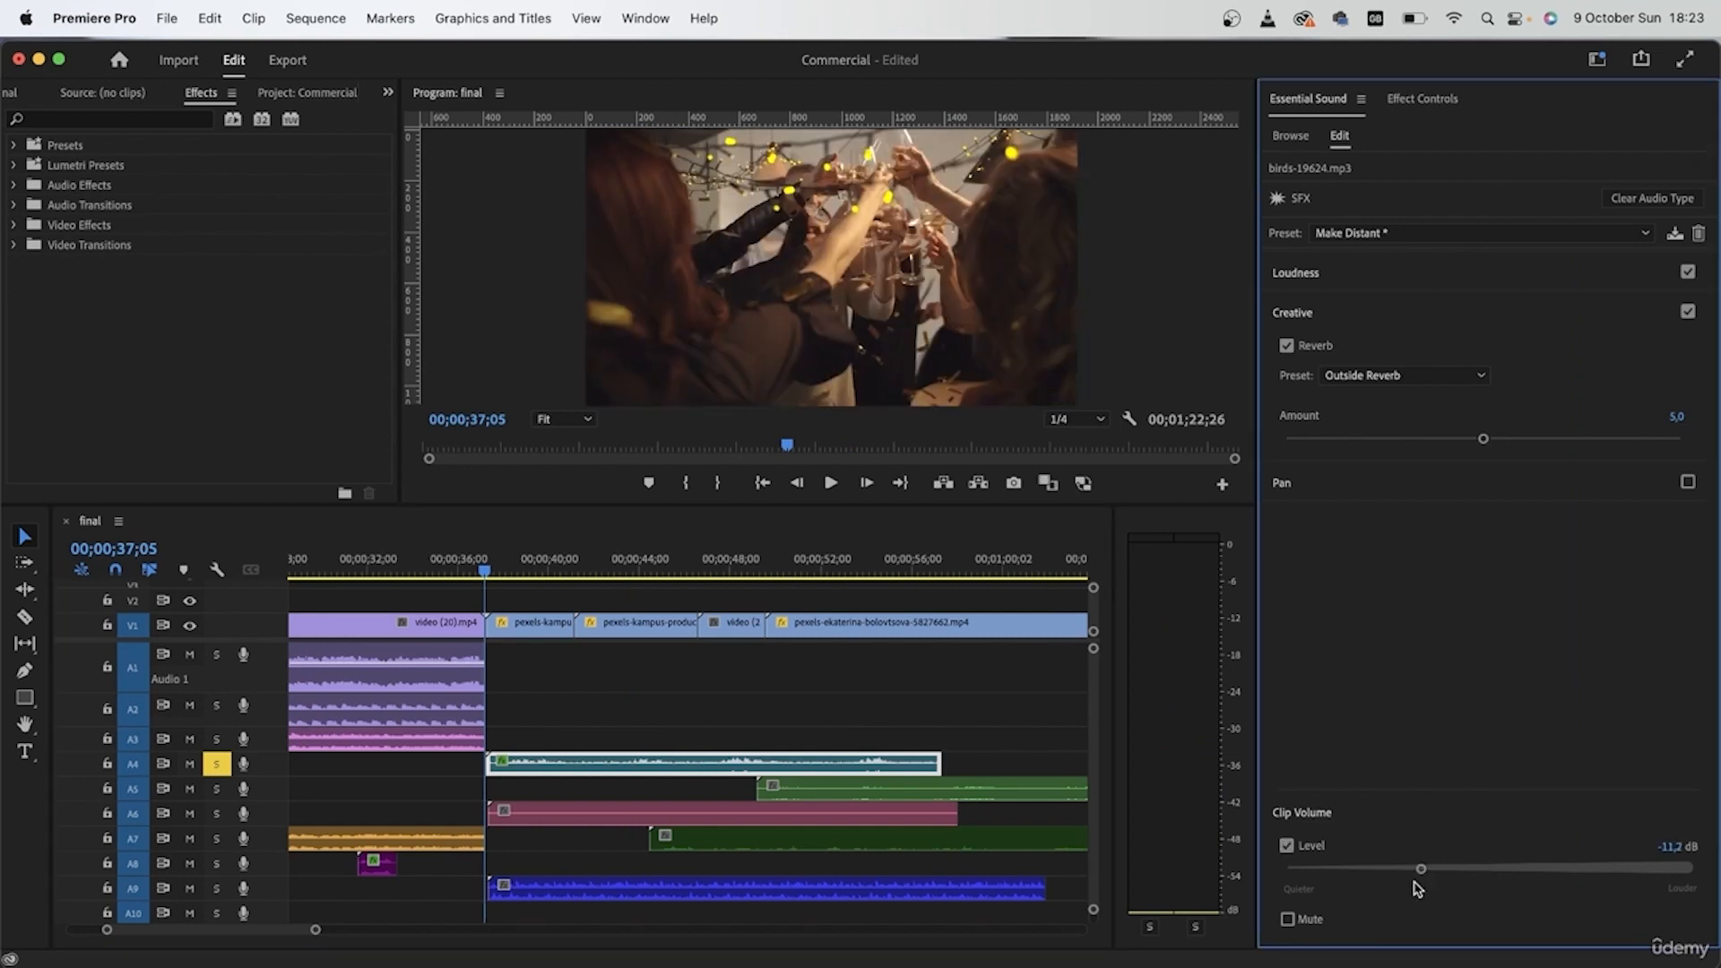
key("space")
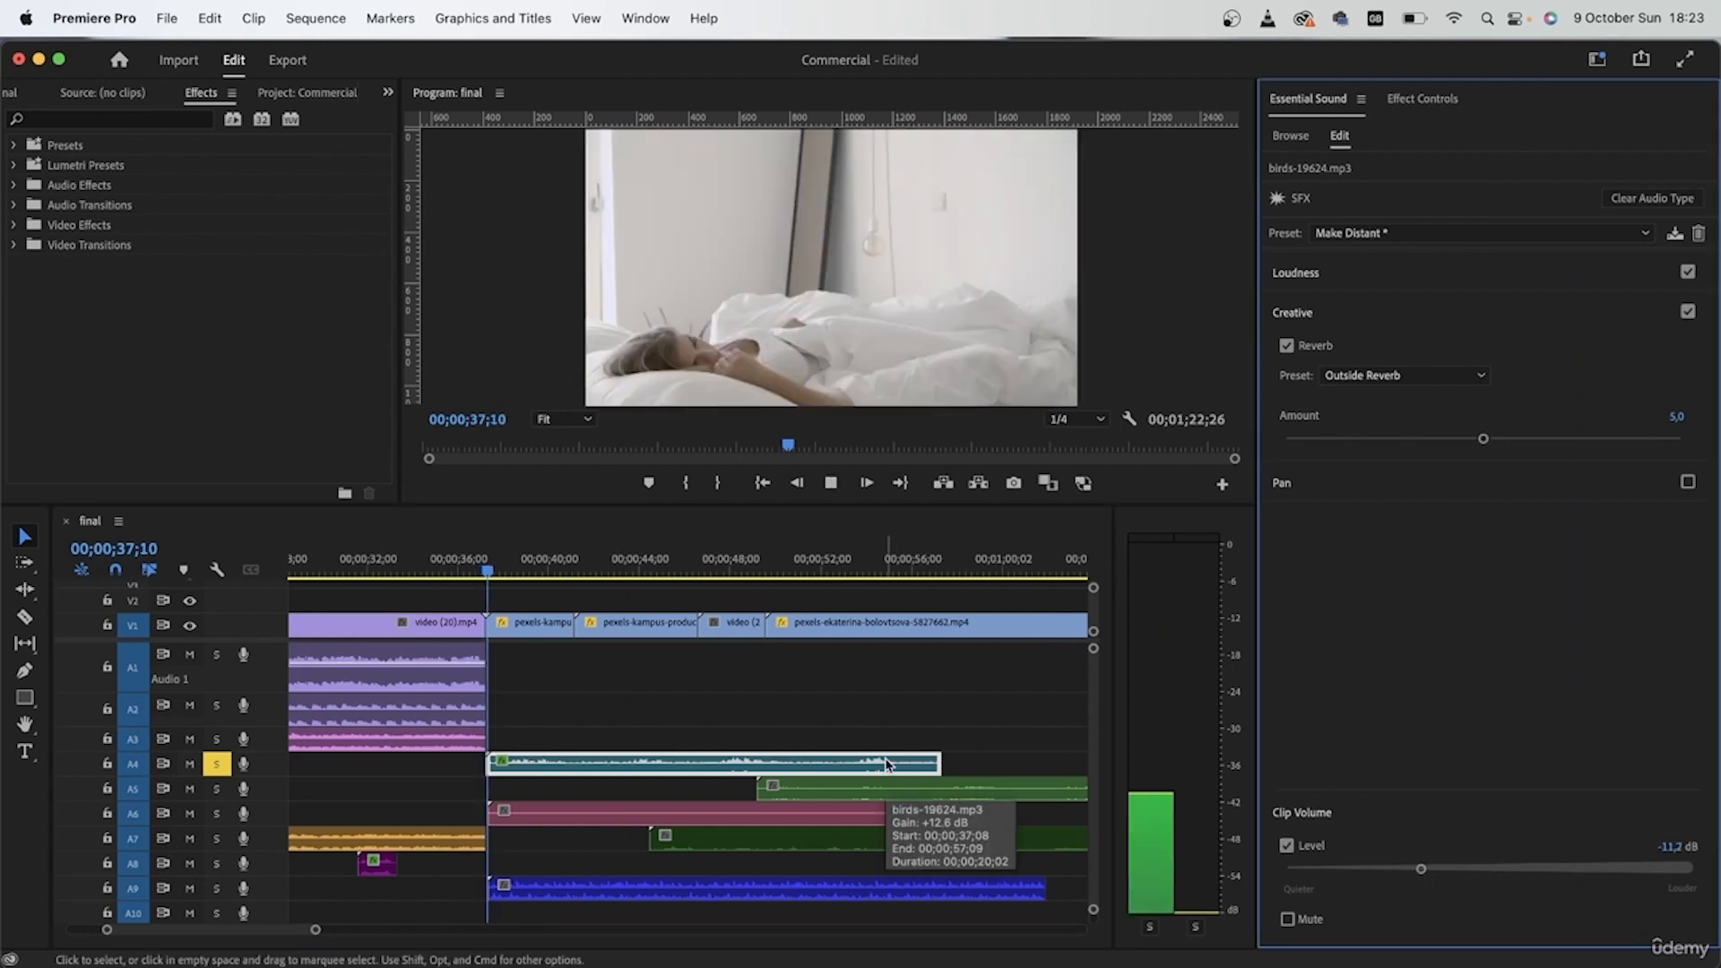
left_click_drag(1420, 870, 1376, 885)
key("space")
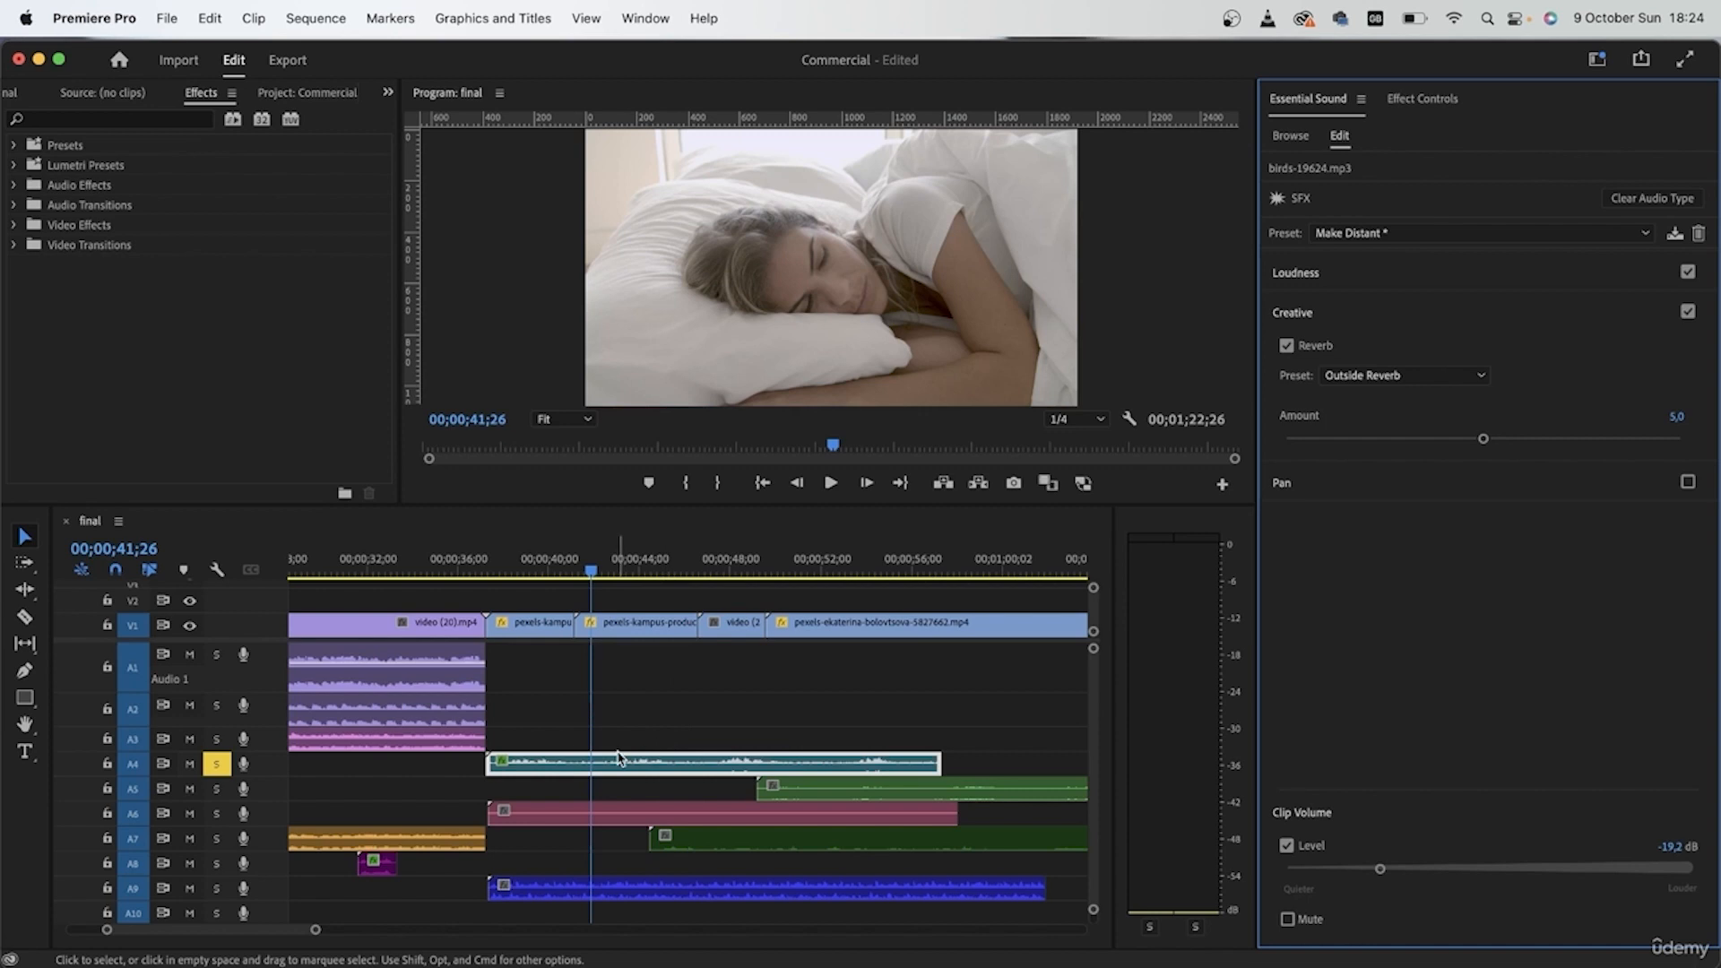
Step: Trim the end of the birds clip on A4 to about 00;00;46;28, just past the start of video (24)
left_click(736, 565)
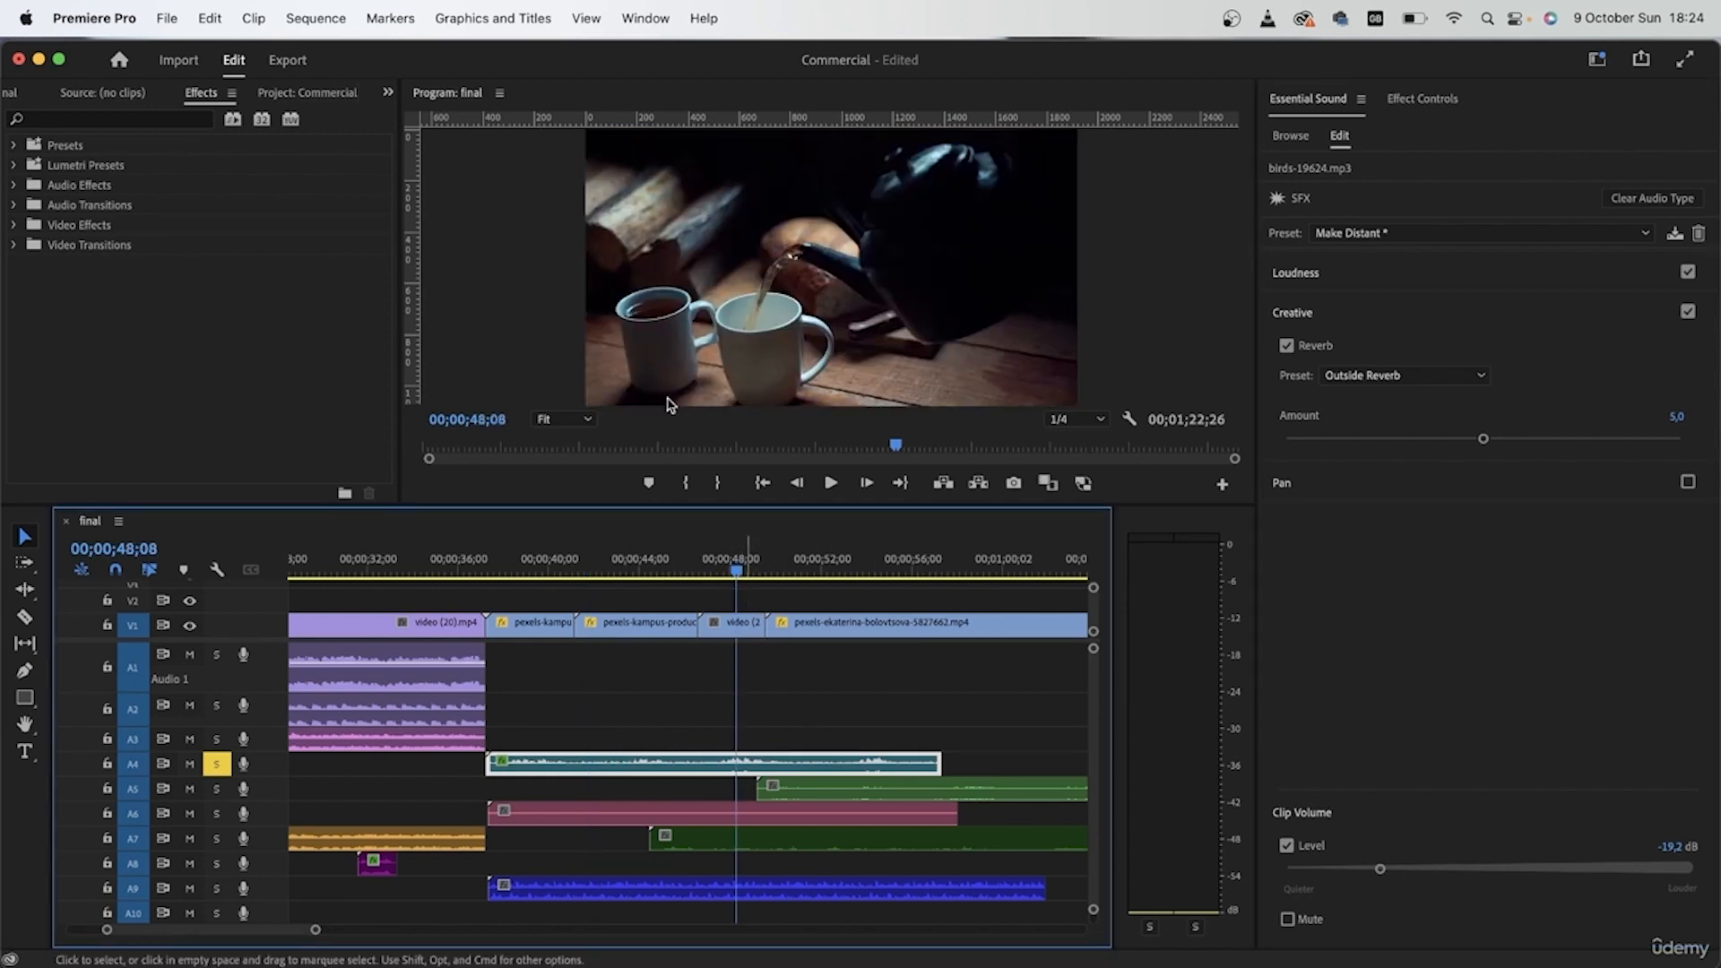
left_click_drag(957, 763, 717, 763)
left_click(697, 565)
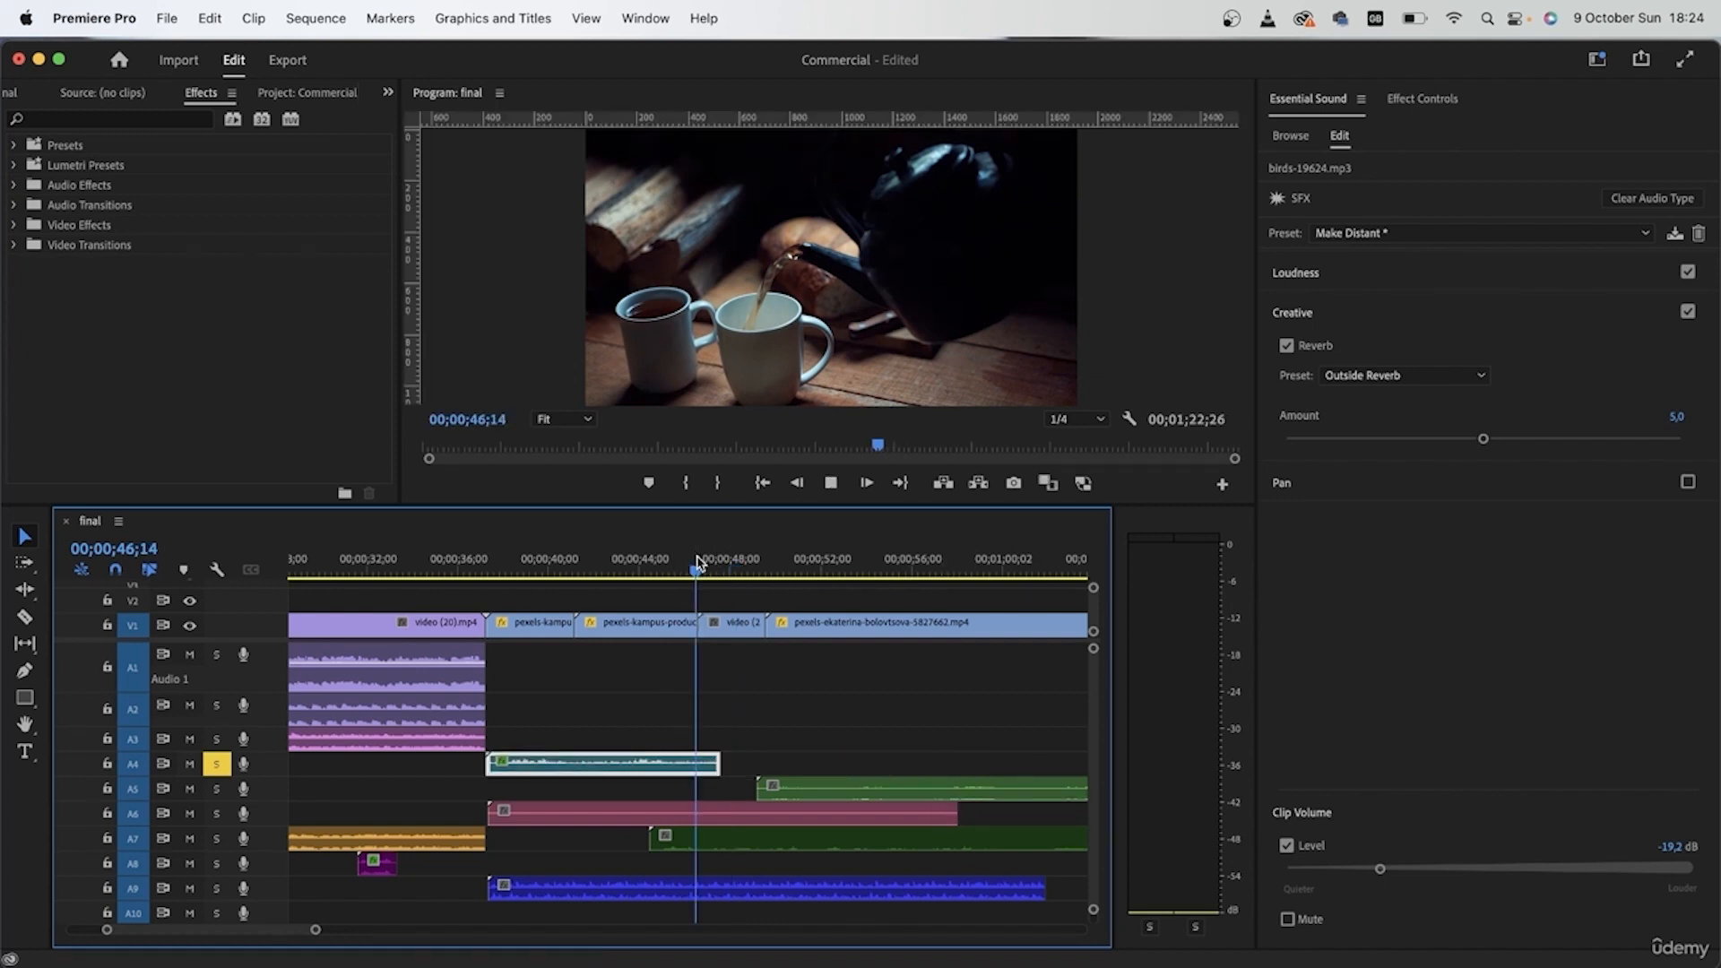
key("space")
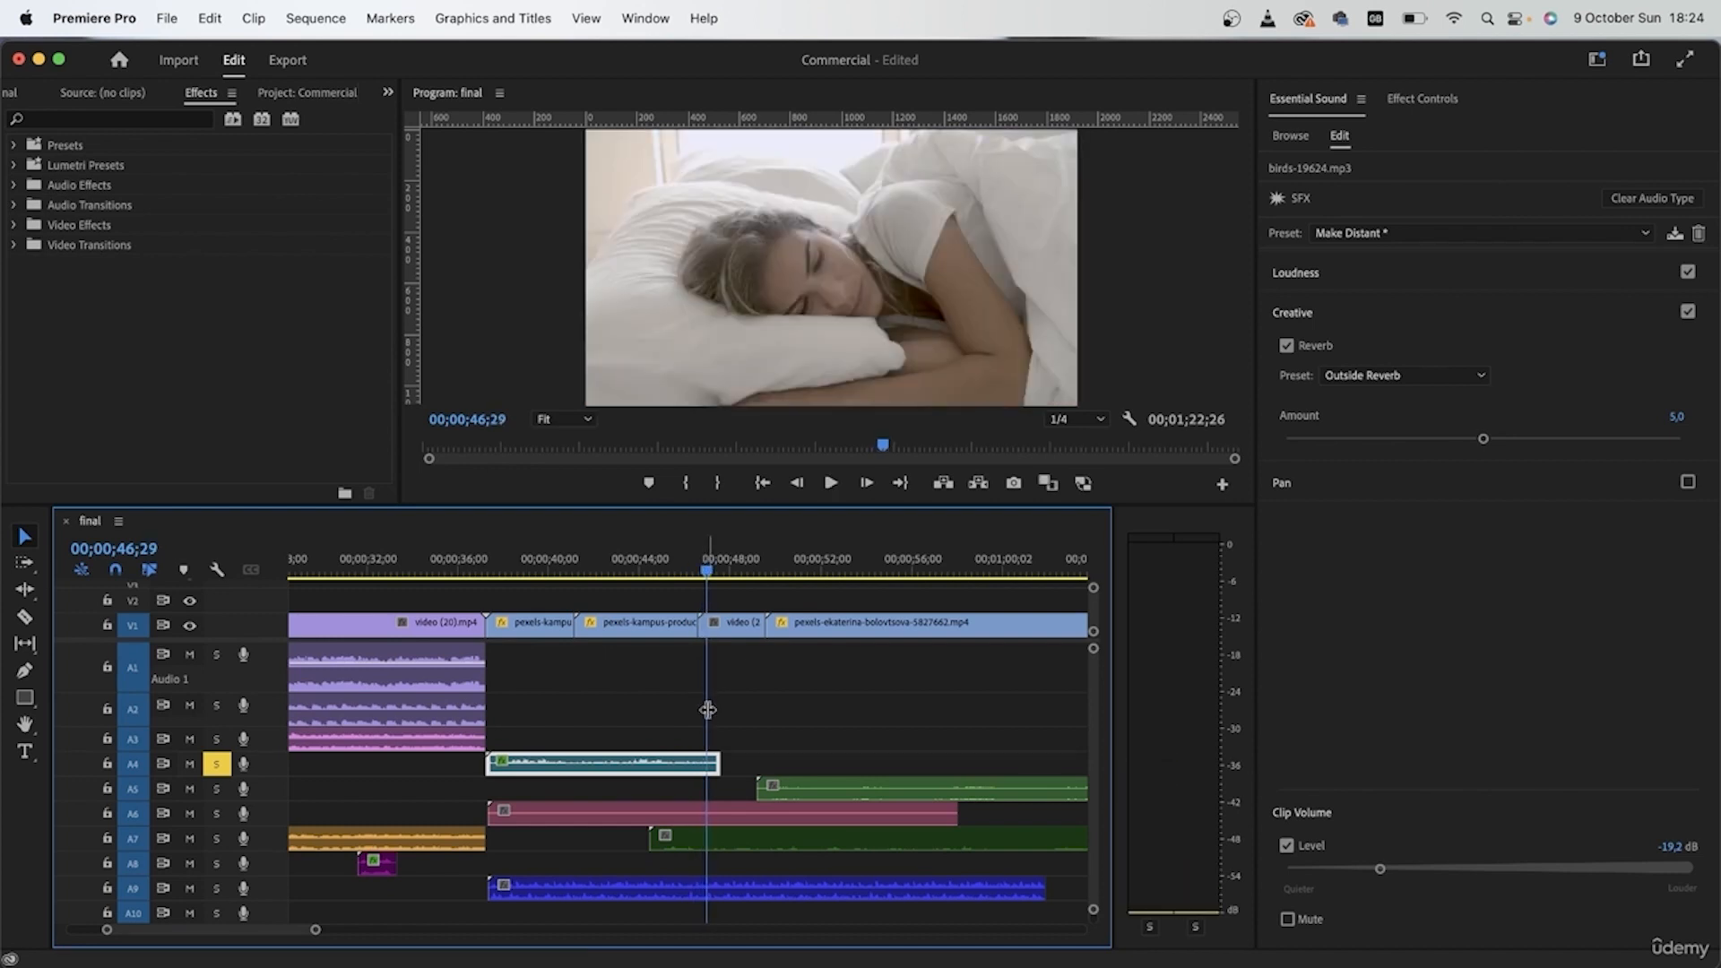
left_click_drag(719, 763, 704, 763)
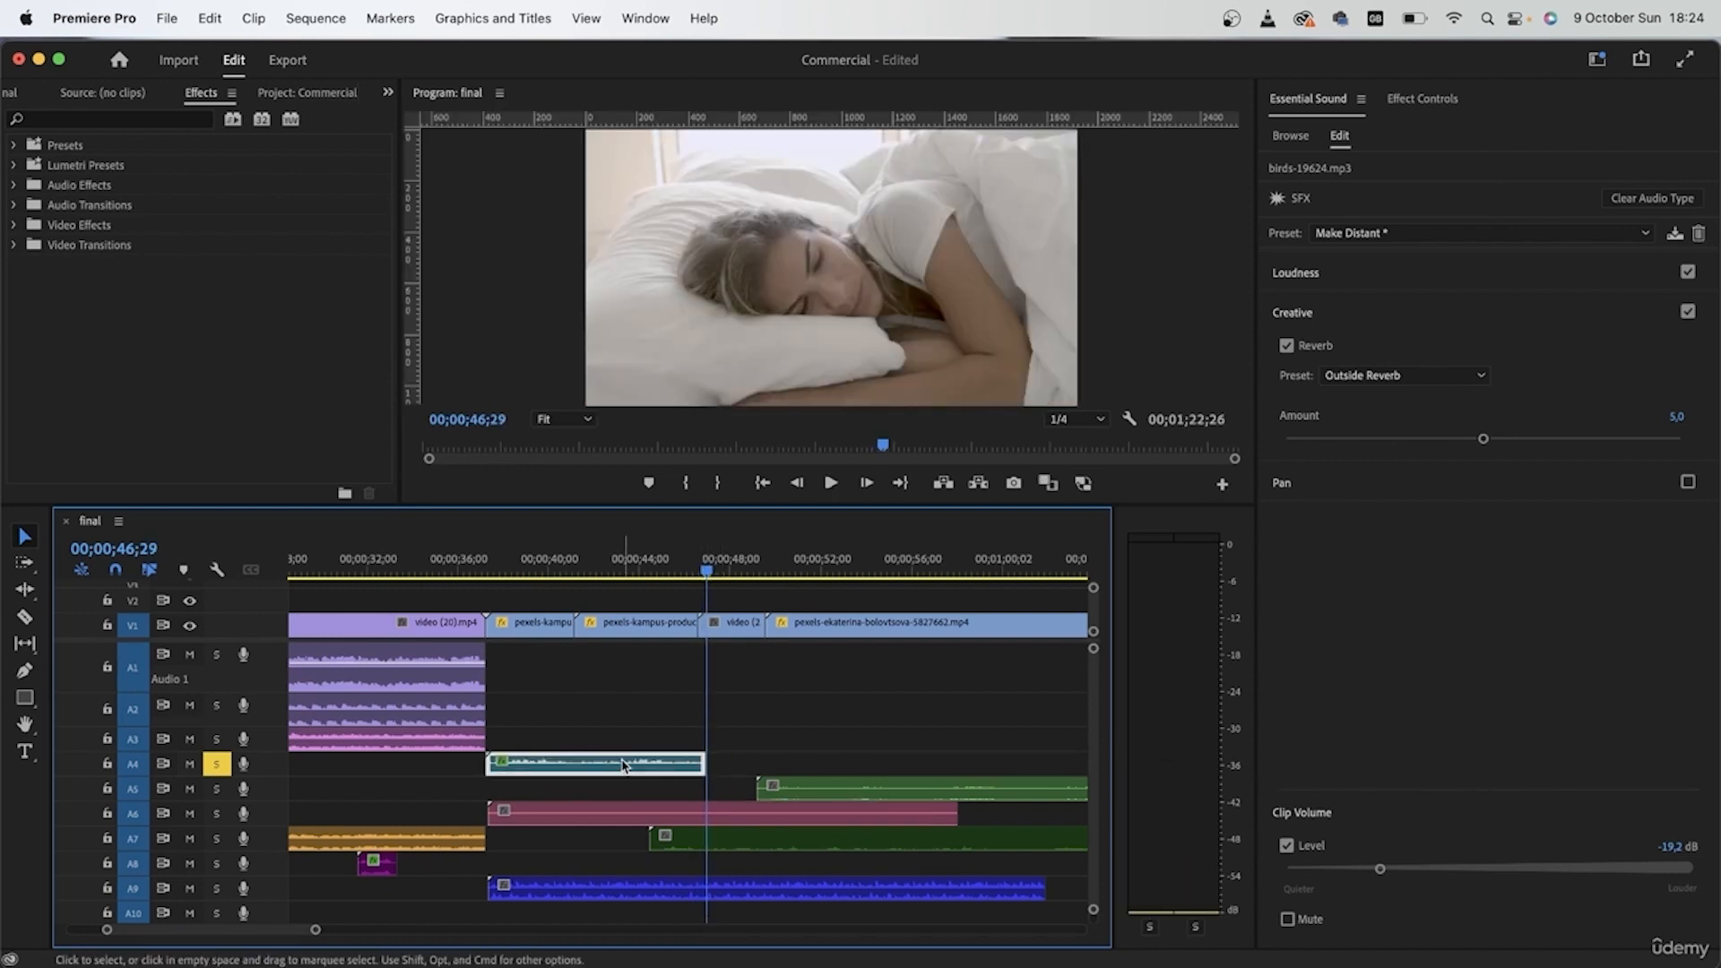
Step: Add Constant Power transitions to both ends of the birds clip and shorten the ending one
key("shift+d")
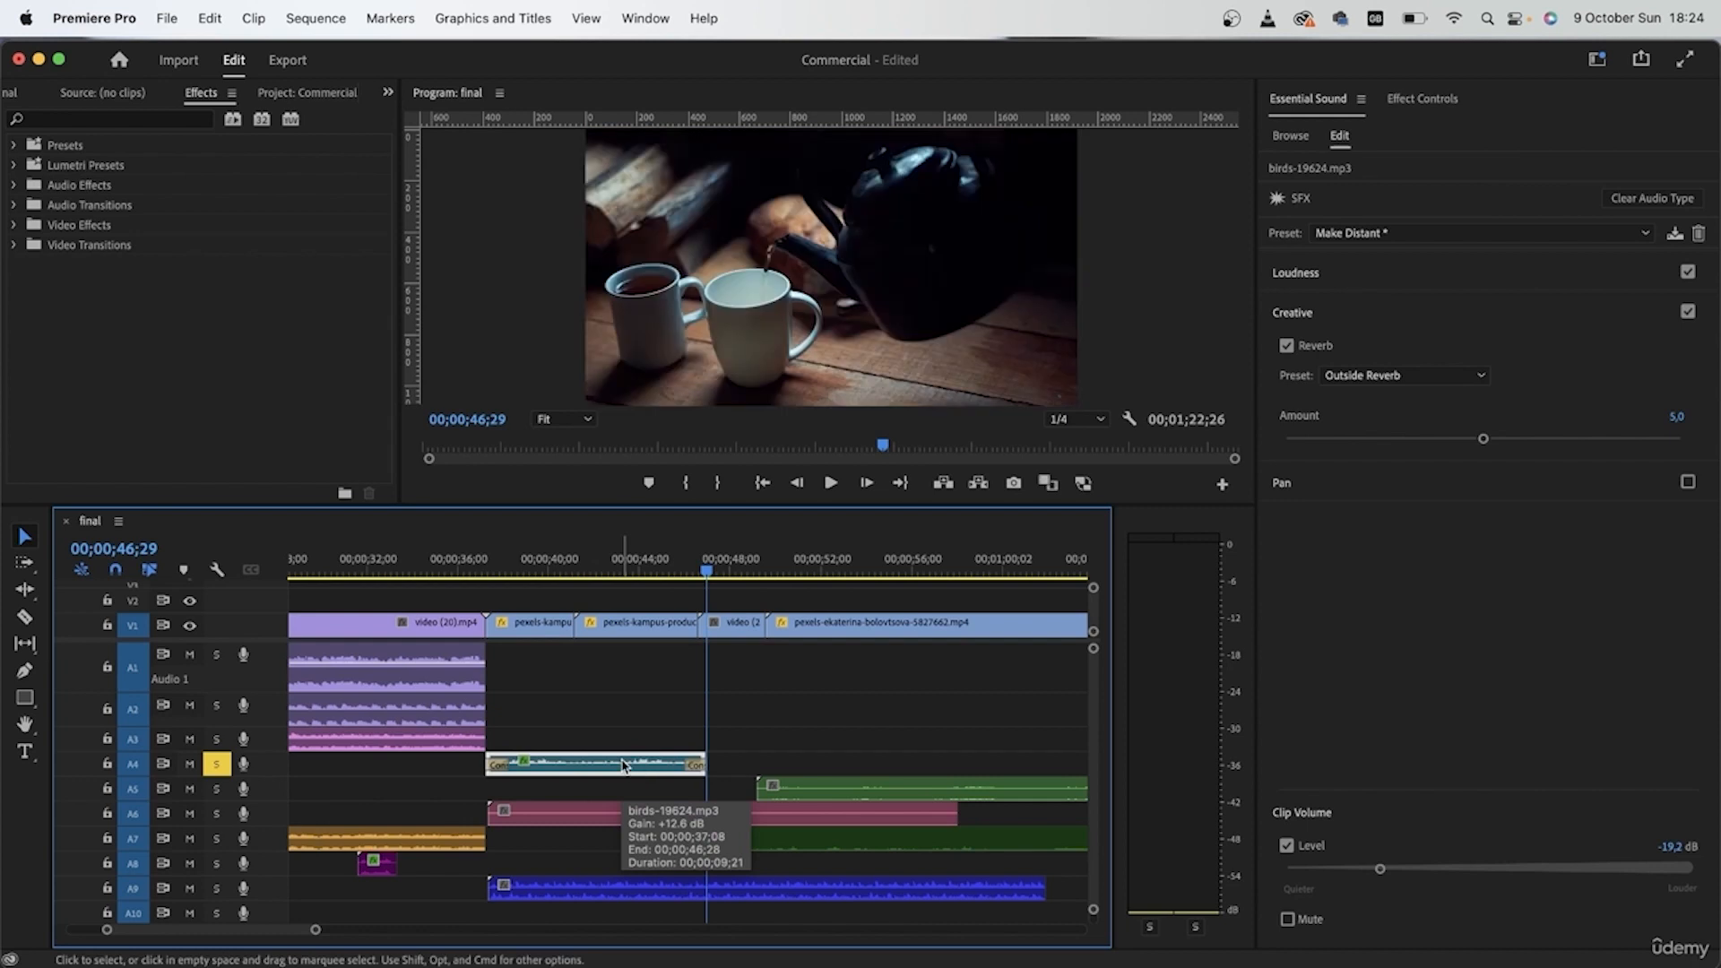
scroll(661, 814, "up", 3)
left_click_drag(722, 764, 745, 763)
left_click(681, 566)
key("space")
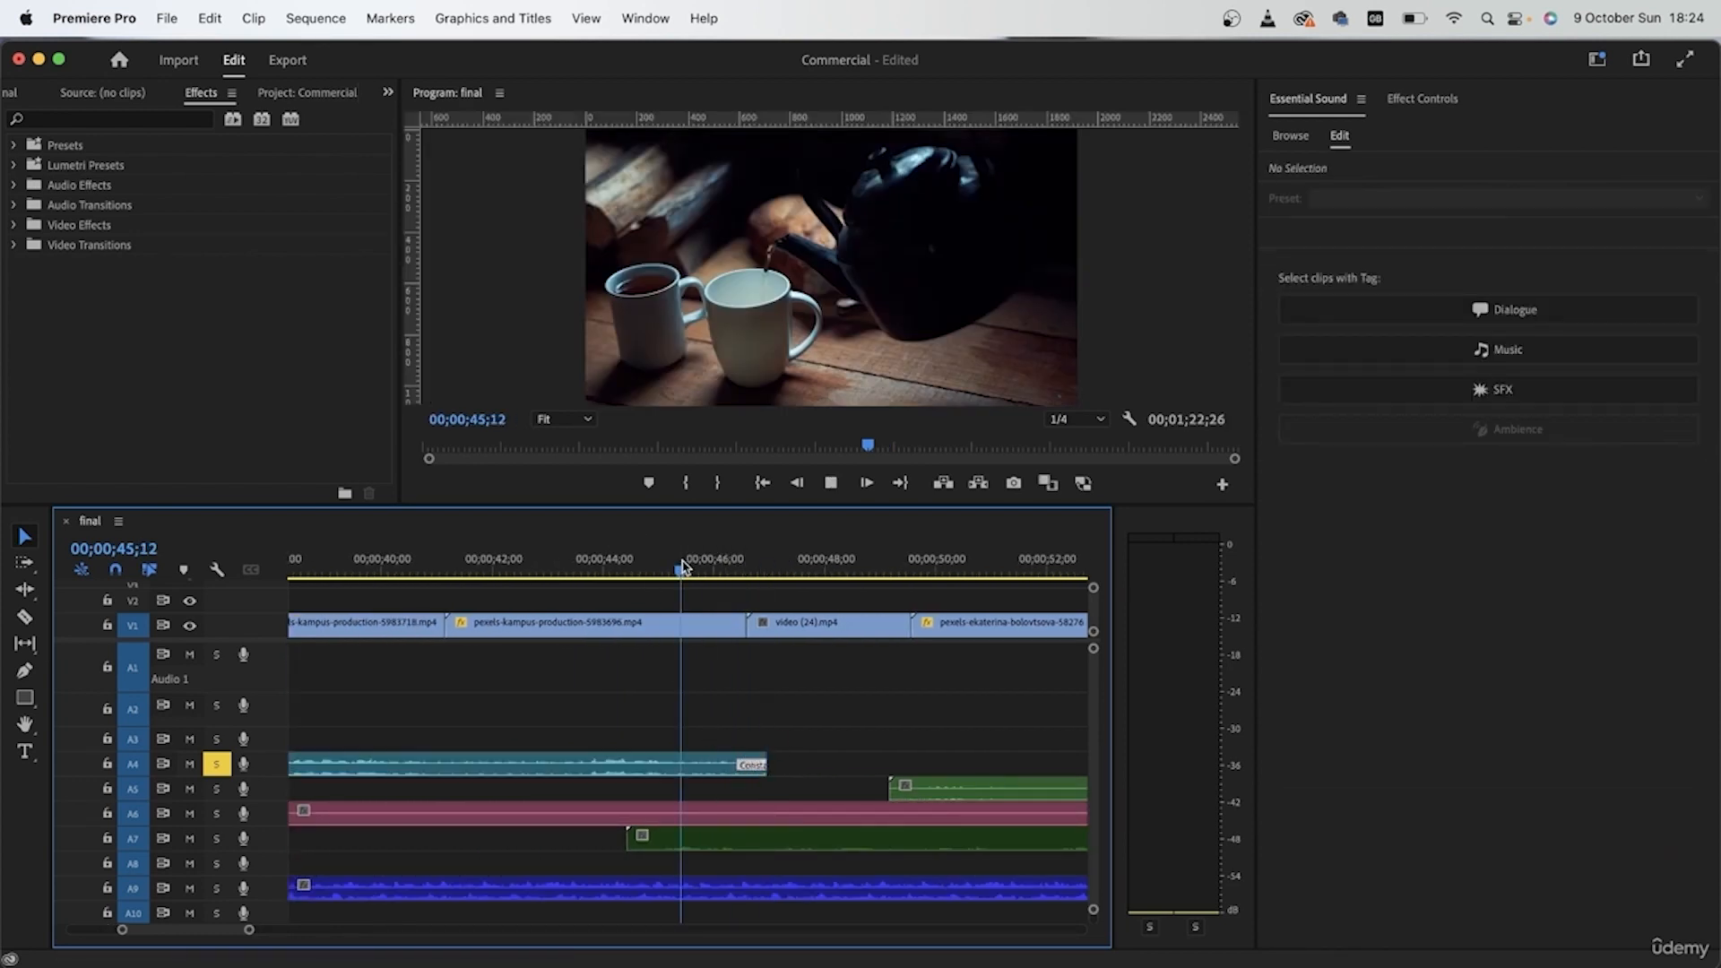
Step: Delete the Constant Power transition at the start of the birds clip, keeping only the ending fade
scroll(641, 836, "up", 2)
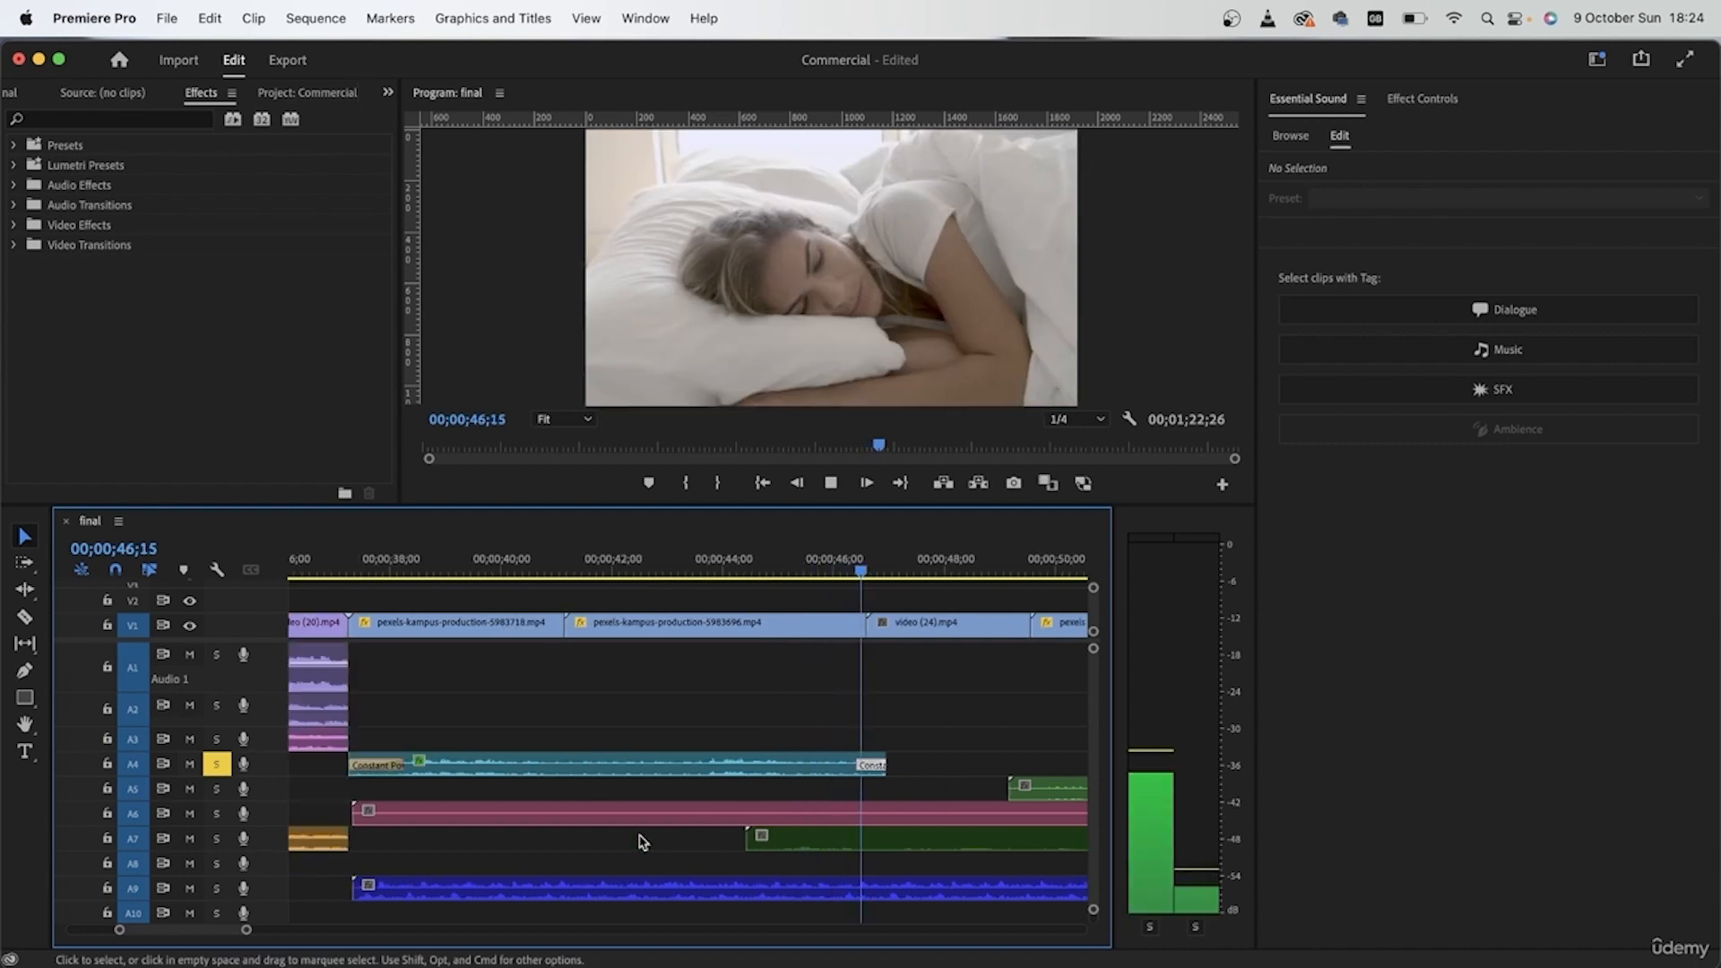
key("space")
left_click(389, 769)
key("Delete")
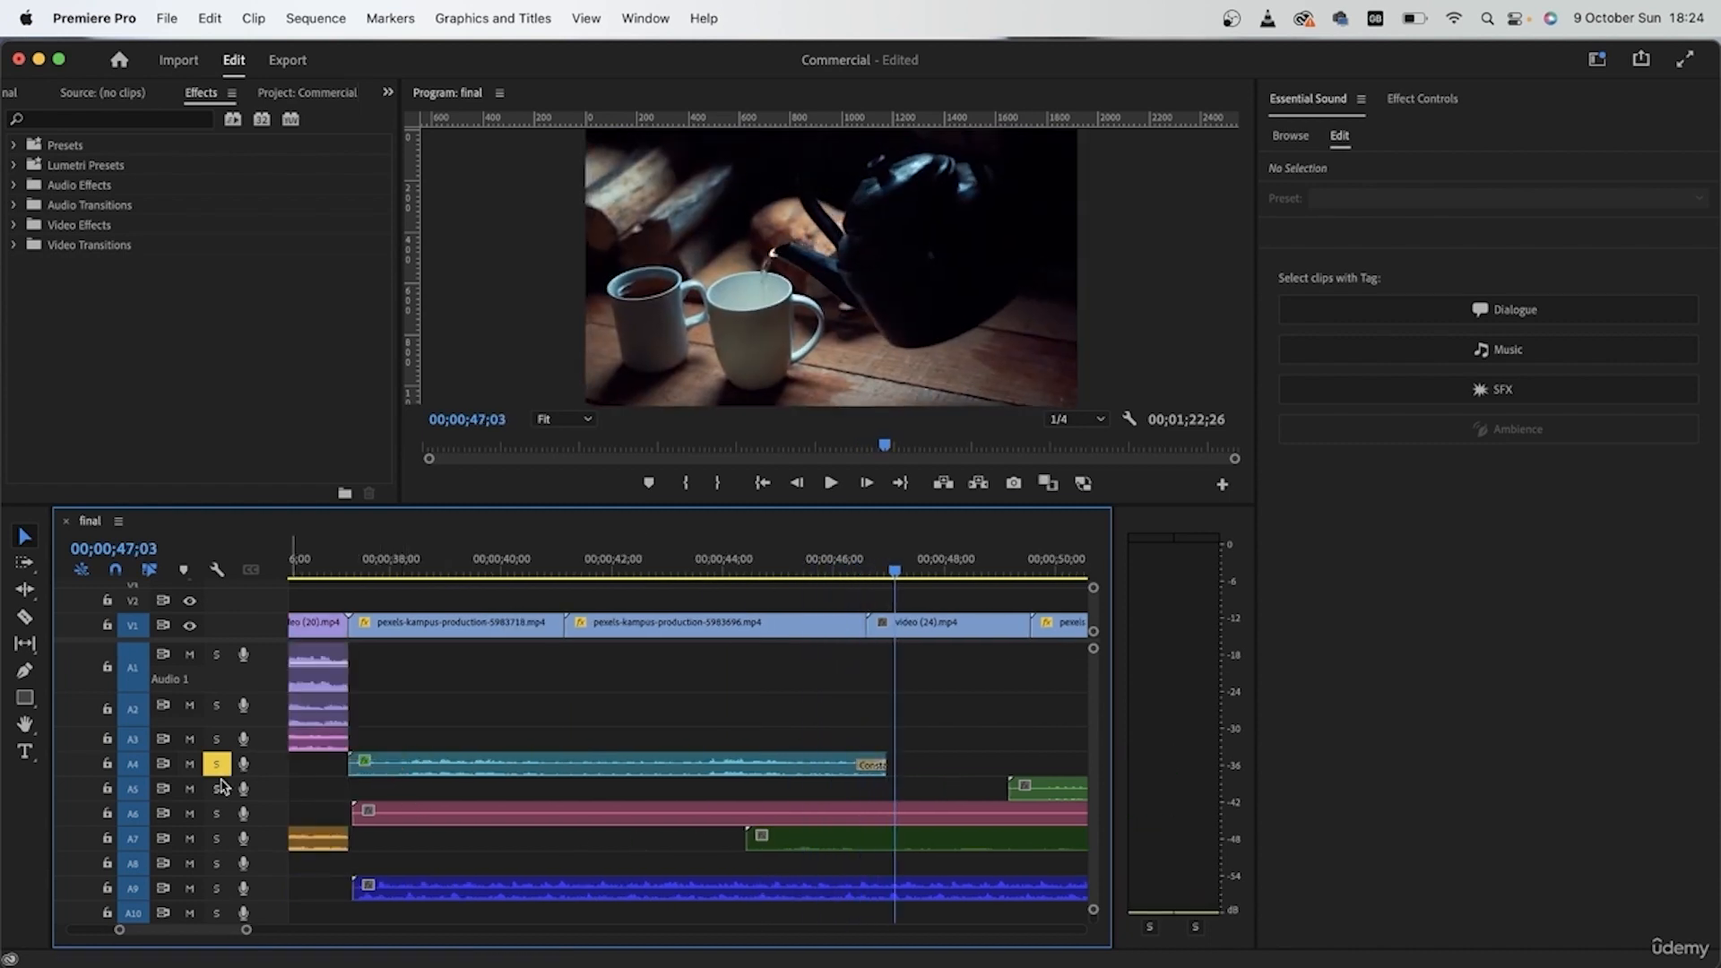
Step: Switch the solo from track A4 to A6 and play the breathing clip from its start
scroll(578, 794, "down", 2)
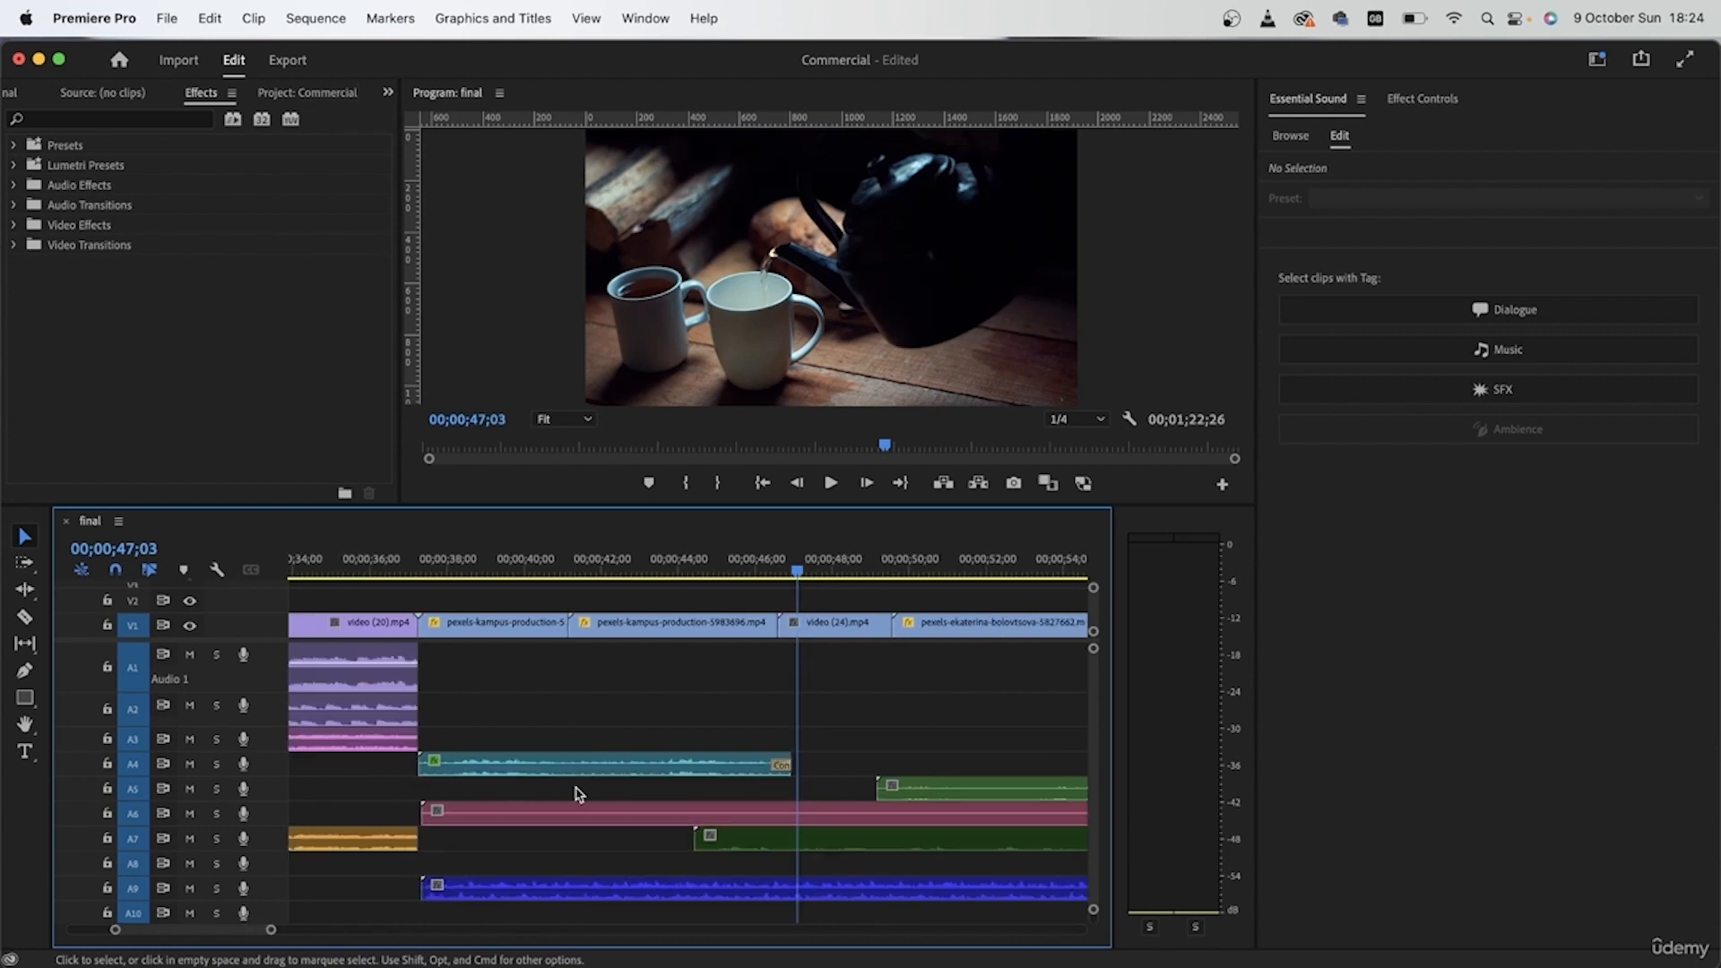
left_click(518, 818)
key("shift+Home")
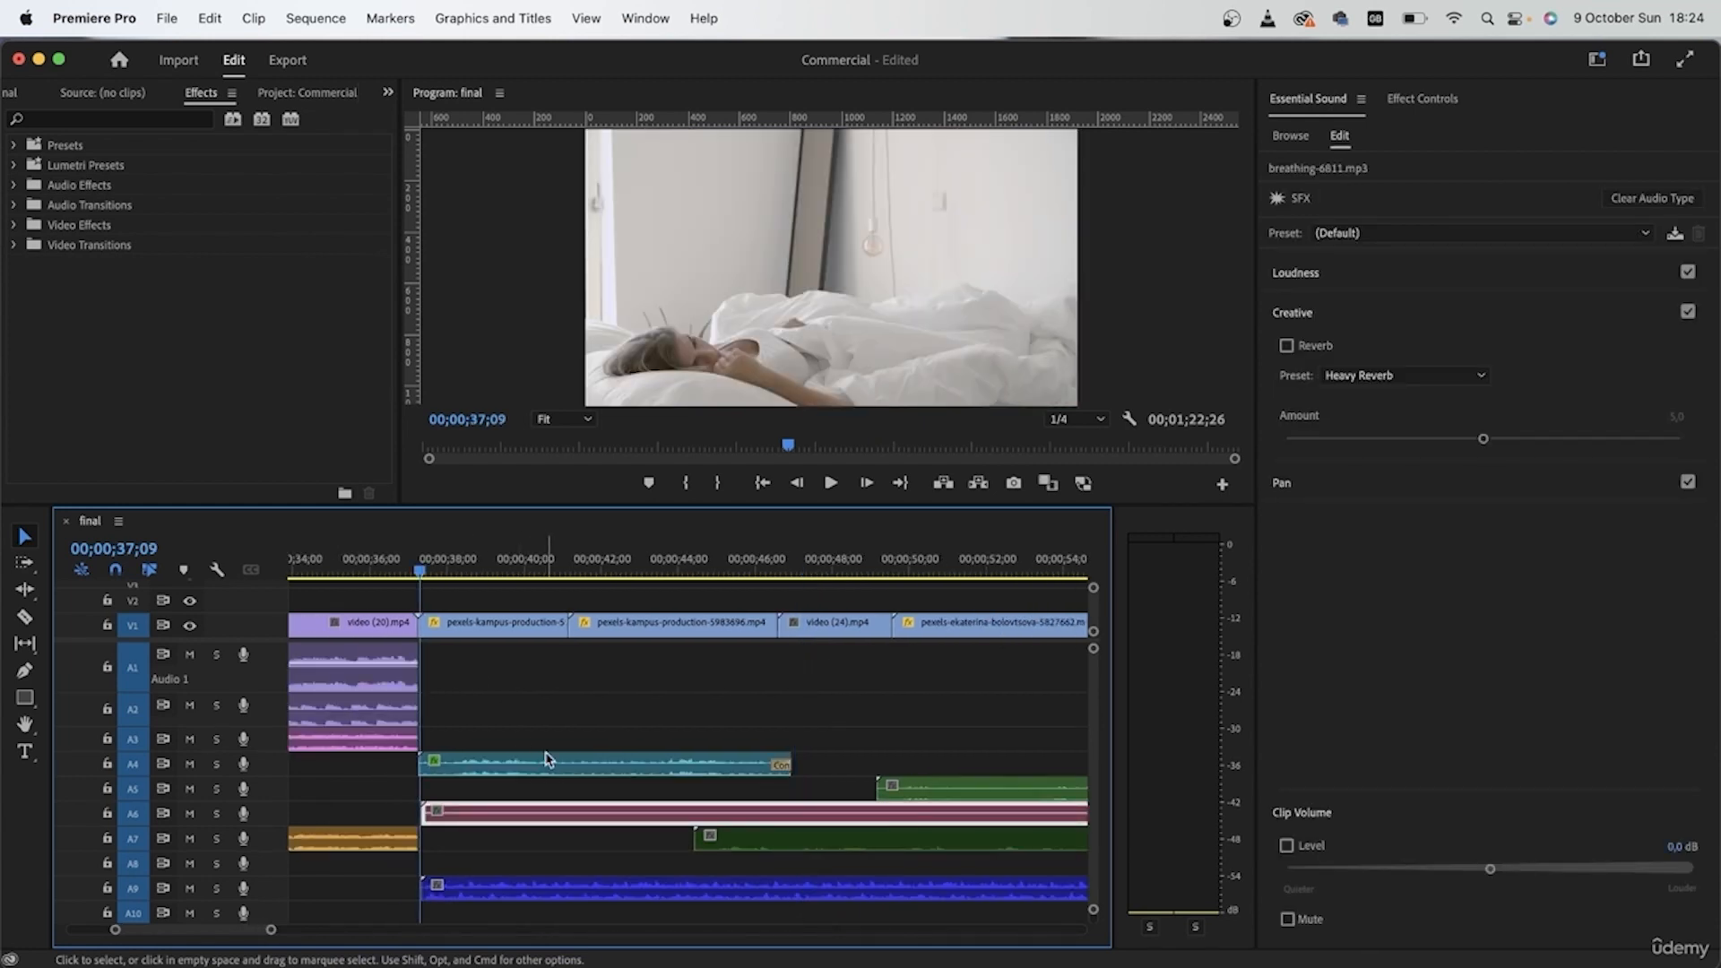
left_click(213, 816)
key("space")
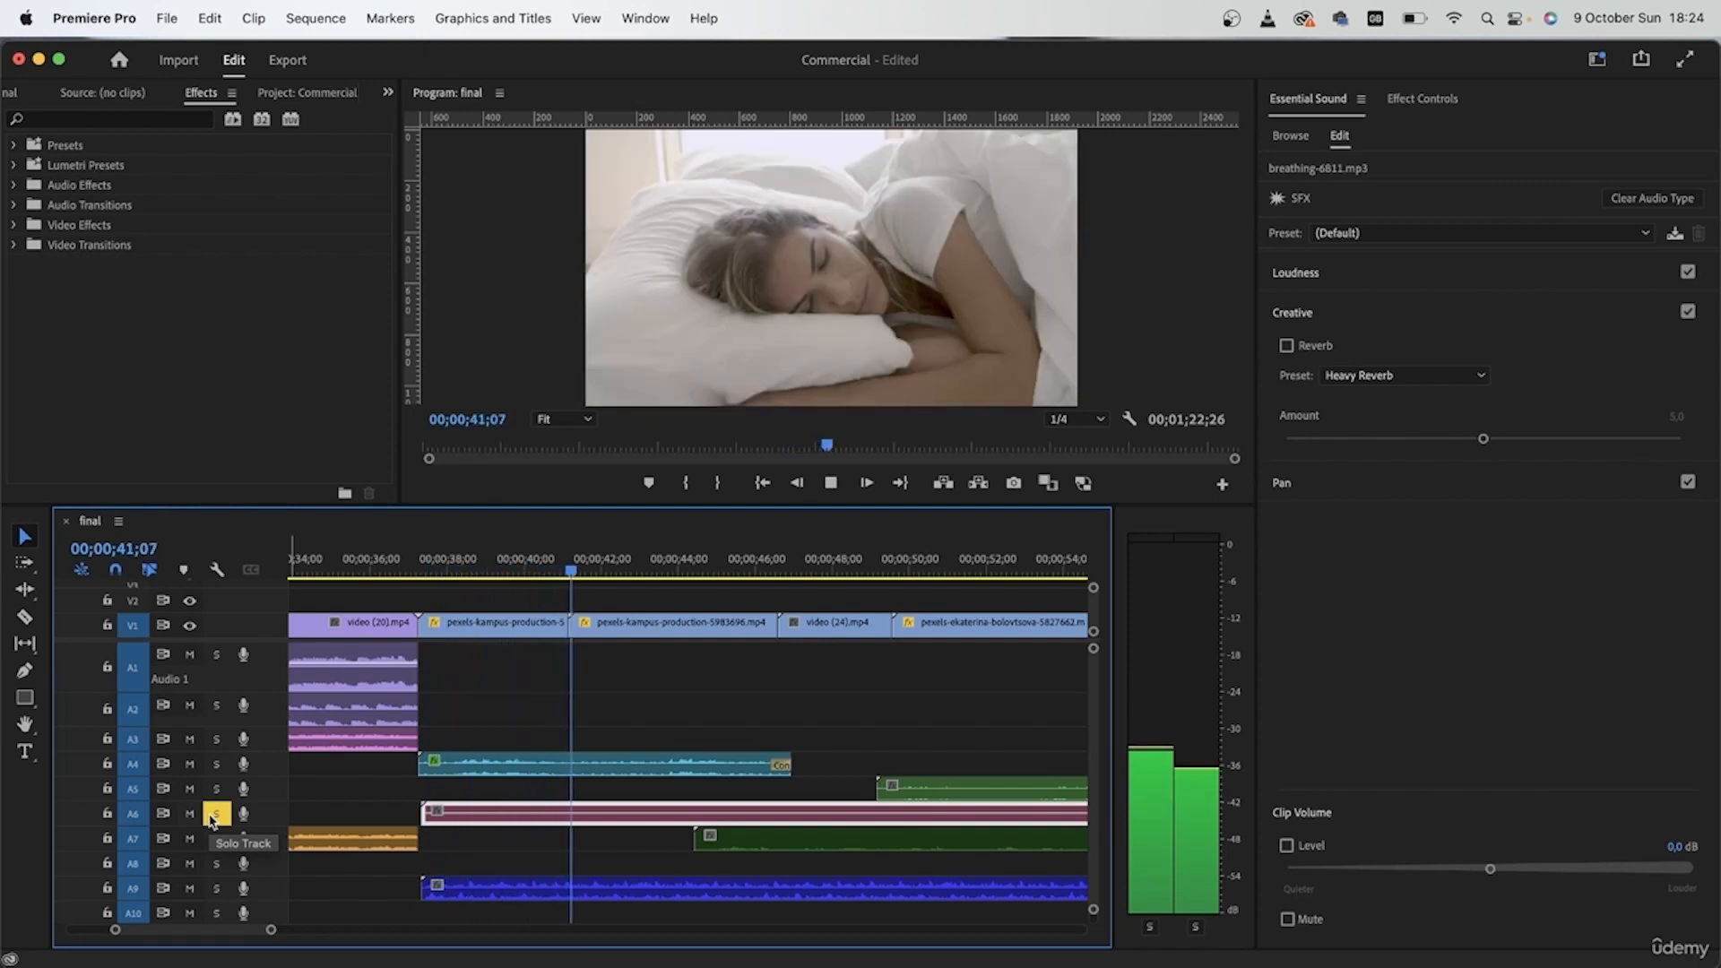
key("space")
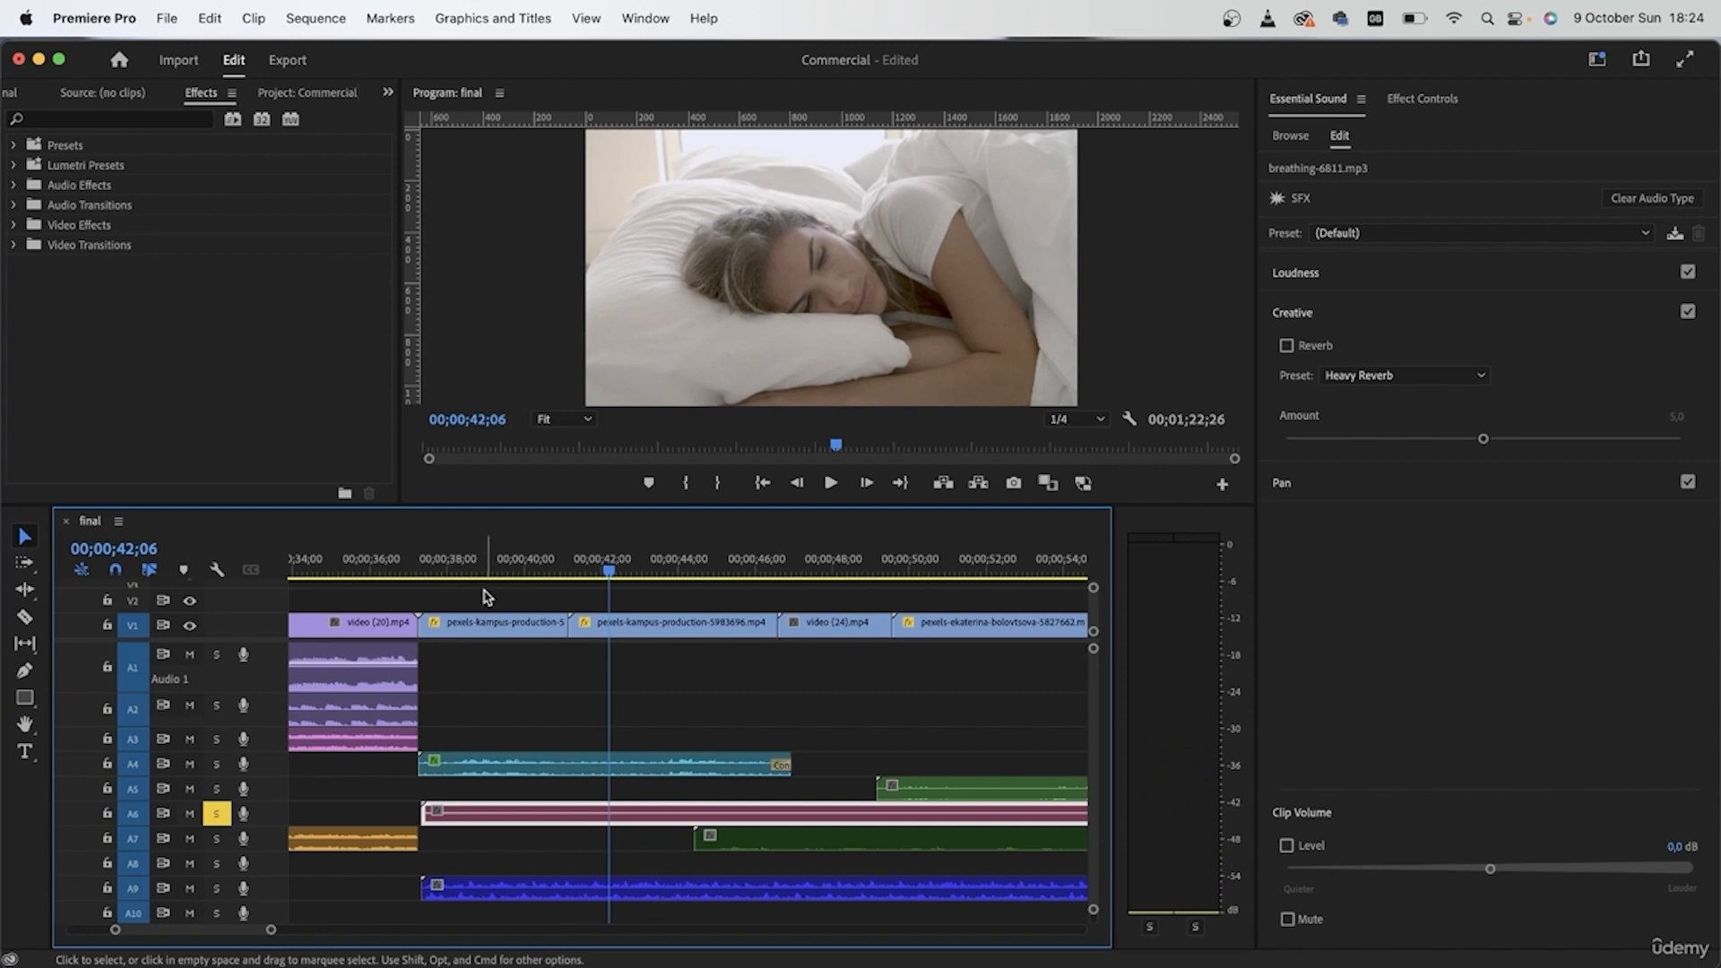
Step: Apply the From the Left preset to the breathing clip, auto-match its loudness, and lower its clip volume to -28,5 dB
left_click_drag(500, 559, 422, 556)
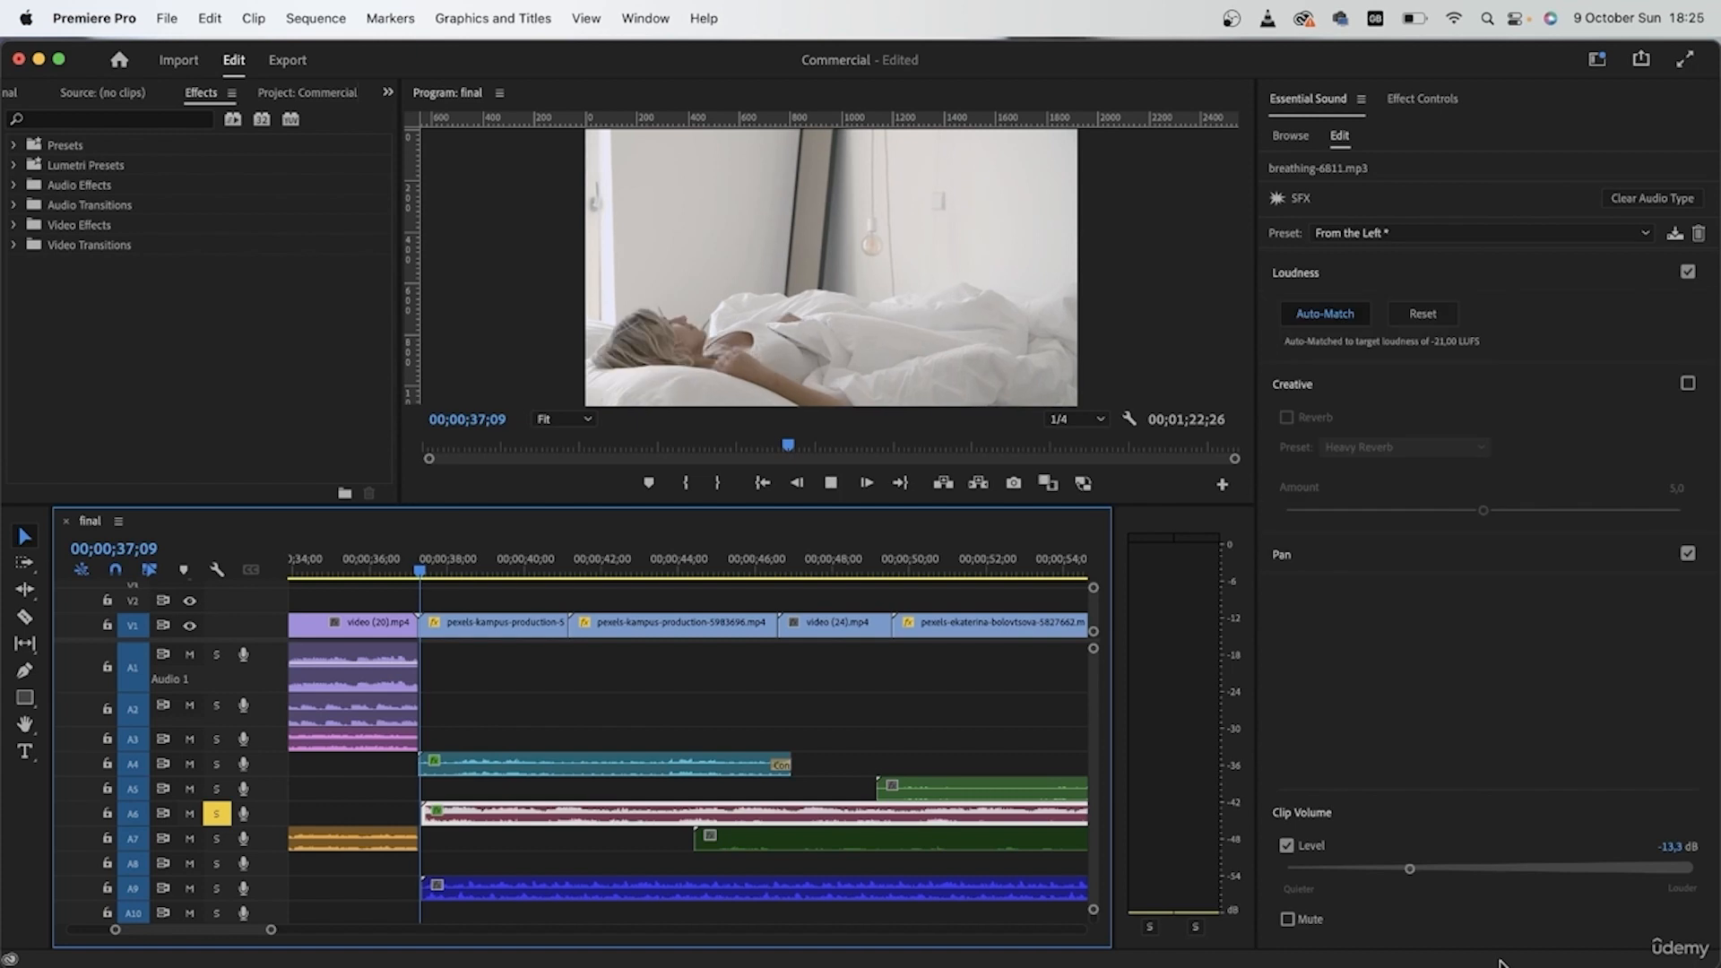
key("space")
left_click(1369, 868)
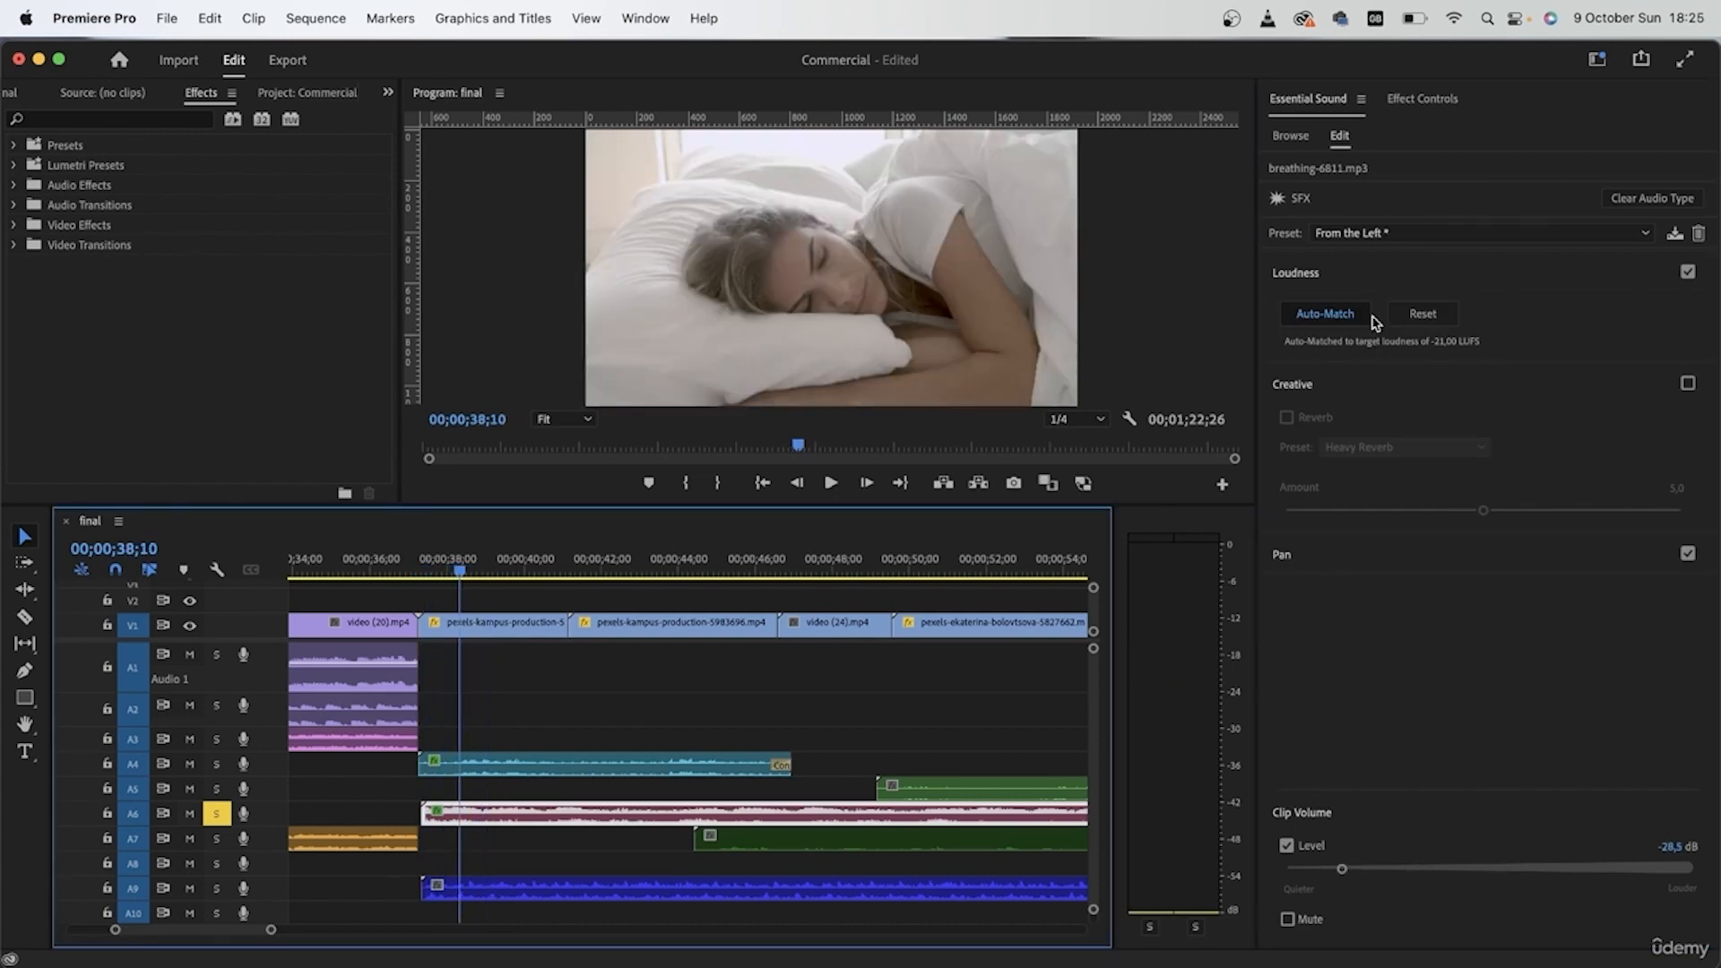
left_click(496, 566)
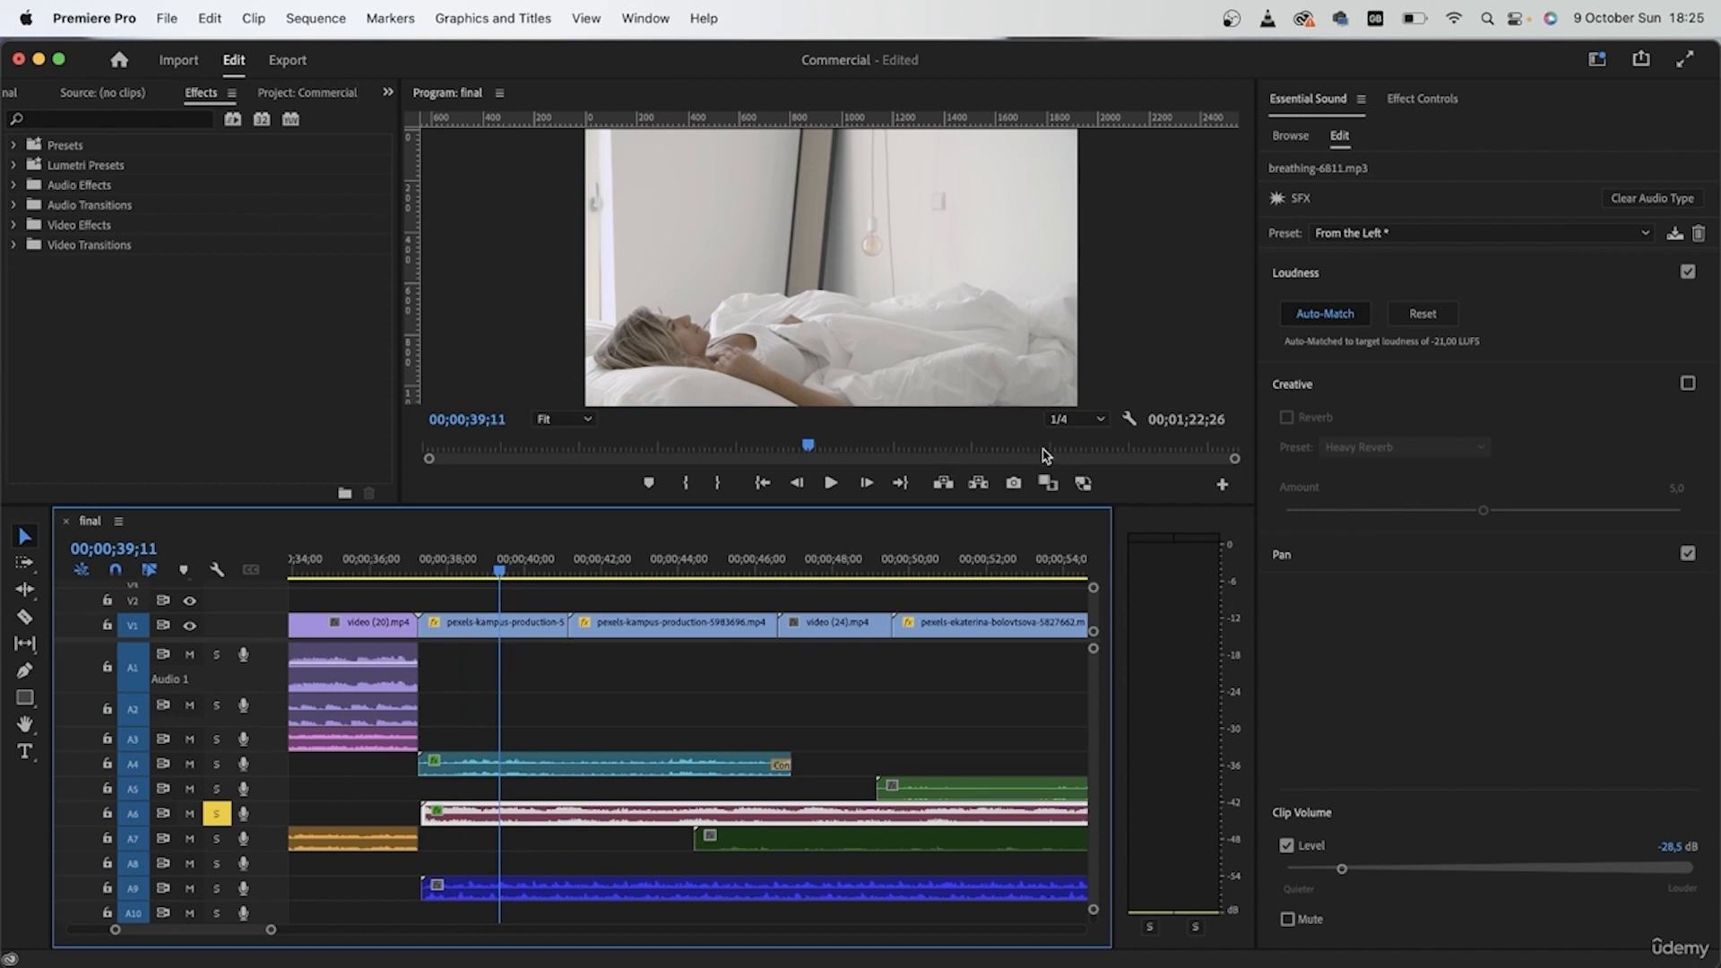
Step: Solo track A4 alongside A6 and play the birds and breathing sounds together from the start of the bedroom scene
left_click(216, 763)
left_click(420, 564)
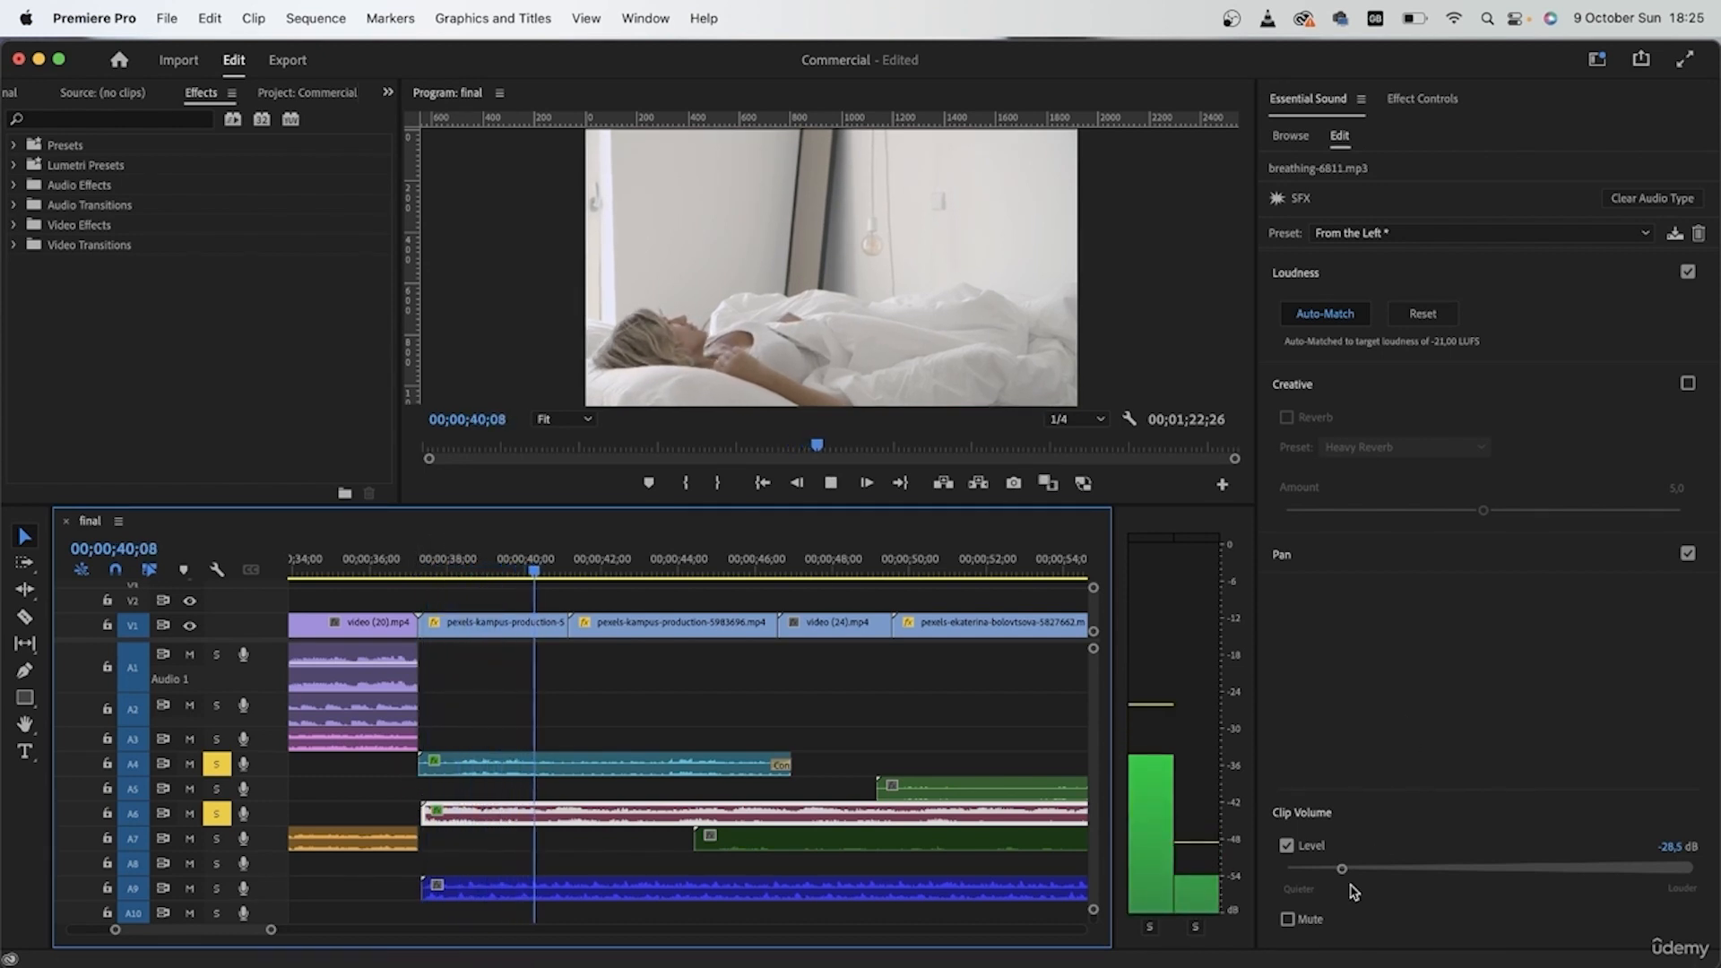
key("space")
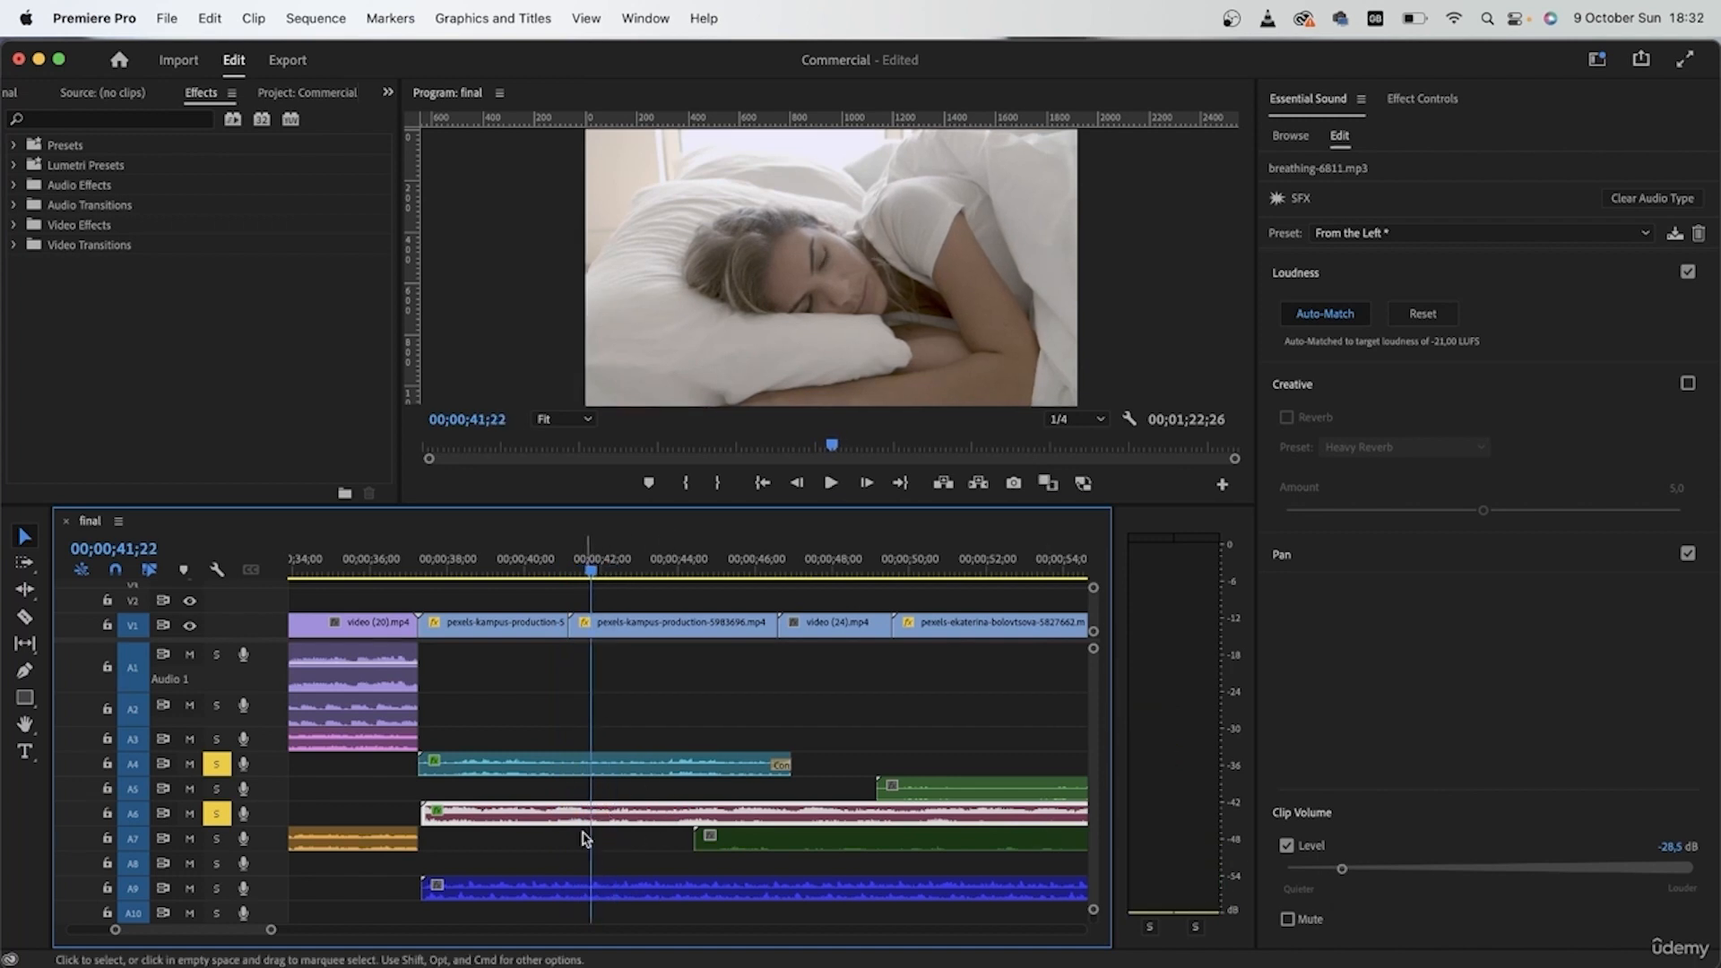
Step: Split the breathing clip on A6 at 00;00;41;22 and delete the part after the cut
key("c")
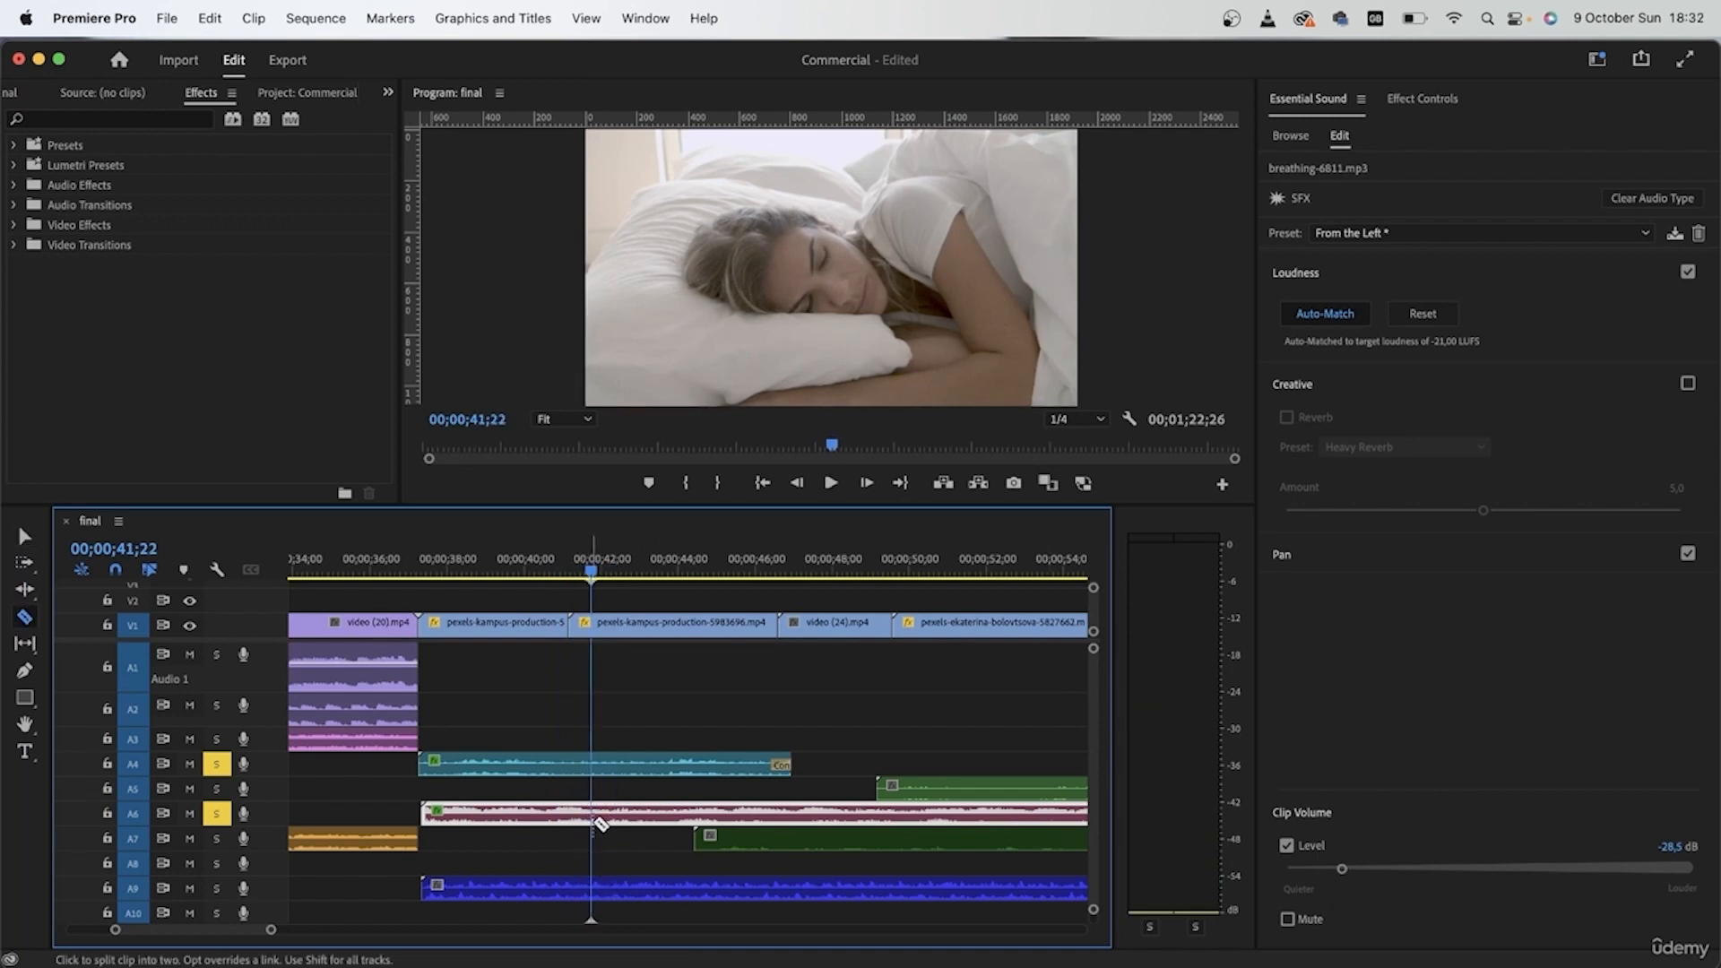
left_click(590, 814)
key("v")
left_click(632, 812)
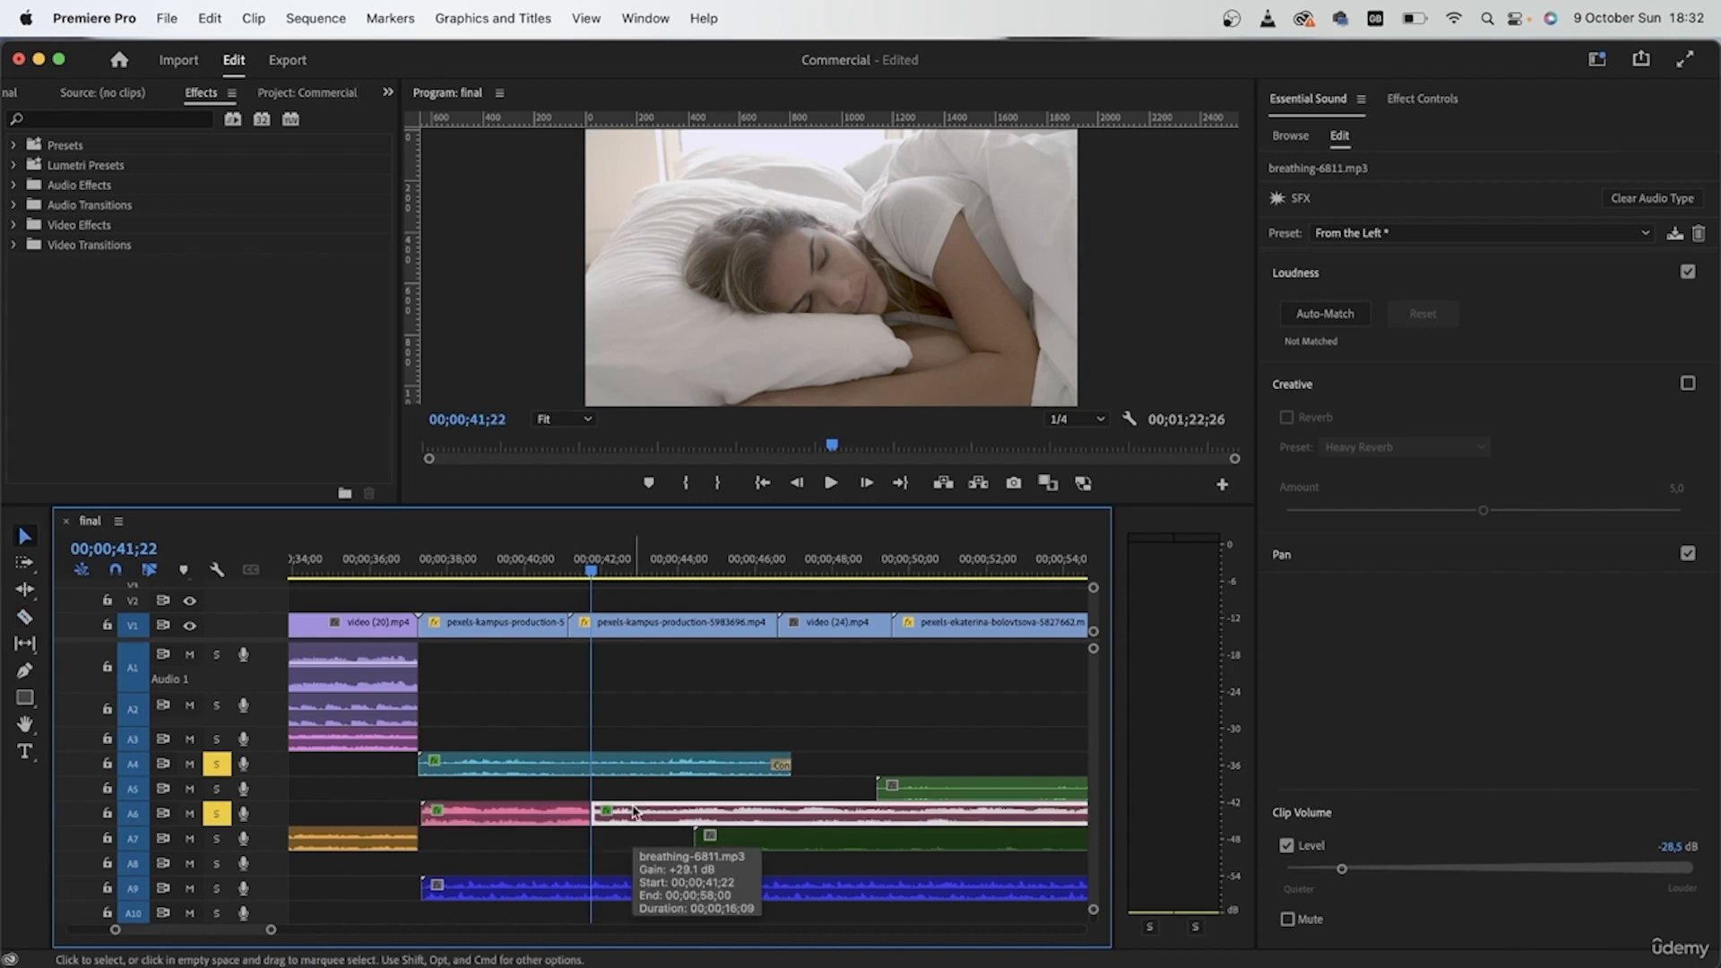
key("Delete")
Step: Give the breathing clip a Constant Power transition at its end only, removing the one at its start, and preview the result
left_click(567, 820)
key("super+shift+d")
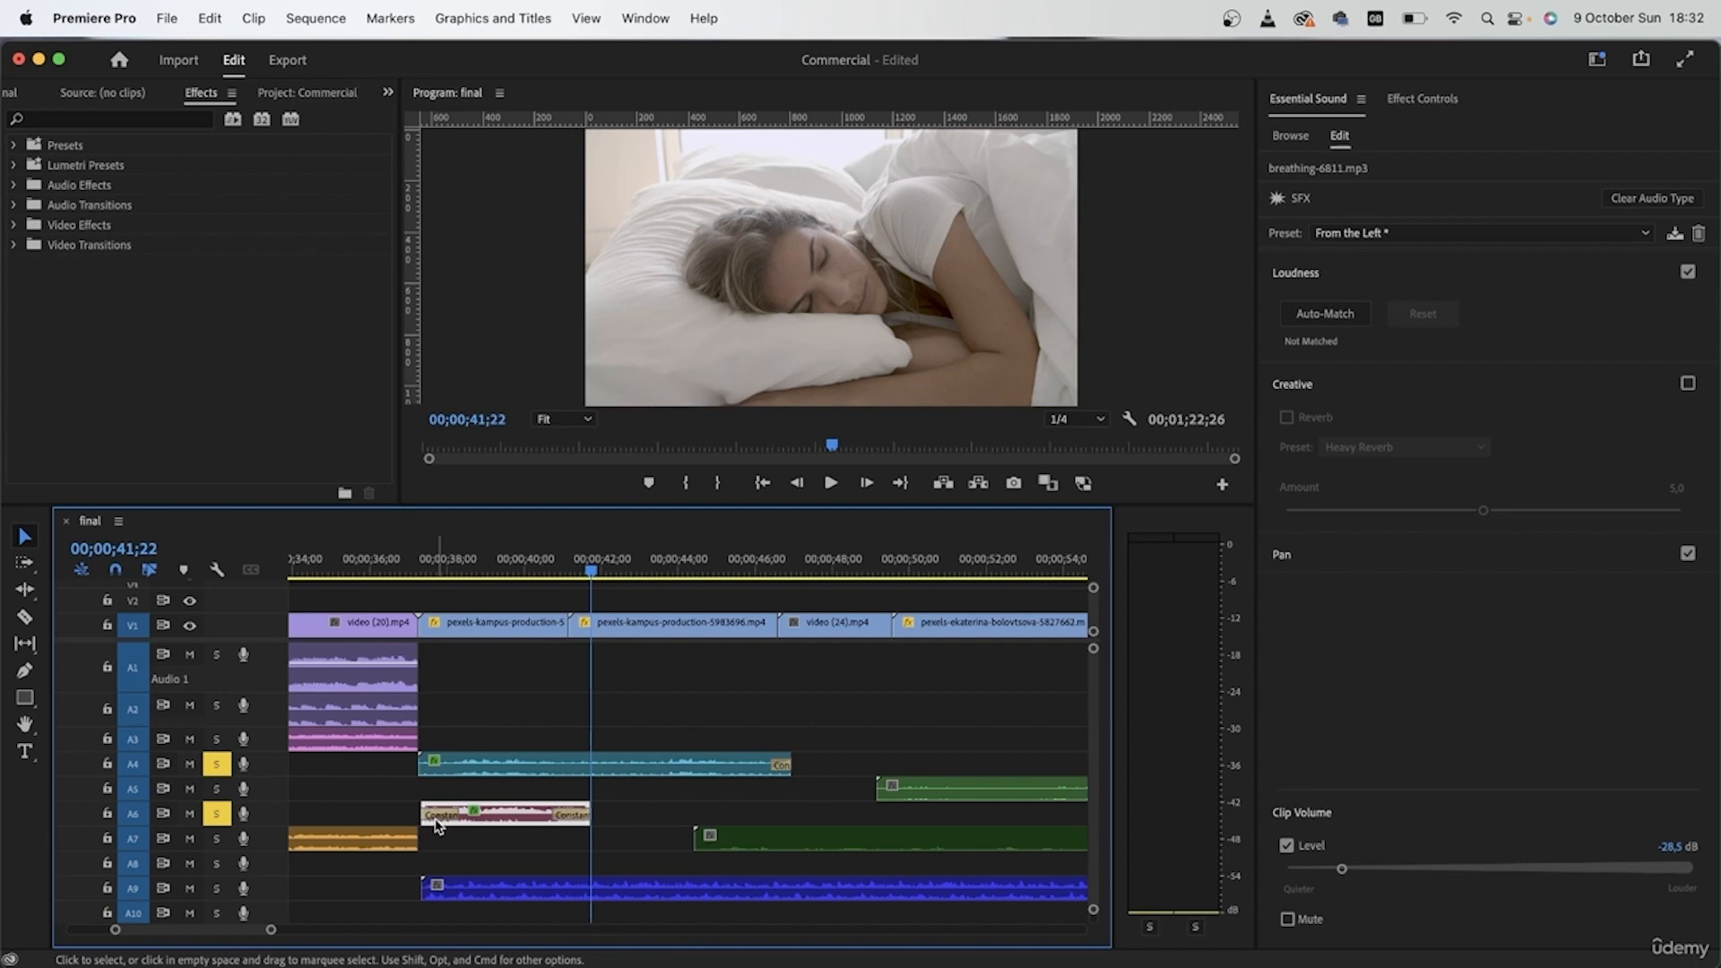
left_click(436, 815)
key("Delete")
left_click(509, 560)
key("space")
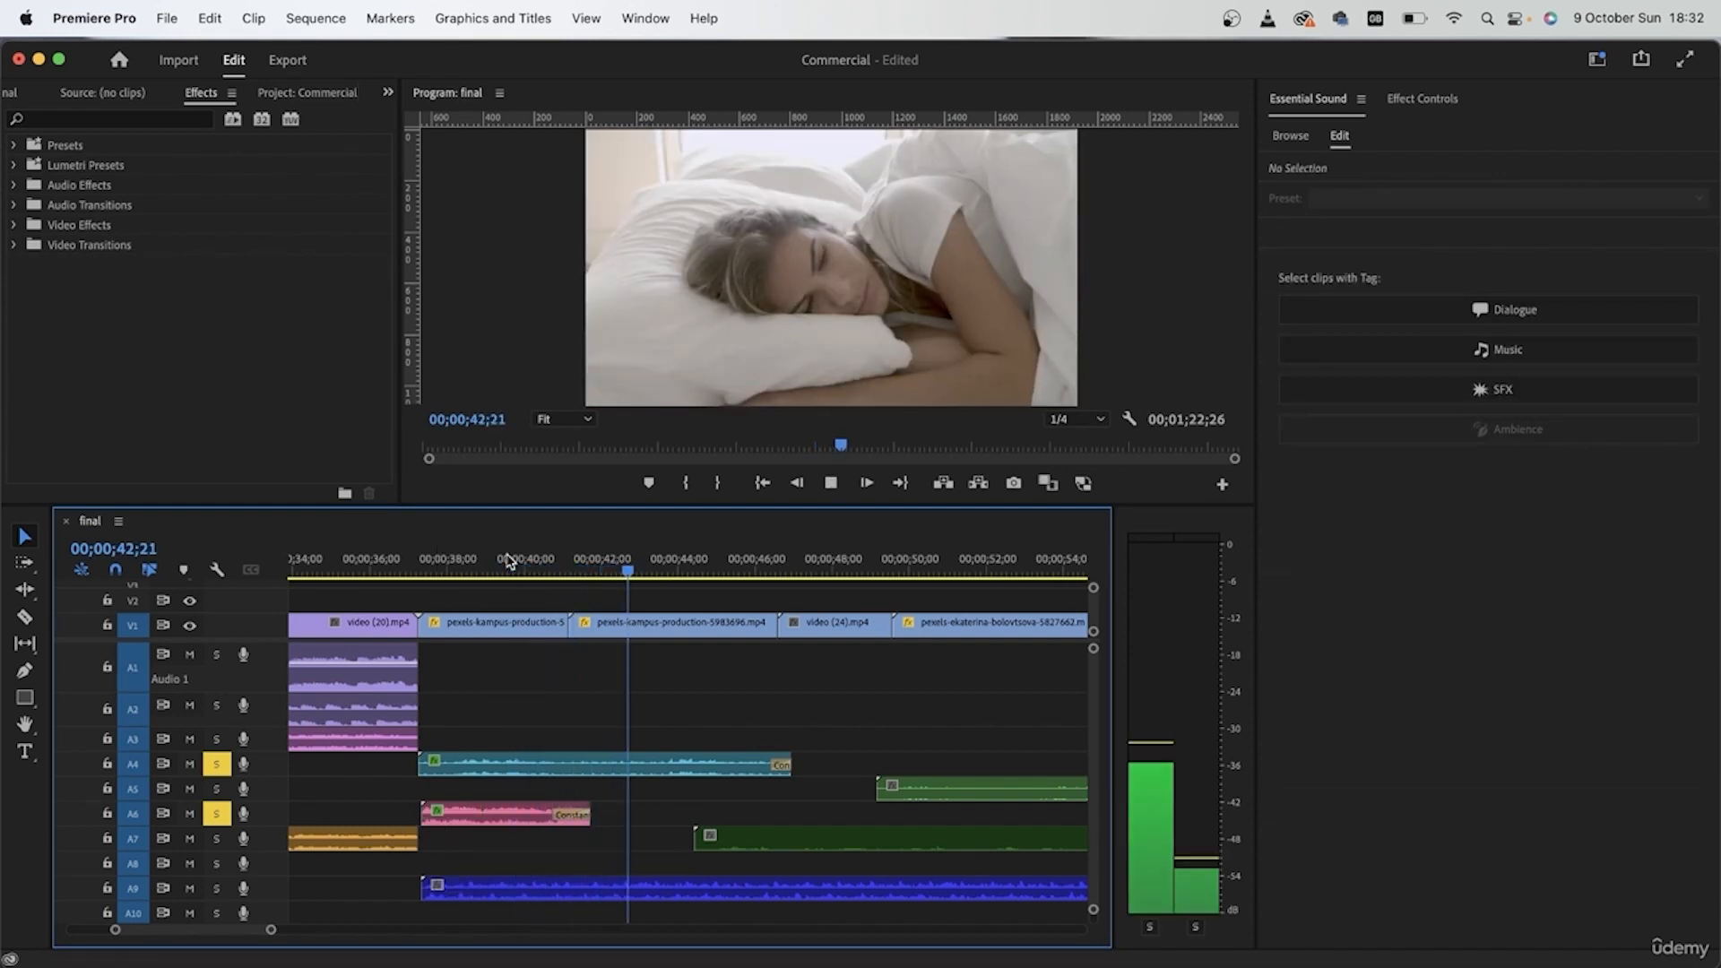
key("space")
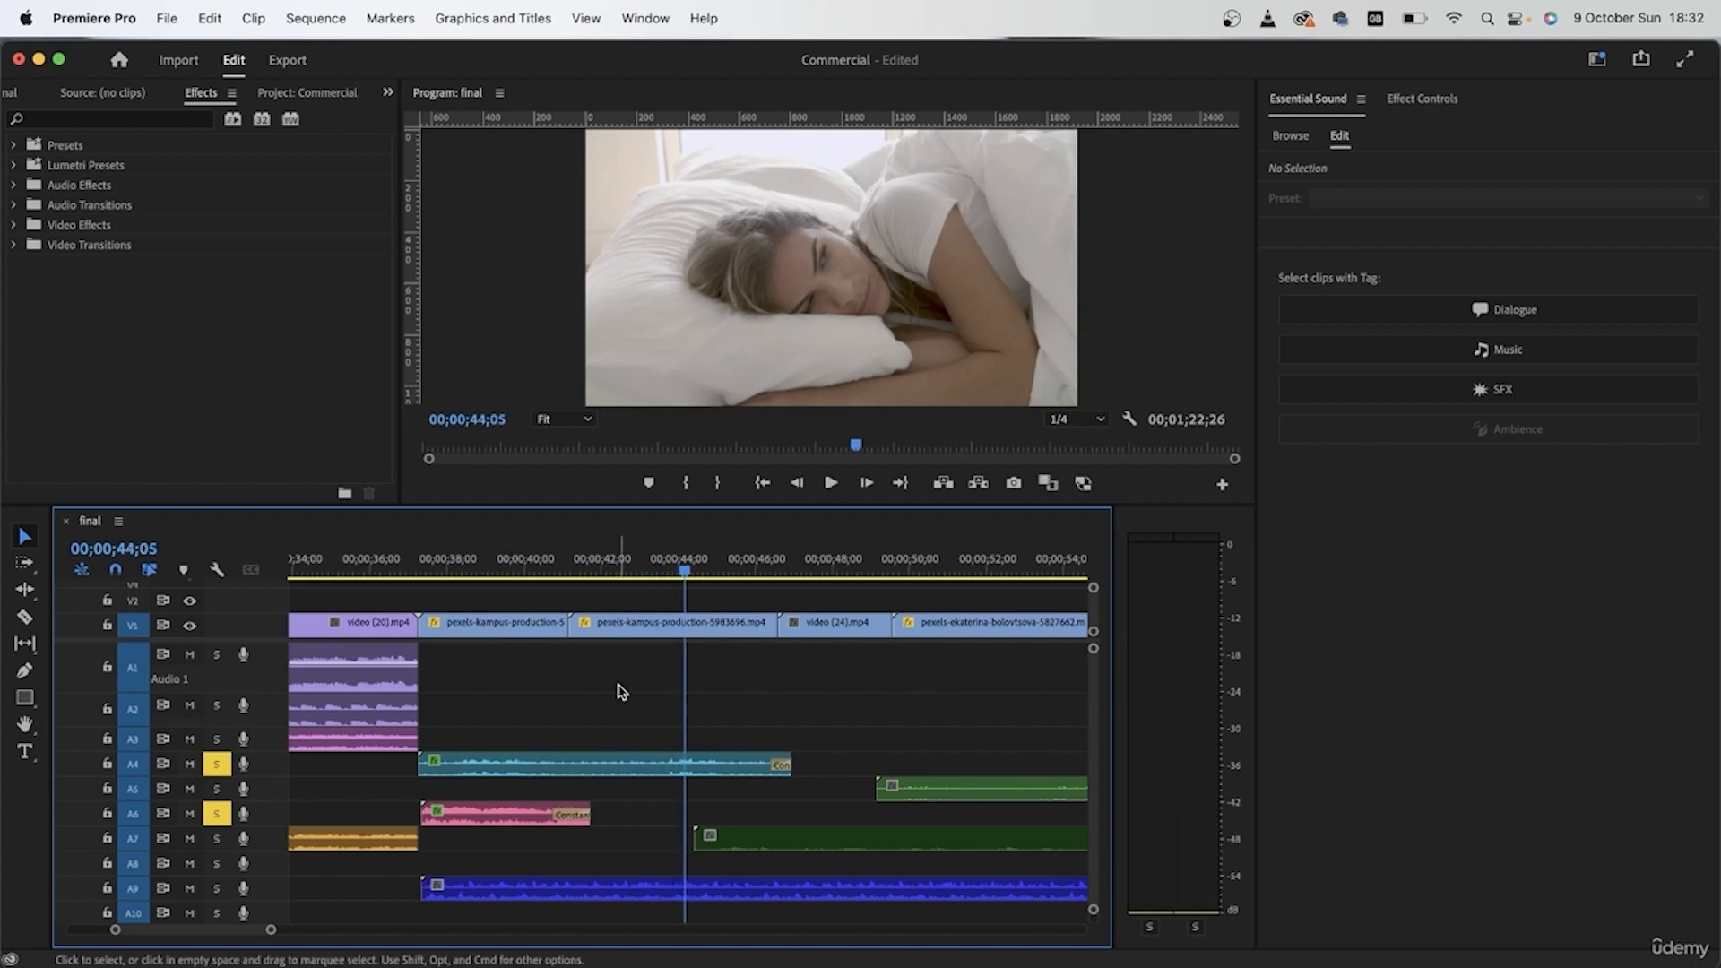
Step: Split the birds clip on A4 where the second bedroom shot starts and select the part after the cut
left_click(606, 560)
key("c")
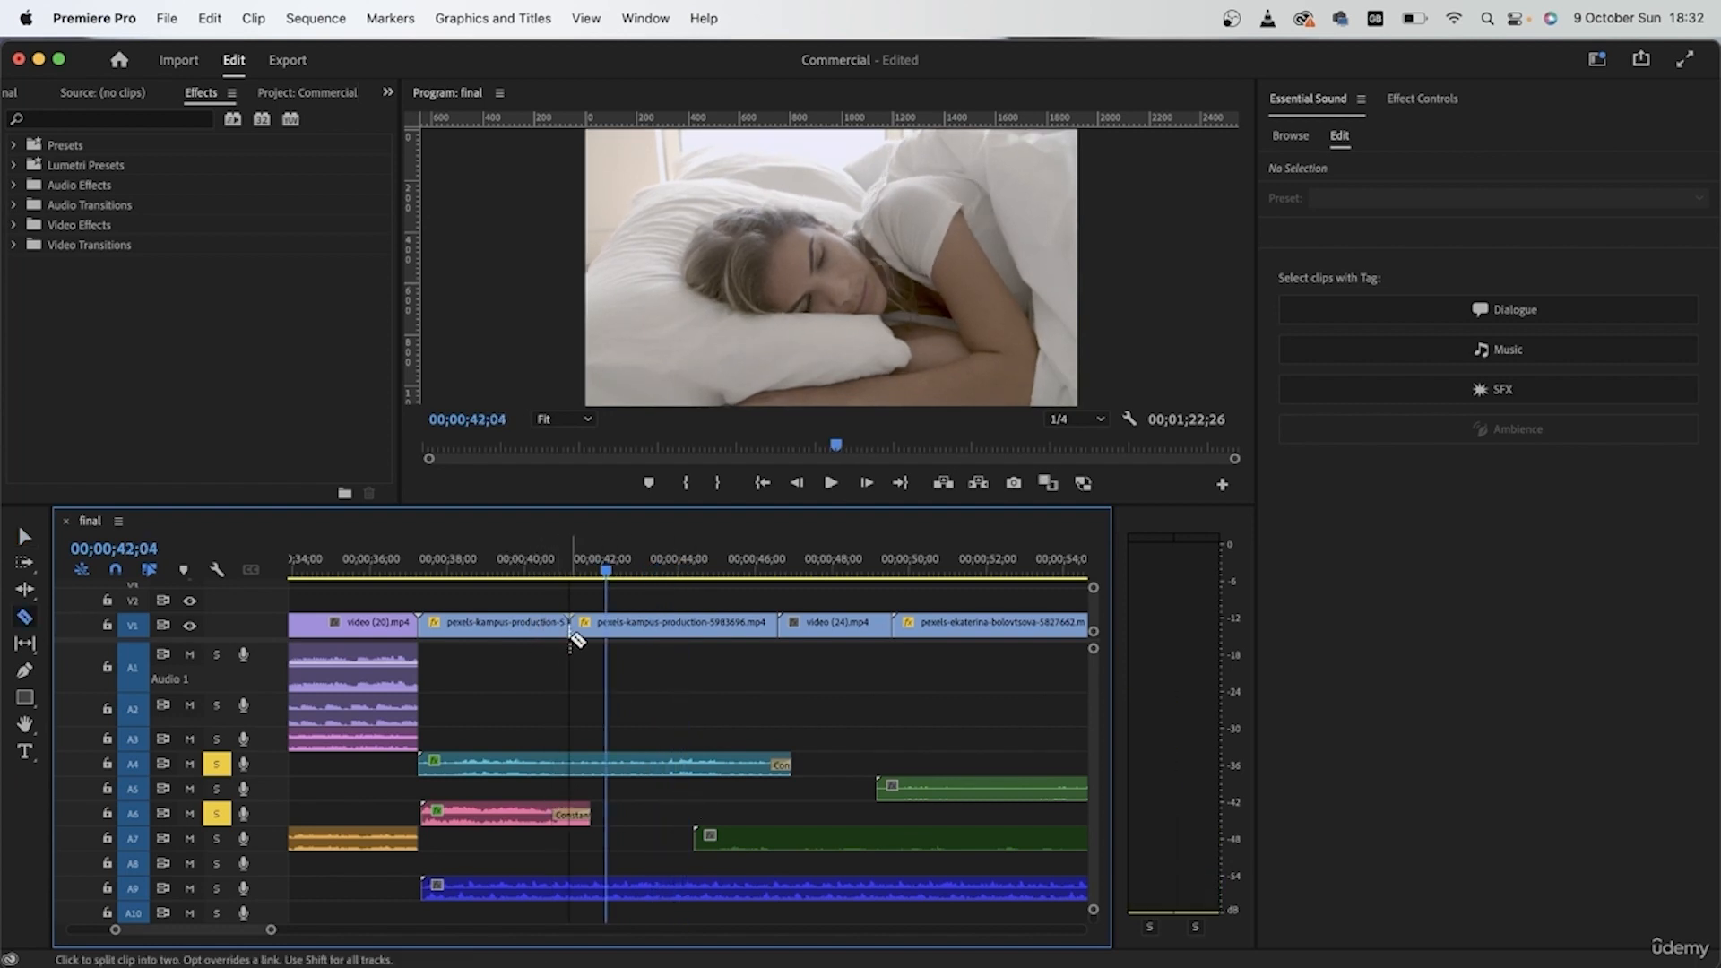
left_click(570, 766)
key("v")
left_click(661, 763)
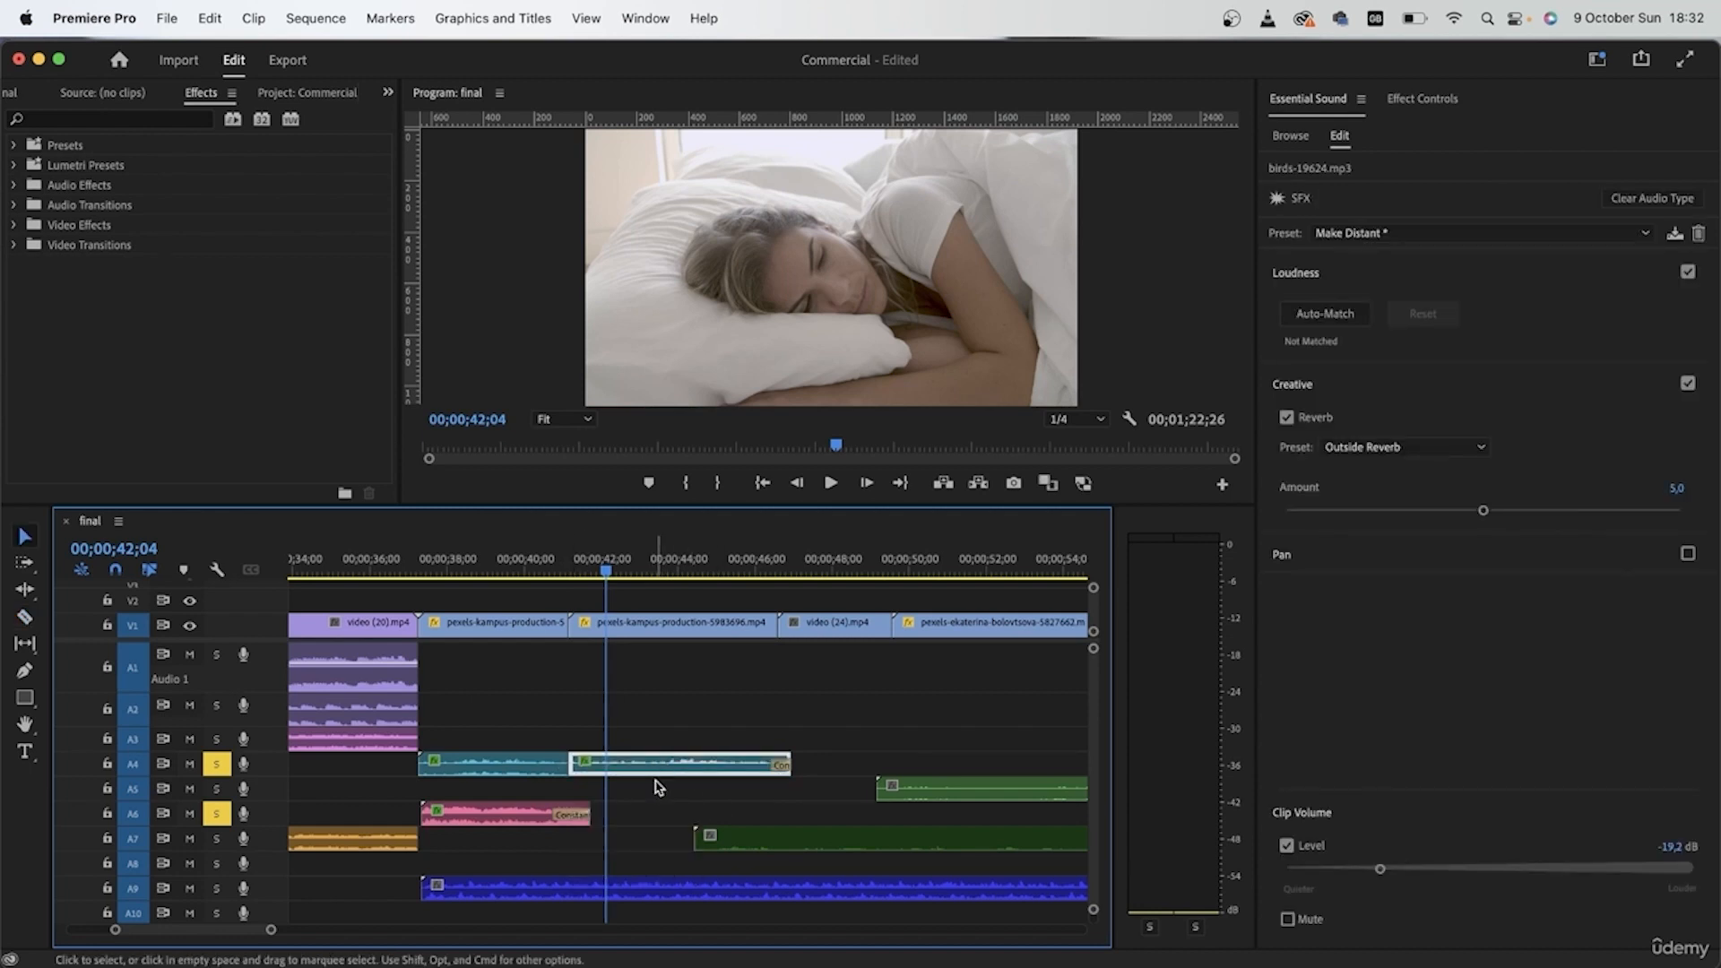
Step: Set the second birds piece's left and right channel volumes to 12,0 dB at 00;00;42;14 and preview the change across the cut
left_click(1423, 100)
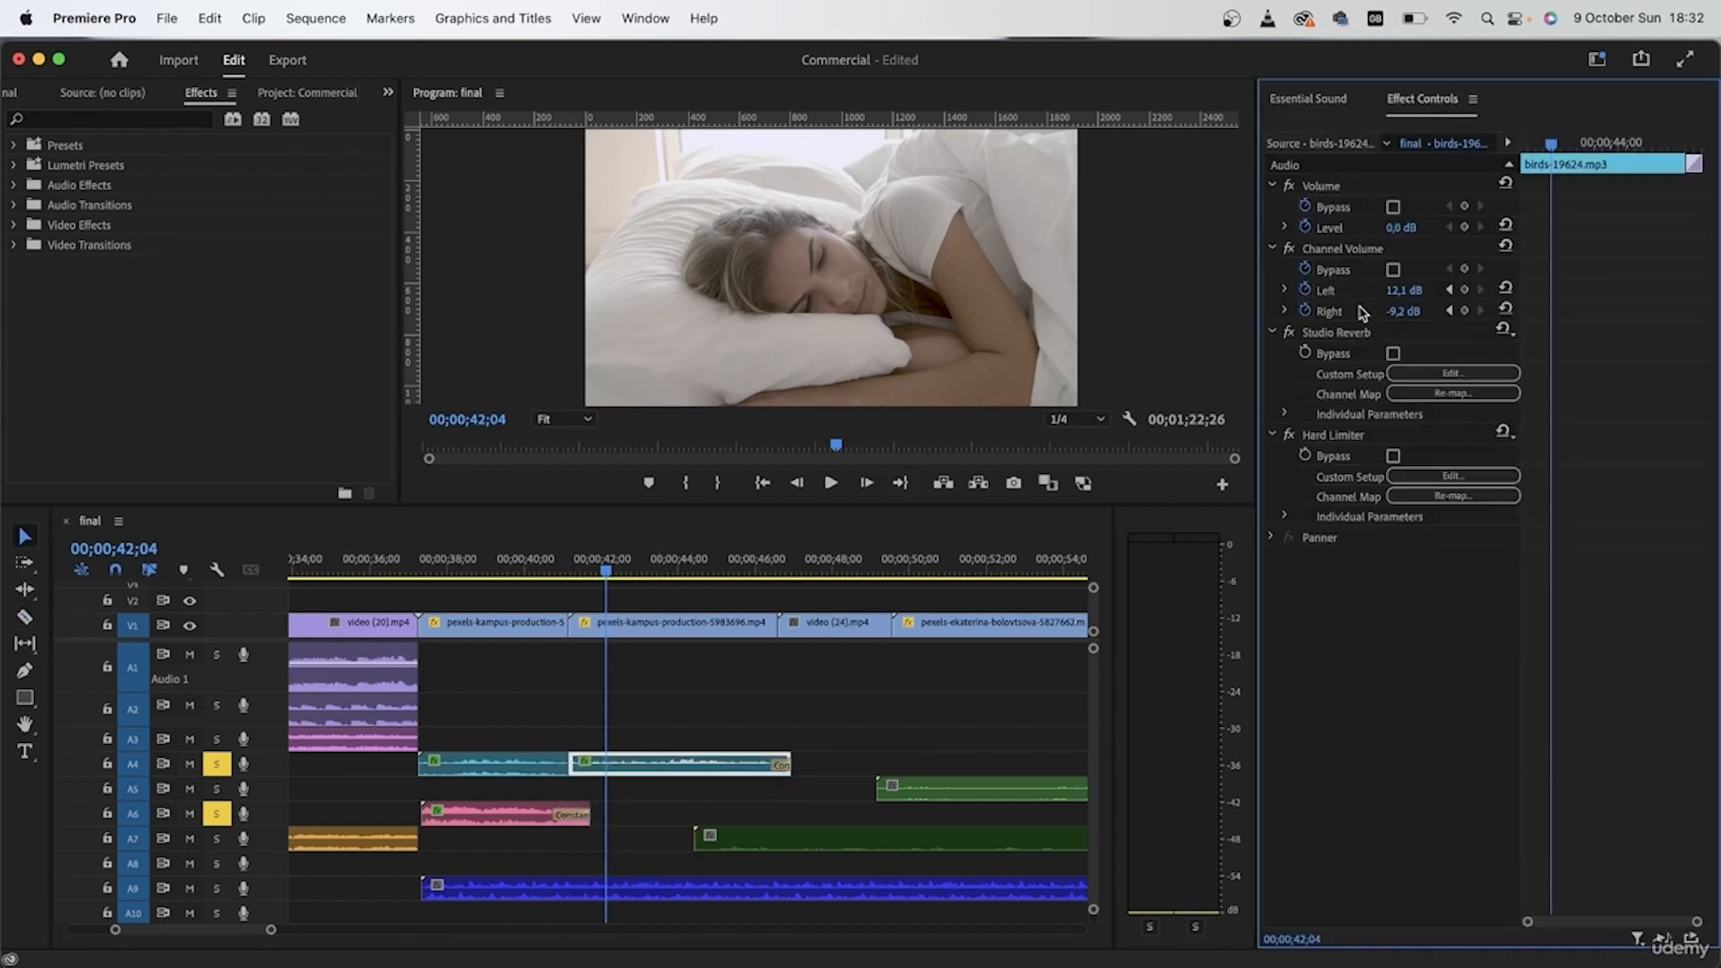
left_click_drag(1257, 305, 1147, 305)
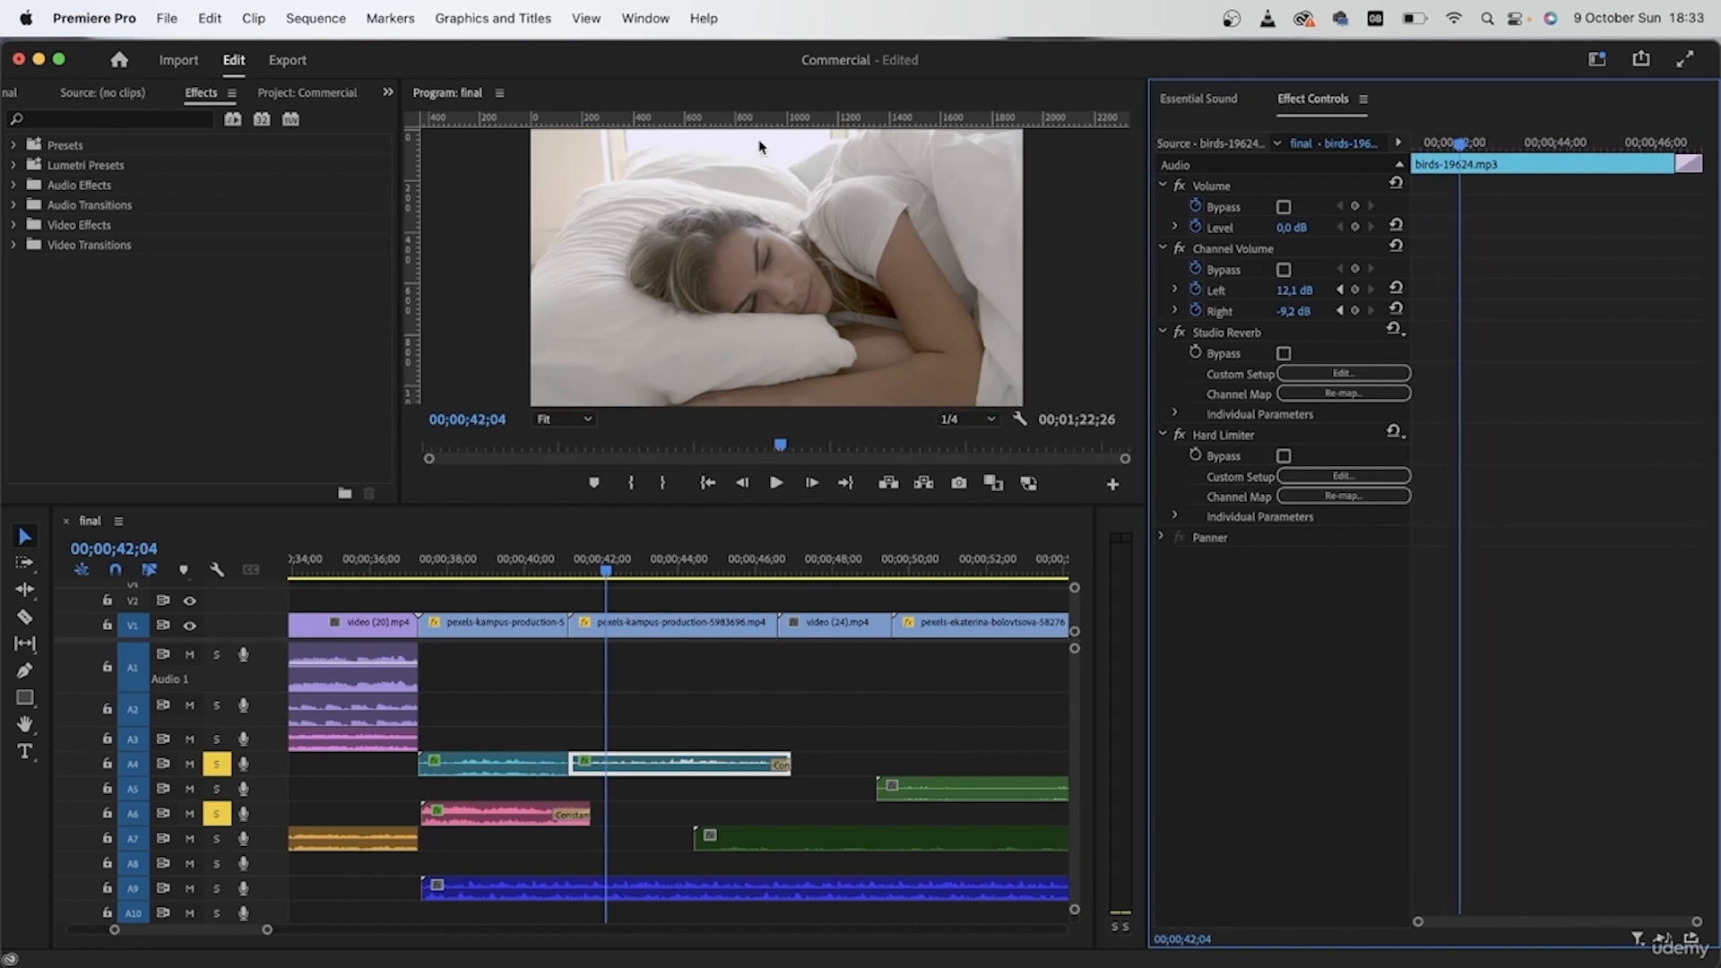
left_click(1289, 315)
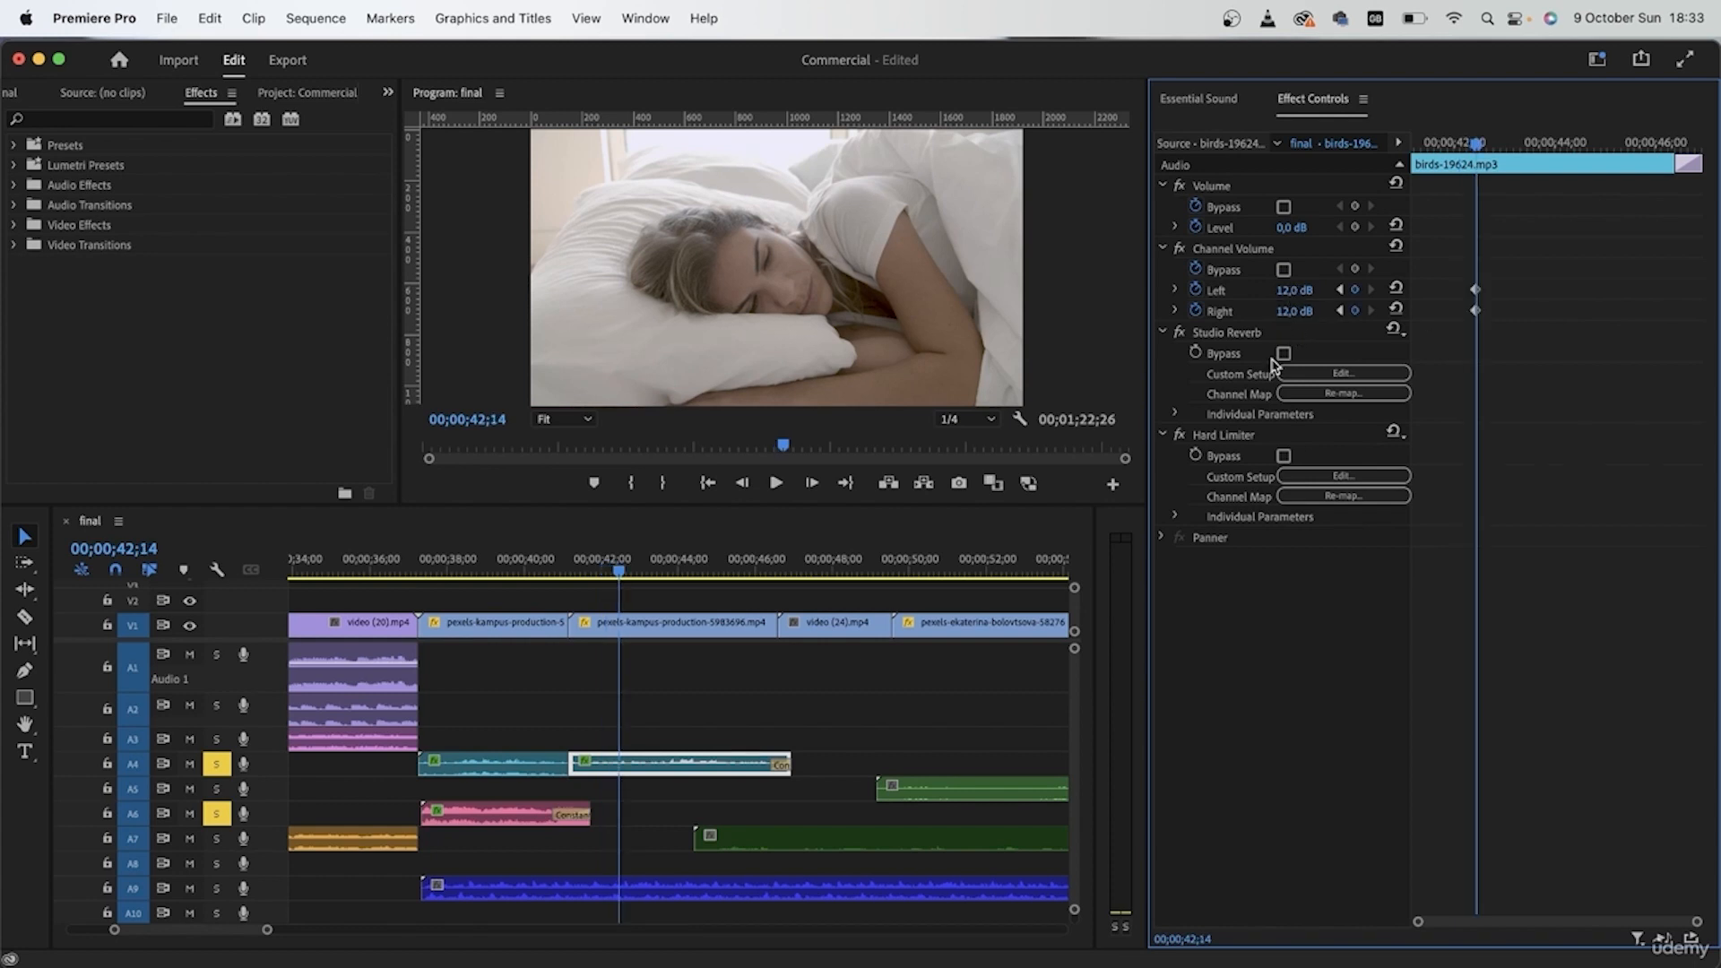
left_click(562, 547)
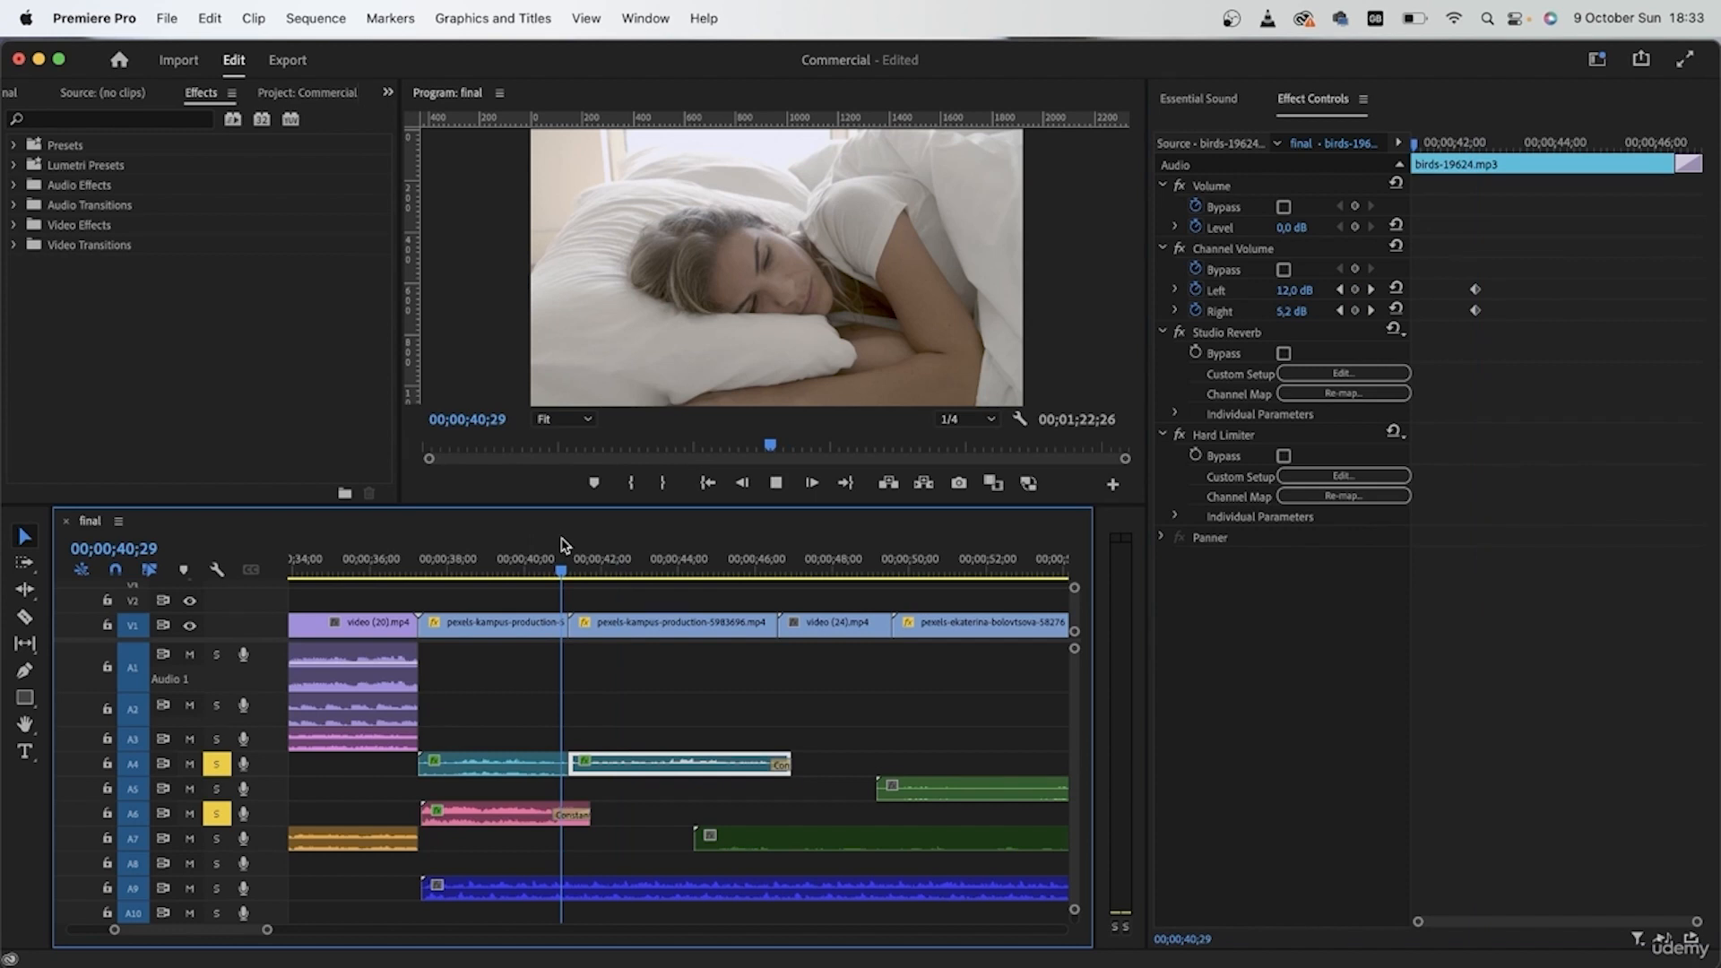
key("space")
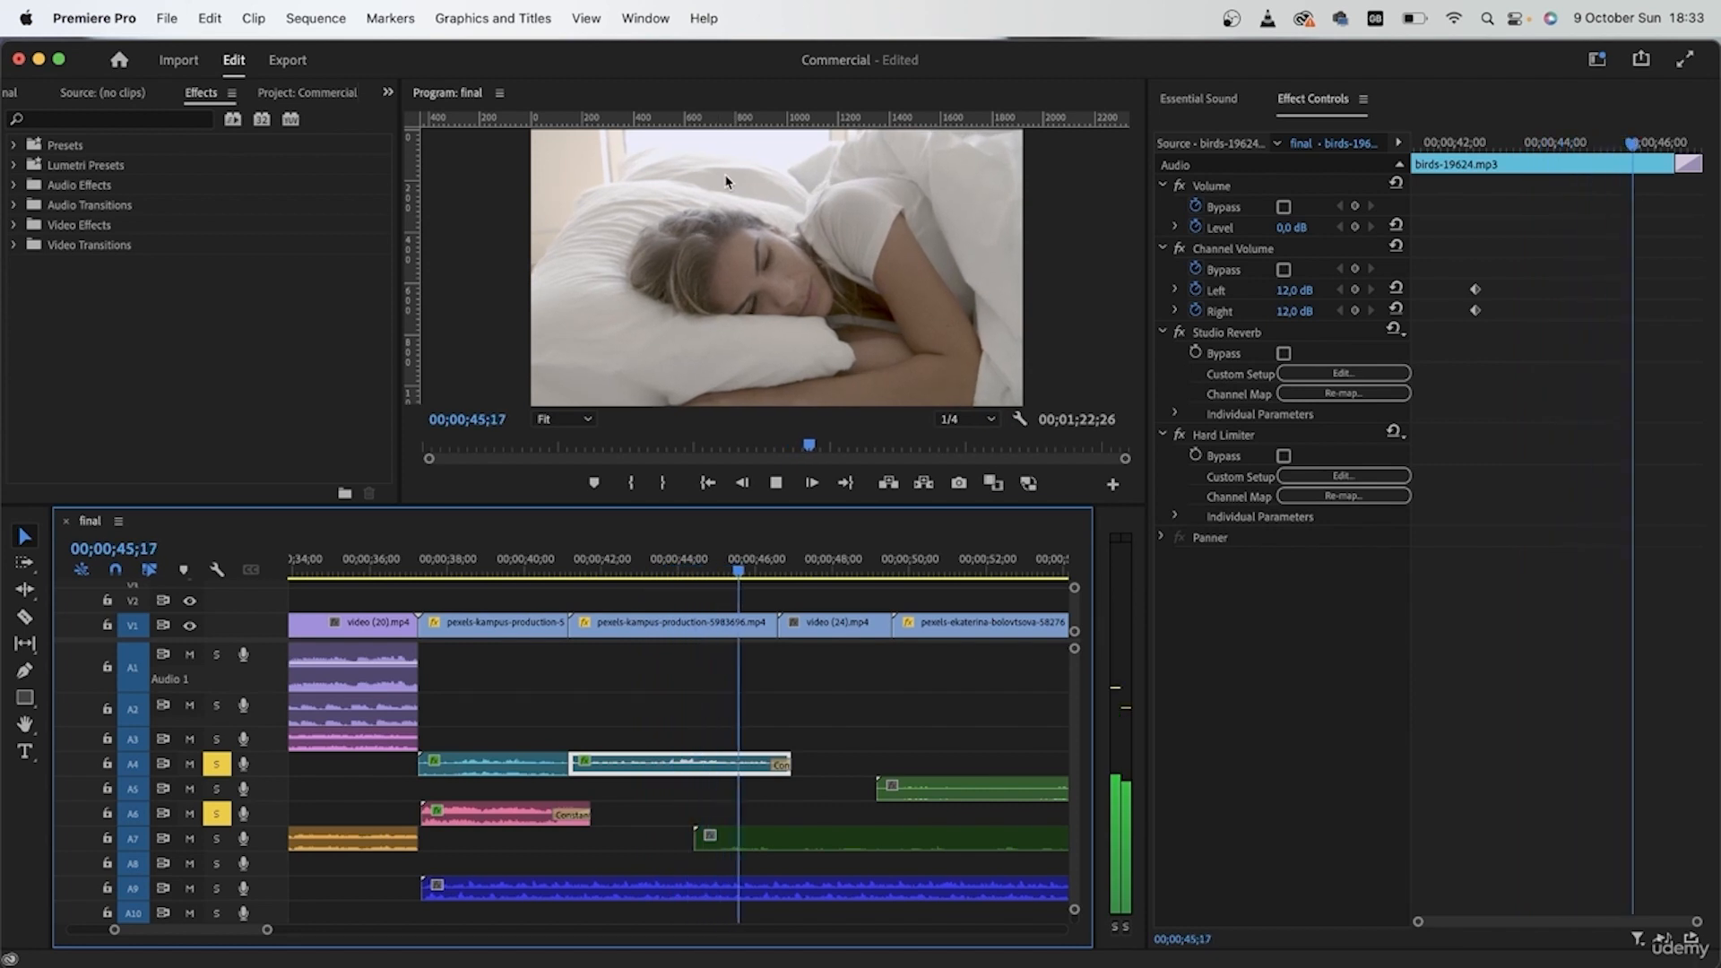
key("space")
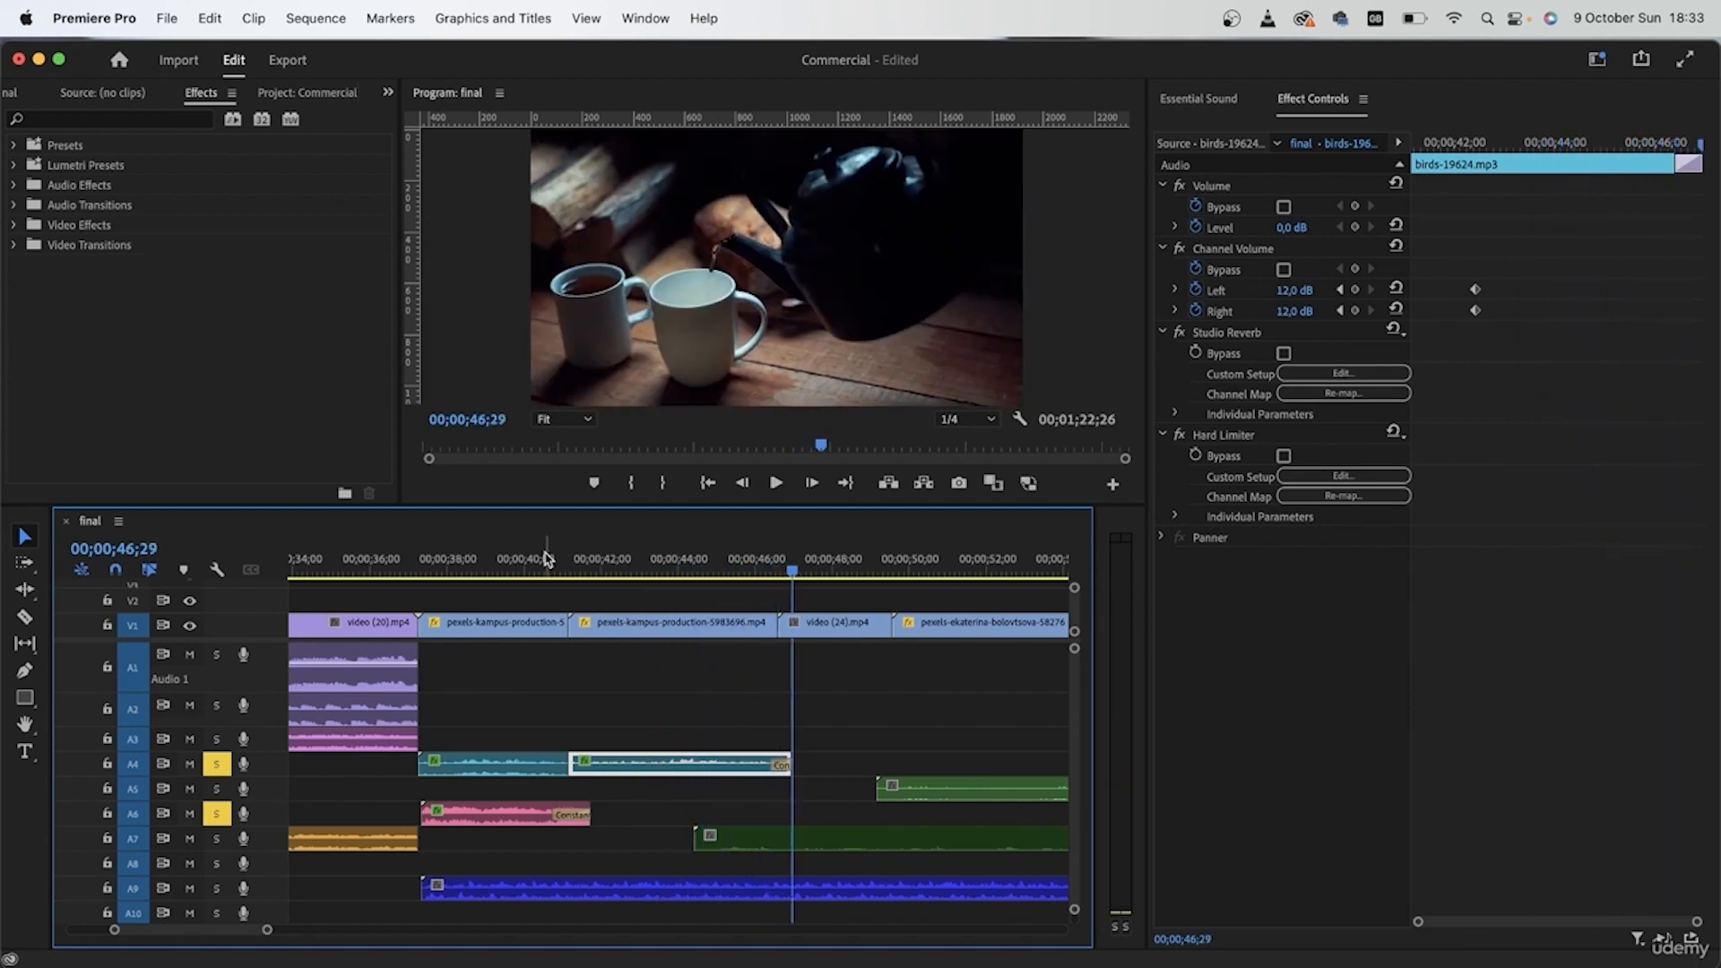
Step: Check the channel volume settings of the first birds piece on A4
left_click(582, 695)
left_click(513, 565)
left_click(469, 763)
left_click(637, 570)
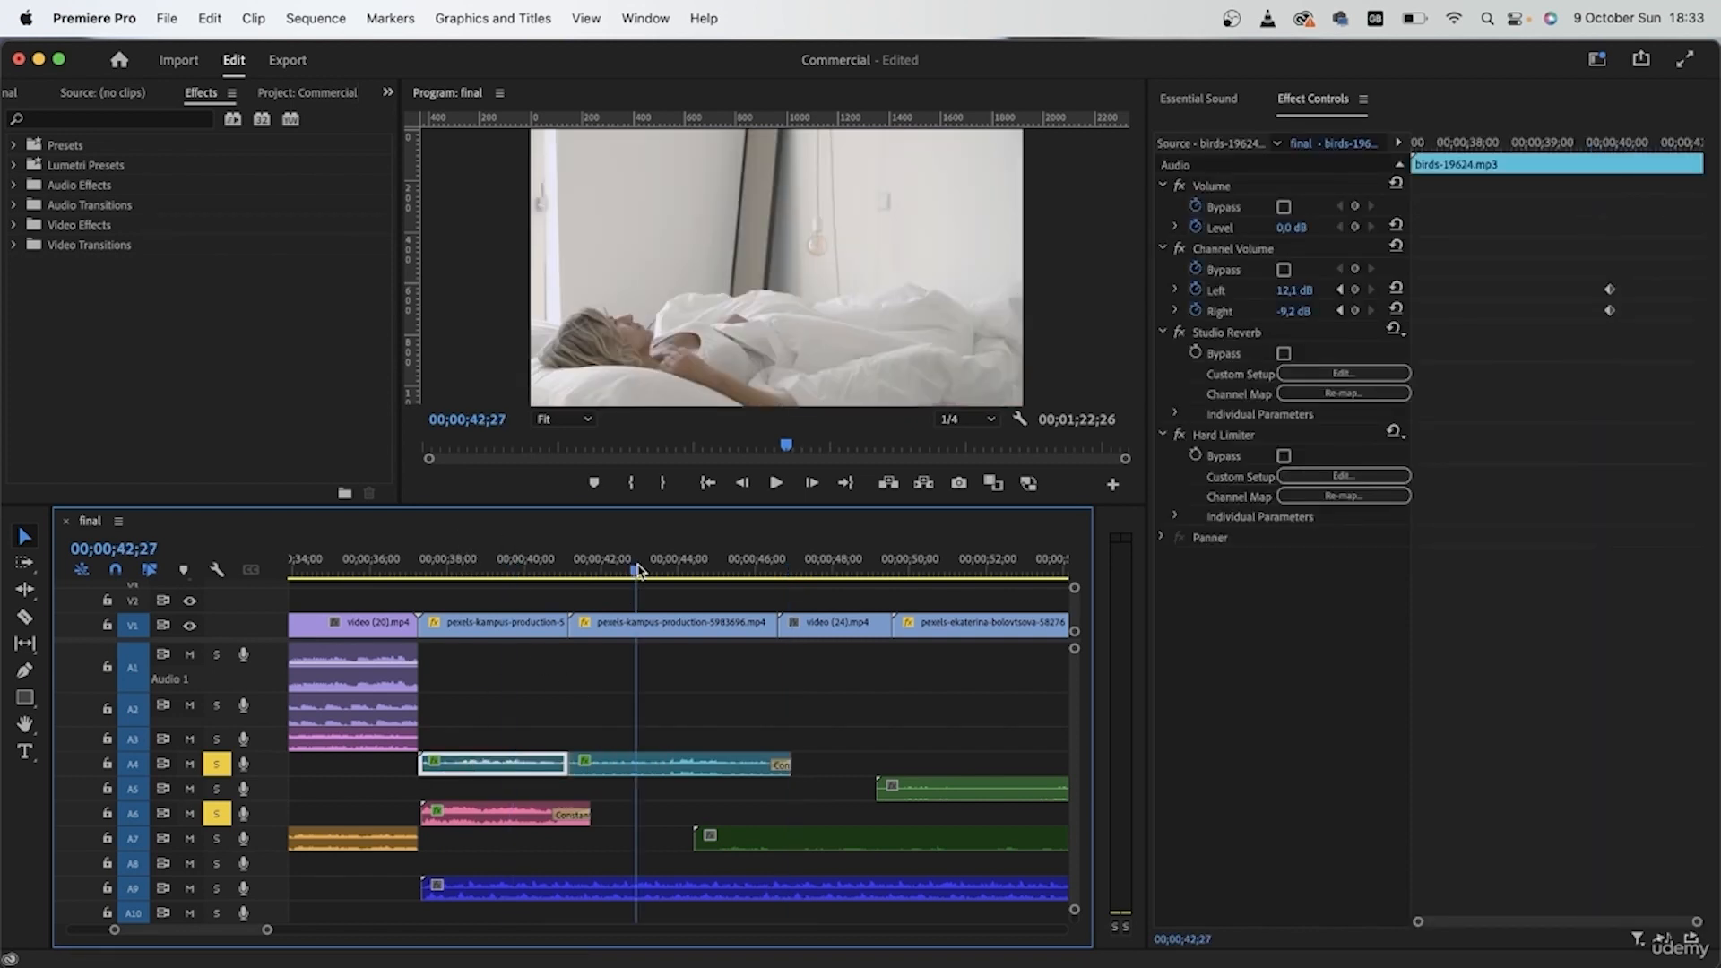
left_click(506, 850)
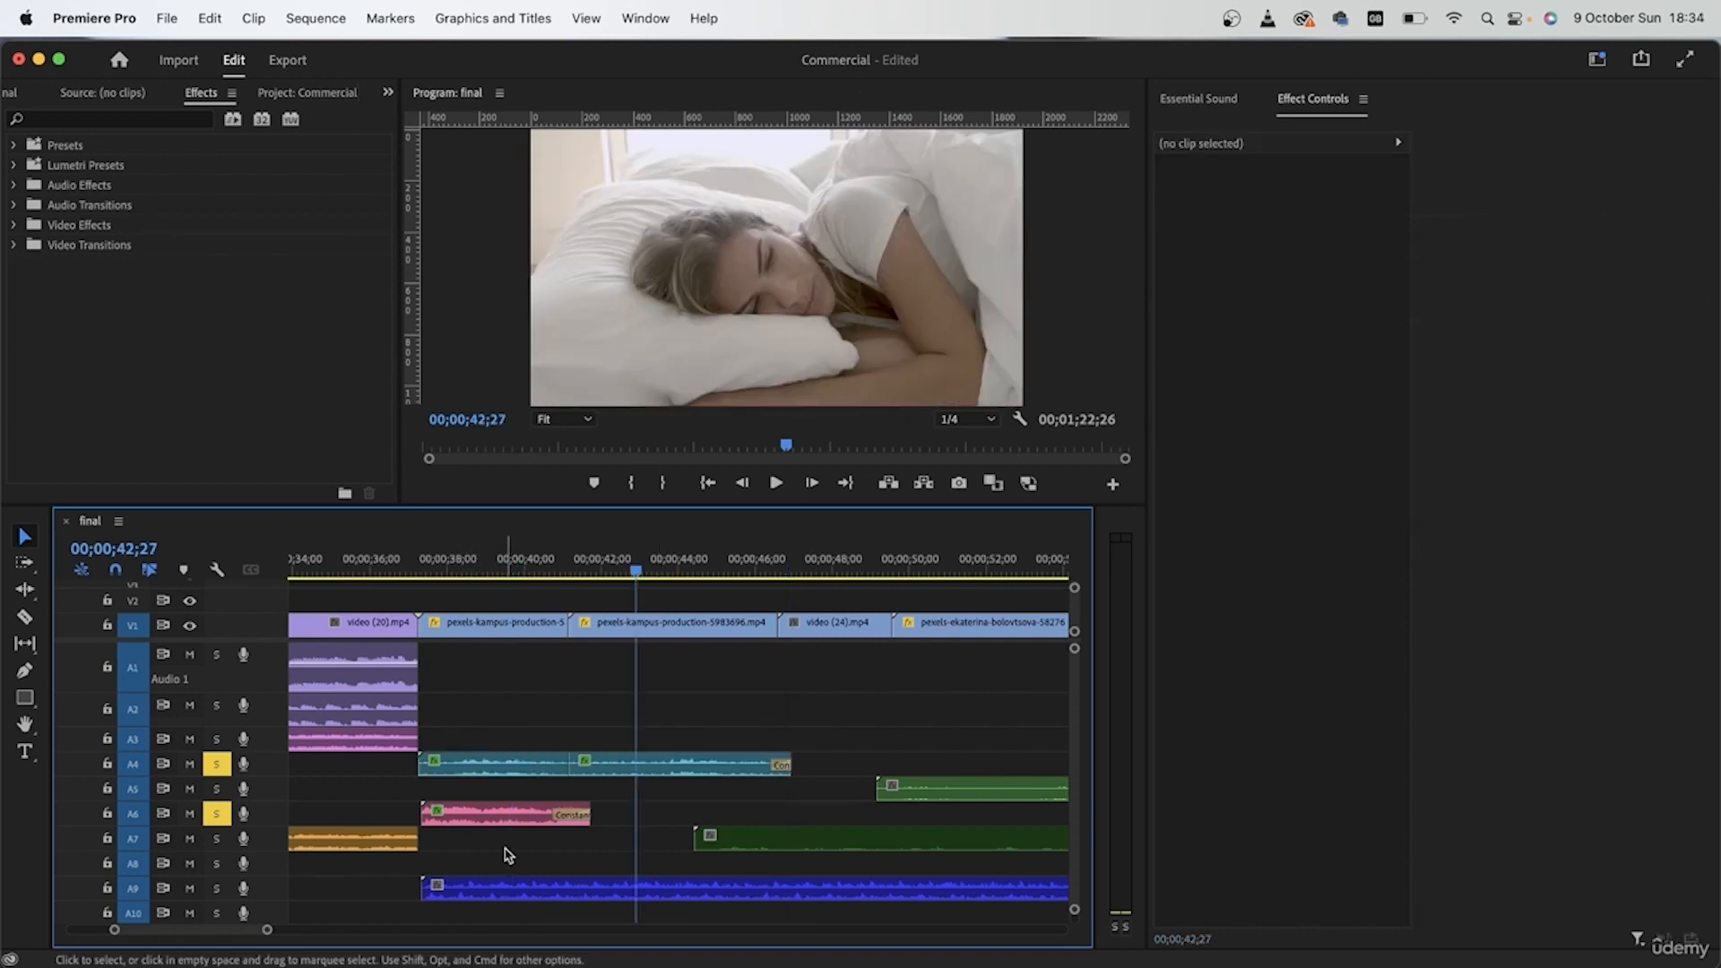
Step: Unsolo tracks A4 and A6, solo A9, and play the heartbeat sound from near the start of the bedroom scene
scroll(506, 850, "down", 2)
left_click(218, 785)
left_click(216, 734)
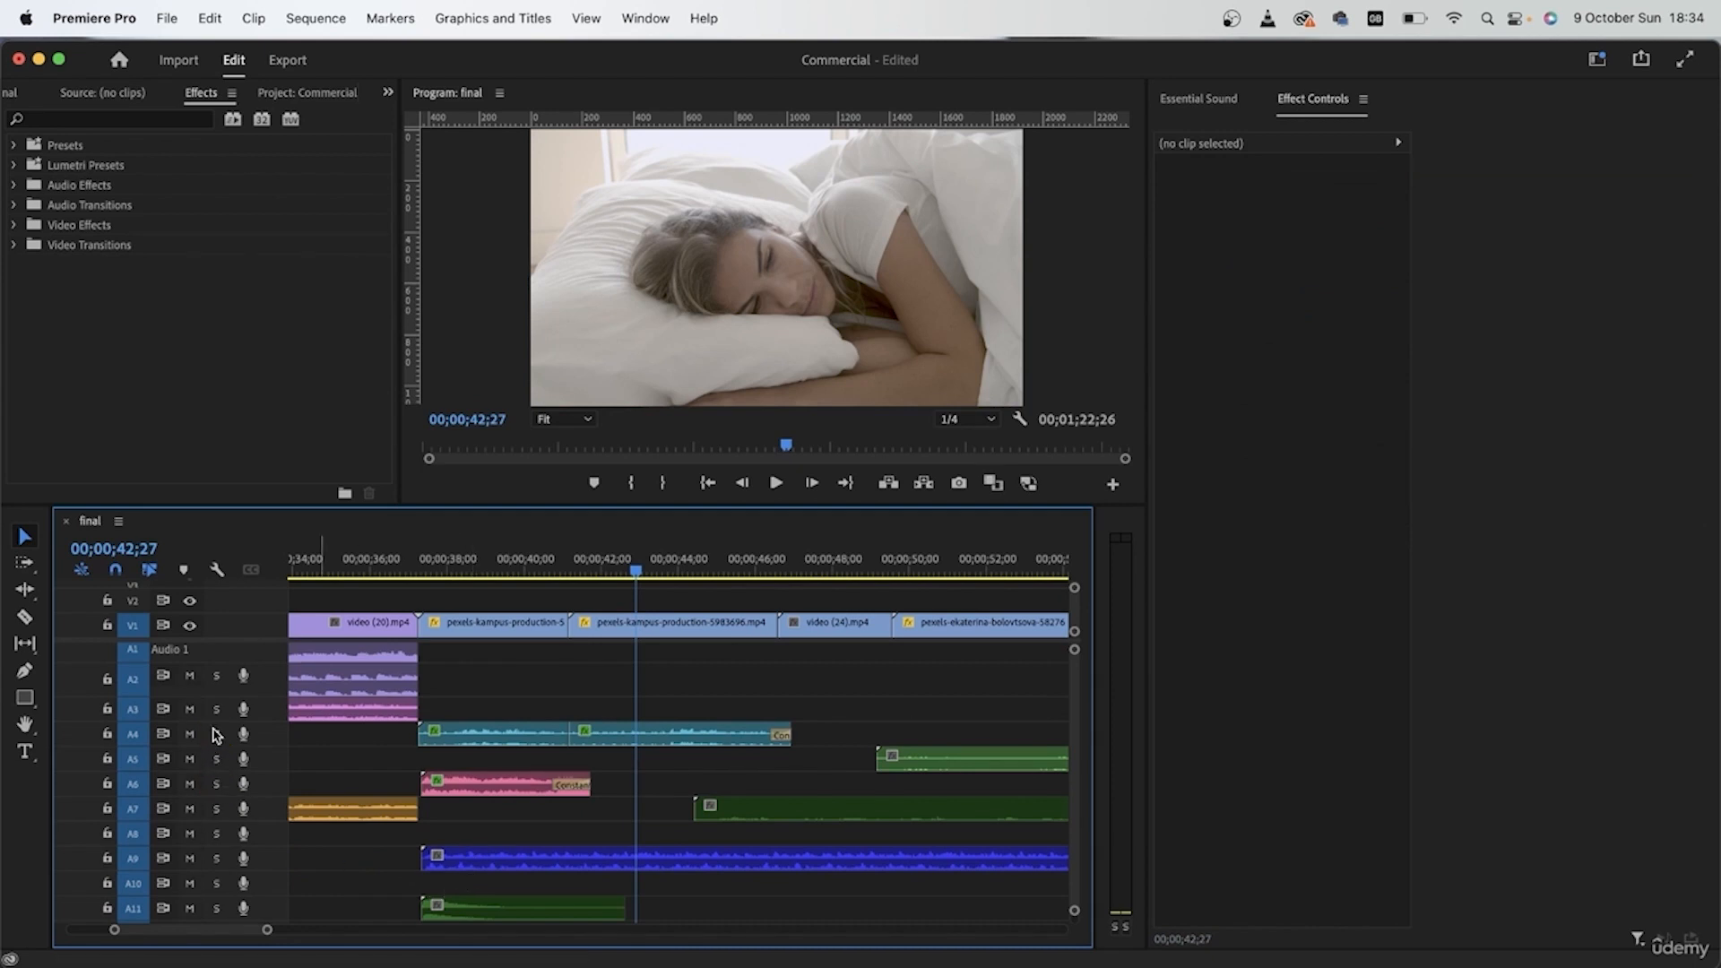
left_click(216, 859)
left_click(459, 562)
key("space")
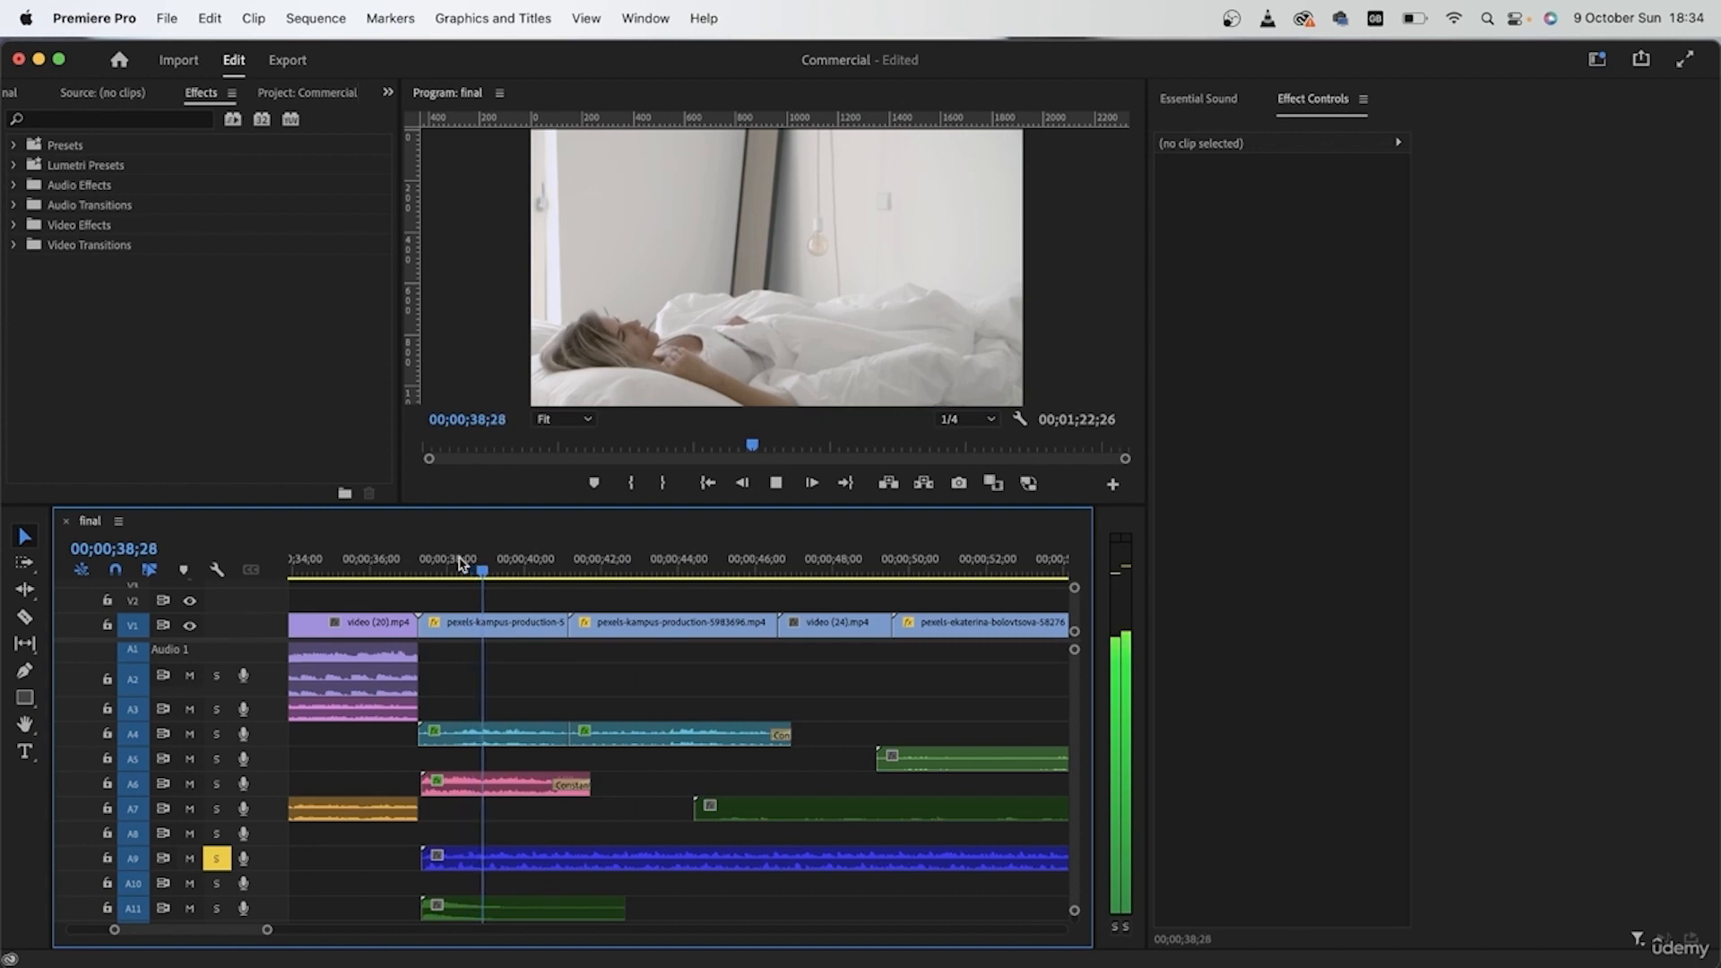
key("space")
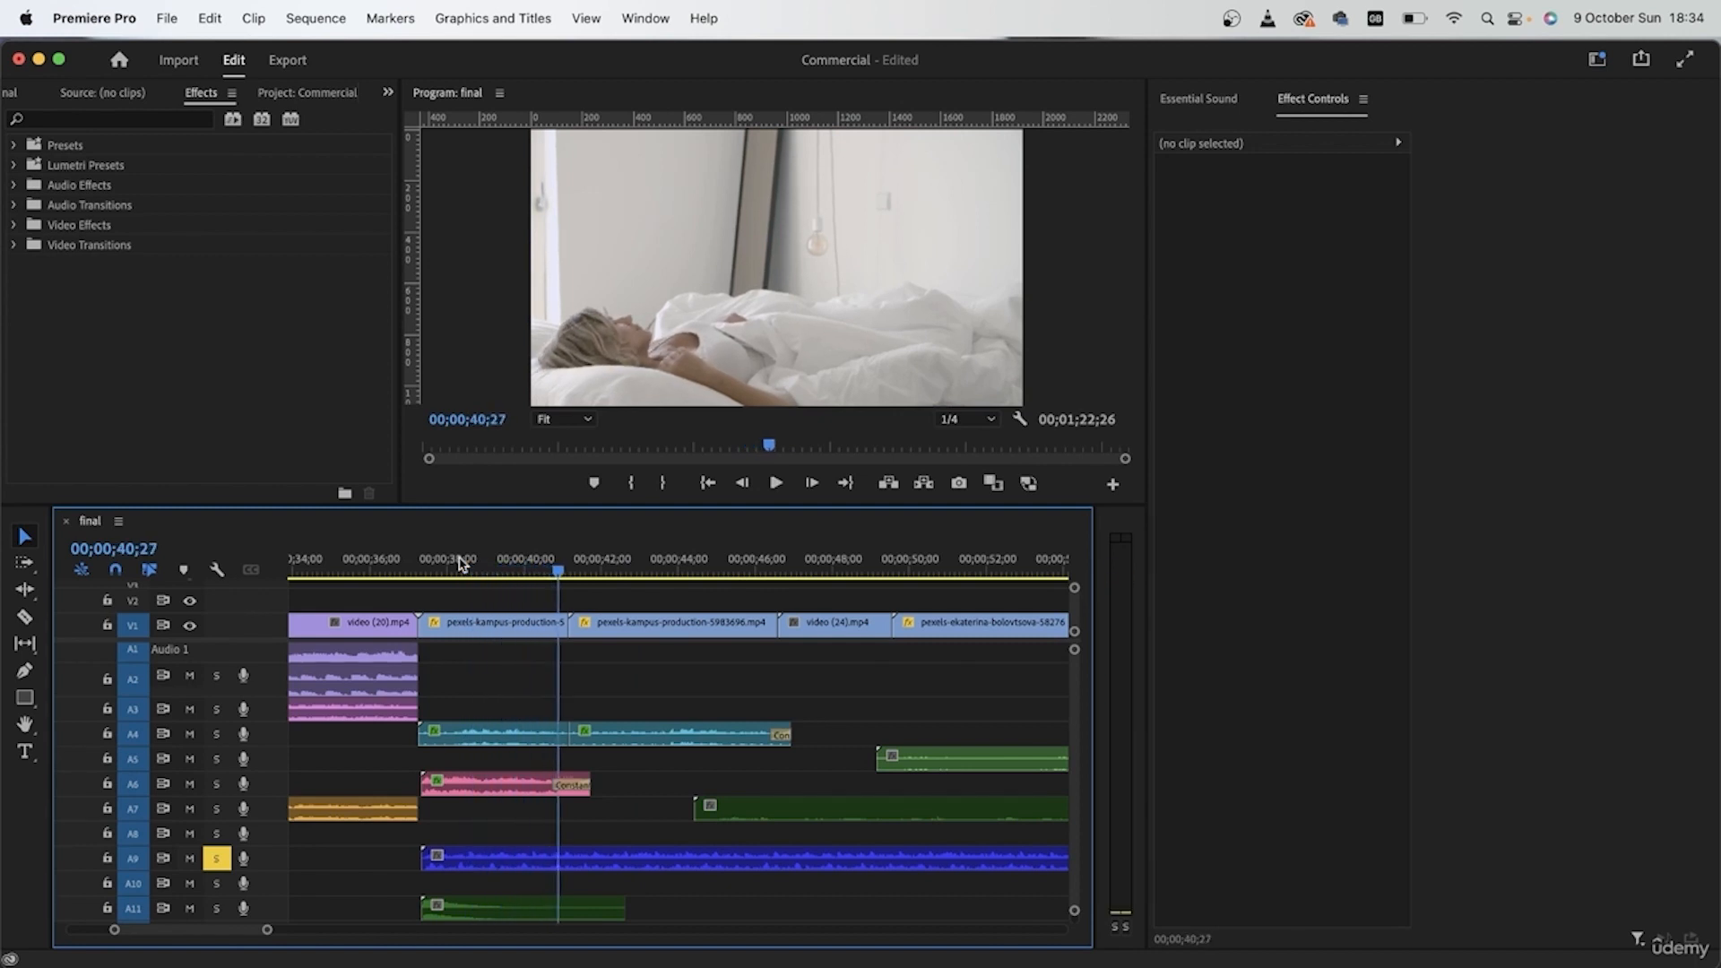
Step: Apply the Make Distant preset to the heartbeat clip on A9 and change its reverb to Light Reverb
left_click(520, 865)
left_click(218, 858)
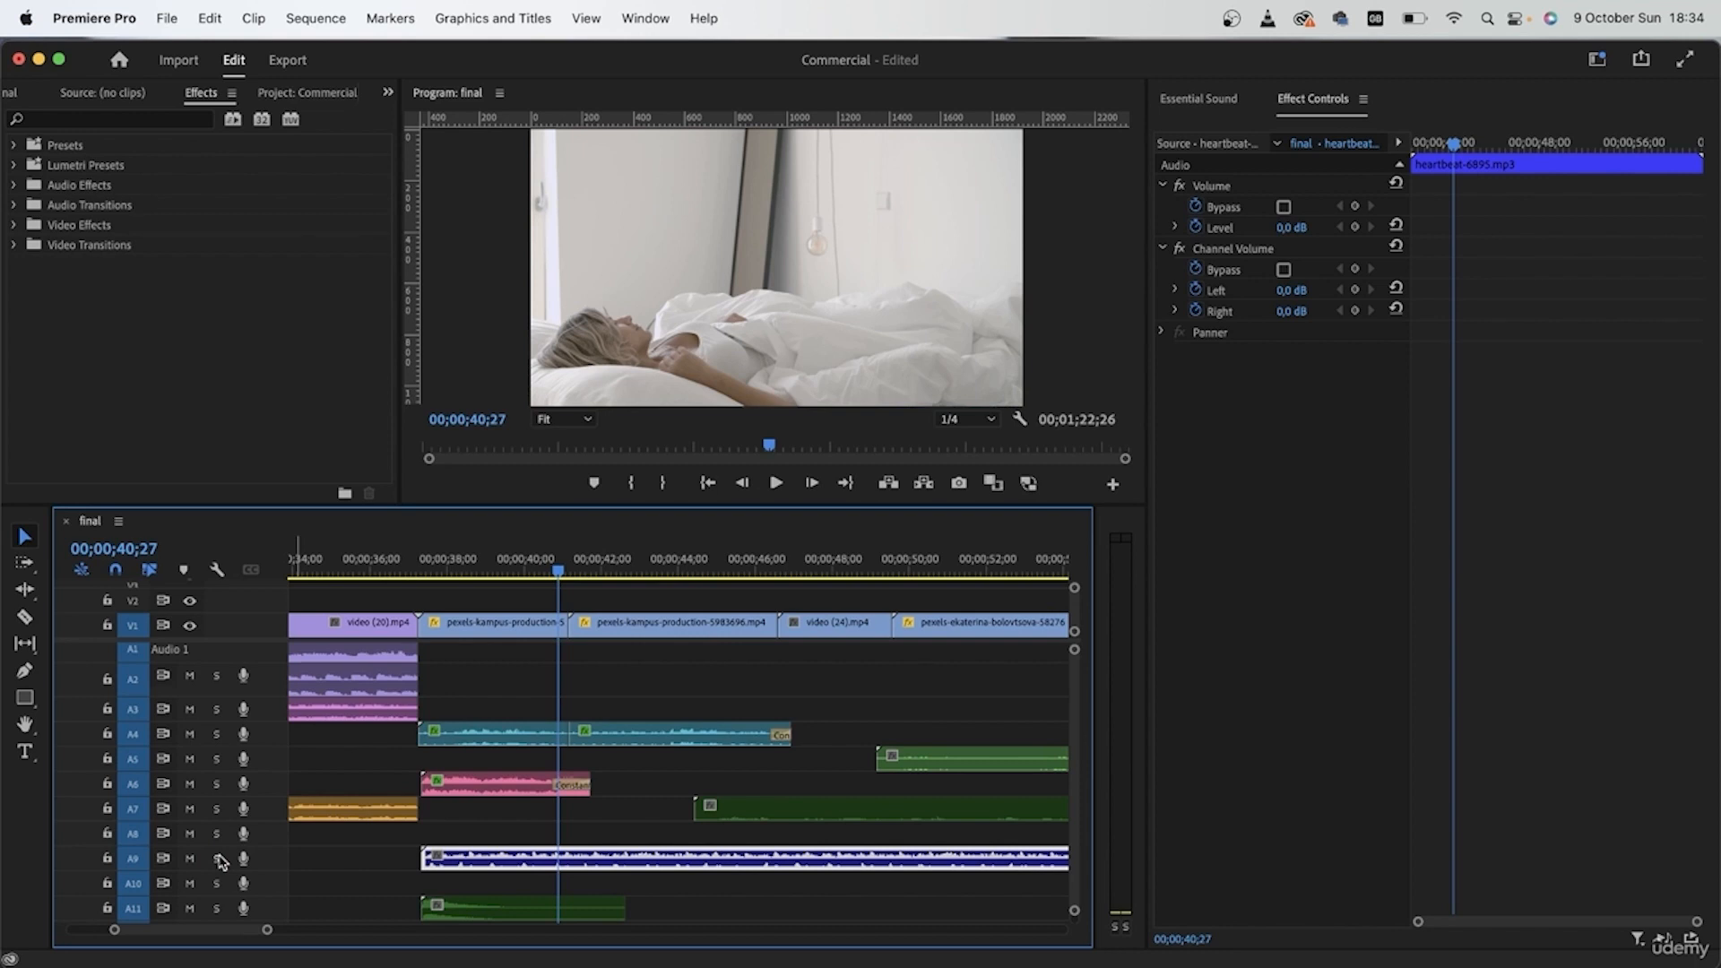
left_click(218, 858)
left_click(1192, 106)
left_click(1314, 235)
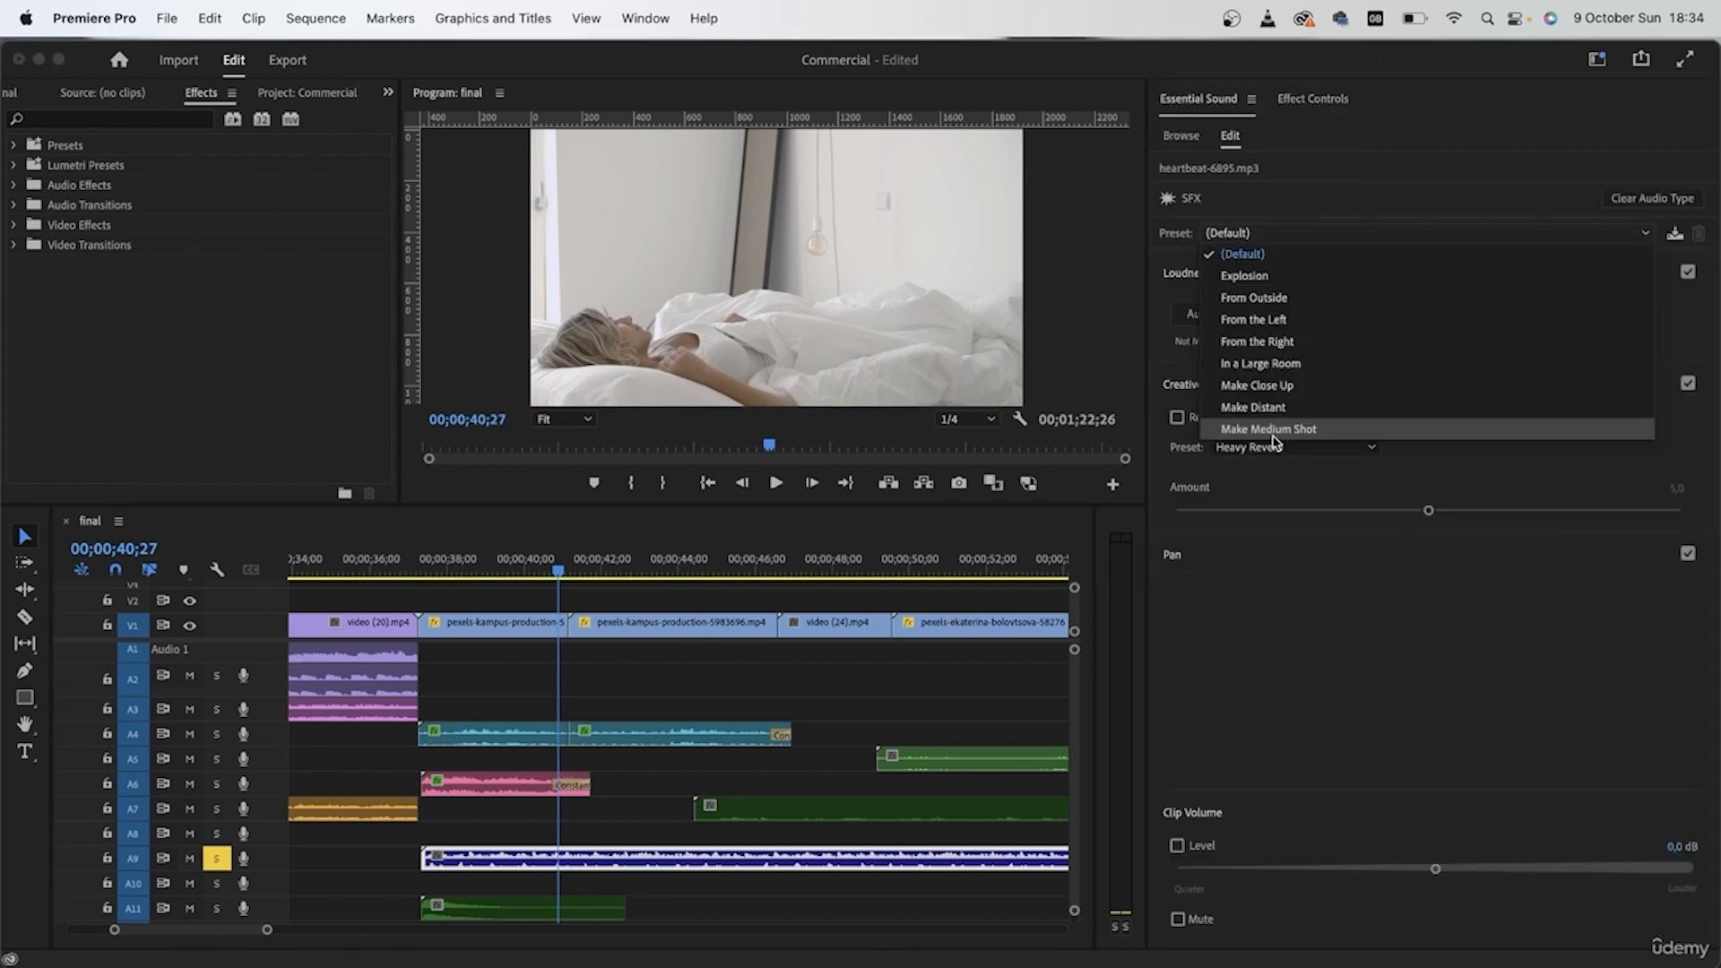
left_click(1255, 406)
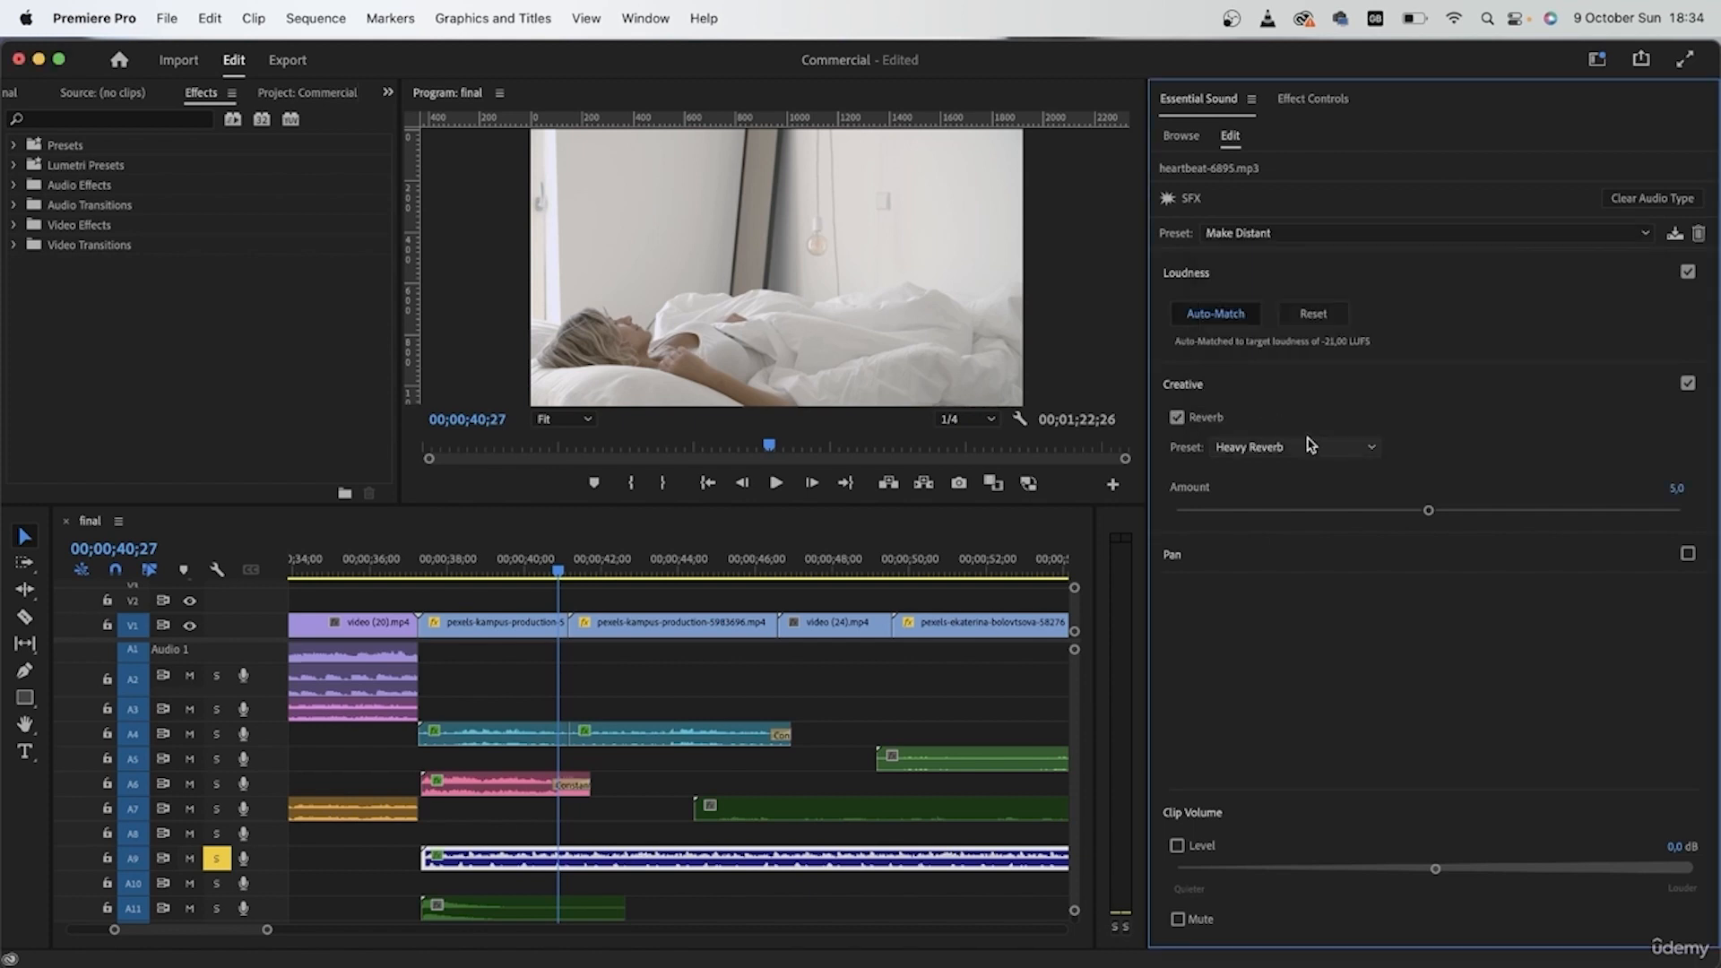
left_click(1268, 447)
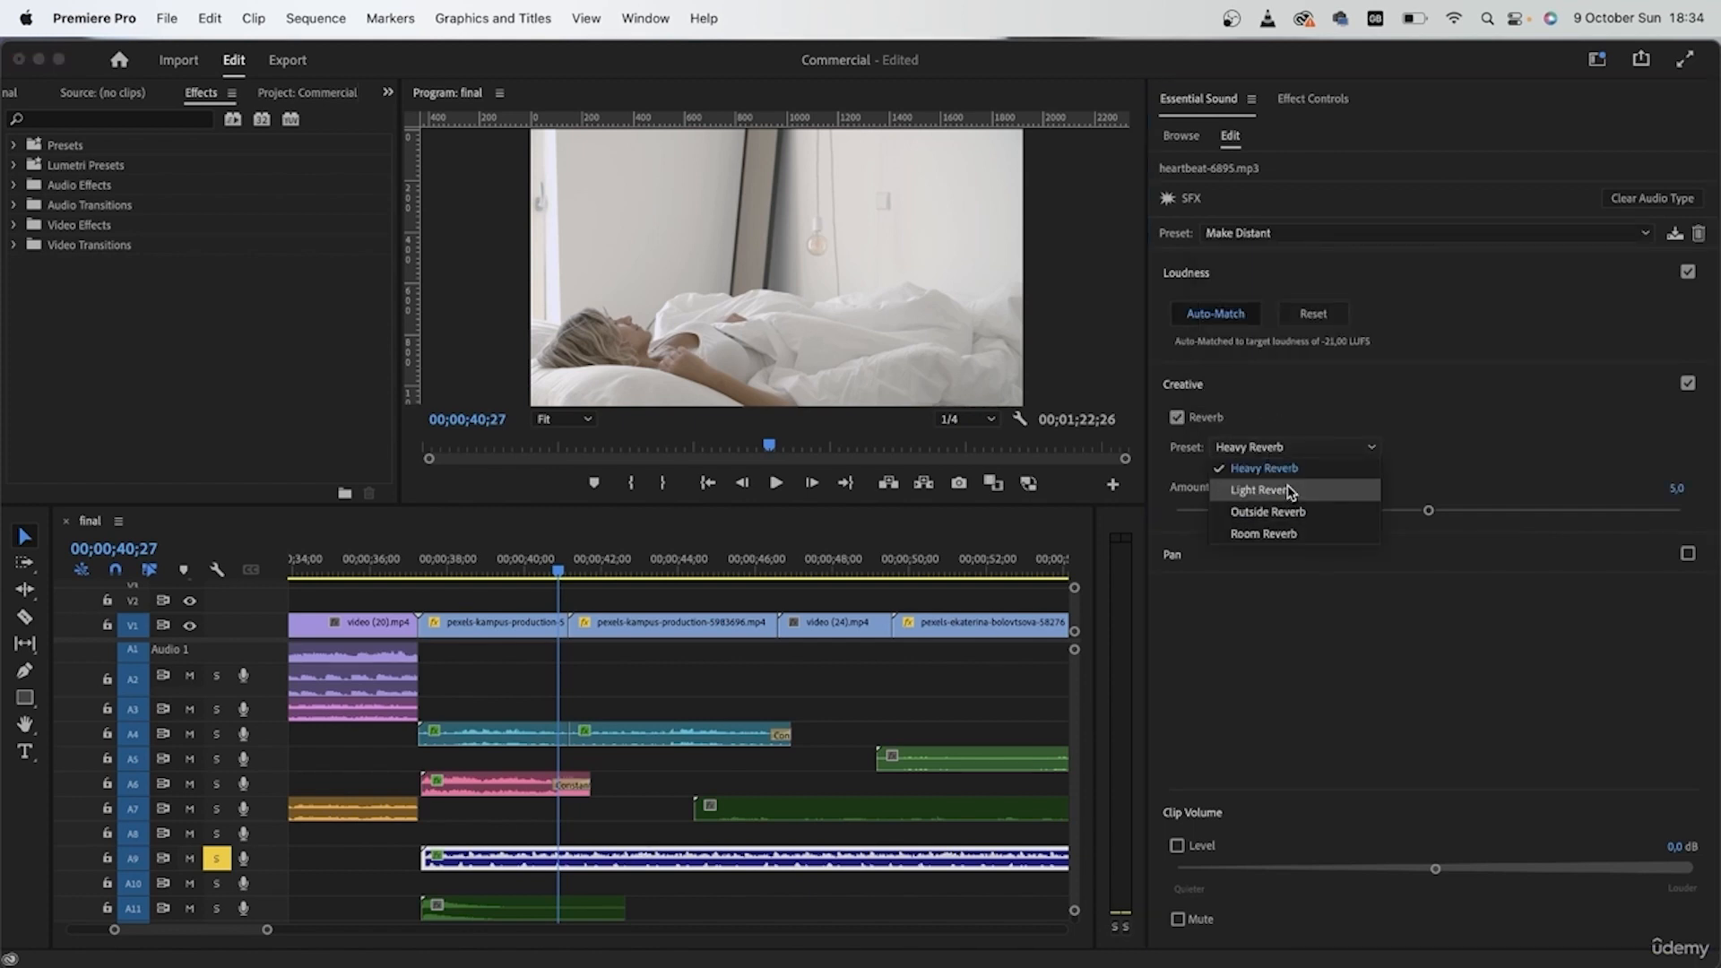
left_click(1288, 490)
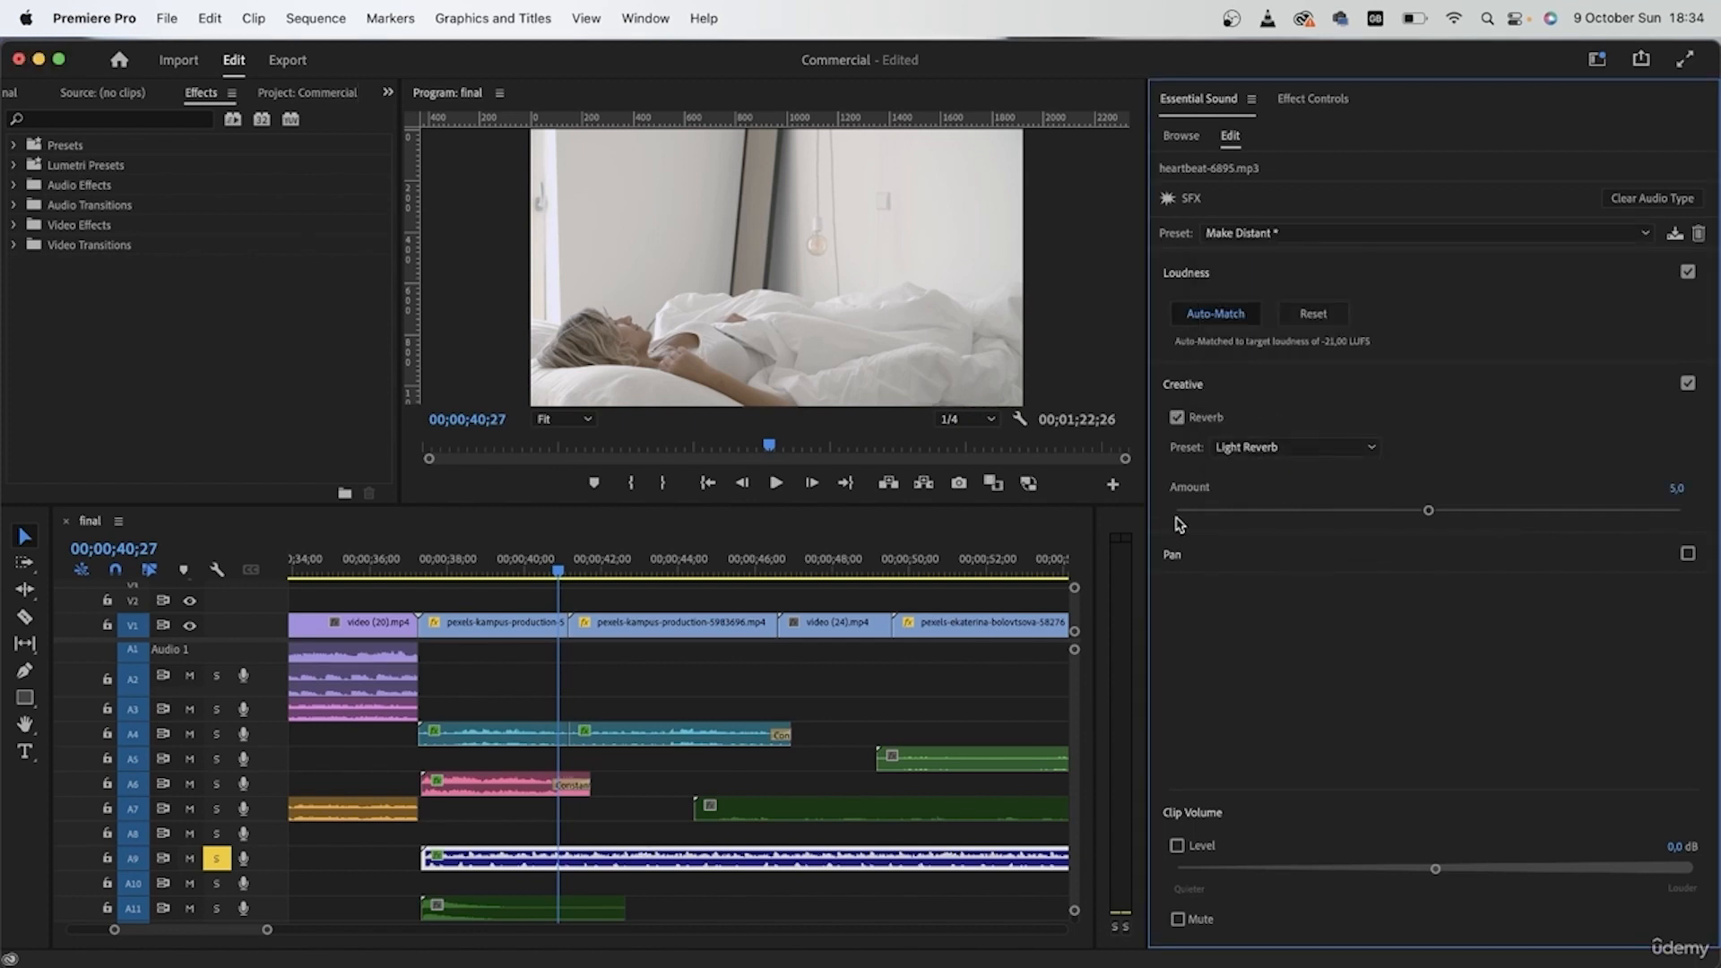
Step: Preview the heartbeat clip from the start of the bedroom scene and raise its clip volume to 2,0 dB
left_click(445, 562)
key("space")
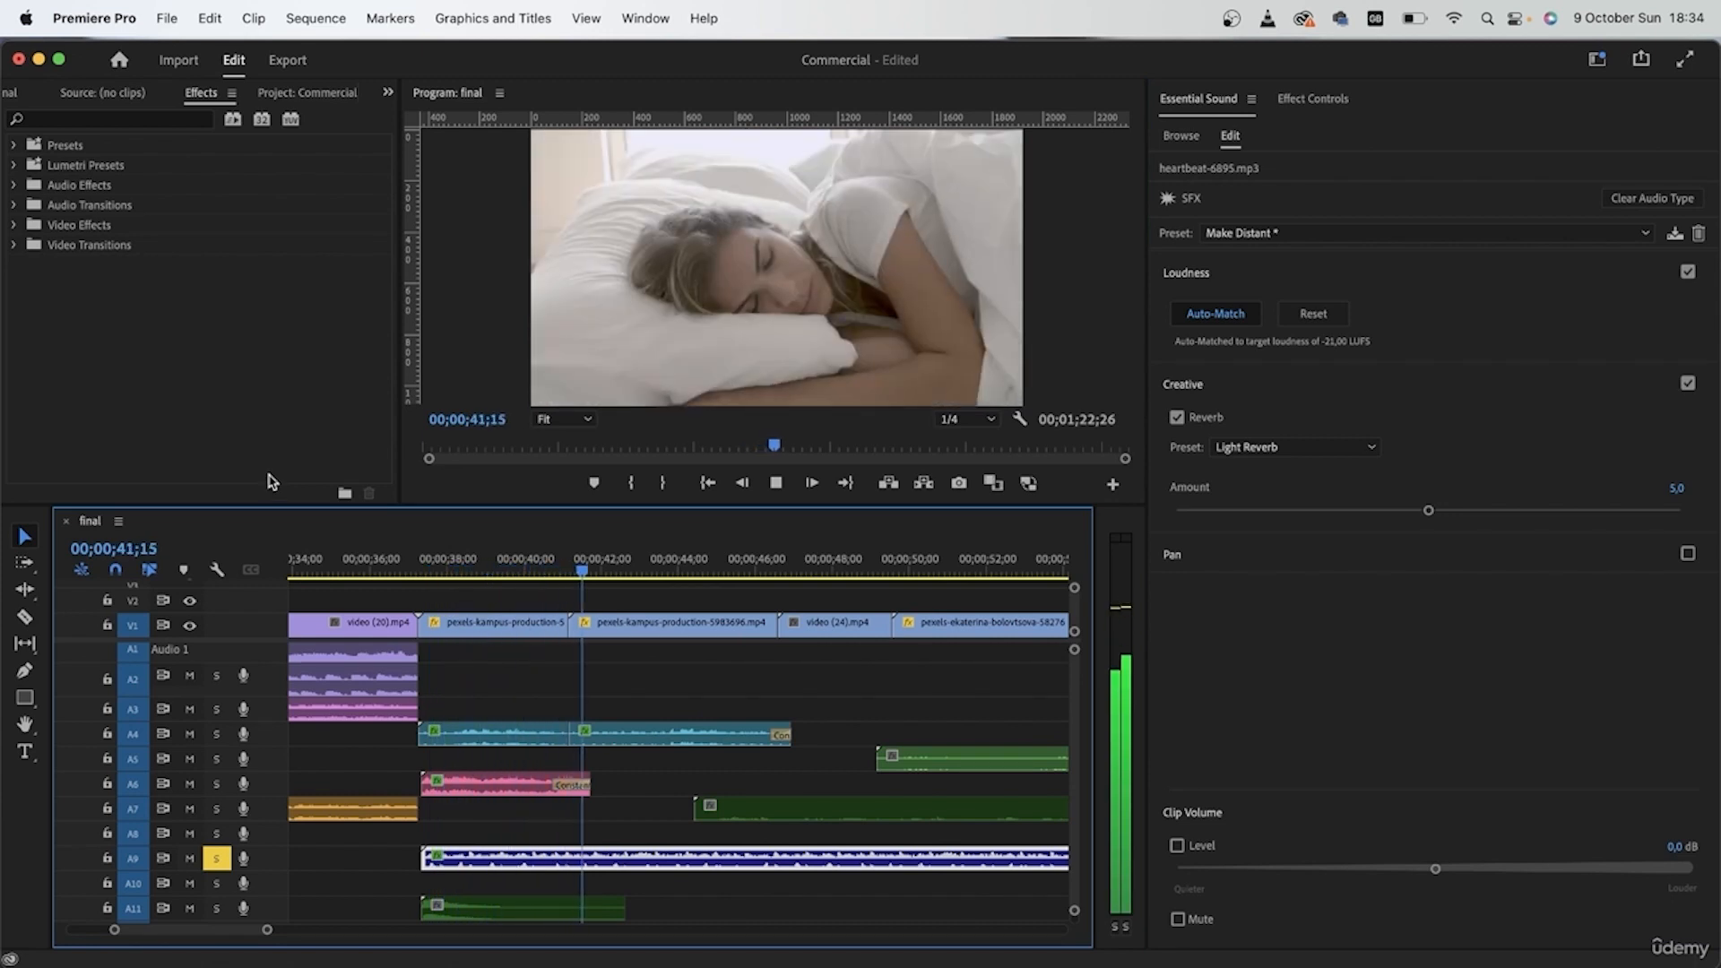
key("space")
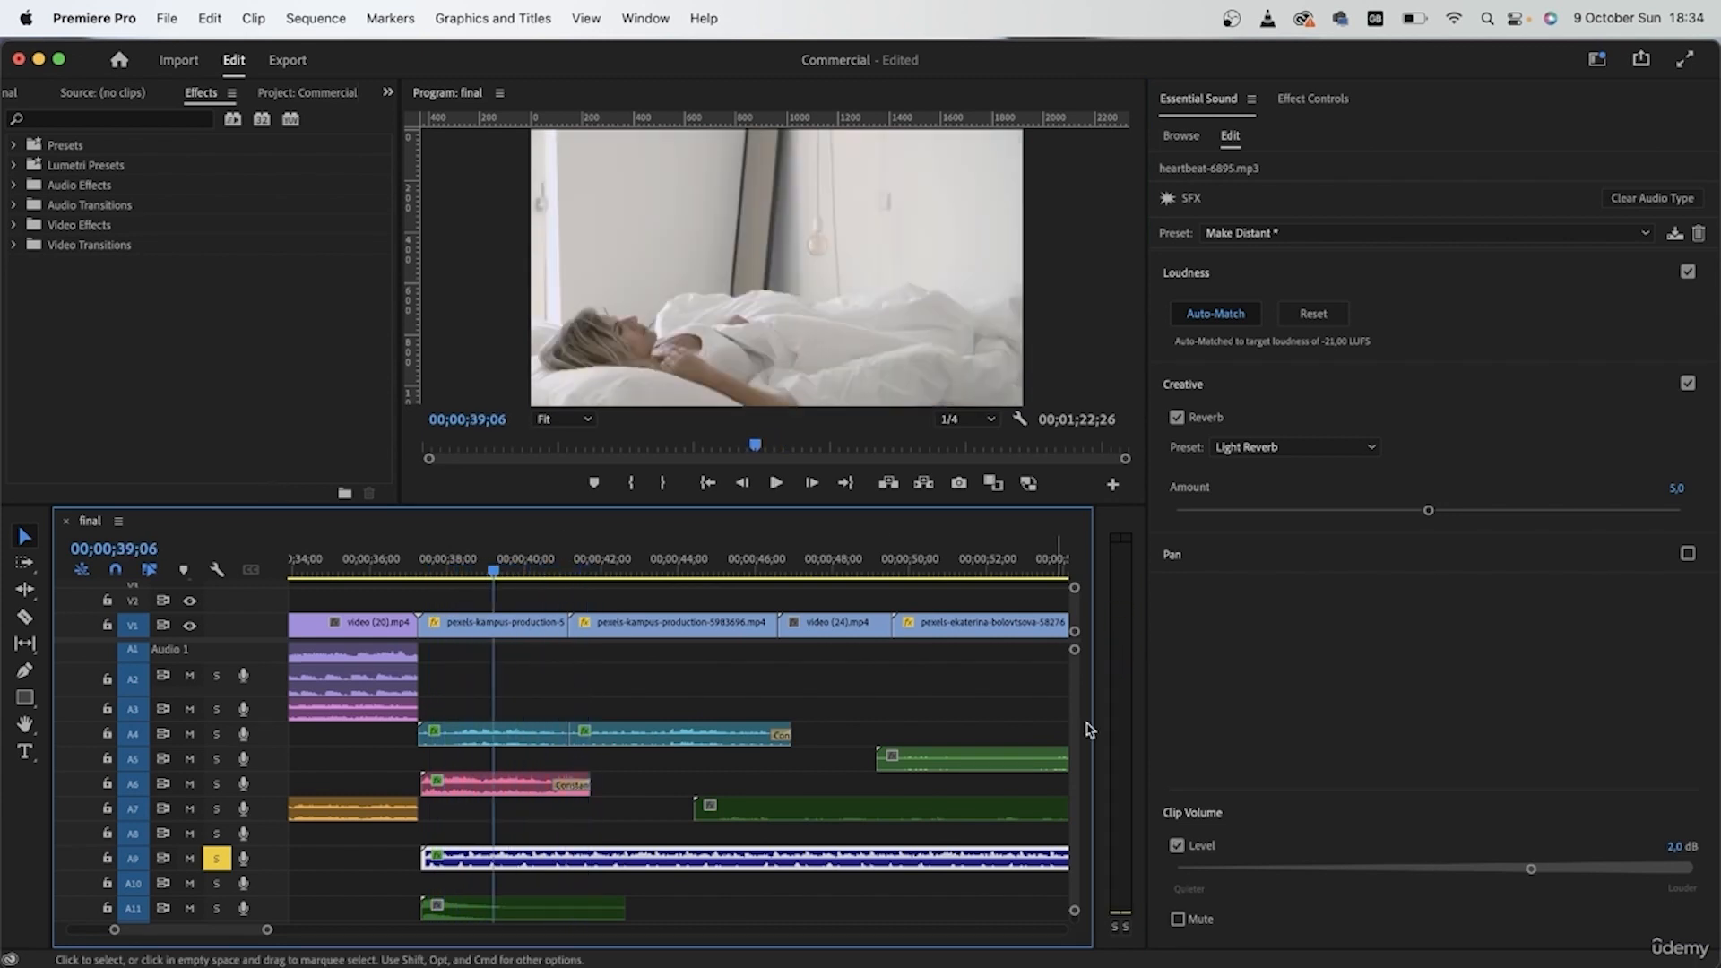
Step: Solo A4 and A6 alongside A9, play them from the scene's start, and raise the heartbeat's clip volume further
left_click(215, 783)
left_click(216, 734)
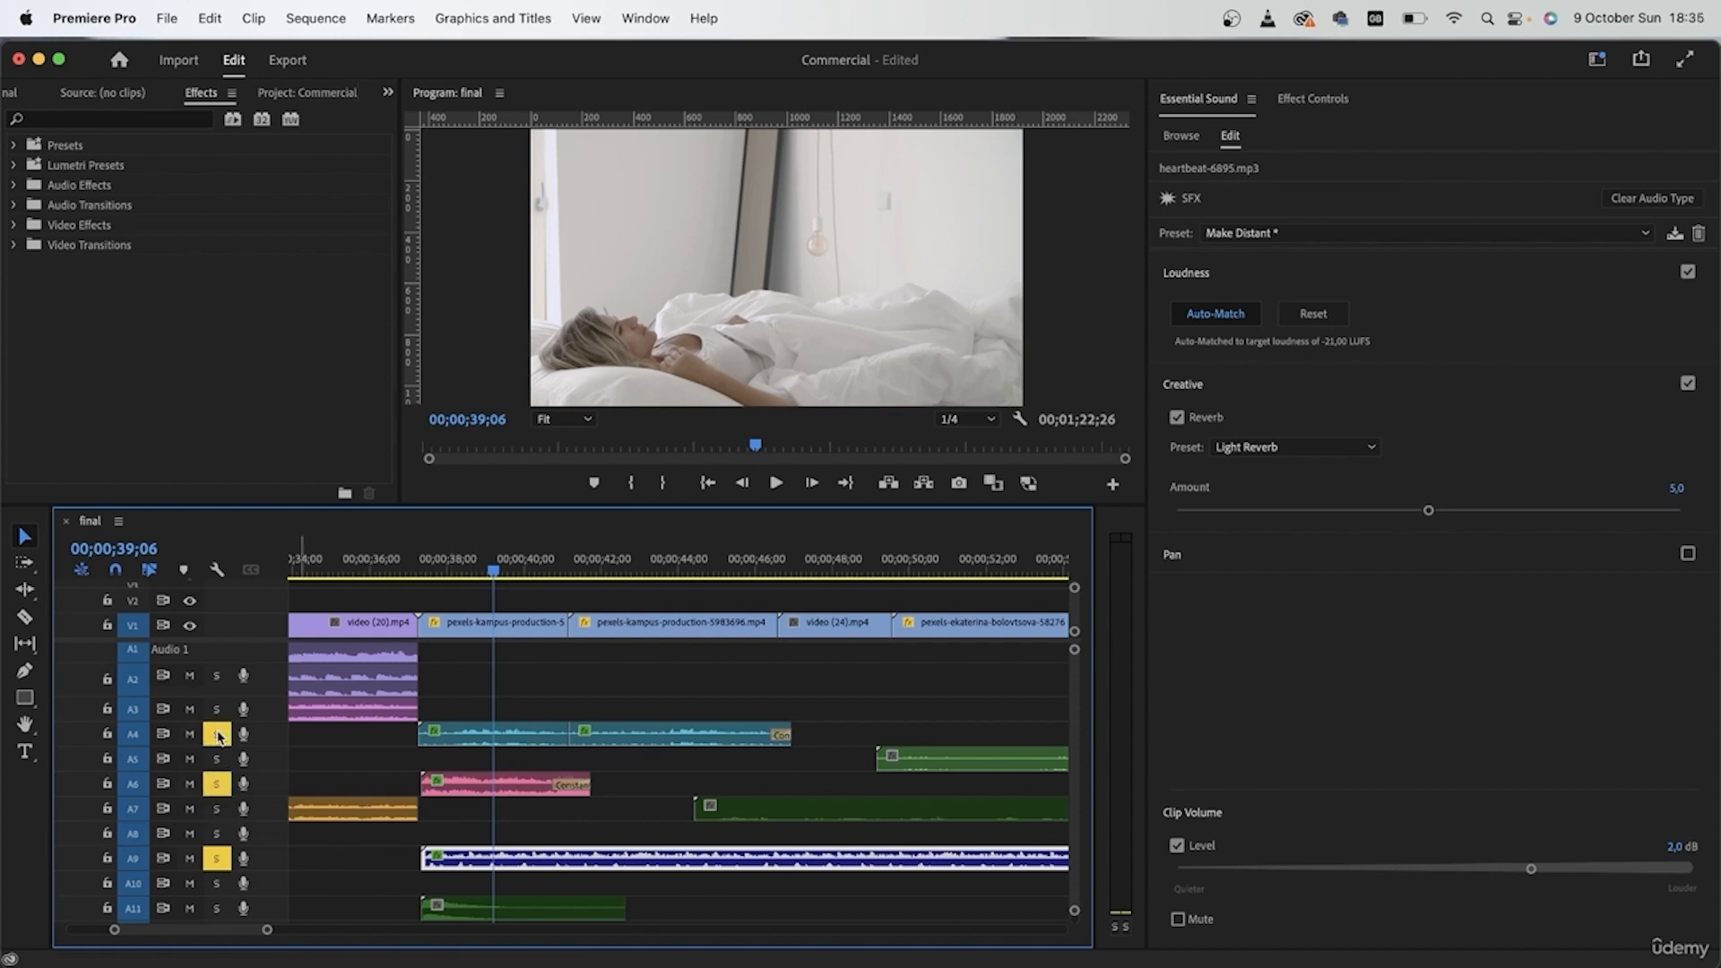
left_click(428, 561)
key("space")
left_click(1564, 869)
left_click_drag(1564, 869, 1582, 870)
key("space")
Step: Lower the first birds piece's clip volume to -26,4 dB and play A4, A6 and A9 together from 00;00;39;00
left_click(536, 740)
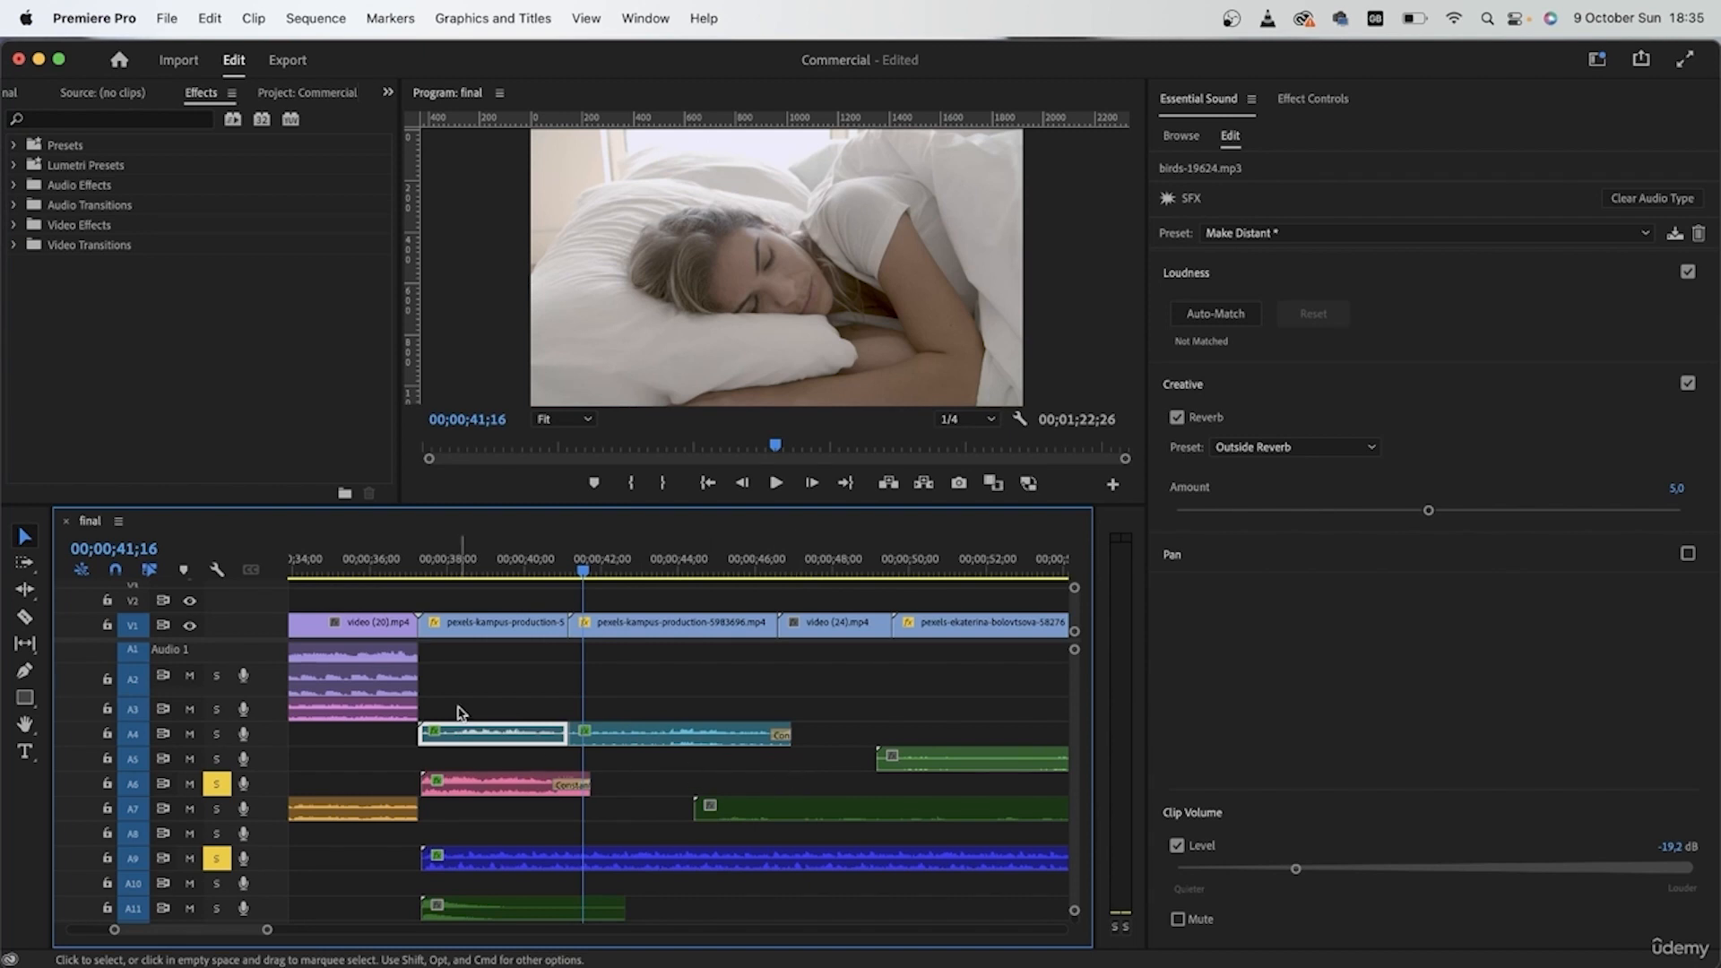
left_click(486, 568)
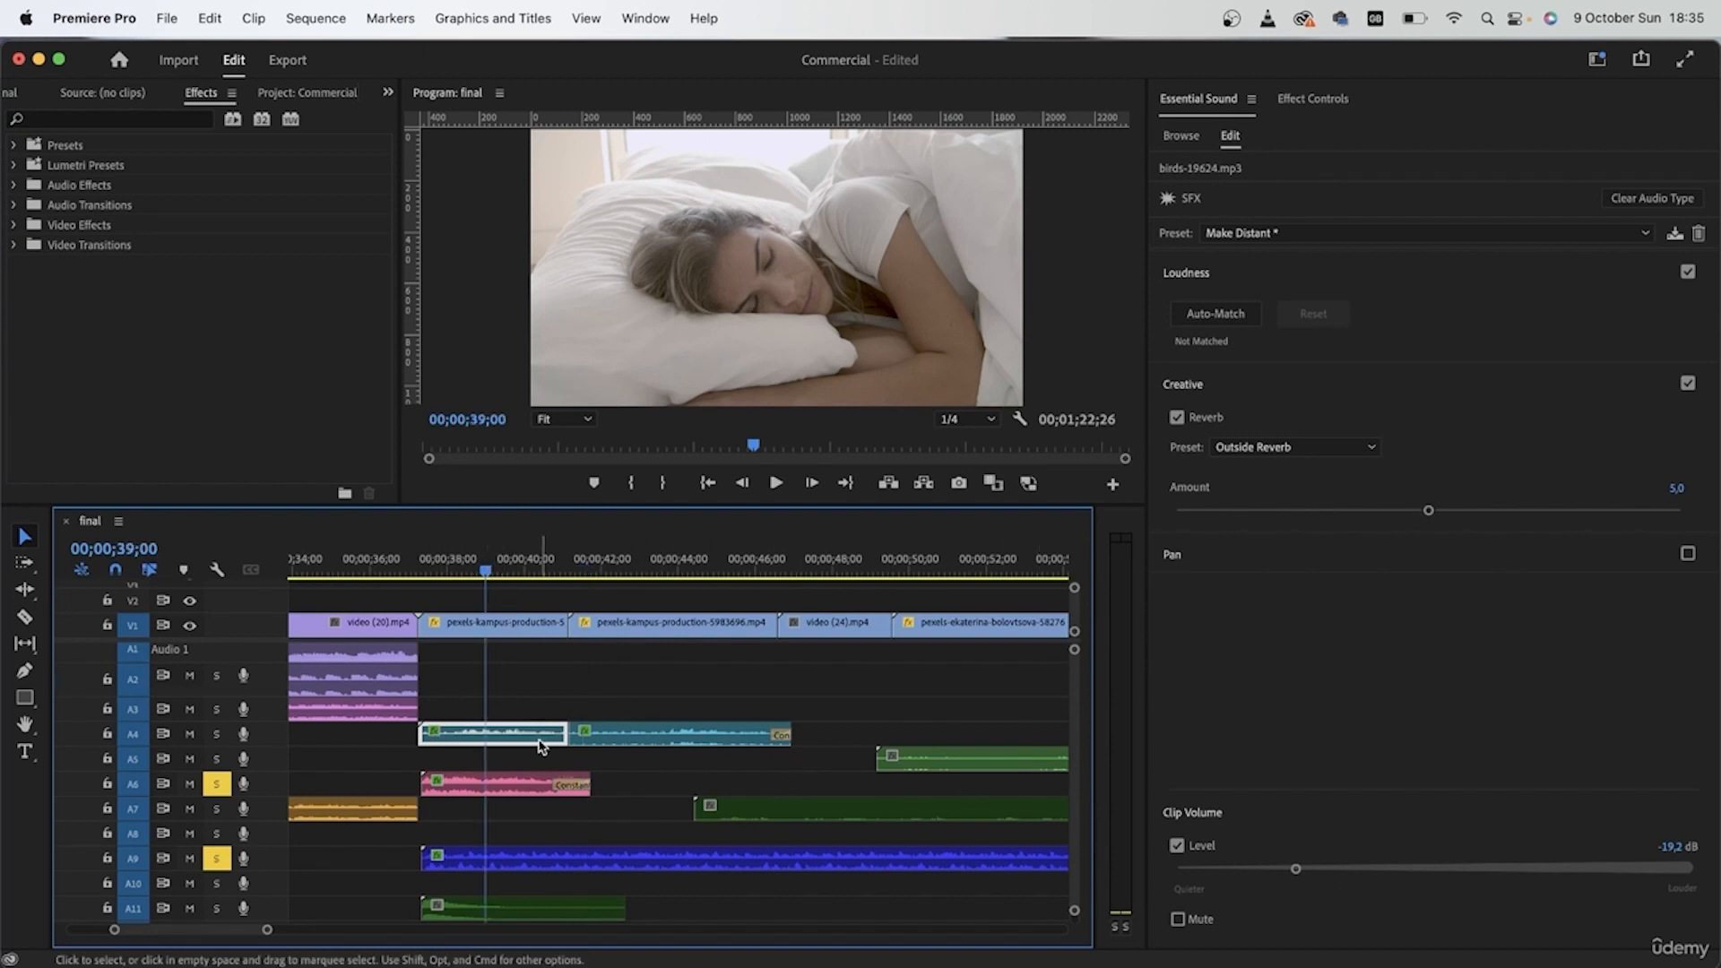
left_click(1280, 869)
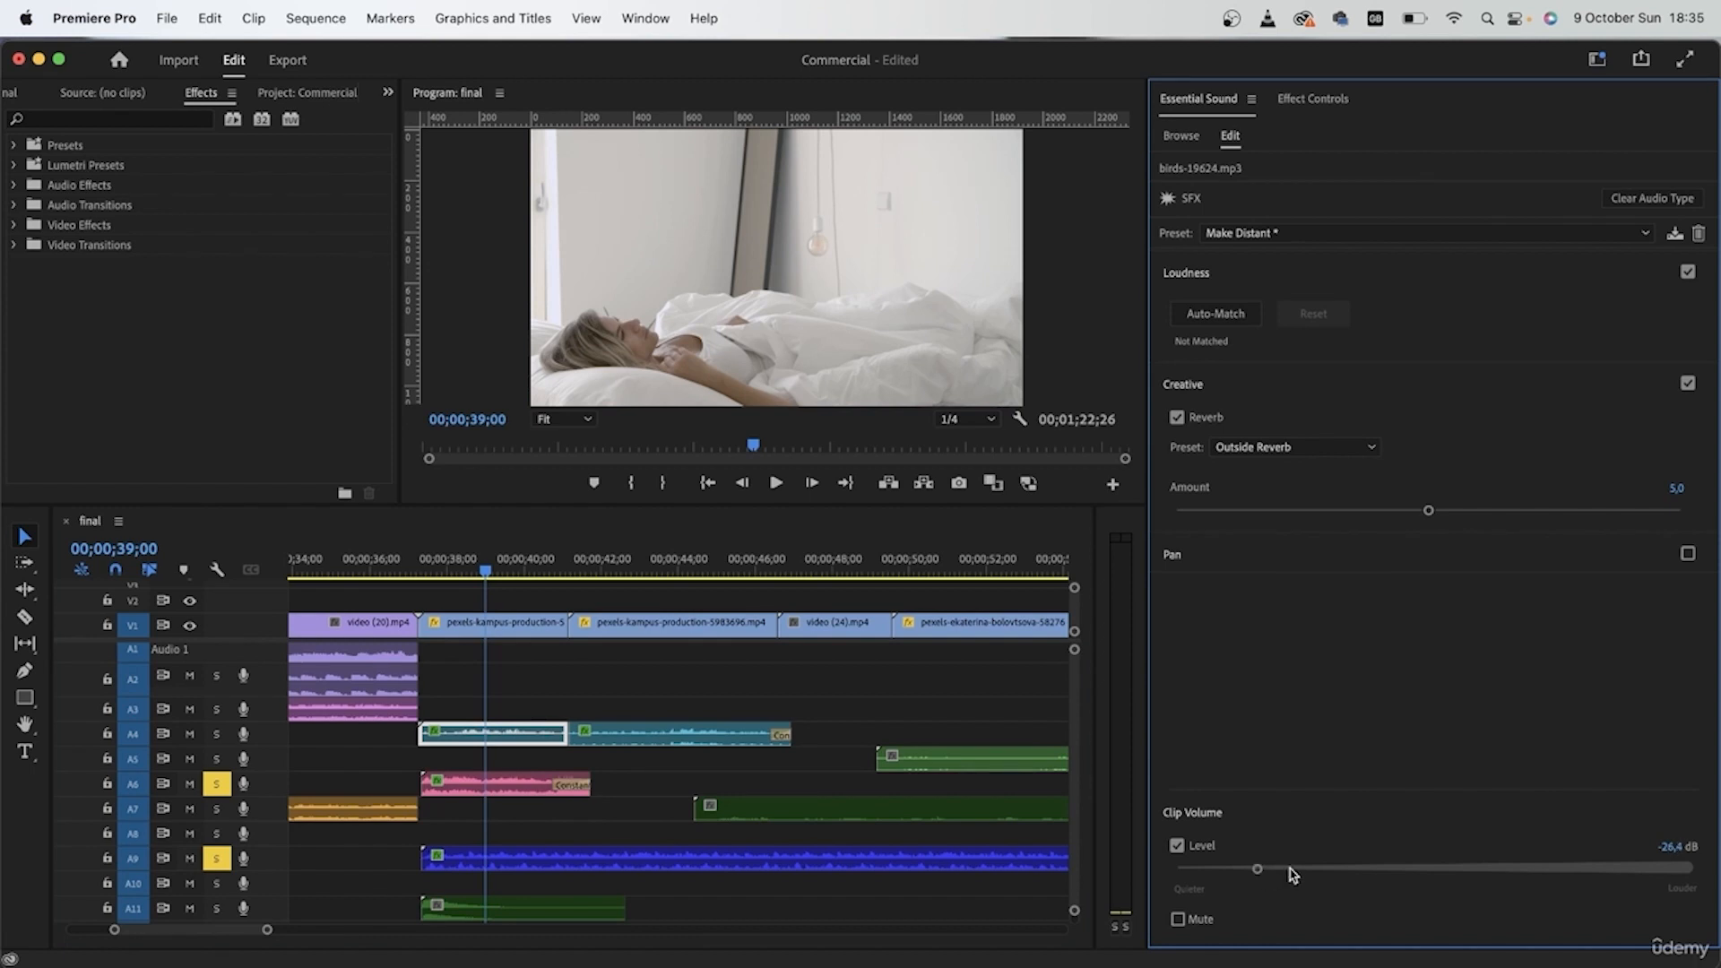
left_click(217, 734)
key("space")
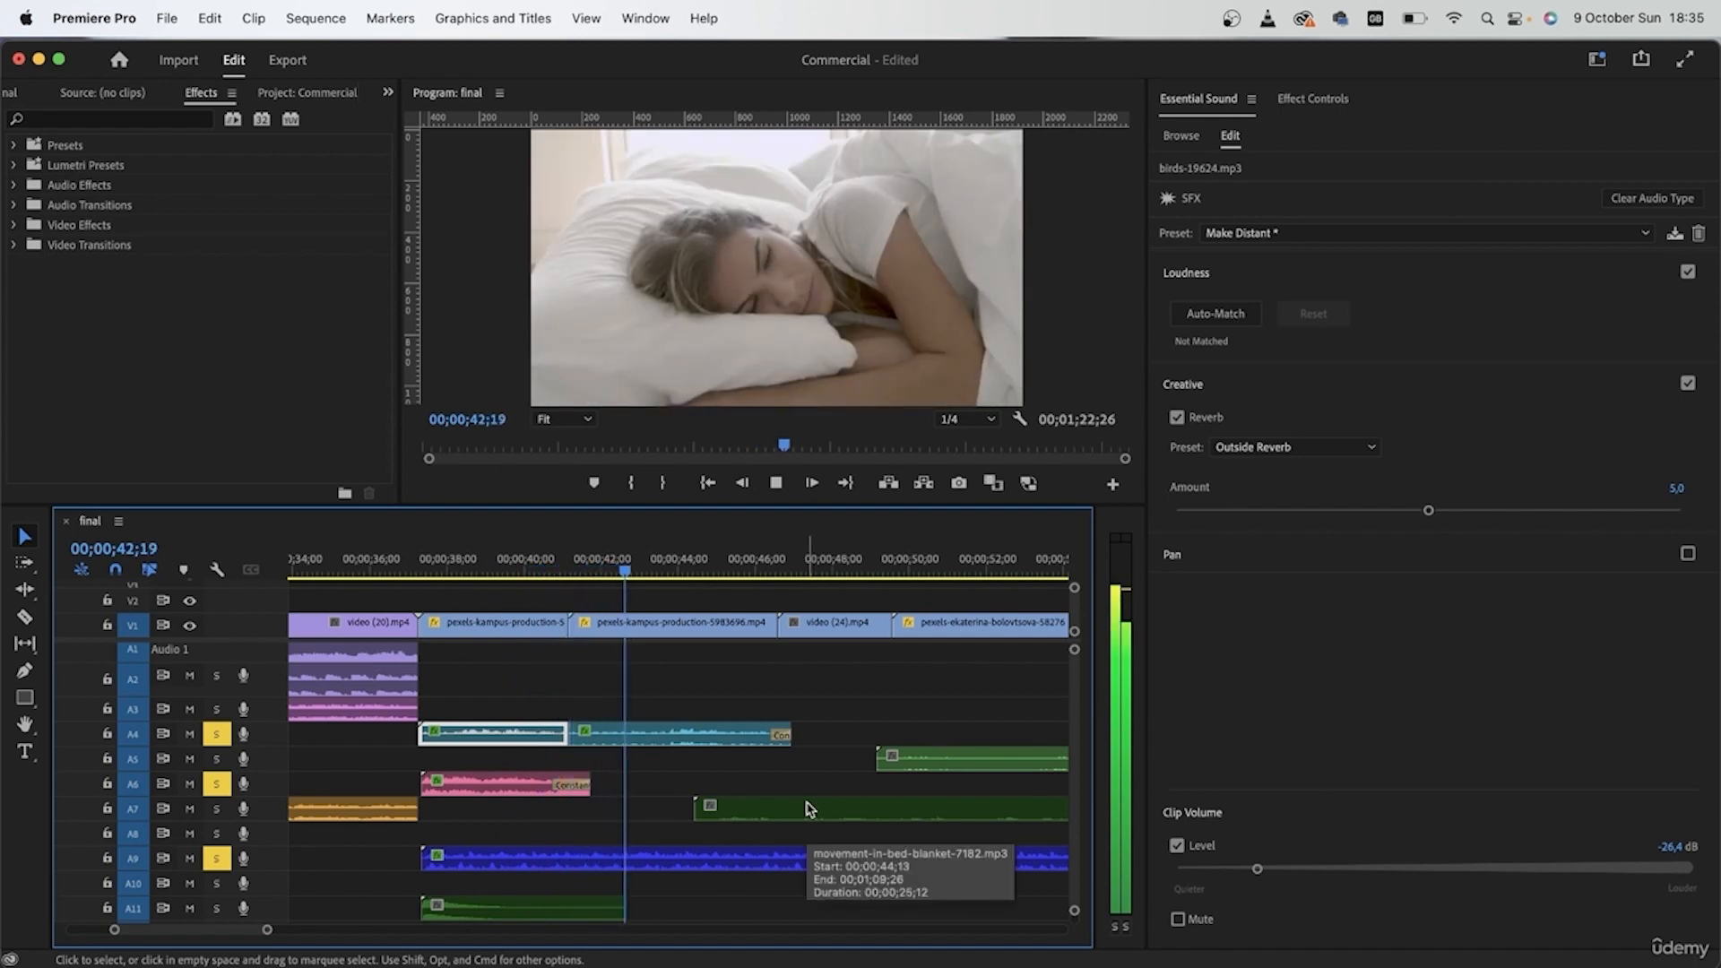
key("space")
Step: Split the heartbeat clip on A9 where the second bedroom shot starts and delete the part after the cut
key("c")
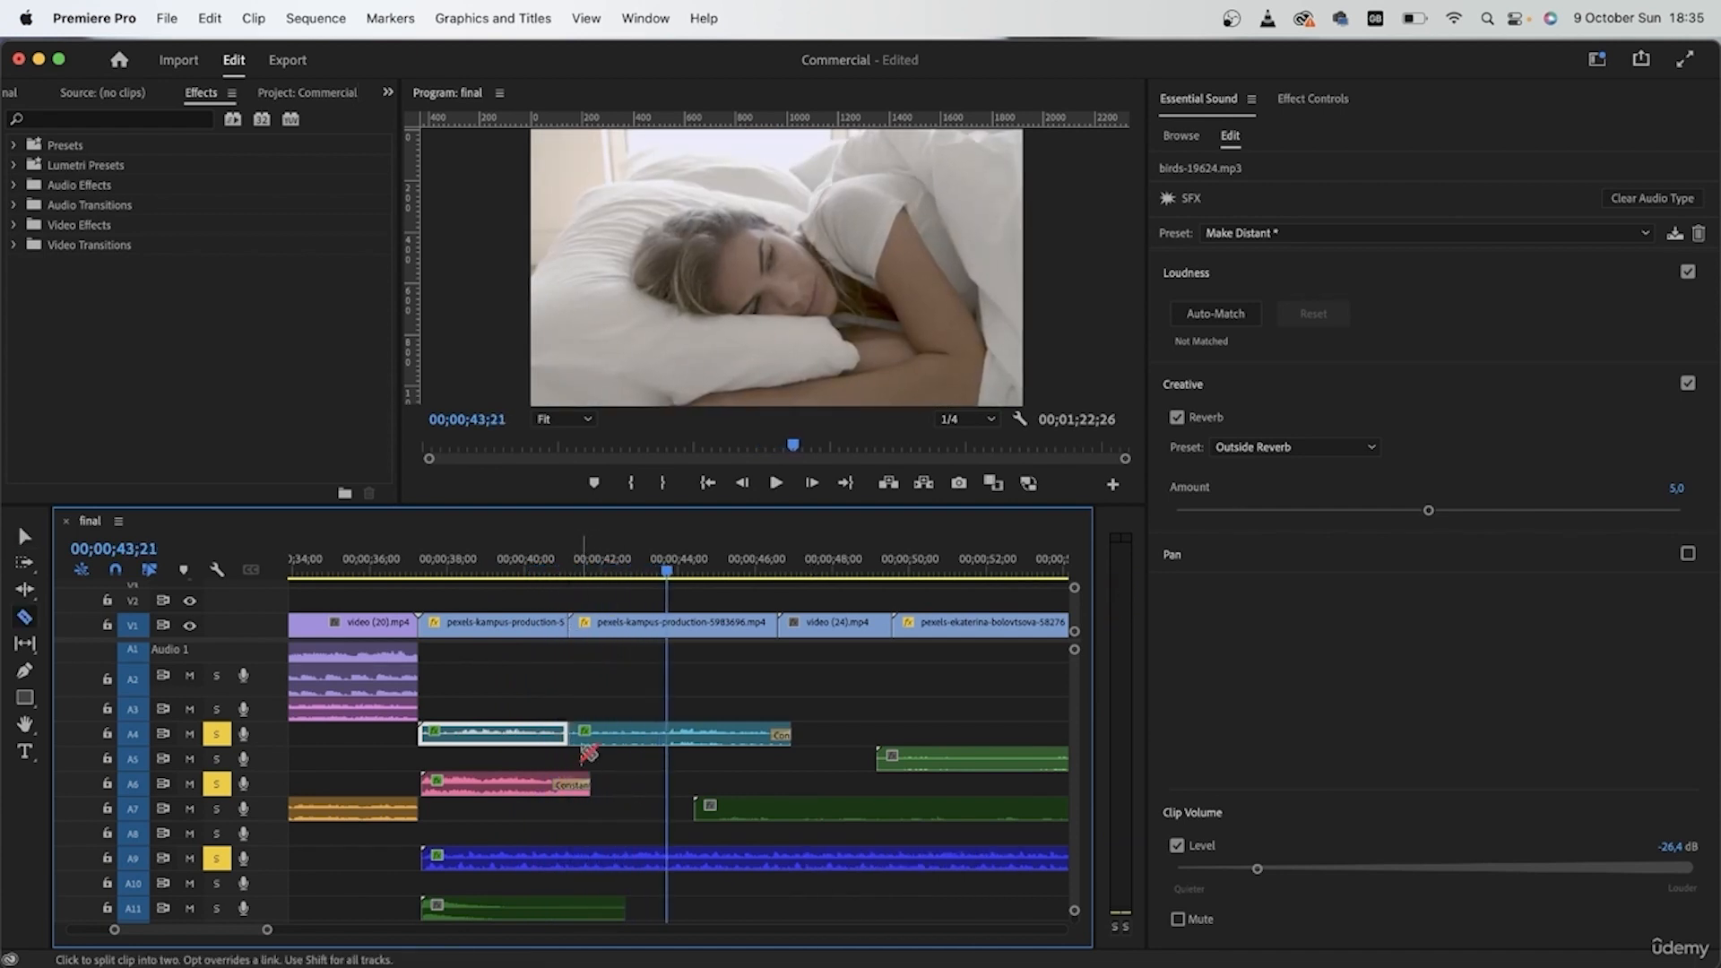
key("v")
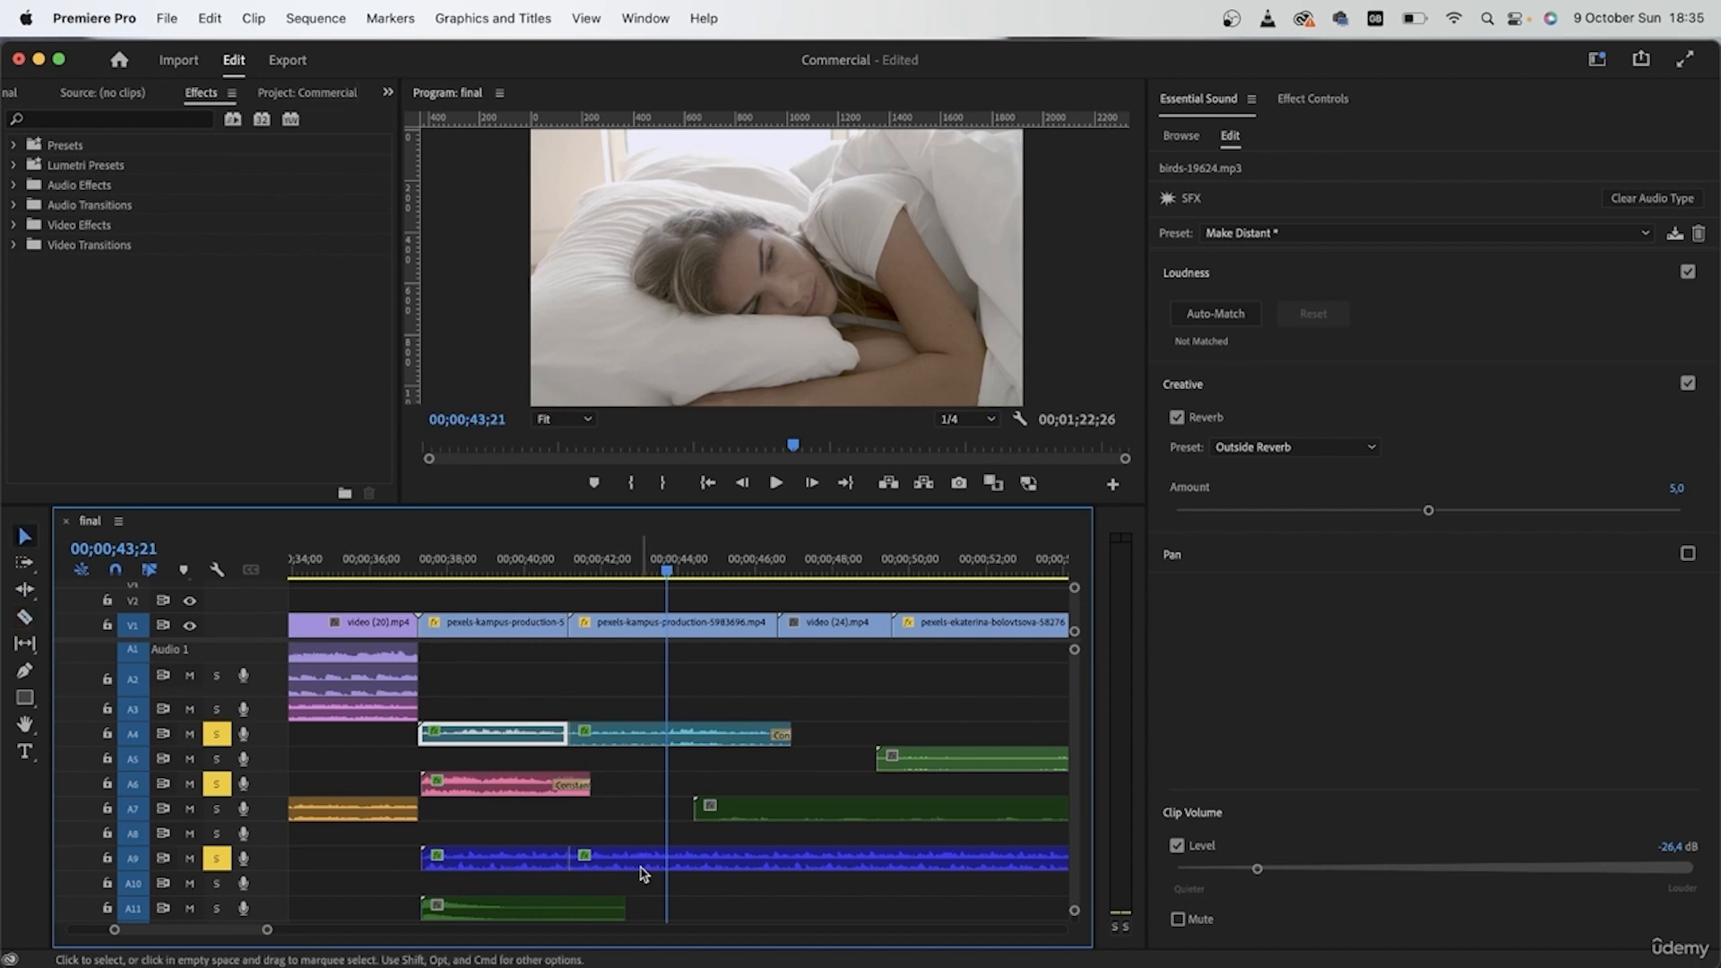
left_click(641, 860)
key("Delete")
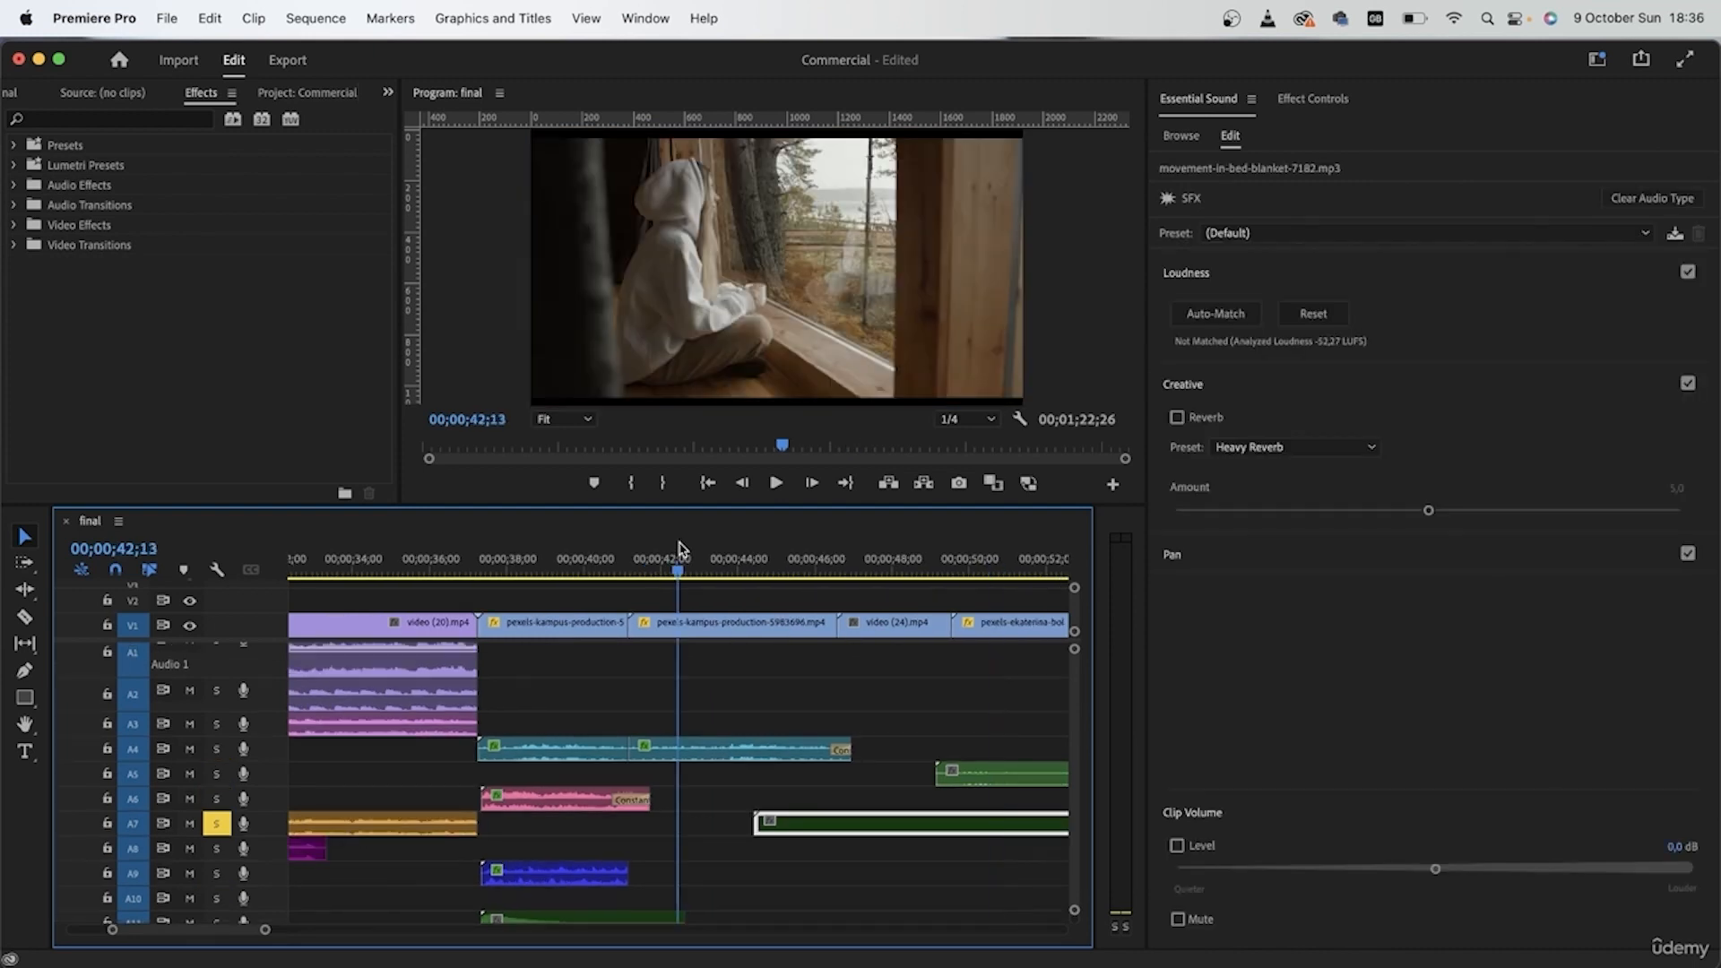
Step: Solo only A7 and move its blanket movement clip earlier to start with the second bedroom shot
left_click(804, 569)
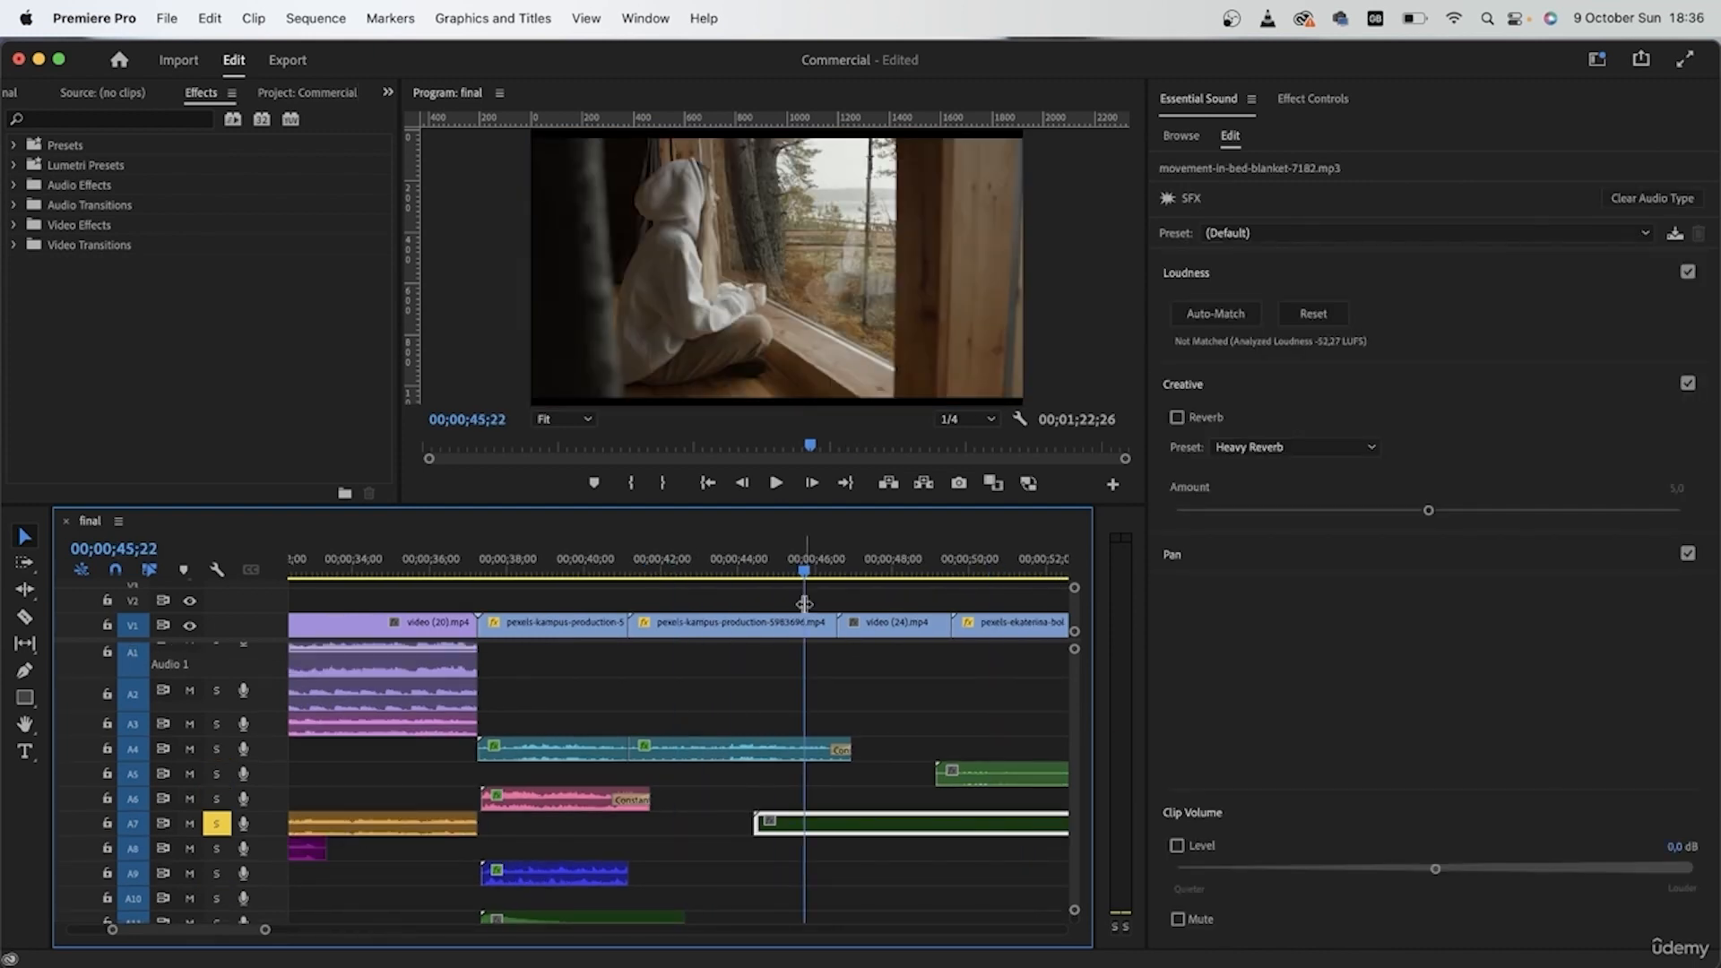
left_click_drag(824, 831, 716, 825)
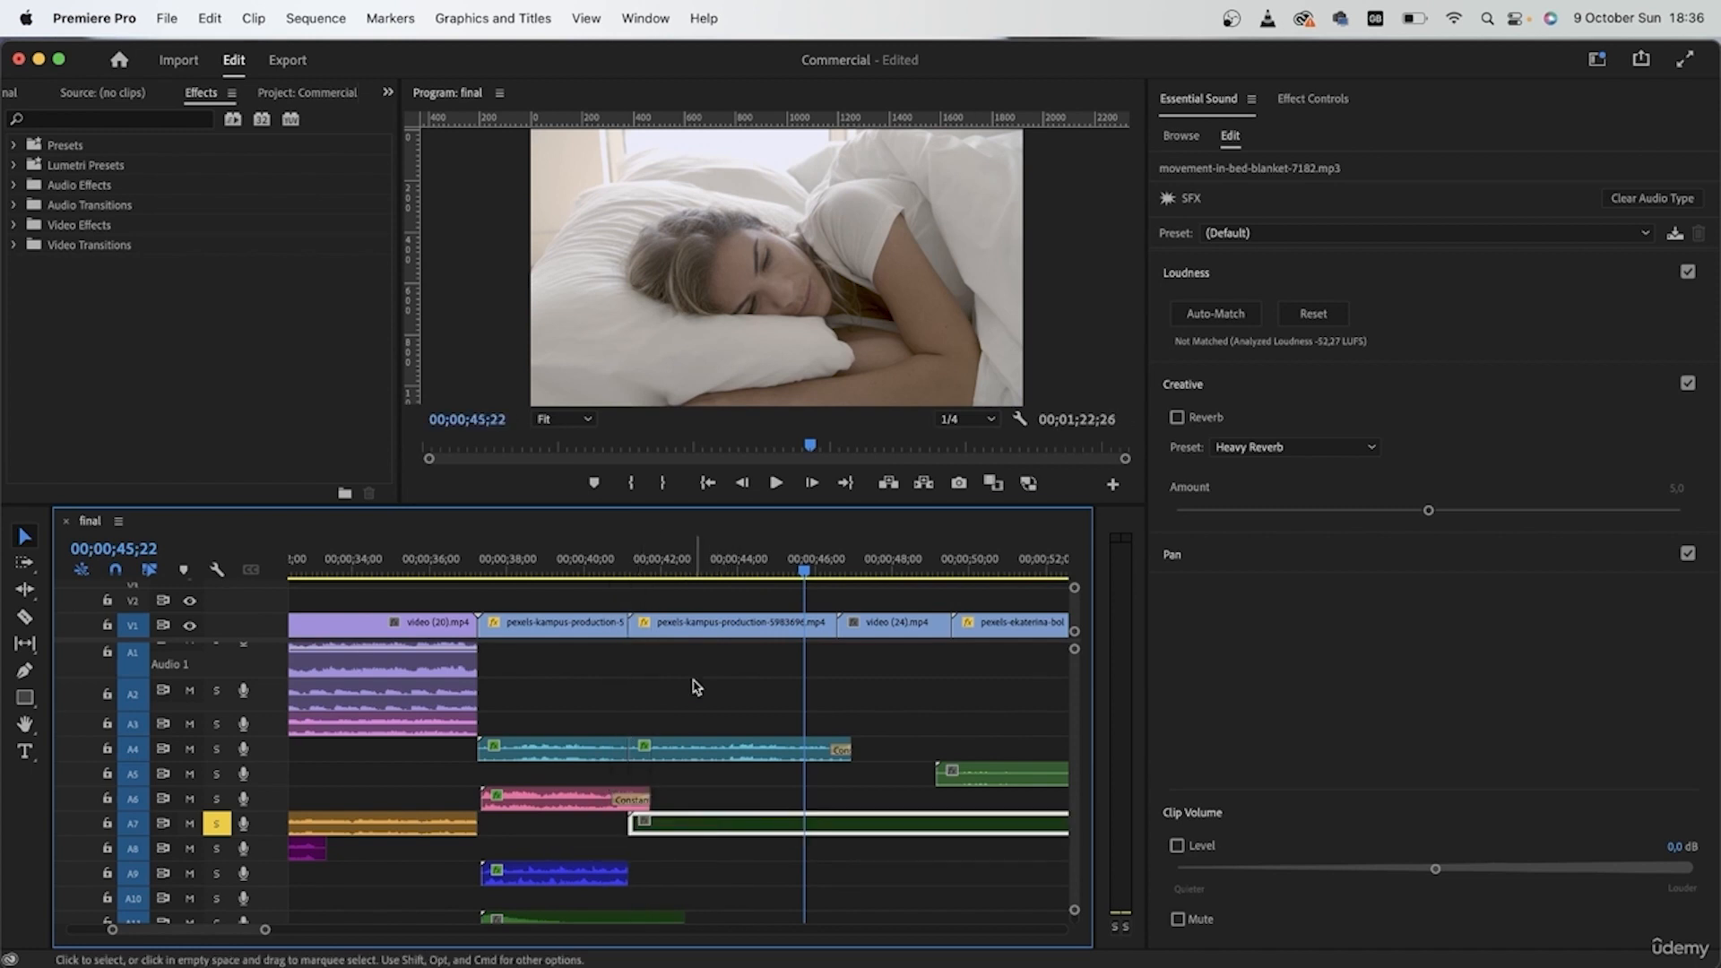
left_click_drag(668, 563, 728, 566)
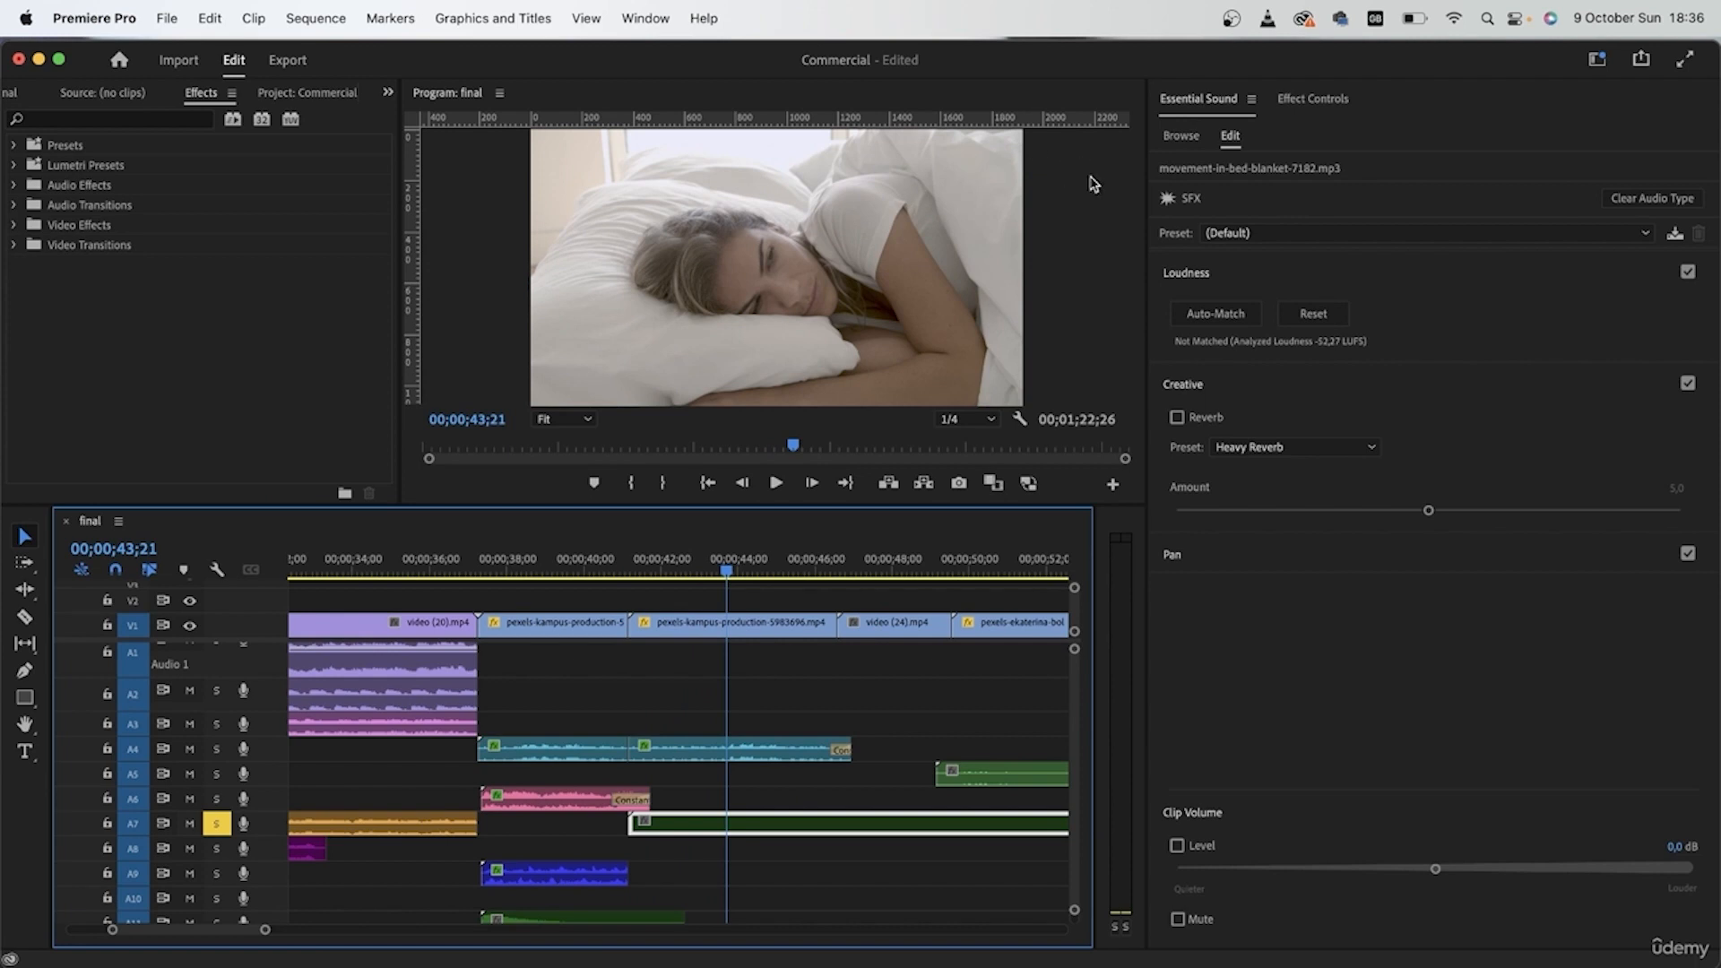
Step: Split the blanket movement clip on A7 at 00;00;46;17, where the second bedroom shot ends, and delete the remainder
left_click_drag(728, 576, 838, 599)
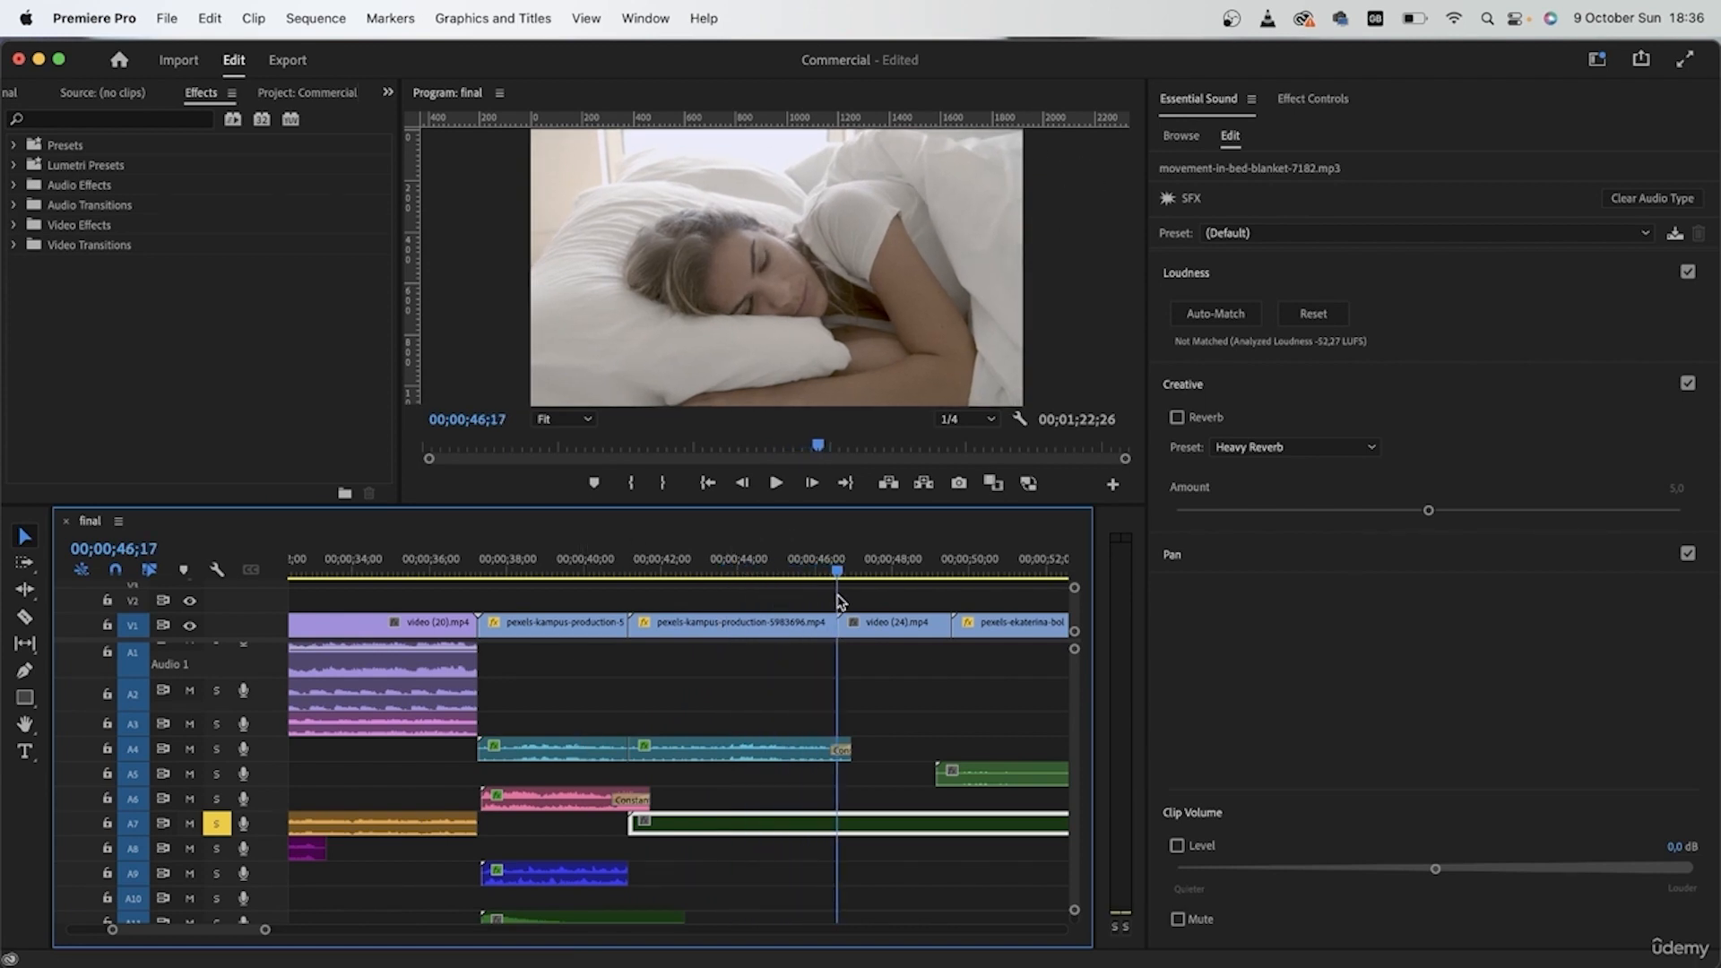
key("c")
left_click(839, 825)
key("v")
left_click(868, 822)
key("Delete")
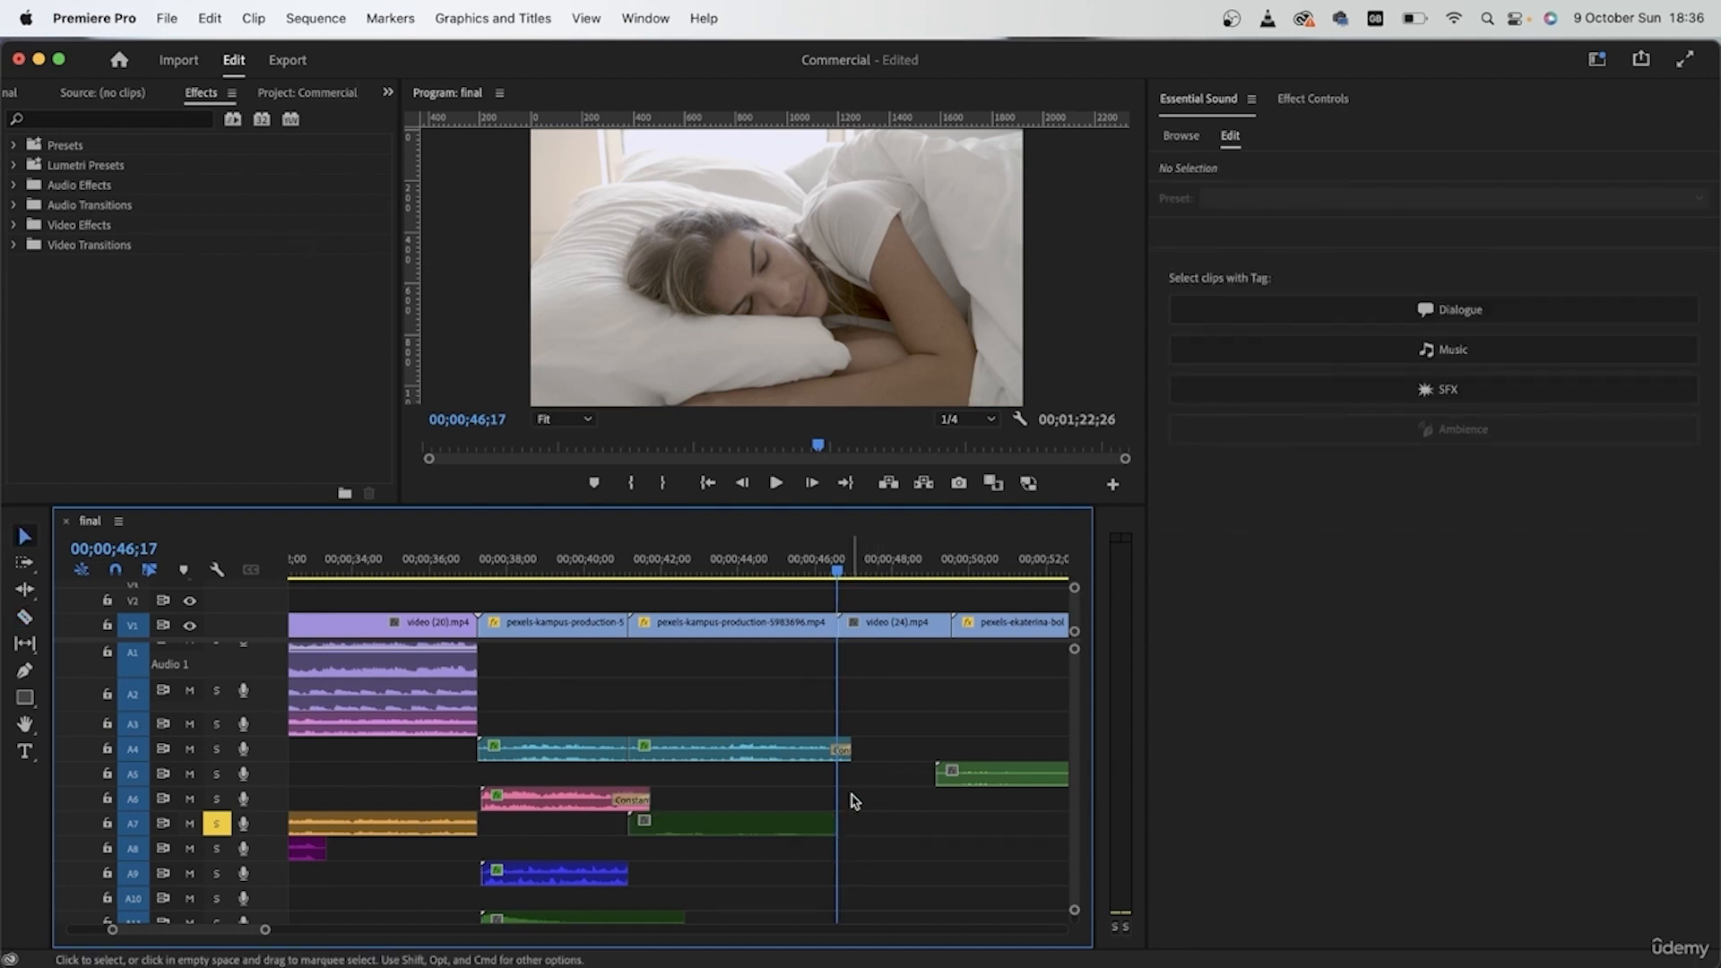
Step: Apply the From the Right sound effect preset to the blanket movement clip on A7
left_click(658, 565)
left_click(721, 826)
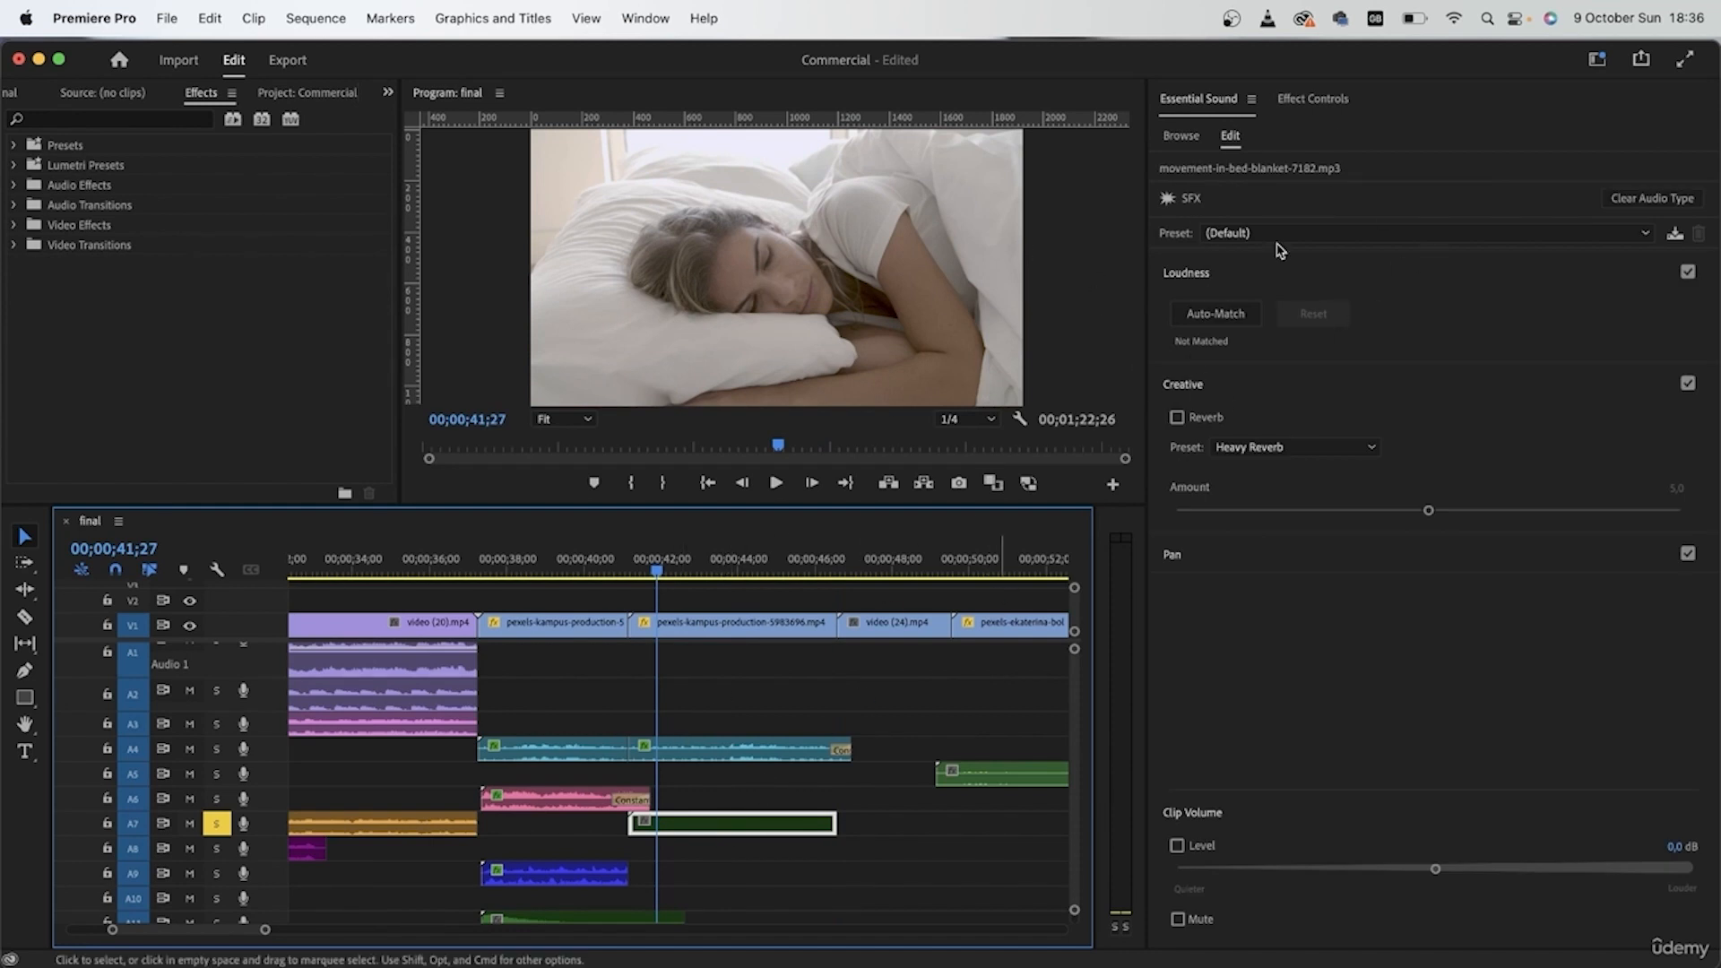
left_click(1294, 98)
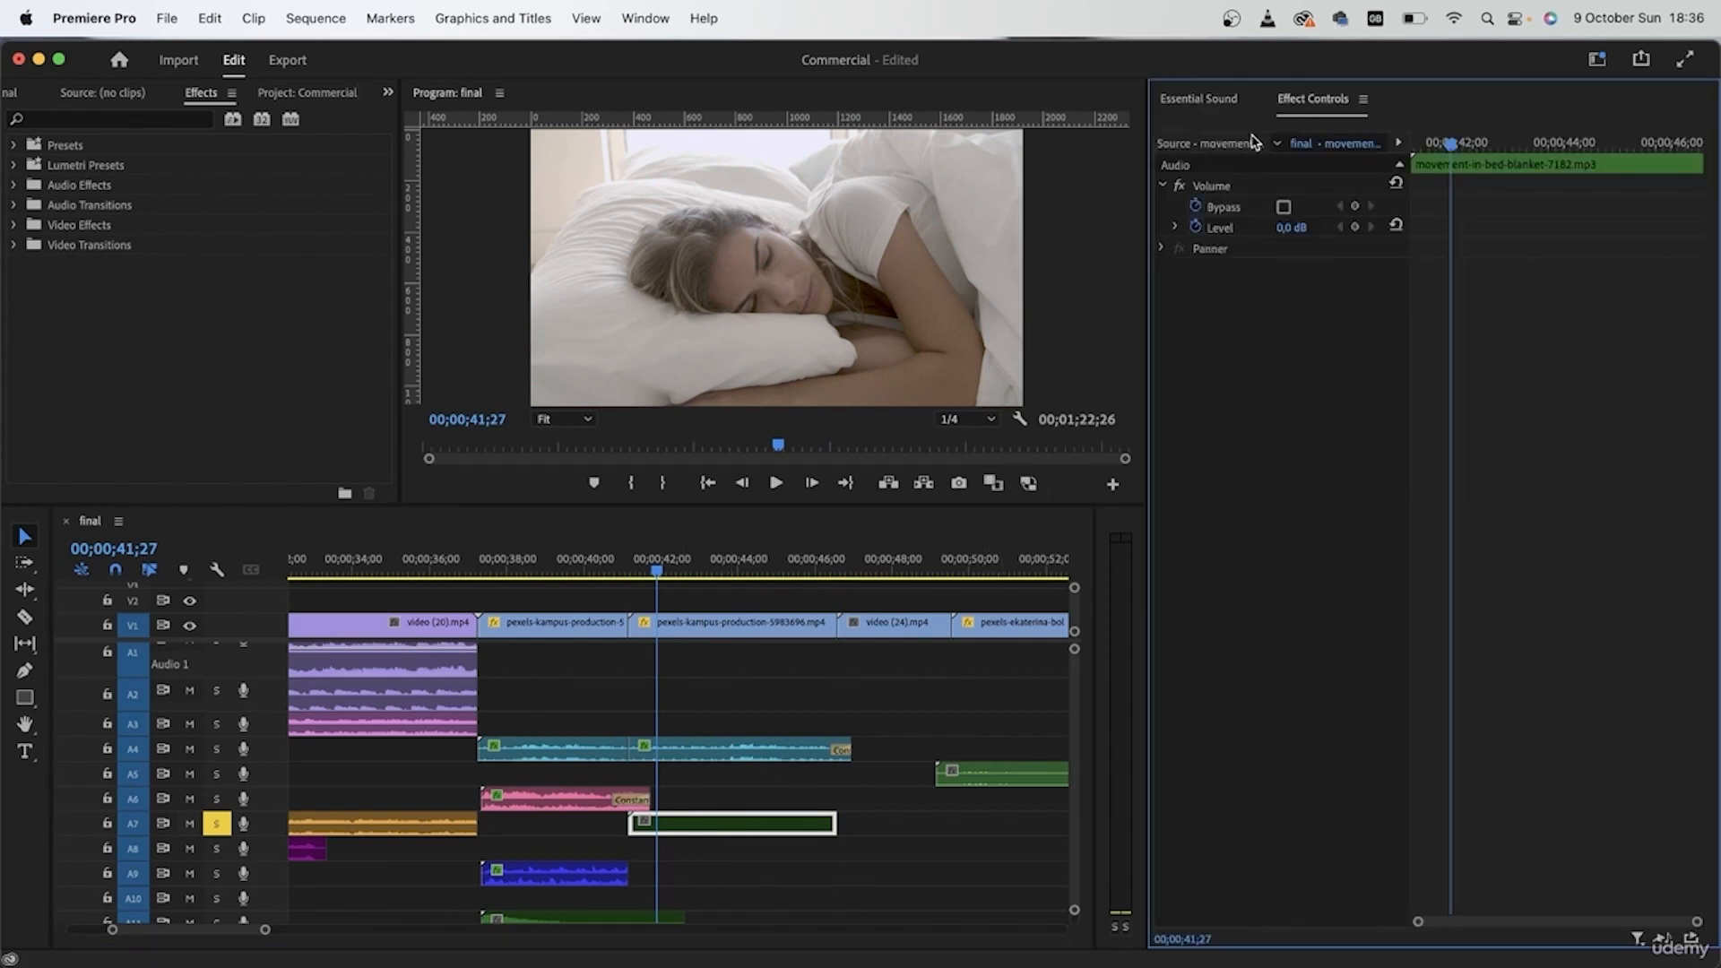
left_click(1238, 101)
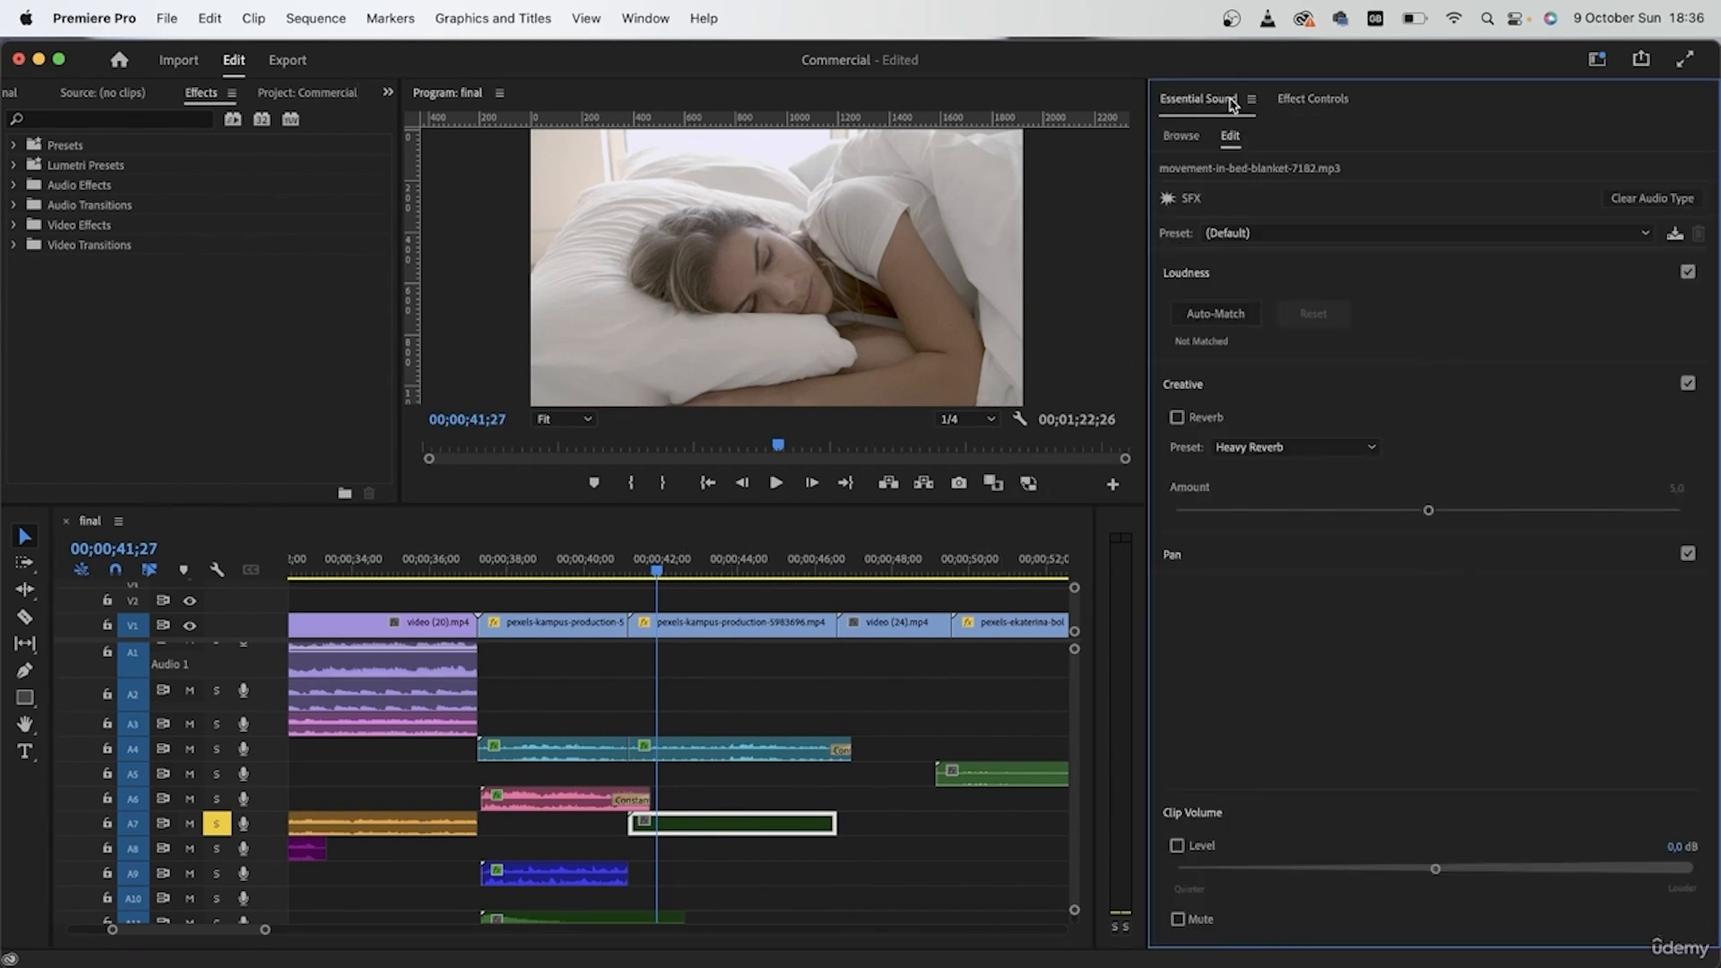
left_click(1361, 235)
left_click(1340, 338)
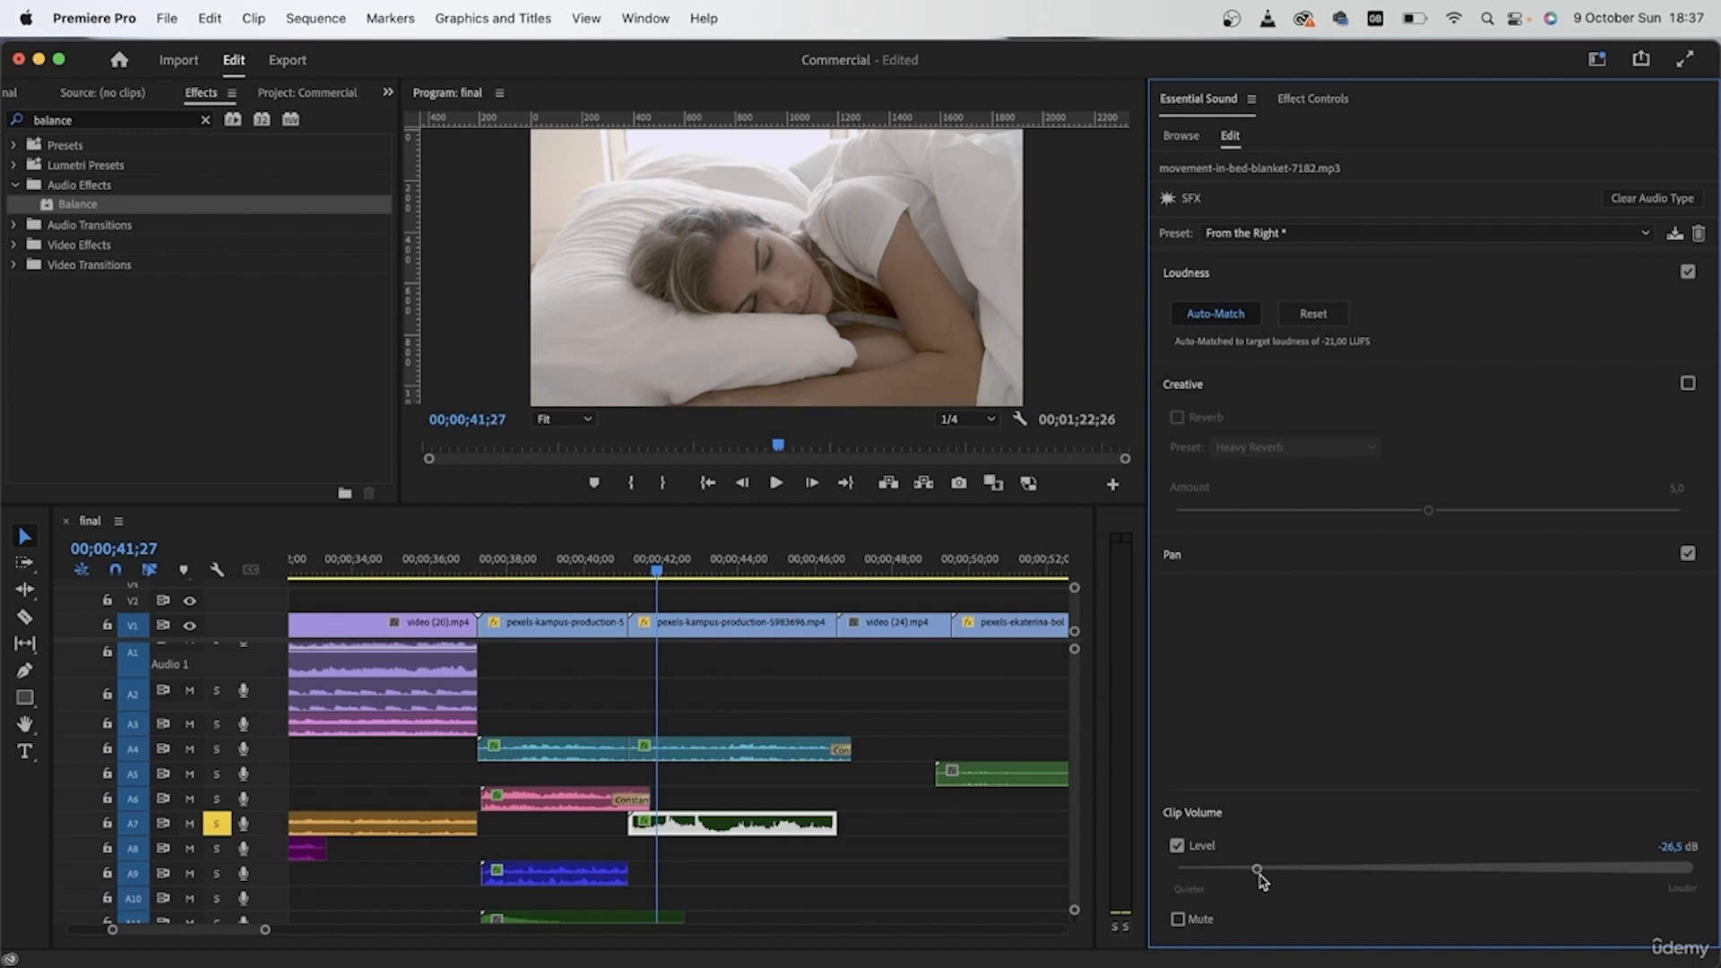
Step: Lower the blanket movement clip's volume to -29,6 dB while playing it, and replay from just before its start
key("space")
left_click(1219, 866)
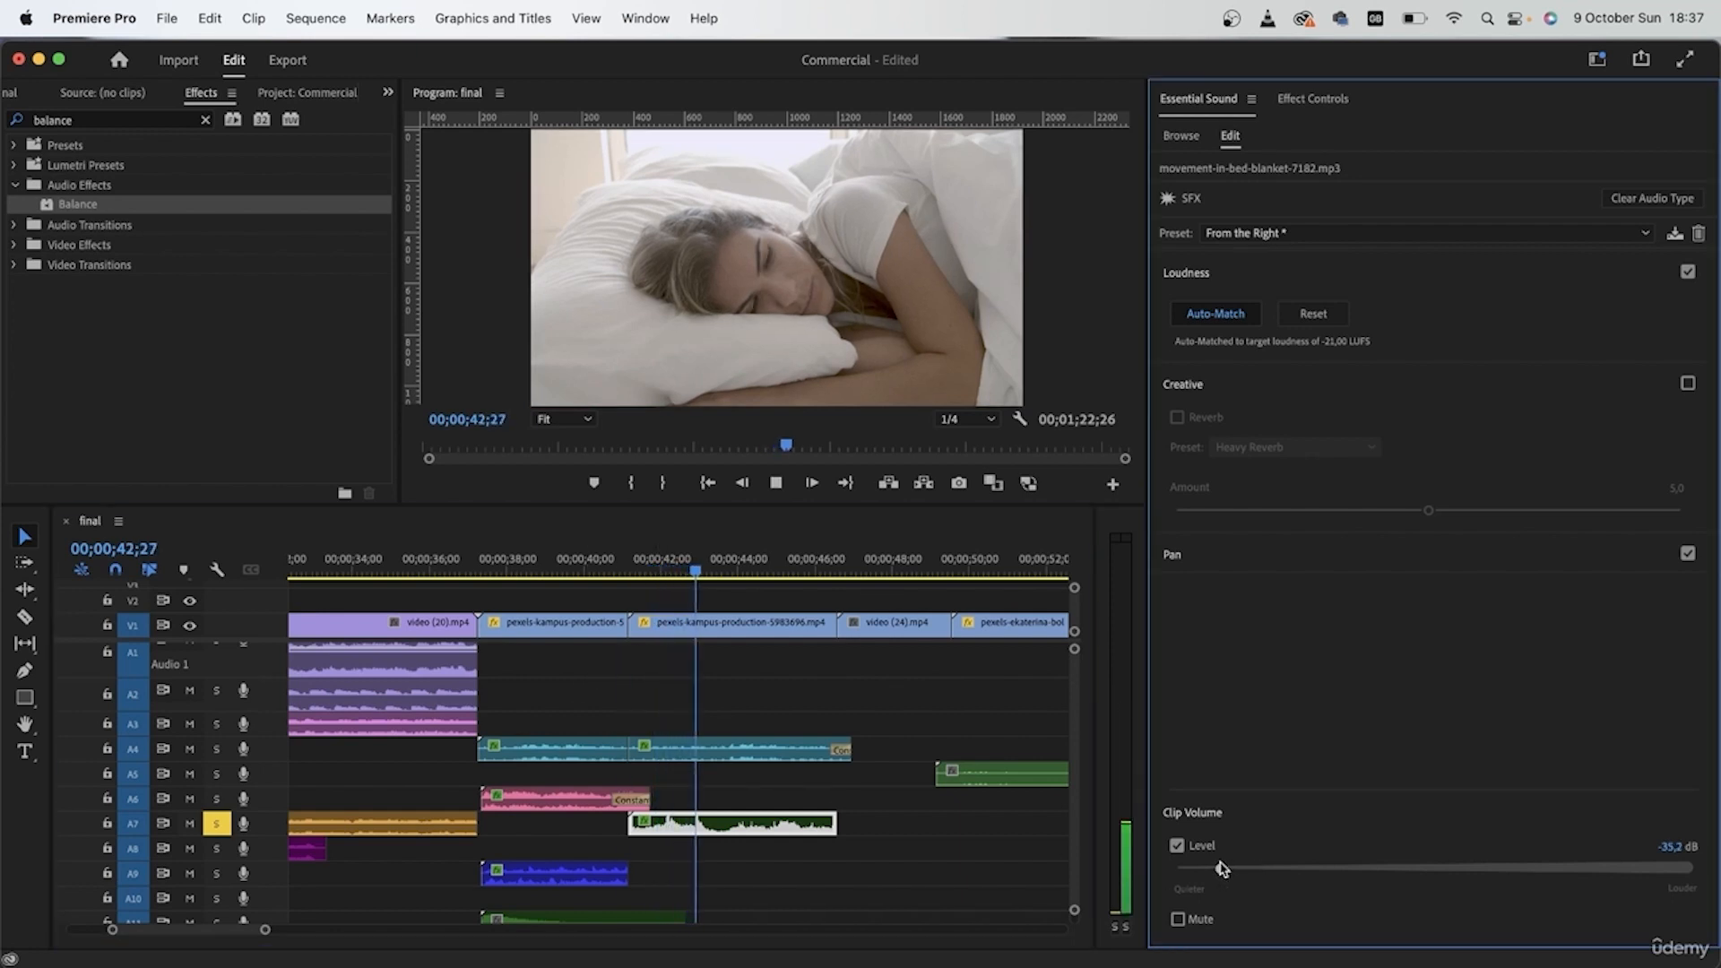
left_click_drag(1221, 867, 1244, 871)
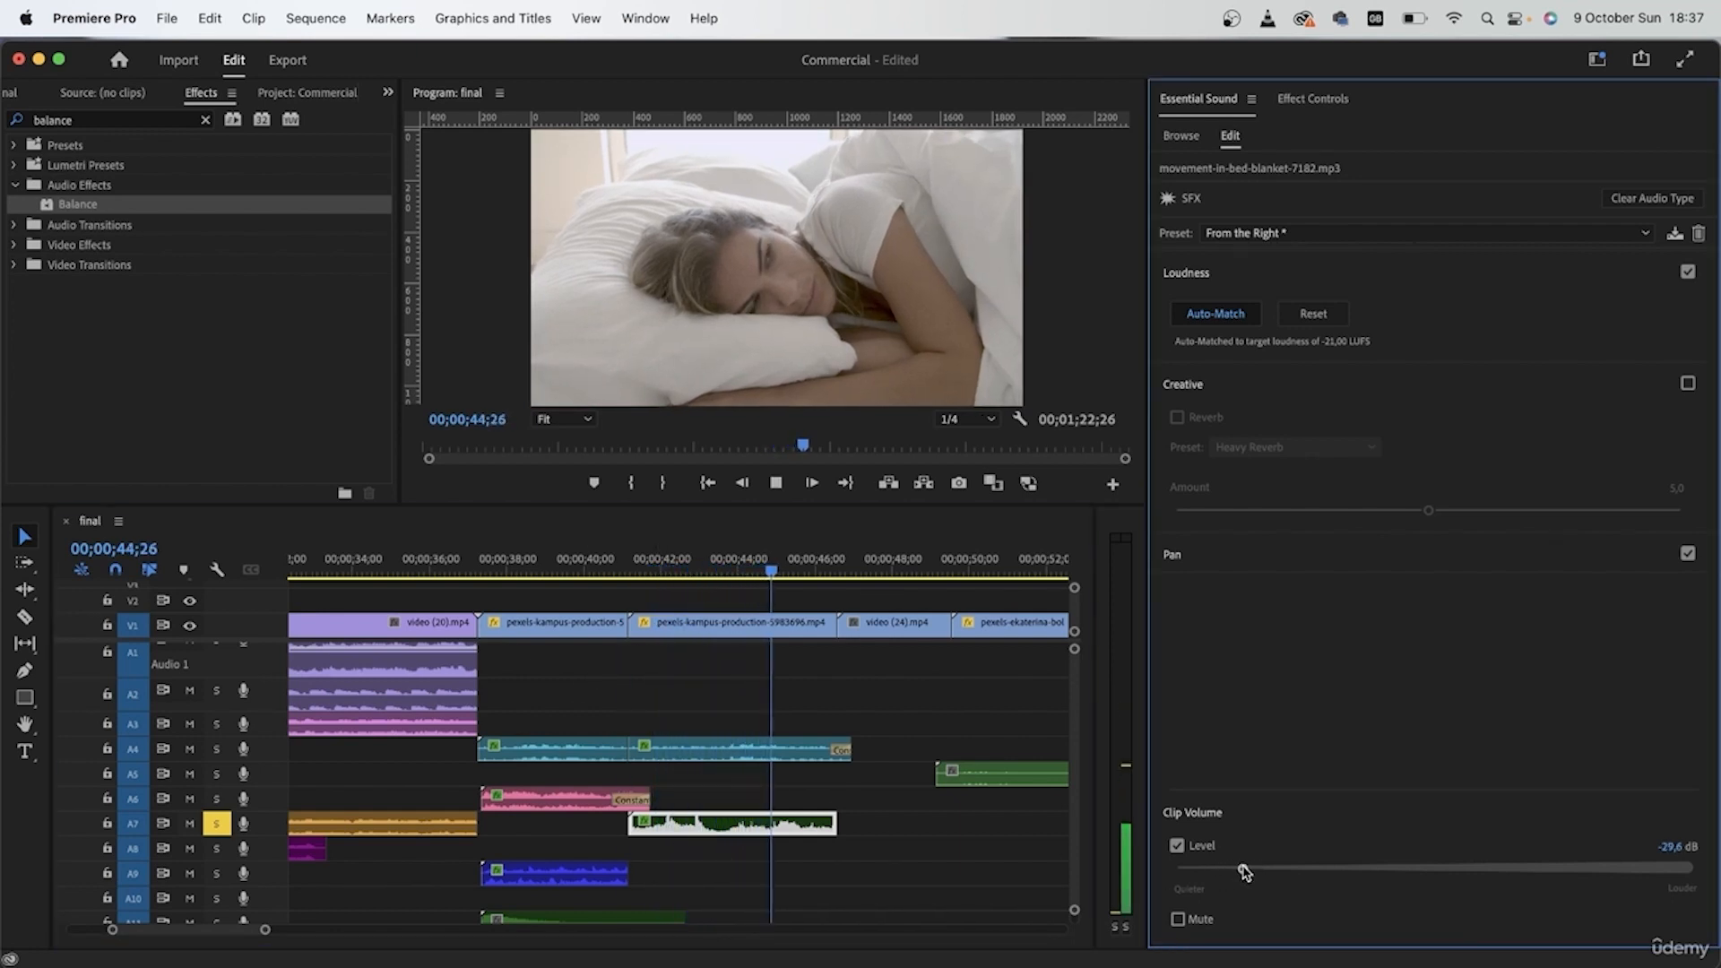
left_click(614, 570)
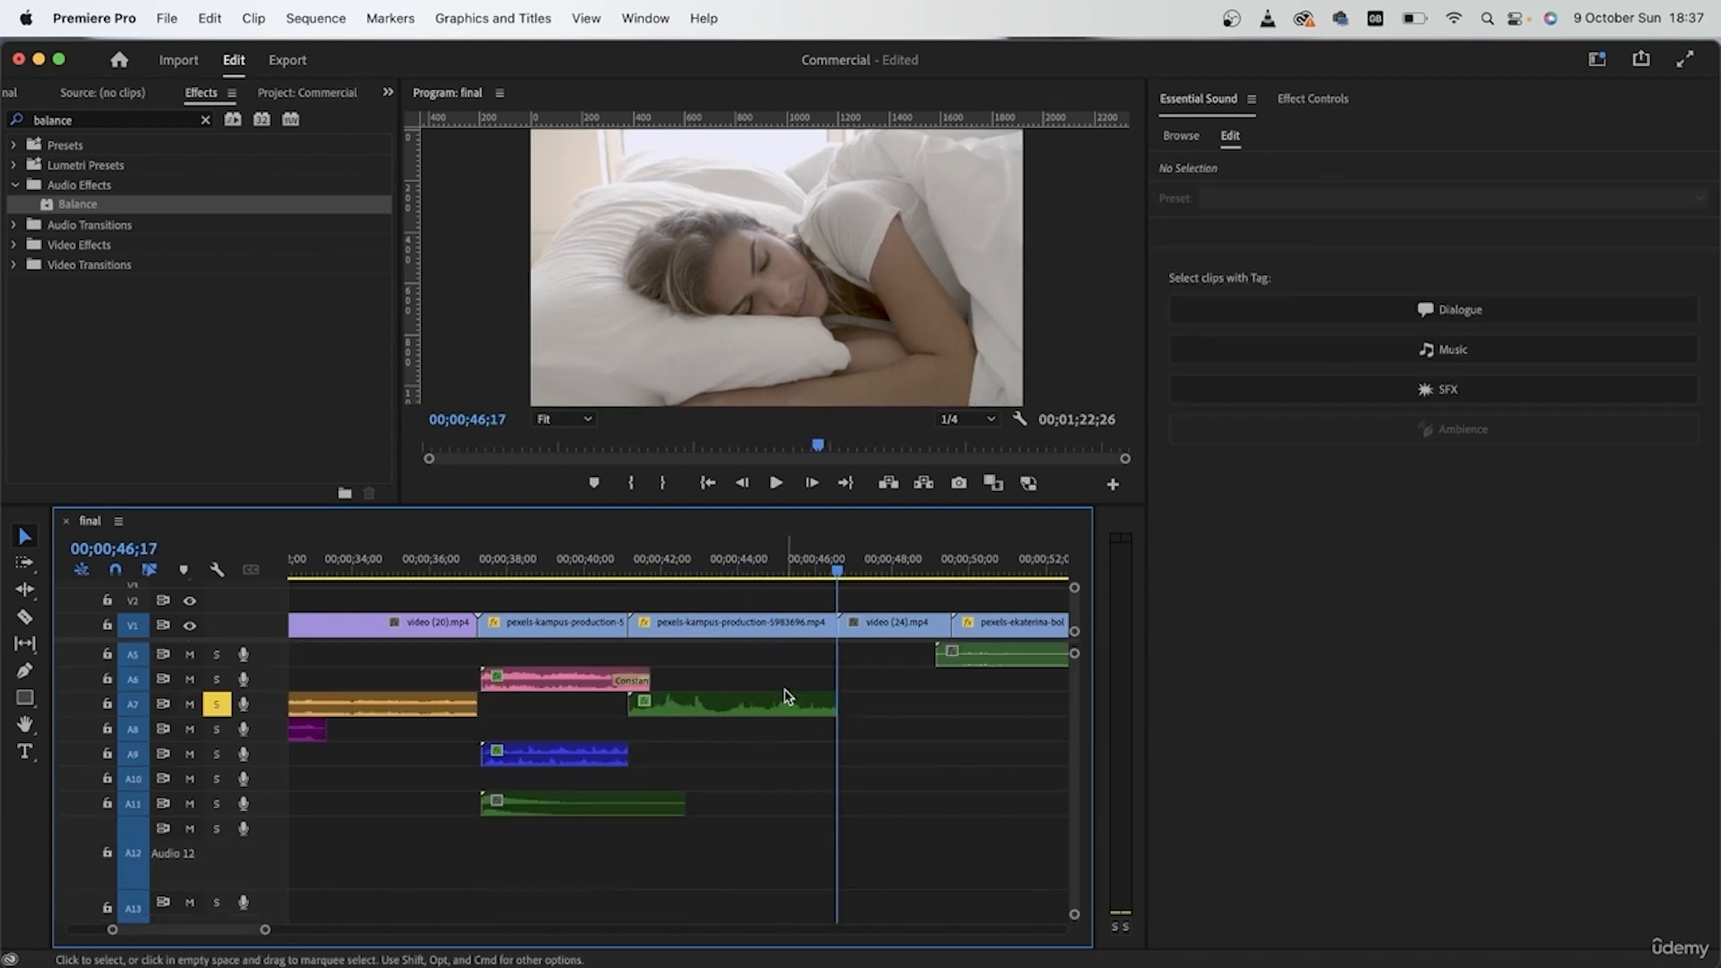
Step: Add the default audio transitions to both ends of the blanket movement clip on A7
left_click(788, 708)
key("super+shift+d")
scroll(788, 709, "up", 5)
left_click_drag(838, 708, 945, 709)
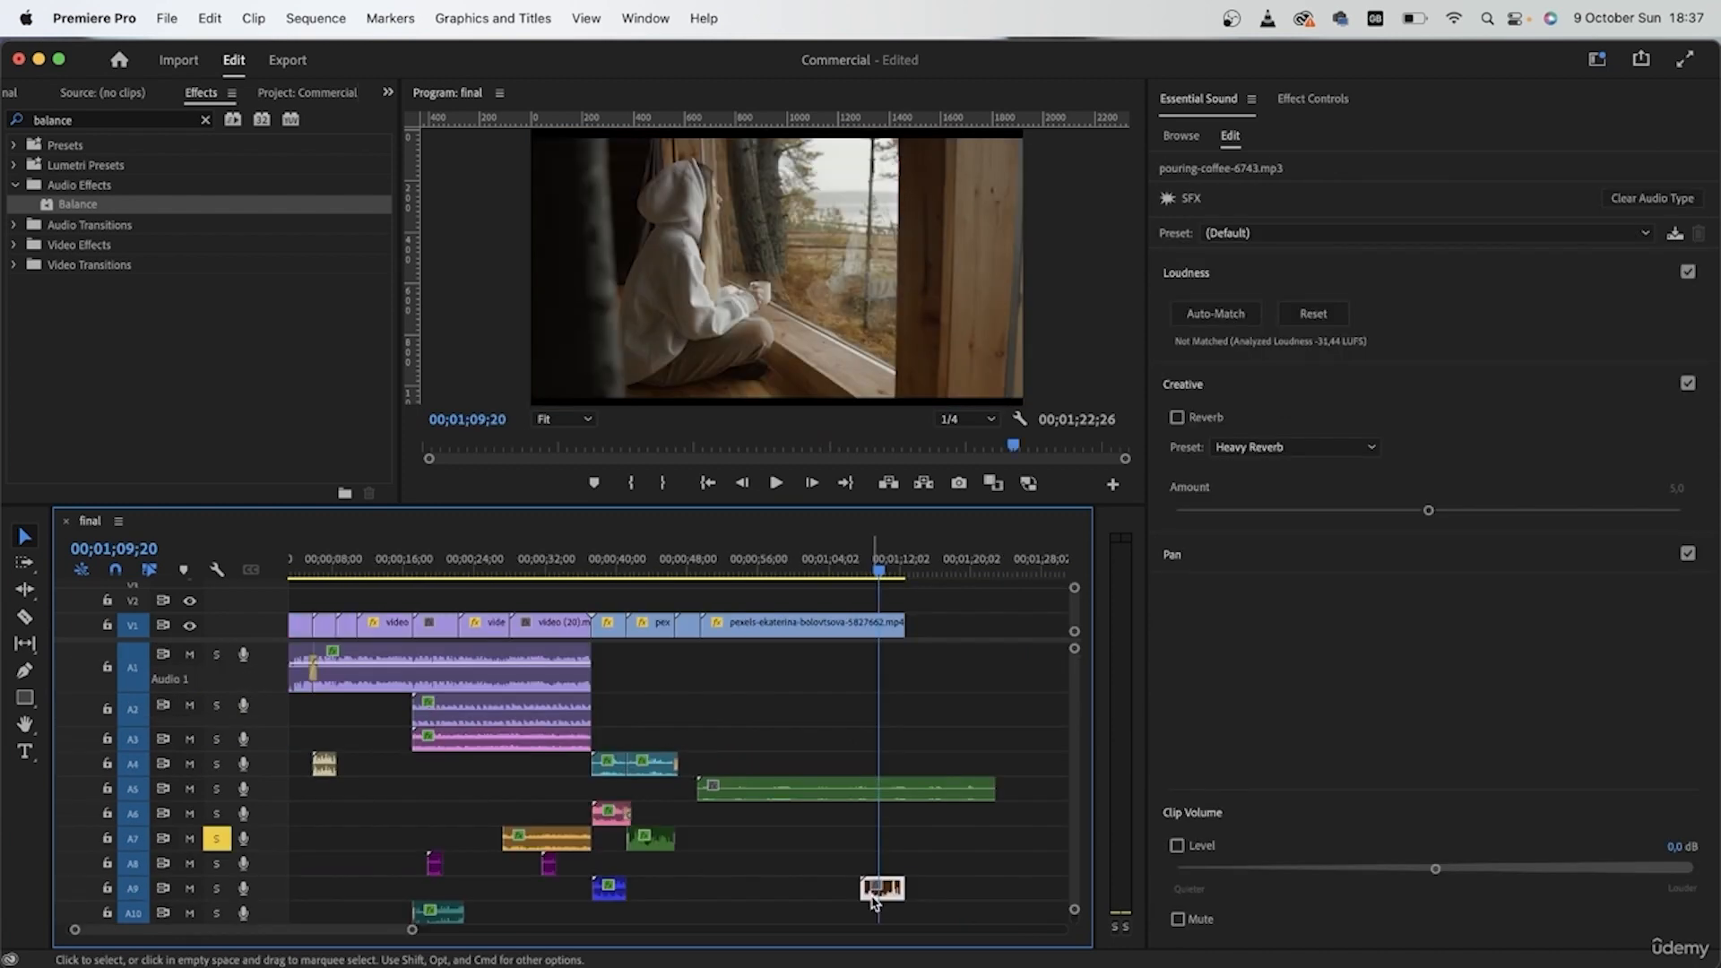
Step: Solo only A9, play its pouring coffee clip, and move the clip earlier to fit under video (24).mp4
scroll(874, 903, "down", 2)
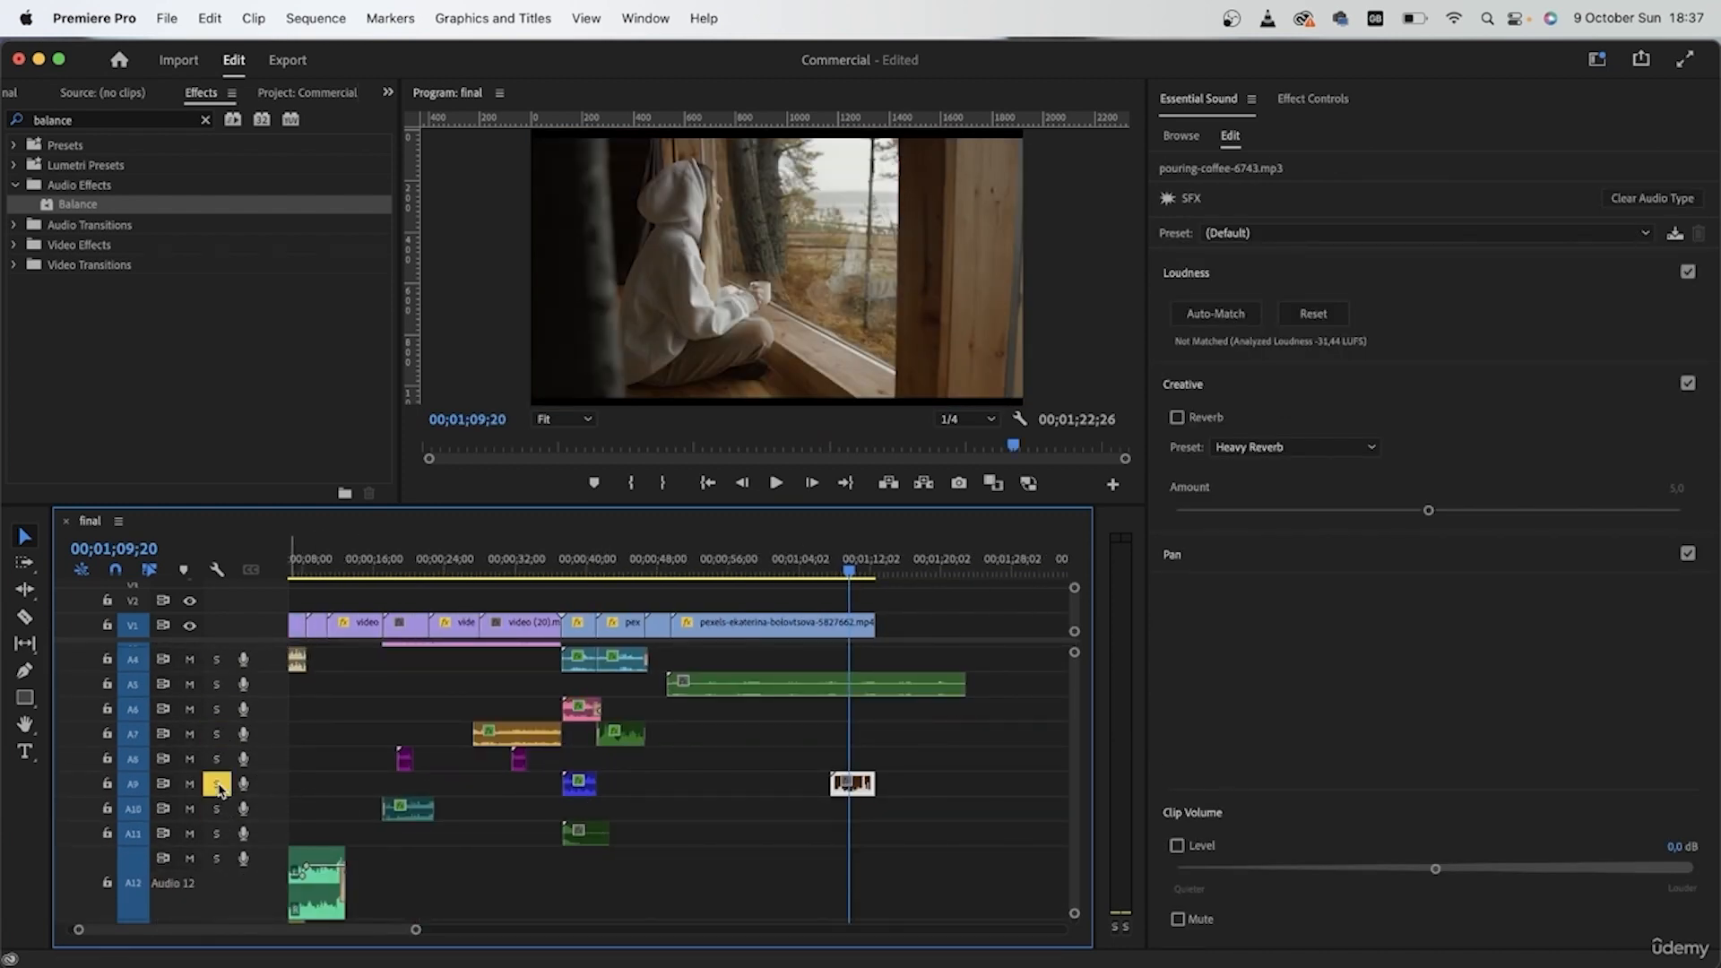
key("space")
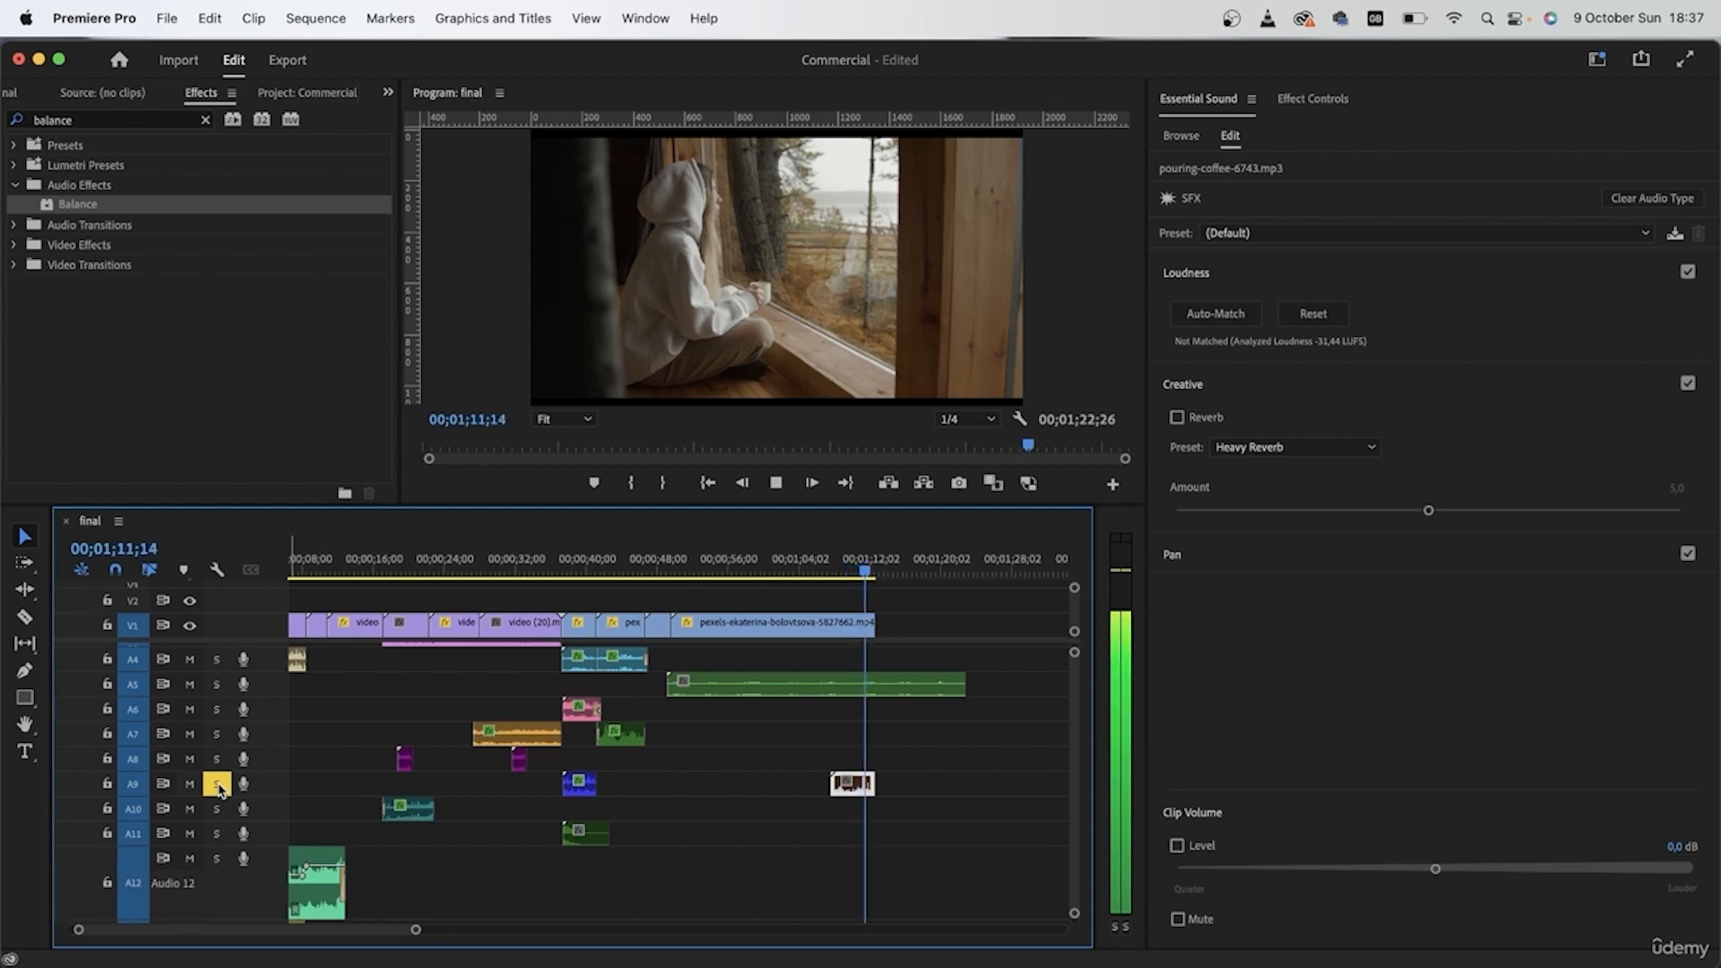
left_click(217, 788)
key("space")
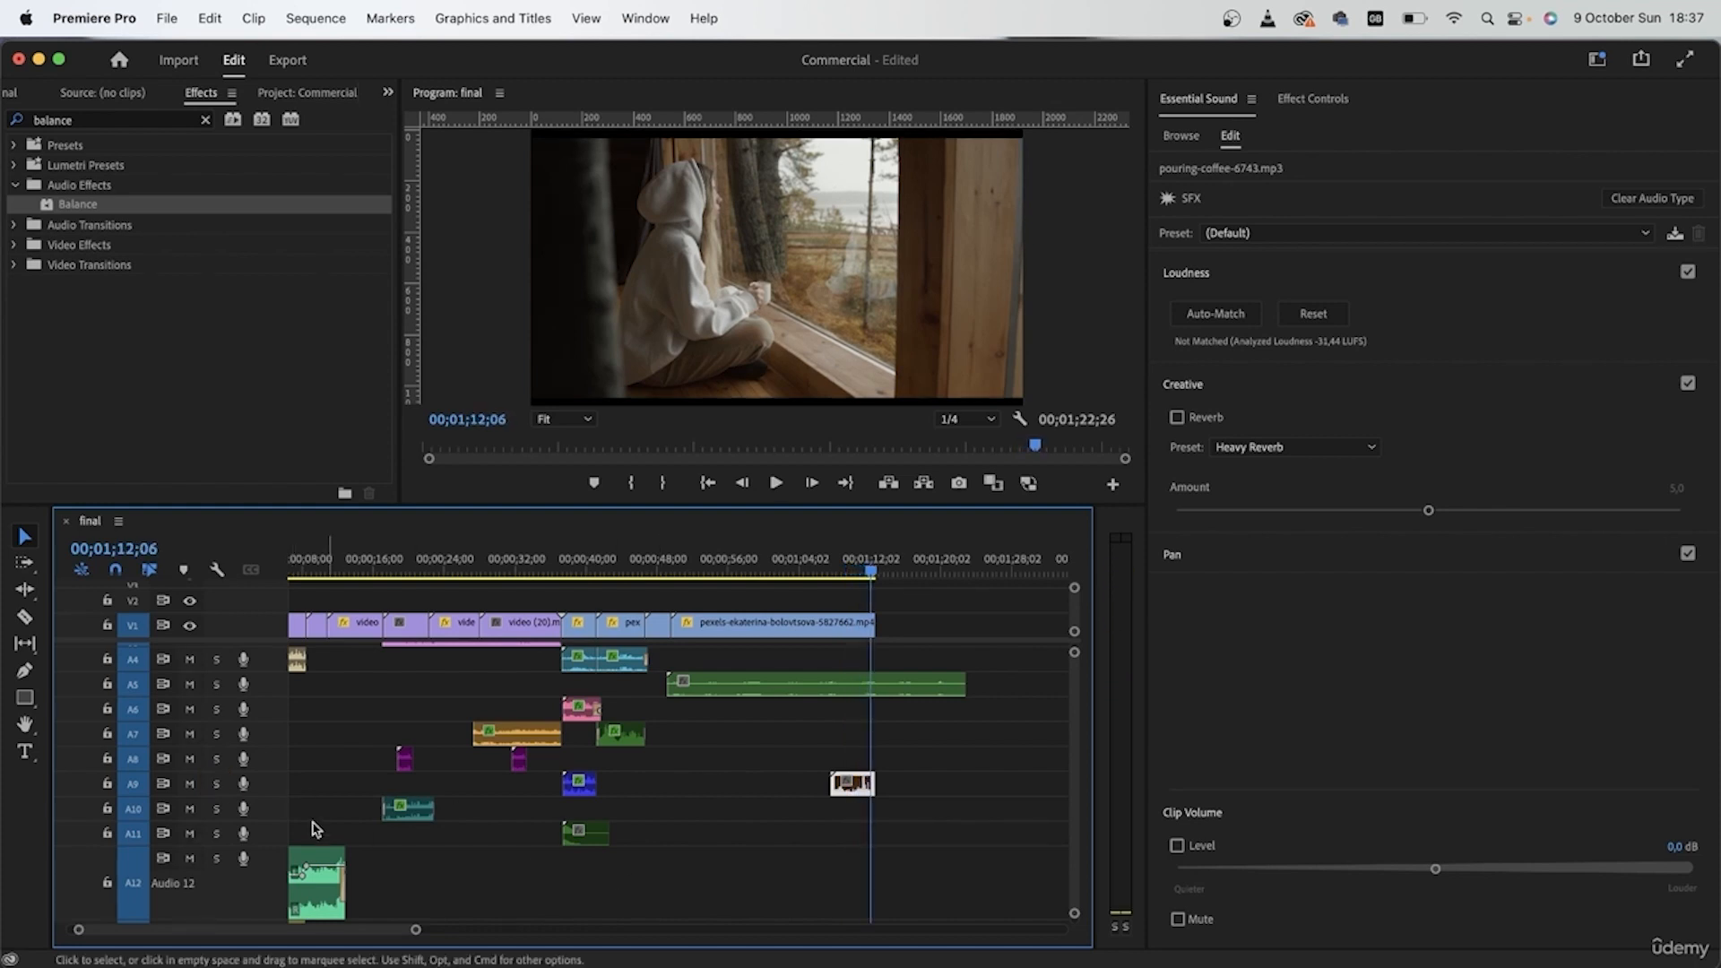
left_click(216, 786)
left_click_drag(847, 790, 668, 791)
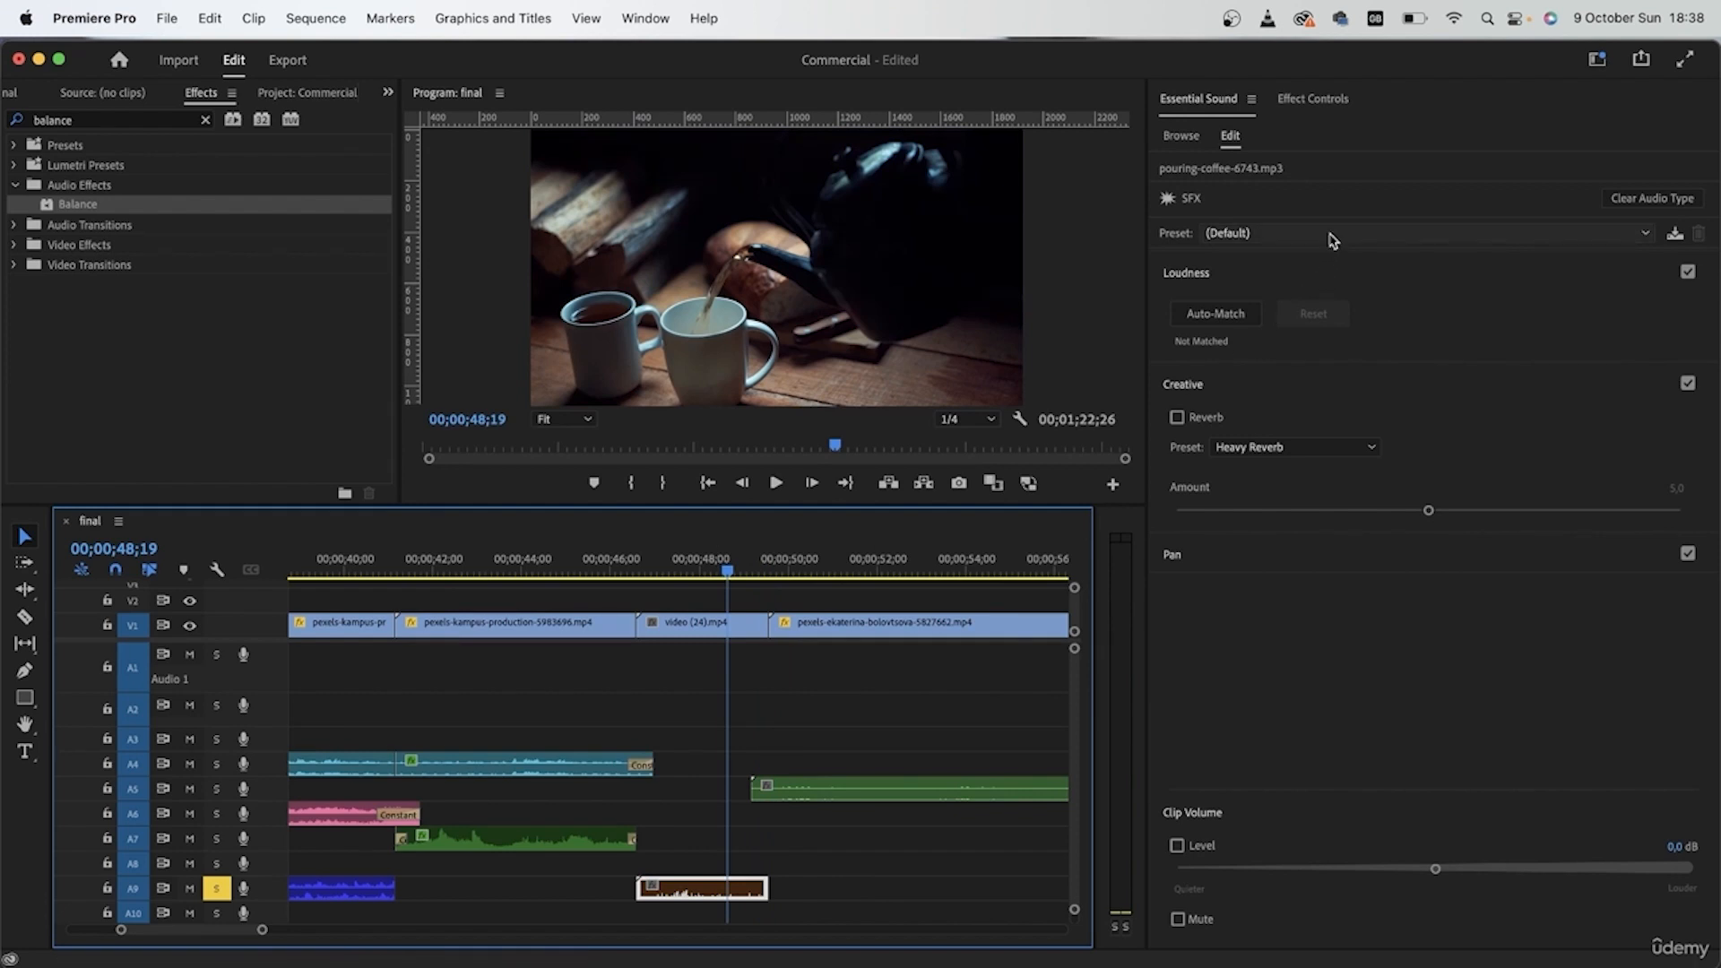
Step: Apply the Make Distant preset to the pouring coffee clip, with Light Reverb at an amount of 1,5
left_click(1332, 240)
left_click(1270, 419)
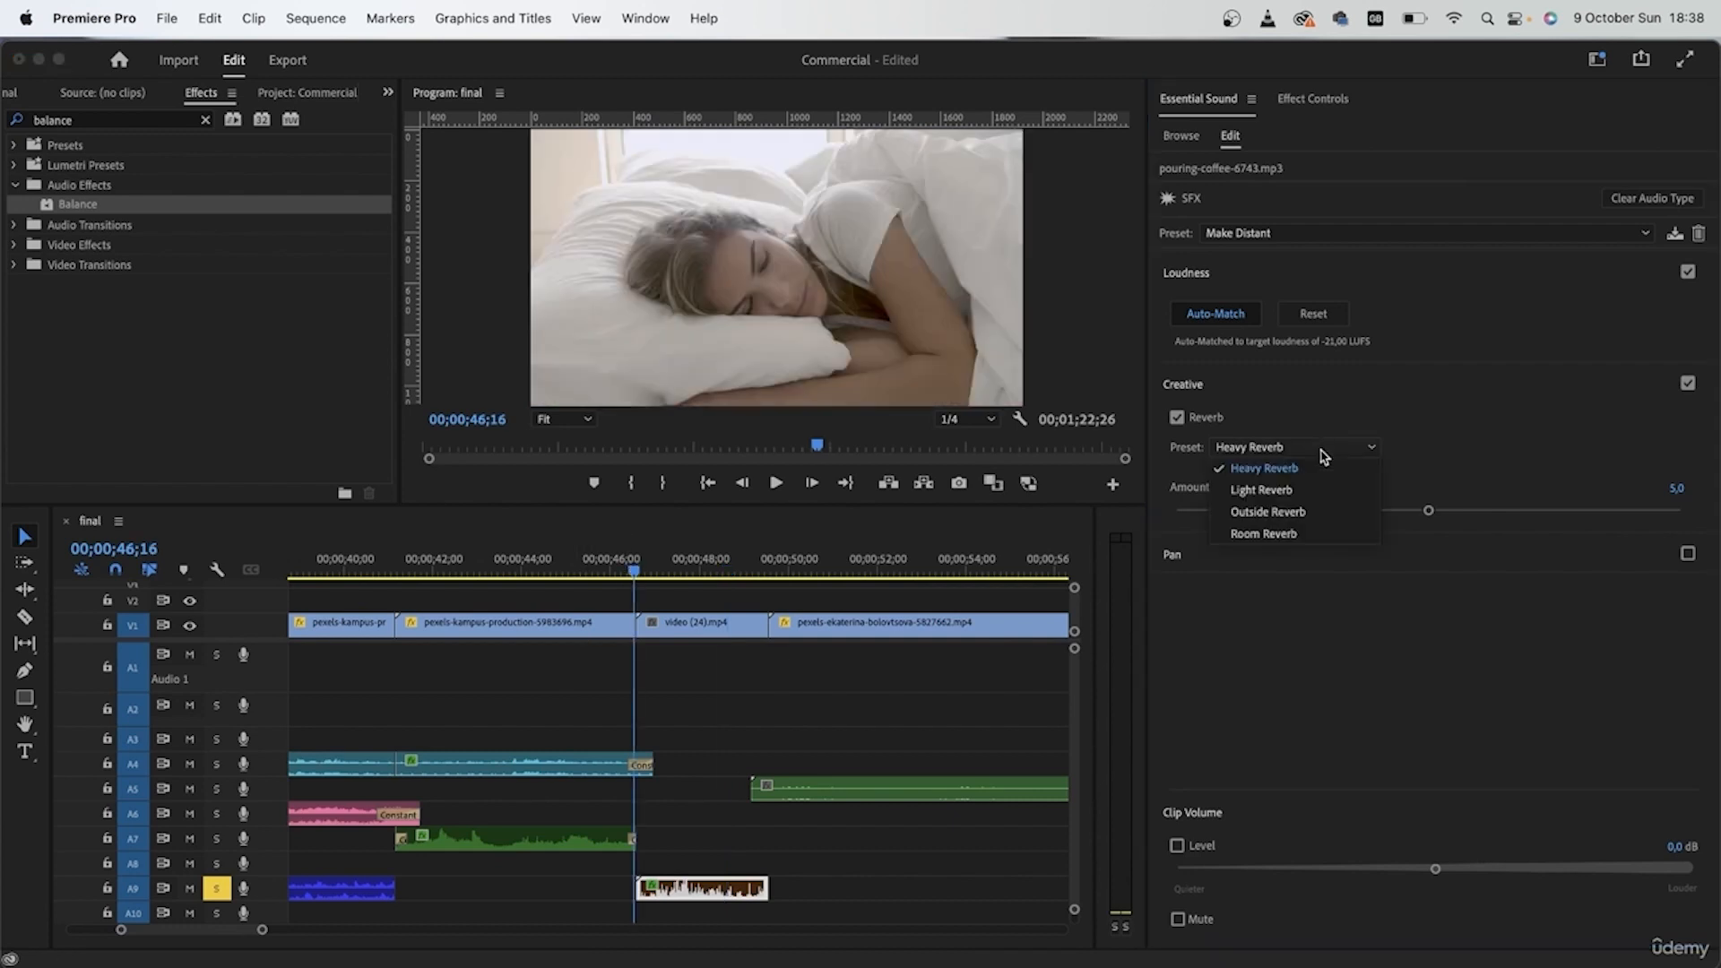
left_click(1261, 490)
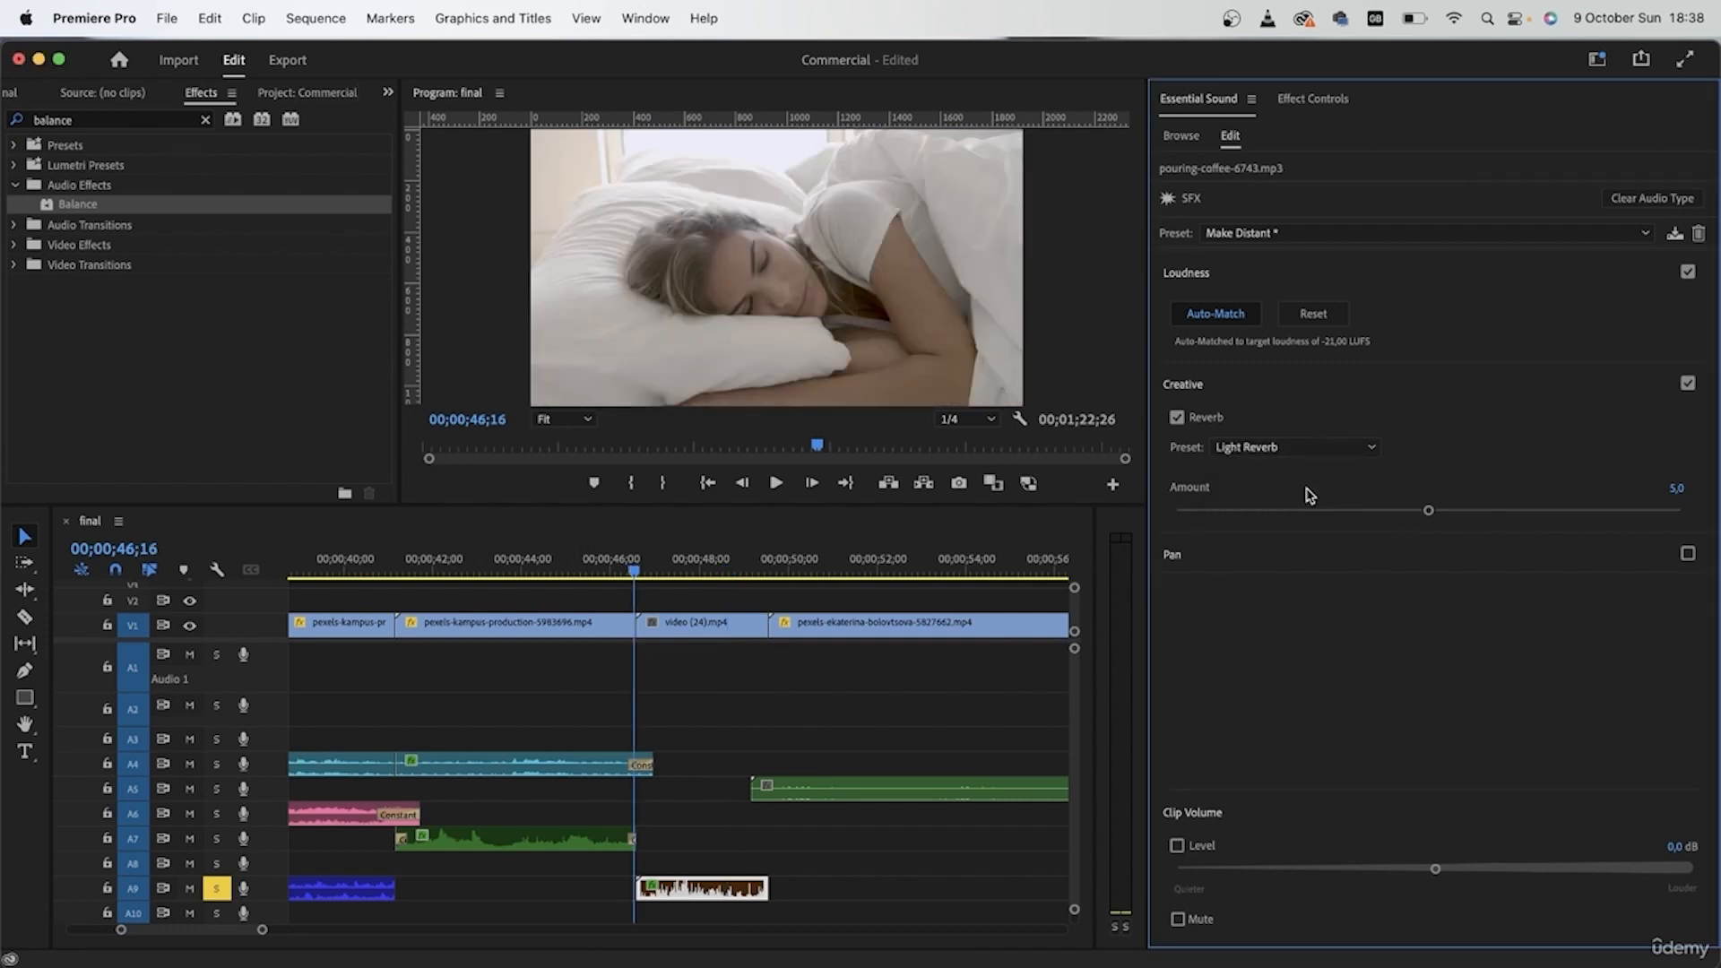
key("space")
left_click_drag(1429, 509, 1252, 511)
key("space")
Step: Lower the pouring coffee clip's volume to -12,6 dB and play the coffee-pouring shot from its start
left_click(631, 561)
key("space")
left_click(1329, 868)
mouse_move(1329, 868)
left_mouse_down()
mouse_move(1358, 869)
mouse_move(1338, 869)
left_mouse_up()
key("space")
left_click(626, 557)
key("space")
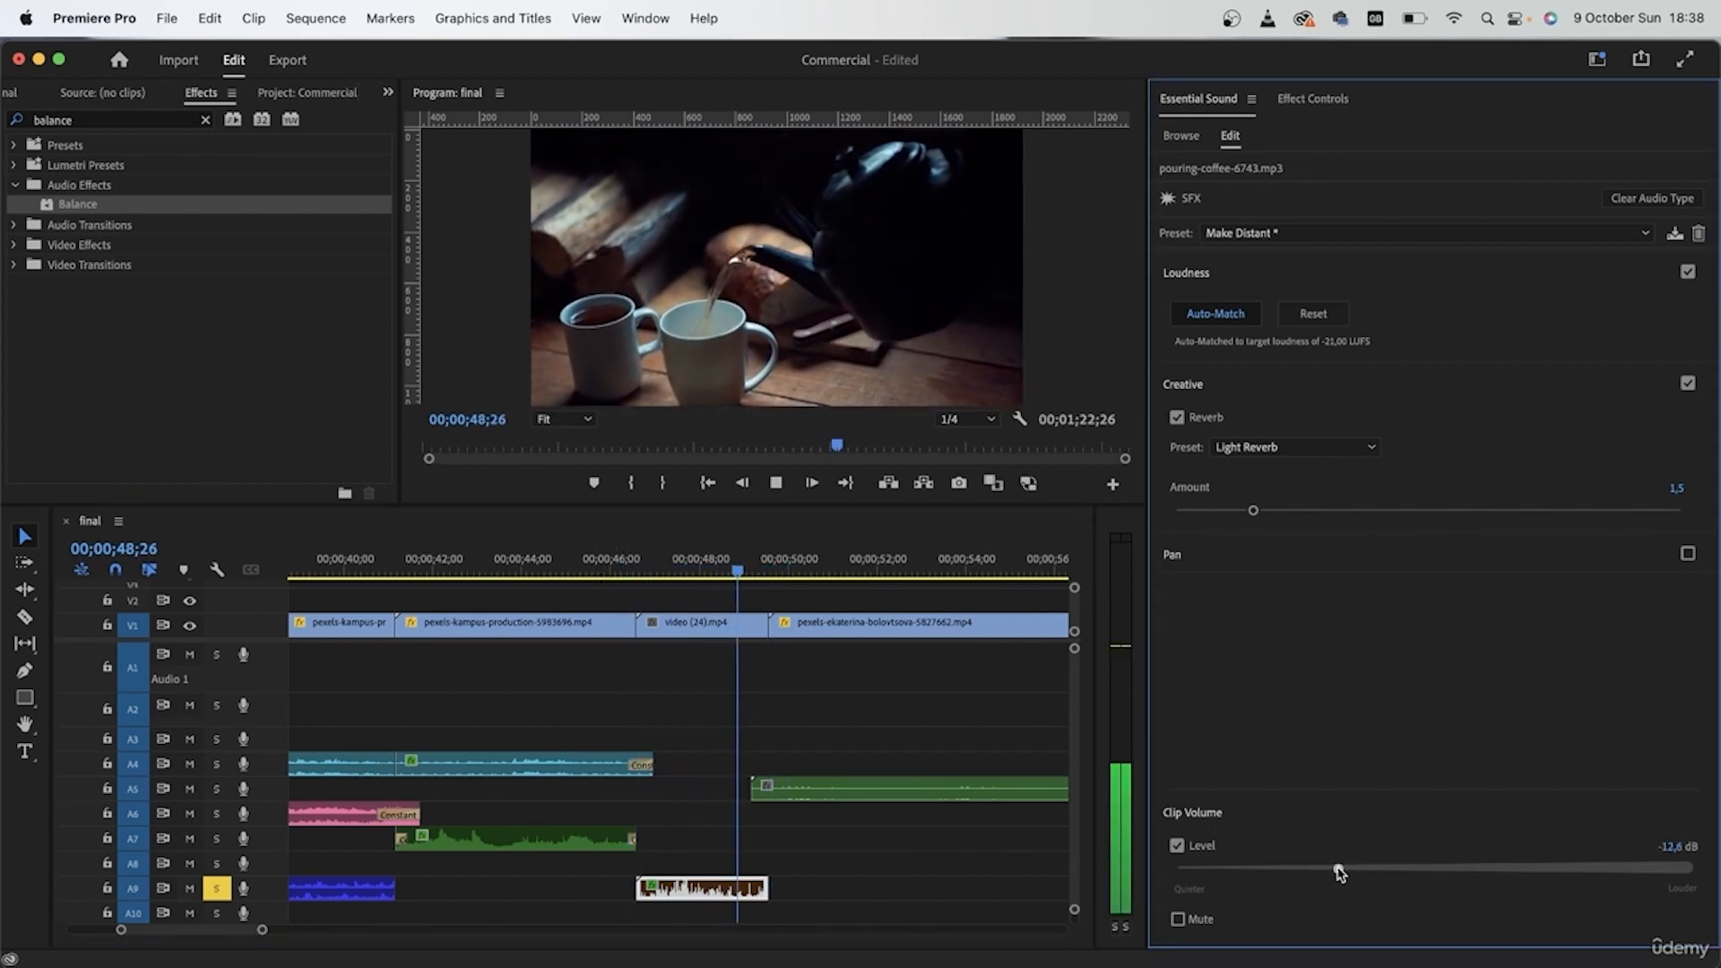
key("space")
left_click(714, 903)
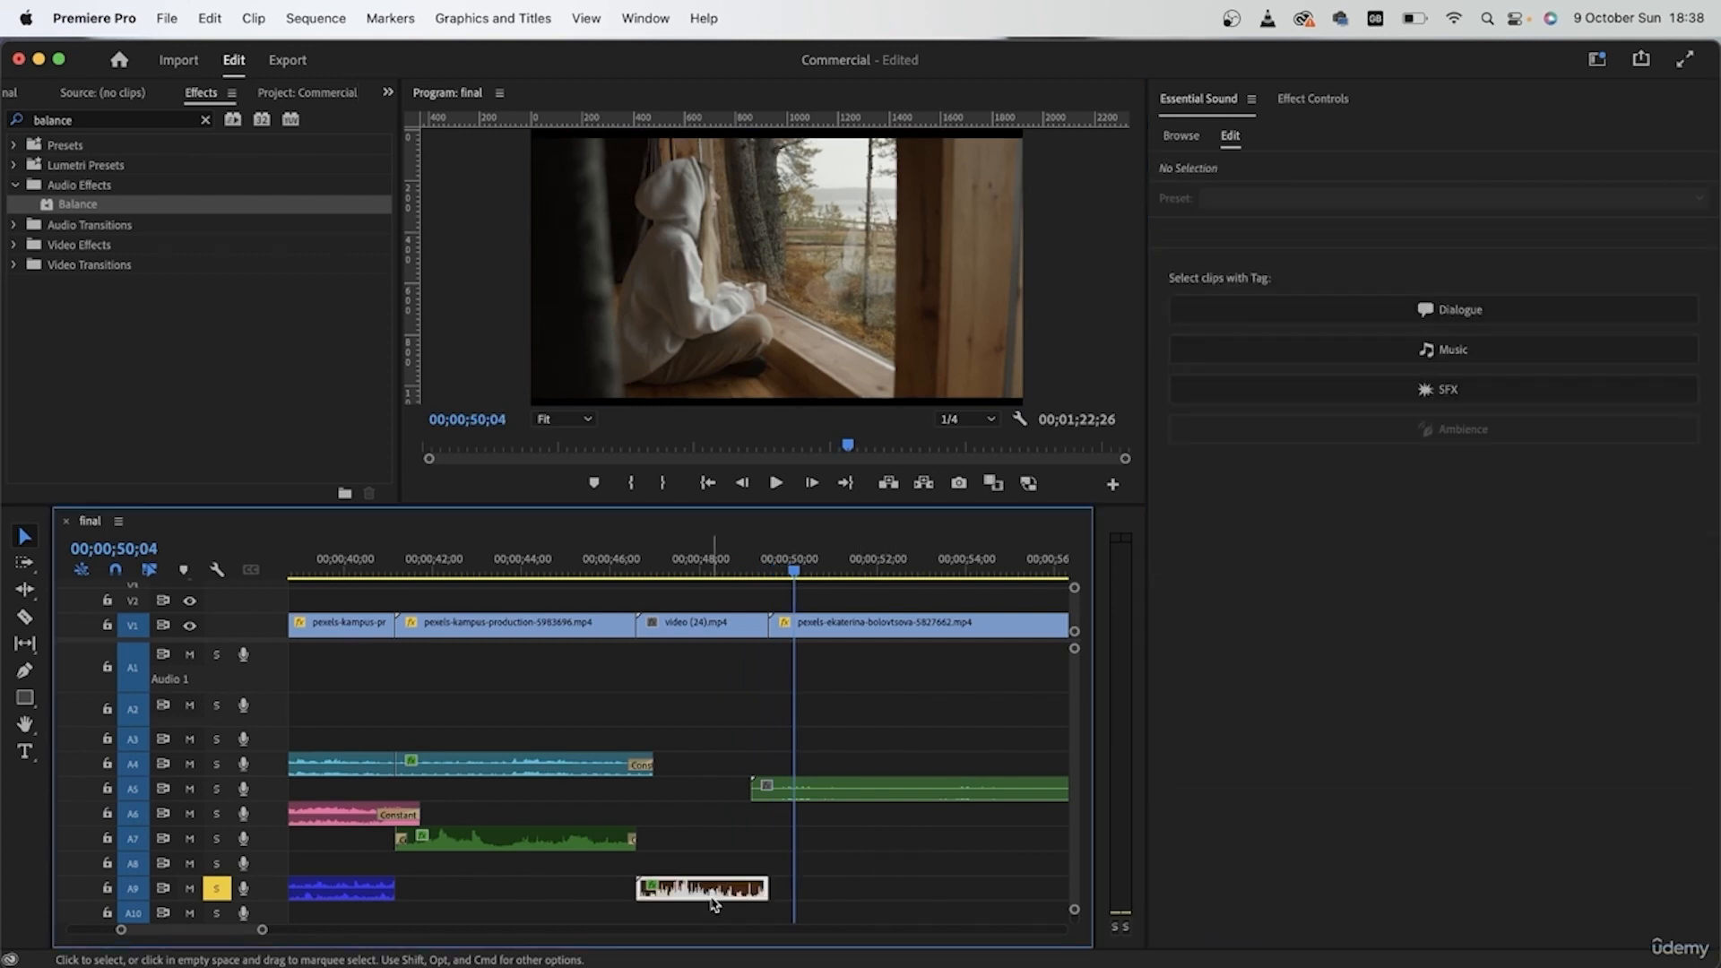
Step: Solo A5 alongside A9 and play the birds and rustling leaves clip from 00;00;50;04
left_click(904, 792)
scroll(903, 792, "down", 3)
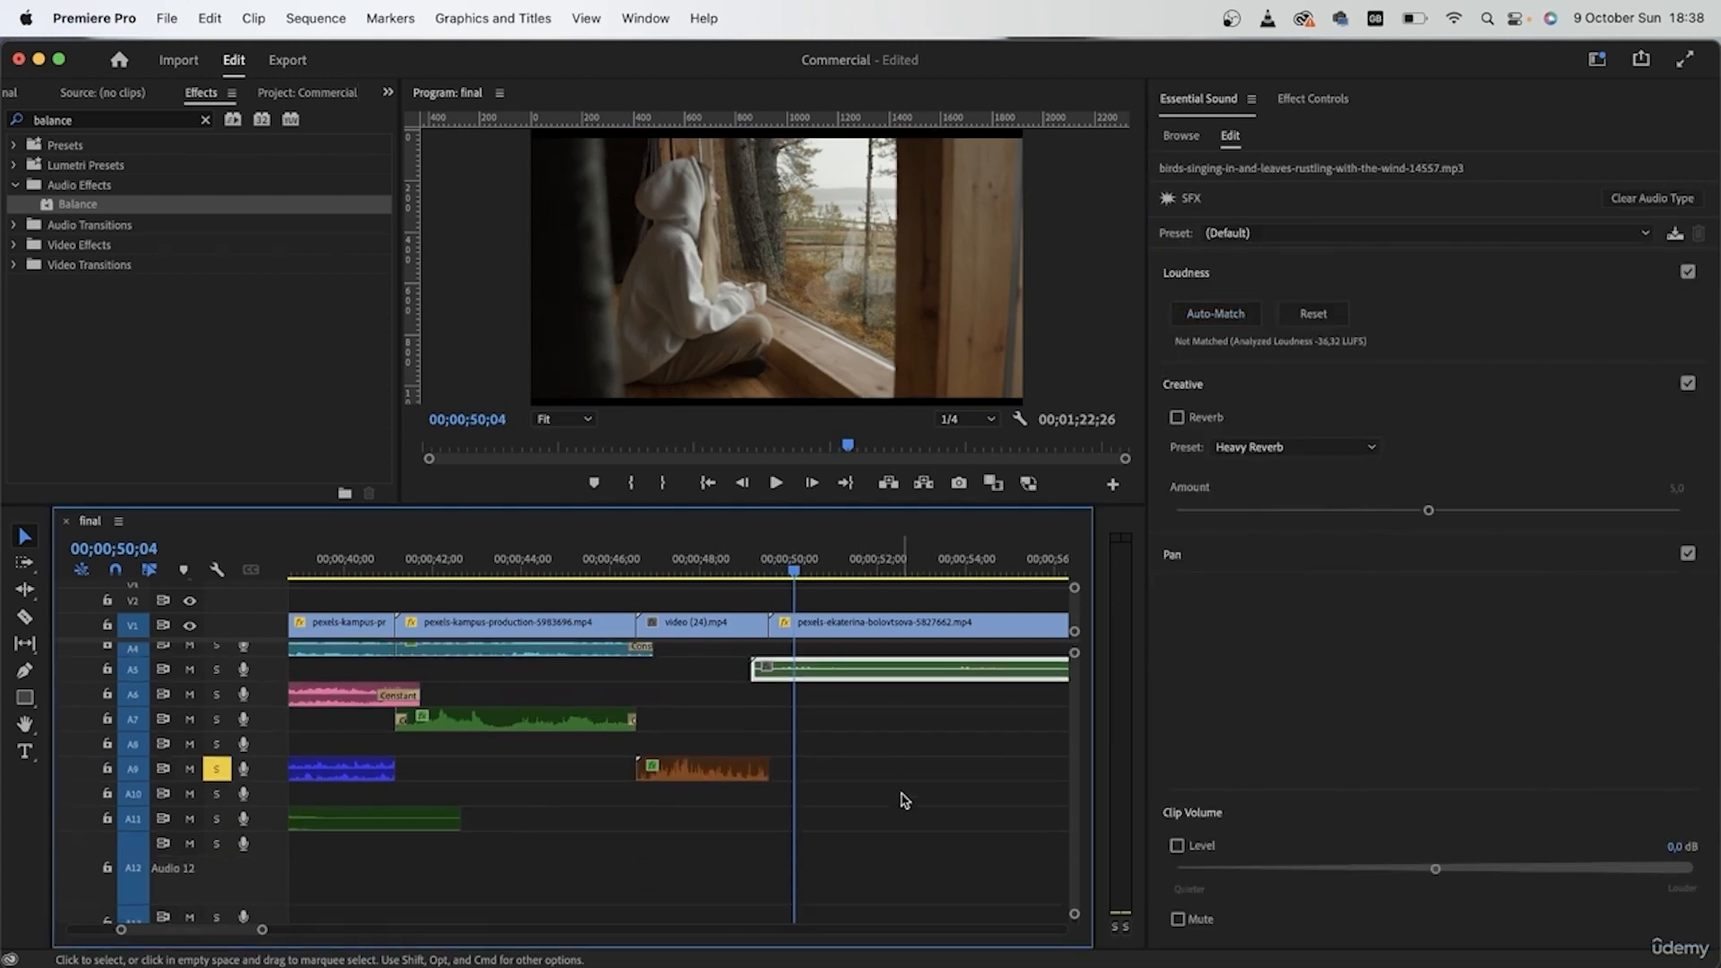
scroll(902, 798, "up", 3)
scroll(902, 798, "right", 5)
scroll(877, 795, "right", 1)
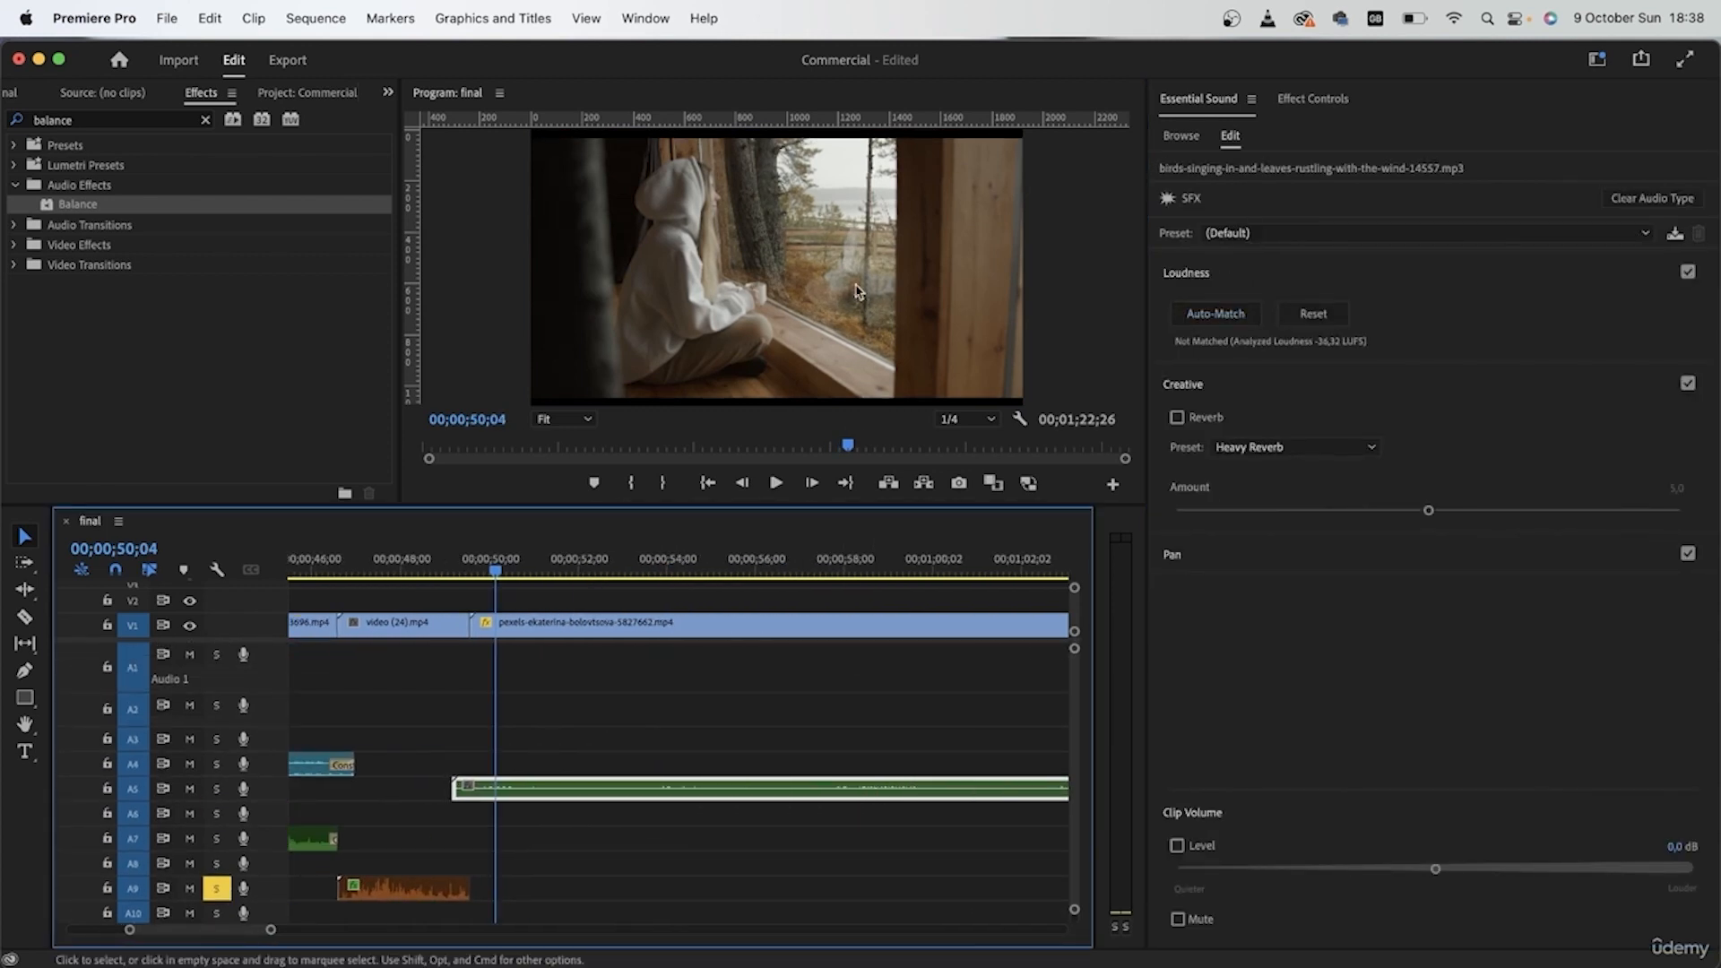
mouse_move(512, 790)
left_mouse_down()
mouse_move(539, 794)
mouse_move(515, 792)
left_mouse_up()
left_click(216, 789)
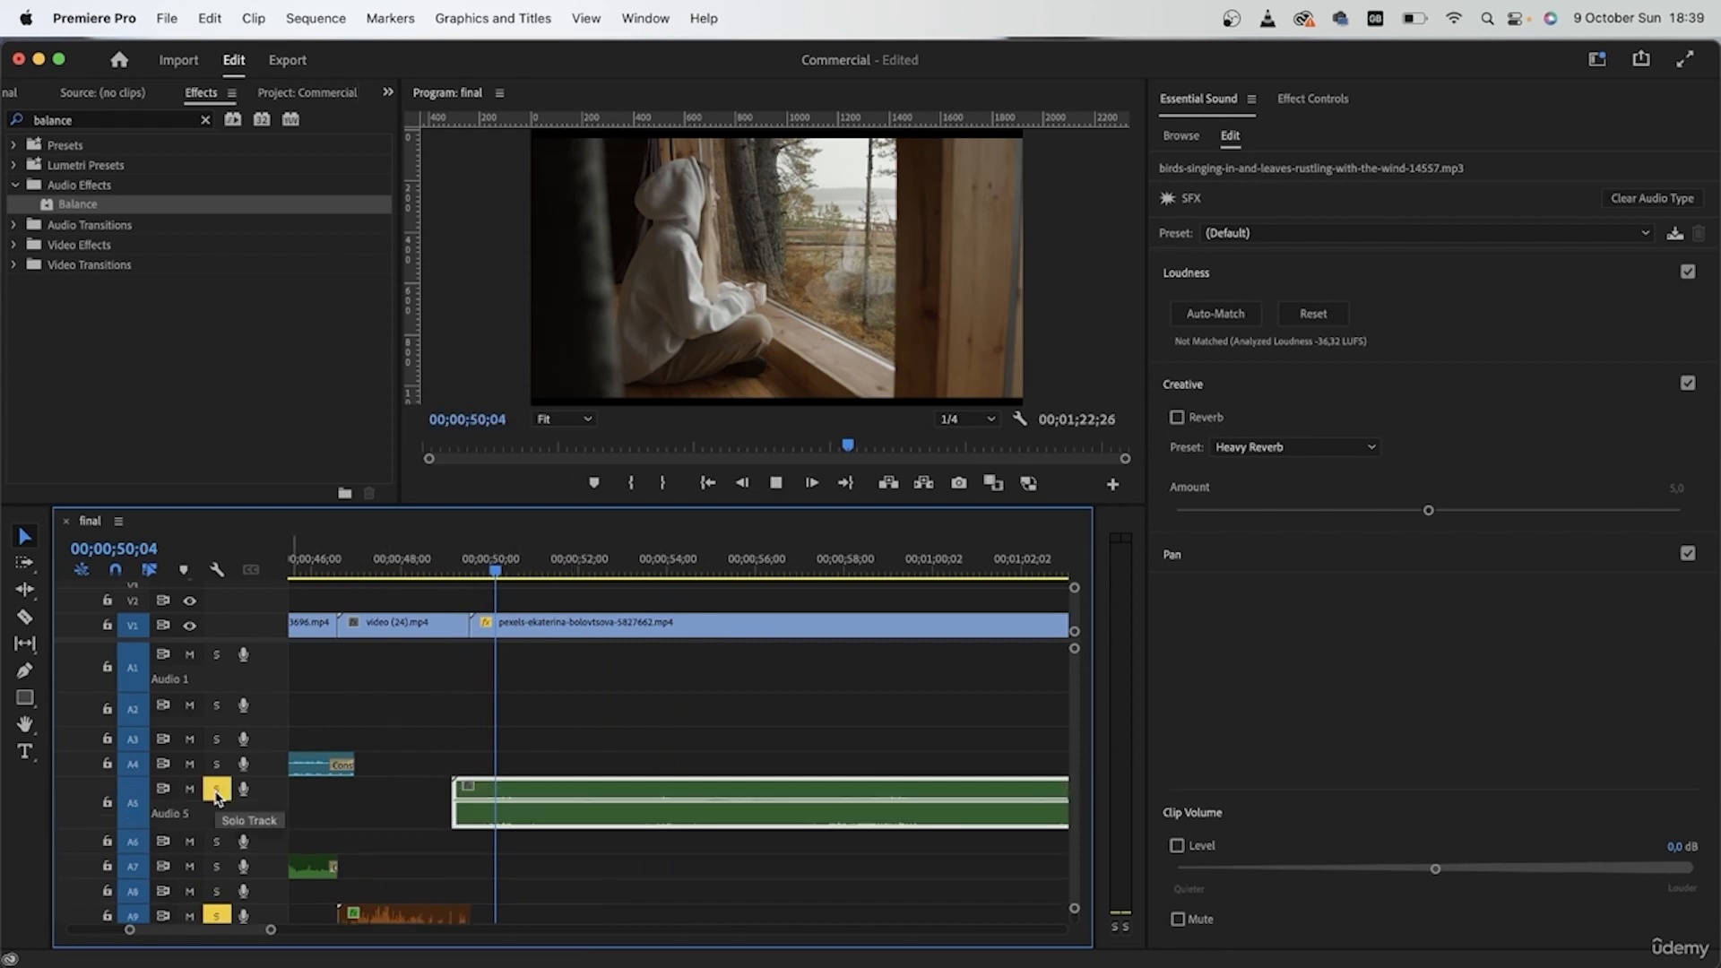
key("space")
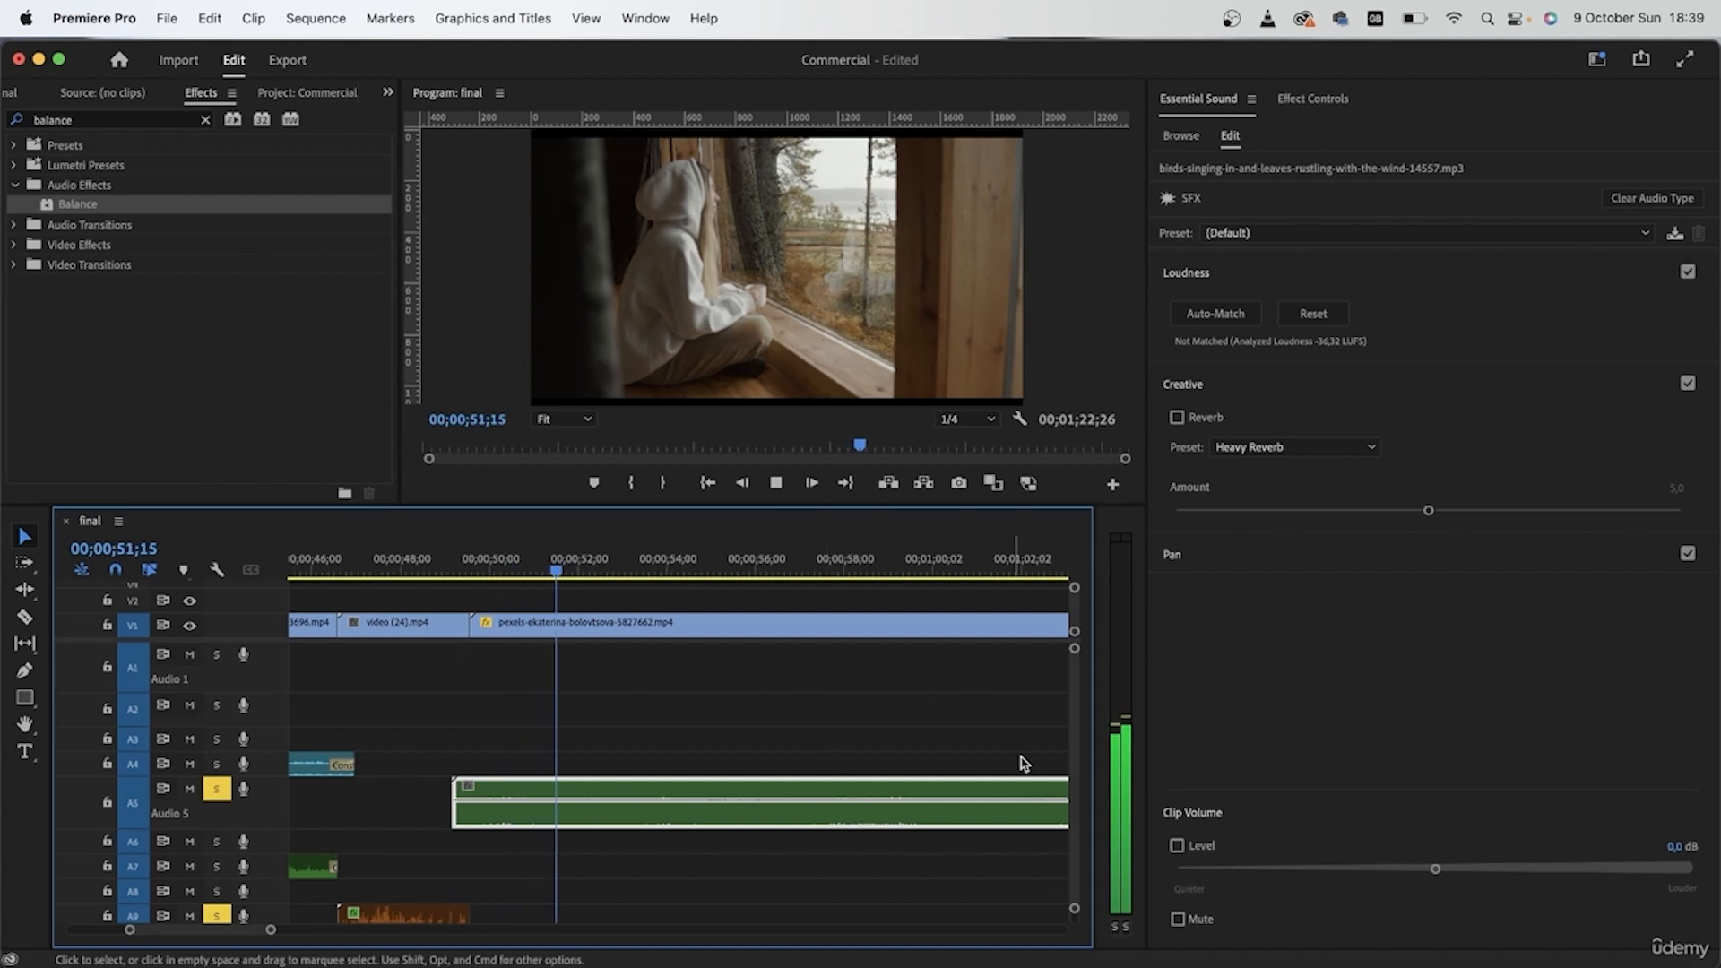
key("space")
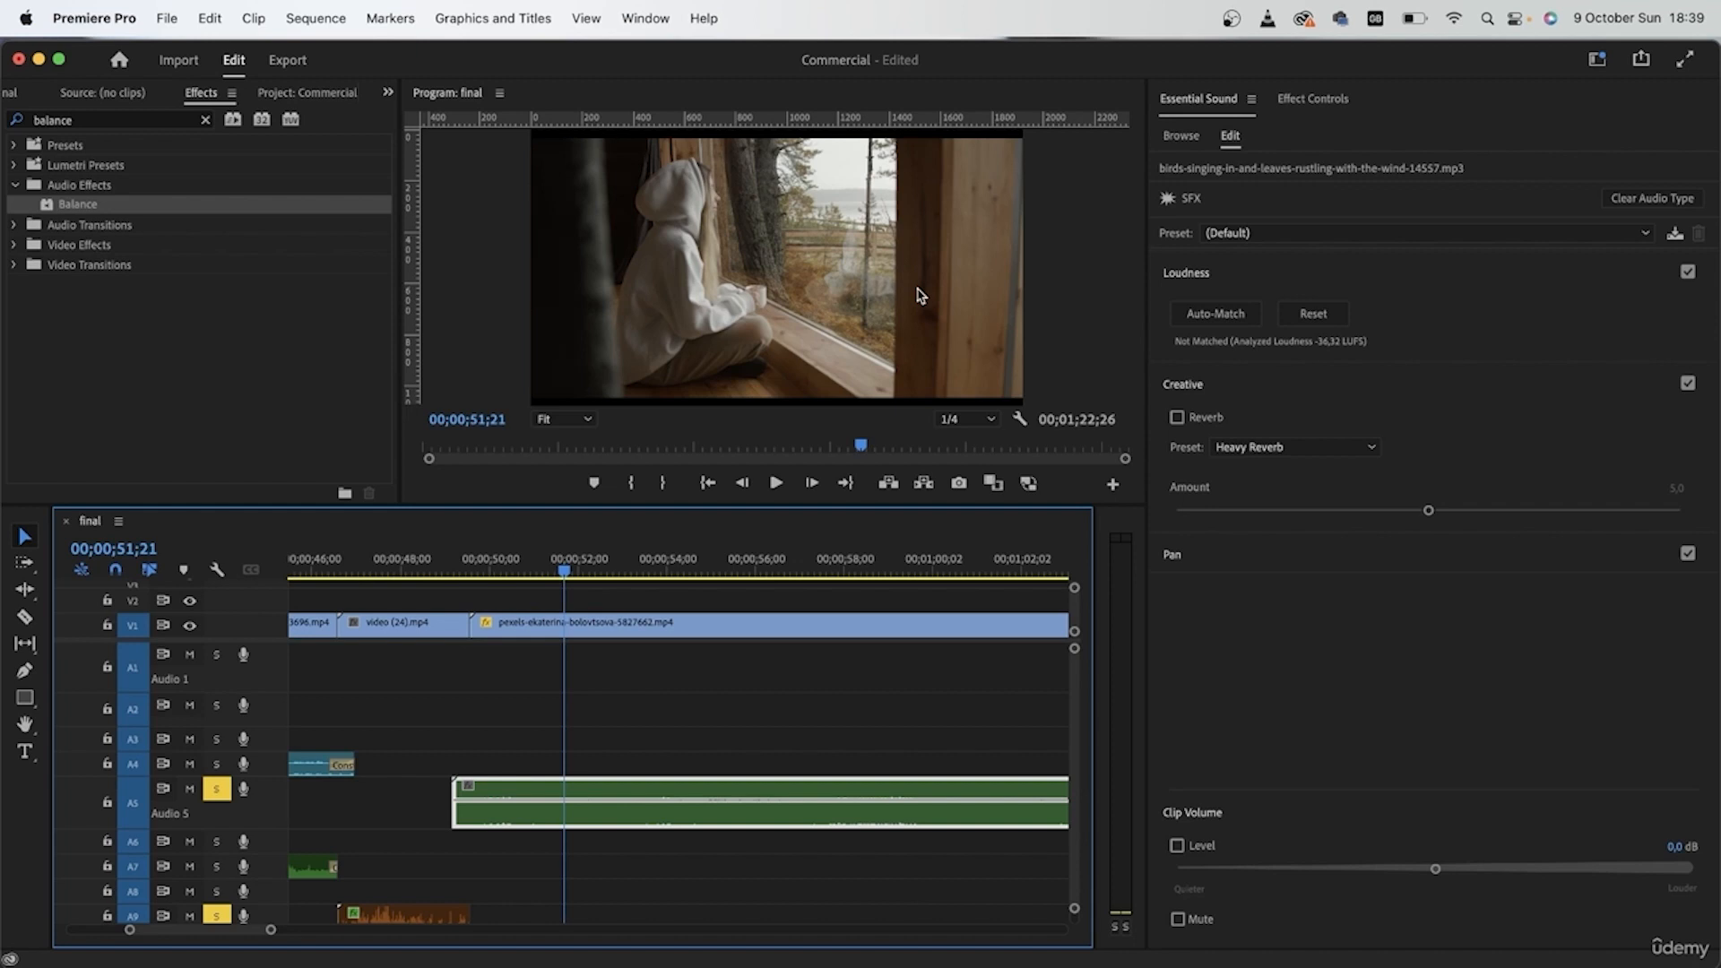
Step: Apply the From Outside preset to the birds and leaves clip on A5 and play it
left_click(1326, 234)
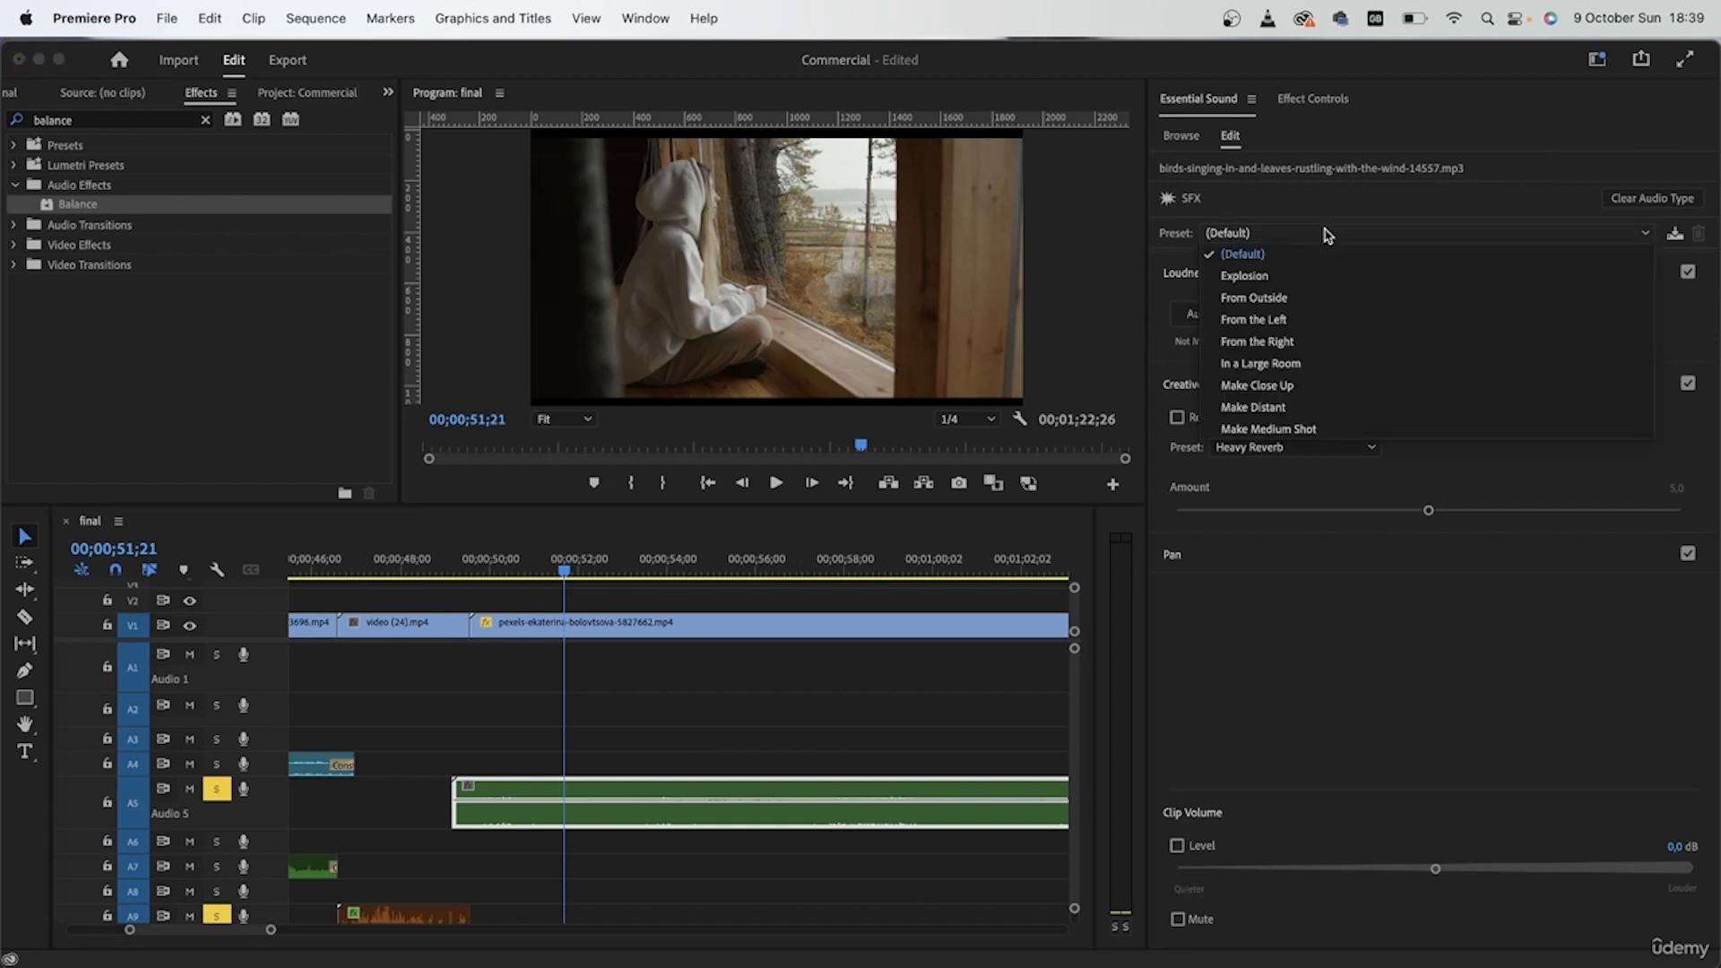
left_click(1326, 299)
left_click(466, 563)
key("space")
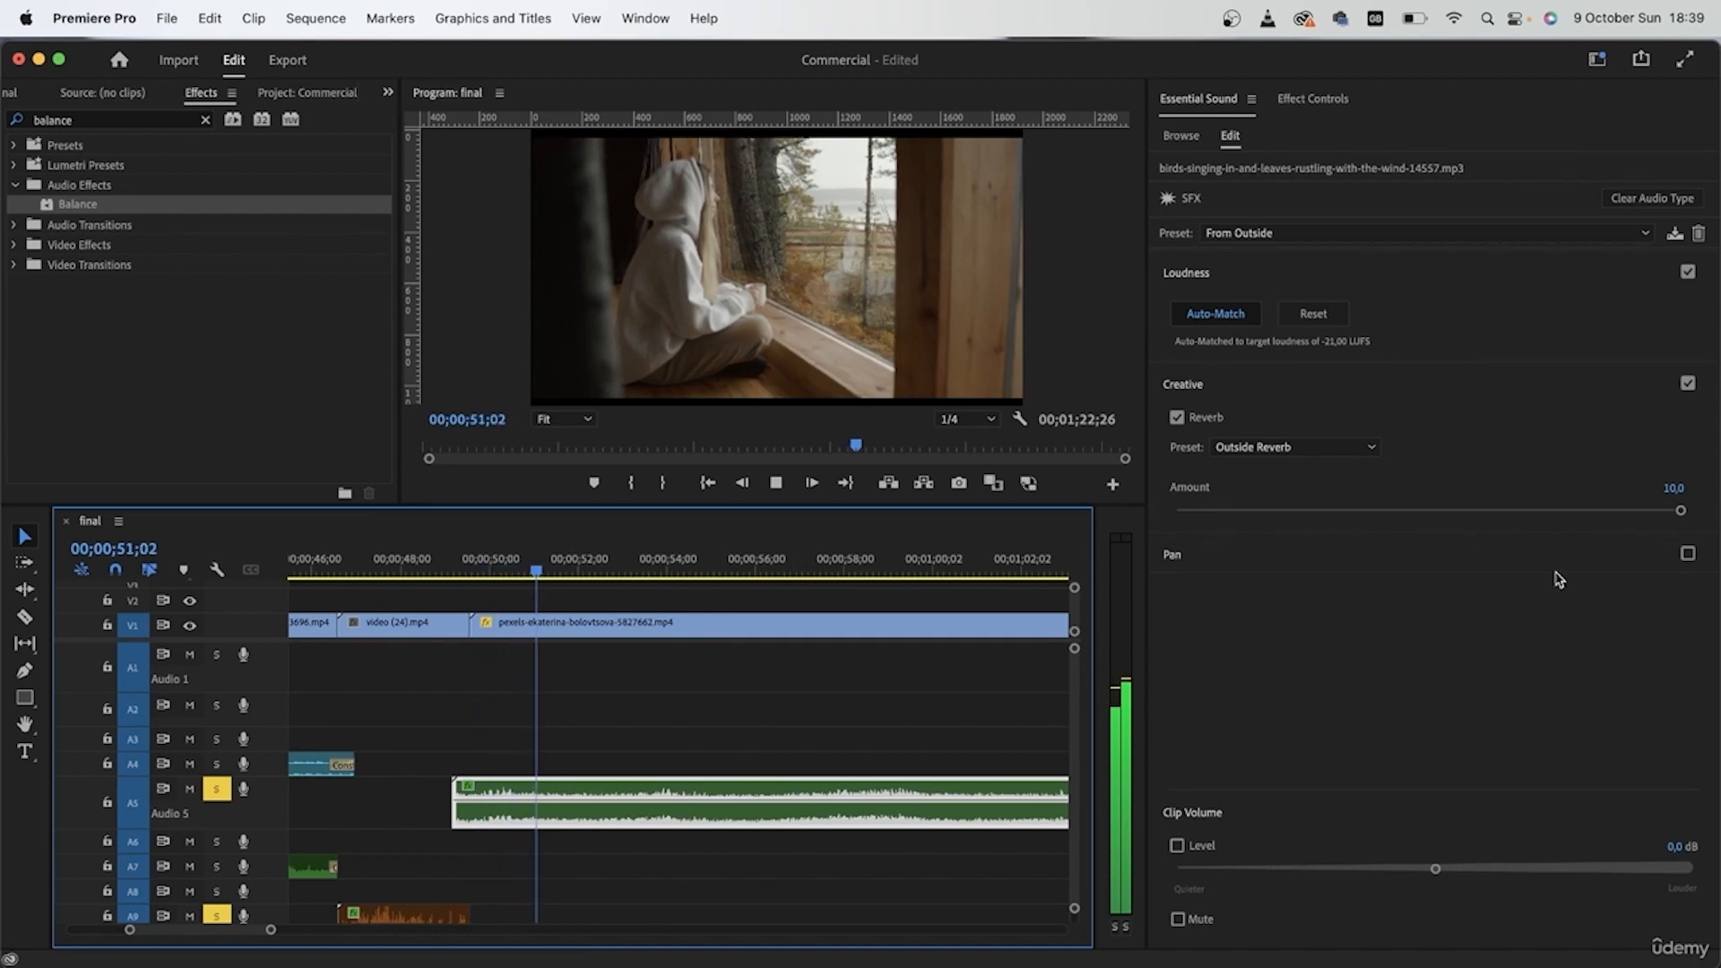
Step: Set the birds and leaves clip's volume to -9,3 dB and its Outside Reverb amount to 7,4 during playback
left_click_drag(1435, 868, 1359, 869)
left_click_drag(1681, 510, 1550, 514)
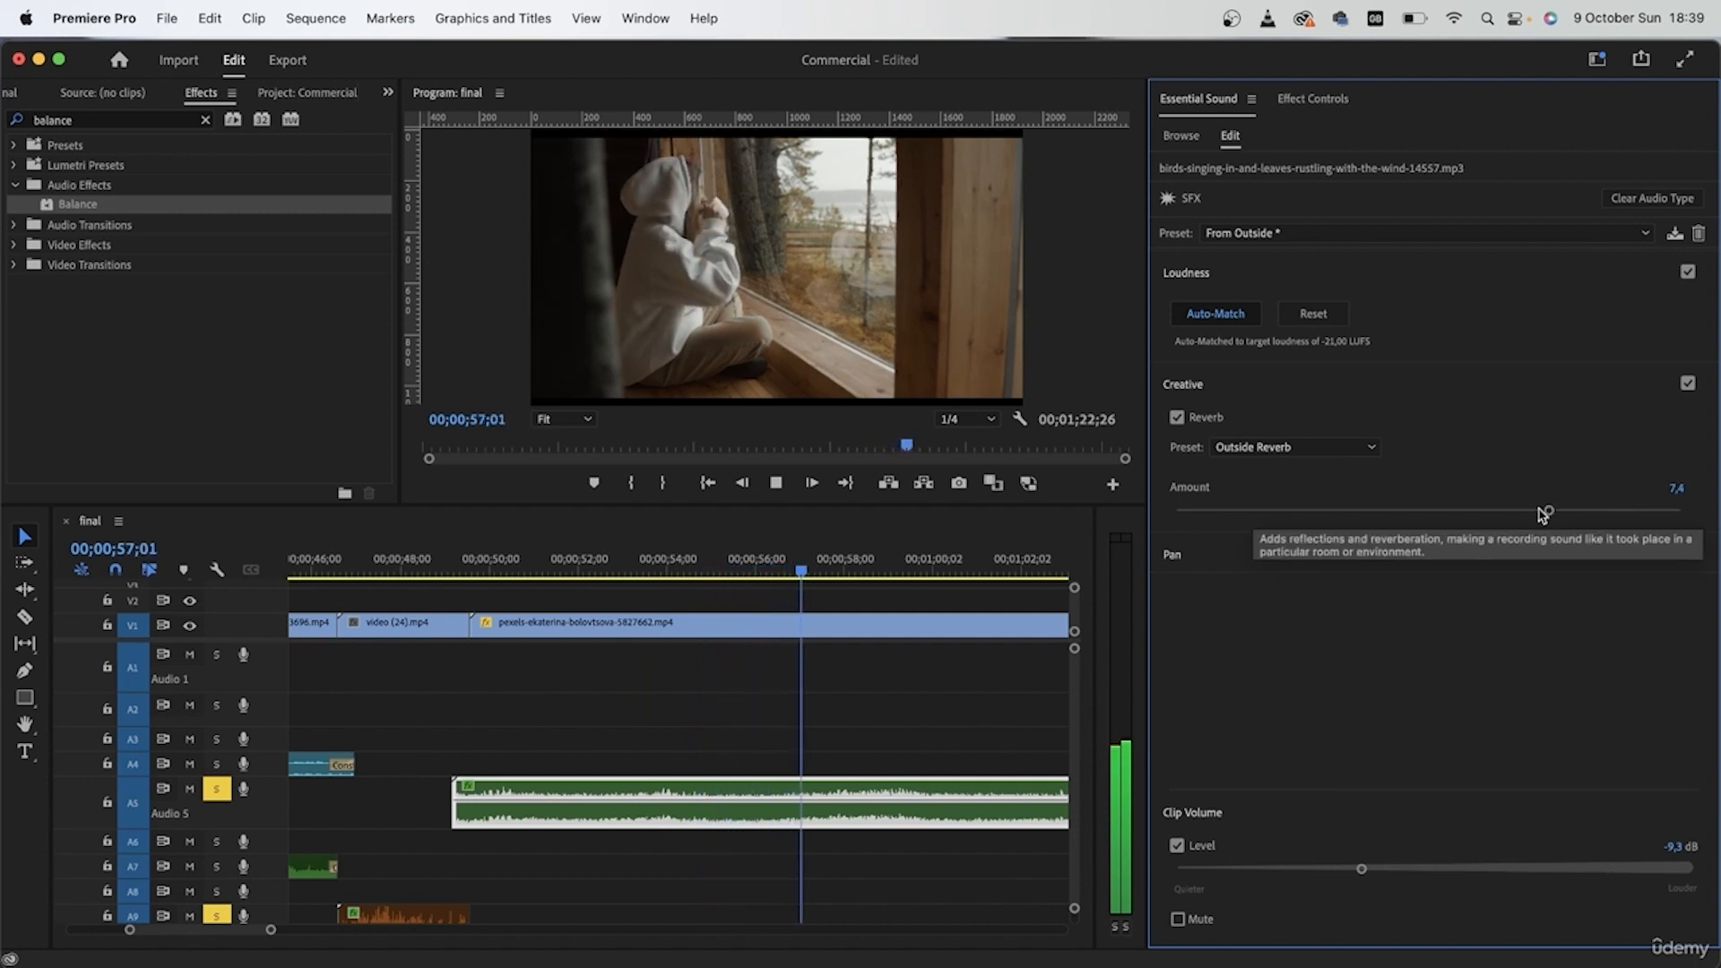
left_click(489, 568)
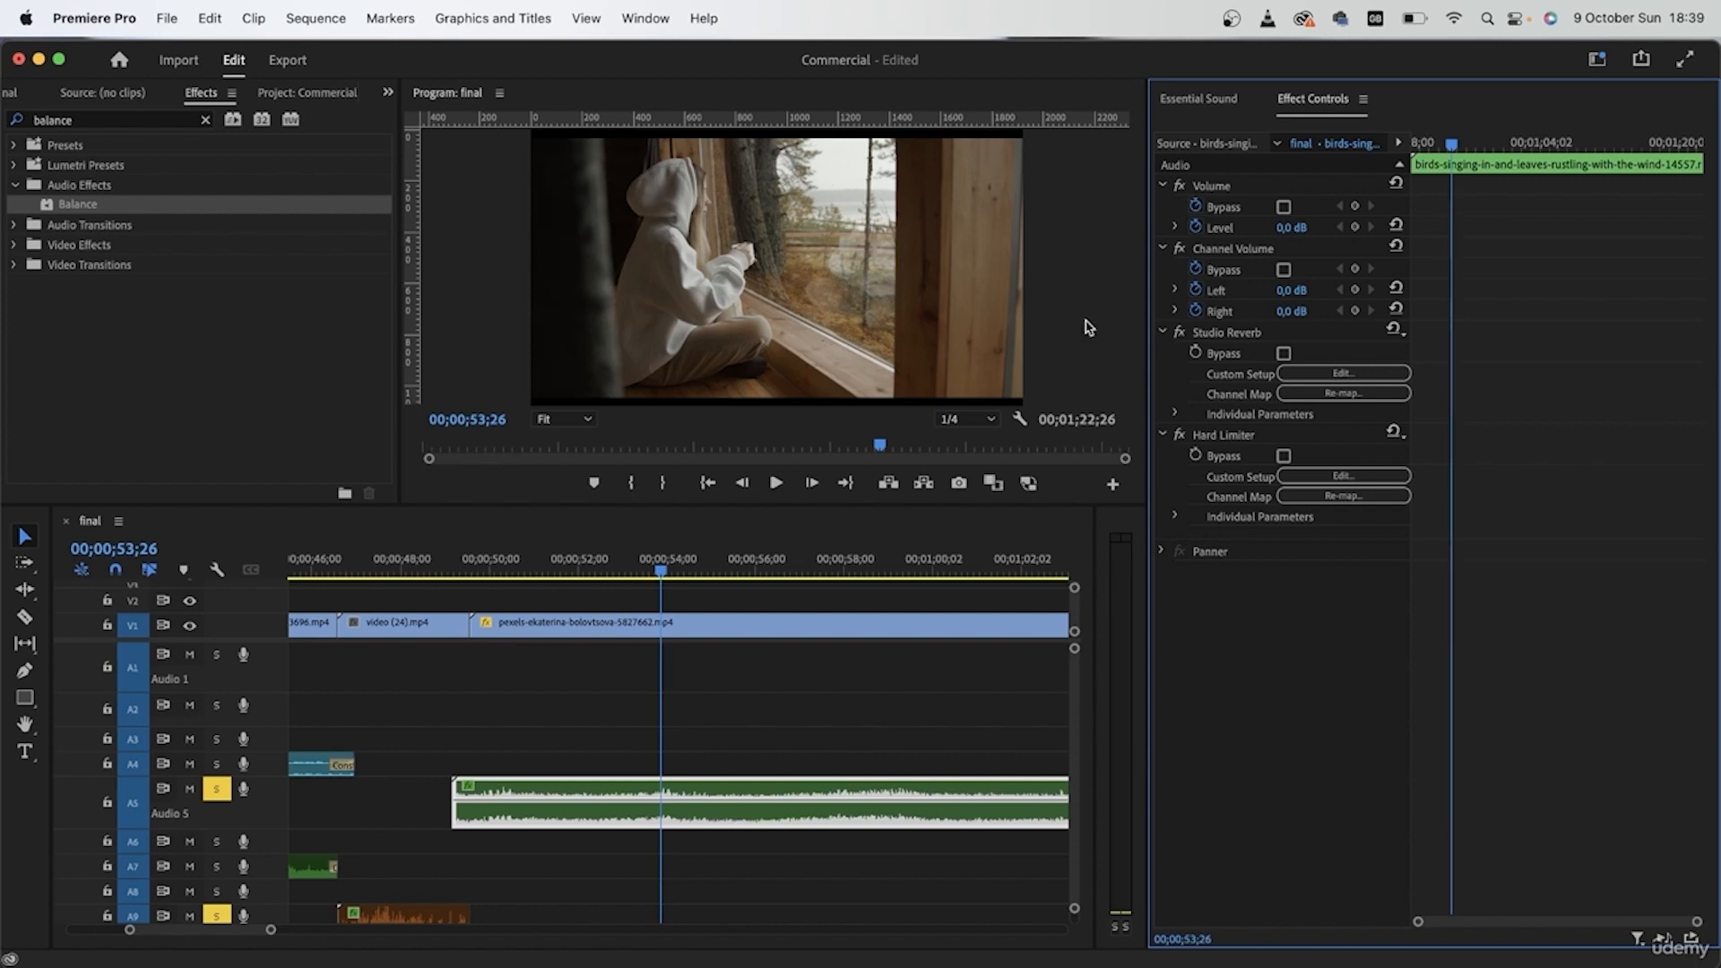
Step: Set the birds and leaves clip's channel volume to 5,0 dB left and 10,0 dB right, and play the window shot
left_click(1305, 287)
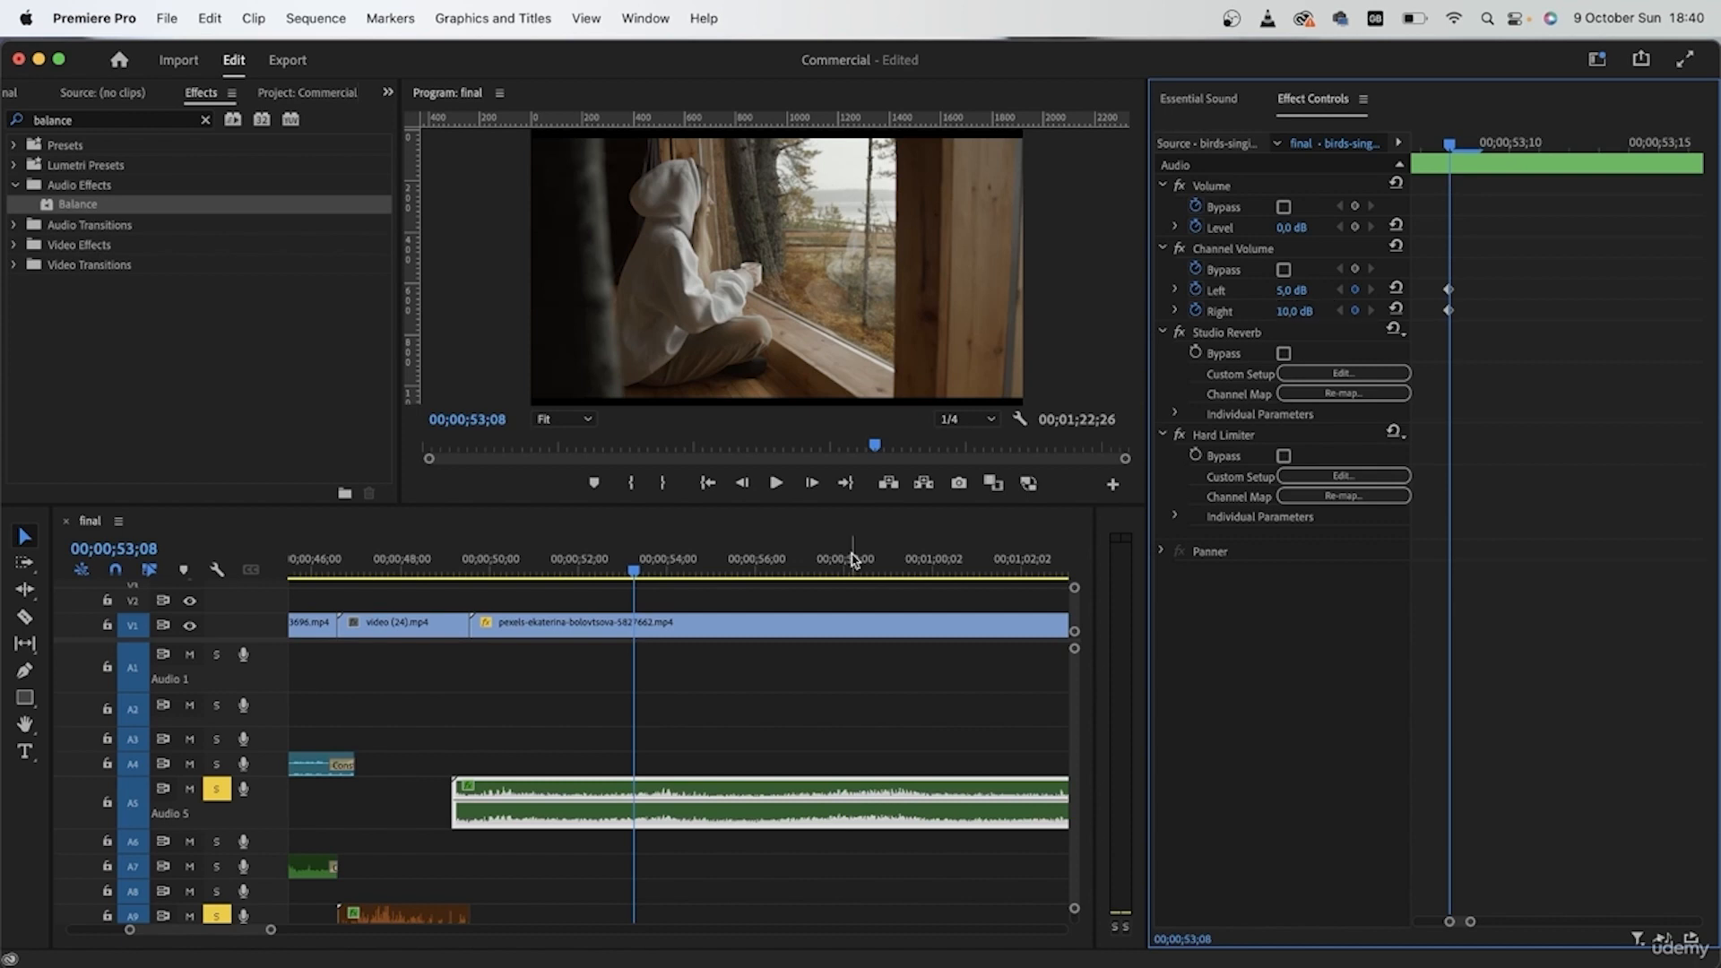
left_click(472, 560)
key("space")
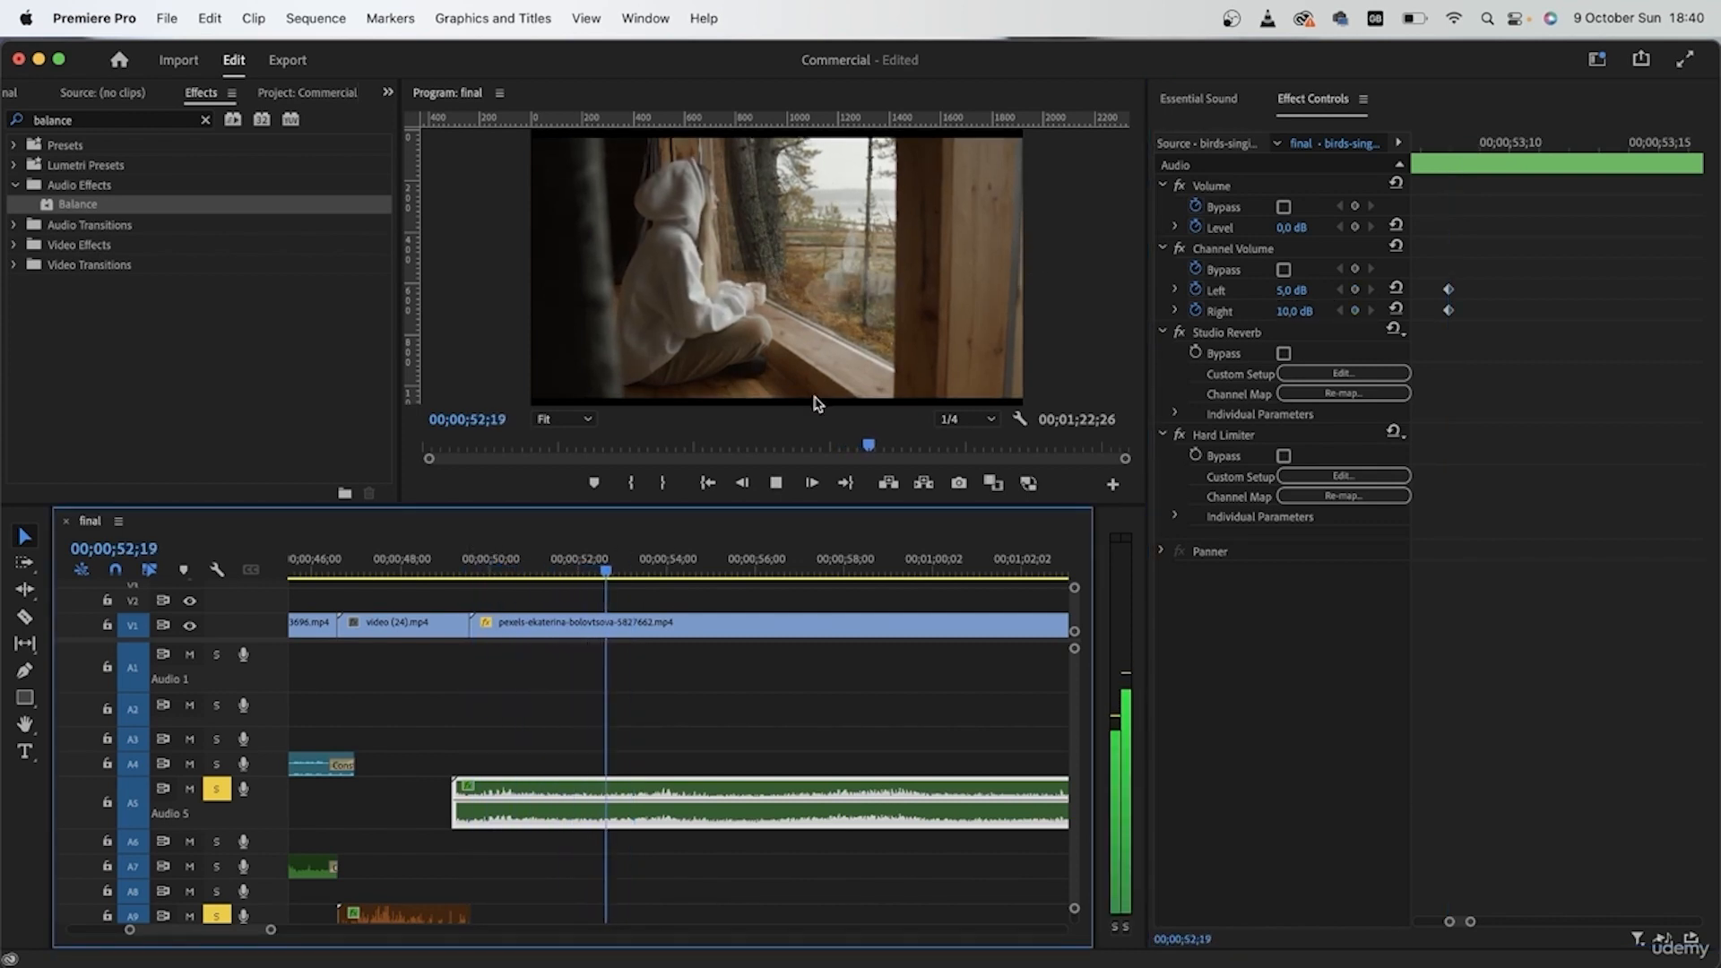
Step: Split the birds and leaves clip on A5 where the last video shot ends and delete the remainder
scroll(756, 768, "down", 5)
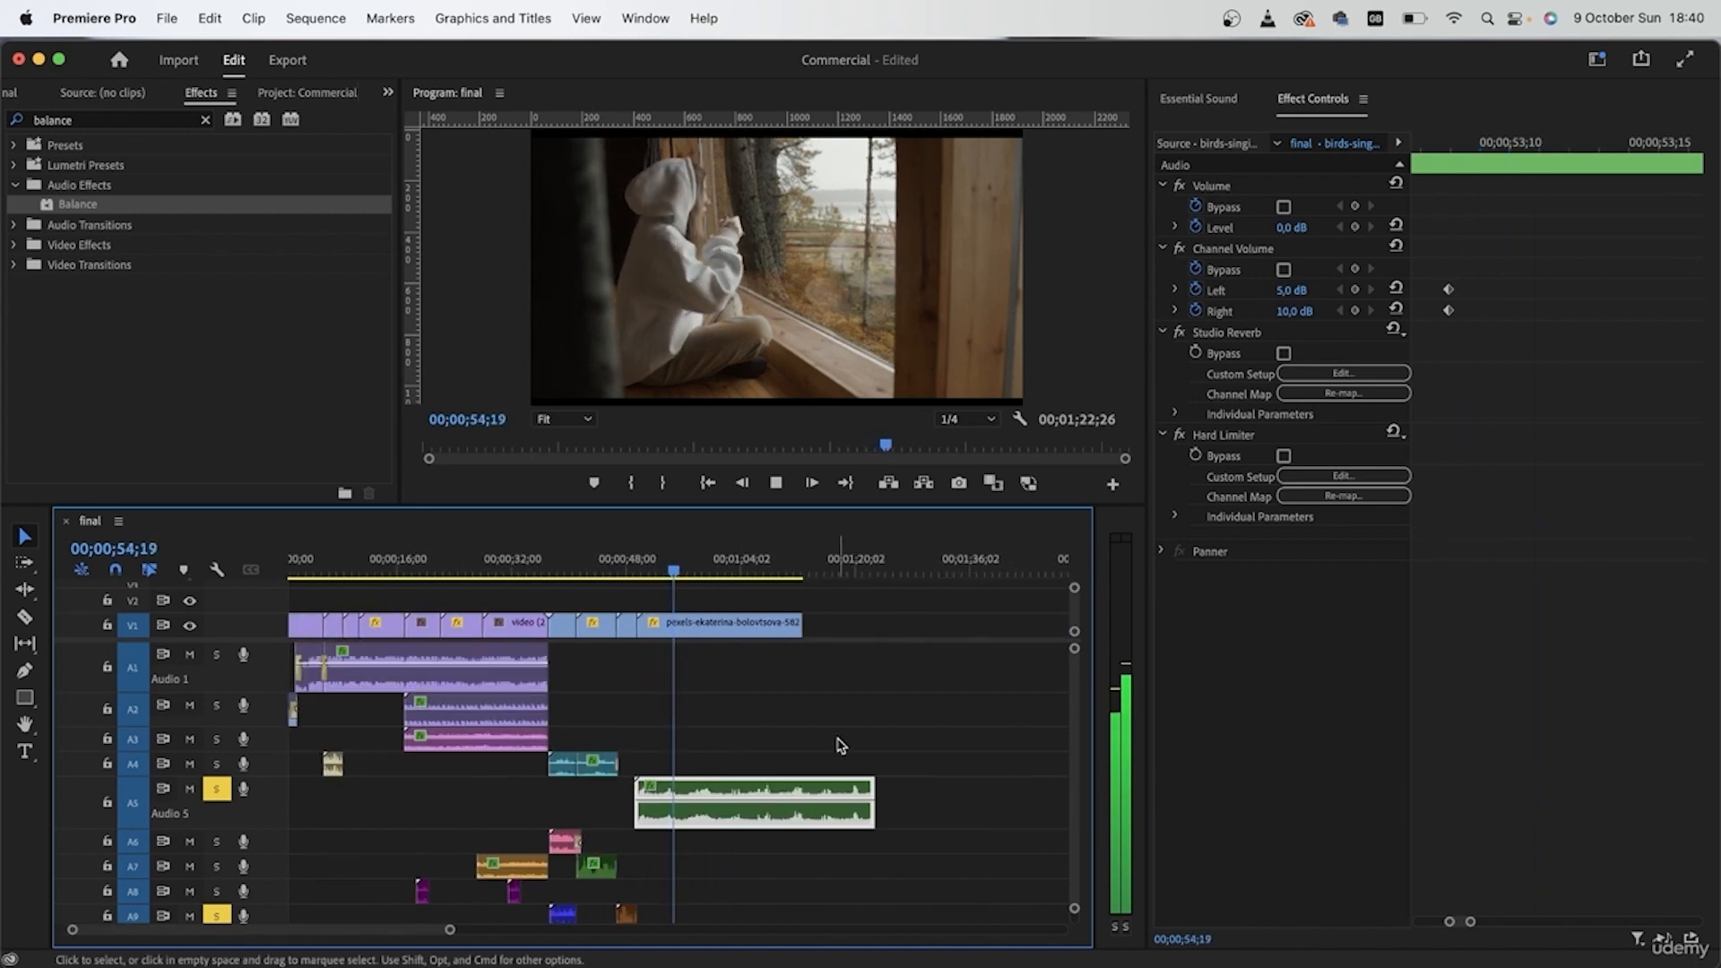
scroll(839, 745, "up", 1)
scroll(840, 745, "up", 2)
key("c")
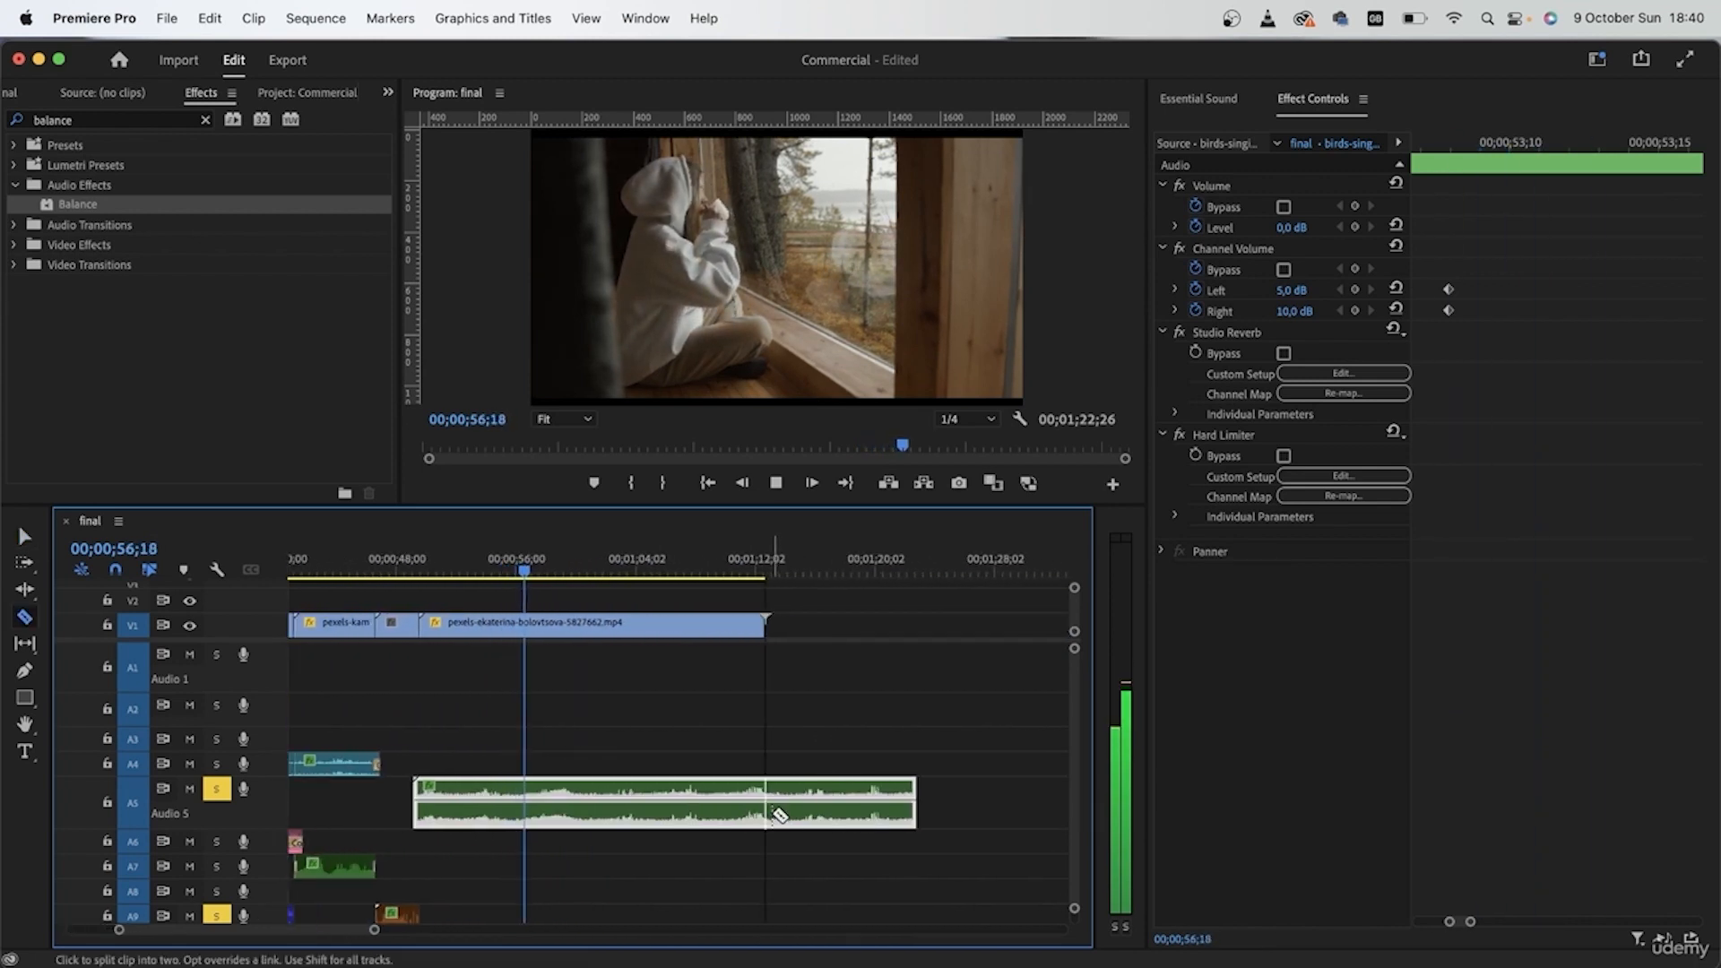
key("space")
left_click(767, 815)
key("v")
left_click(806, 807)
key("Delete")
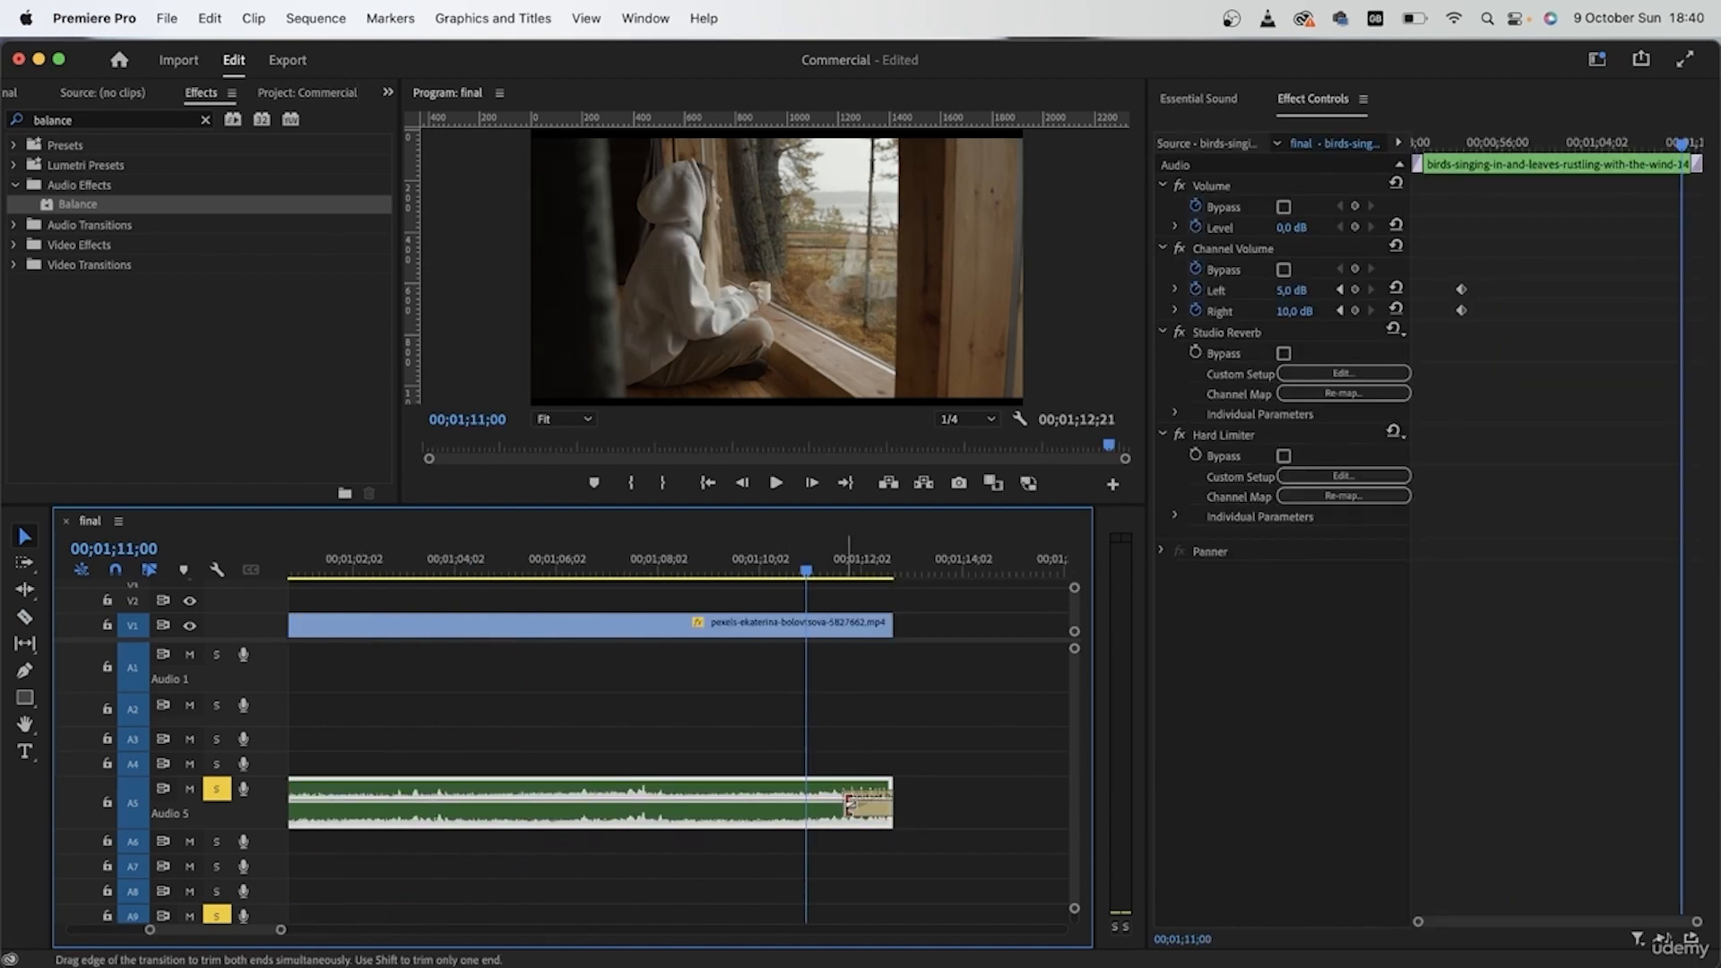
Step: Add Constant Power fades at both ends of the birds and leaves clip, 00;00;01;24 long at the end, and play them
left_click_drag(849, 802, 809, 805)
left_click(742, 563)
key("space")
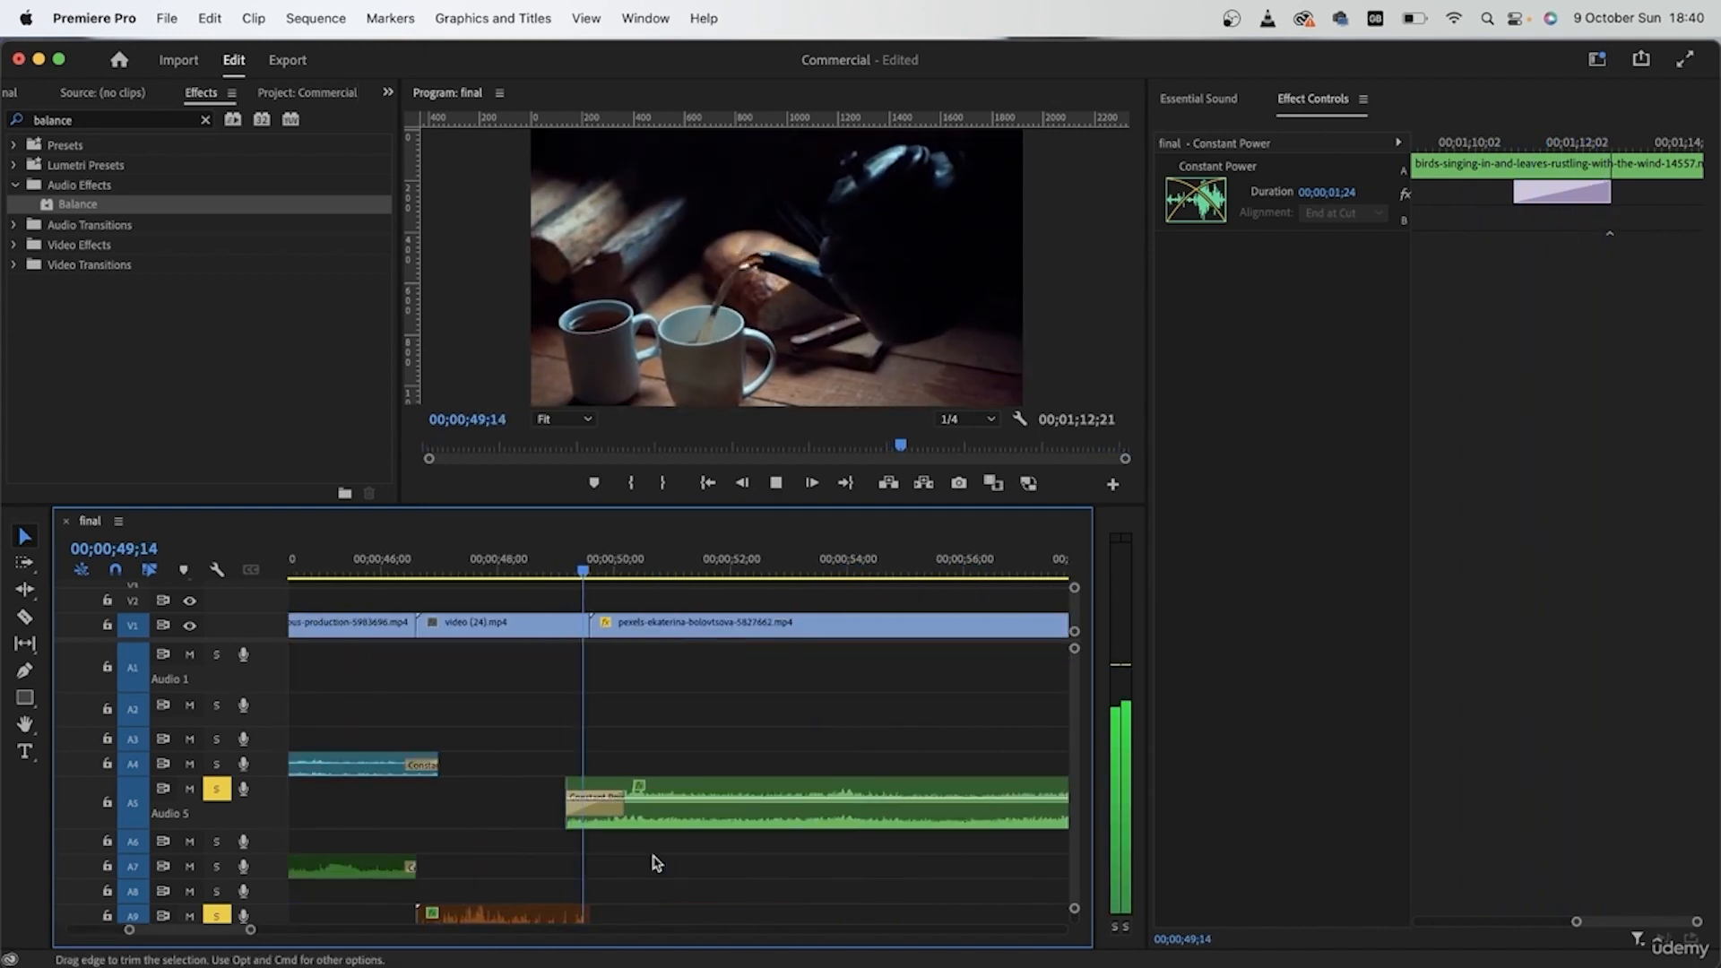
key("space")
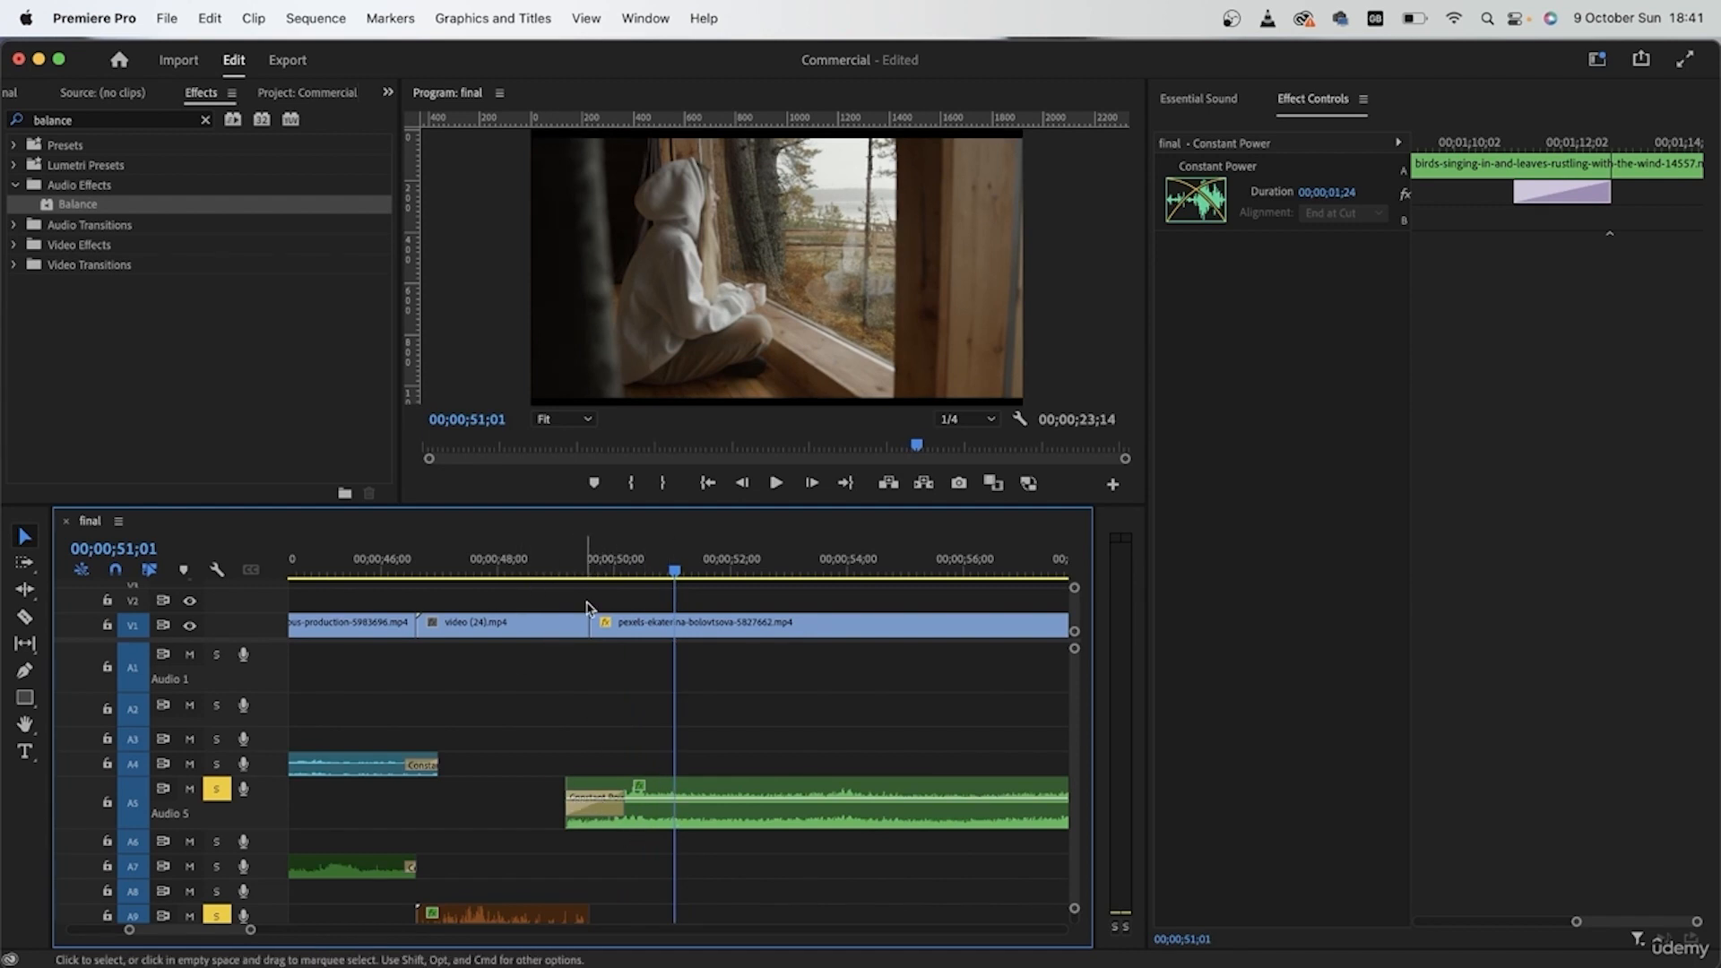
left_click(549, 556)
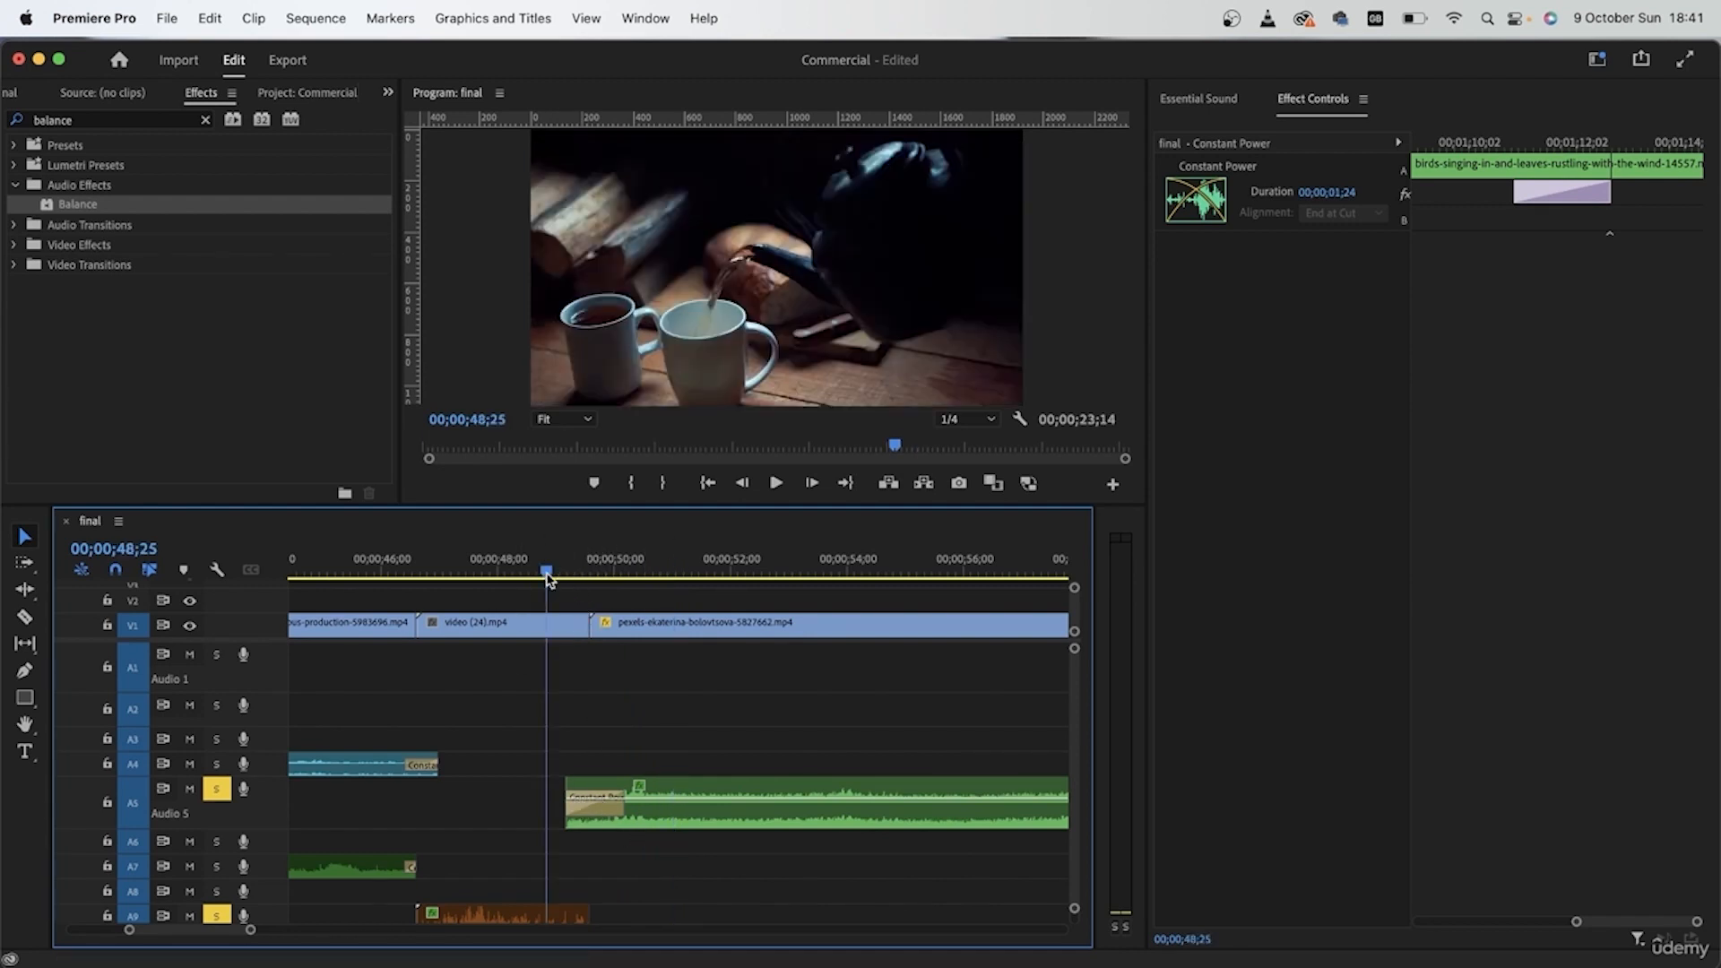
key("space")
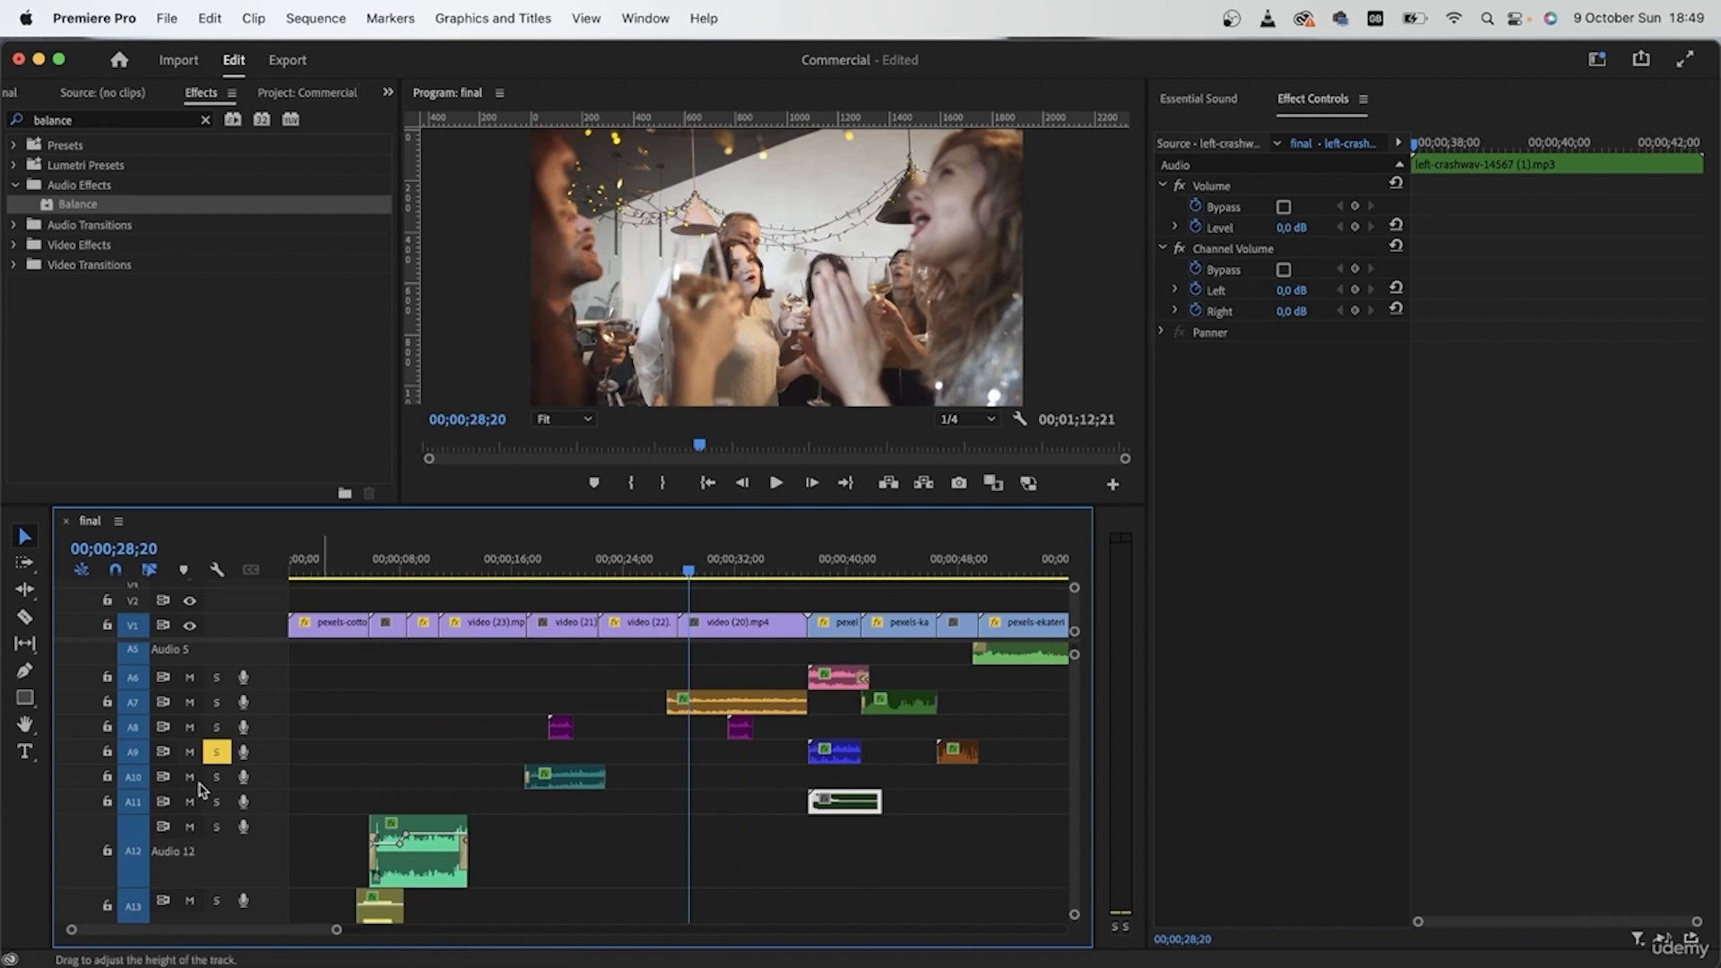
Step: Solo only A11, move its left-crashwav clip to start at 00;00;28;20 in the party shot, and play it
left_click(216, 801)
left_click(216, 754)
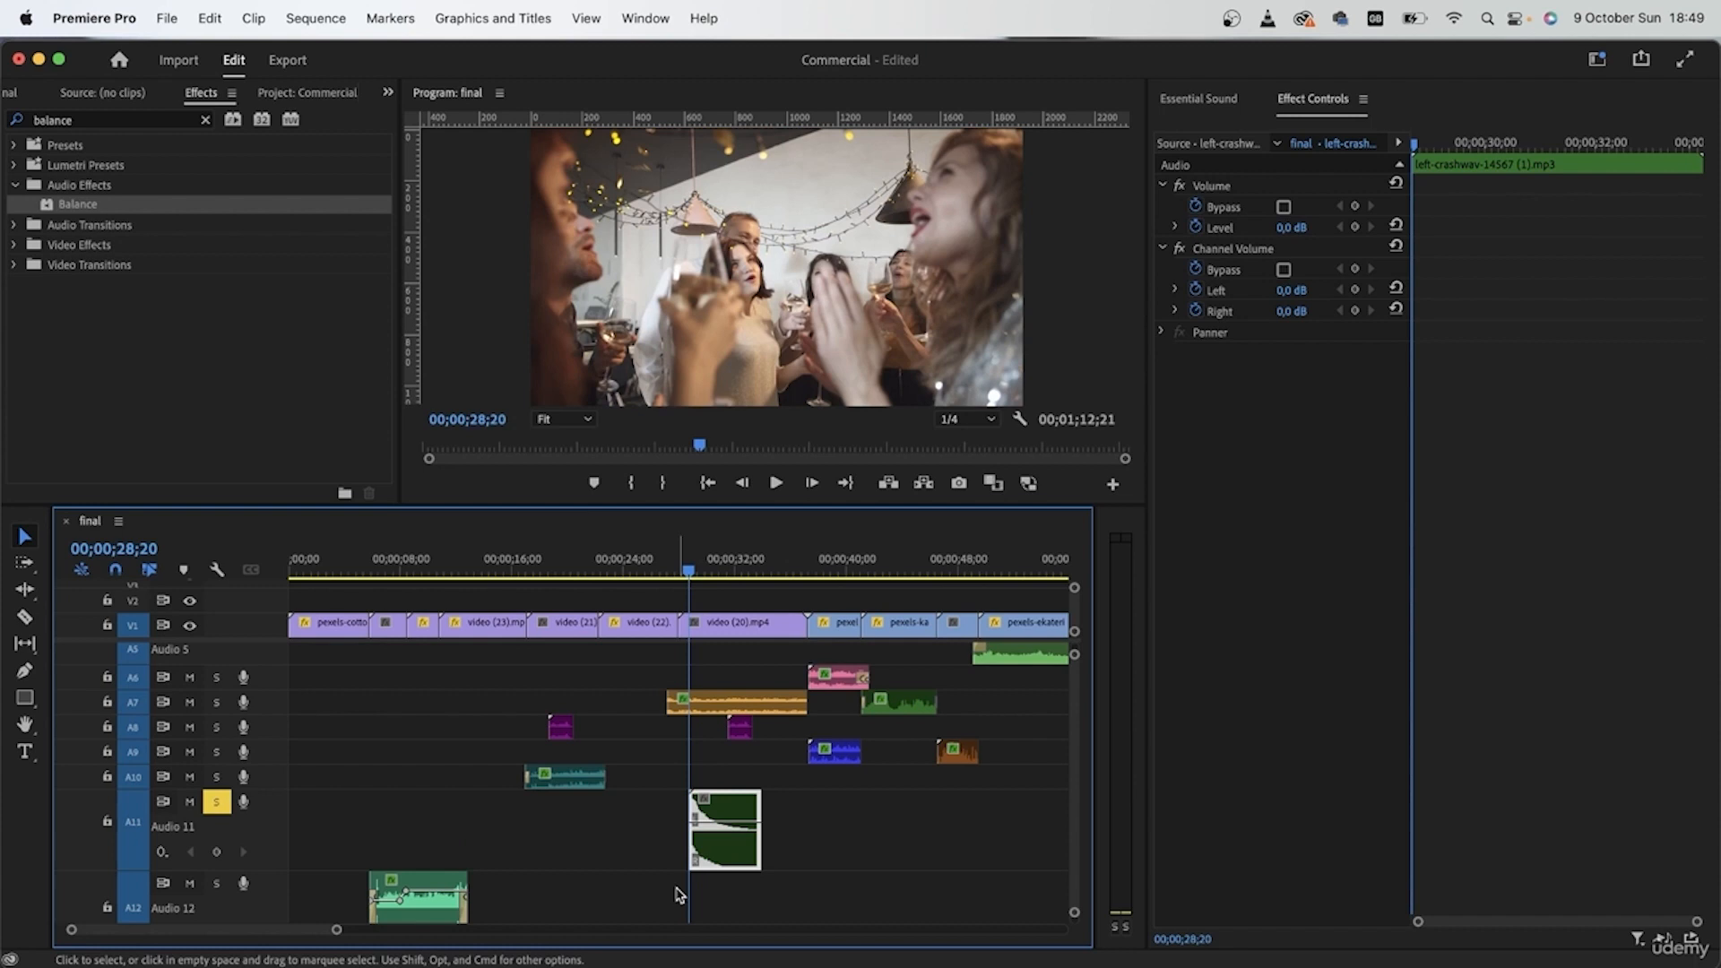
key("space")
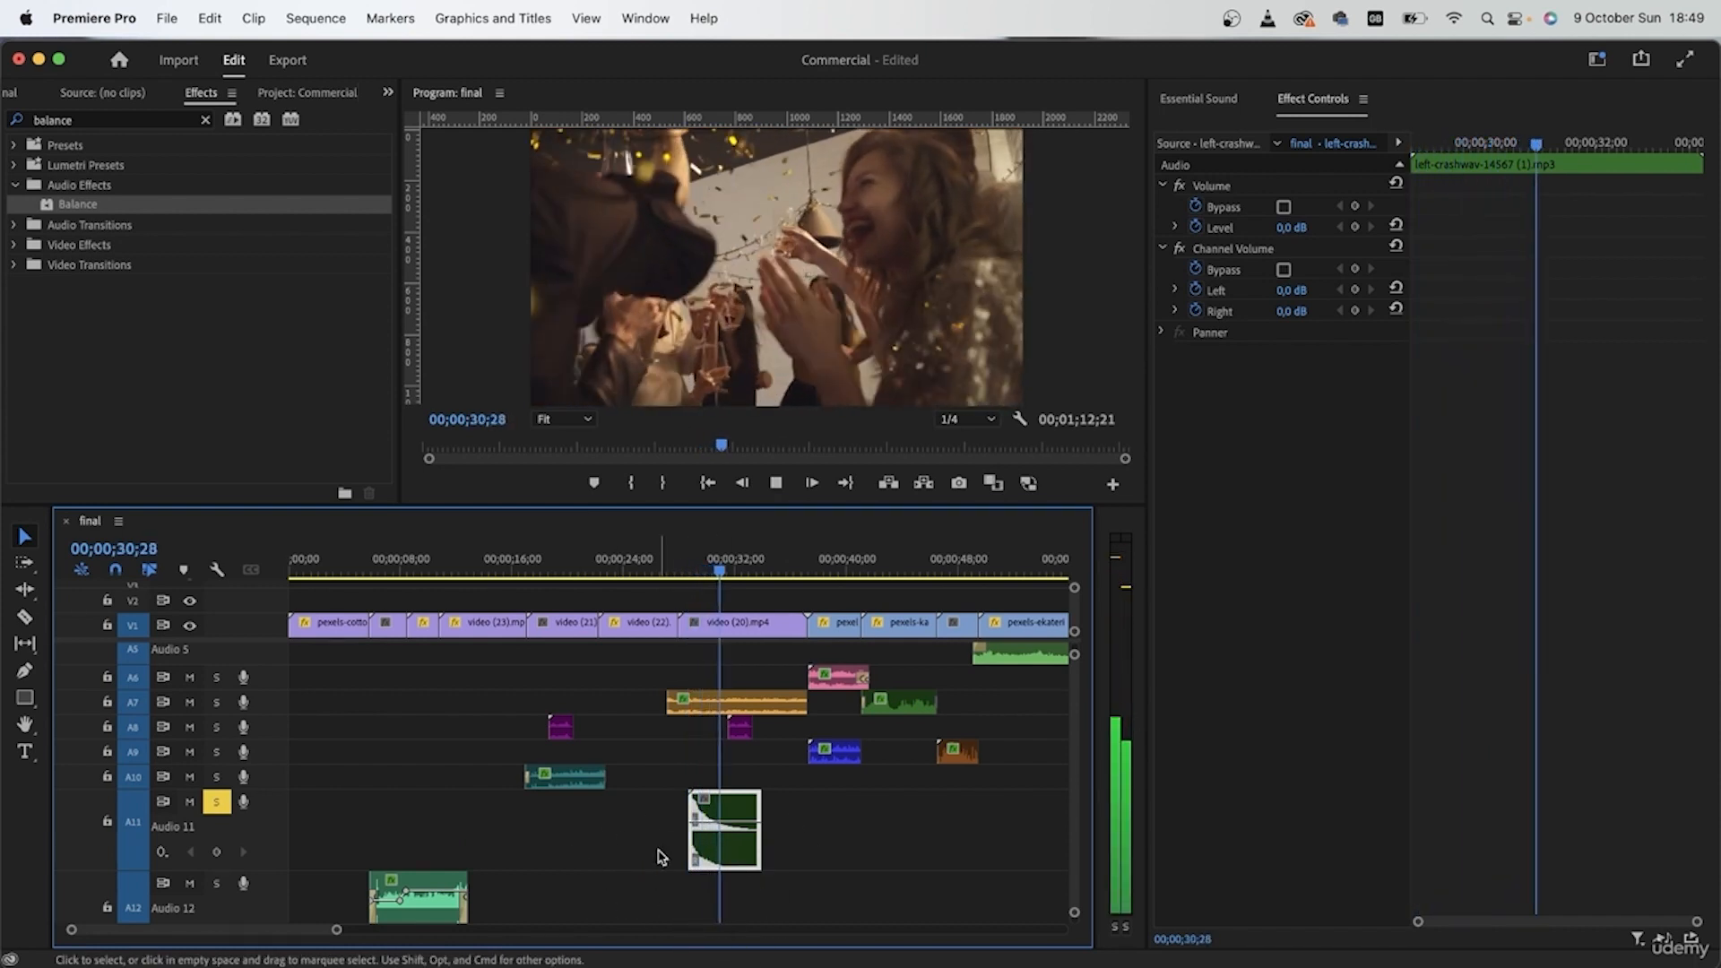
Step: Stop playback and set the speed of the left-crashwav clip on A11 to 70 %
key("space")
key("=")
key("=")
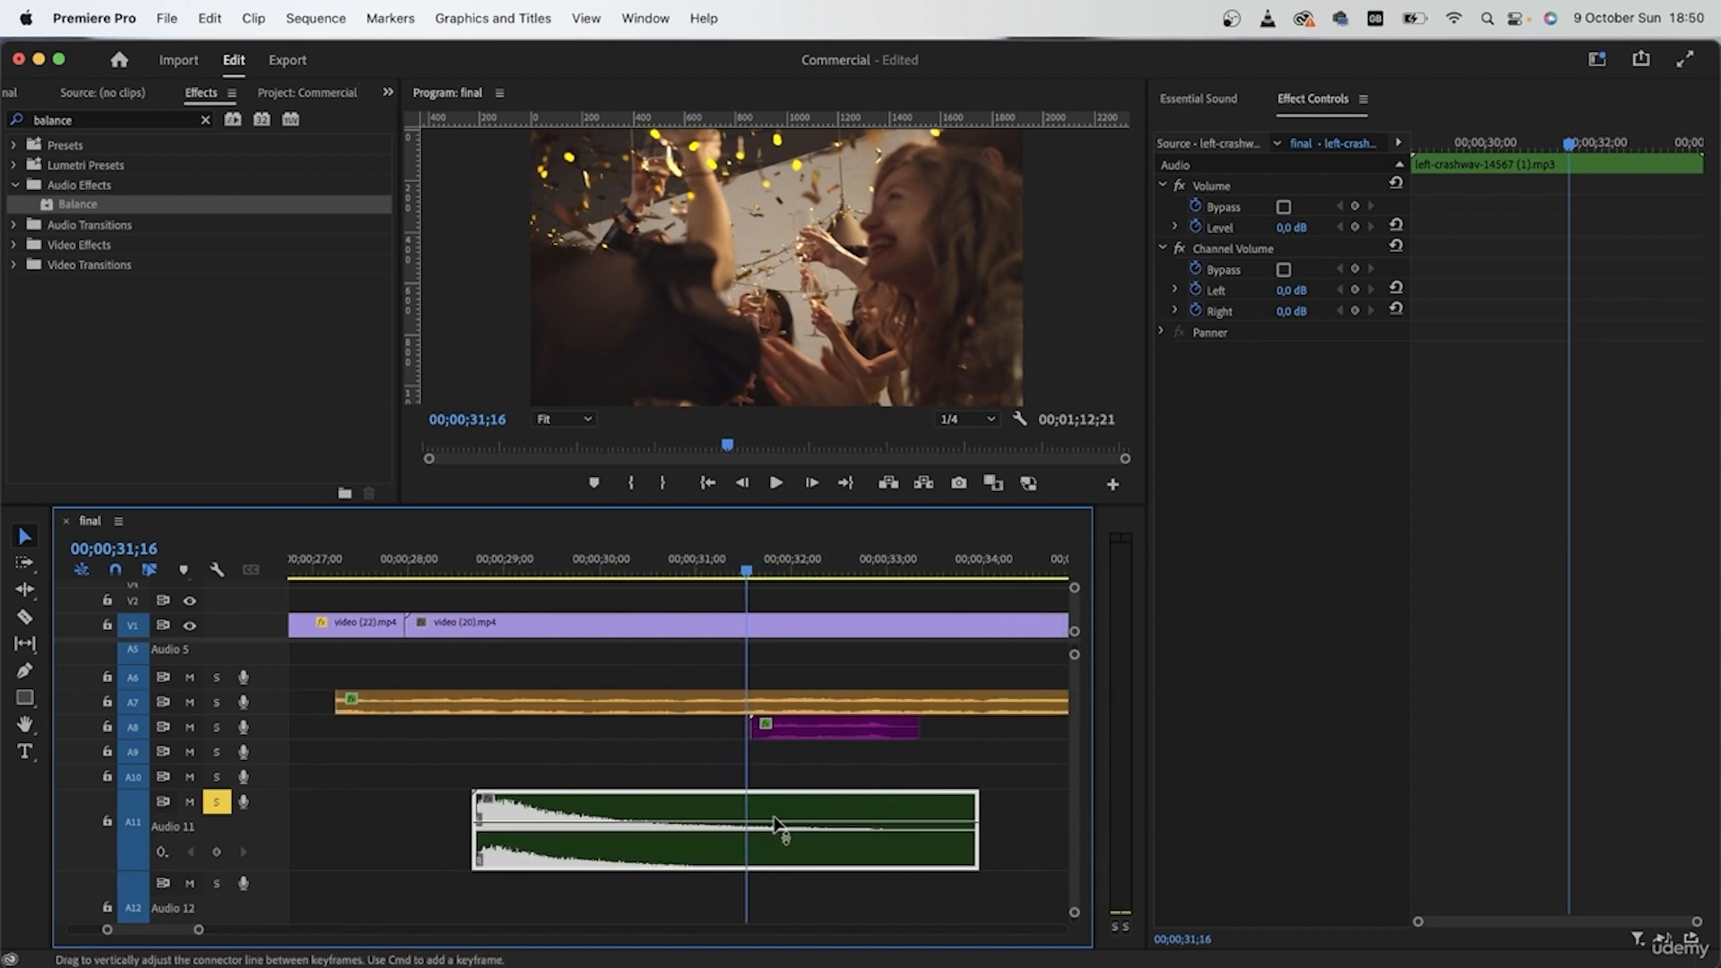
left_click(477, 823)
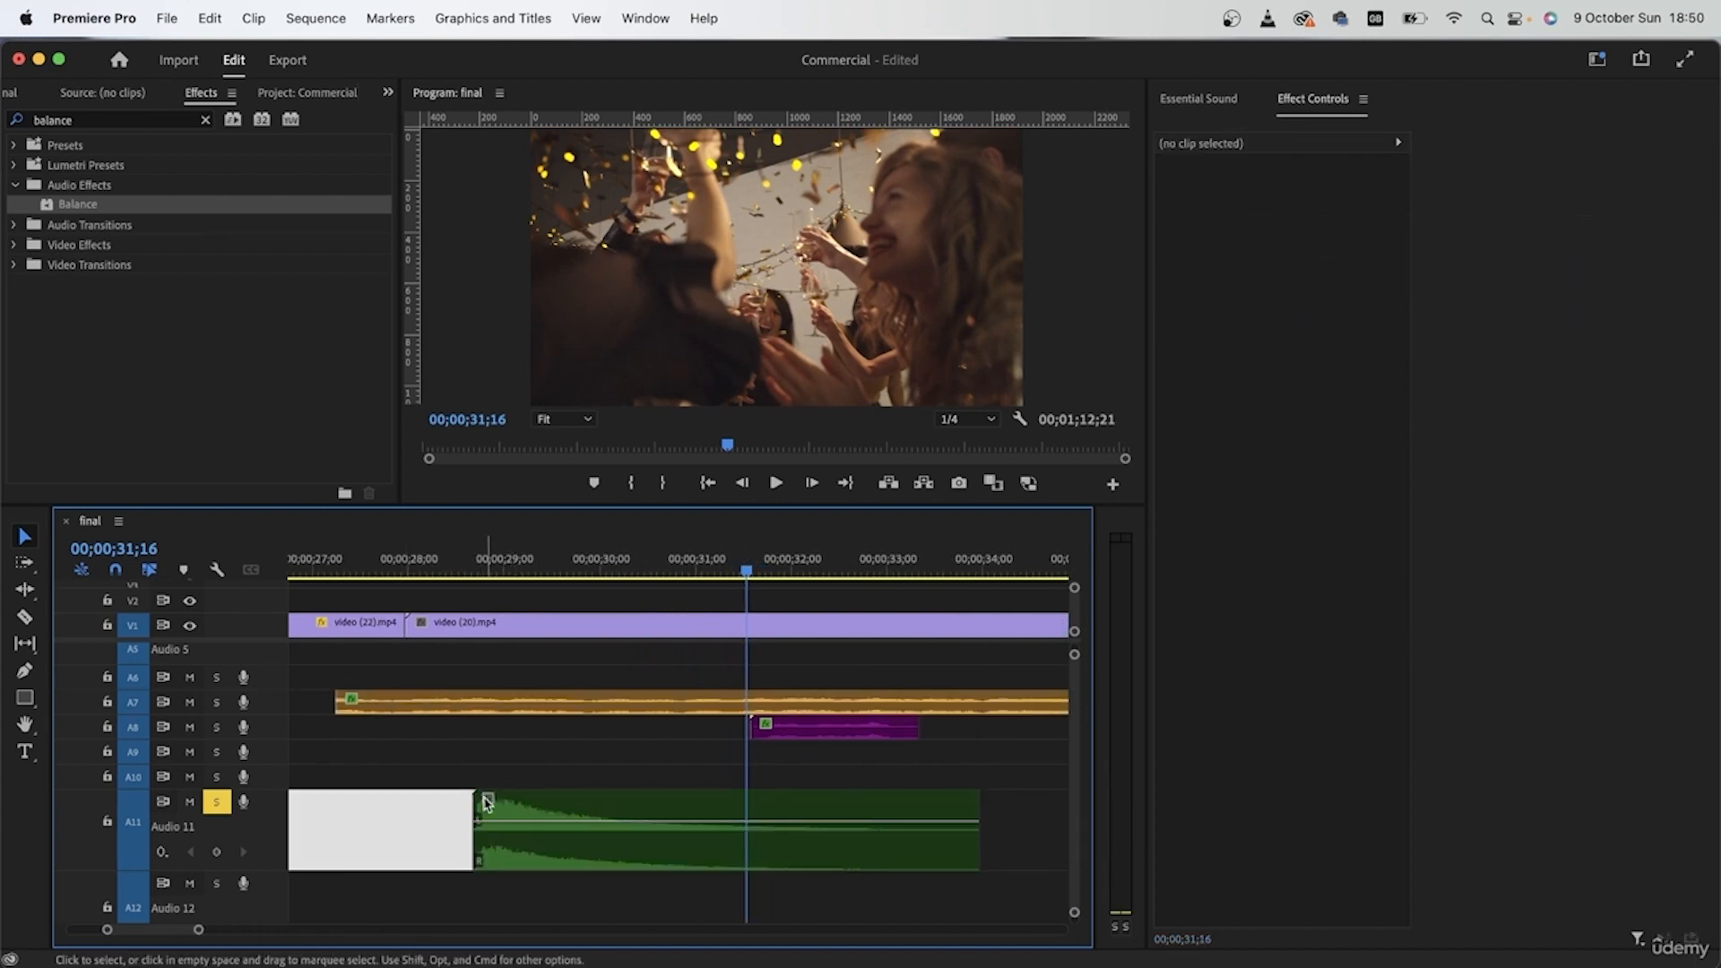
left_click(792, 843)
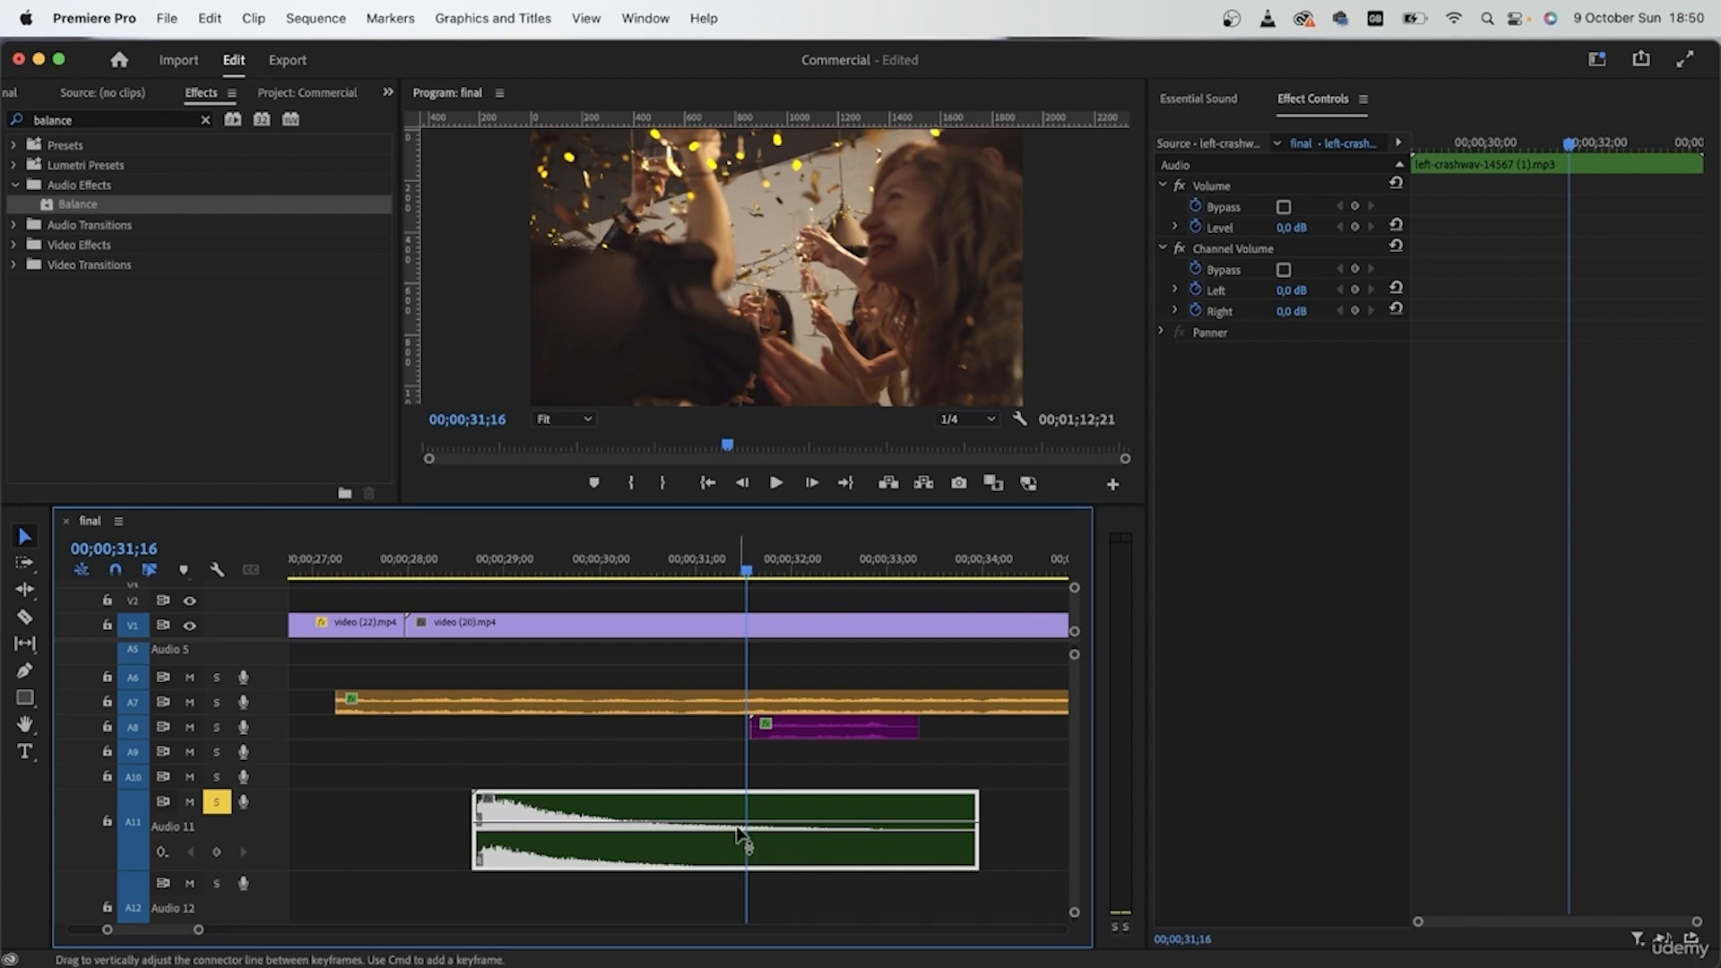
right_click(896, 825)
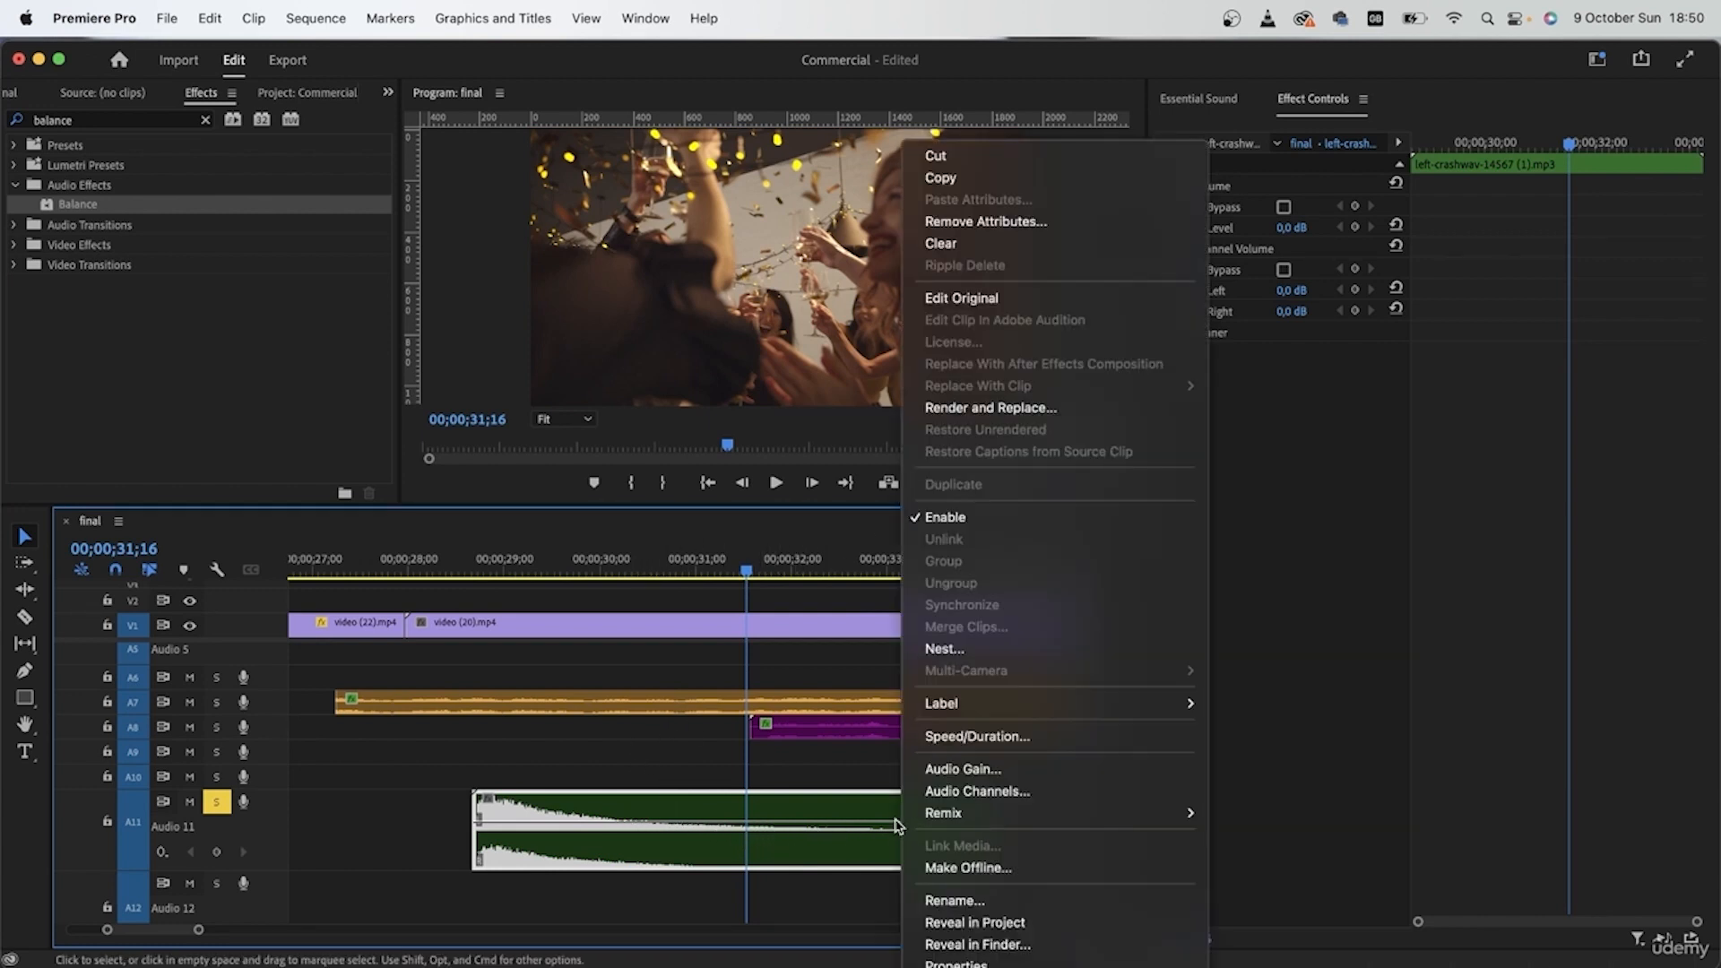
left_click(950, 733)
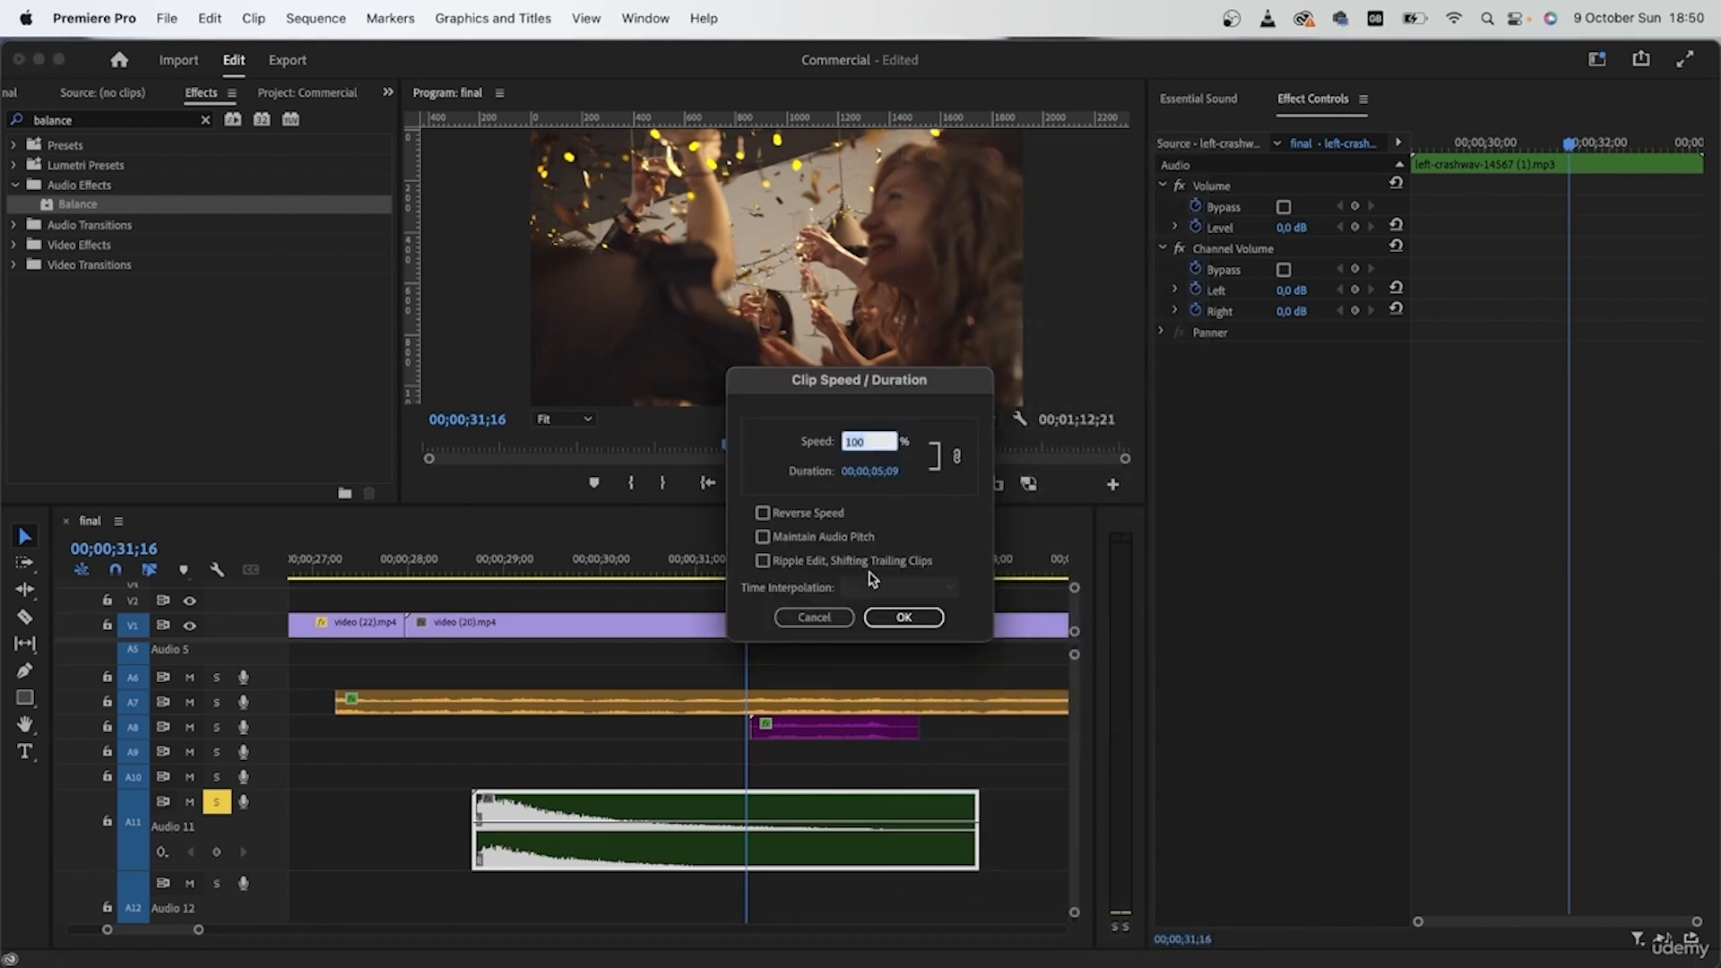
key("Return")
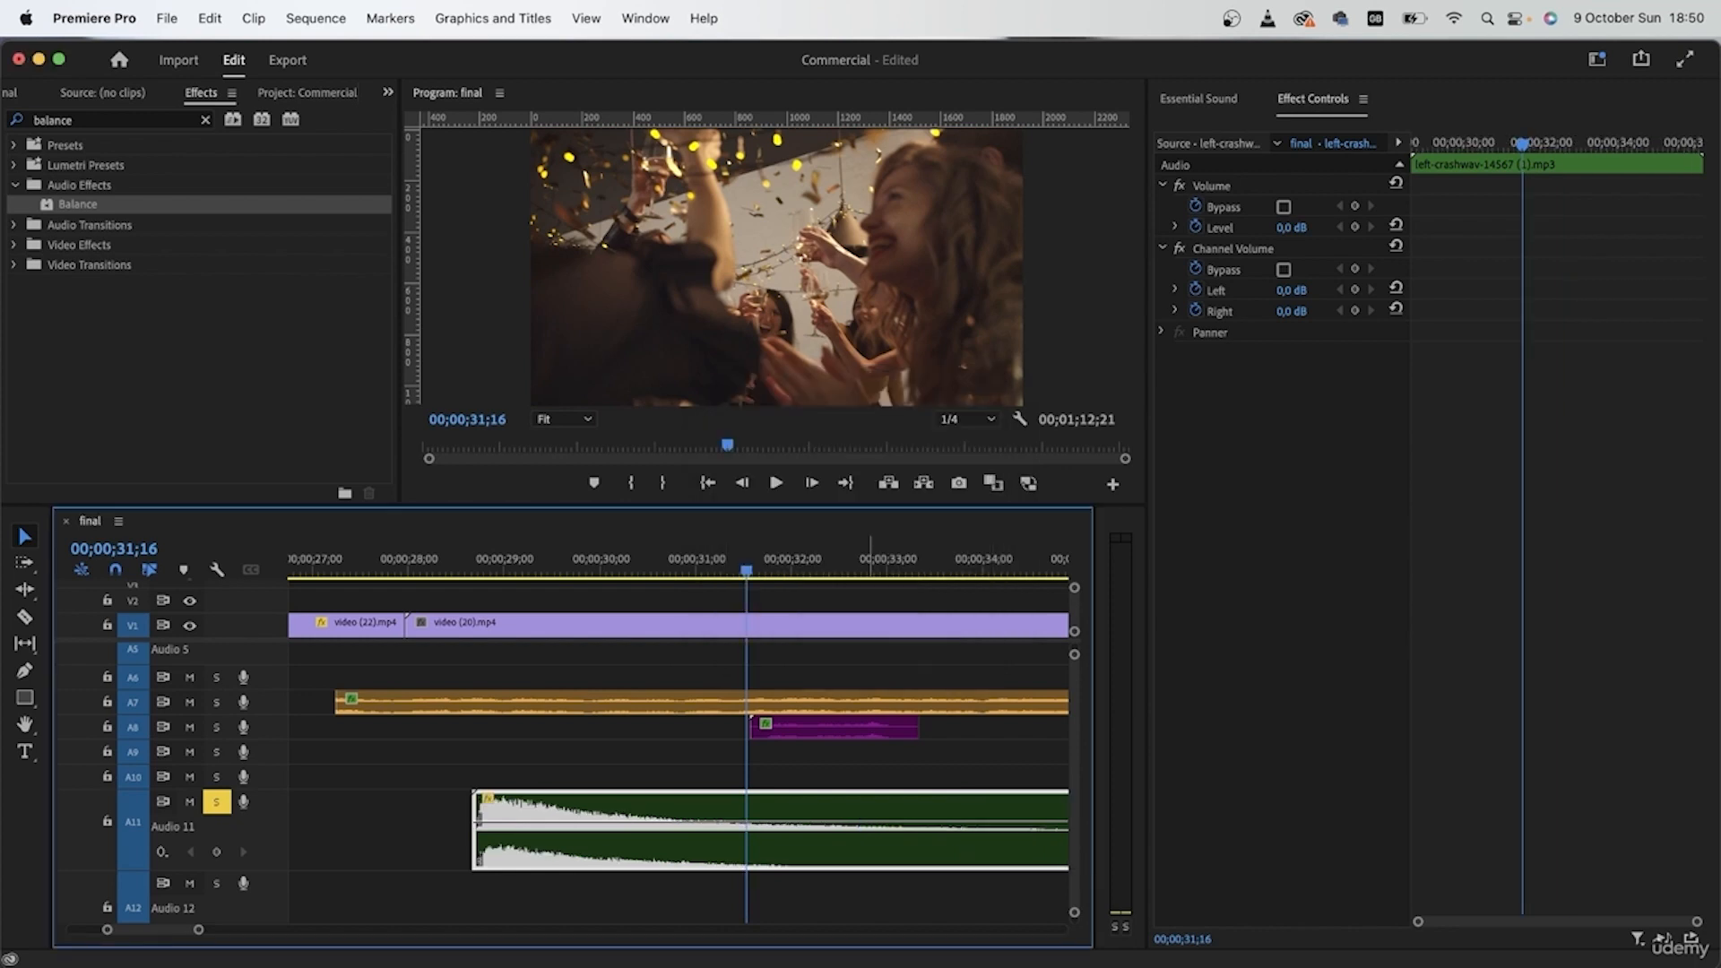
Step: Reverse the 70 % crash clip on A11 with Maintain Audio Pitch enabled, and clear the effects search
key("minus")
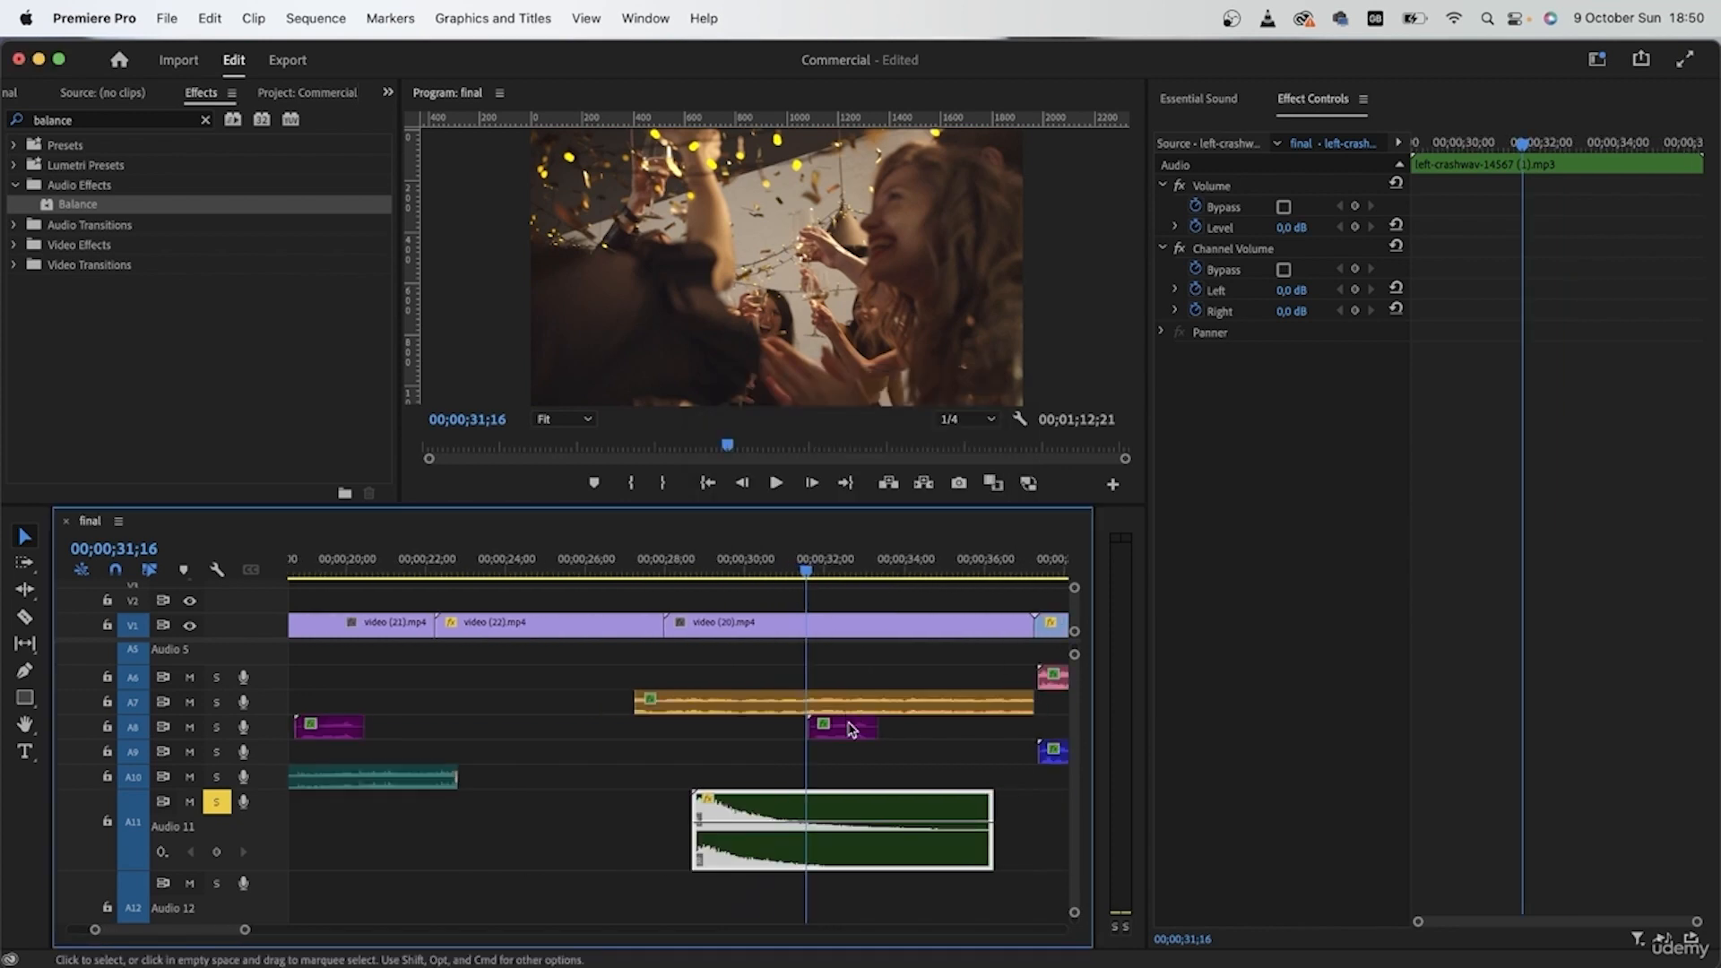
right_click(852, 811)
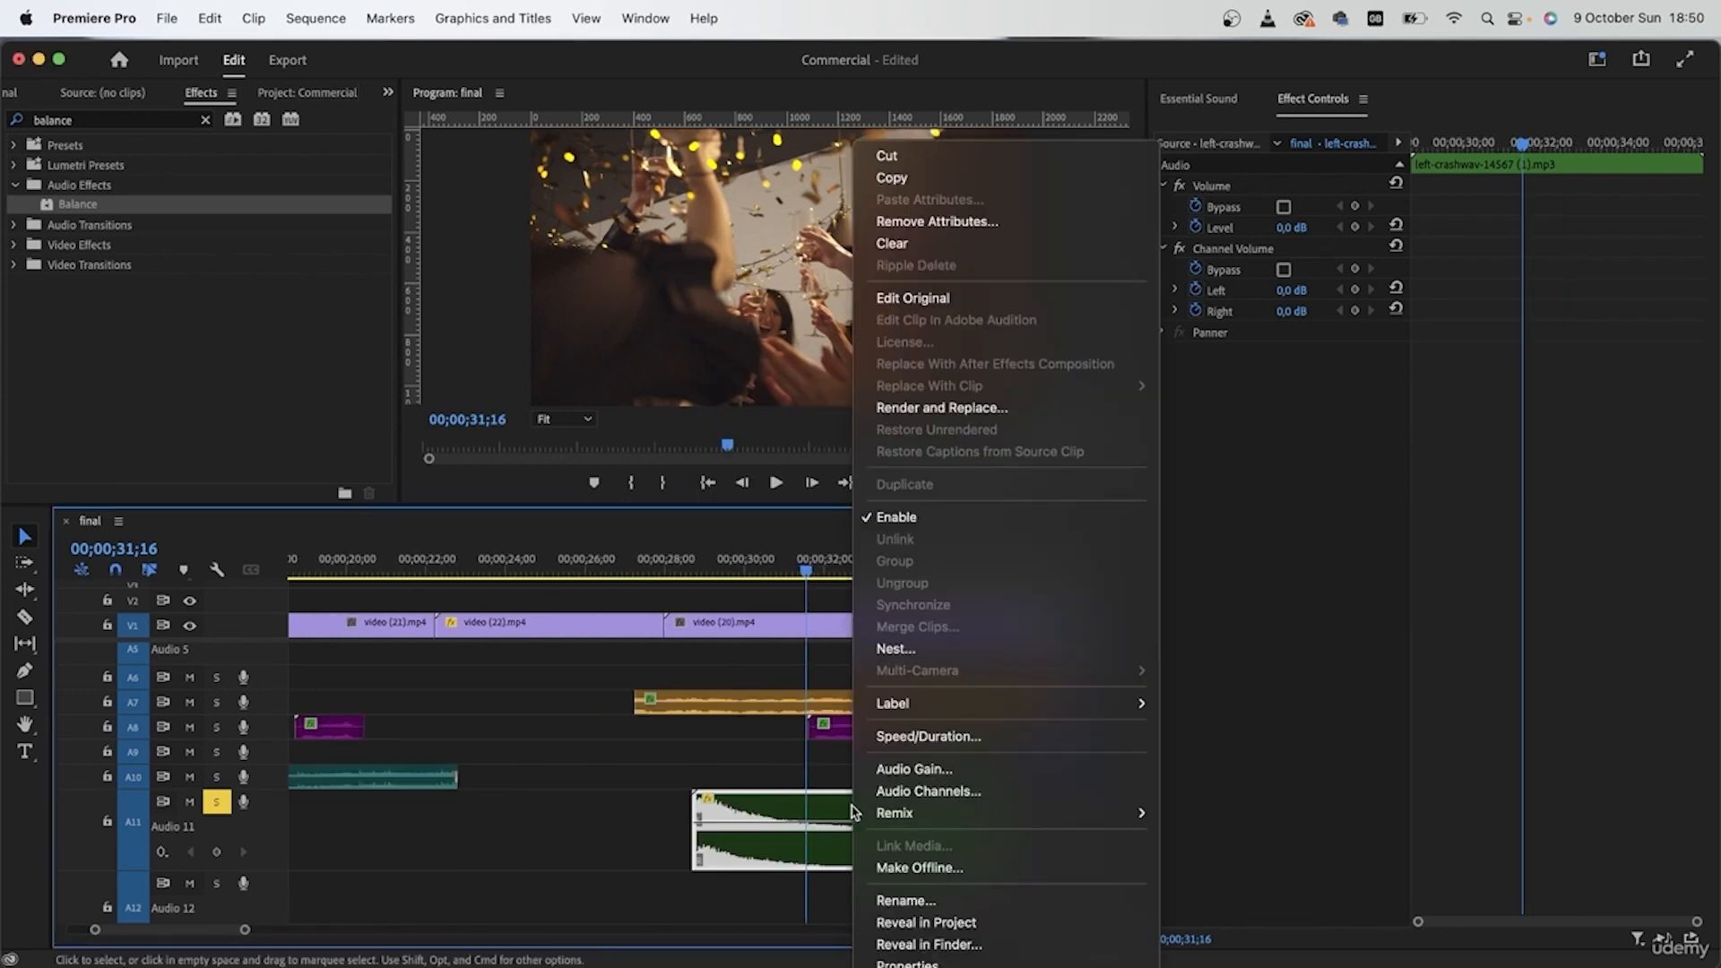
left_click(928, 737)
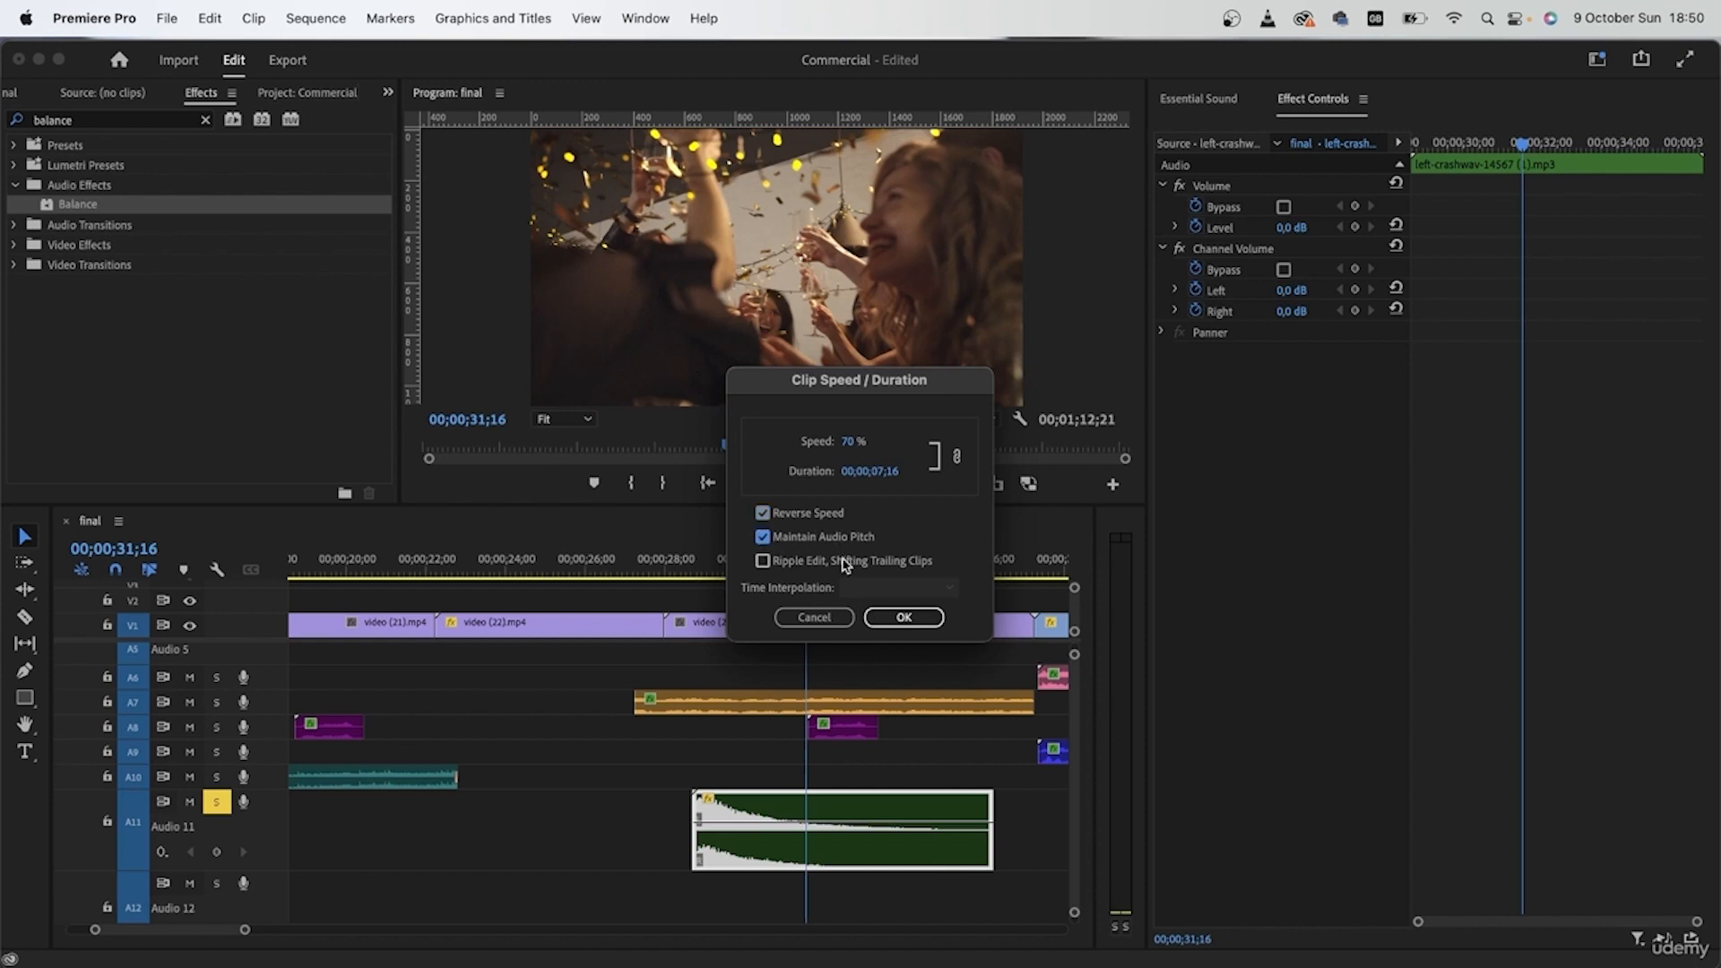
left_click(898, 616)
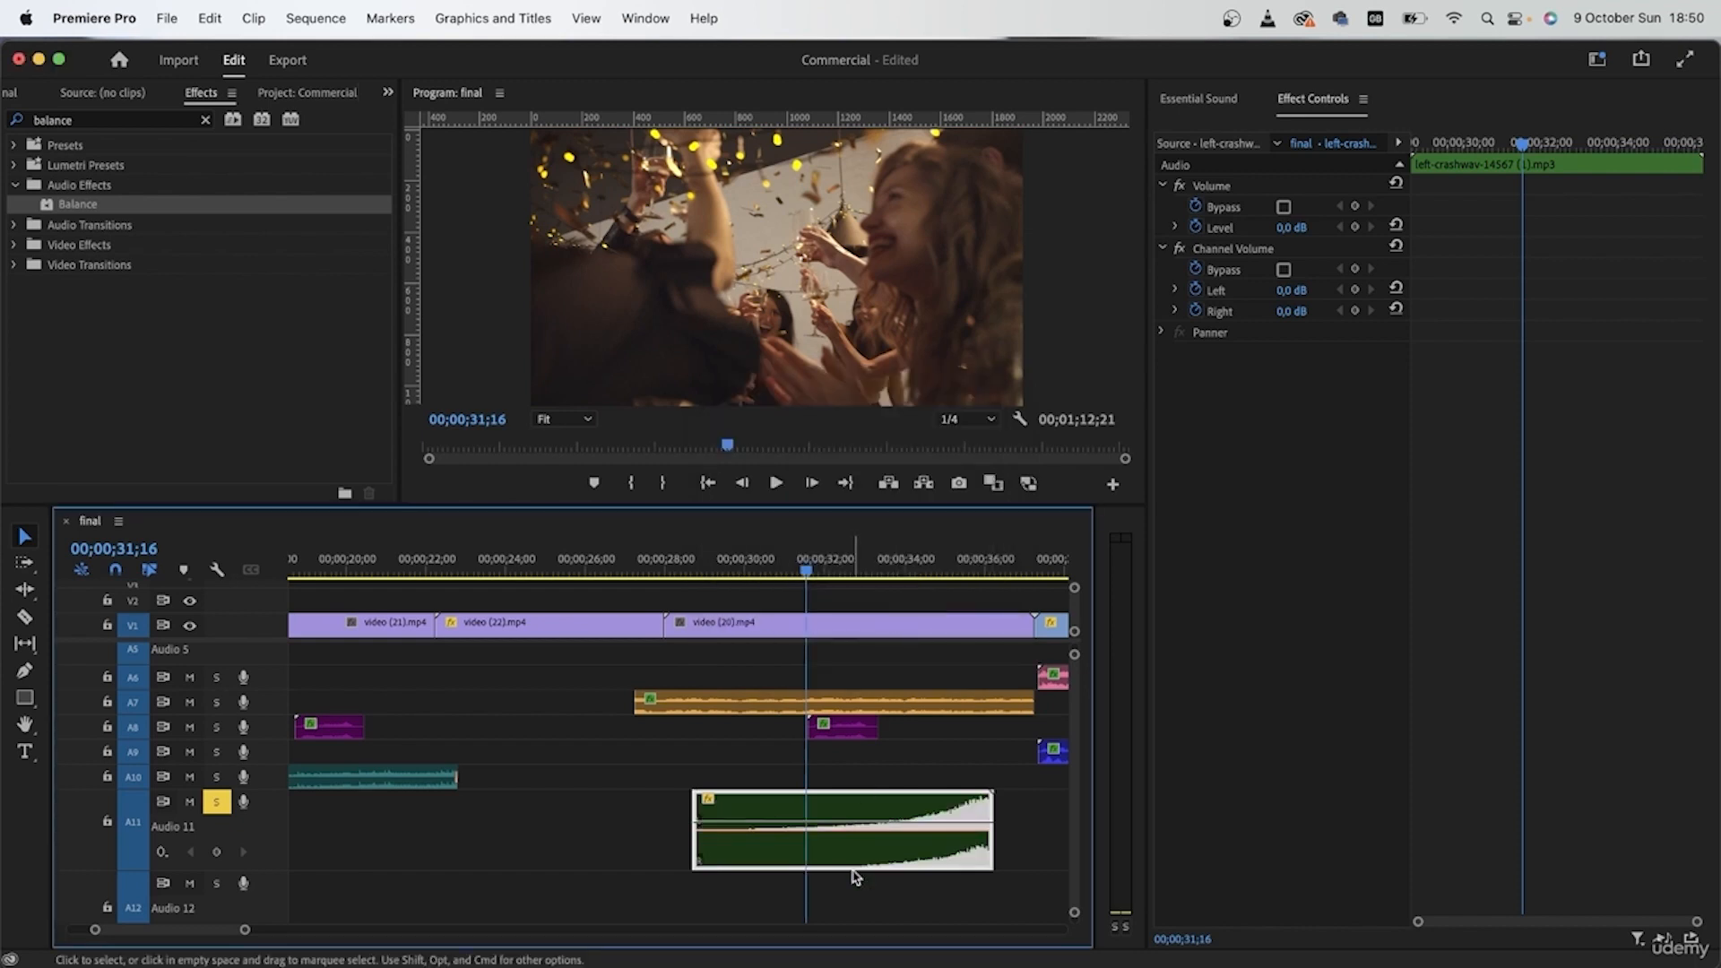
left_click(205, 126)
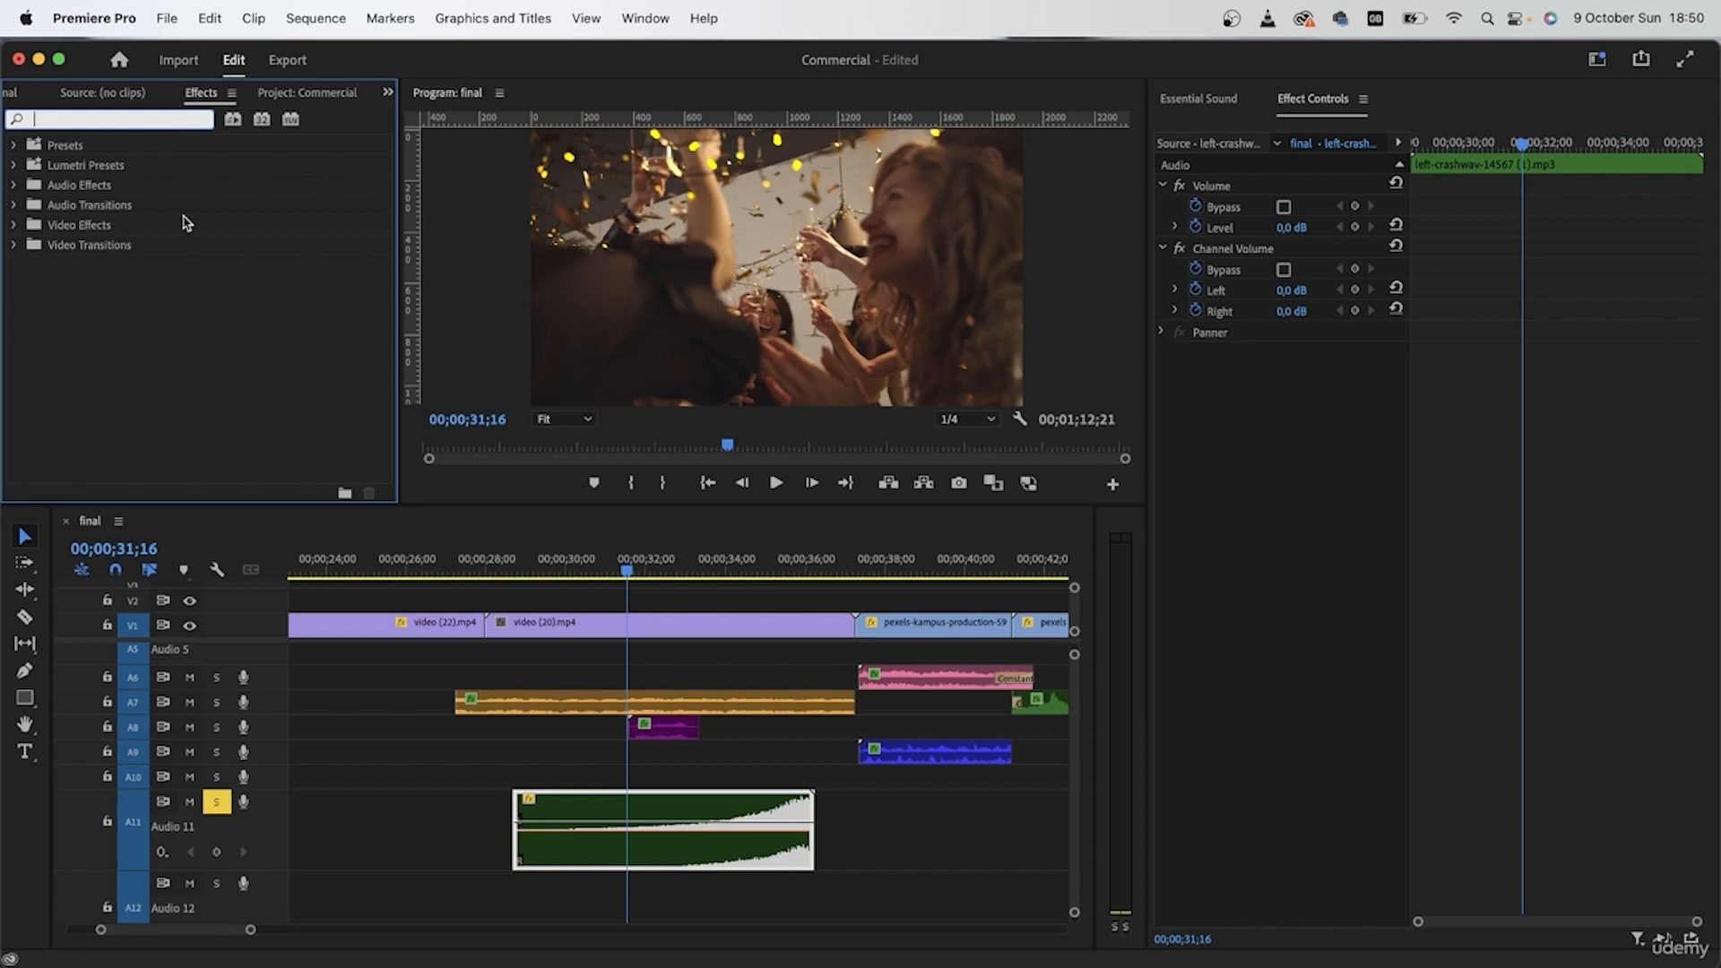
Step: Play the party shot from just before the reversed crash clip through to the clip's end
left_click(516, 565)
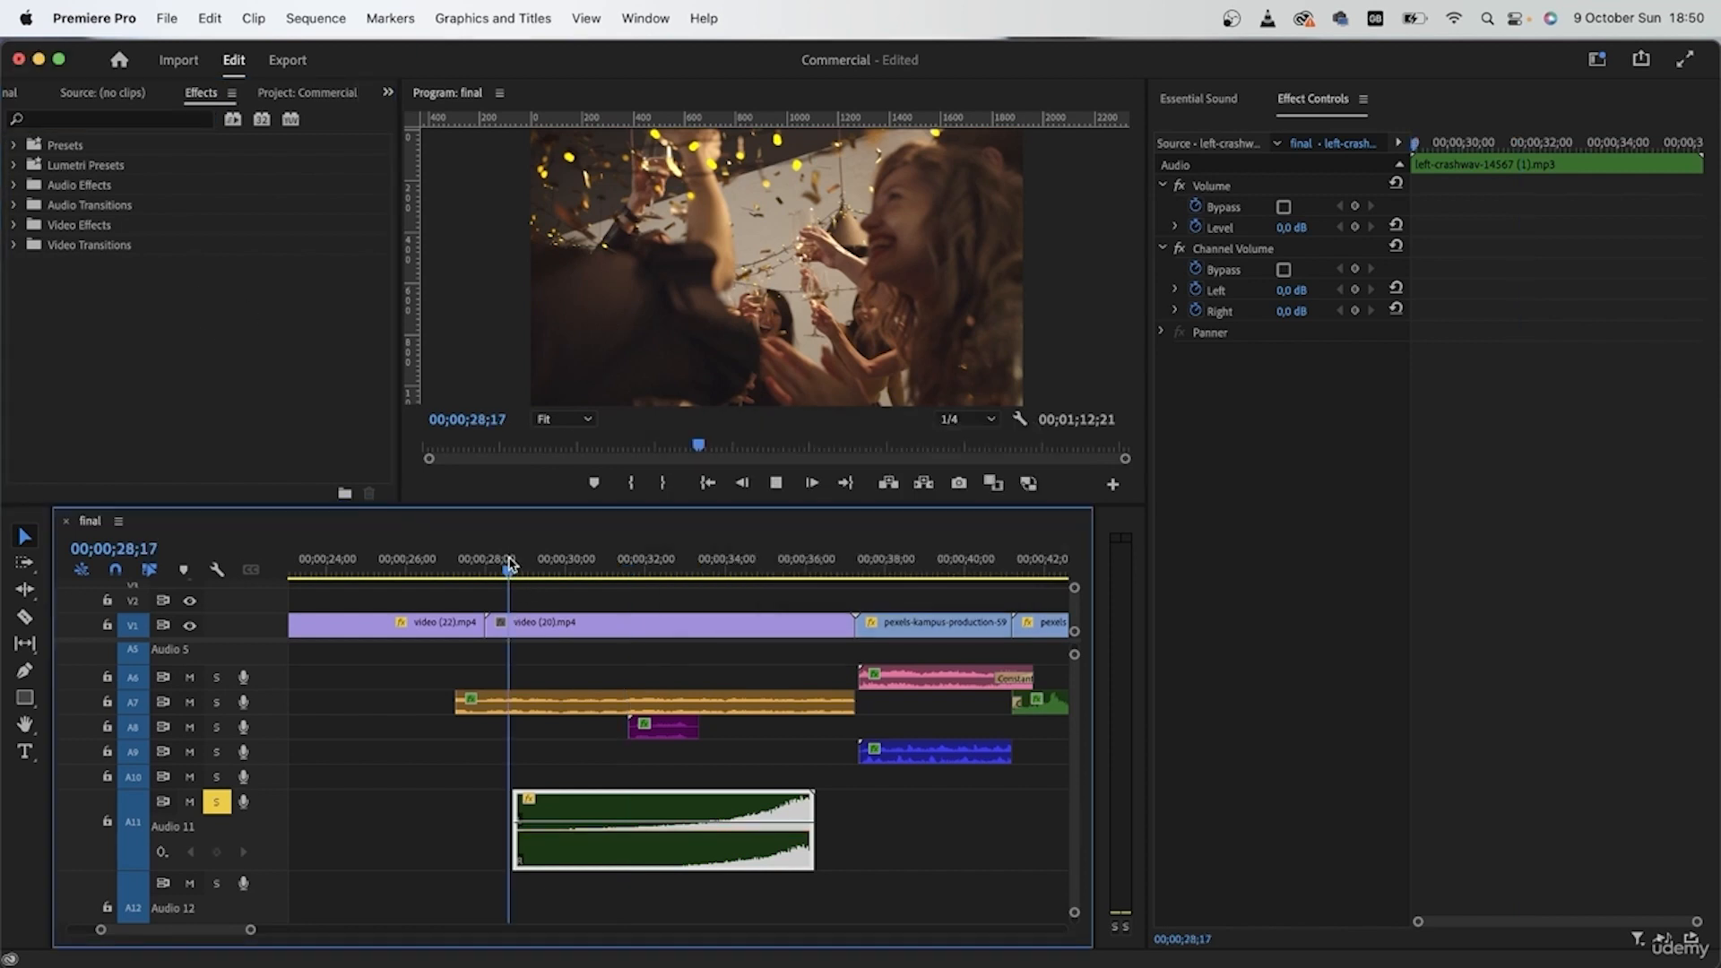
key("space")
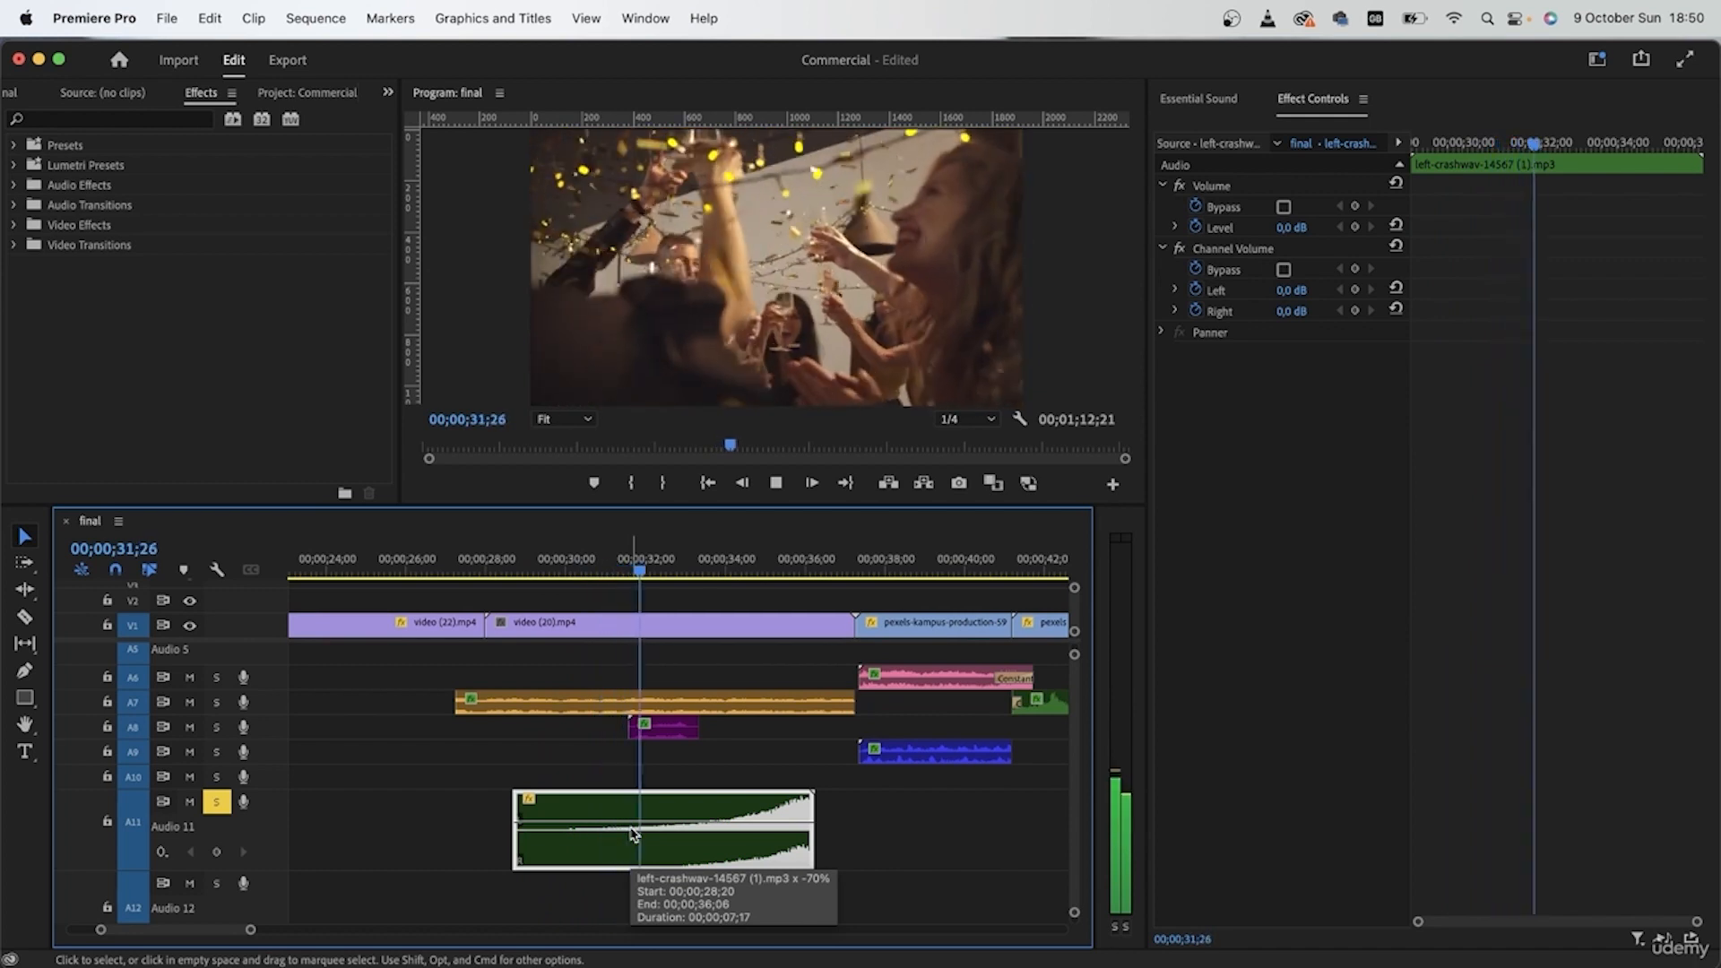
left_click(886, 818)
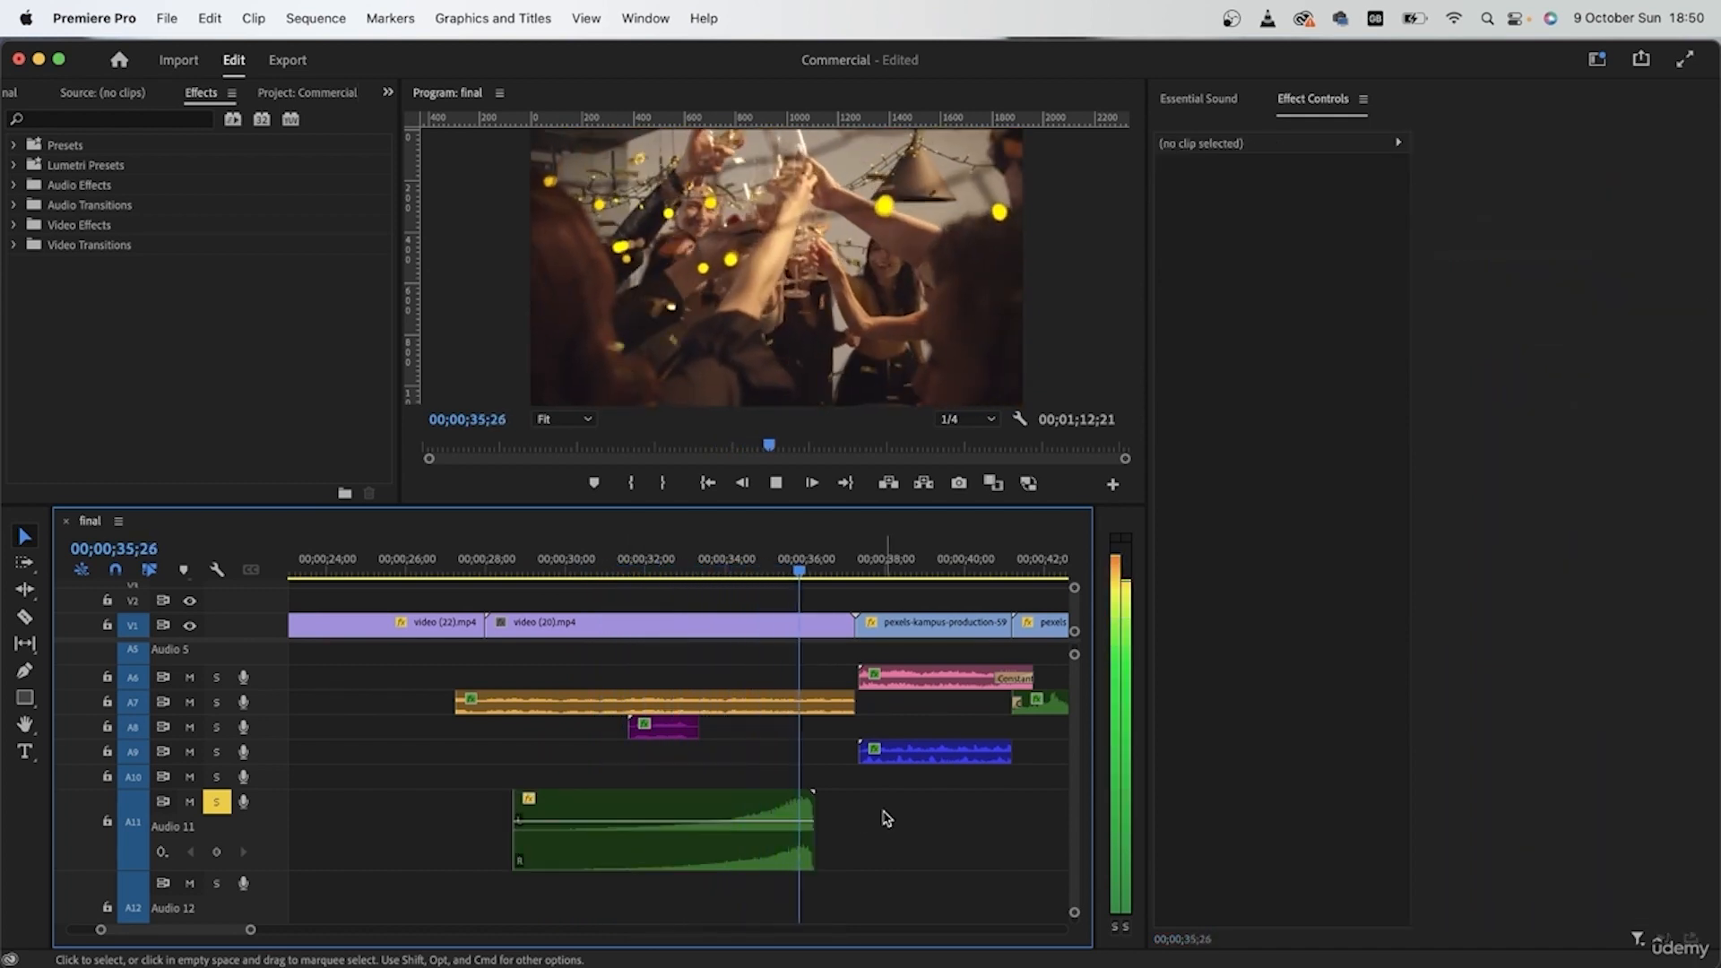
key("space")
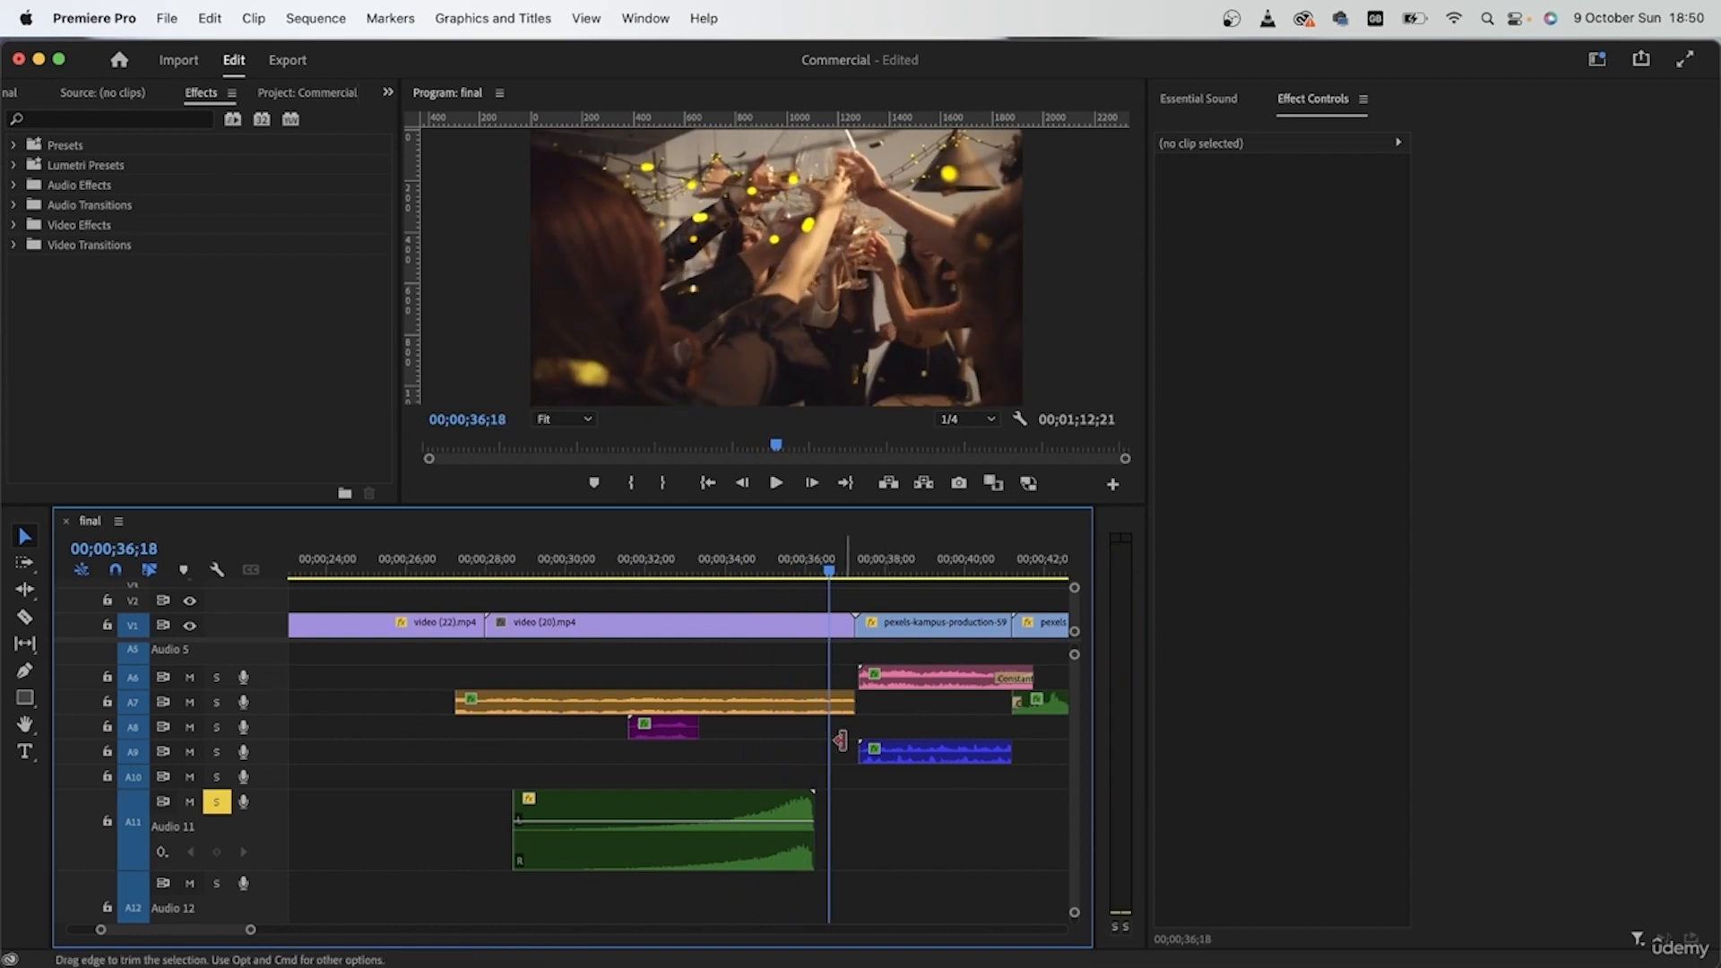
Step: Trim the silent tail off the reversed crash clip and align its end with the end of the party shot
left_click_drag(741, 806, 782, 804)
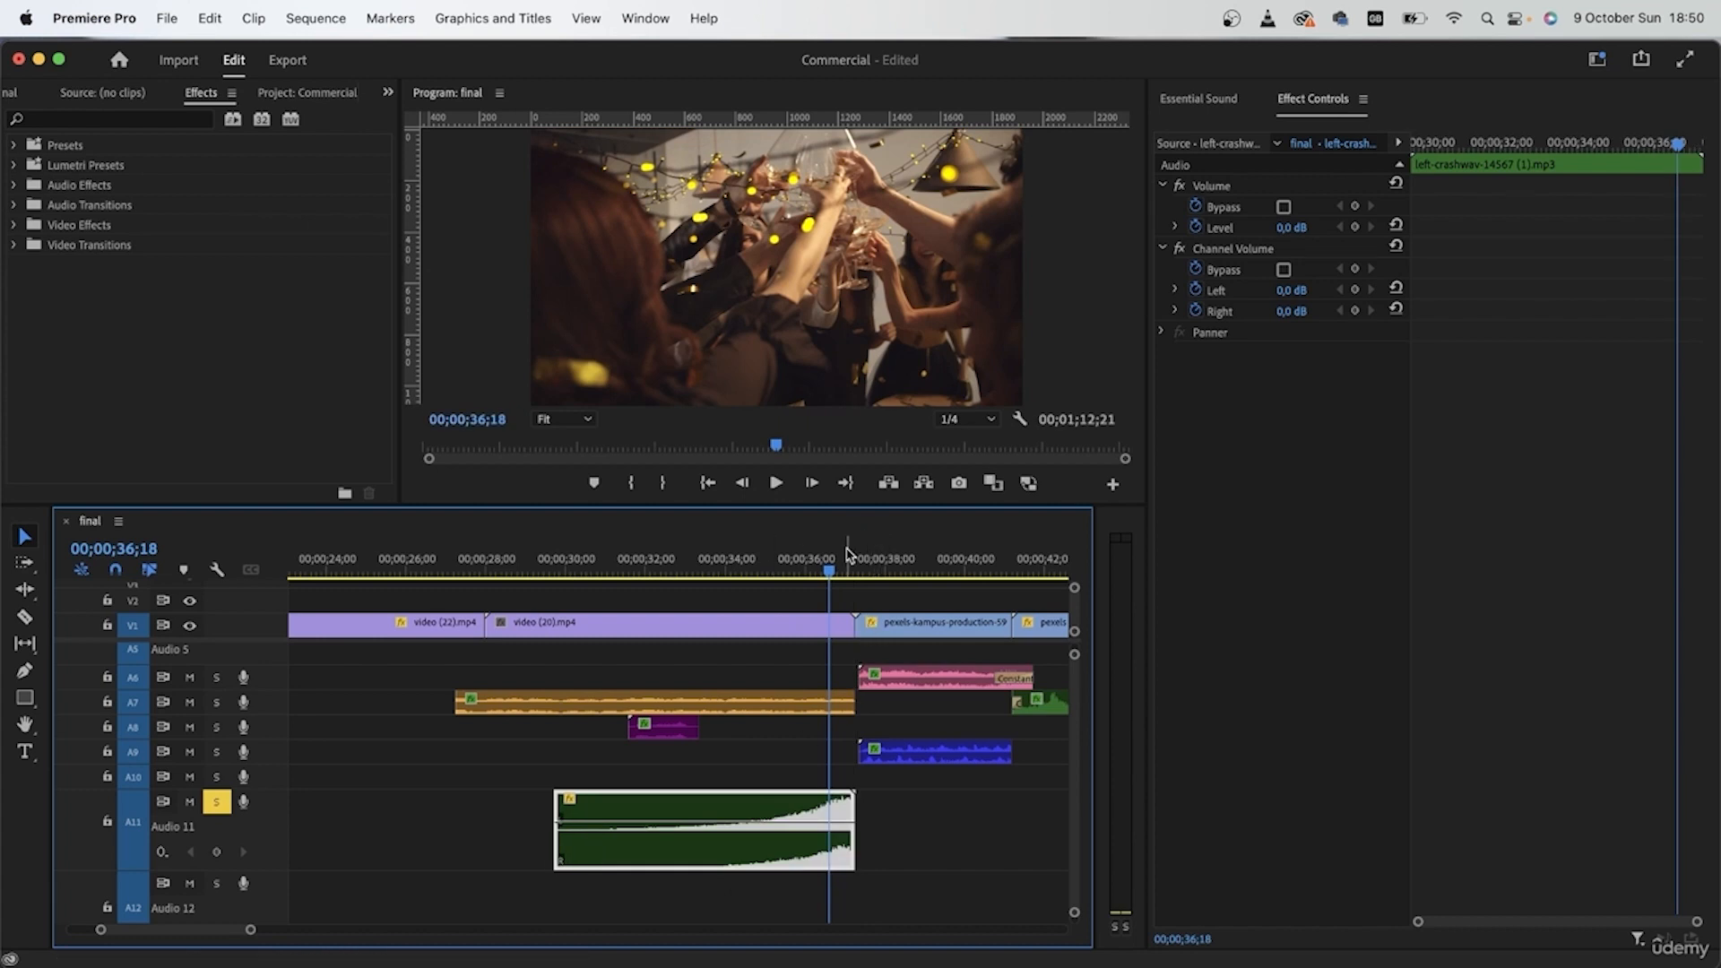
key("Down")
scroll(892, 811, "up", 5)
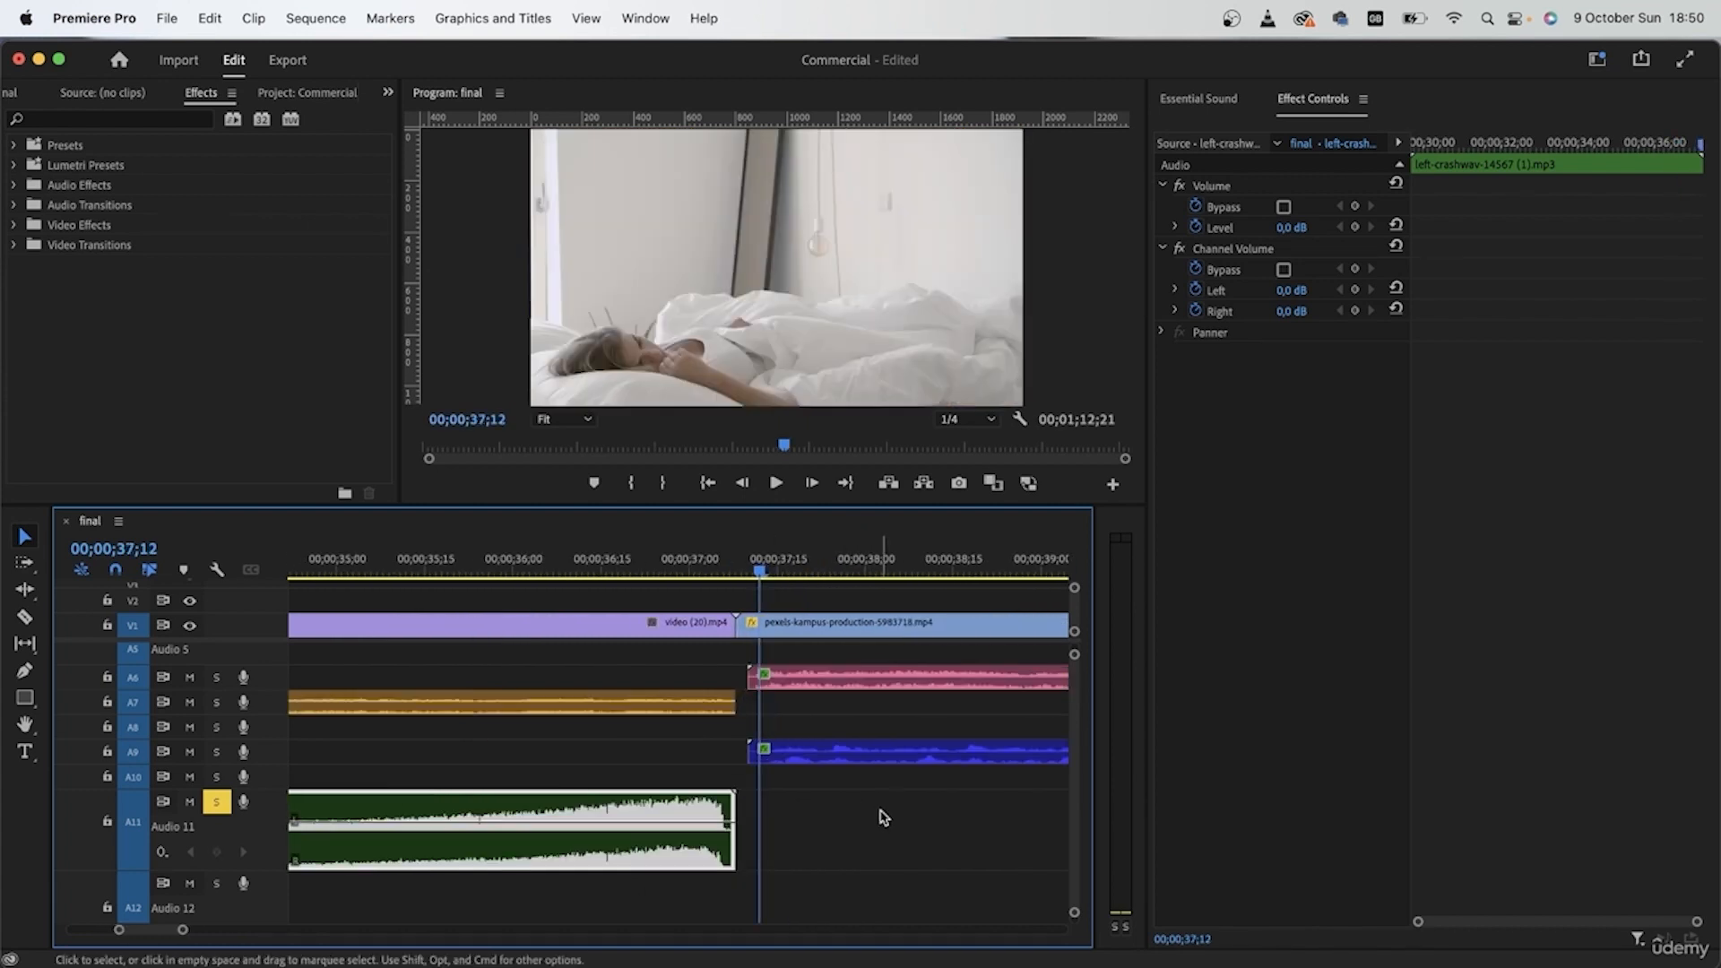
left_click(773, 845)
scroll(718, 831, "up", 3)
left_click(763, 832)
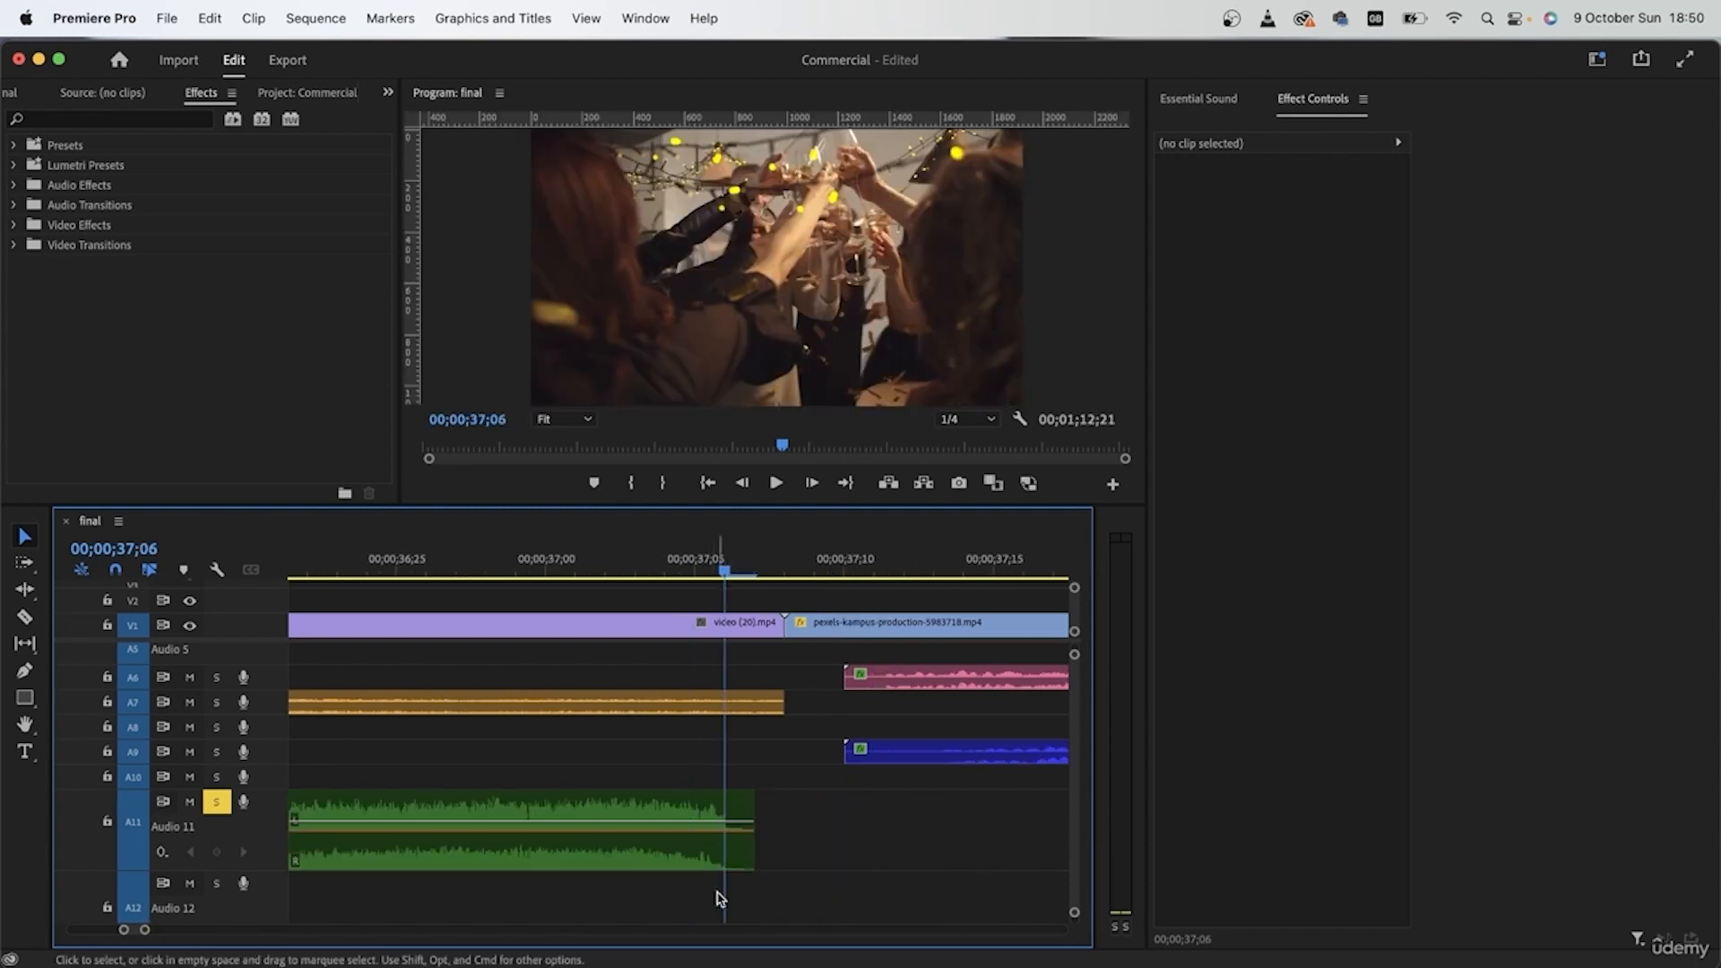
left_click_drag(754, 847, 688, 843)
left_click(700, 849)
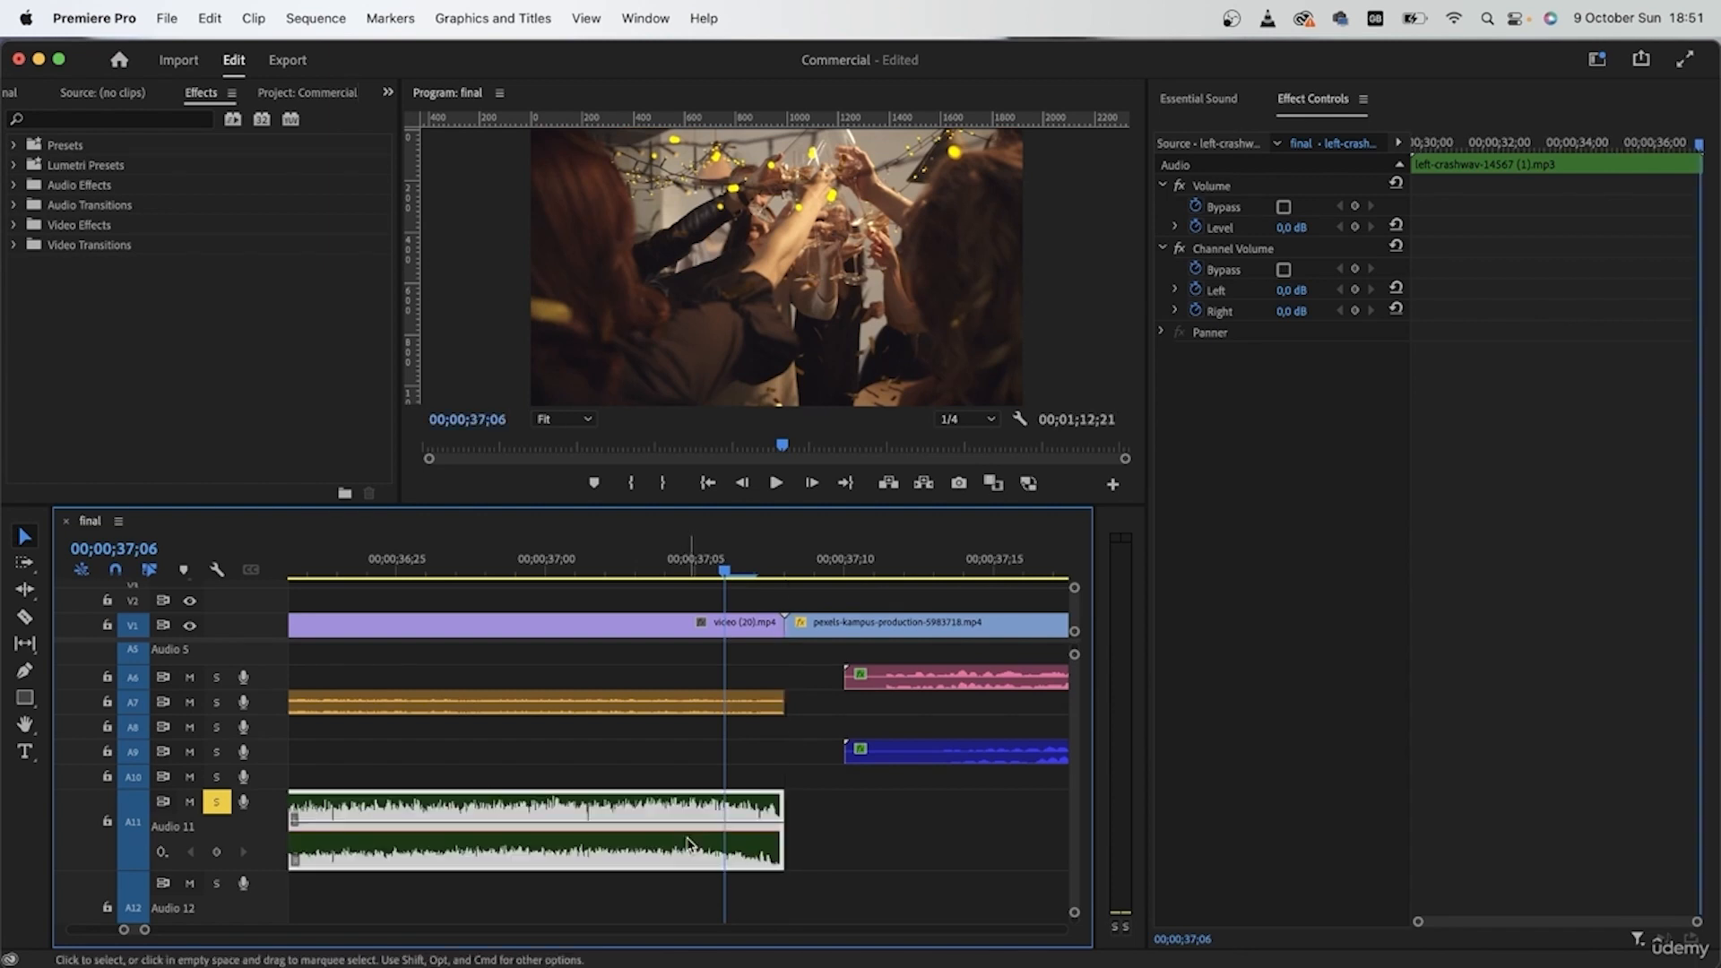
Step: Play the party shot again from near its start to check the crash clip's build-up into the bedroom shot
left_click(659, 570)
scroll(689, 738, "down", 5)
scroll(692, 751, "left", 4)
scroll(692, 751, "up", 1)
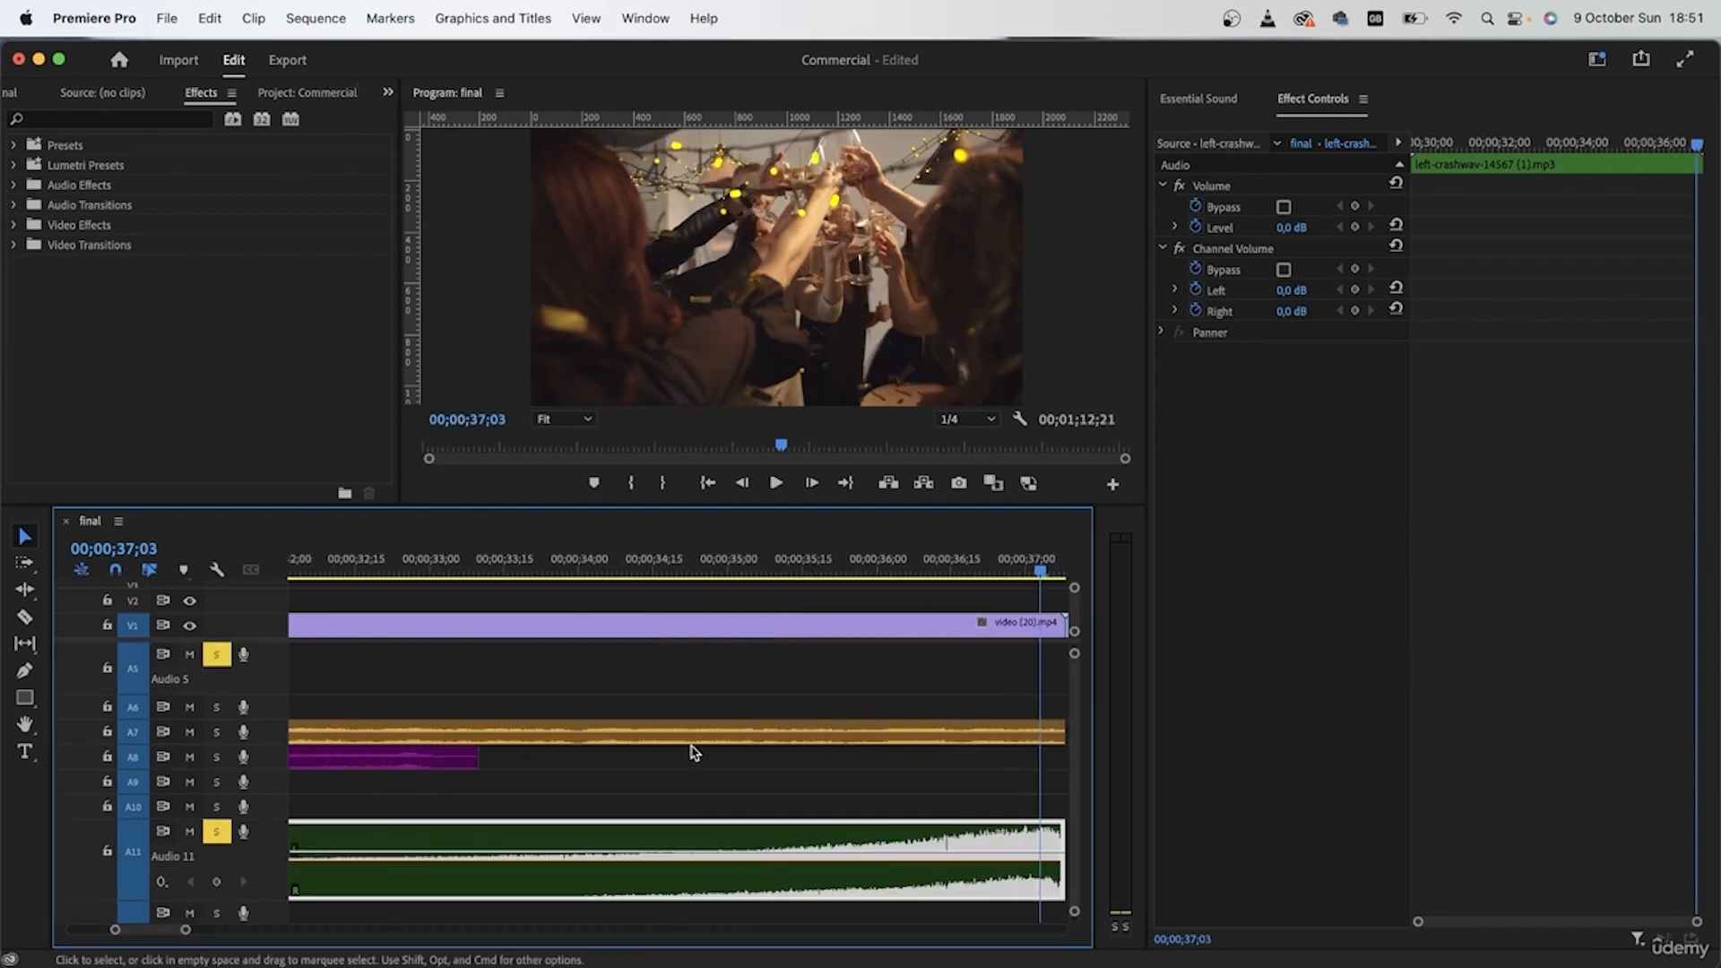
scroll(693, 753, "down", 3)
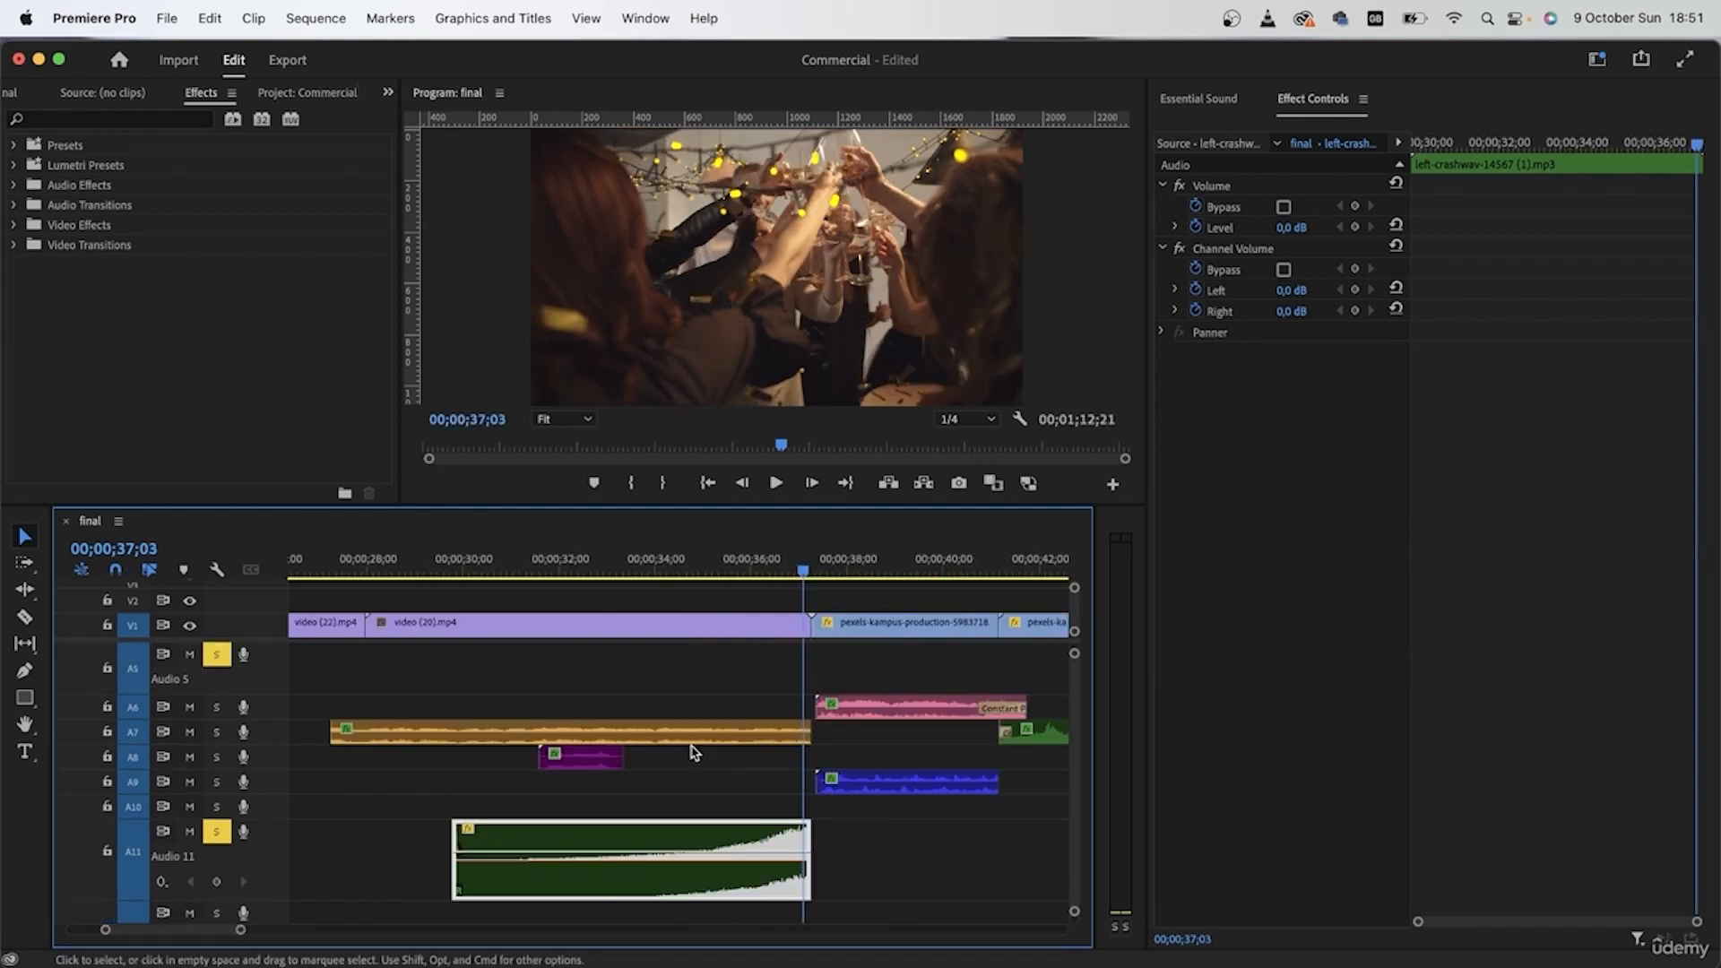
left_click(392, 556)
key("space")
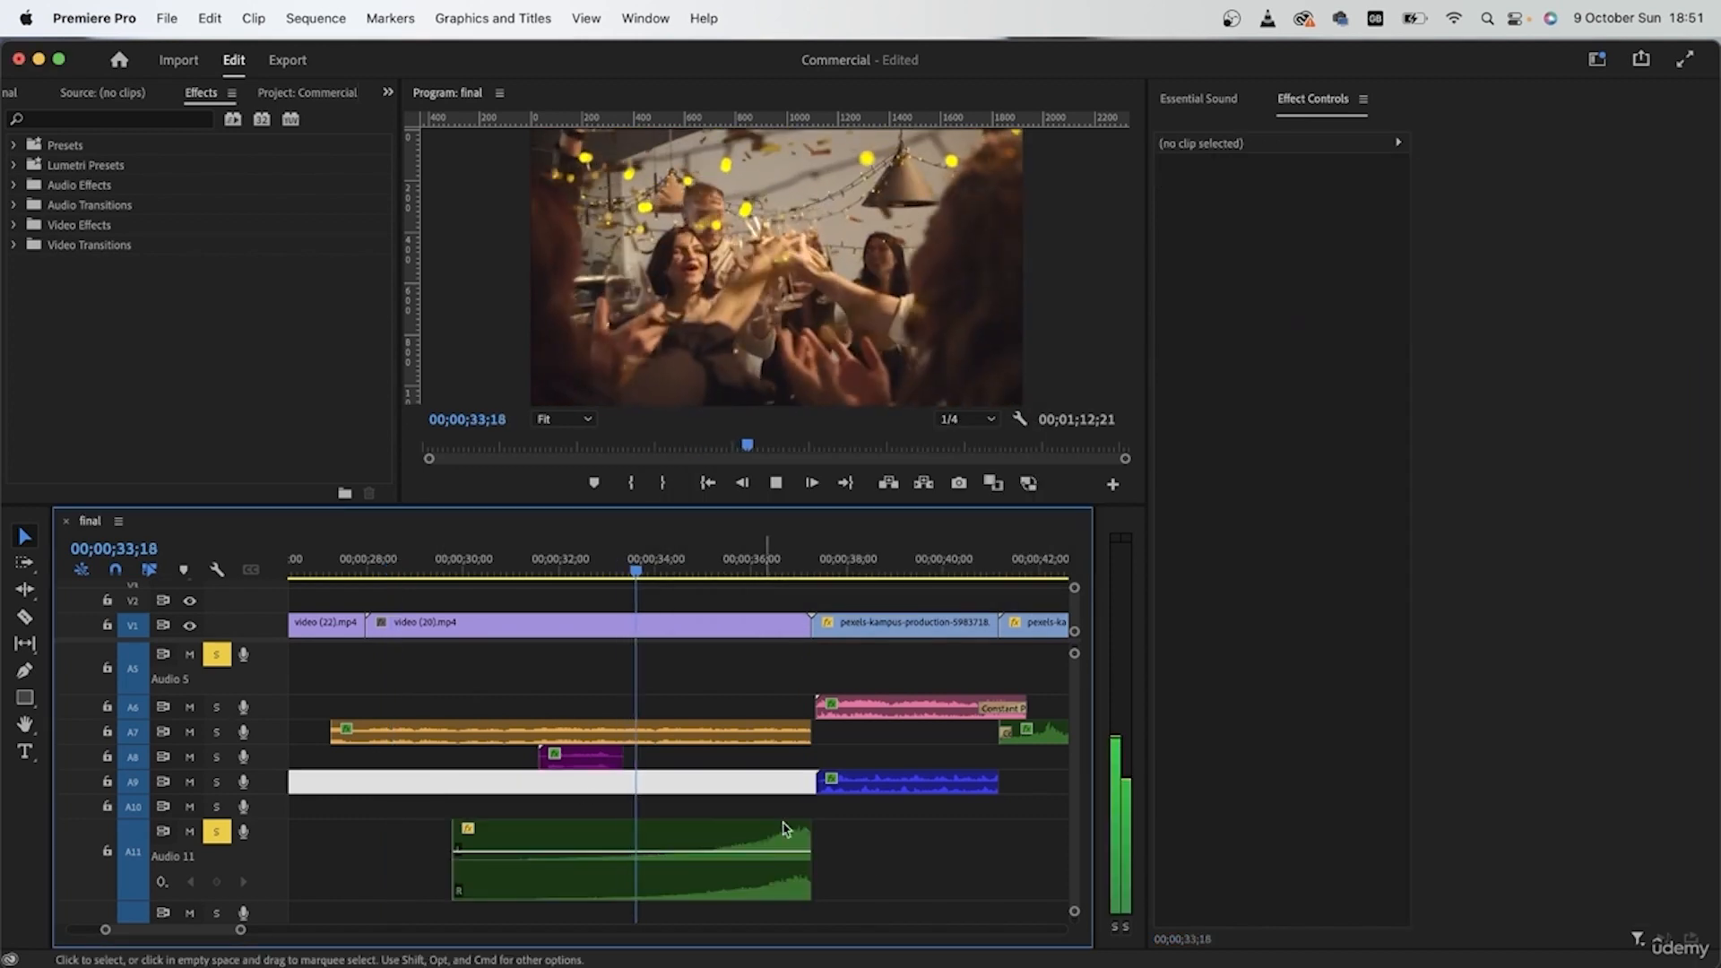
left_click(891, 873)
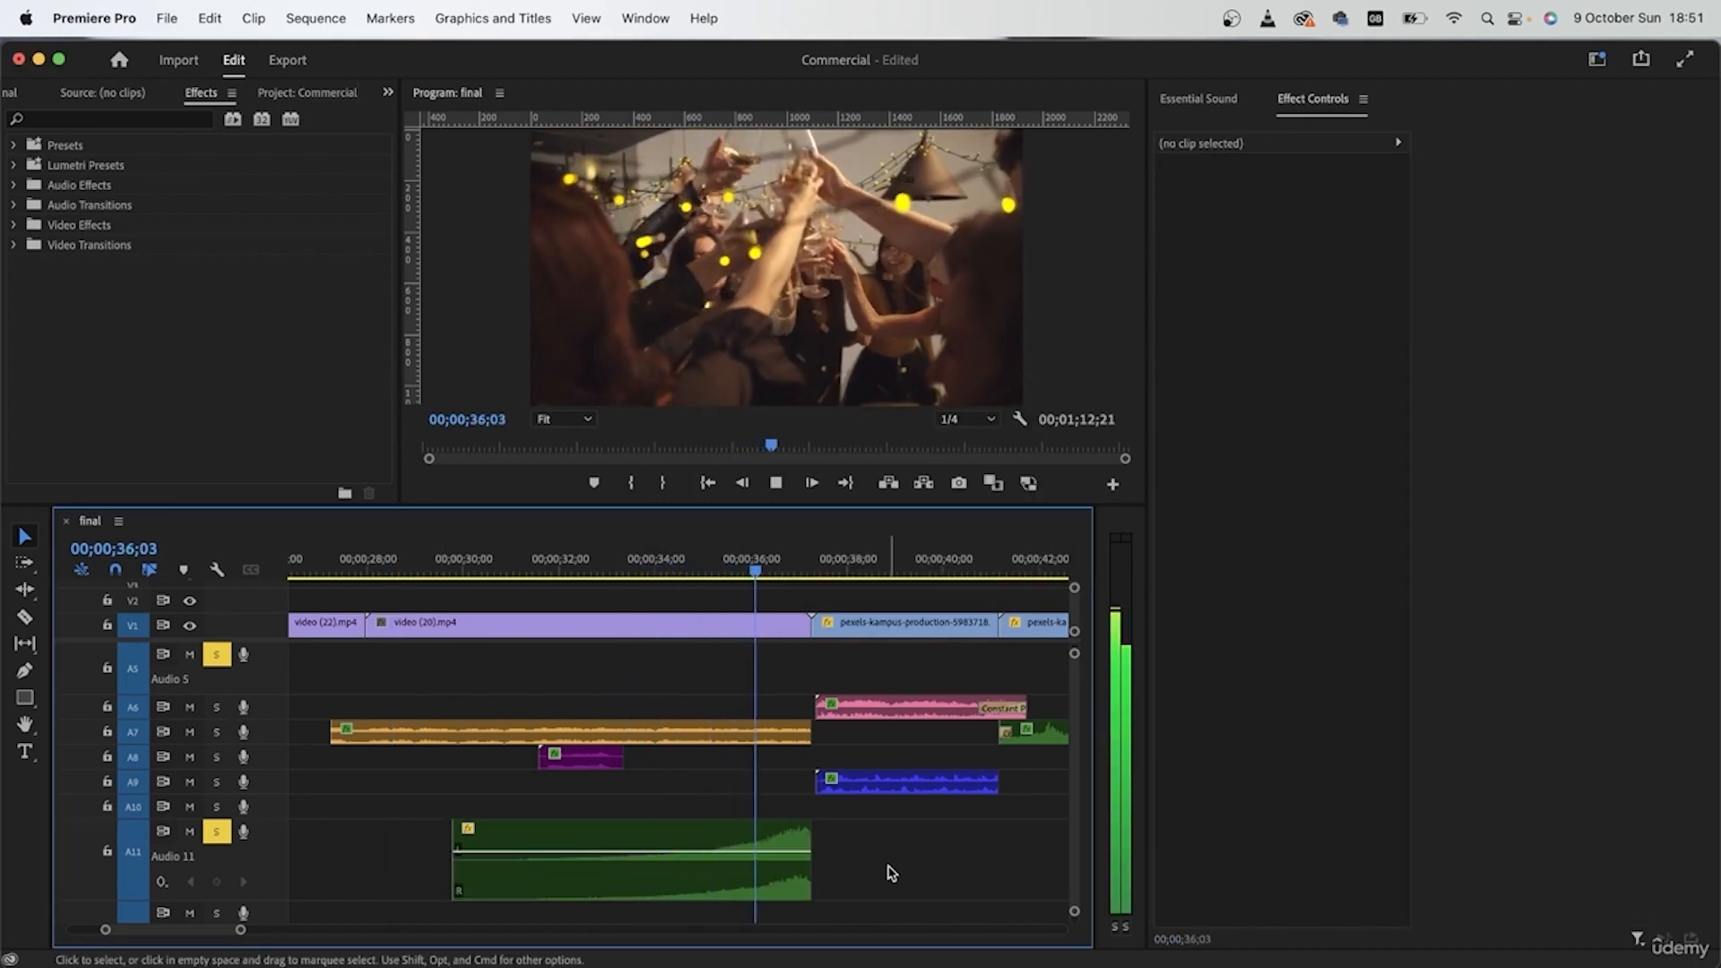
key("space")
Step: Turn off solo on tracks A5 and A11 so the crash clip can be heard in the full mix
left_click(538, 860)
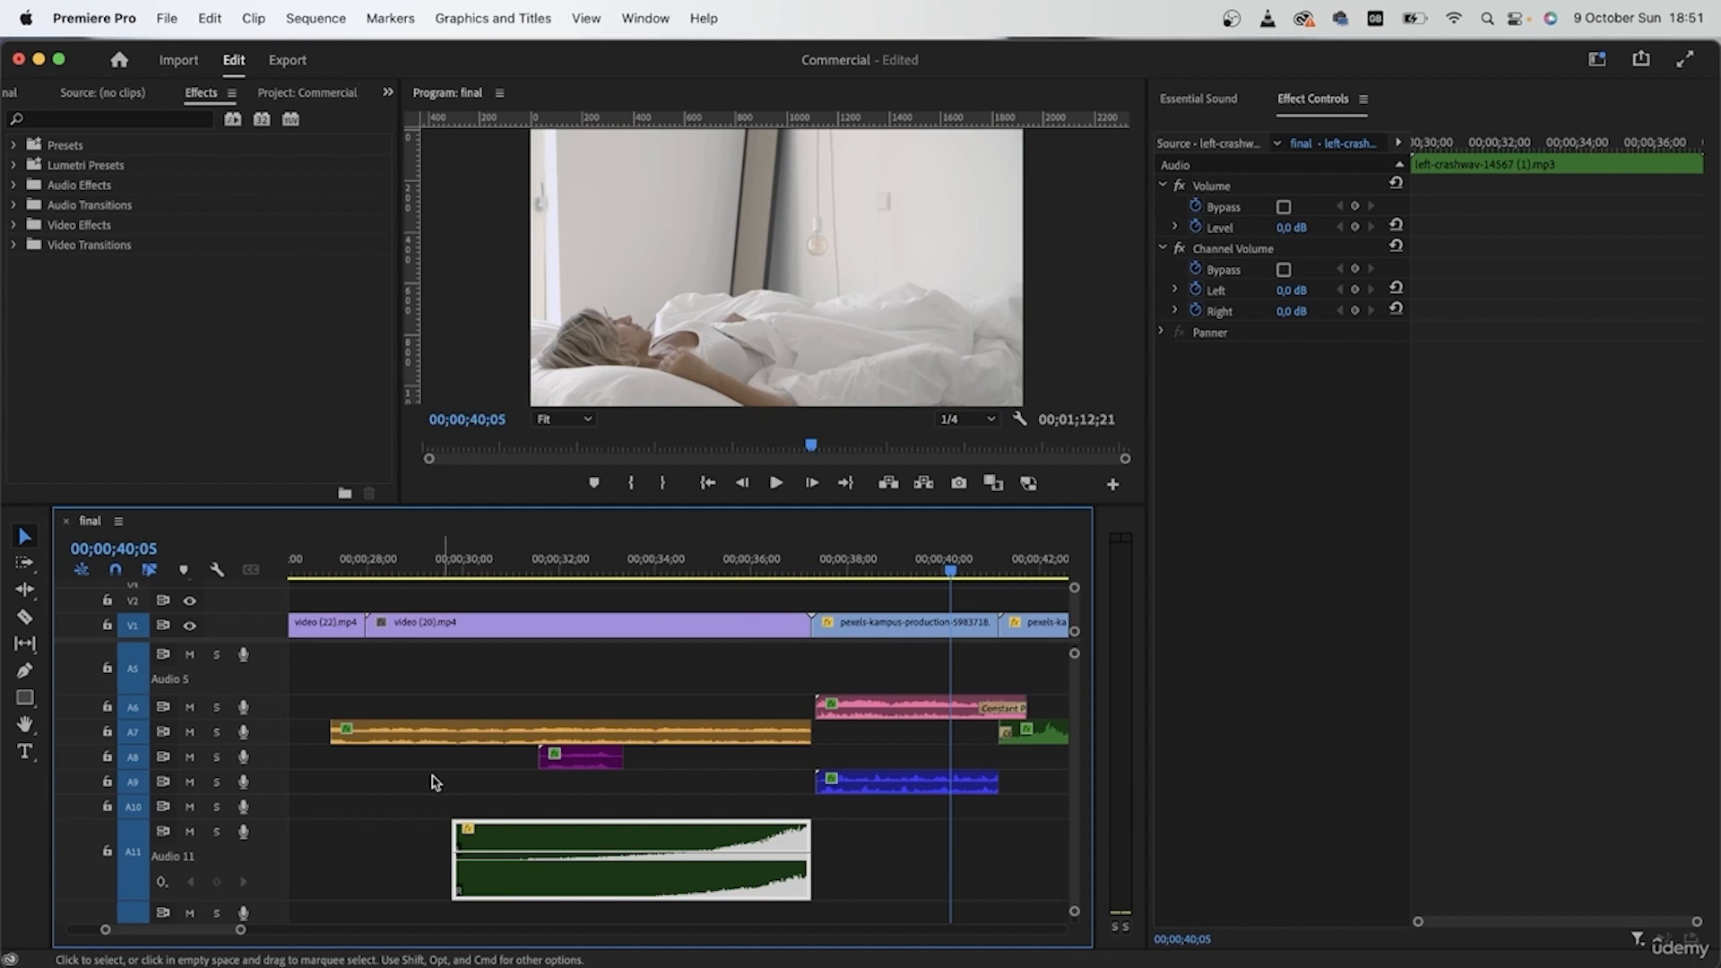
left_click(410, 873)
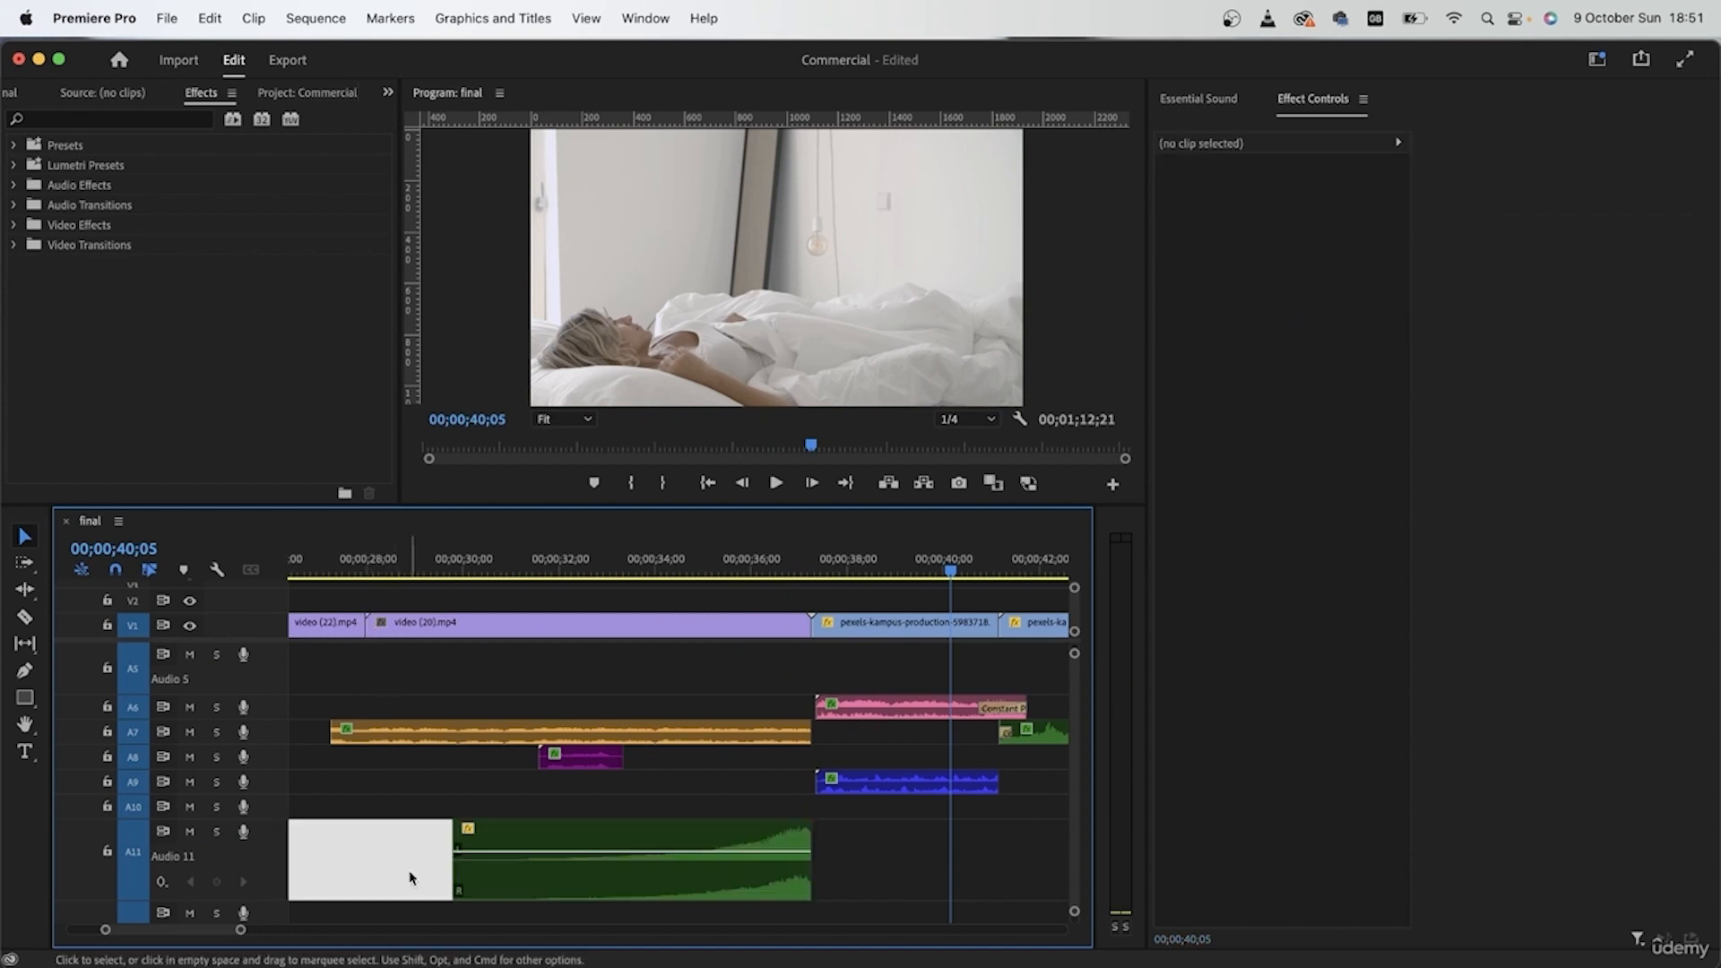
left_click(391, 867)
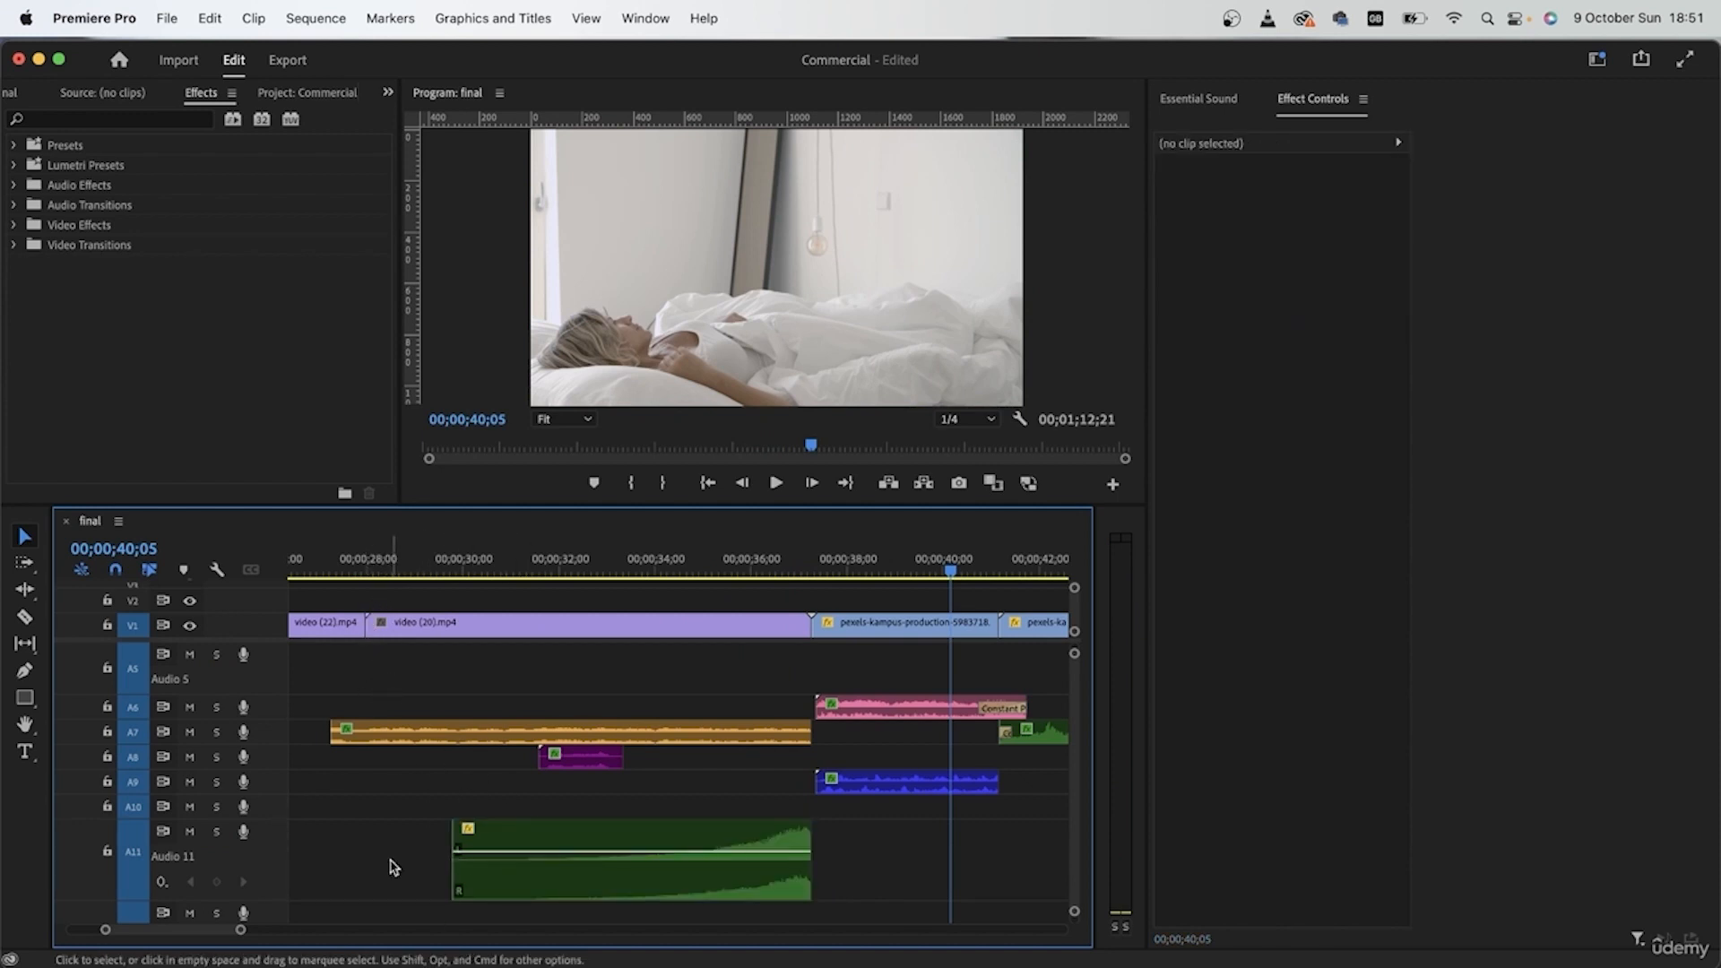
left_click(562, 890)
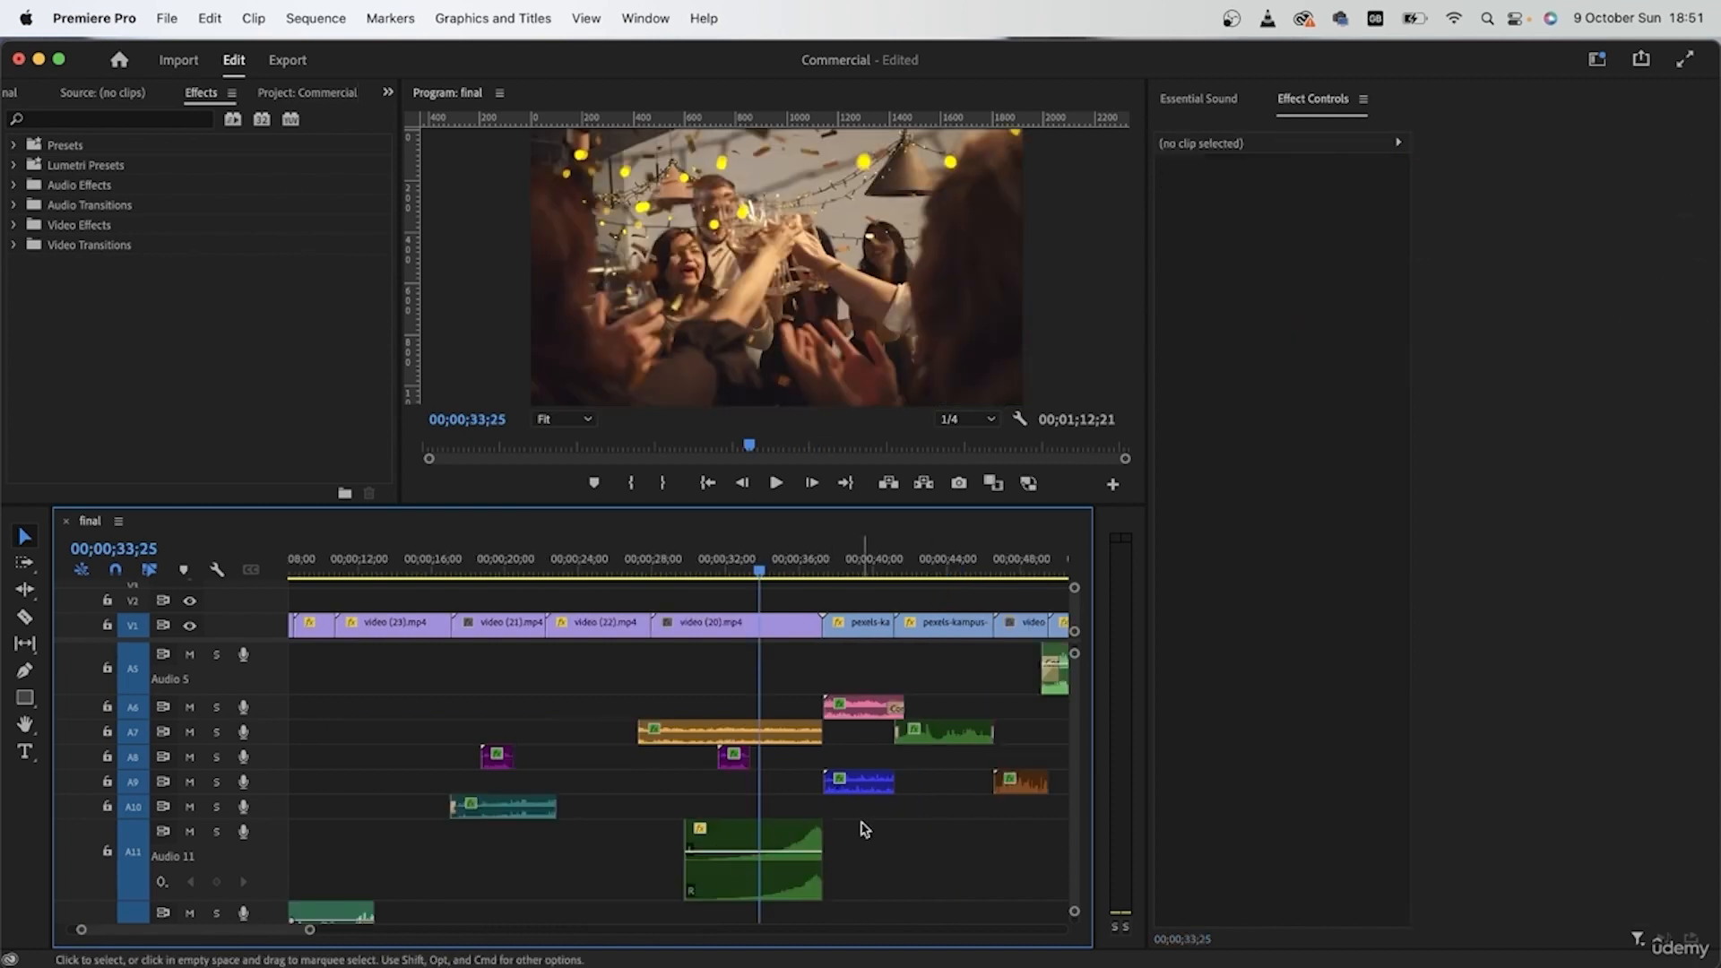
scroll(856, 832, "right", 1)
left_click_drag(728, 691, 682, 793)
left_click(715, 886)
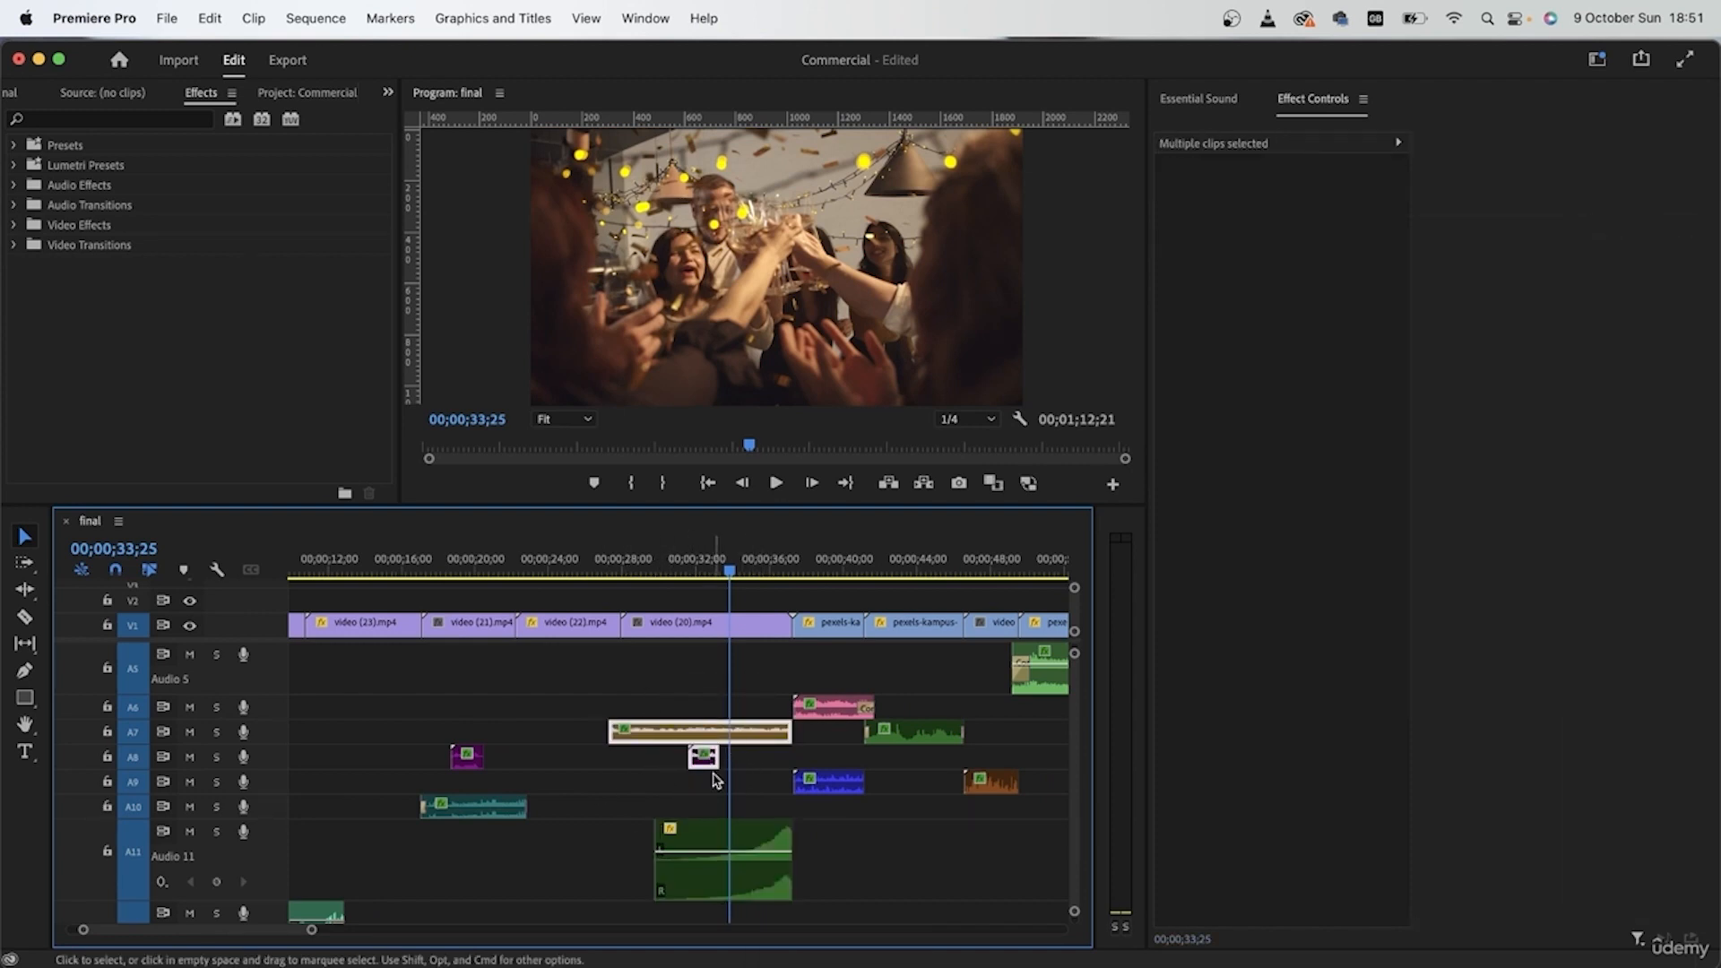
left_click(668, 685)
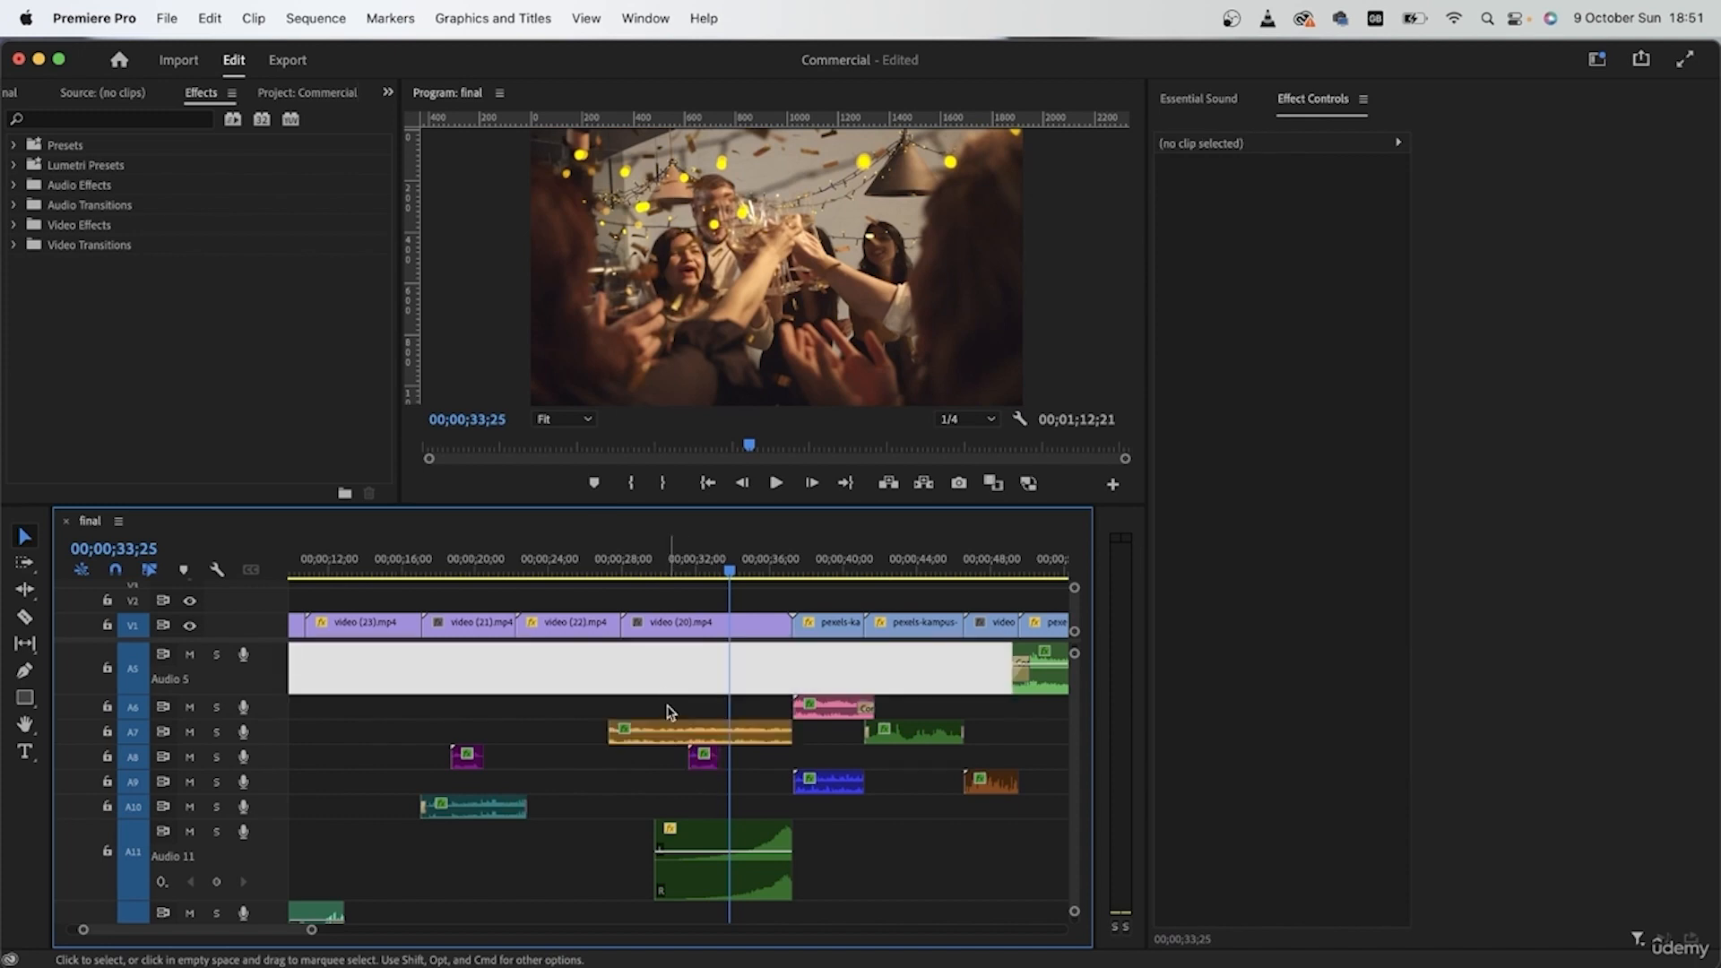
Step: Play the party shot from 00;00;28;00 and set the crash clip's volume level to 0,3 dB in Essential Sound
left_click(624, 548)
scroll(704, 761, "up", 3)
scroll(716, 824, "down", 2)
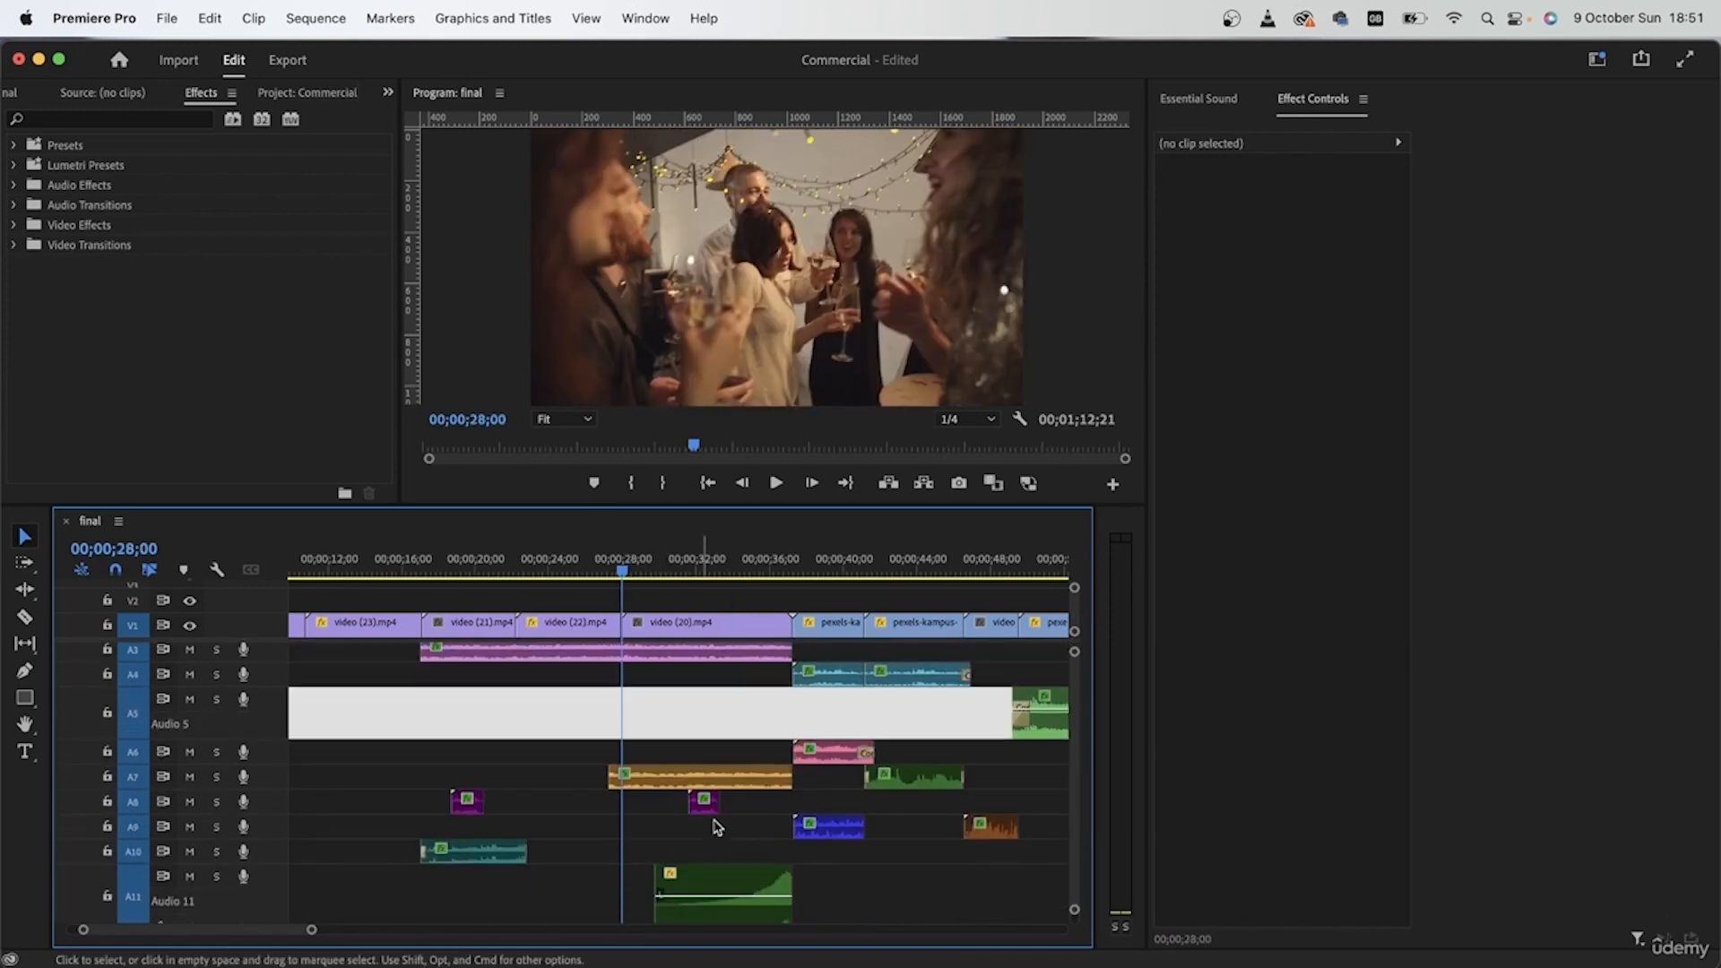
left_click(715, 889)
left_click(1213, 101)
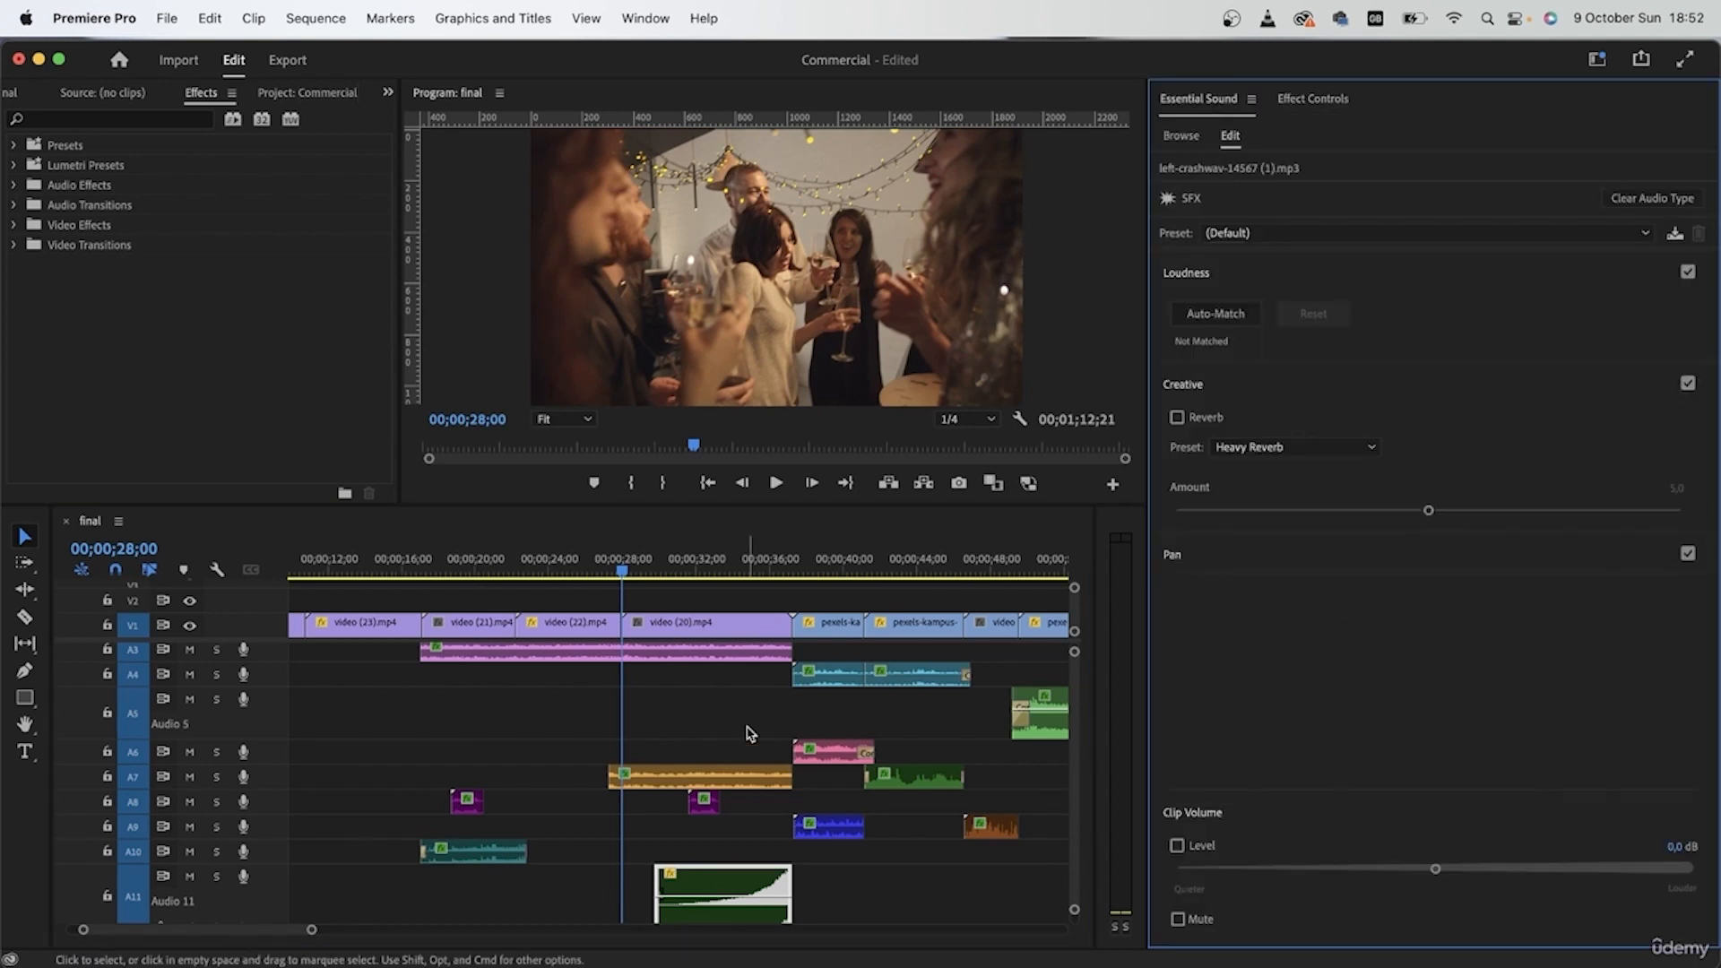
key("space")
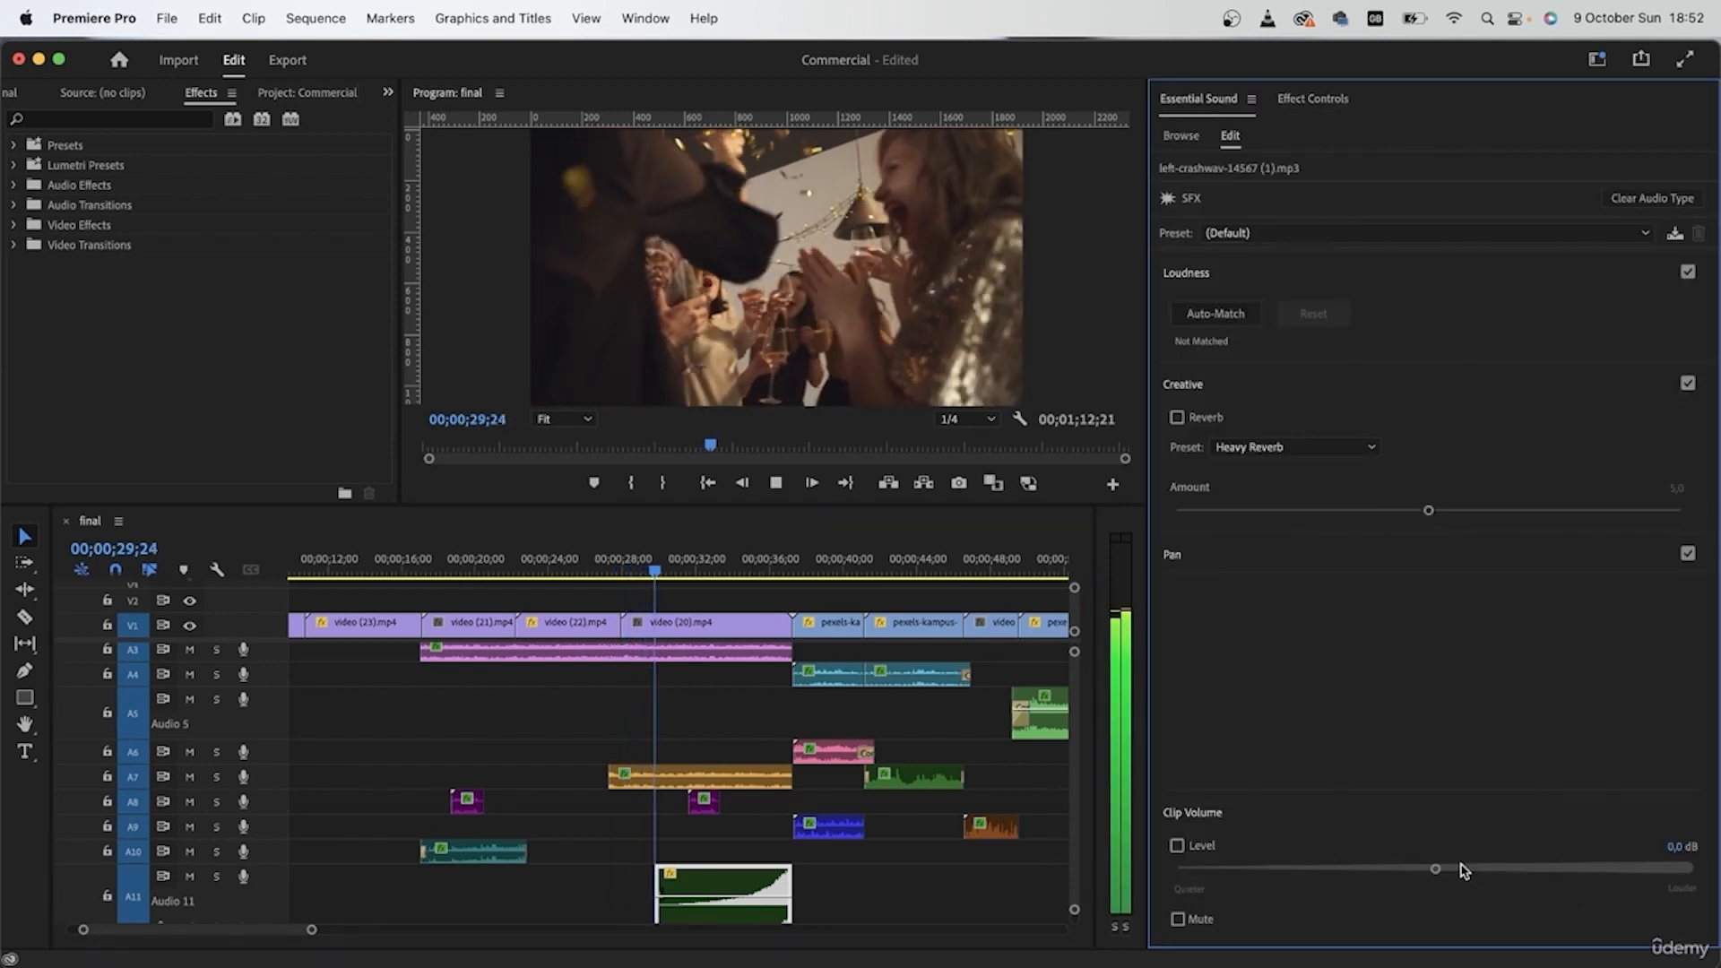
left_click_drag(1458, 871, 1476, 873)
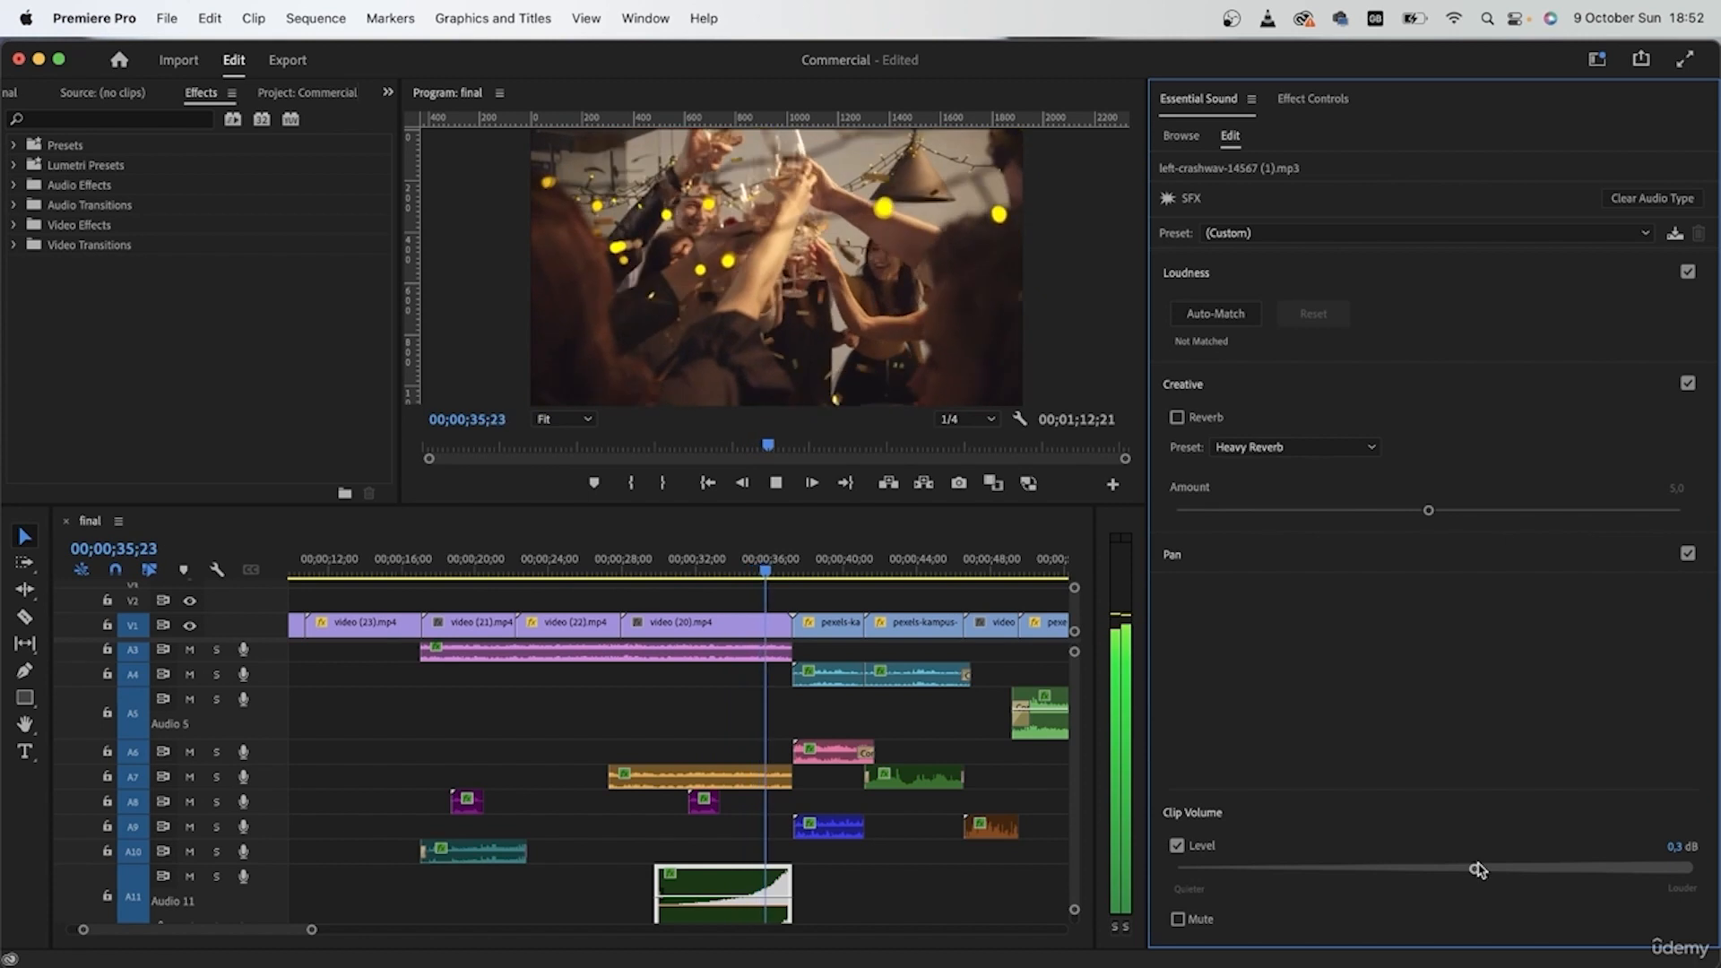
key("space")
Step: Deselect the crash clip and return the playhead to 00;00;27;24, just before the party shot
scroll(731, 775, "down", 4)
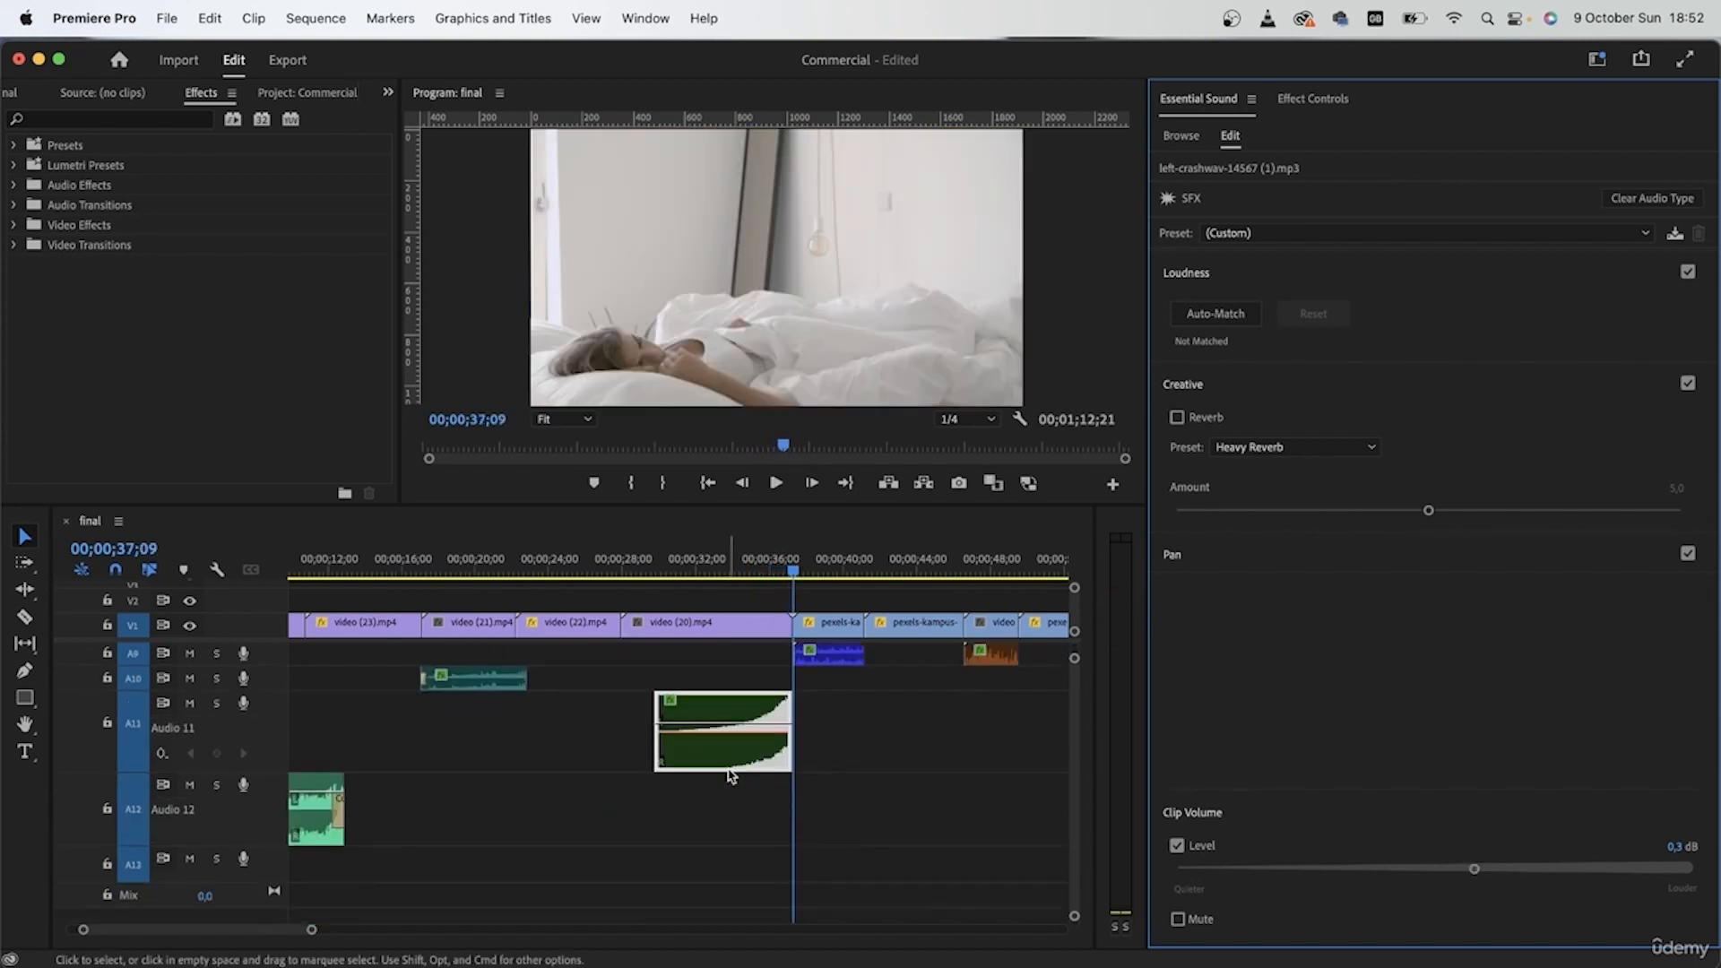
left_click_drag(703, 571, 654, 574)
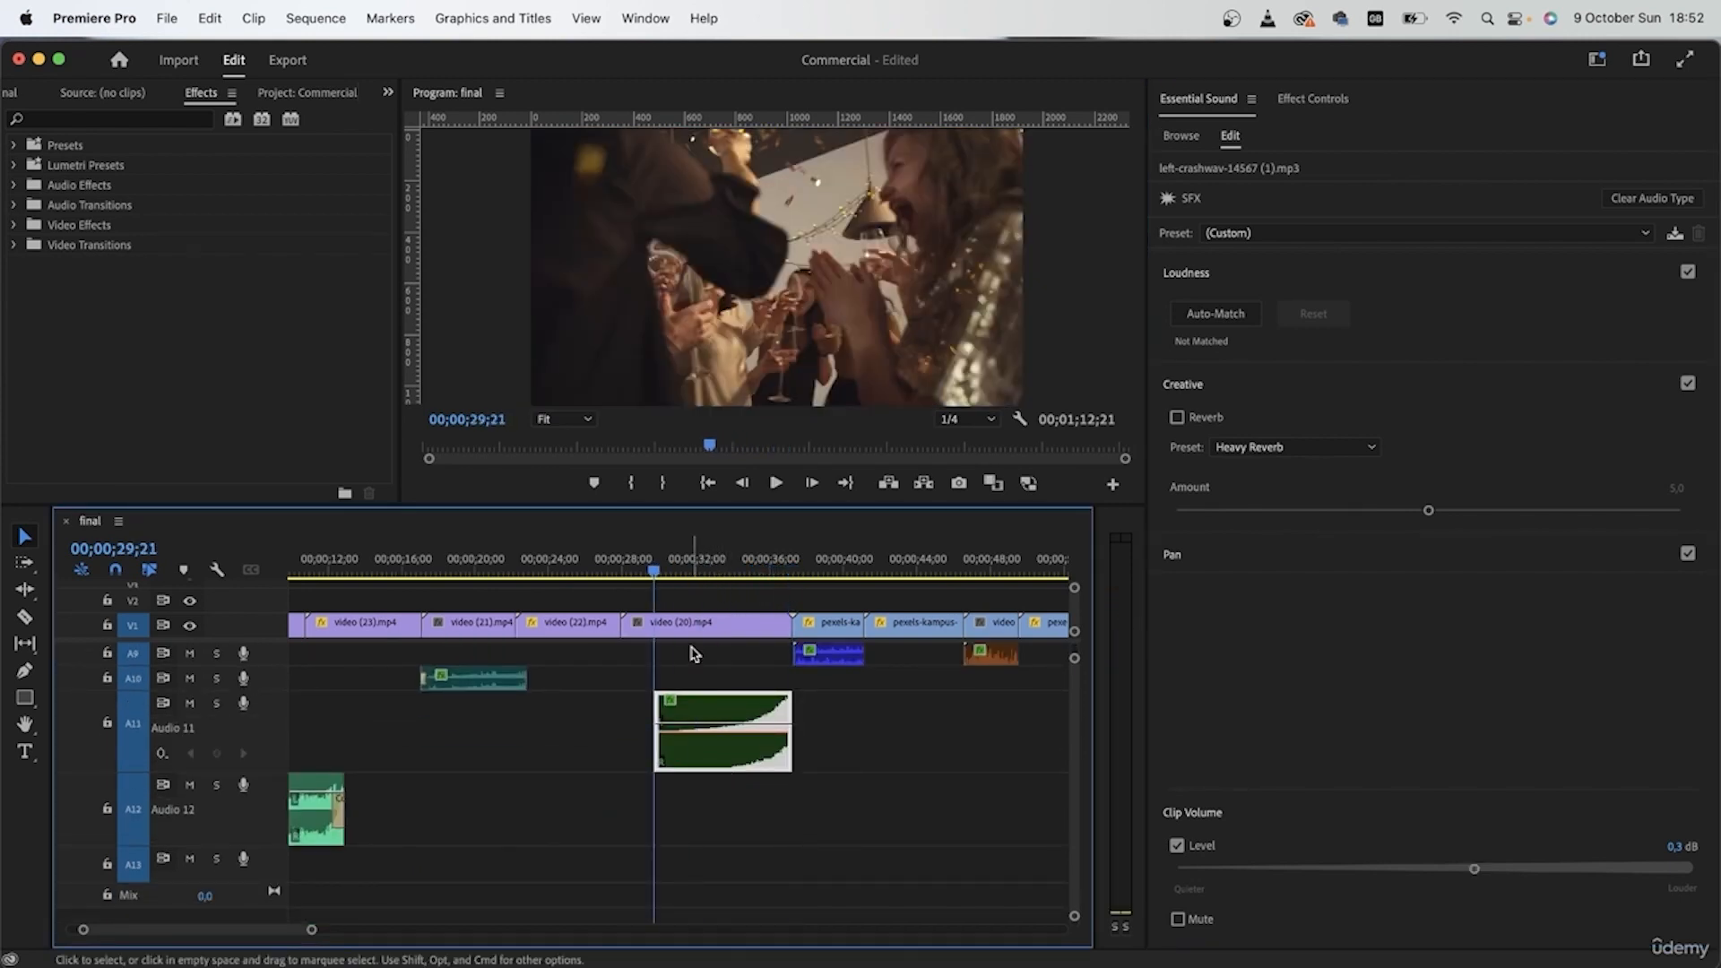
scroll(735, 747, "up", 4)
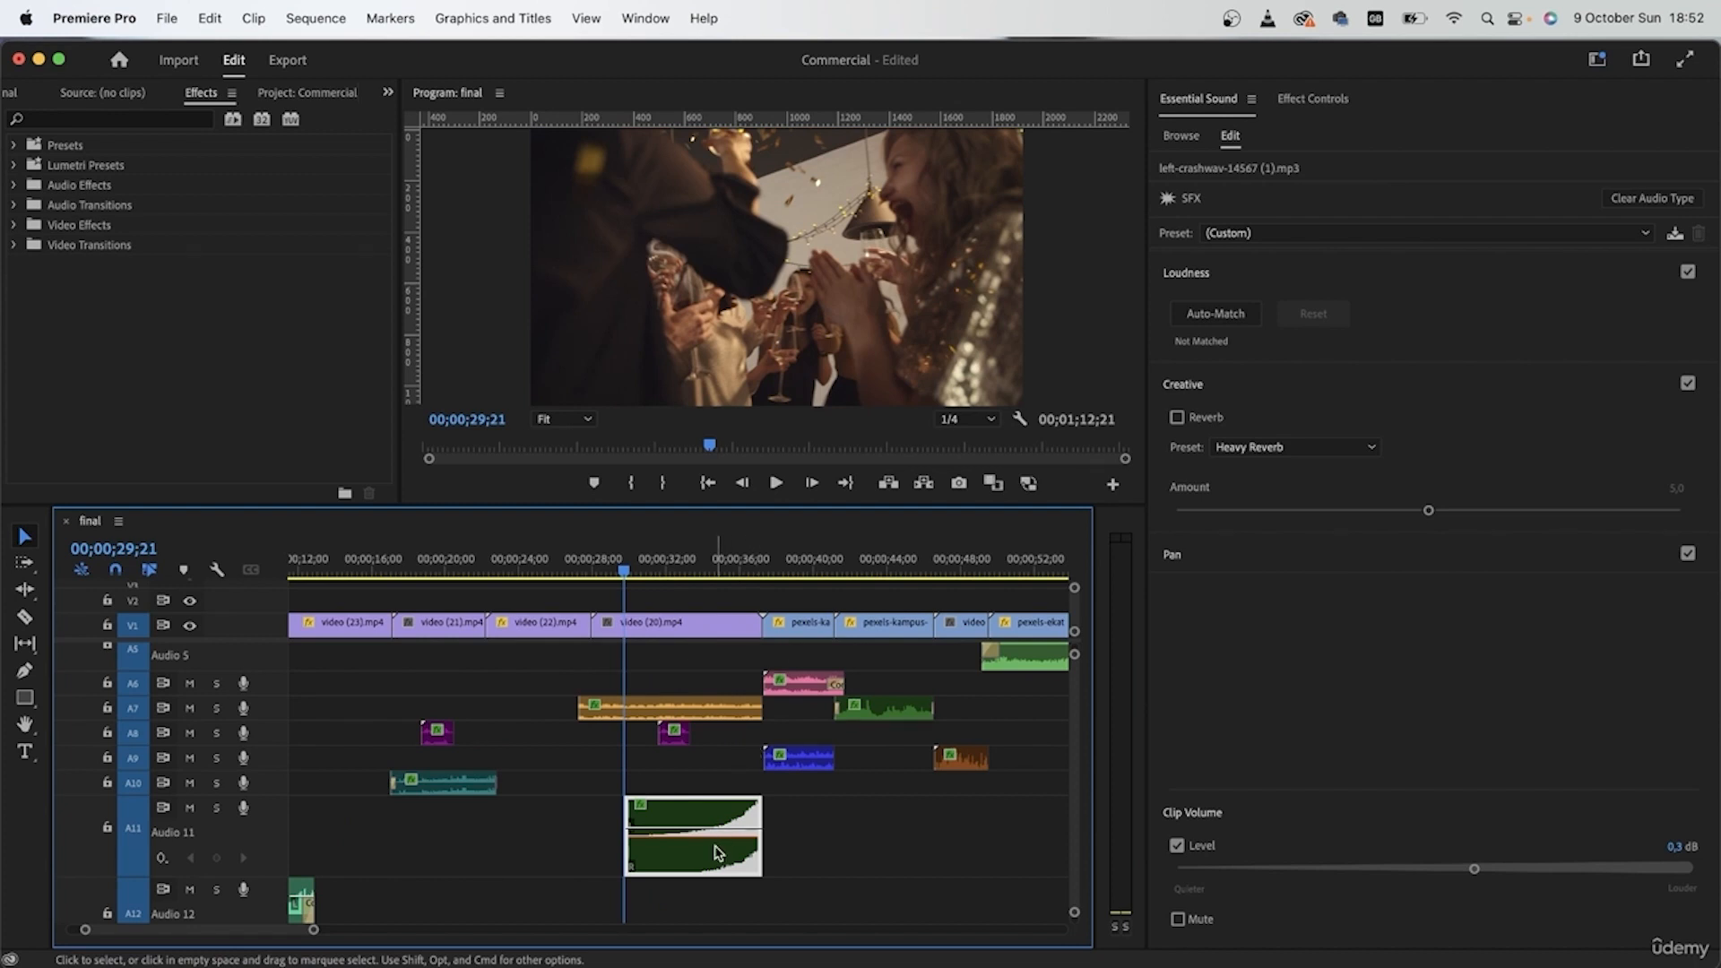
left_click(1308, 236)
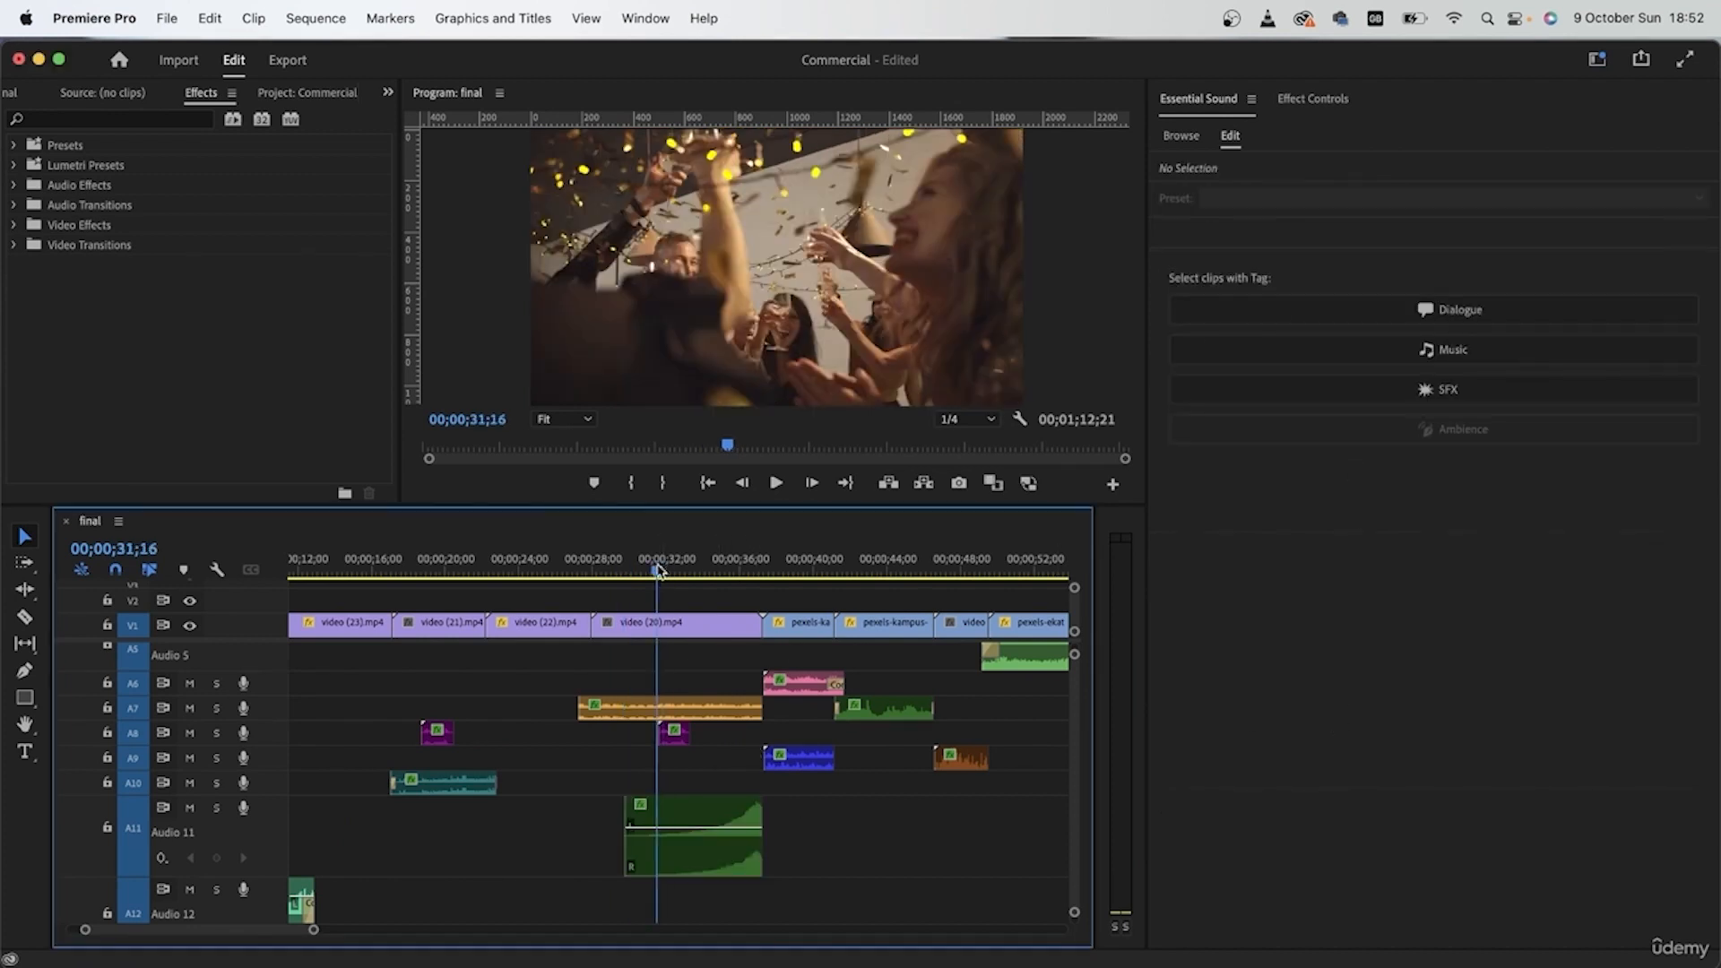
left_click_drag(657, 571, 589, 607)
scroll(711, 757, "up", 4)
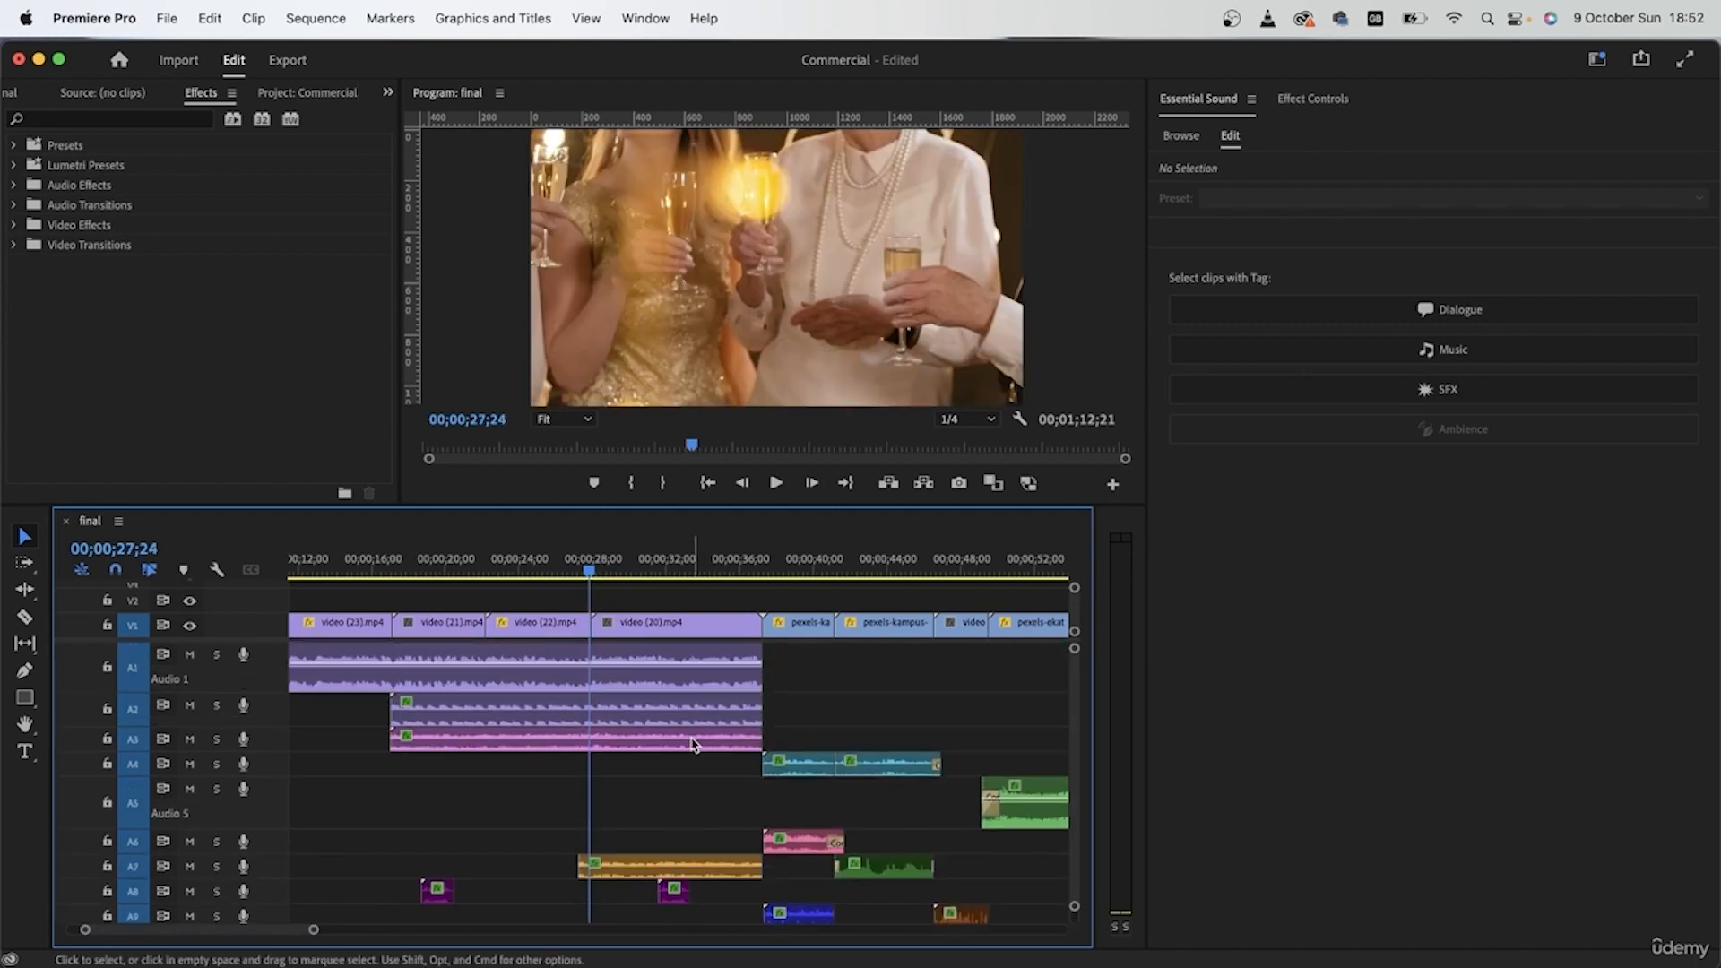
Step: Examine how the clips on tracks A1, A2 and A3 overlap the crash clip's build-up on A11
left_click(652, 661)
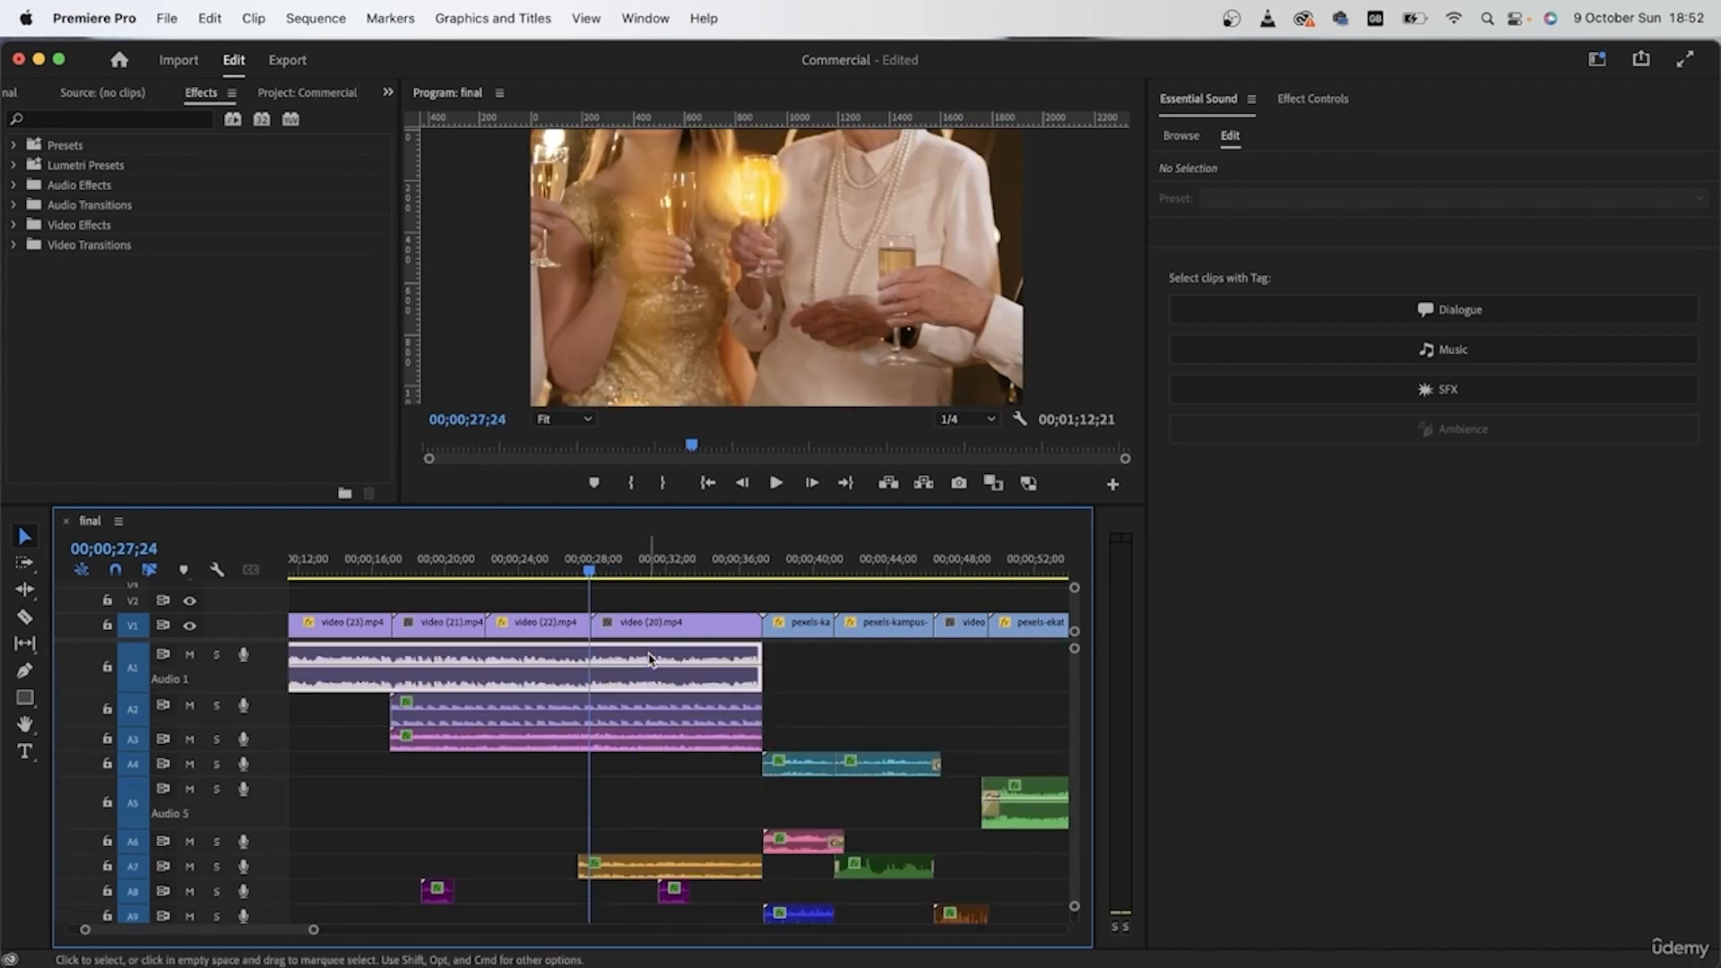
left_click(653, 768)
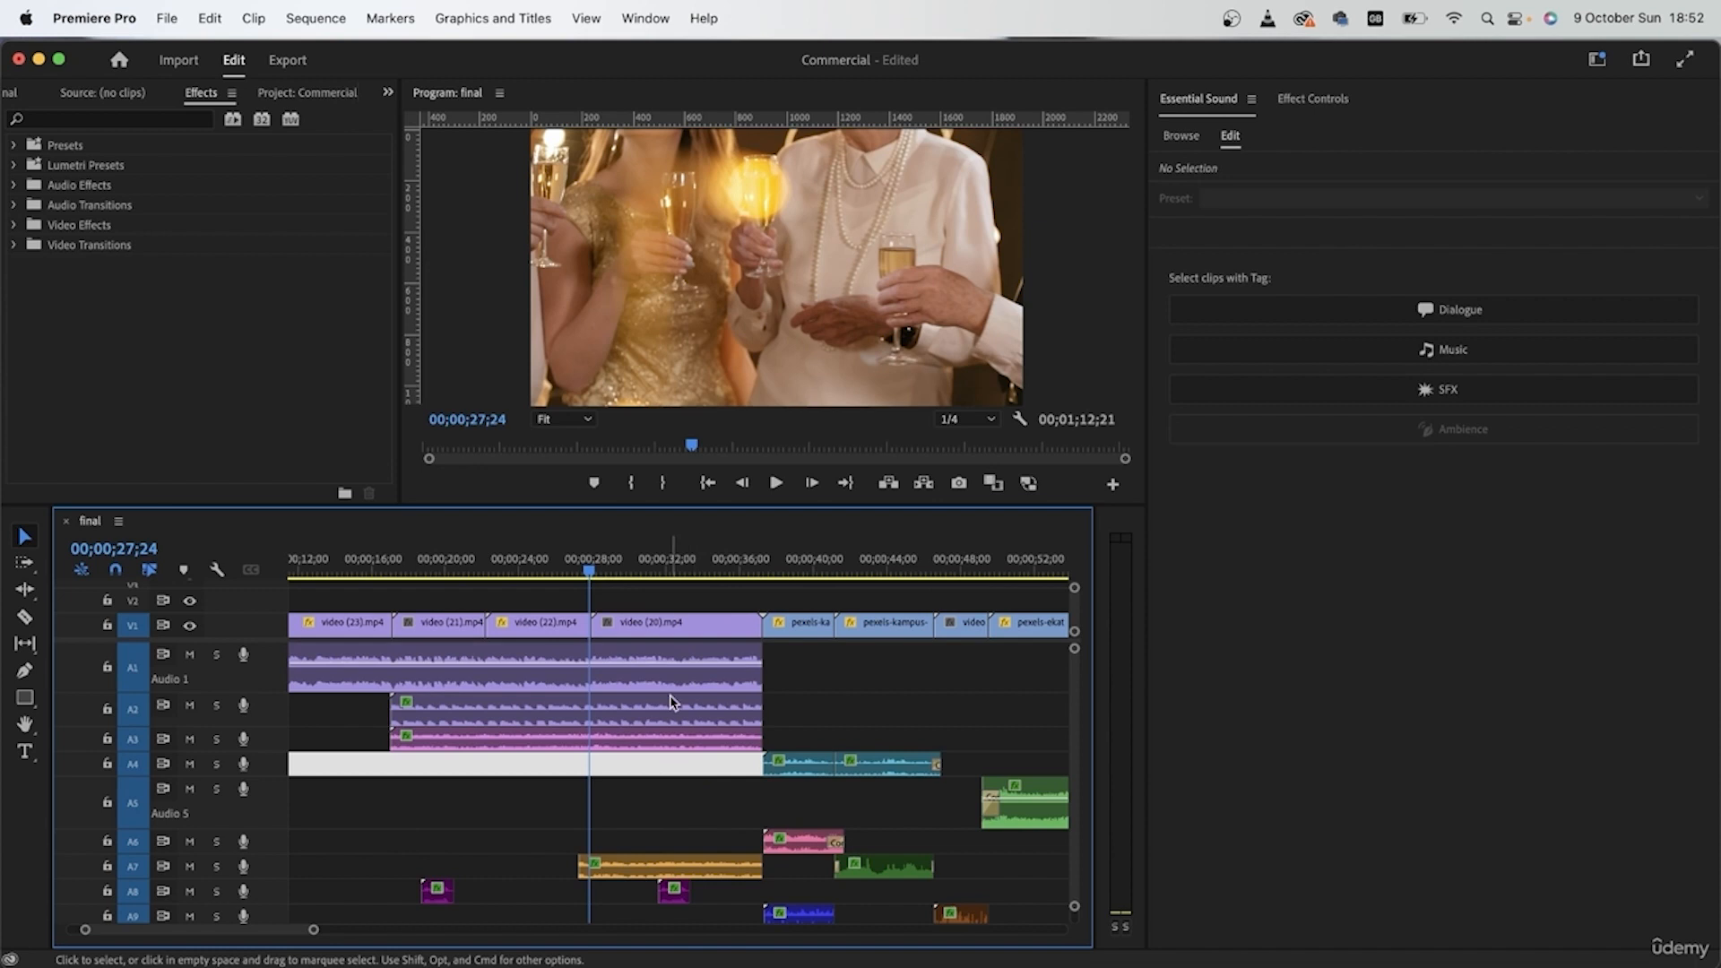
left_click(692, 822)
scroll(695, 797, "down", 3)
left_click(738, 885)
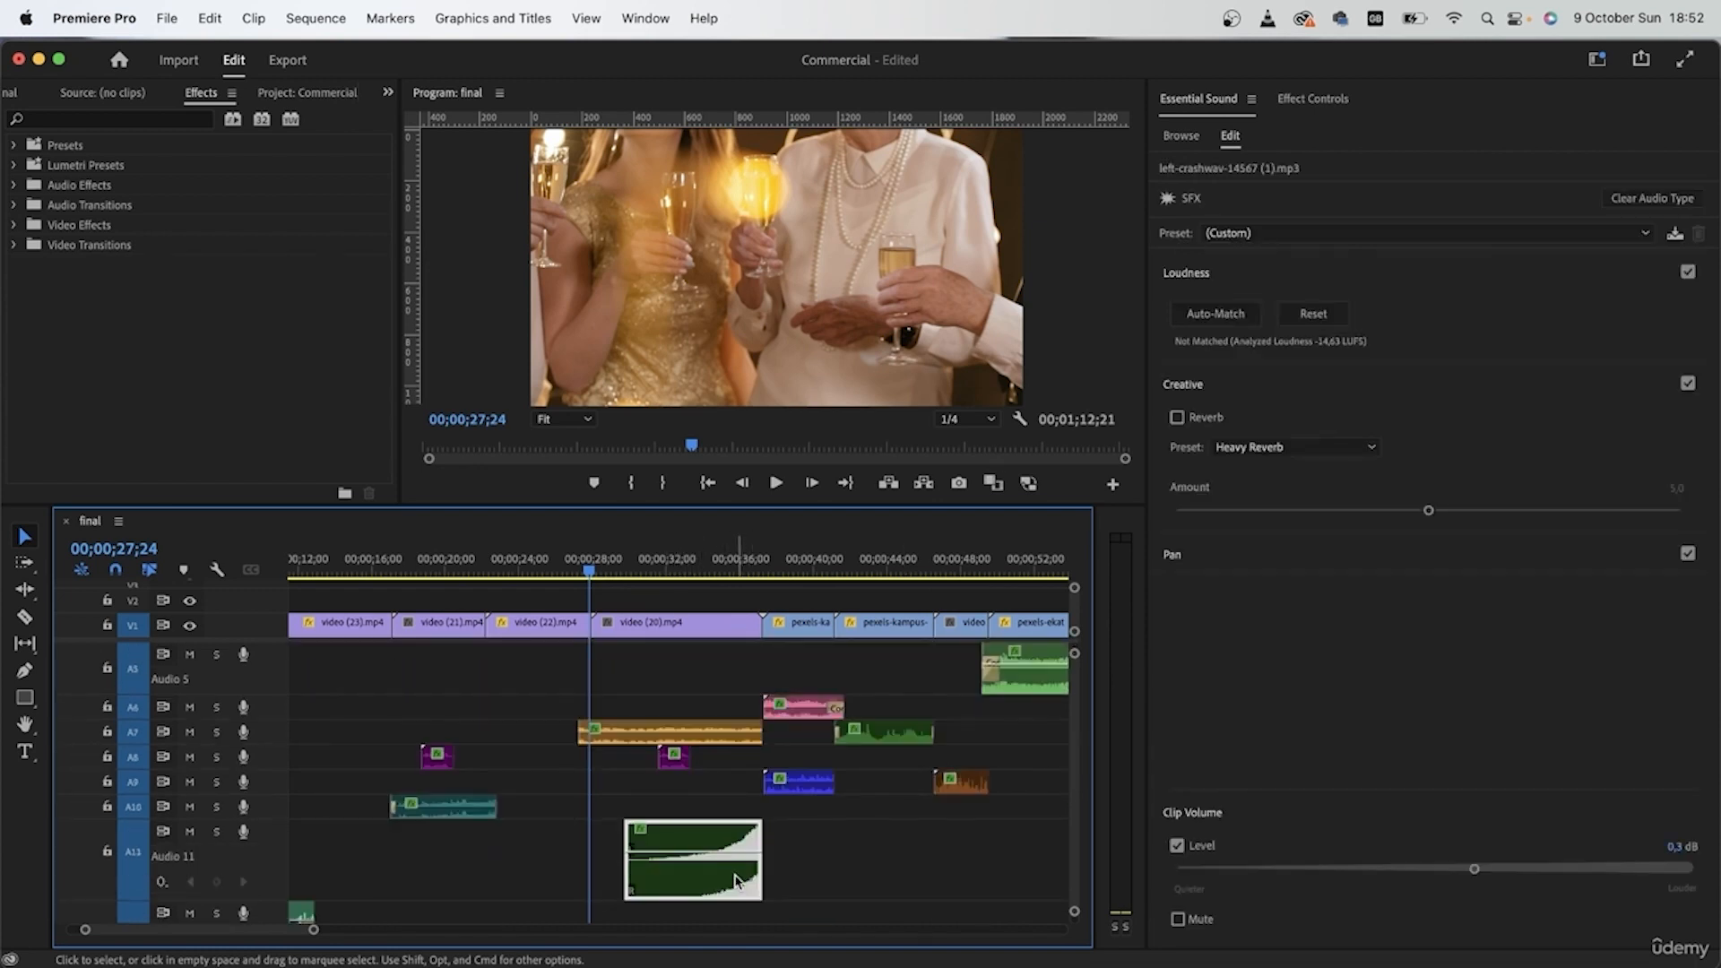
scroll(663, 807, "up", 3)
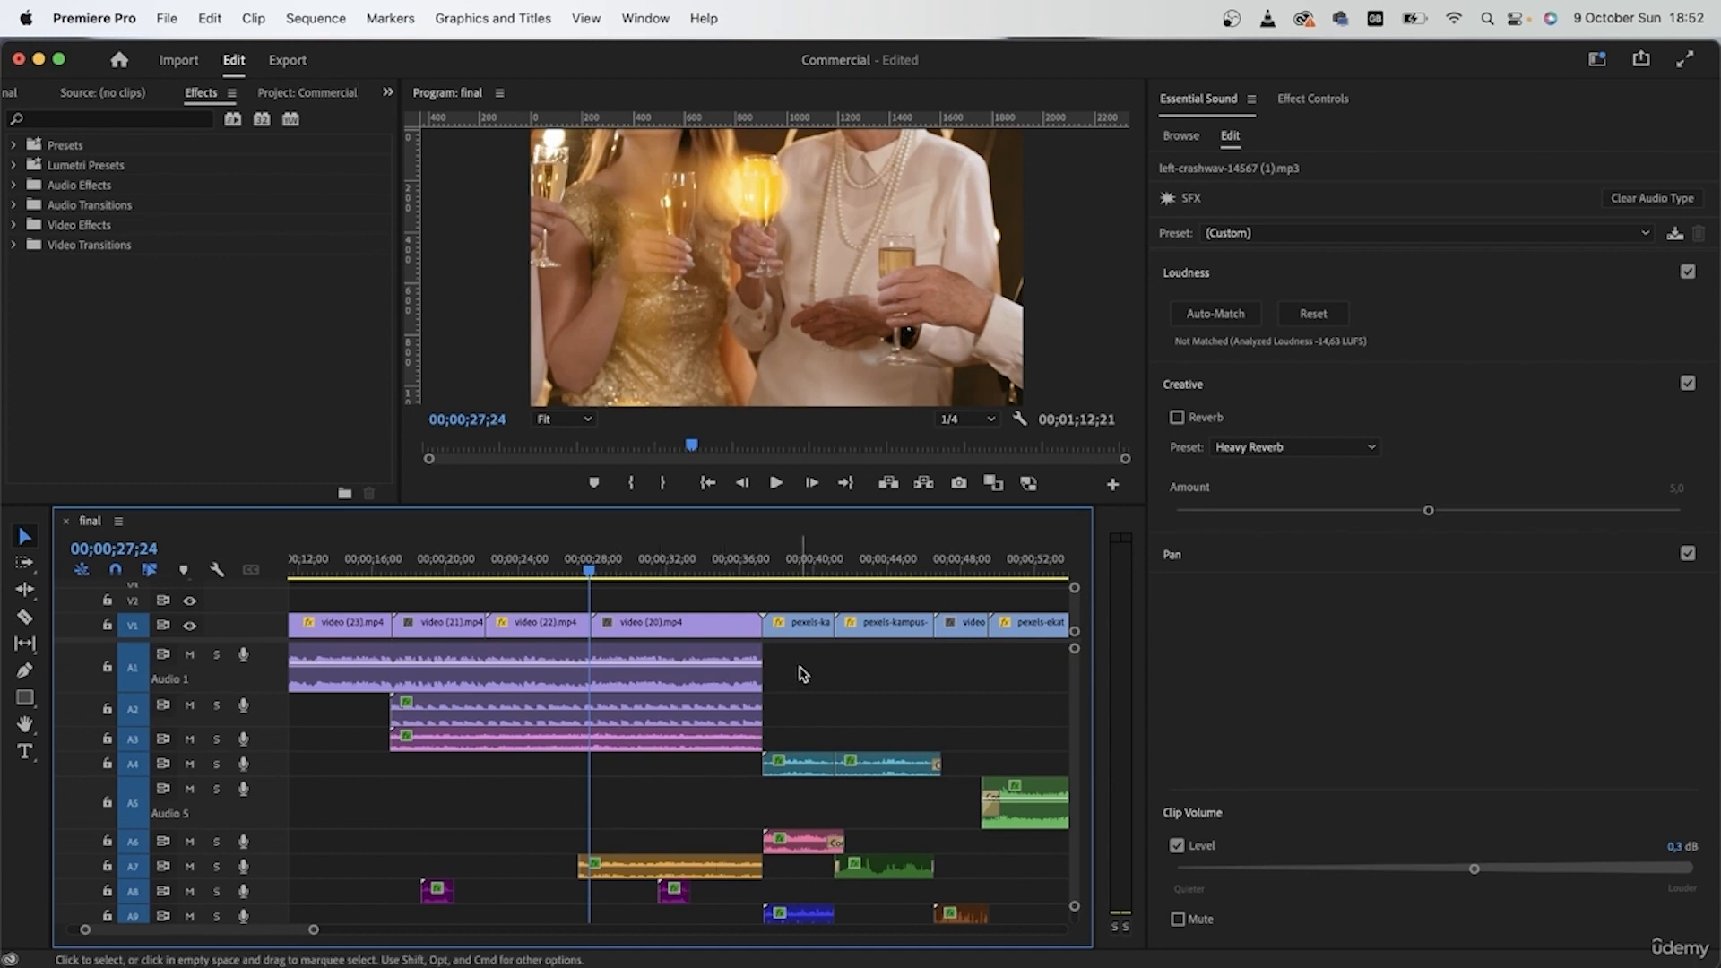
left_click_drag(792, 659, 691, 747)
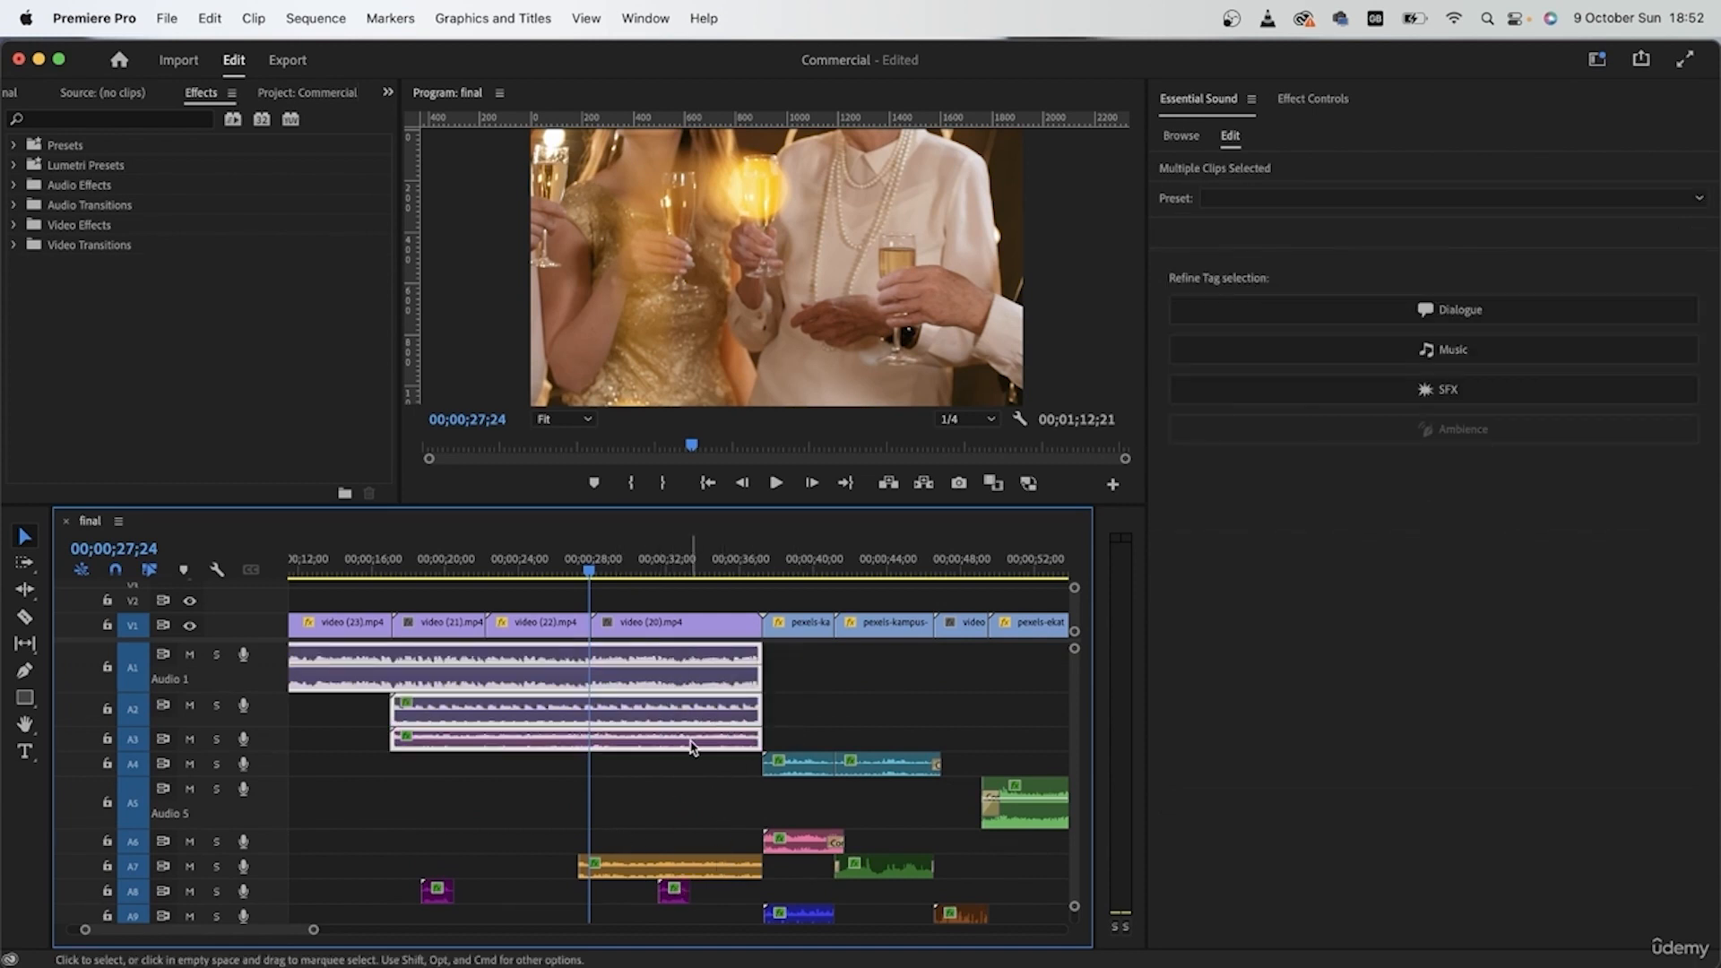
Step: Find the Exponential Fade transition with "expon" and apply it to the ends of the party-shot clips on A1, A2, A3 and A7
scroll(735, 755, "up", 2)
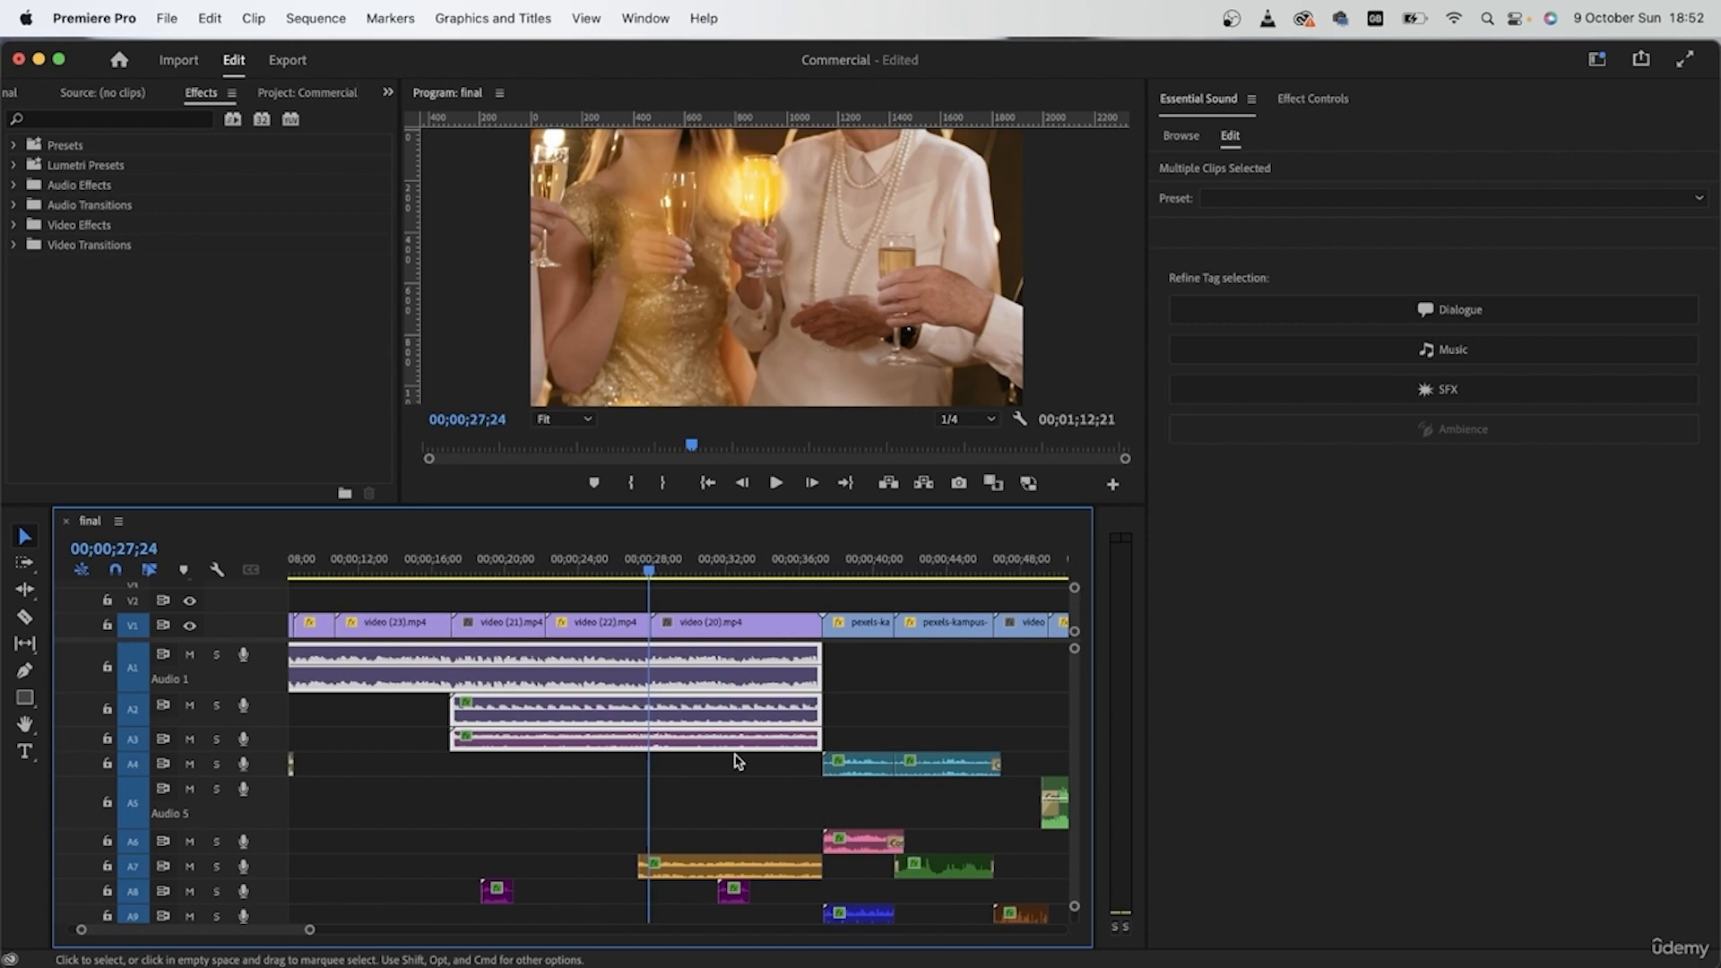
left_click(104, 124)
type("expon")
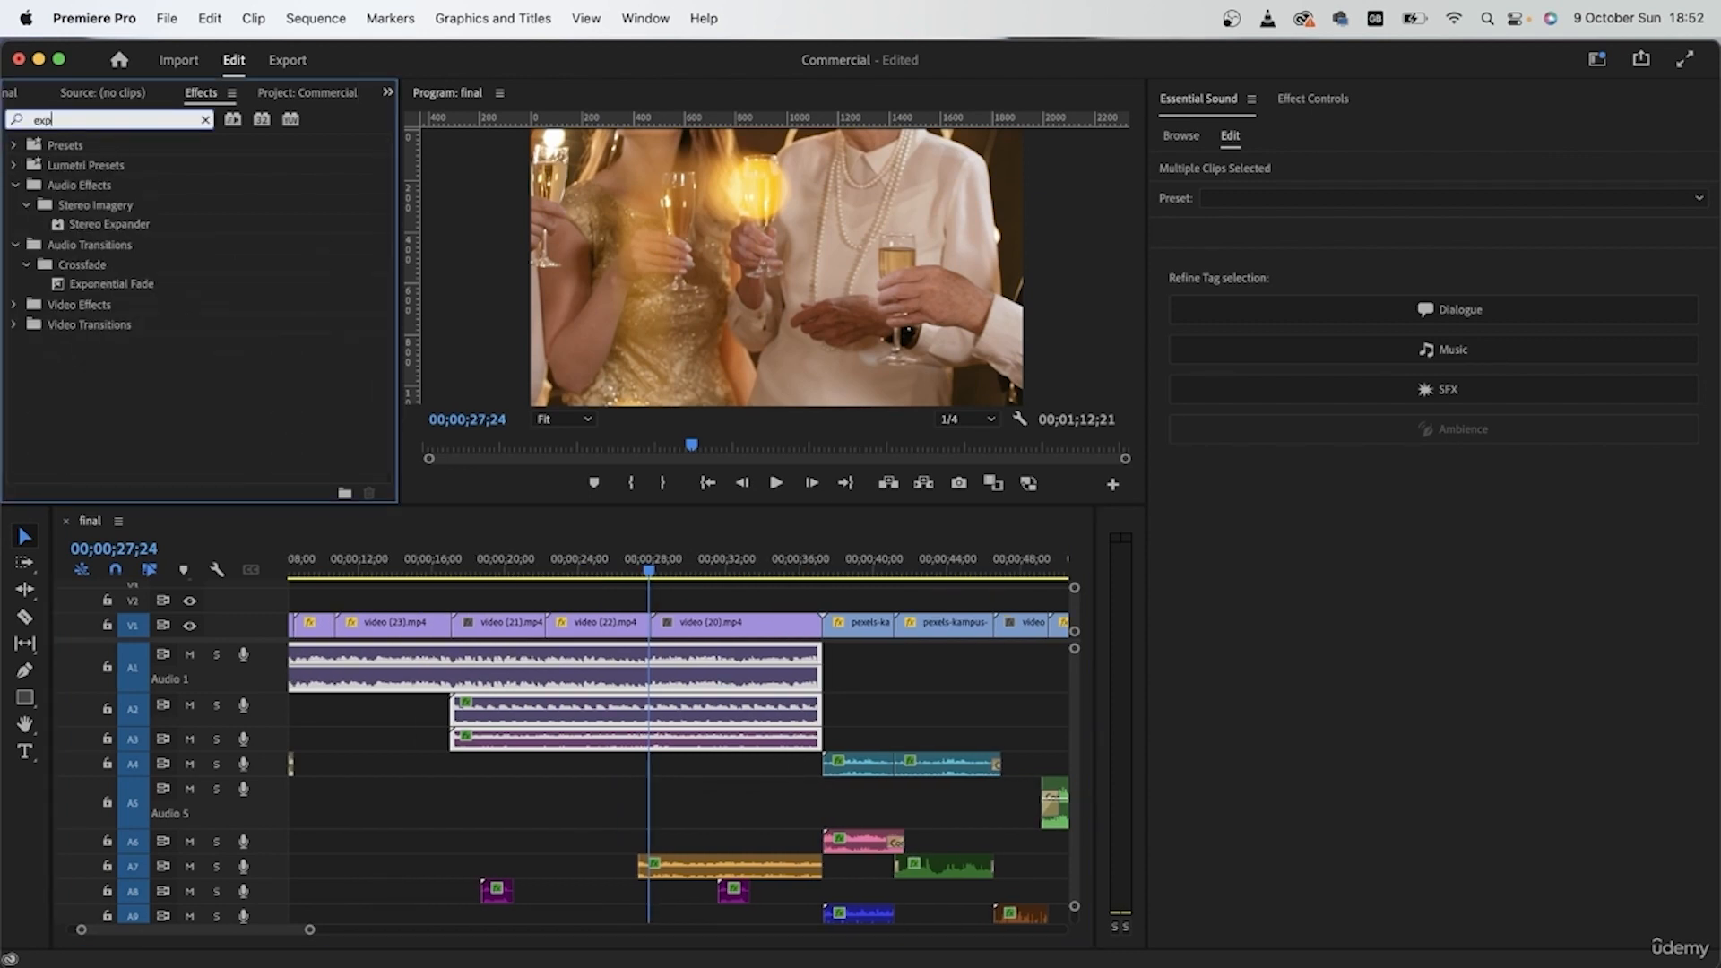
left_click(470, 782)
left_click_drag(110, 249, 821, 730)
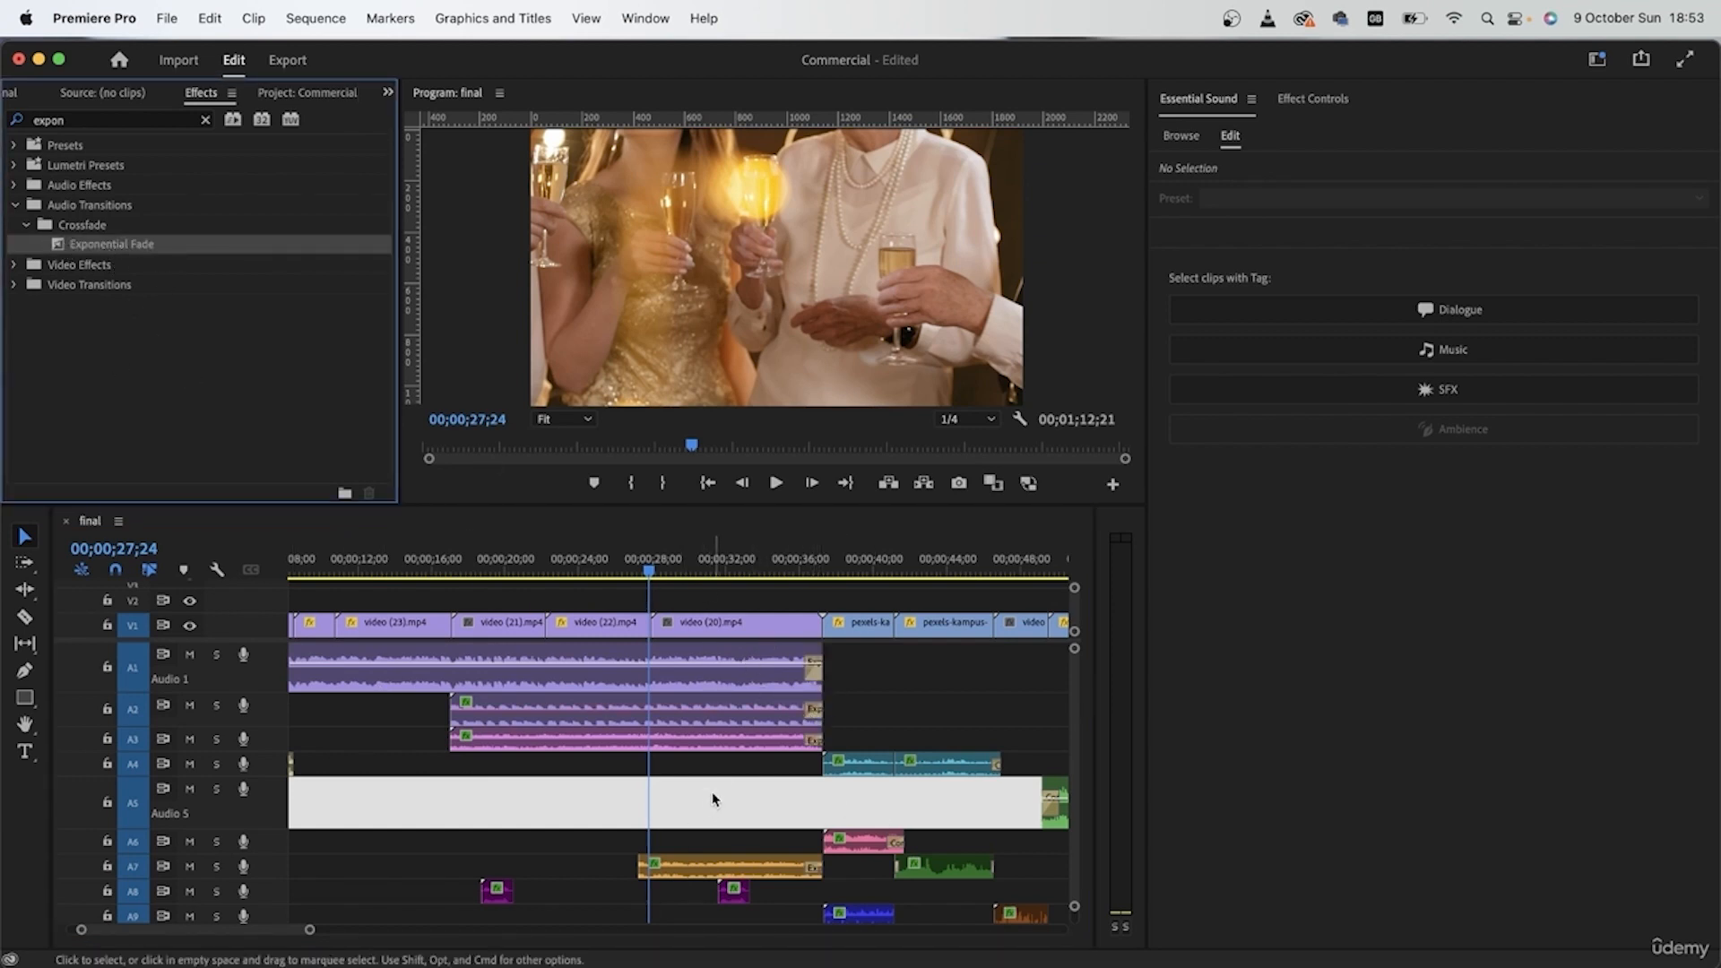
scroll(714, 788, "down", 3)
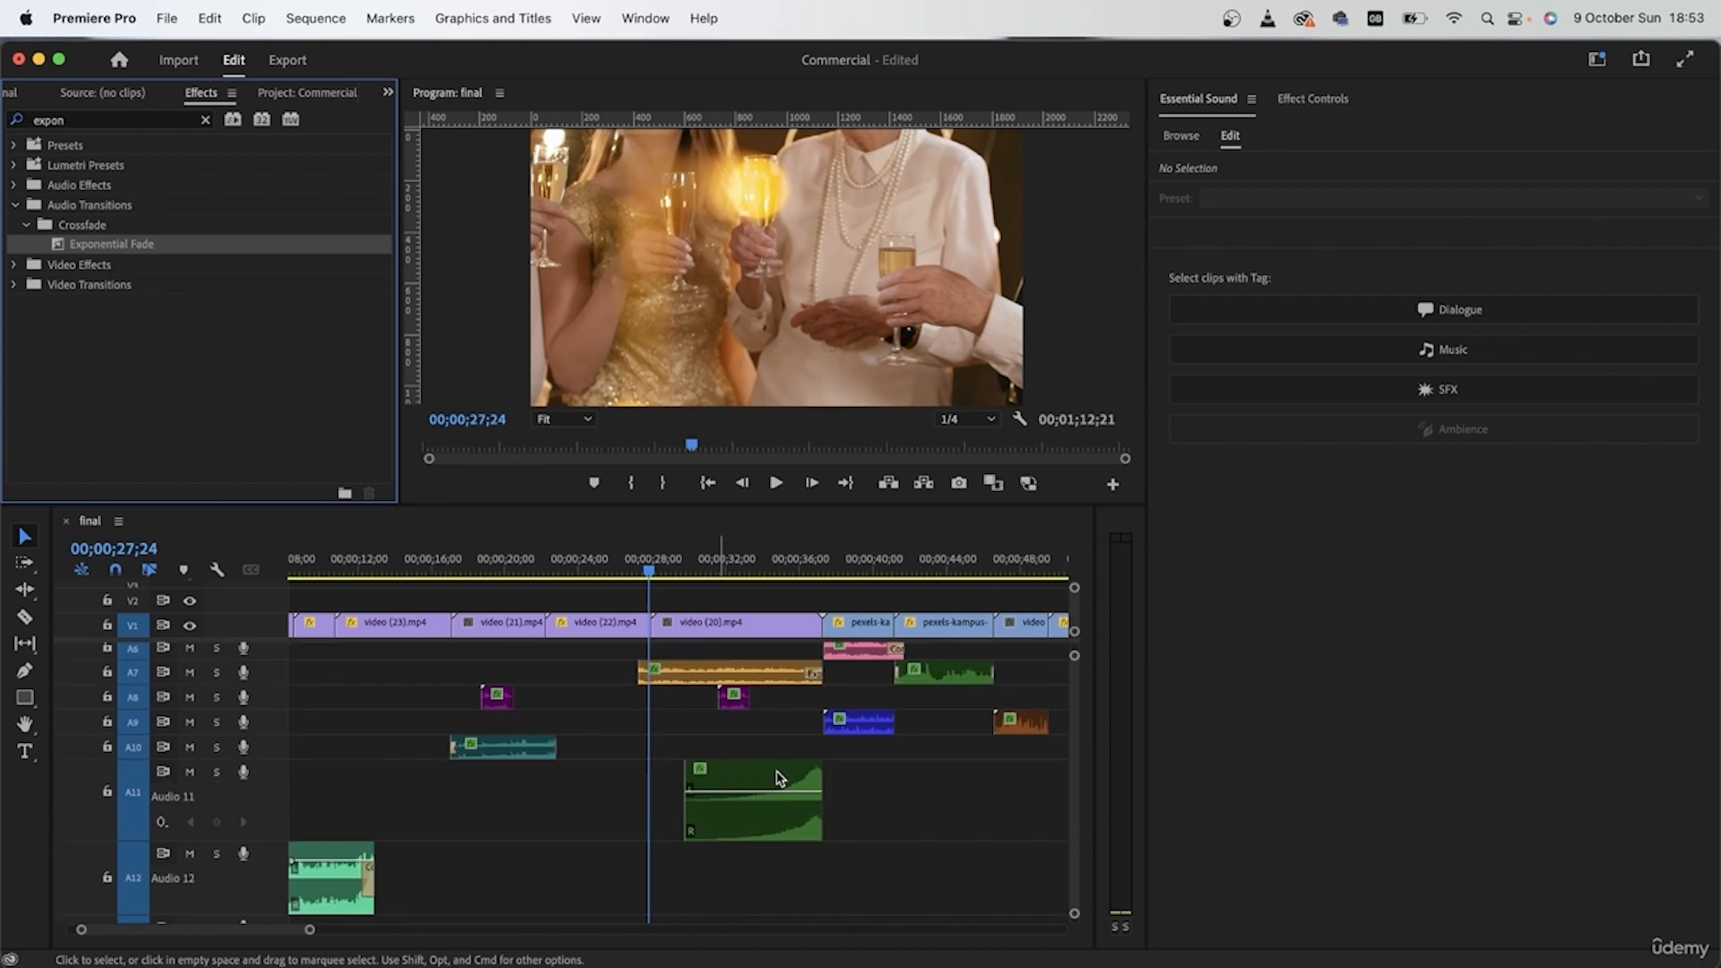
scroll(779, 778, "up", 3)
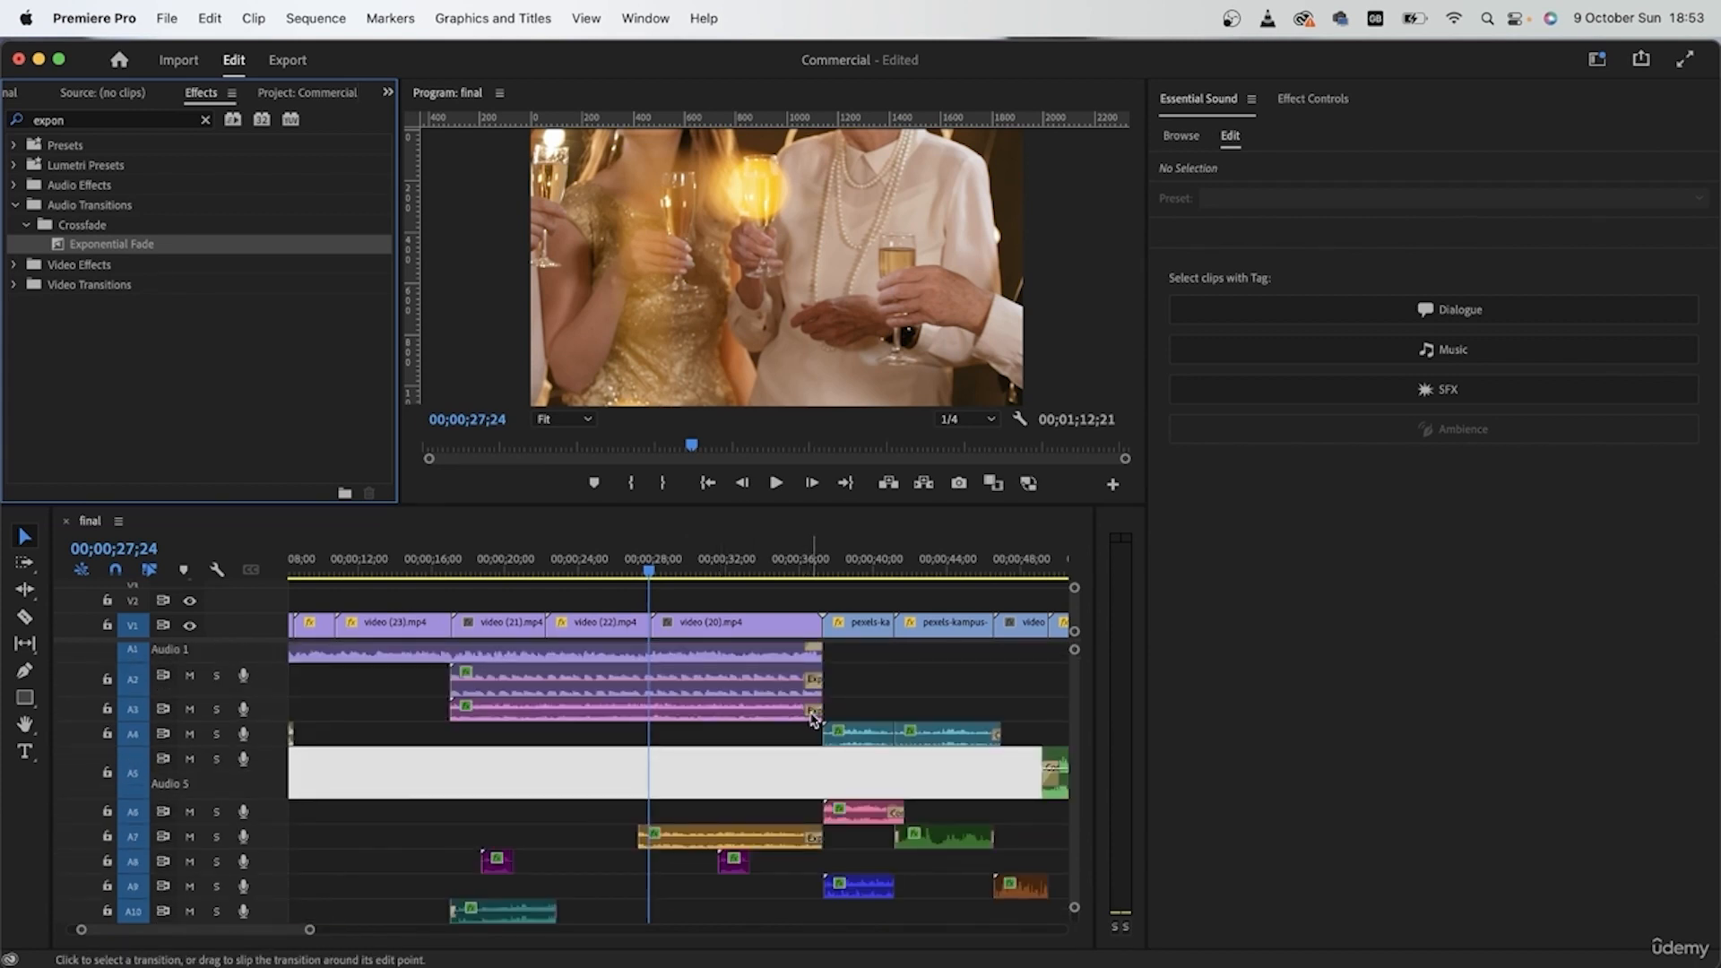
Step: Lengthen the Exponential Fades on A1, A2, A3 and A7 to cover about the last 6 seconds of the party shot
left_click_drag(806, 709, 708, 709)
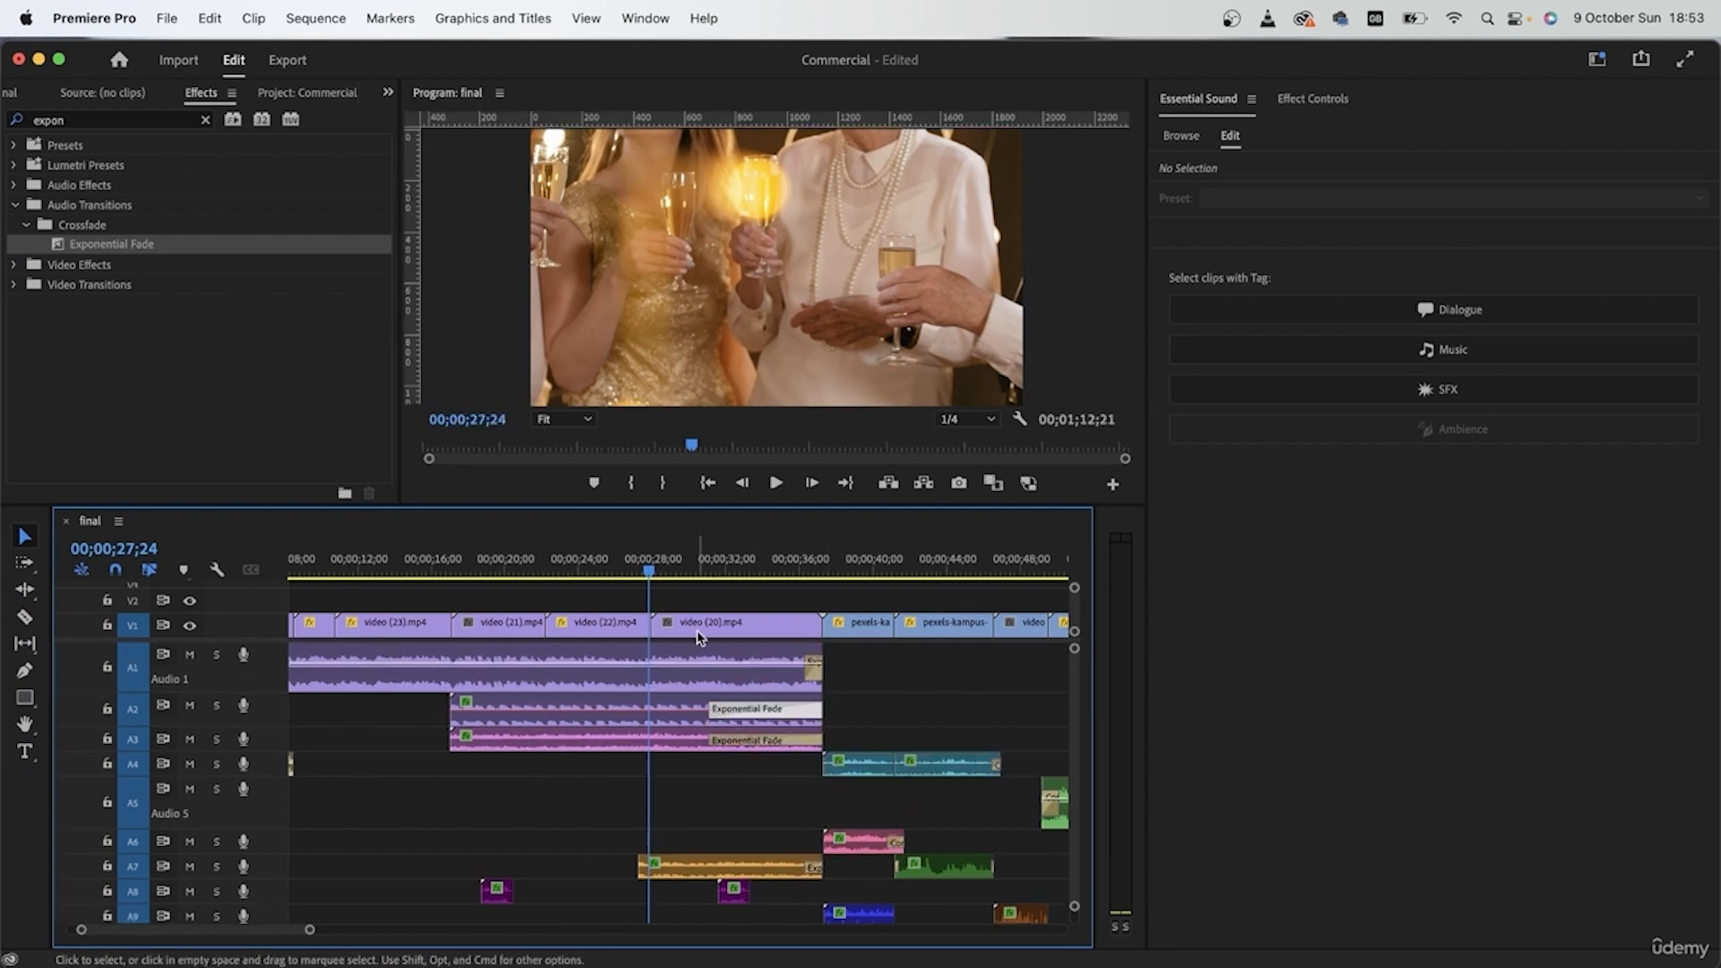
left_click_drag(807, 673, 714, 695)
scroll(730, 806, "down", 5)
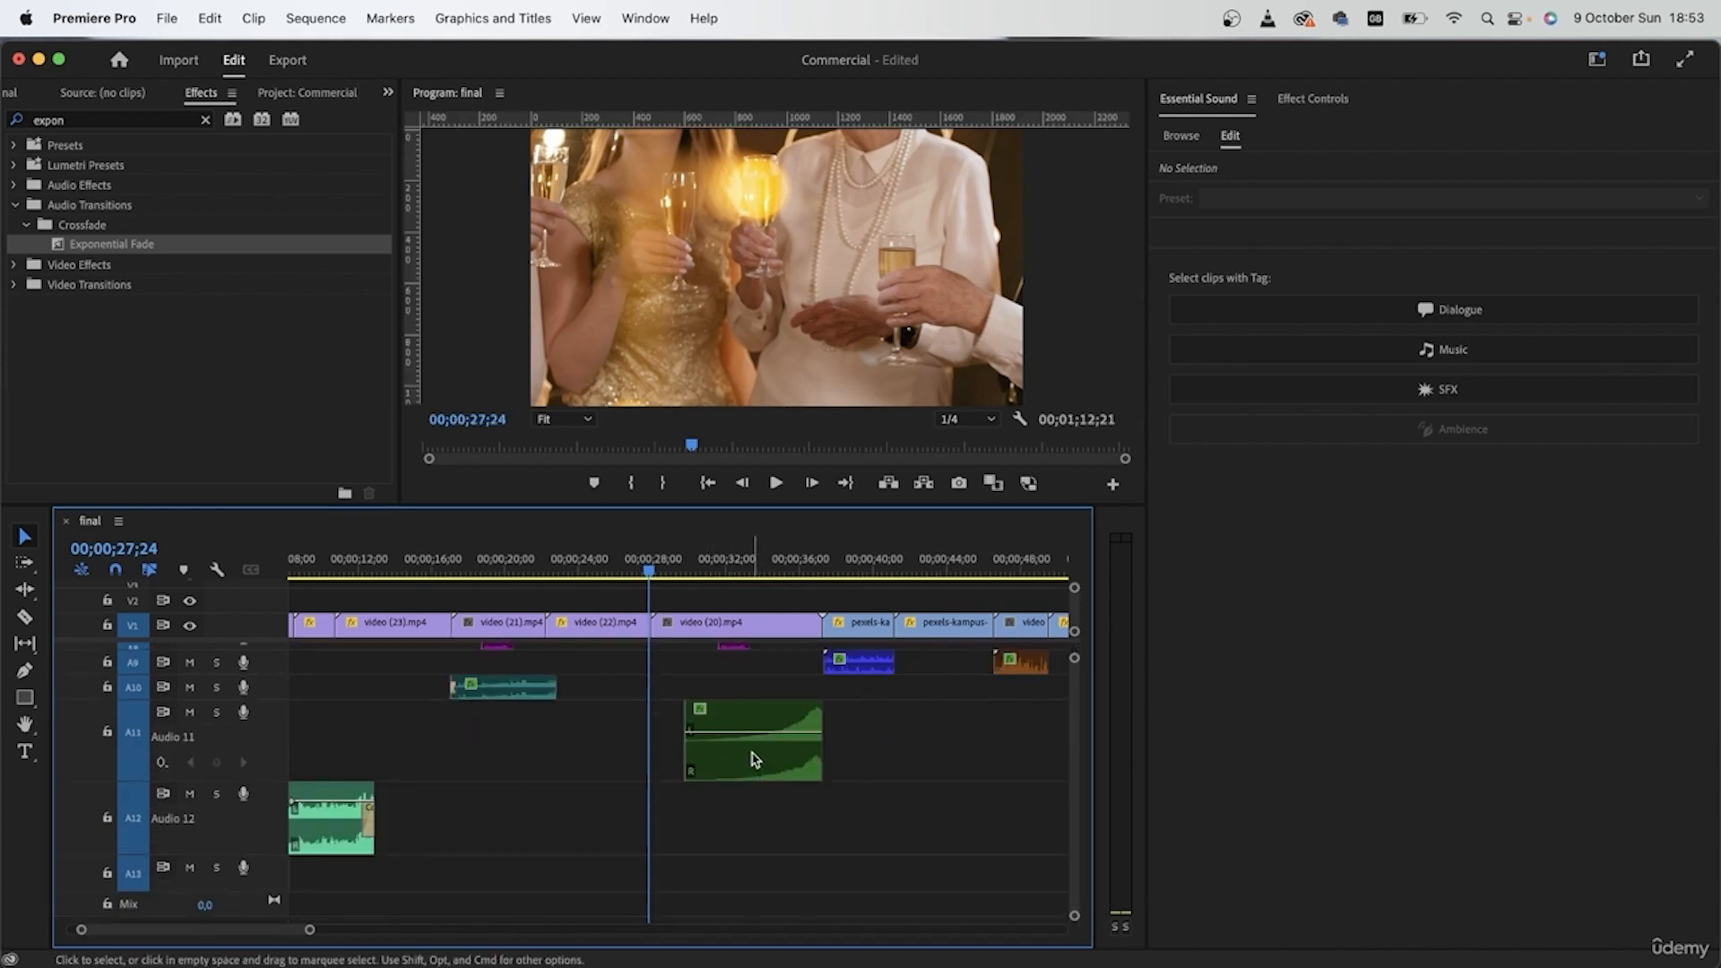
scroll(753, 838, "up", 5)
Step: Play the party shot, then move the euphoric-cheer clip on A8 back to the start of the A7 clip
key("space")
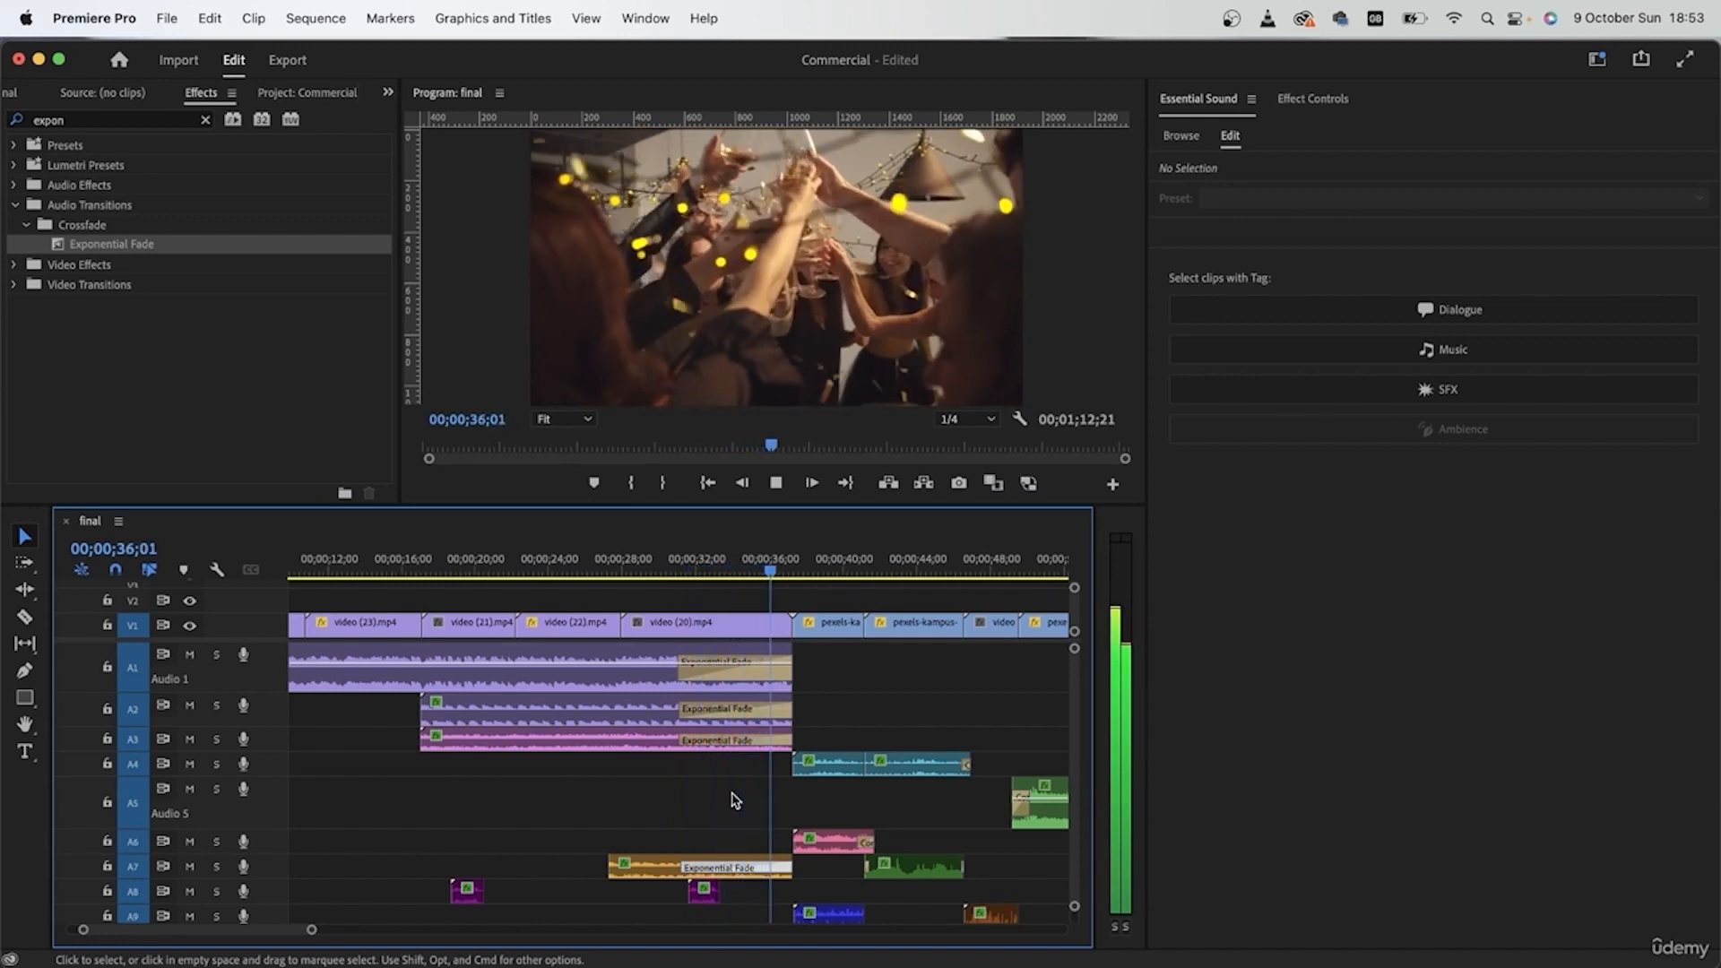
left_click_drag(704, 891, 616, 892)
left_click(623, 573)
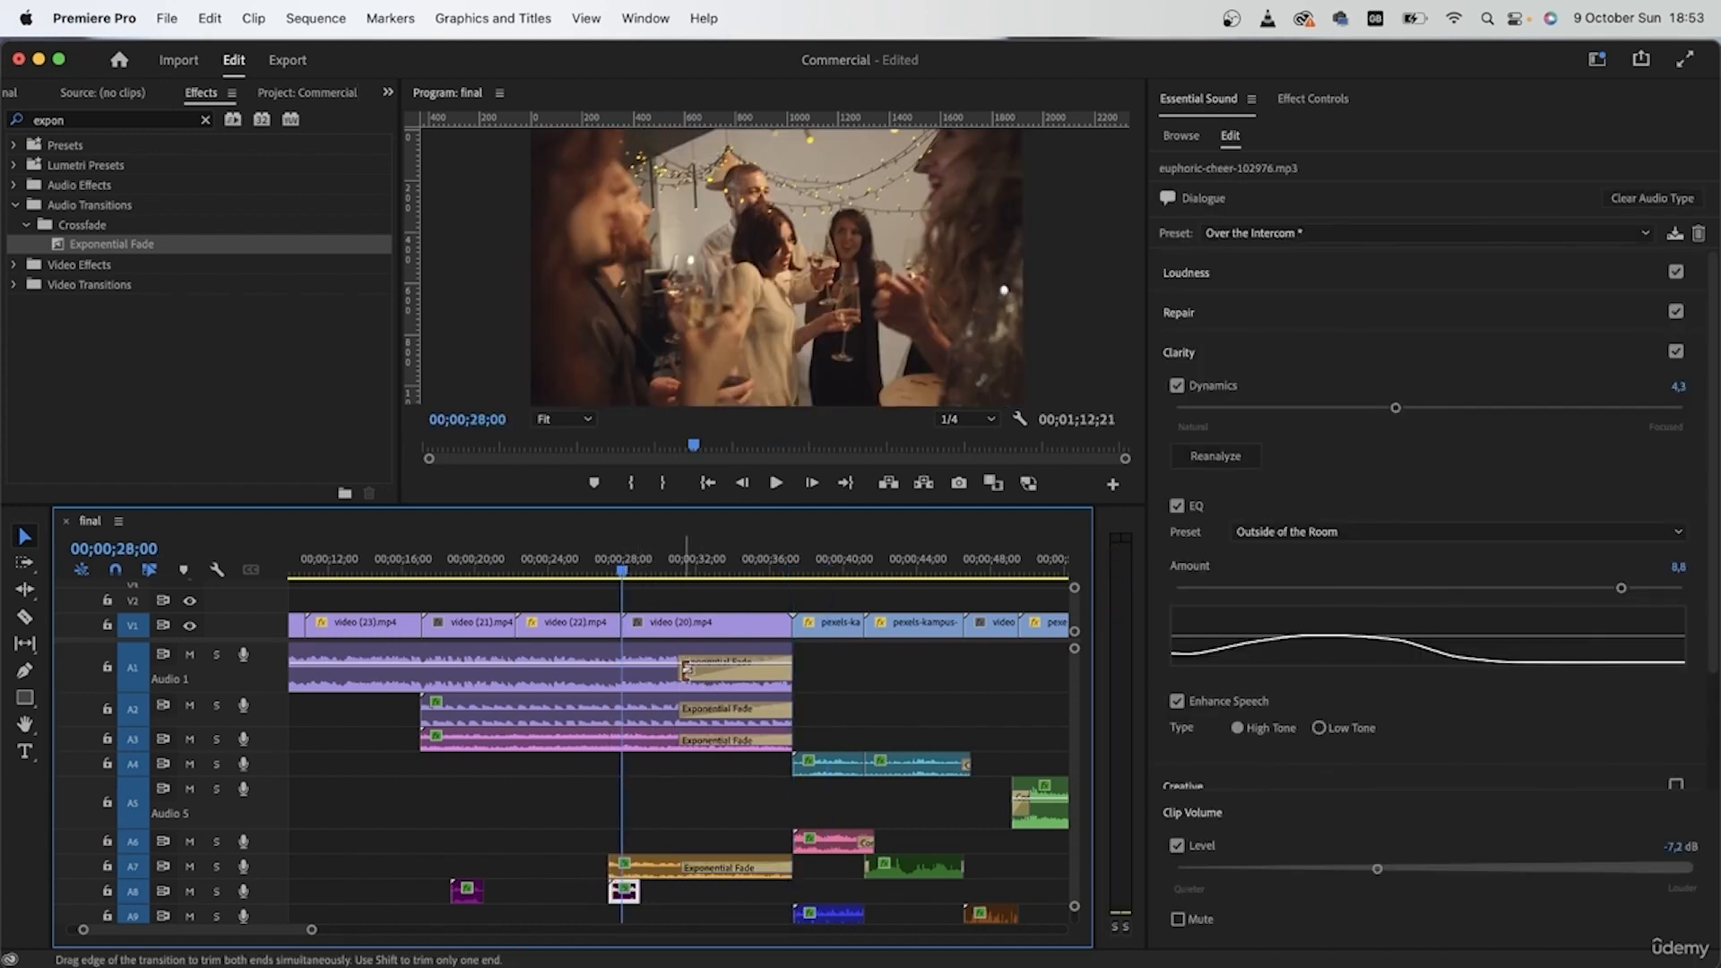
Step: Shorten the Exponential Fades on A1, A2, A3 and A7 to about 3.5 seconds and play from 00;00;28;00 into the bedroom shot
left_click_drag(683, 672, 724, 708)
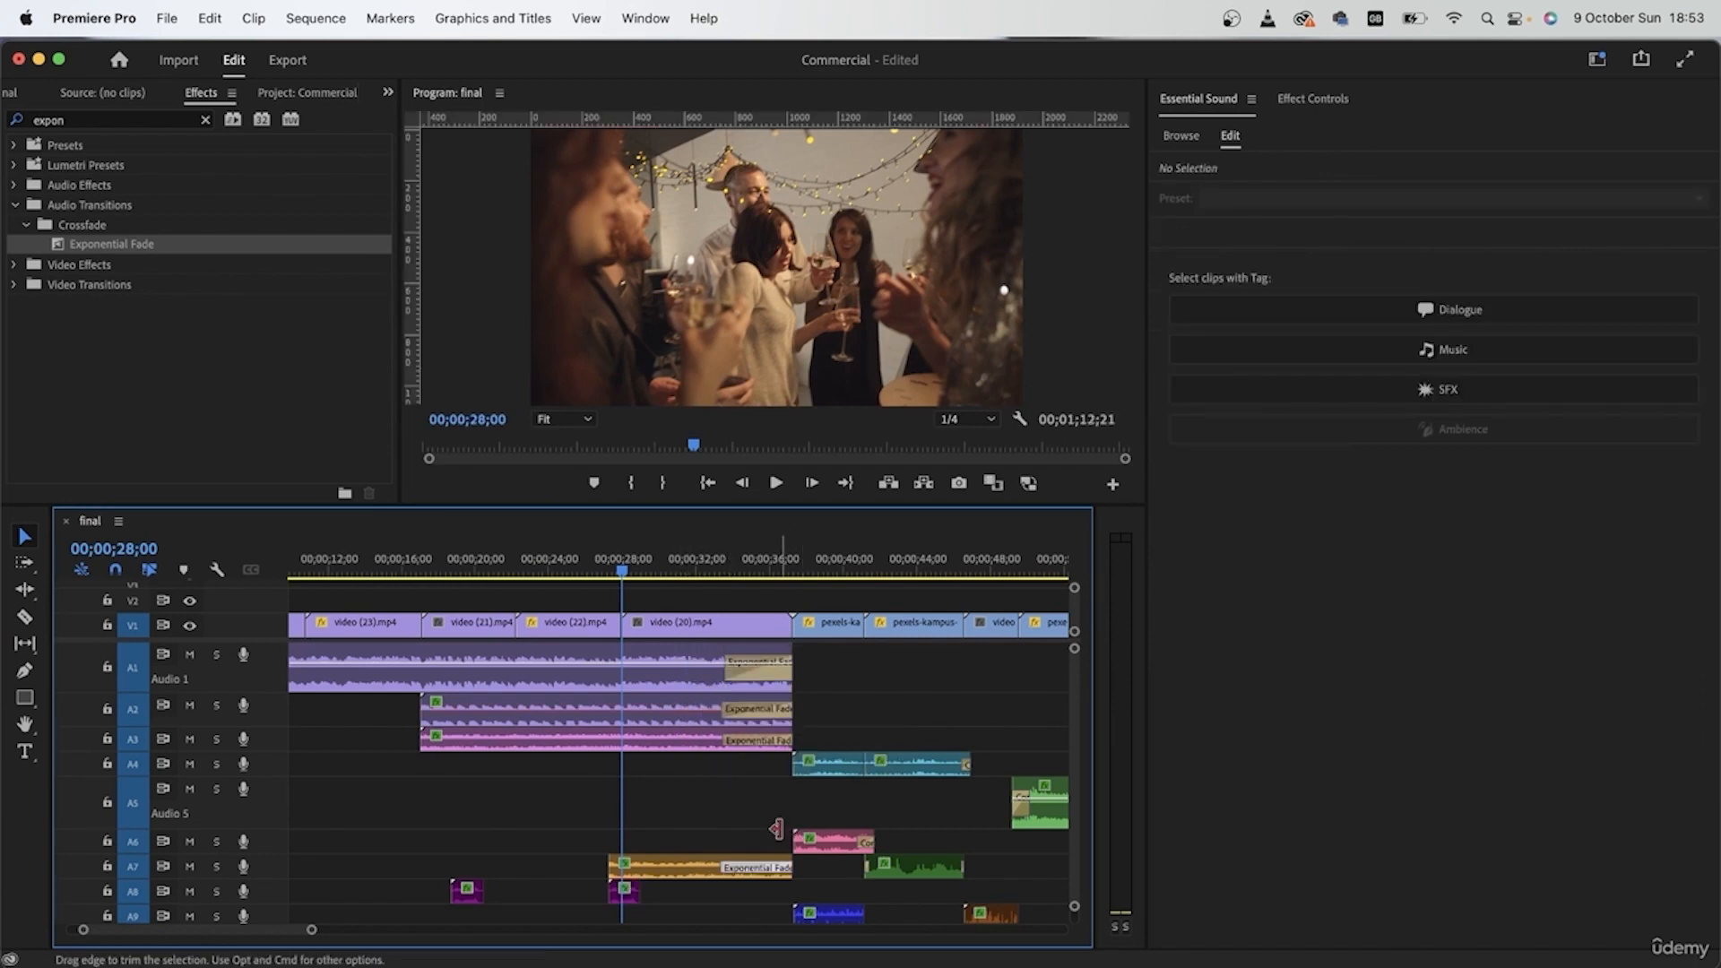
left_click(715, 808)
key("space")
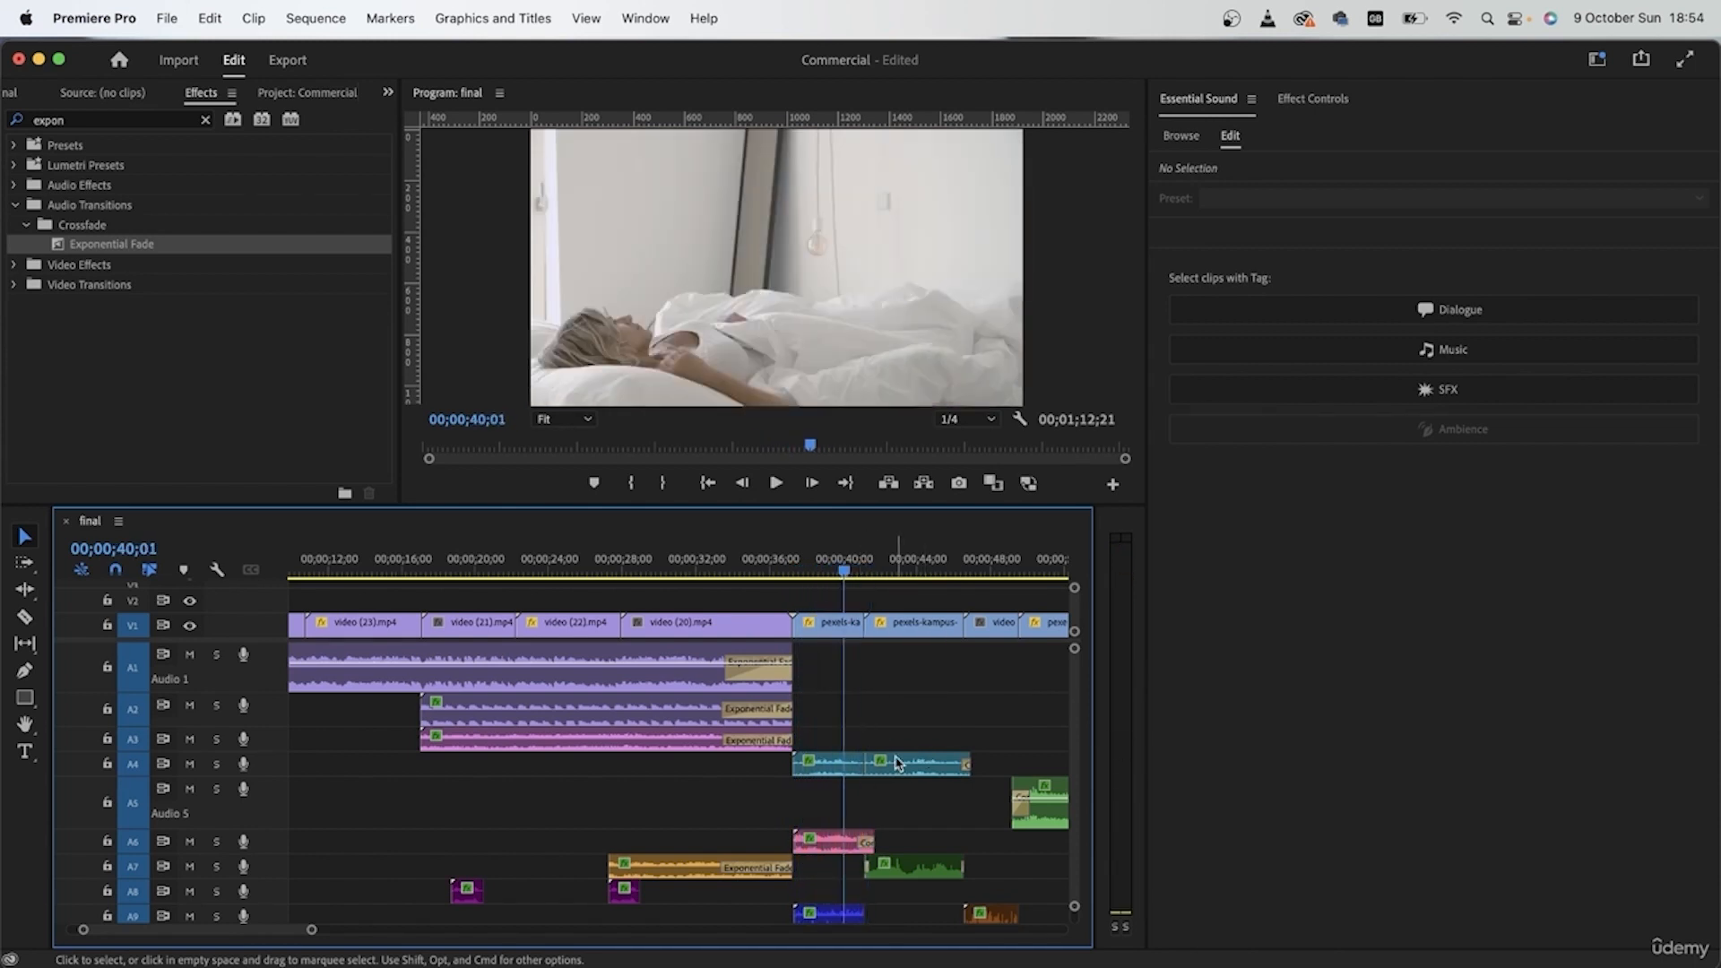
Step: Add Constant Power transitions to both bedroom clips on A4 and delete the one at the first clip's start
scroll(894, 734, "up", 5)
left_click_drag(850, 724, 746, 780)
key("shift+d")
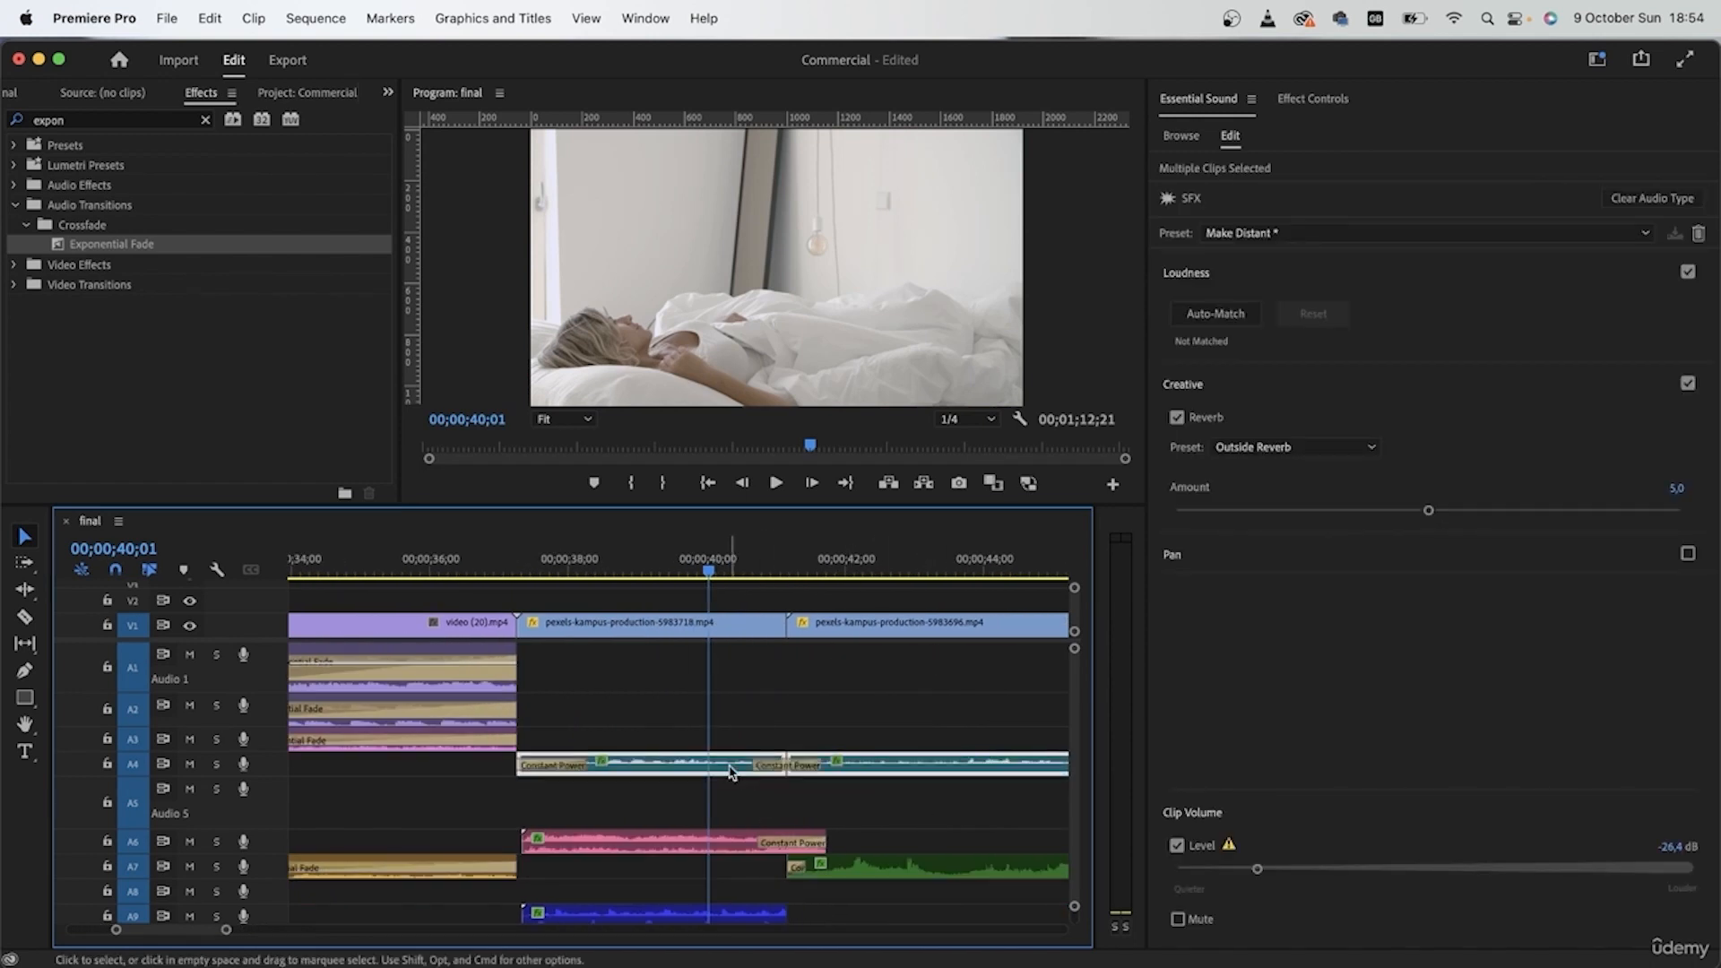
left_click(574, 765)
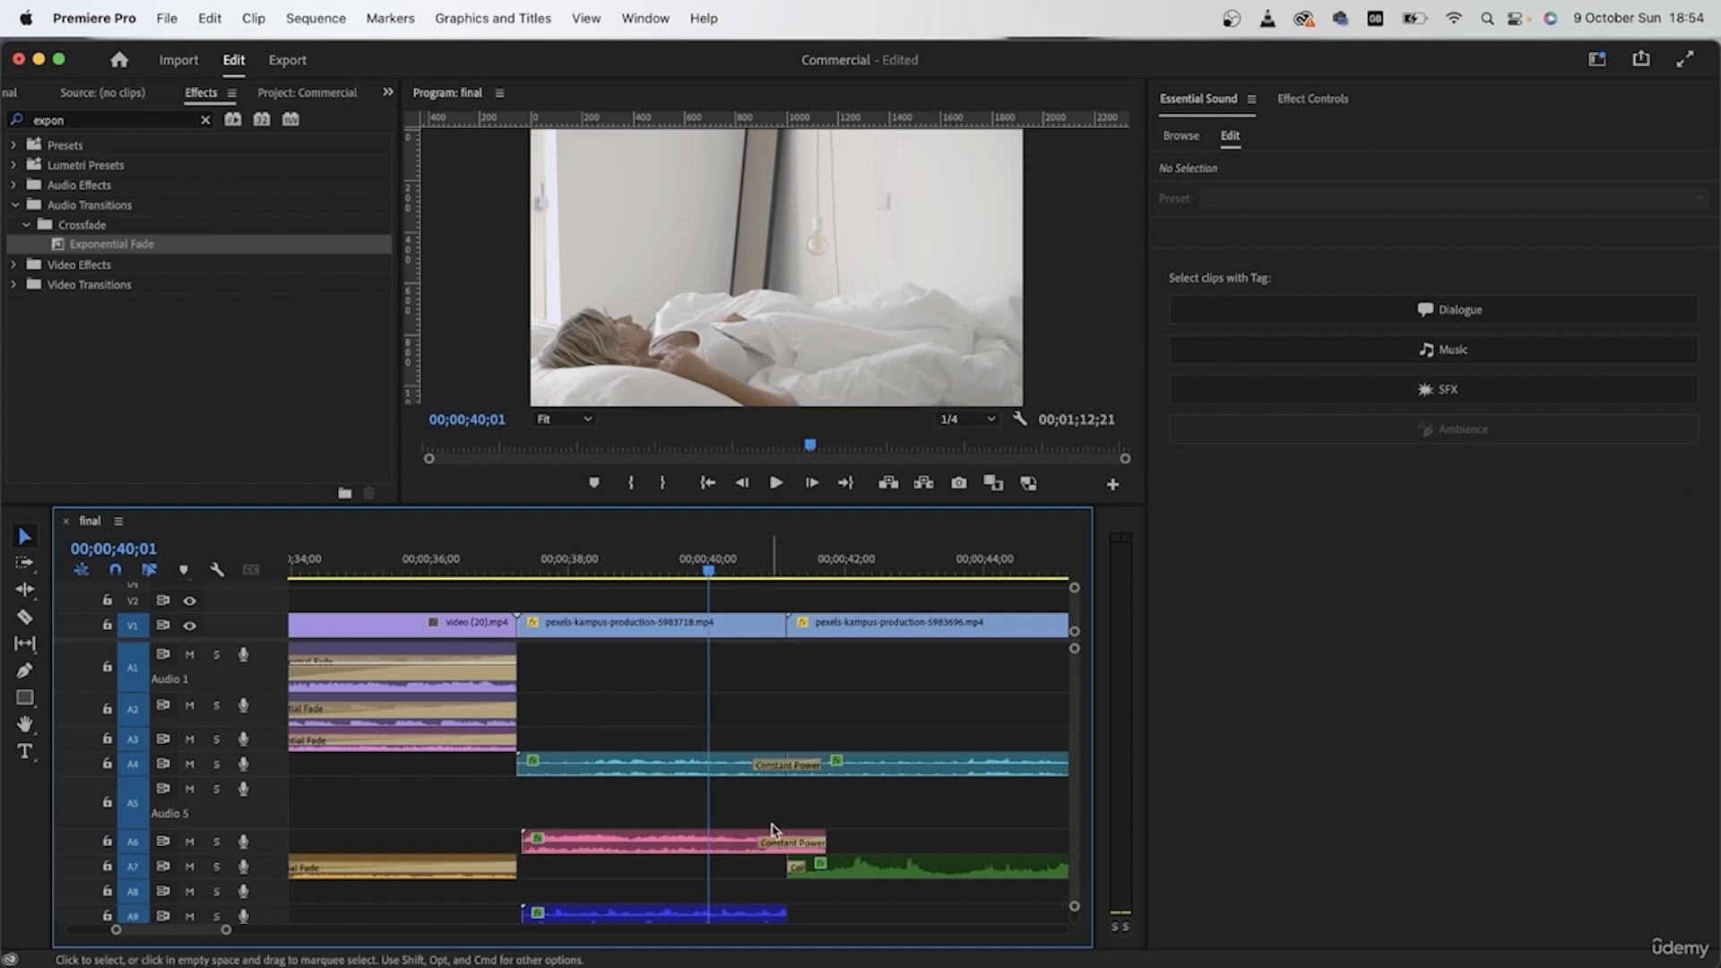
Step: Shorten the Constant Power crossfade between the two A4 clips to about 00;00;00;08
left_click_drag(823, 765, 803, 766)
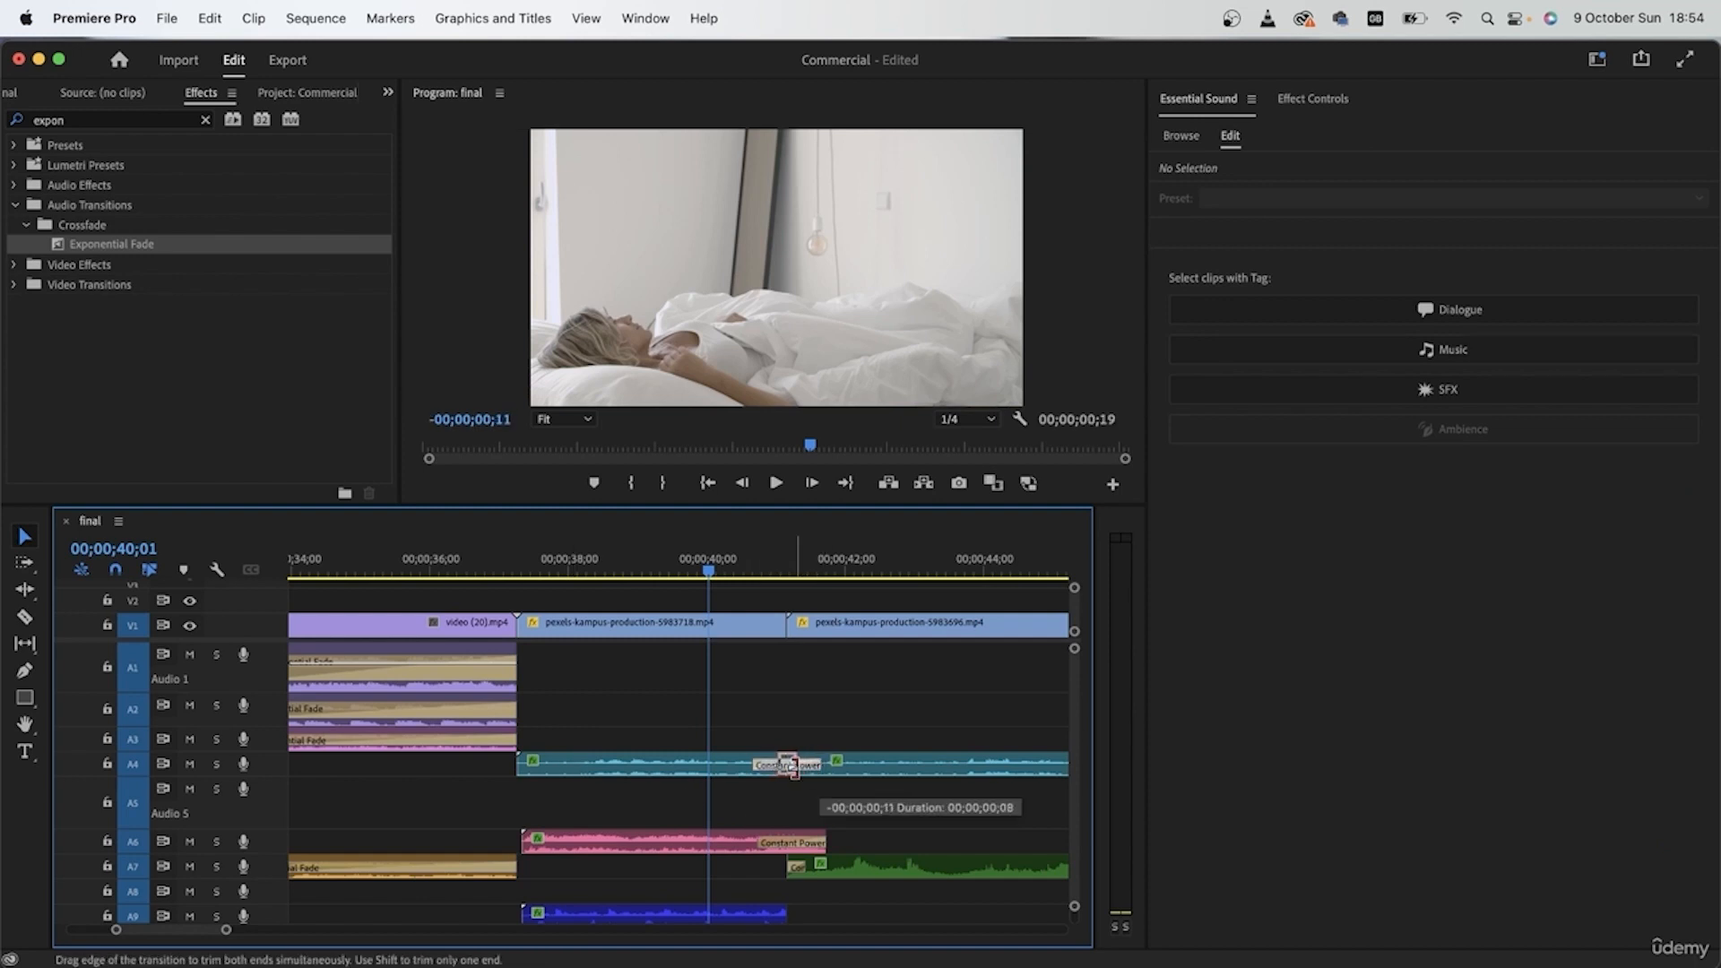
scroll(788, 767, "down", 5)
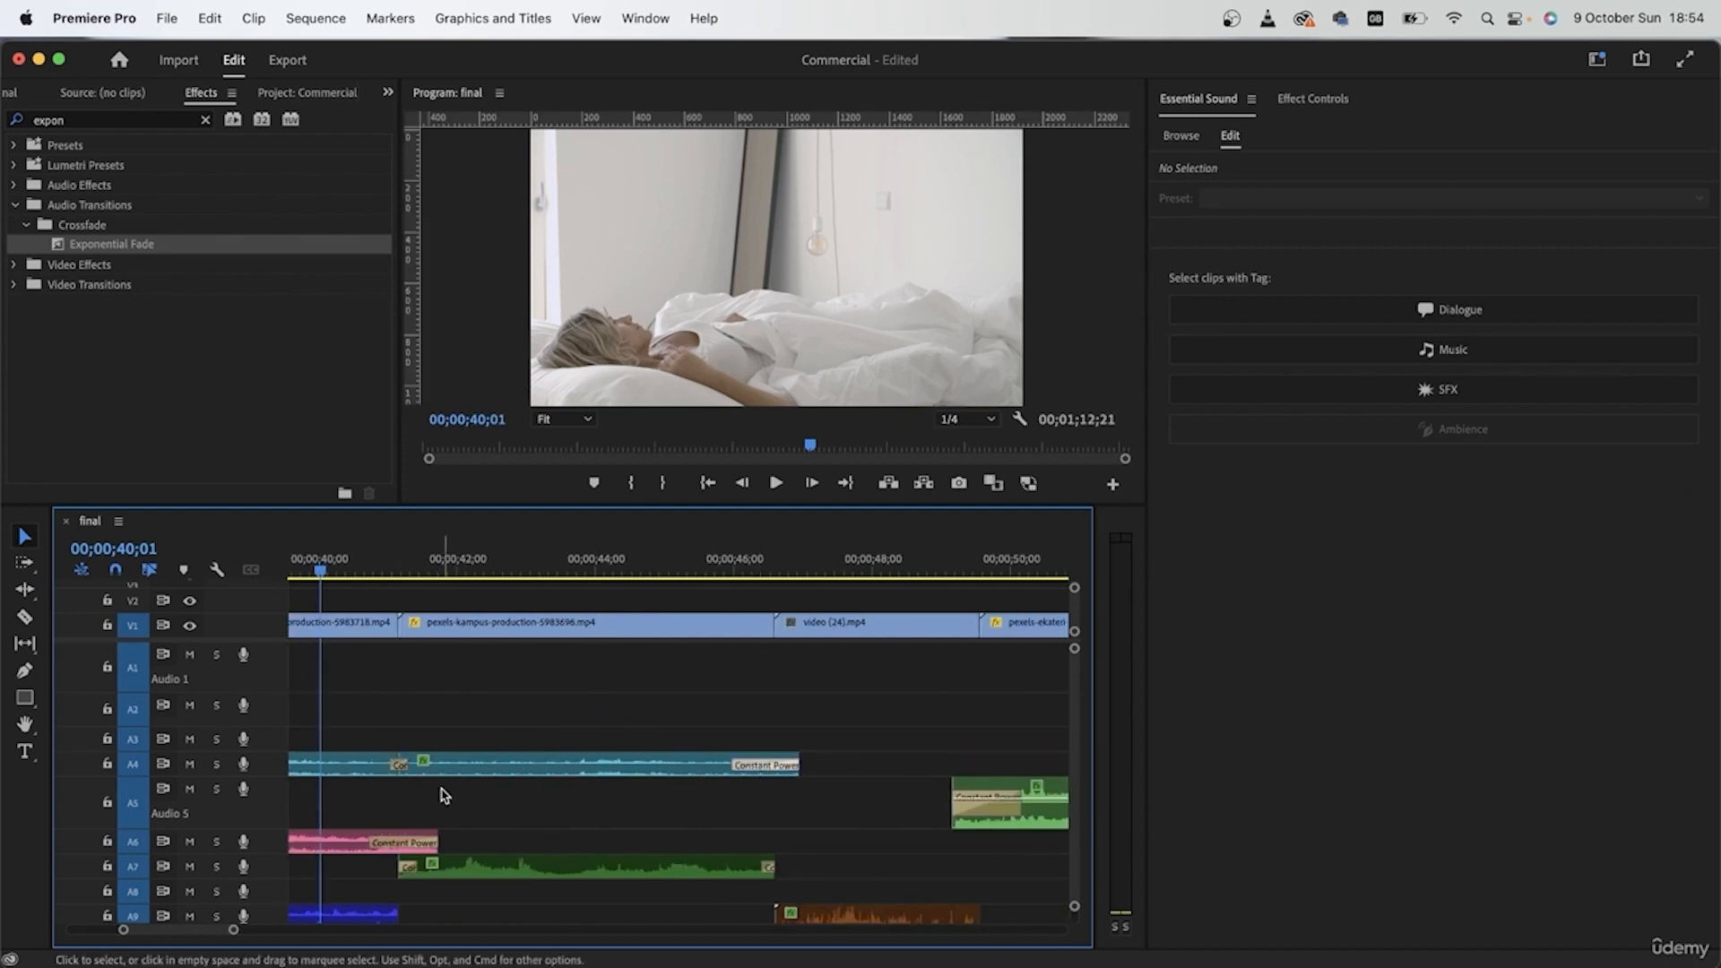
scroll(436, 811, "up", 4)
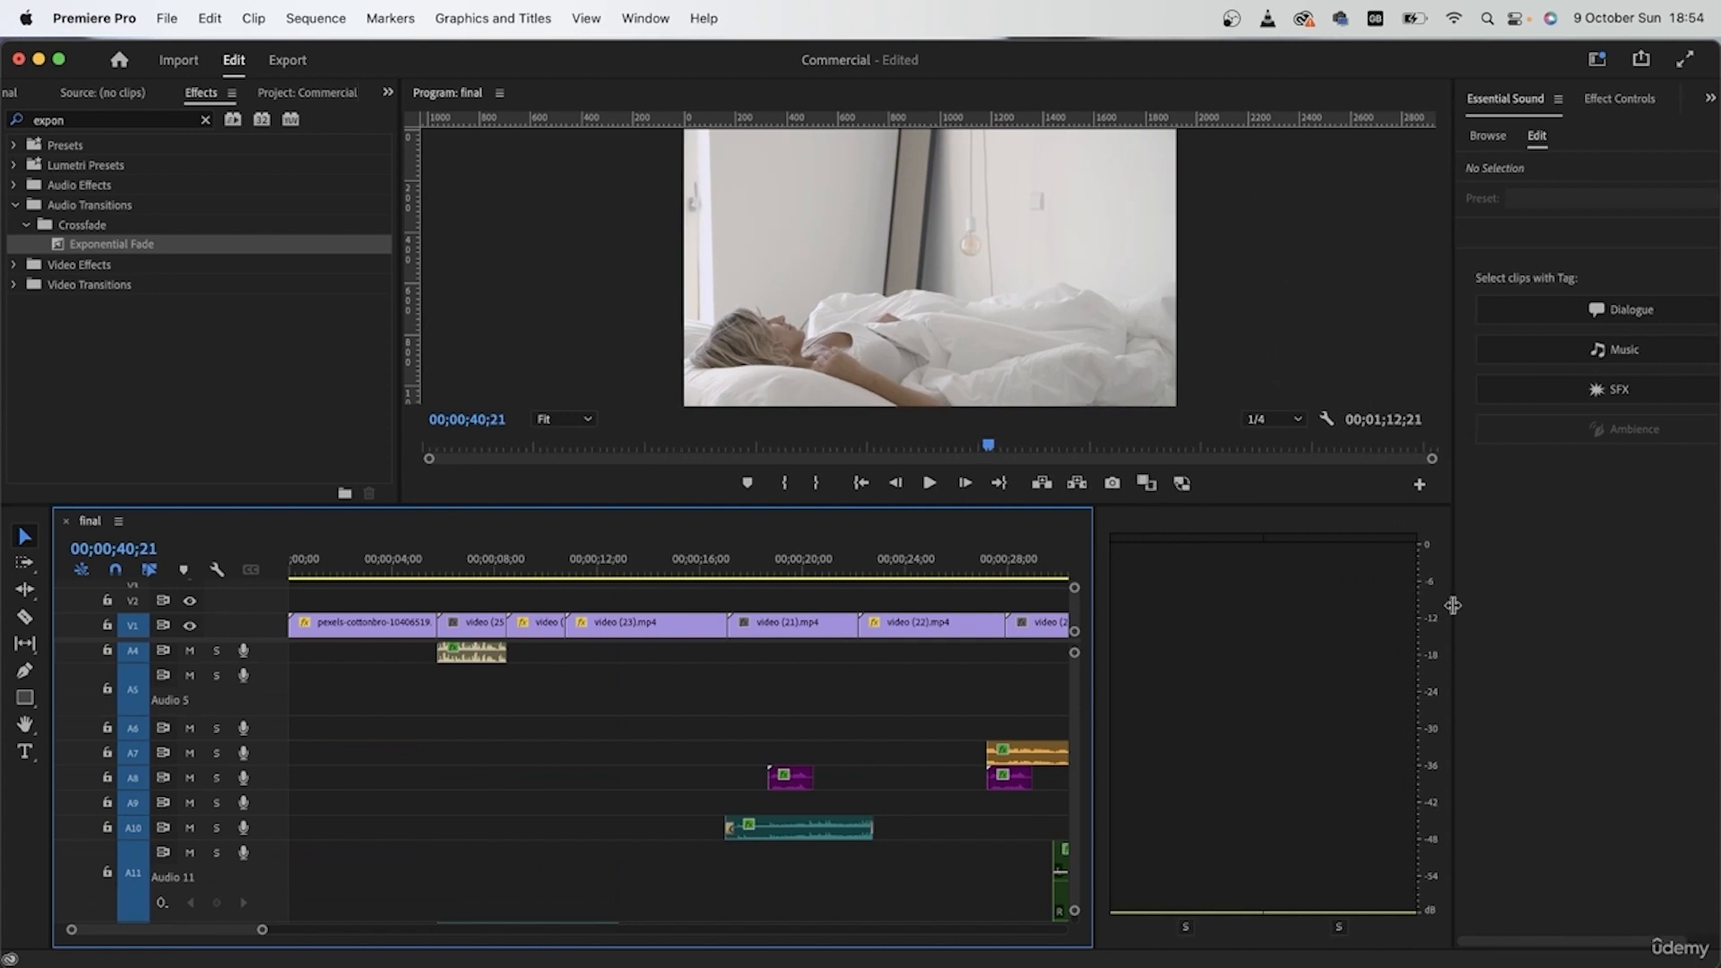
Step: Widen the timeline by narrowing Essential Sound and the audio meters, and bring the whole sequence into view
left_click_drag(1453, 604, 1466, 604)
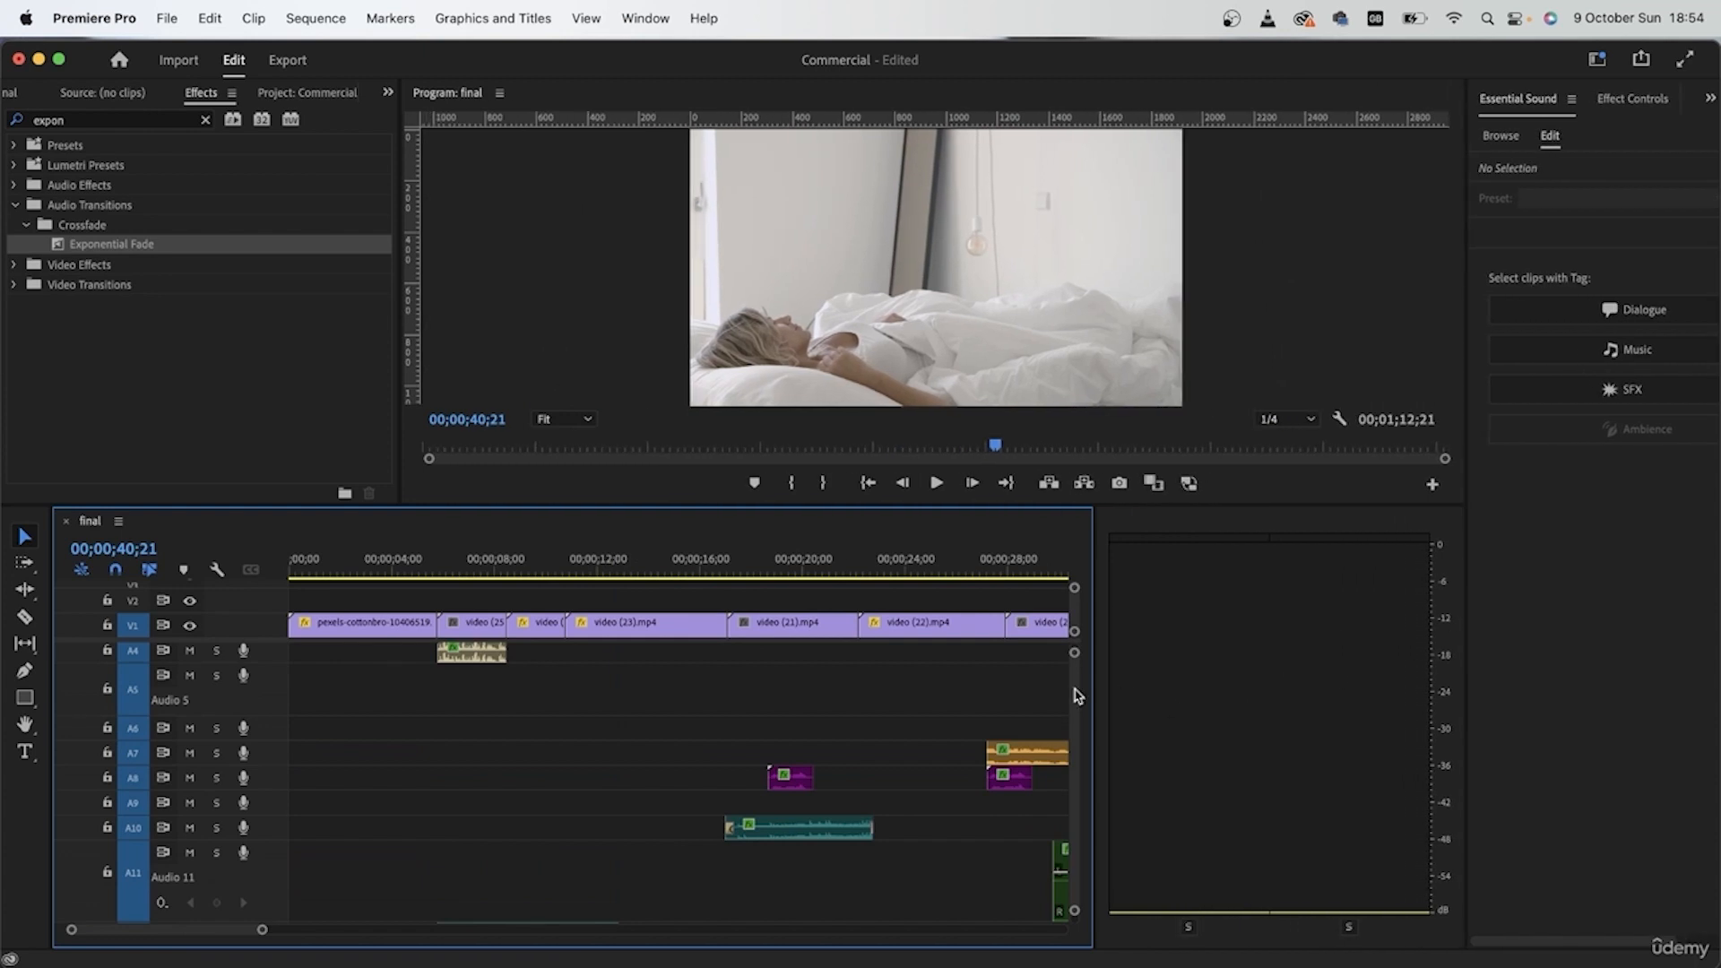
left_click_drag(1095, 693, 1360, 723)
scroll(847, 786, "down", 5)
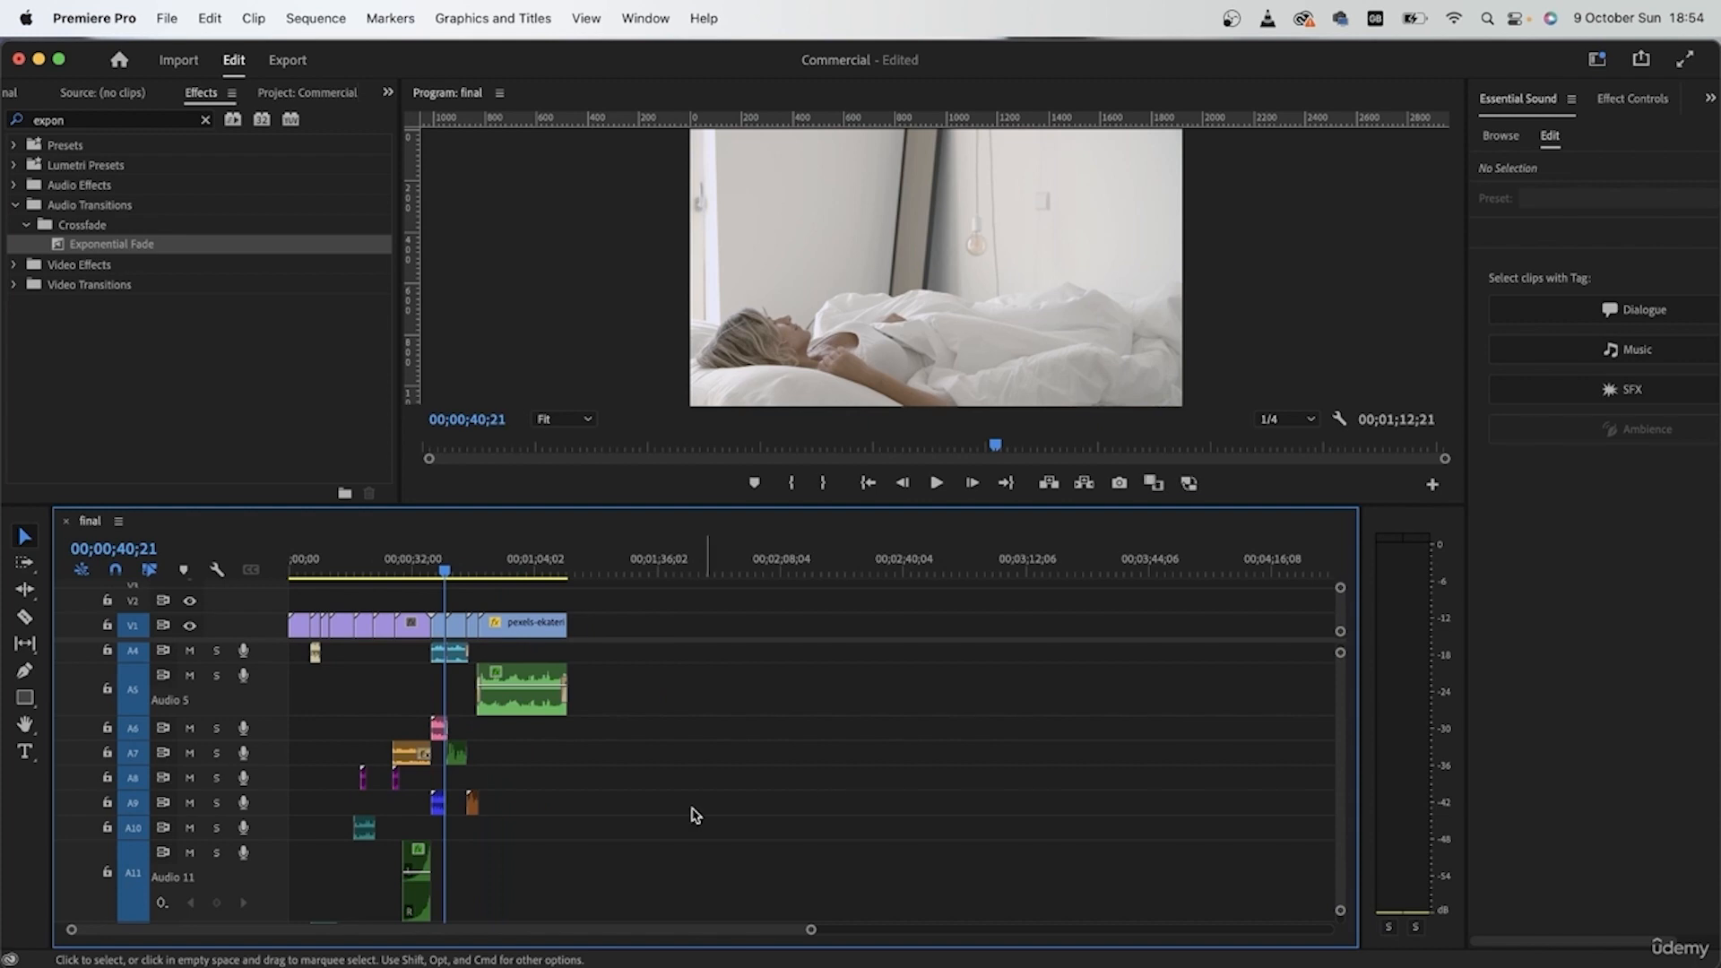
scroll(462, 823, "down", 3)
scroll(461, 823, "up", 5)
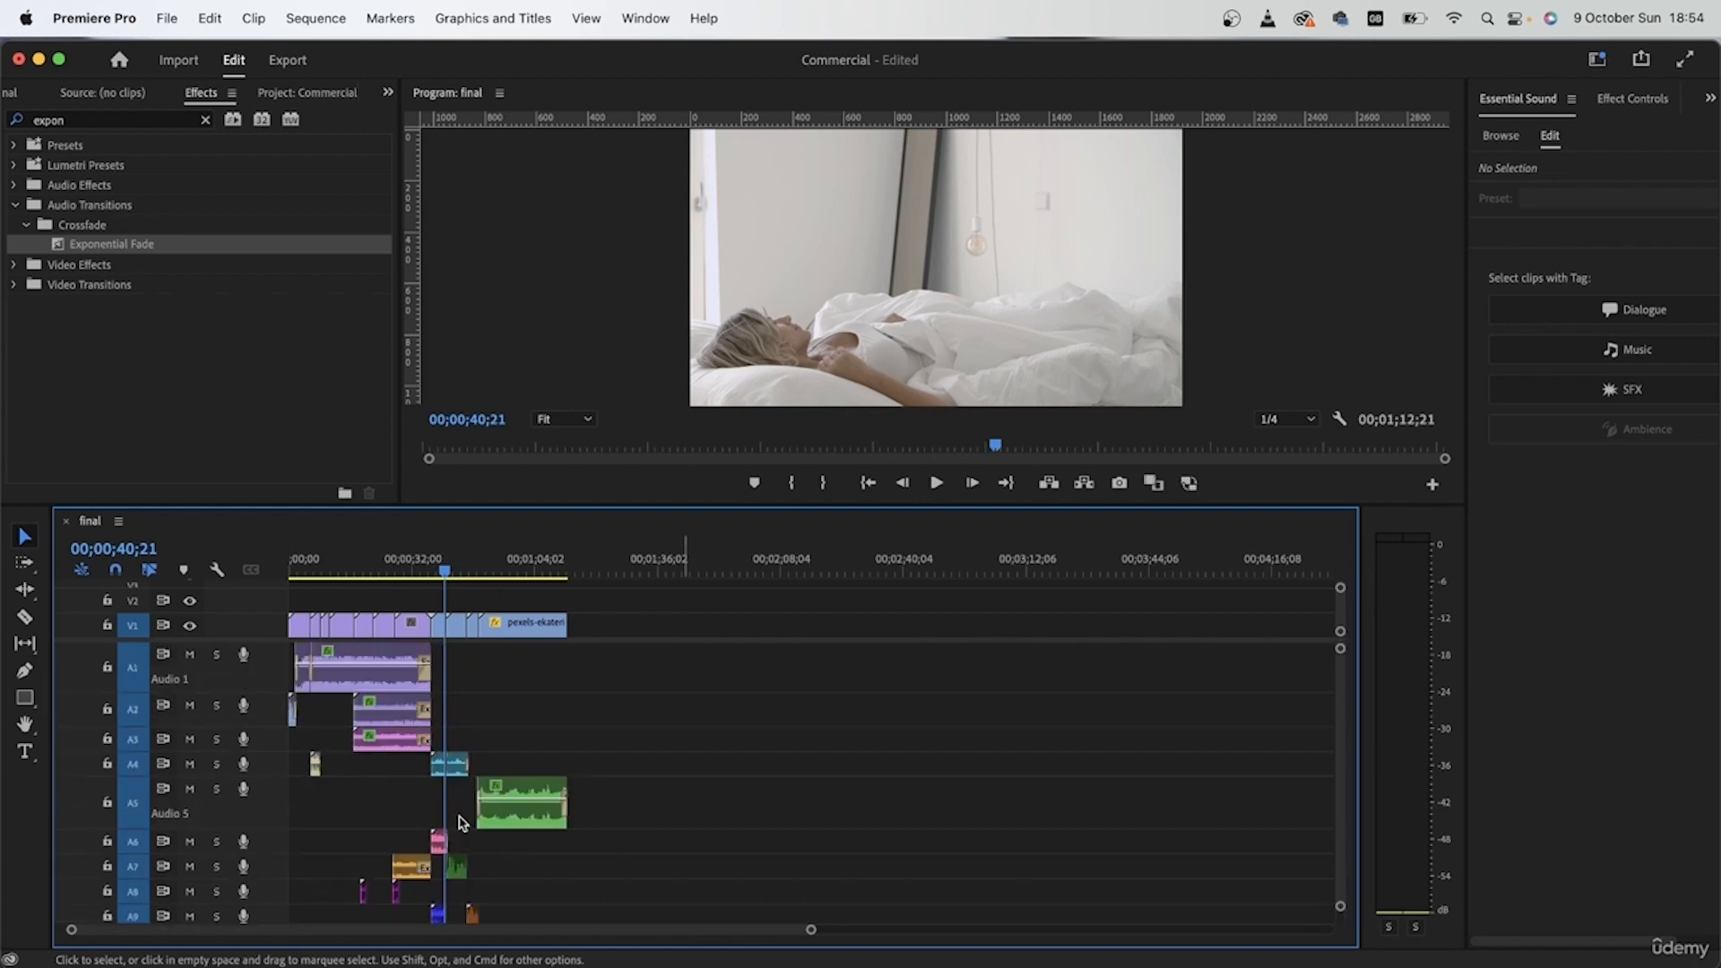
Step: Play the whole sequence from 00;00;00;00 into the final window shot, checking the clips on all audio tracks along the way
left_click_drag(329, 557, 215, 561)
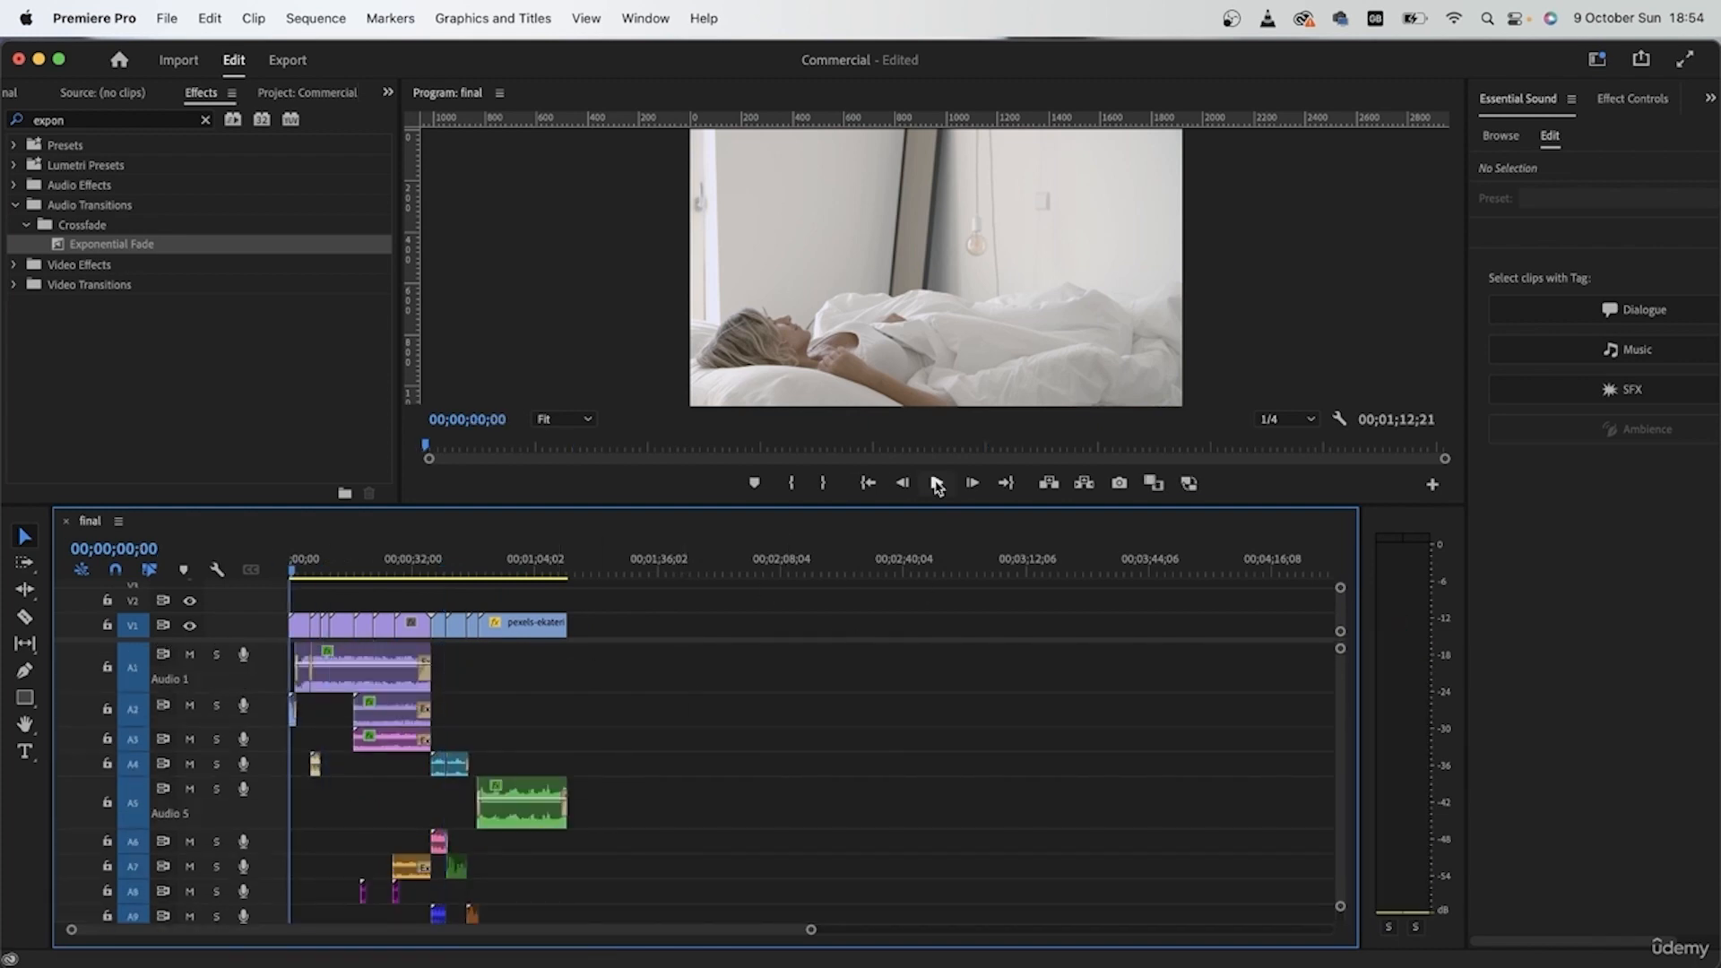
left_click_drag(814, 932, 641, 945)
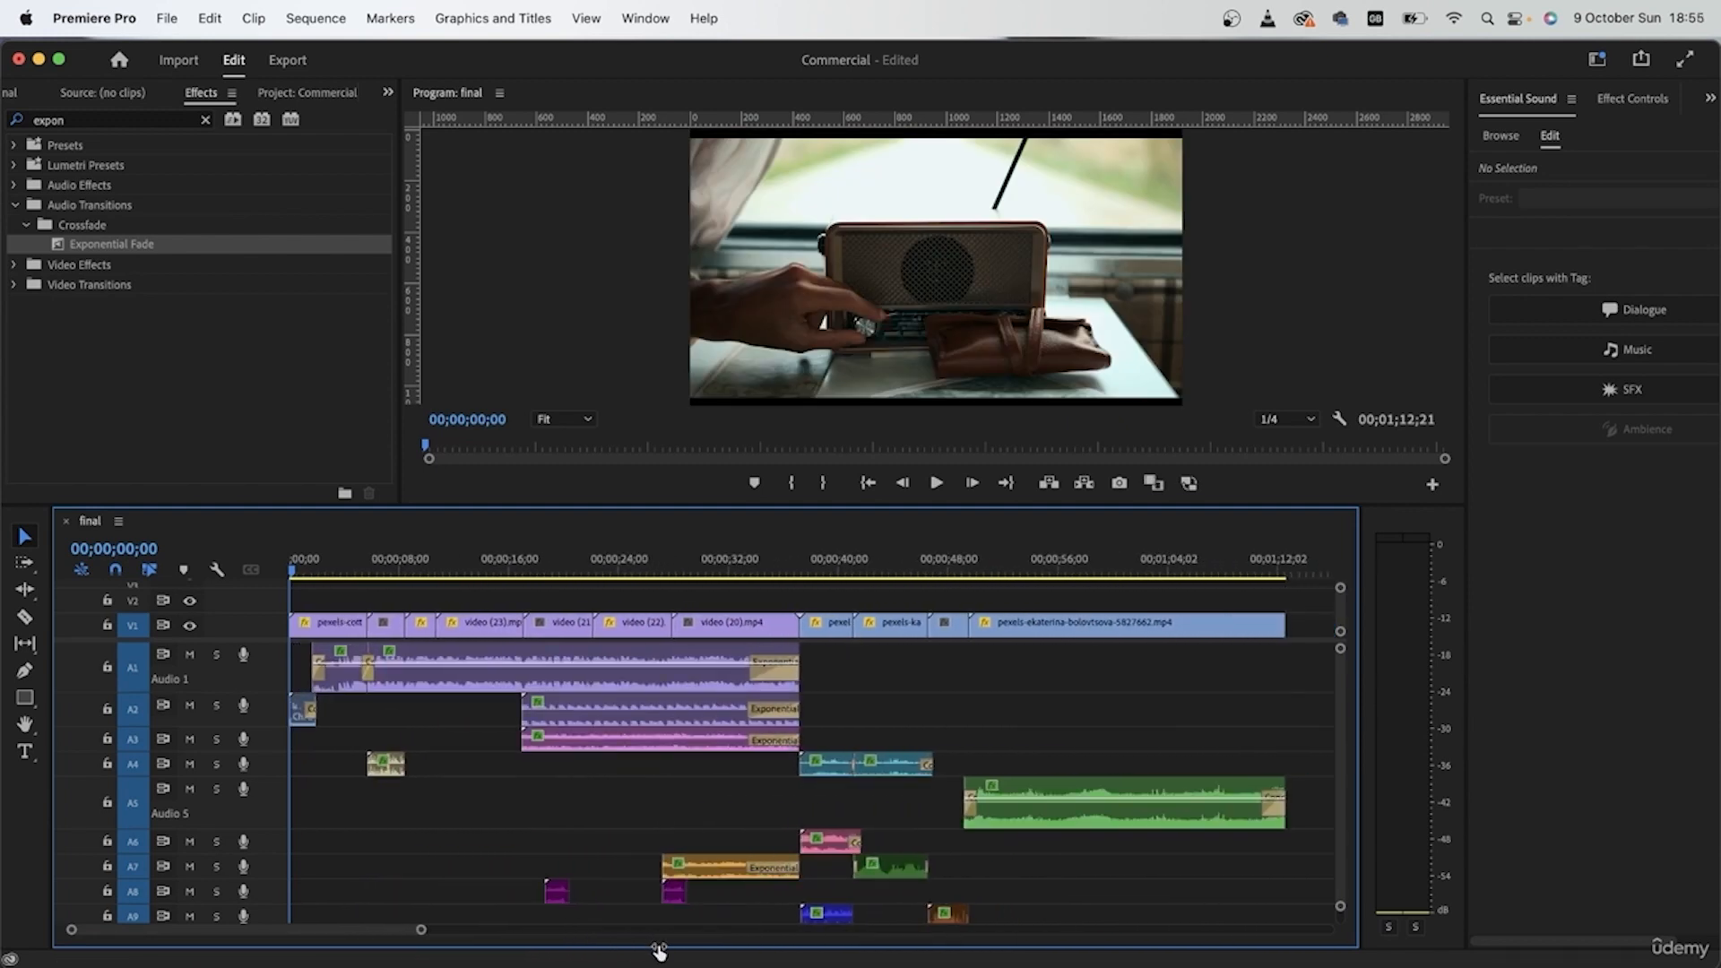
key("space")
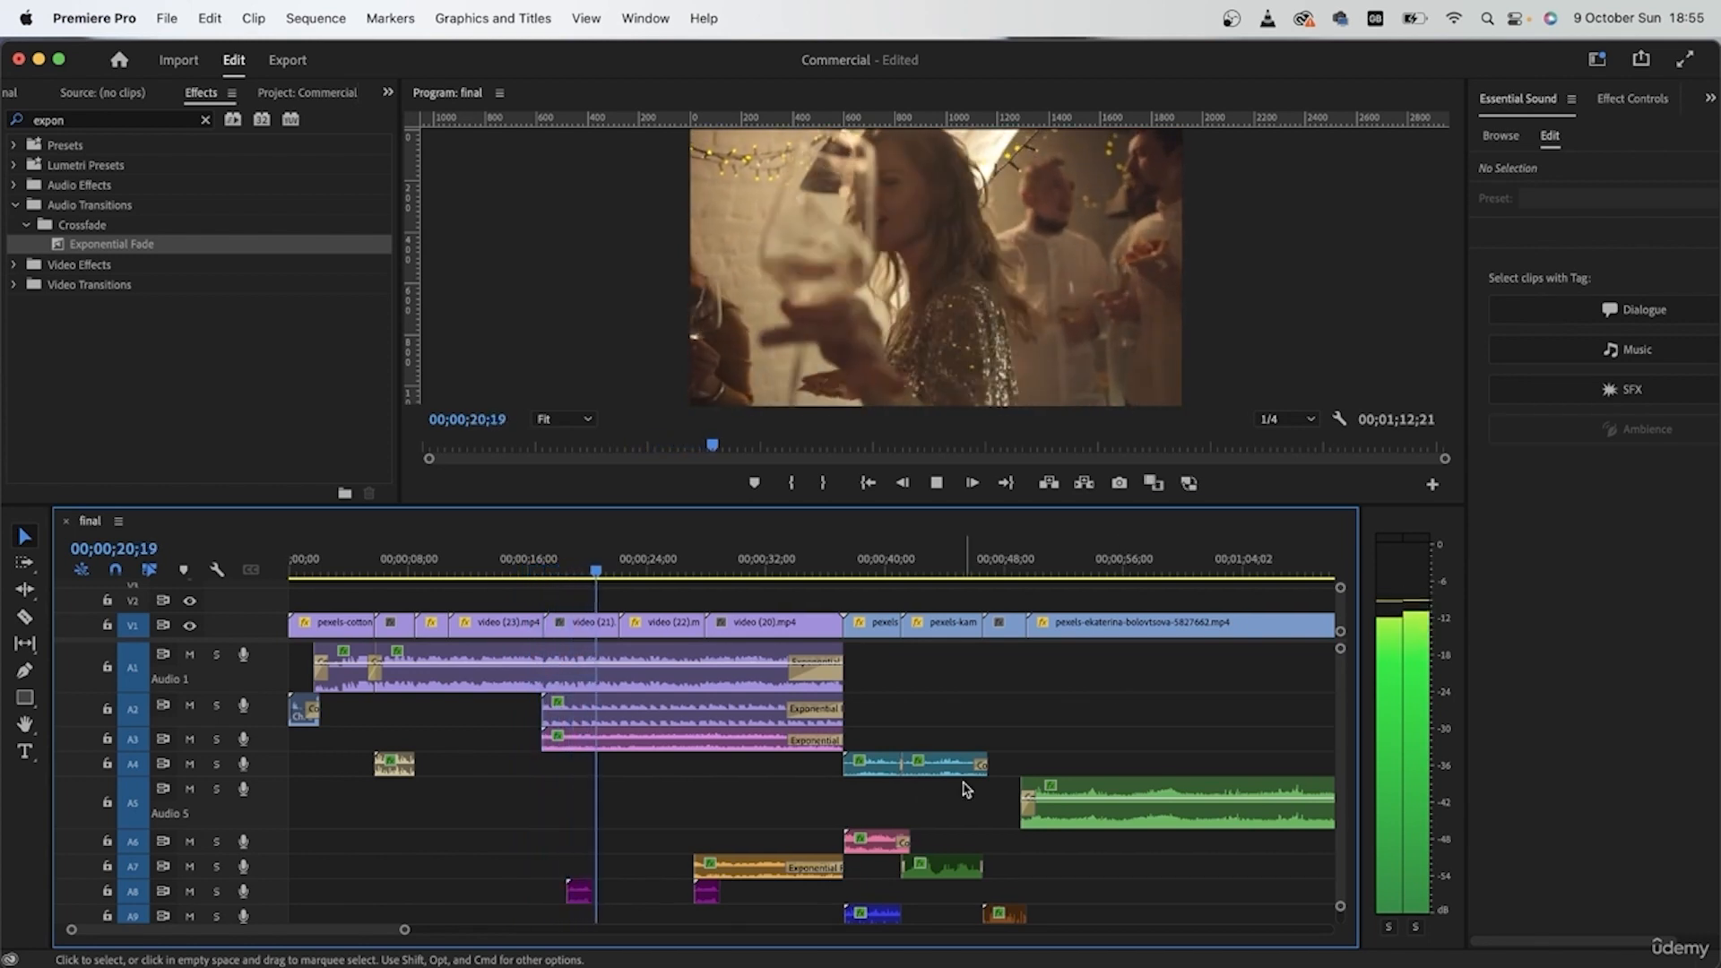
scroll(907, 806, "down", 5)
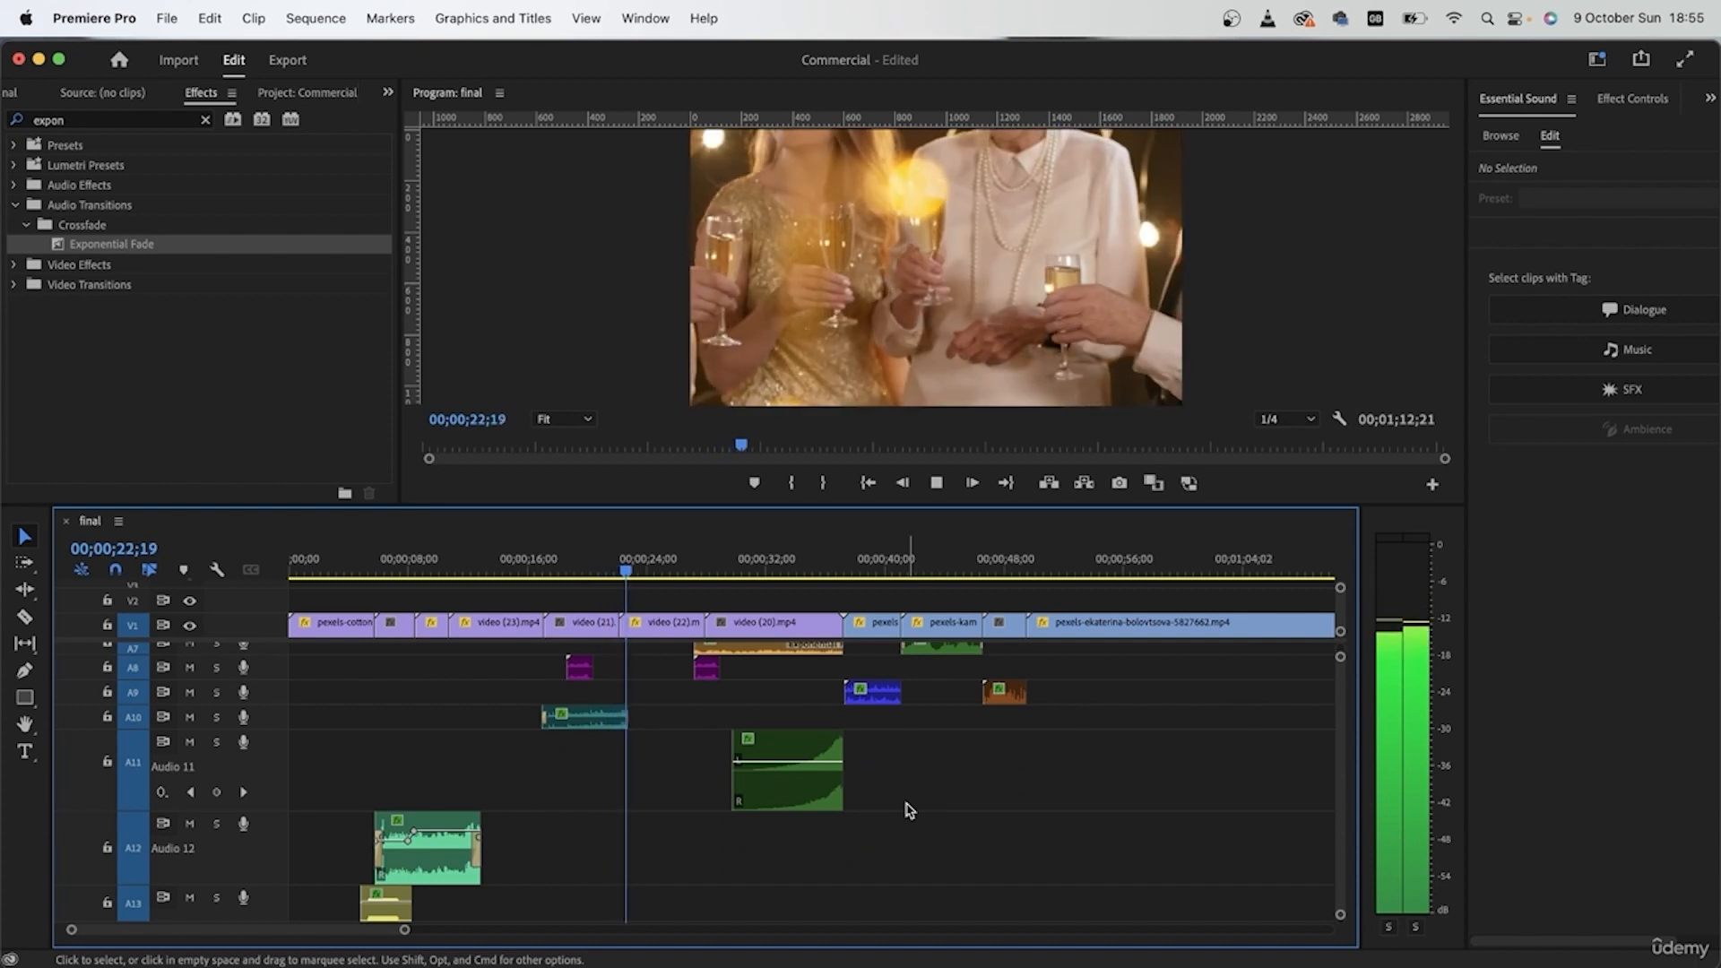
scroll(907, 809, "up", 5)
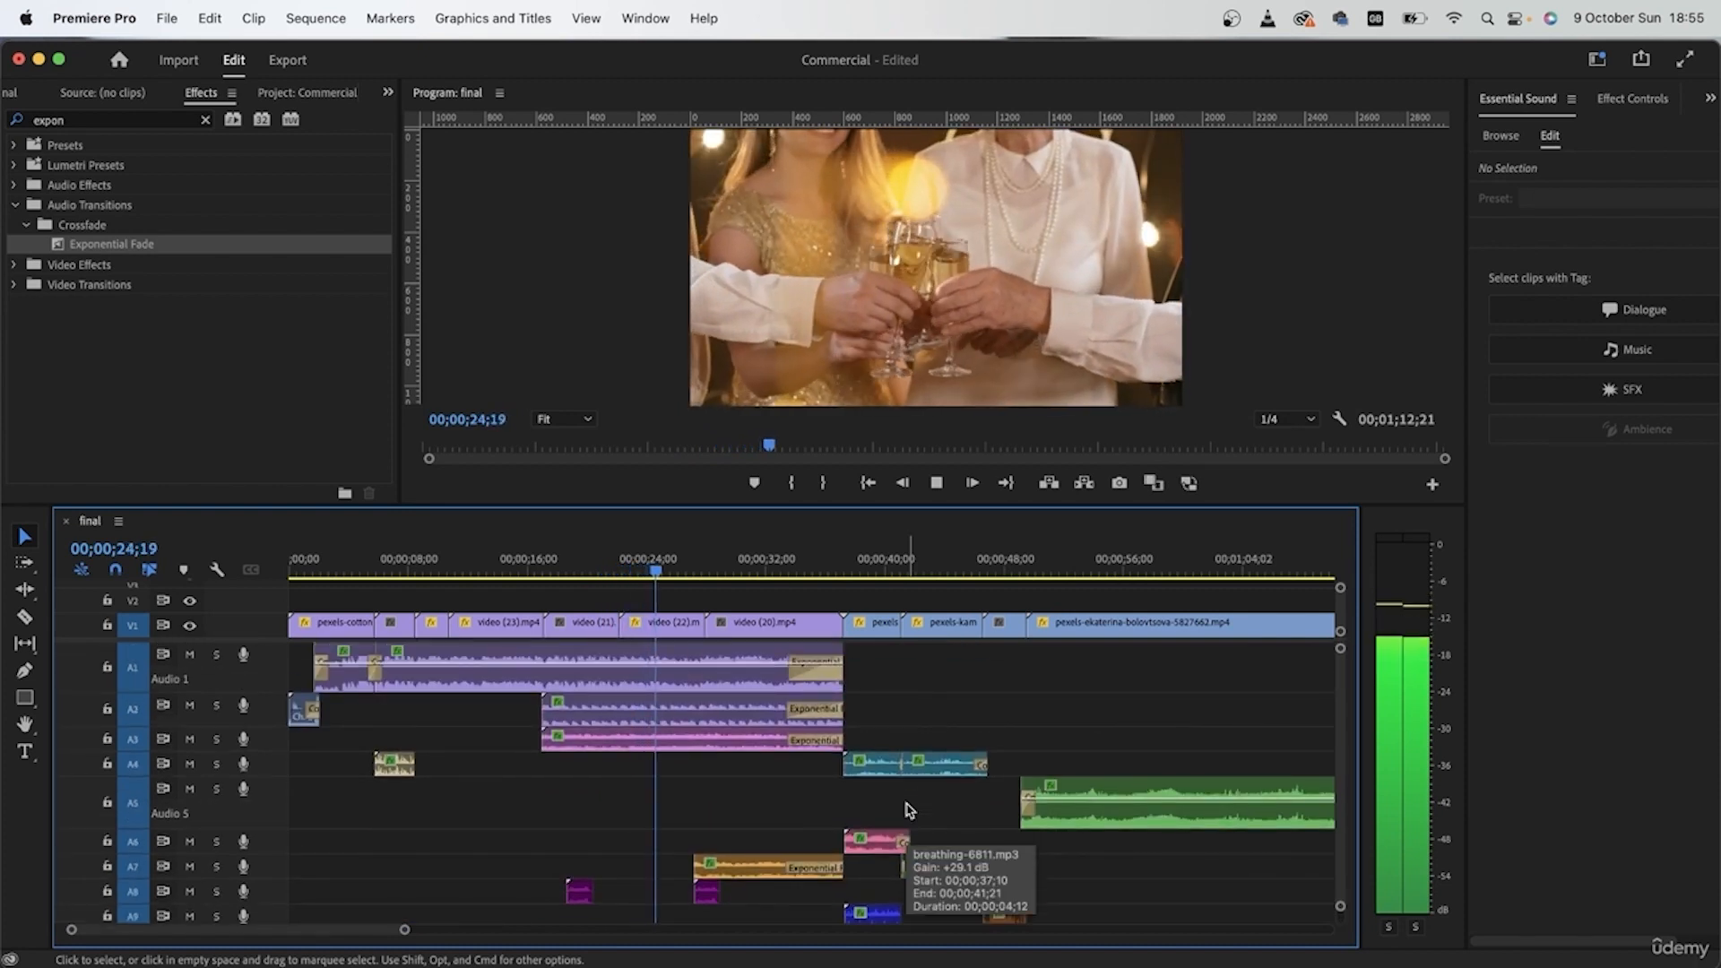
scroll(907, 809, "down", 5)
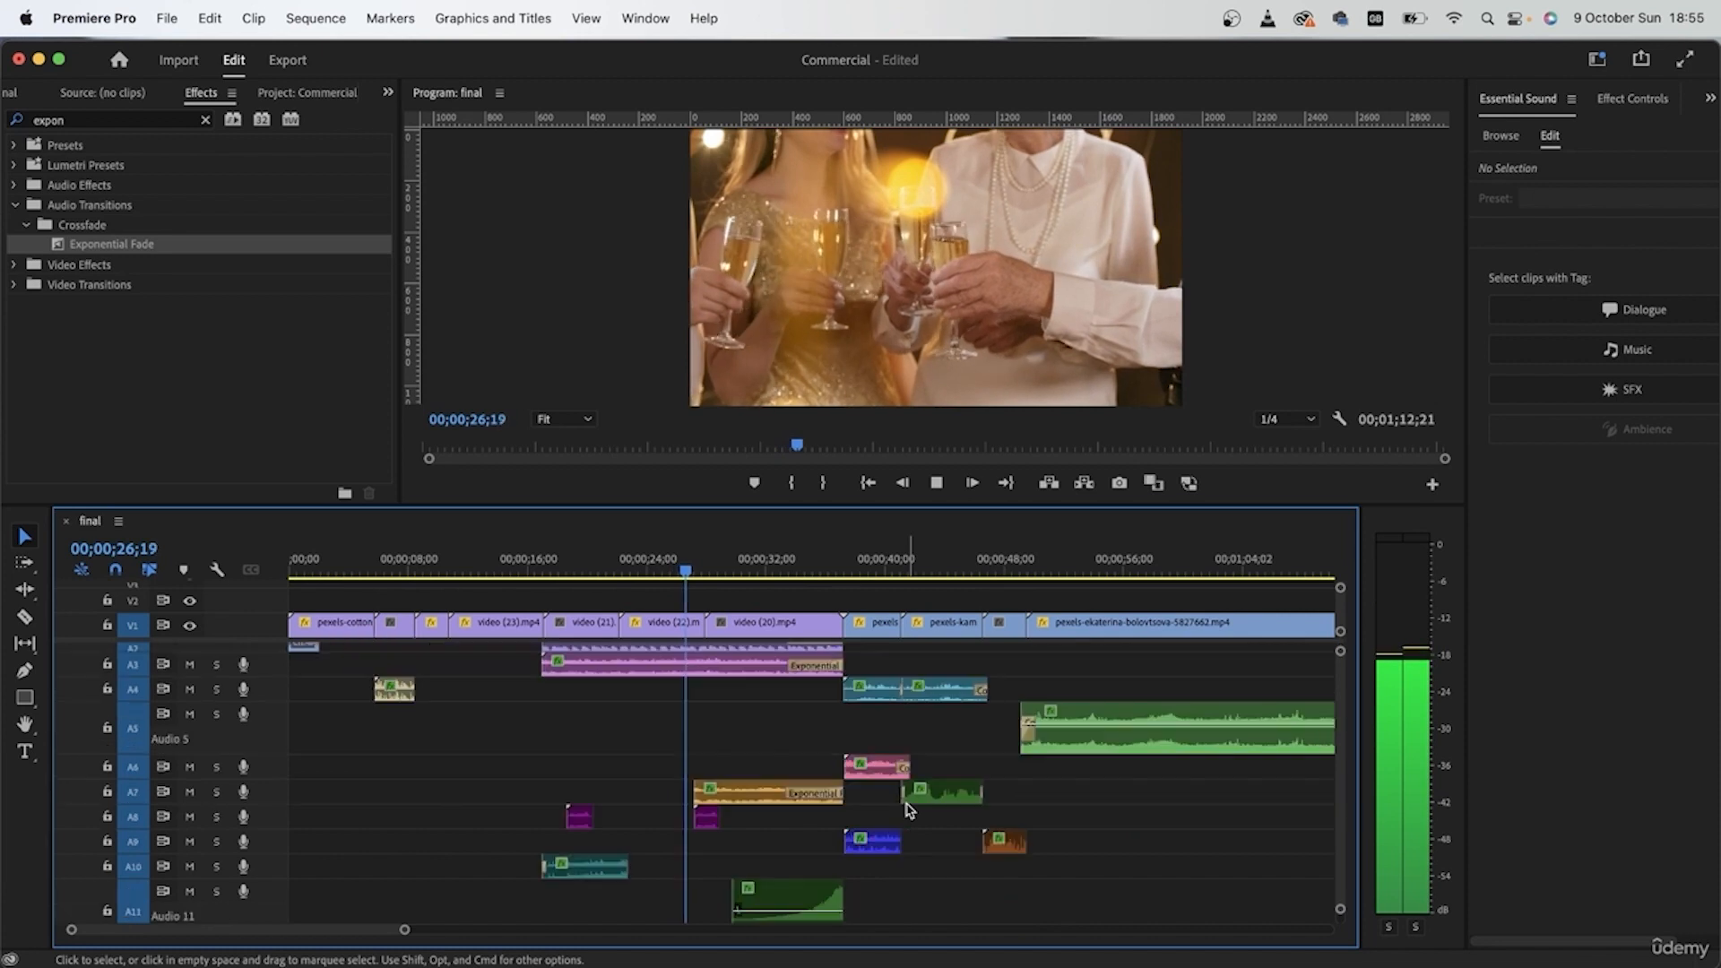
scroll(910, 809, "up", 3)
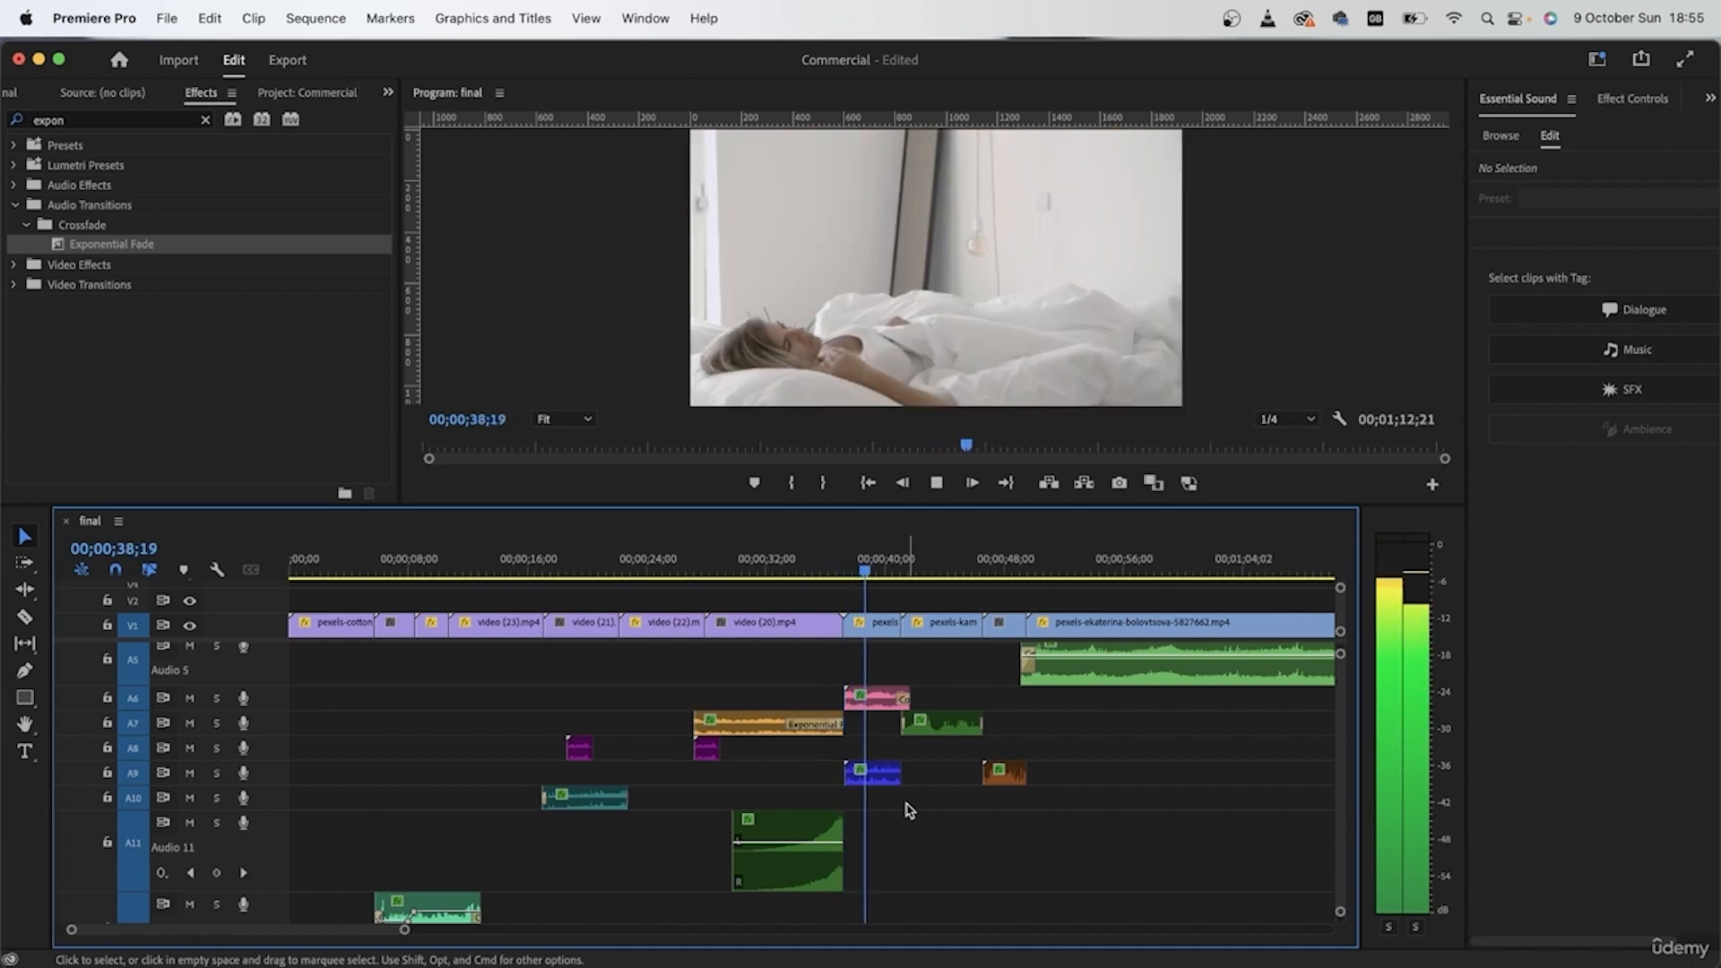
scroll(908, 811, "up", 5)
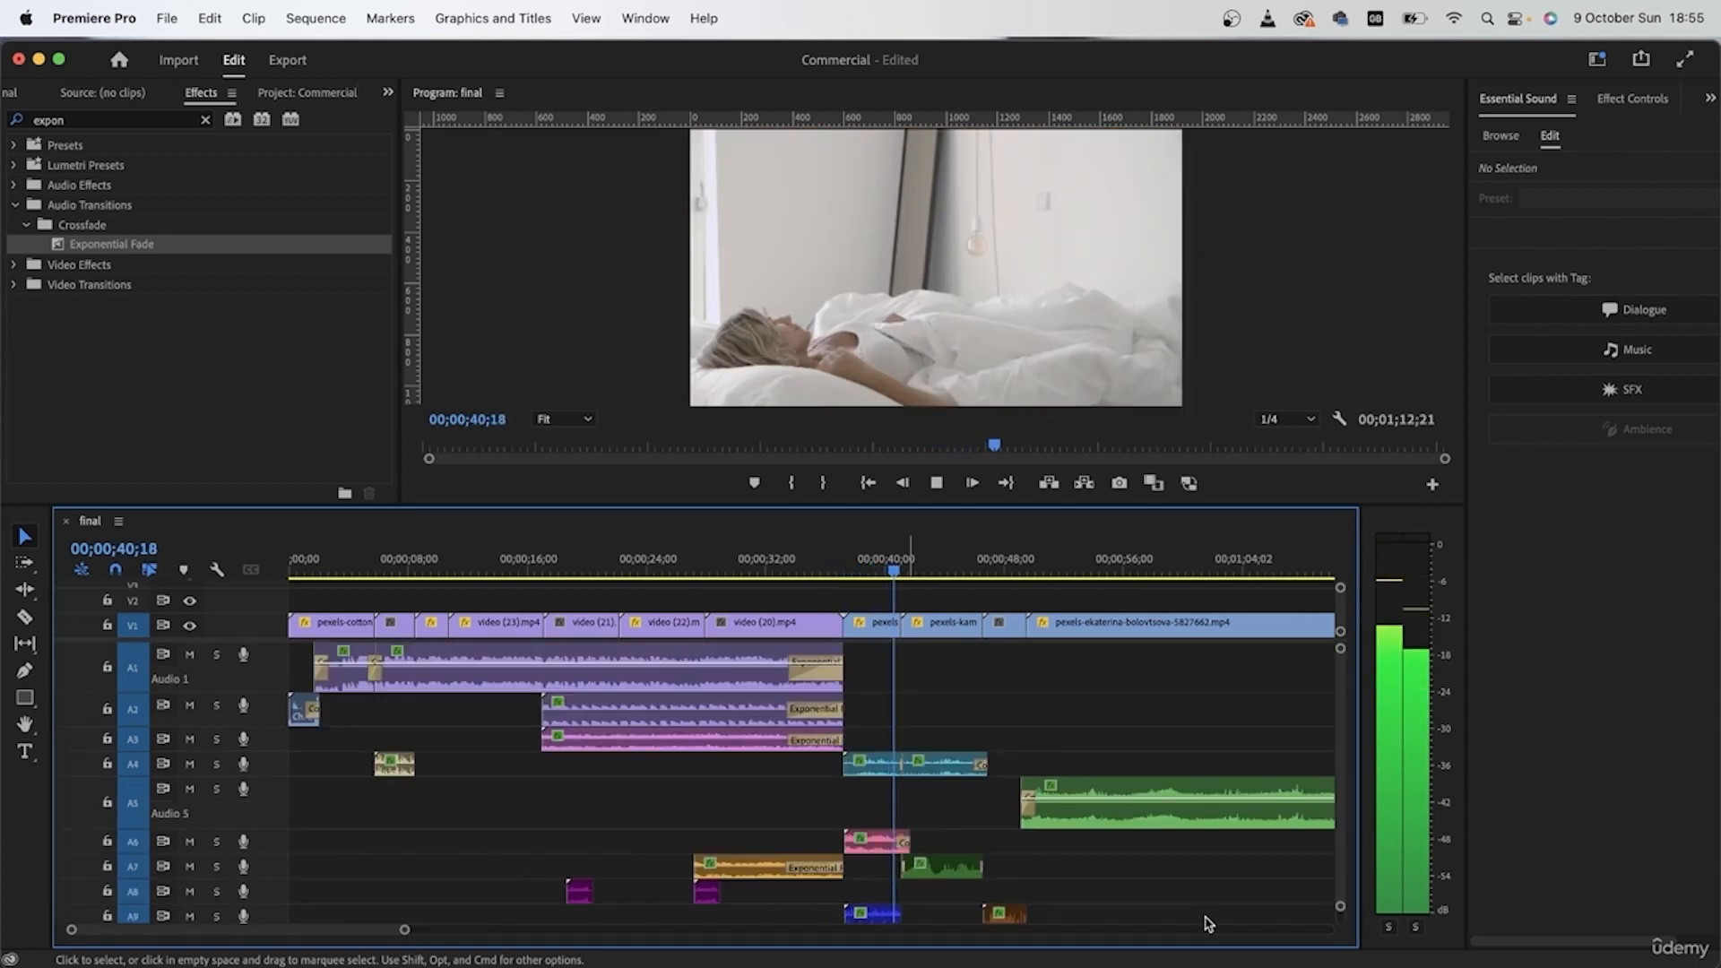
scroll(1208, 923, "down", 2)
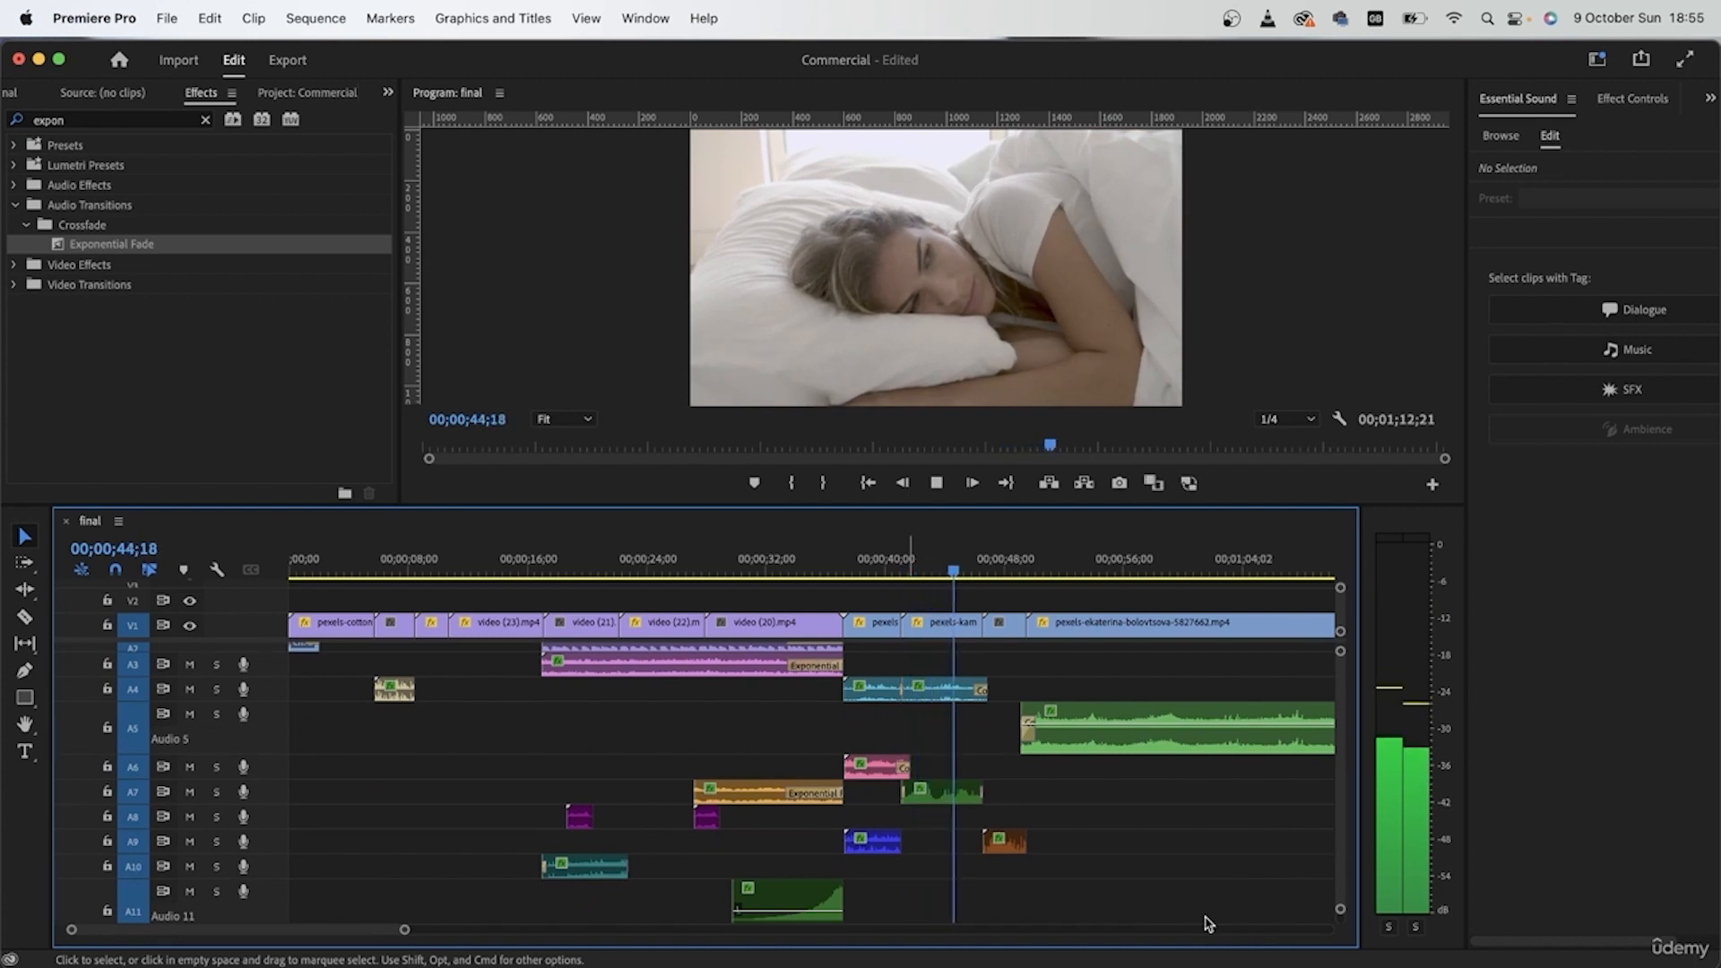
scroll(1208, 923, "right", 5)
scroll(1208, 923, "up", 2)
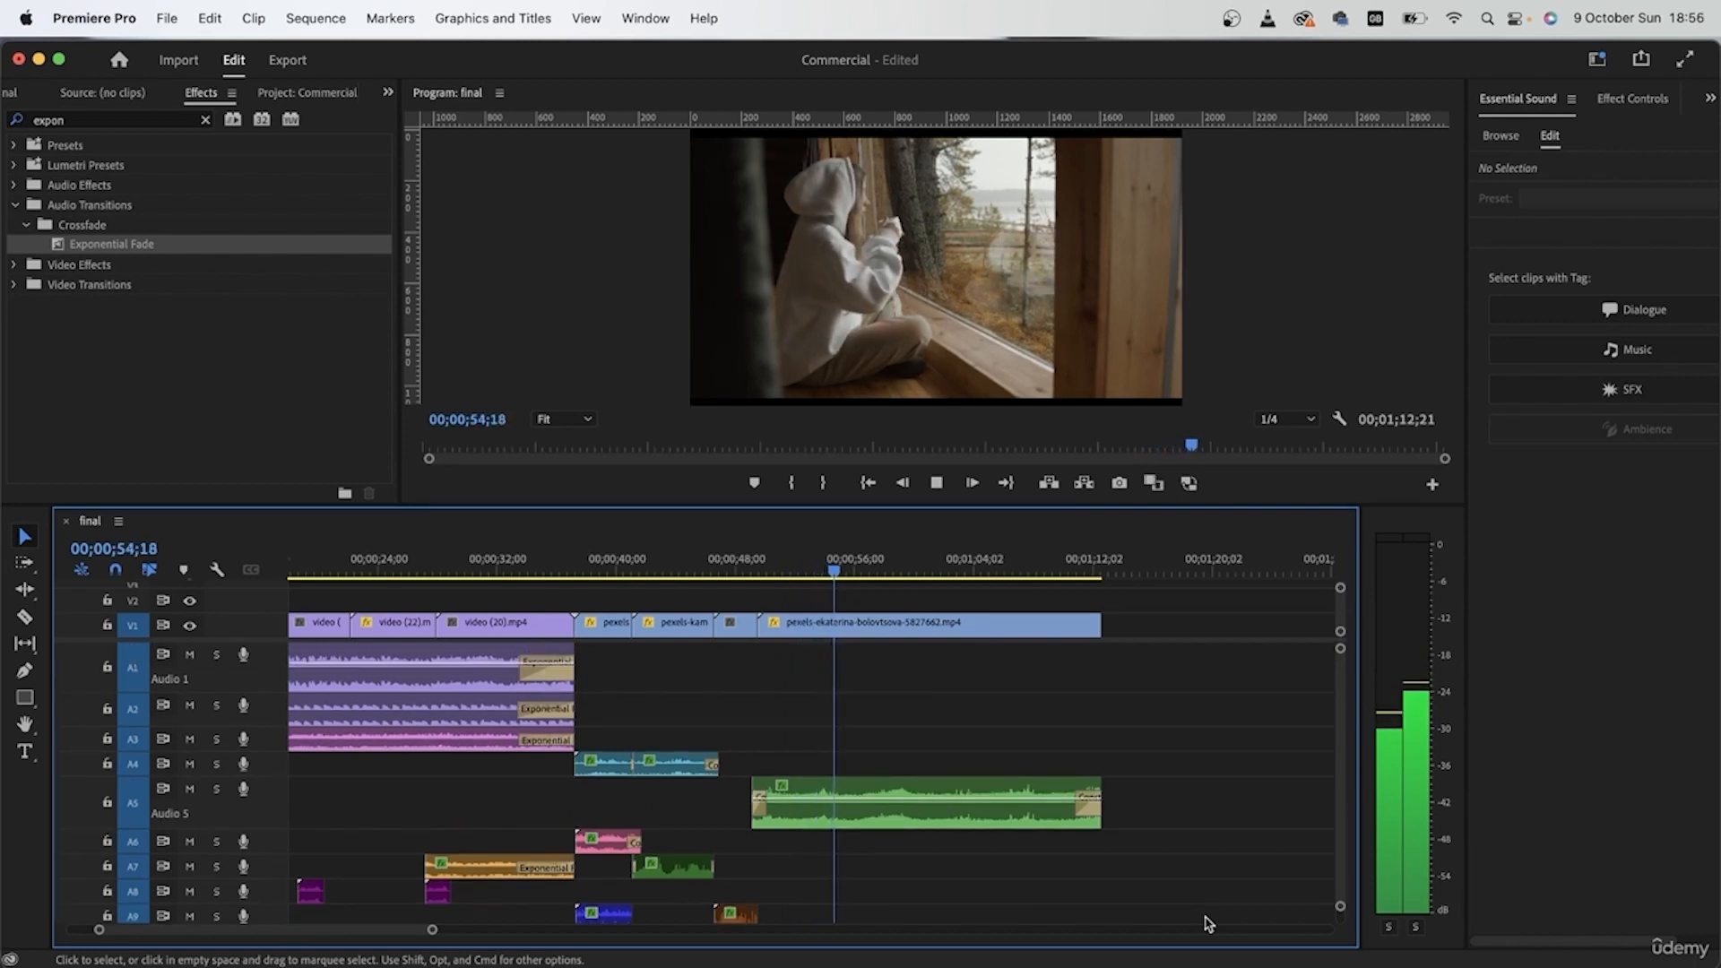
key("space")
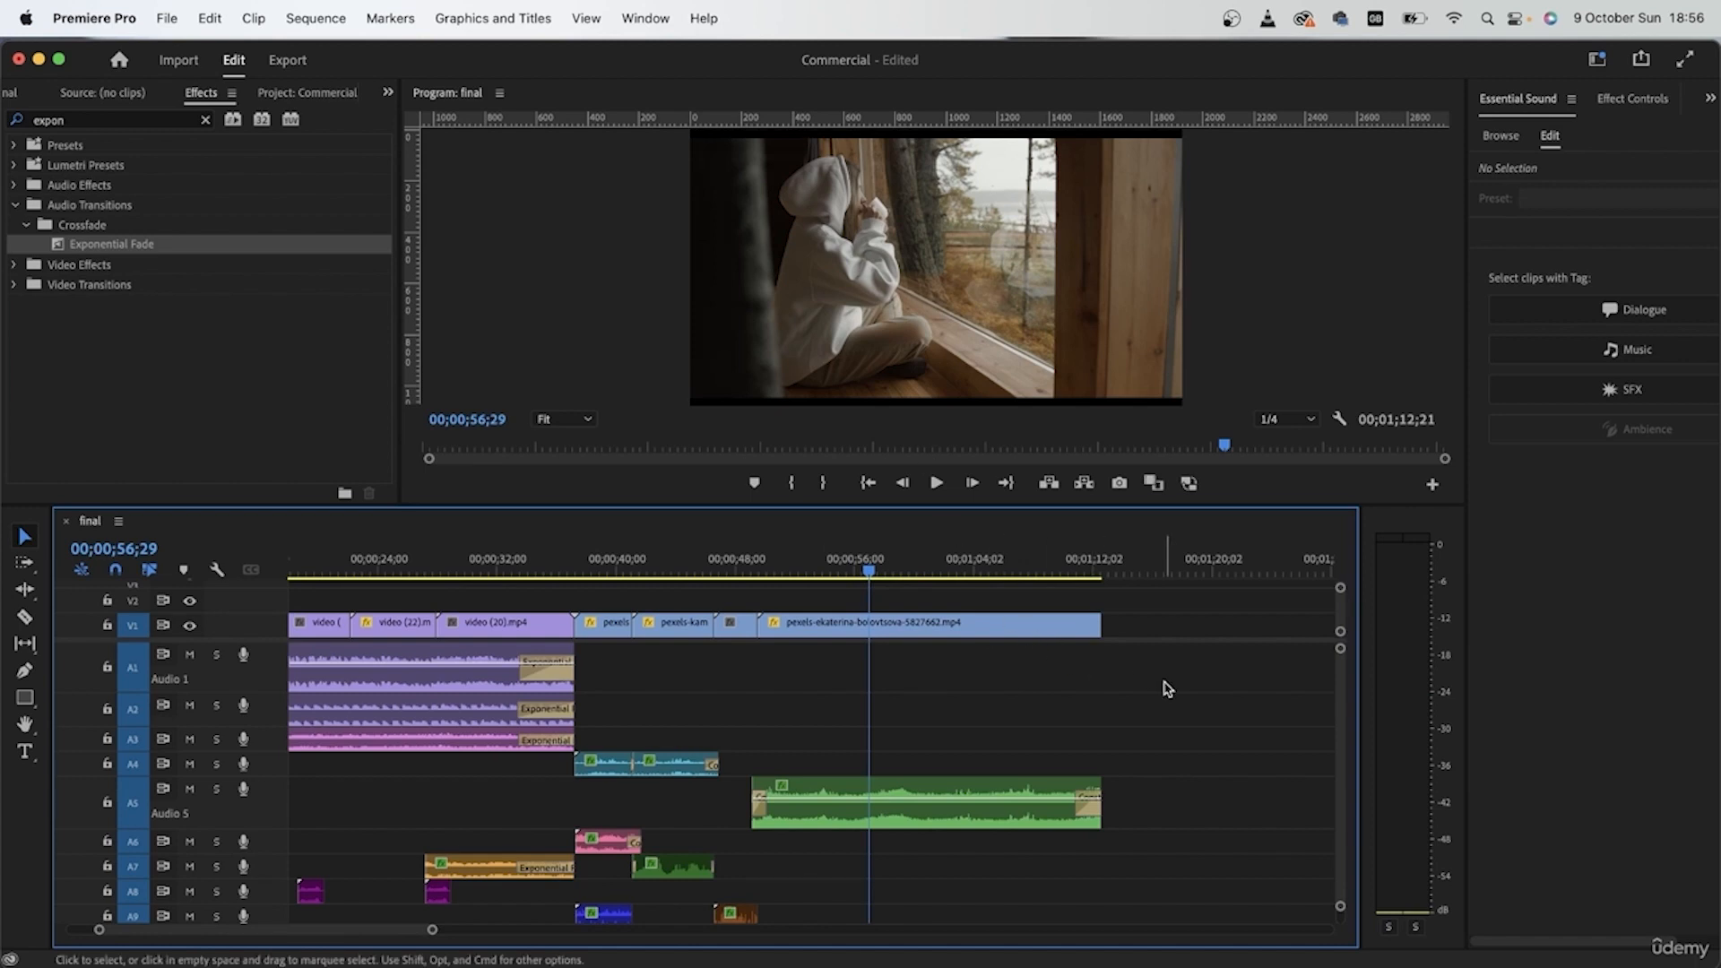
key("space")
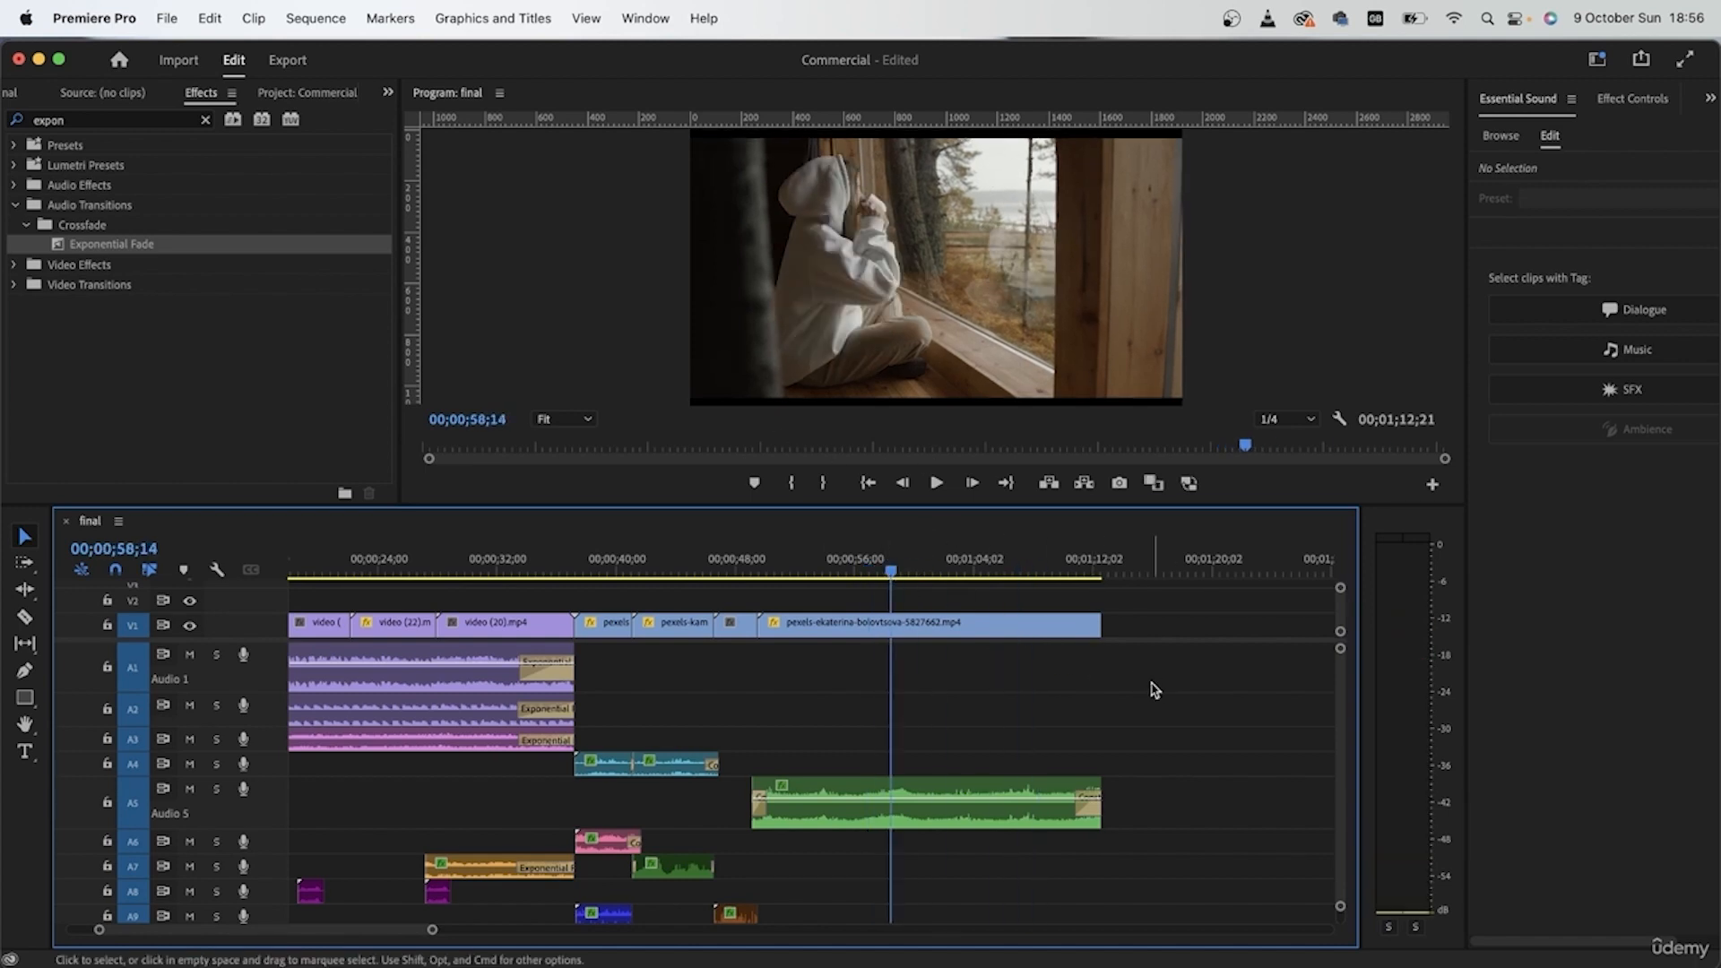
Step: Add a transition at the end of the last V1 clip and move the playhead to 00;01;10;13
left_click(1080, 624)
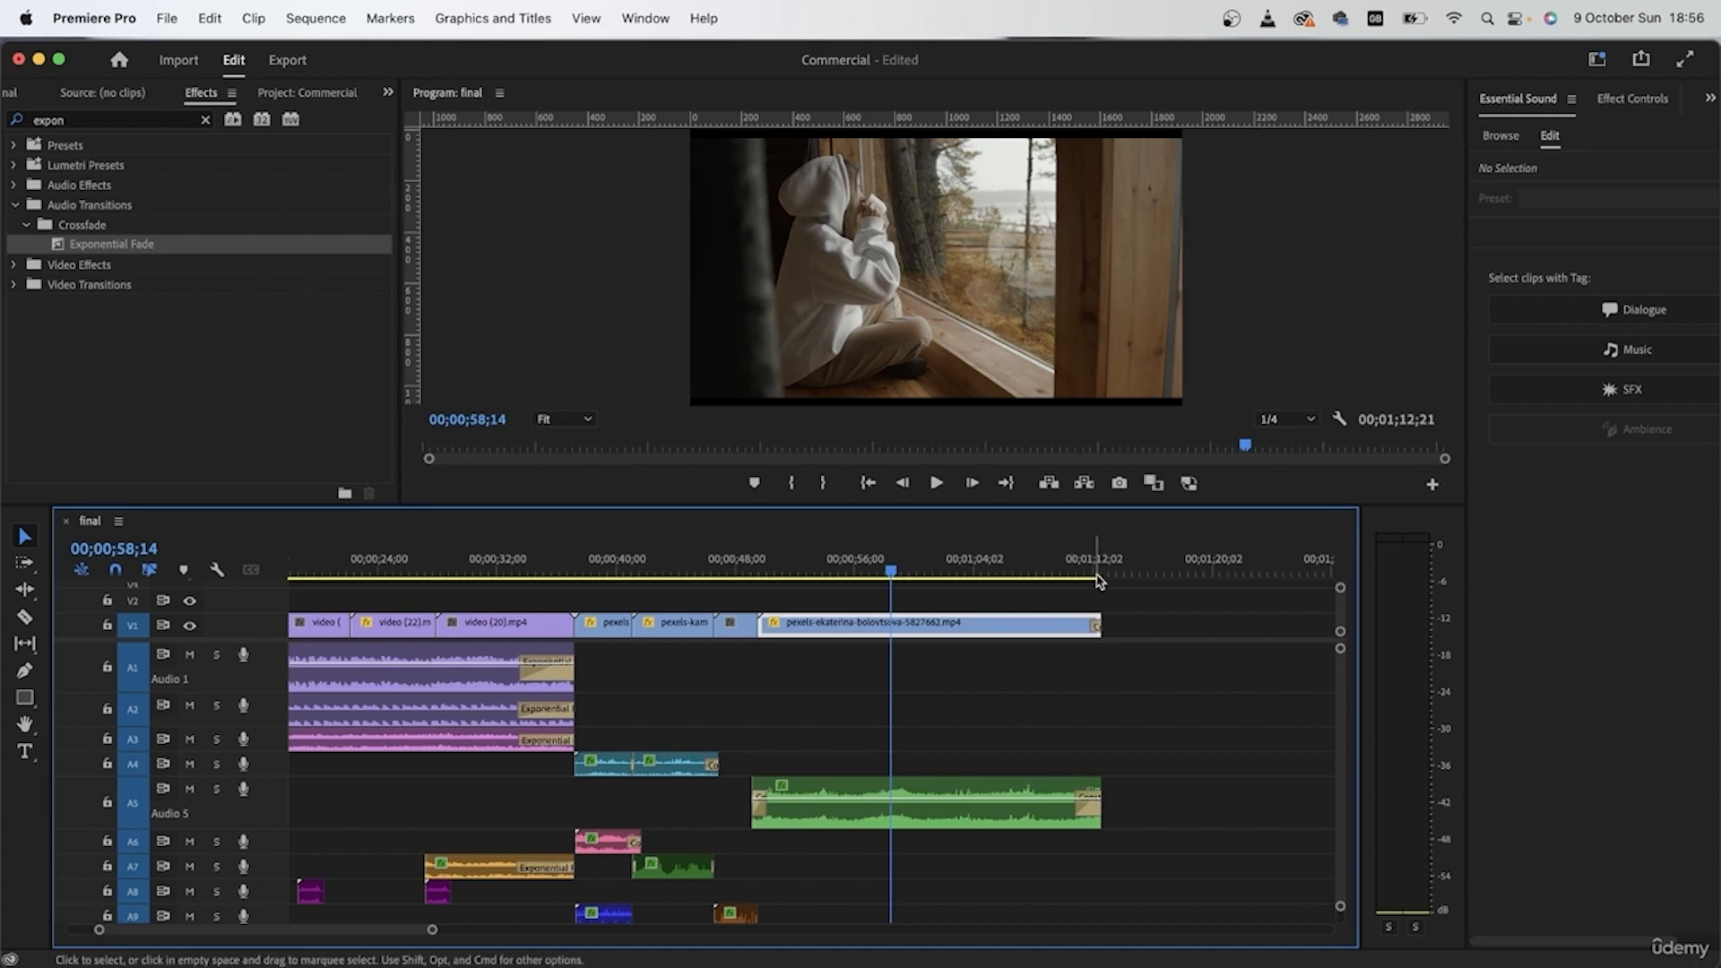
left_click(1069, 561)
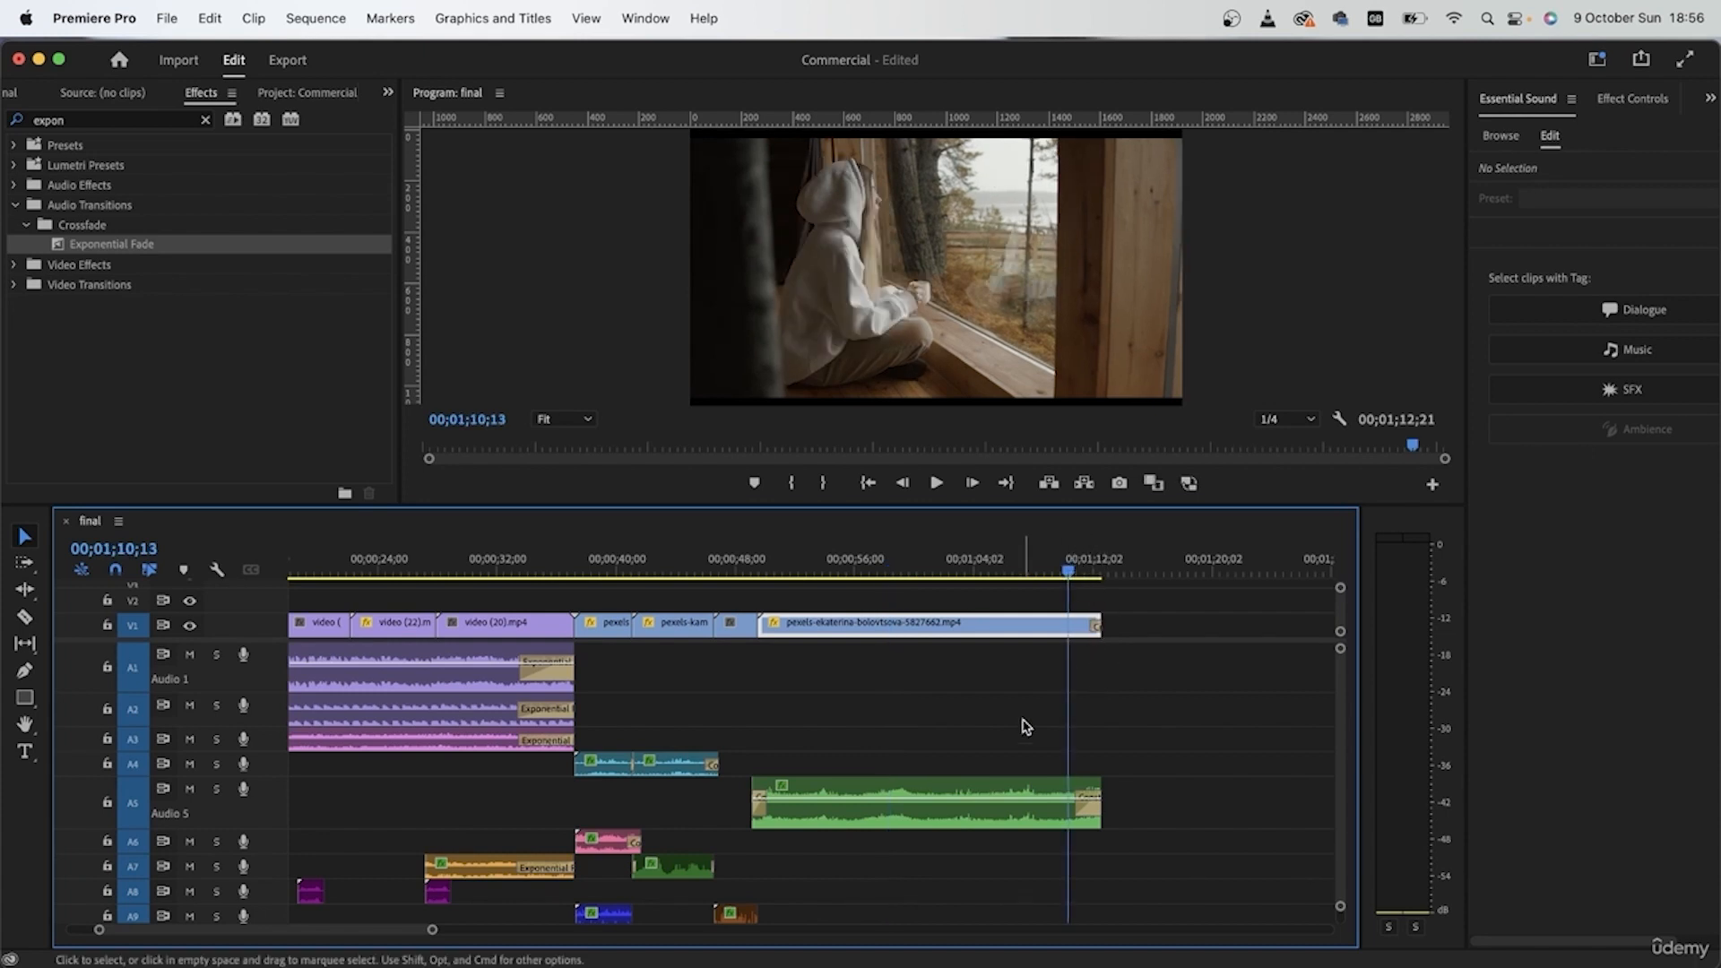
key("backslash")
Step: Play from 00;00;06;14 into the meeting shot and examine the clip on A12
left_click(800, 814)
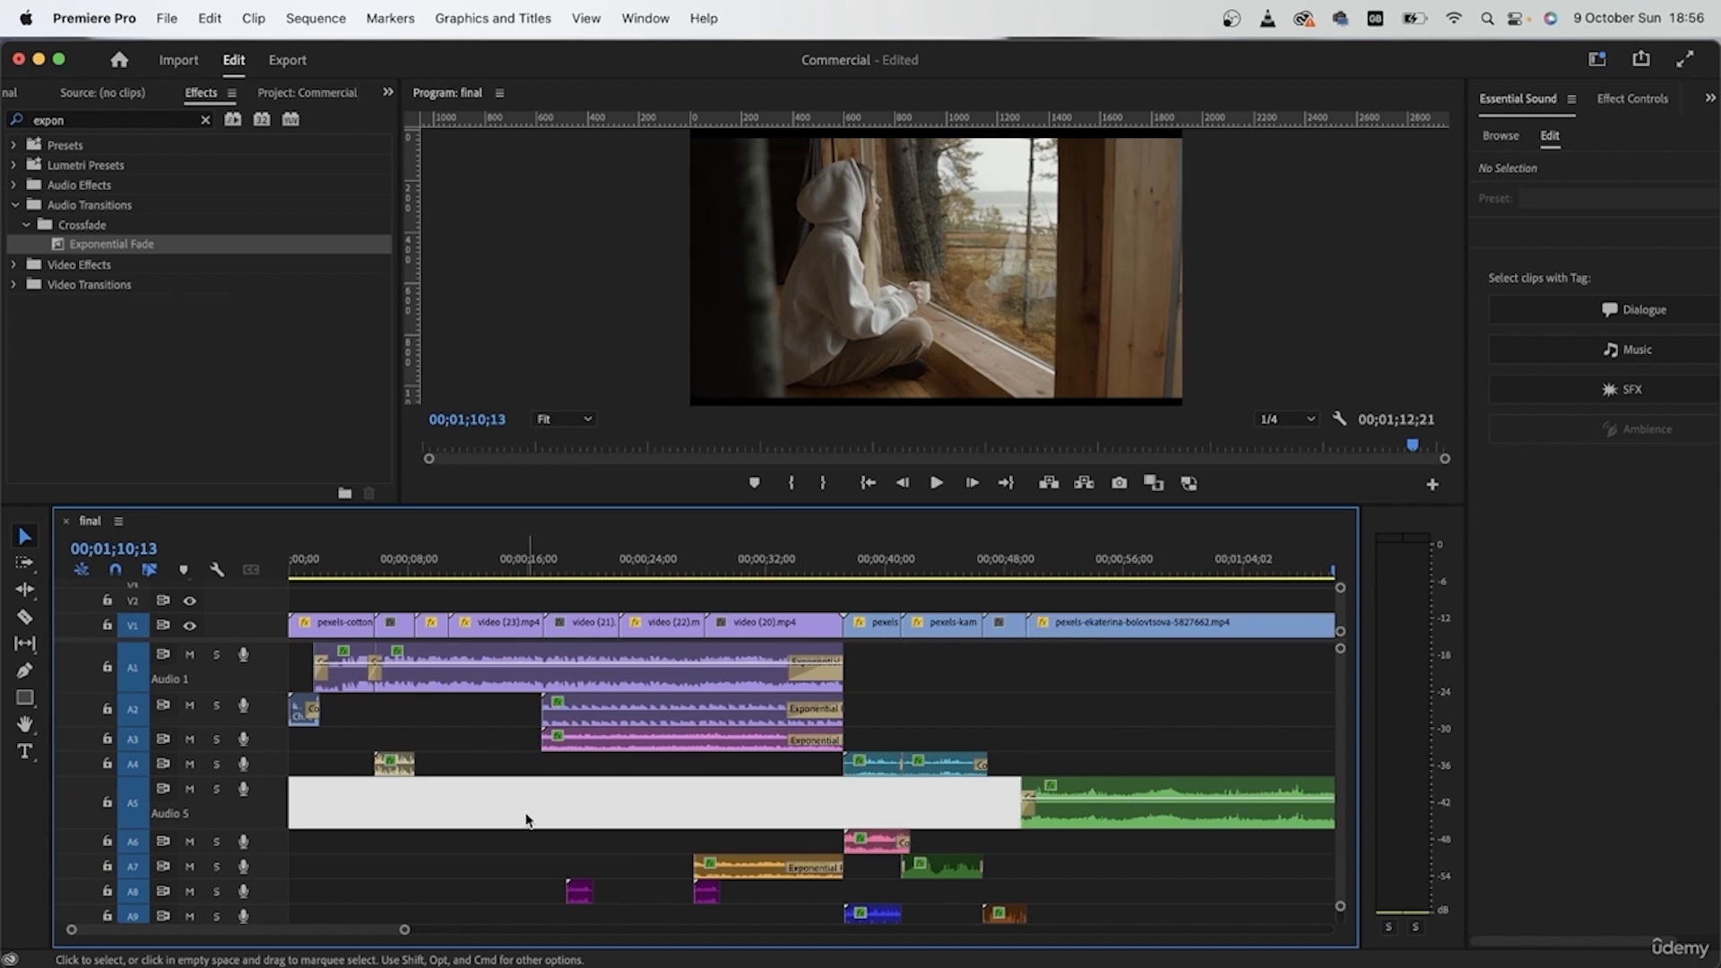
left_click(386, 561)
key("space")
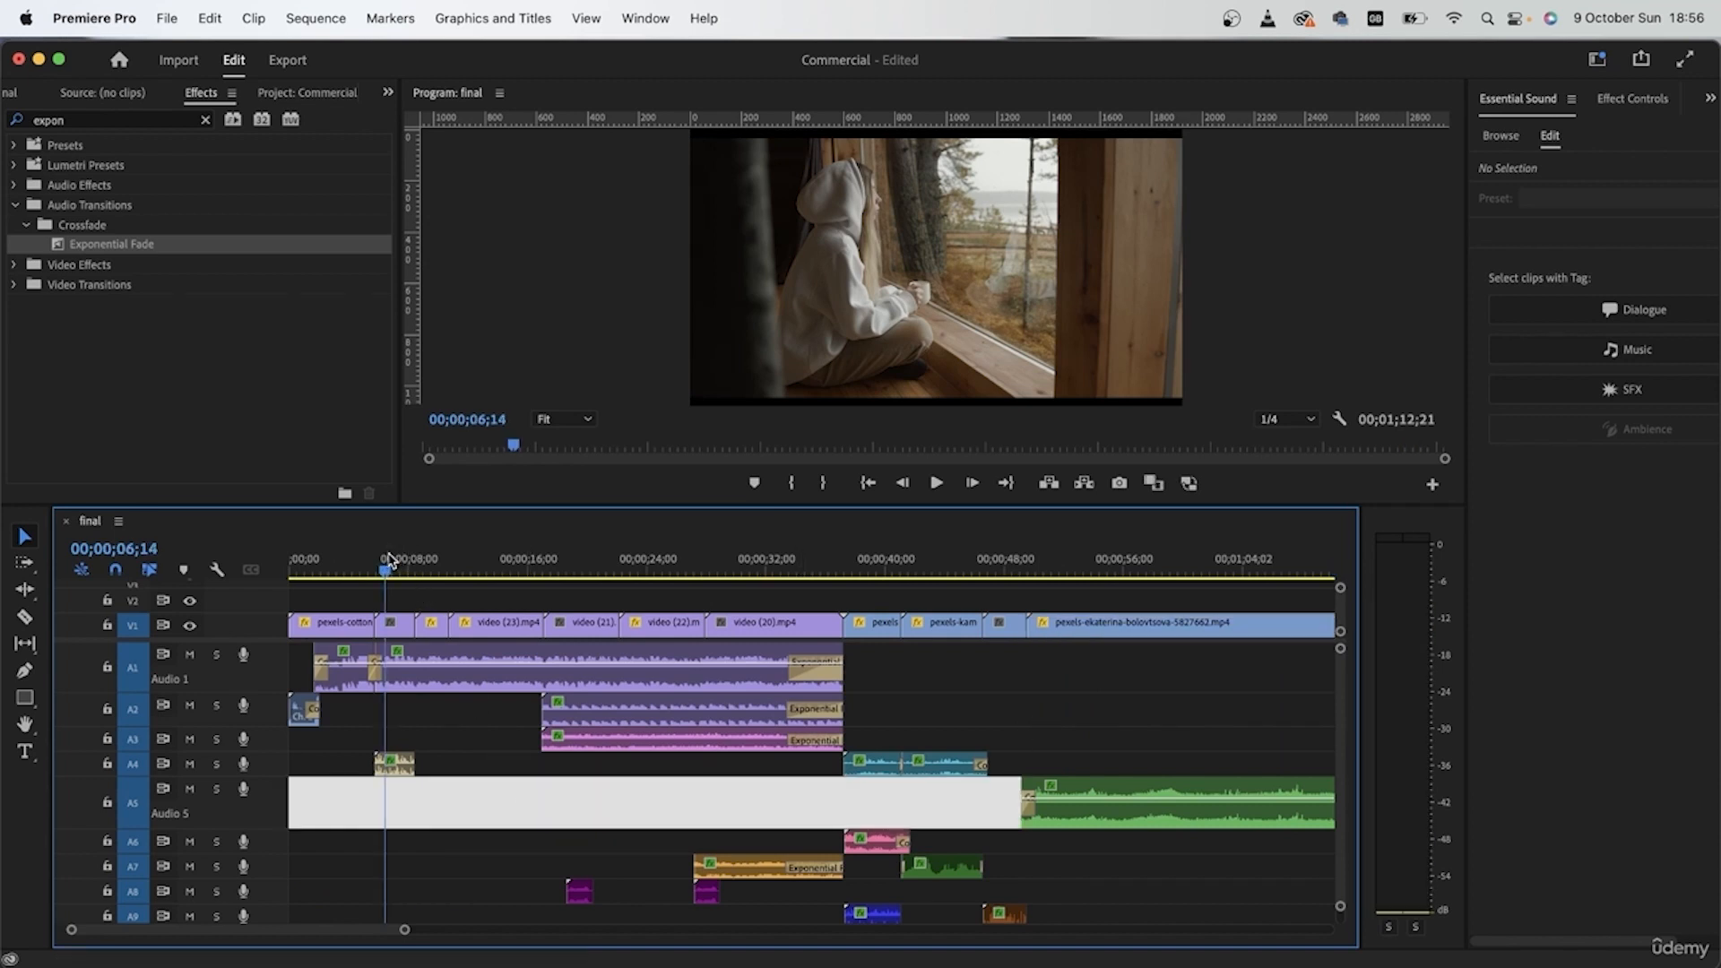
scroll(408, 908, "down", 5)
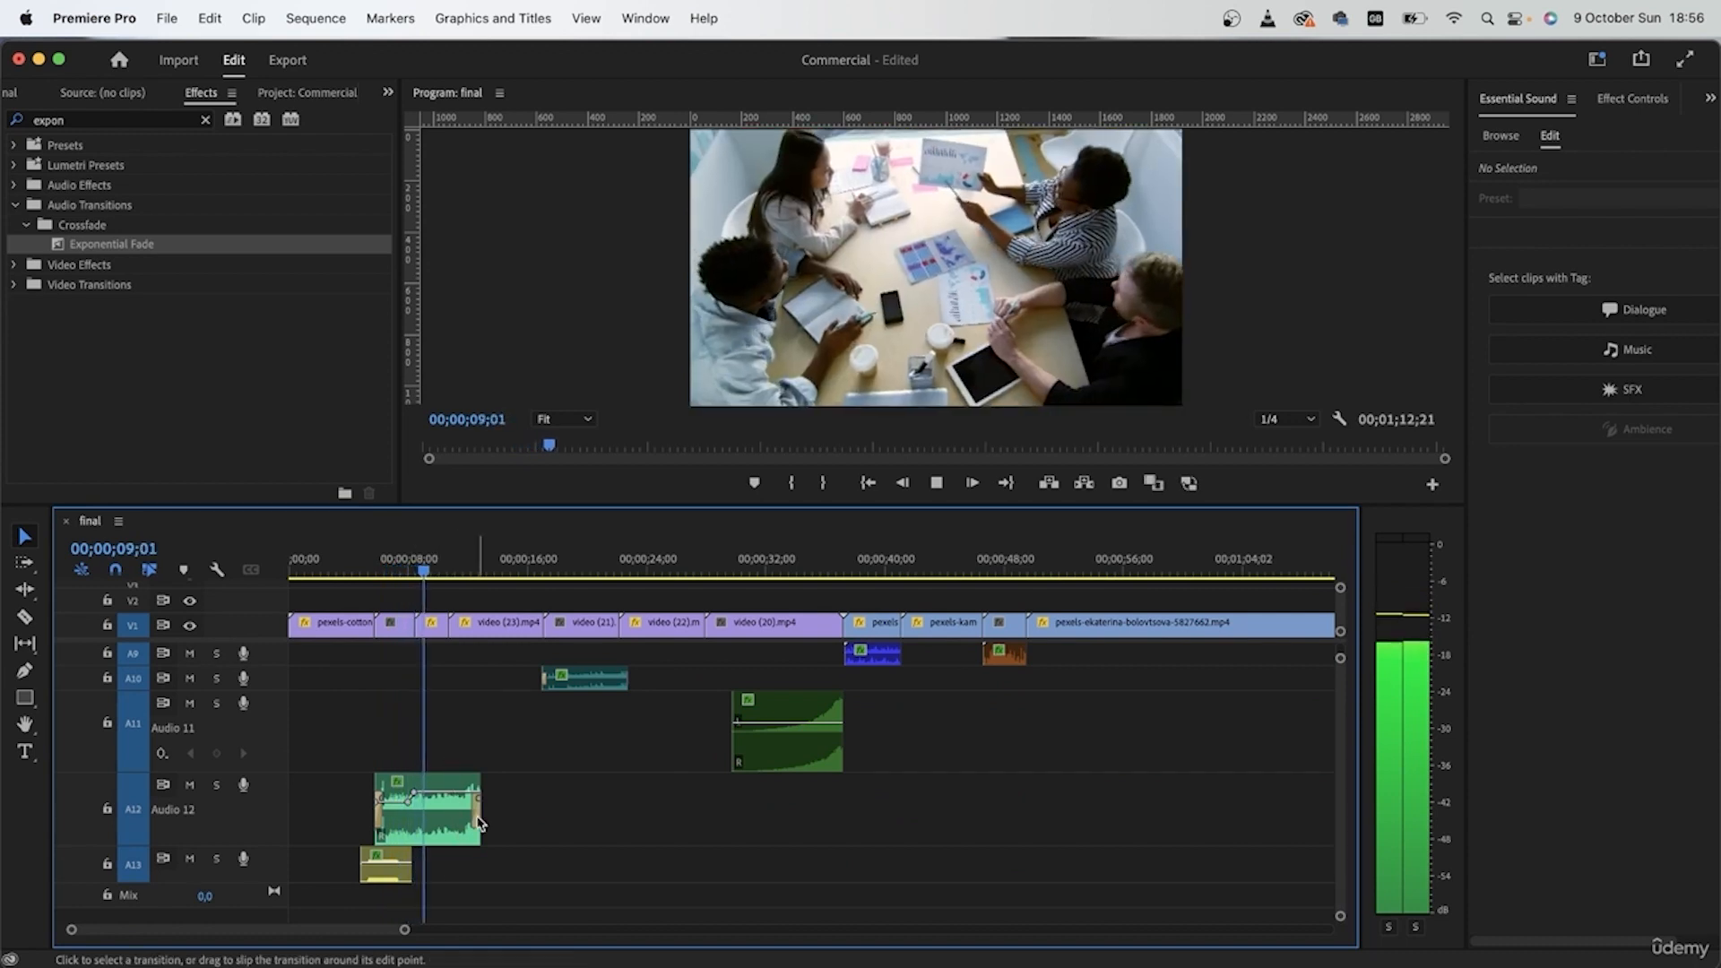
Step: Replace the Constant Power transition at the A12 clip's end with an Exponential Fade about 3 seconds long
scroll(470, 793, "up", 5)
scroll(578, 806, "left", 8)
scroll(584, 806, "right", 10)
scroll(588, 806, "left", 7)
scroll(591, 806, "right", 5)
left_click_drag(690, 816, 539, 824)
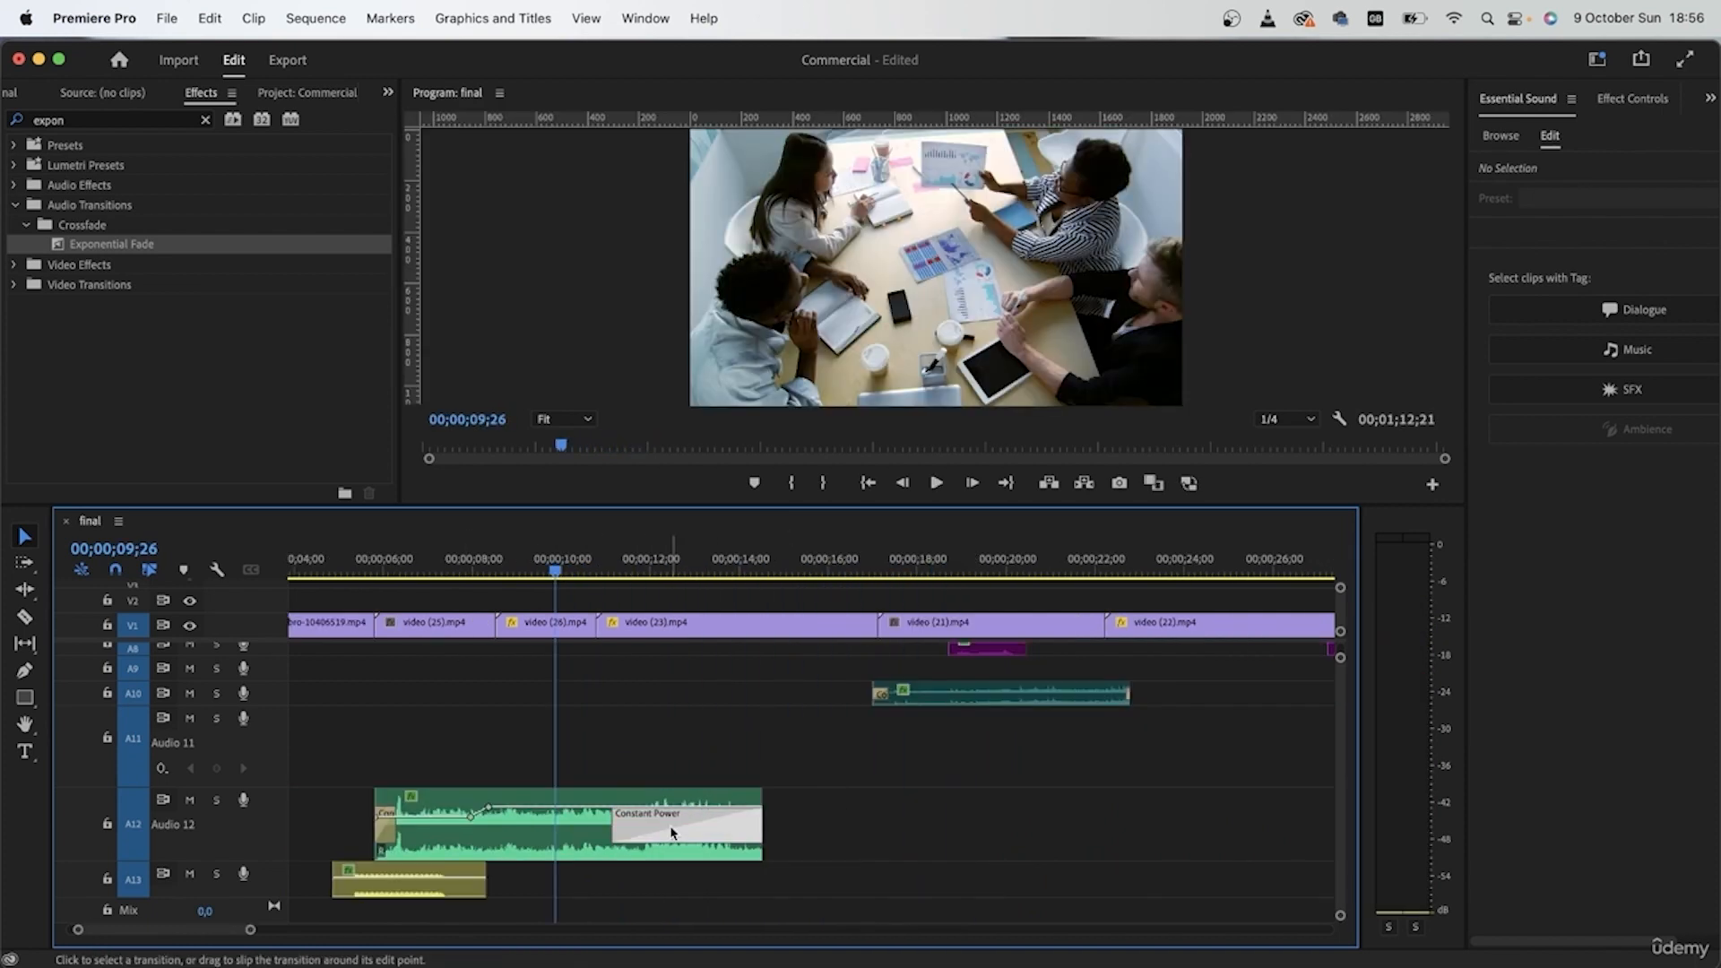
key("Delete")
left_click_drag(105, 244, 640, 638)
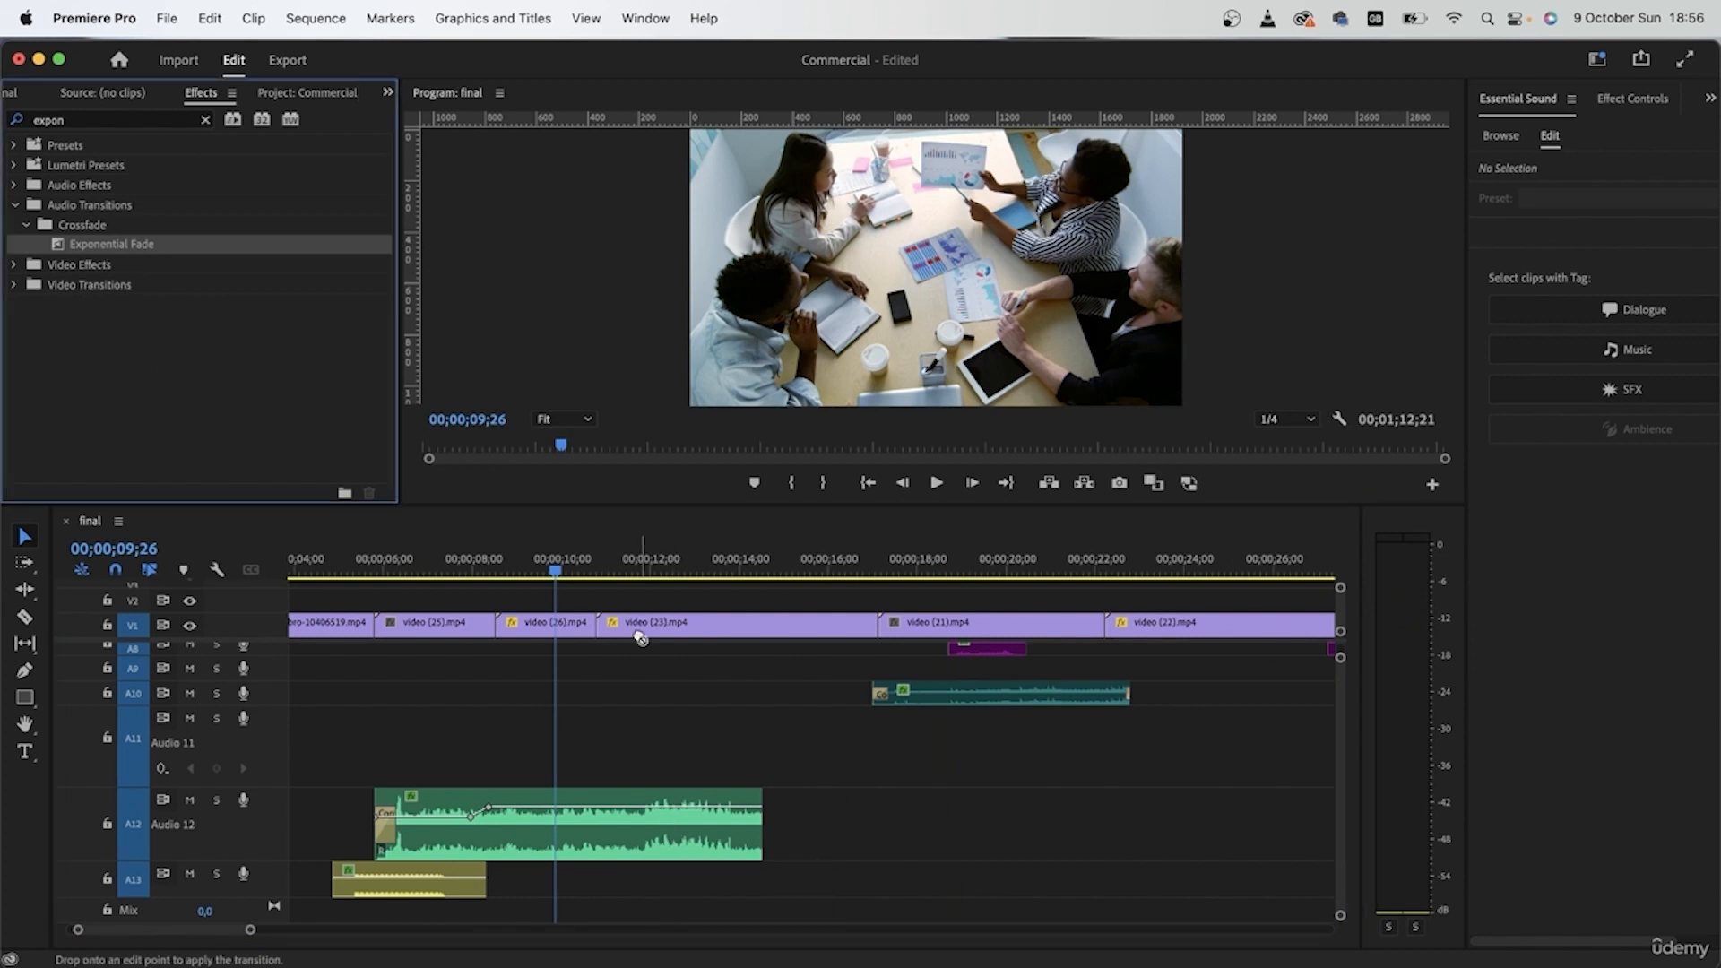
left_click_drag(739, 840, 627, 831)
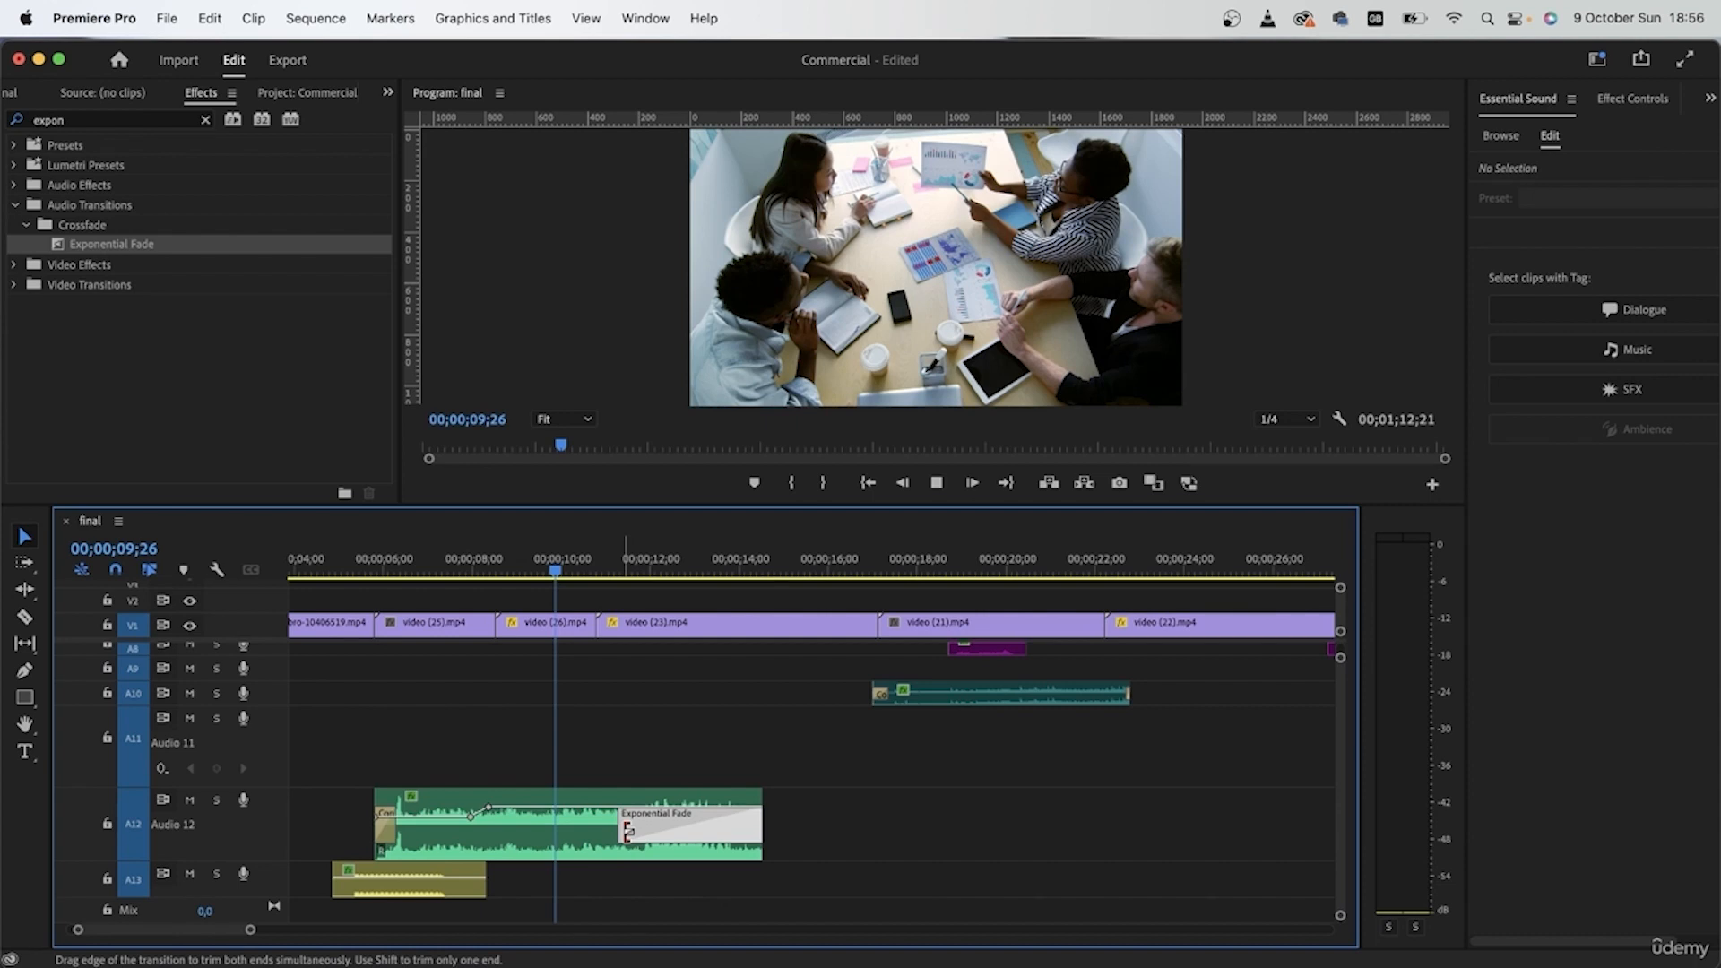
Step: Extend the A12 clip's end to 00;00;17;09, shorten its Exponential Fade to about 1.8 seconds and play from 00;00;12;22
key("space")
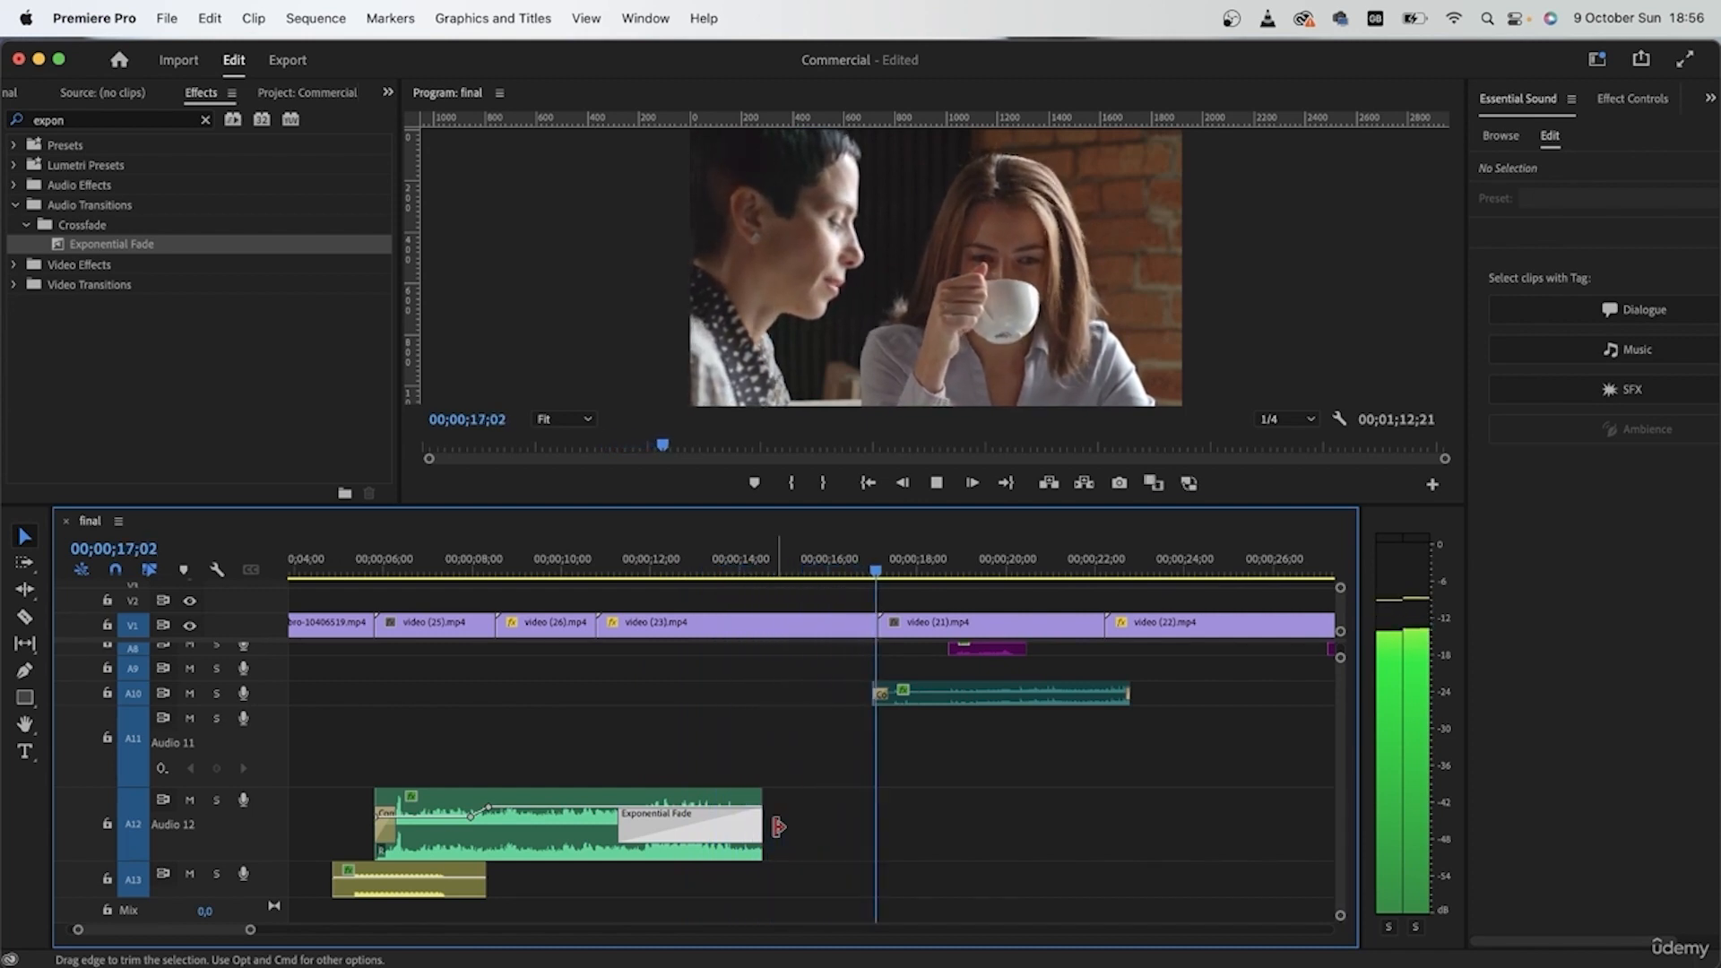
key("space")
scroll(925, 923, "up", 2)
left_click_drag(735, 887, 858, 888)
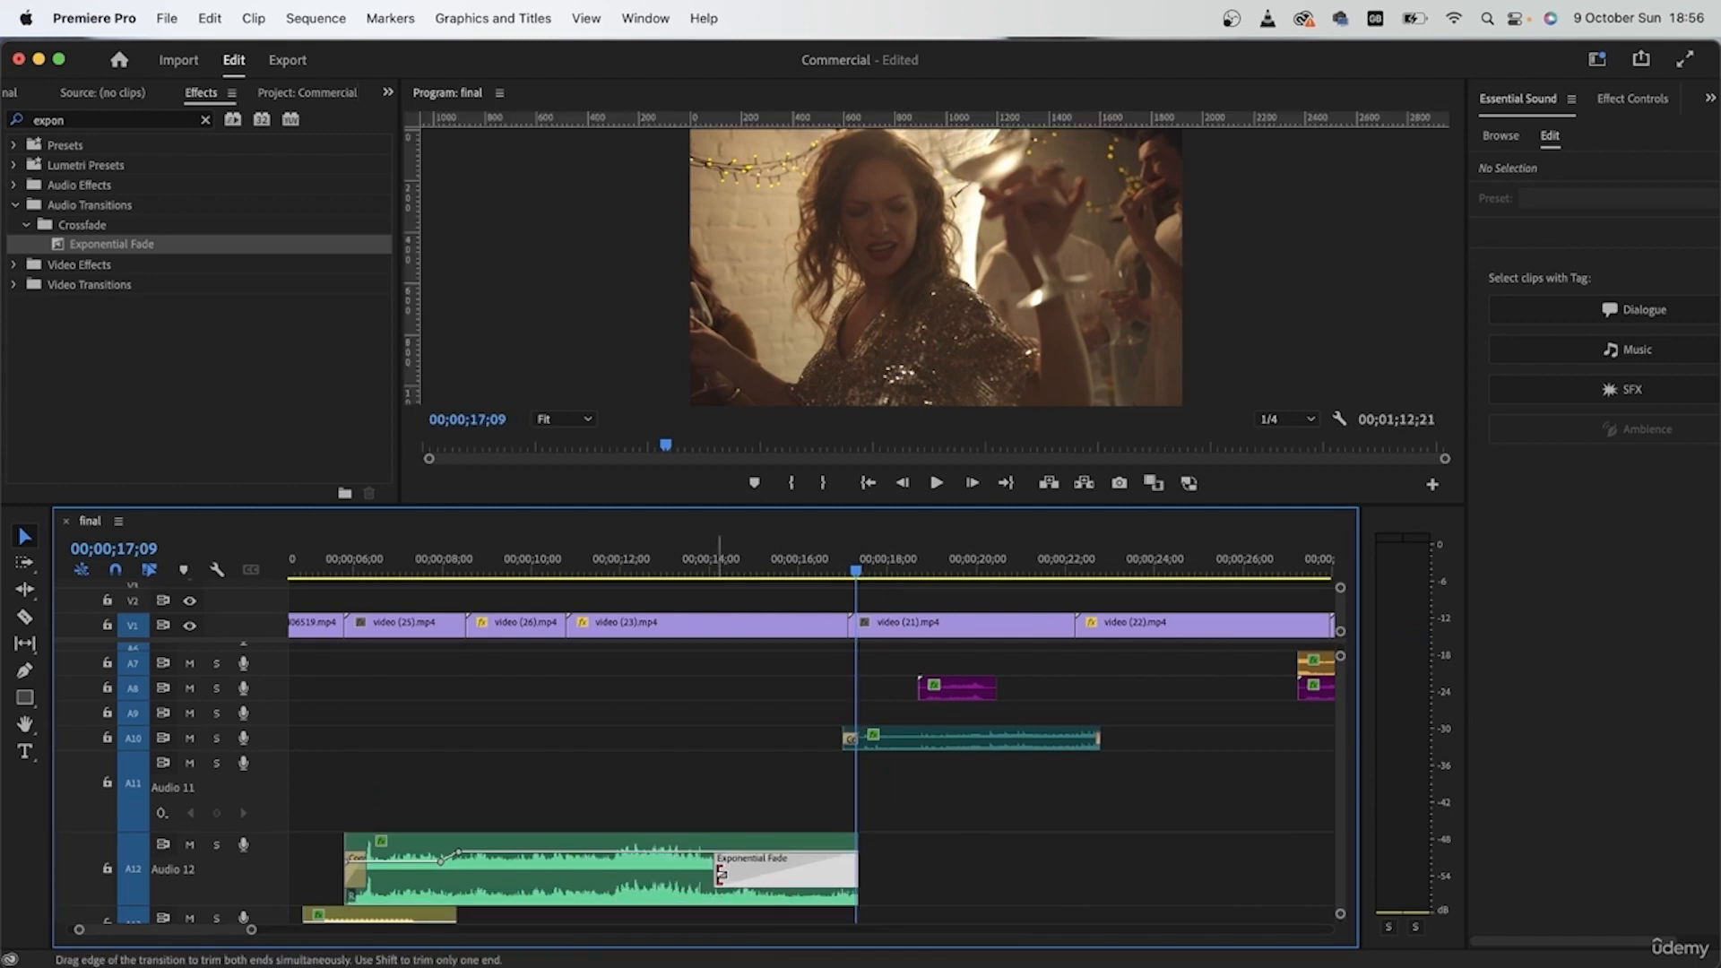
left_click(653, 561)
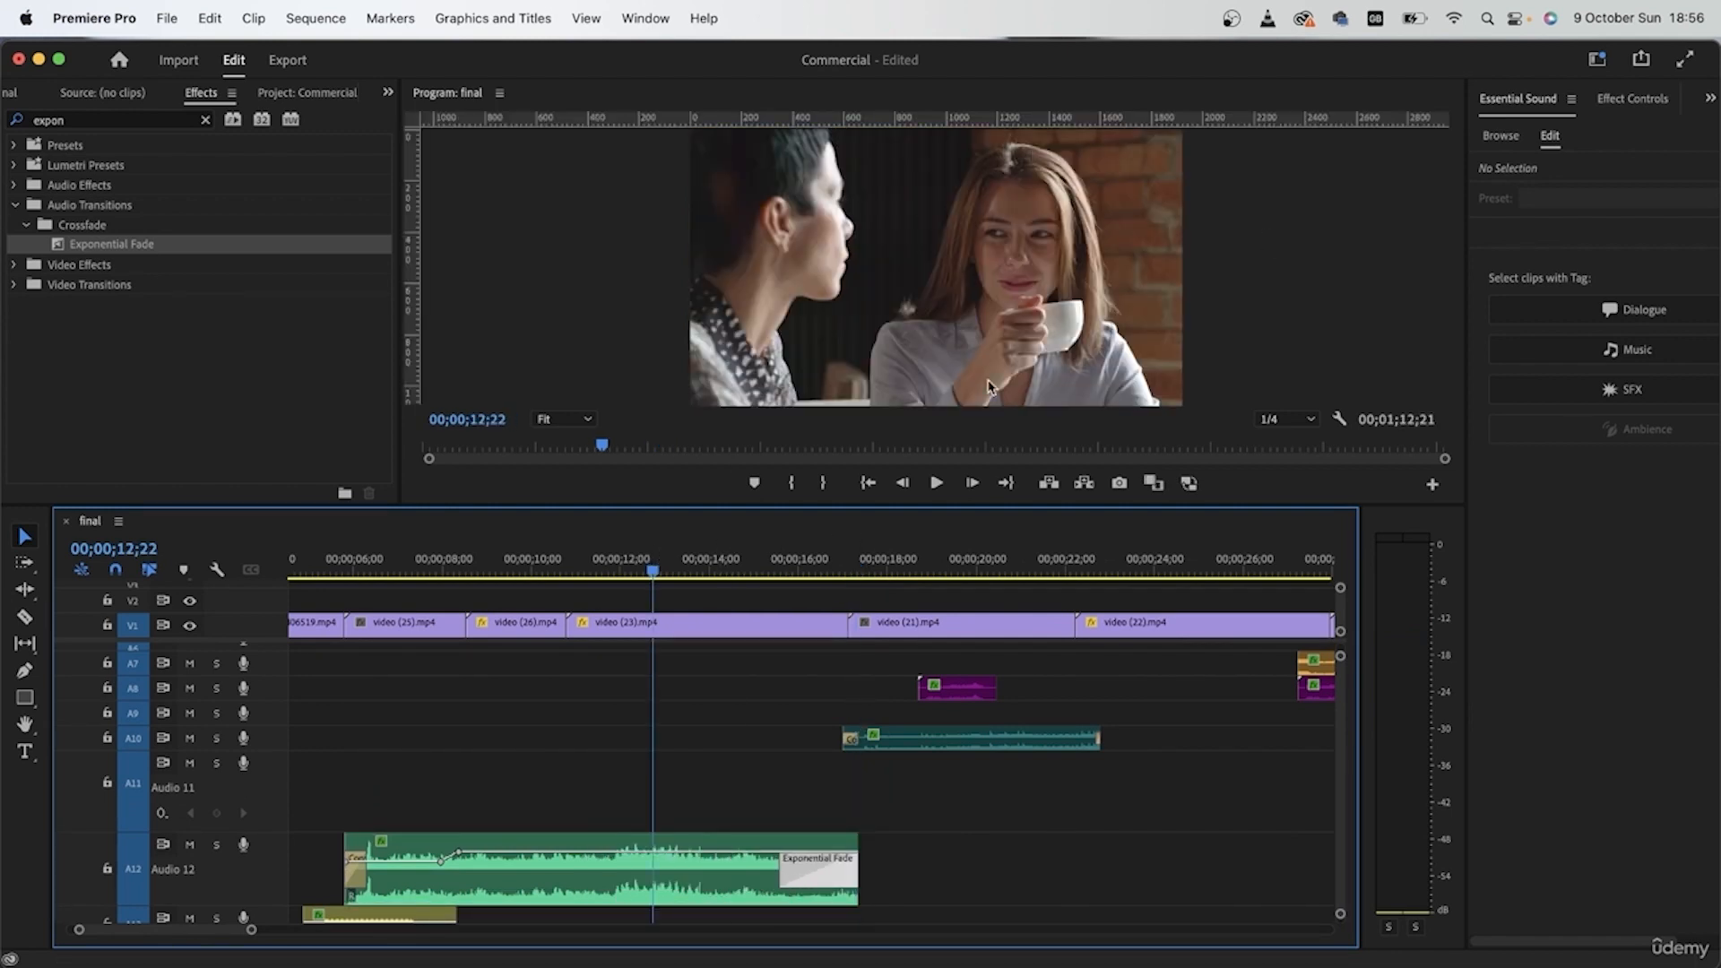
key("space")
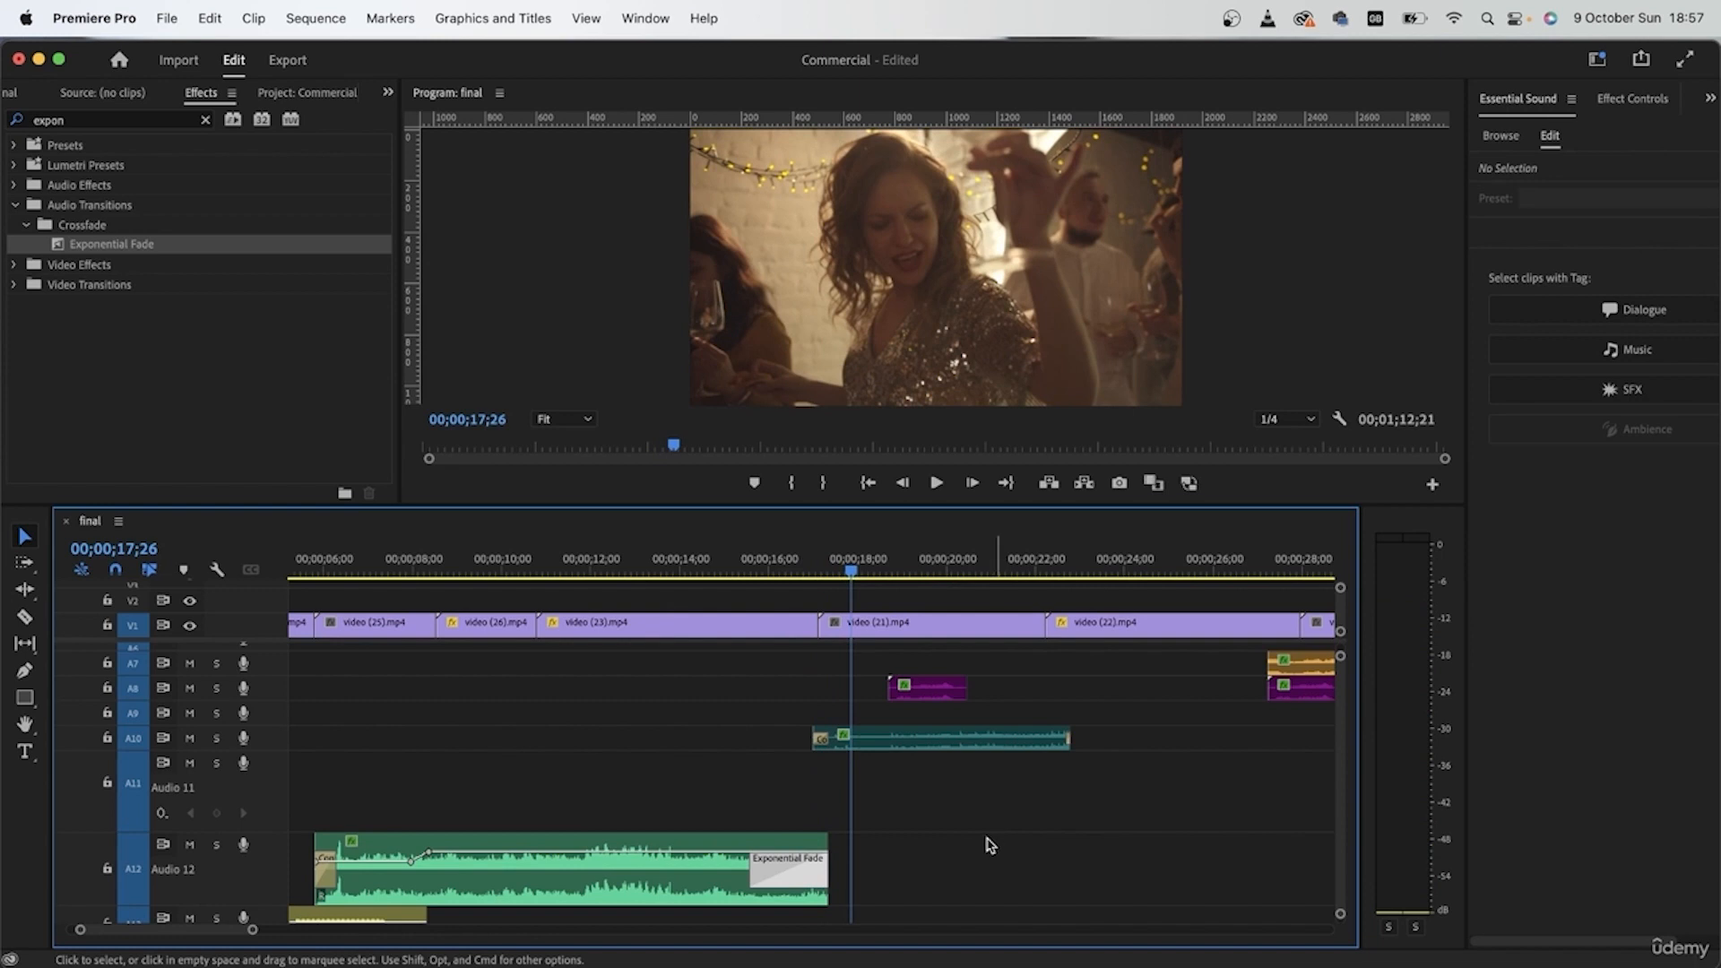
Step: Extend the A12 clip's end to the start of the first A8 clip and play into the dancing shot
left_click(802, 570)
scroll(842, 753, "up", 2)
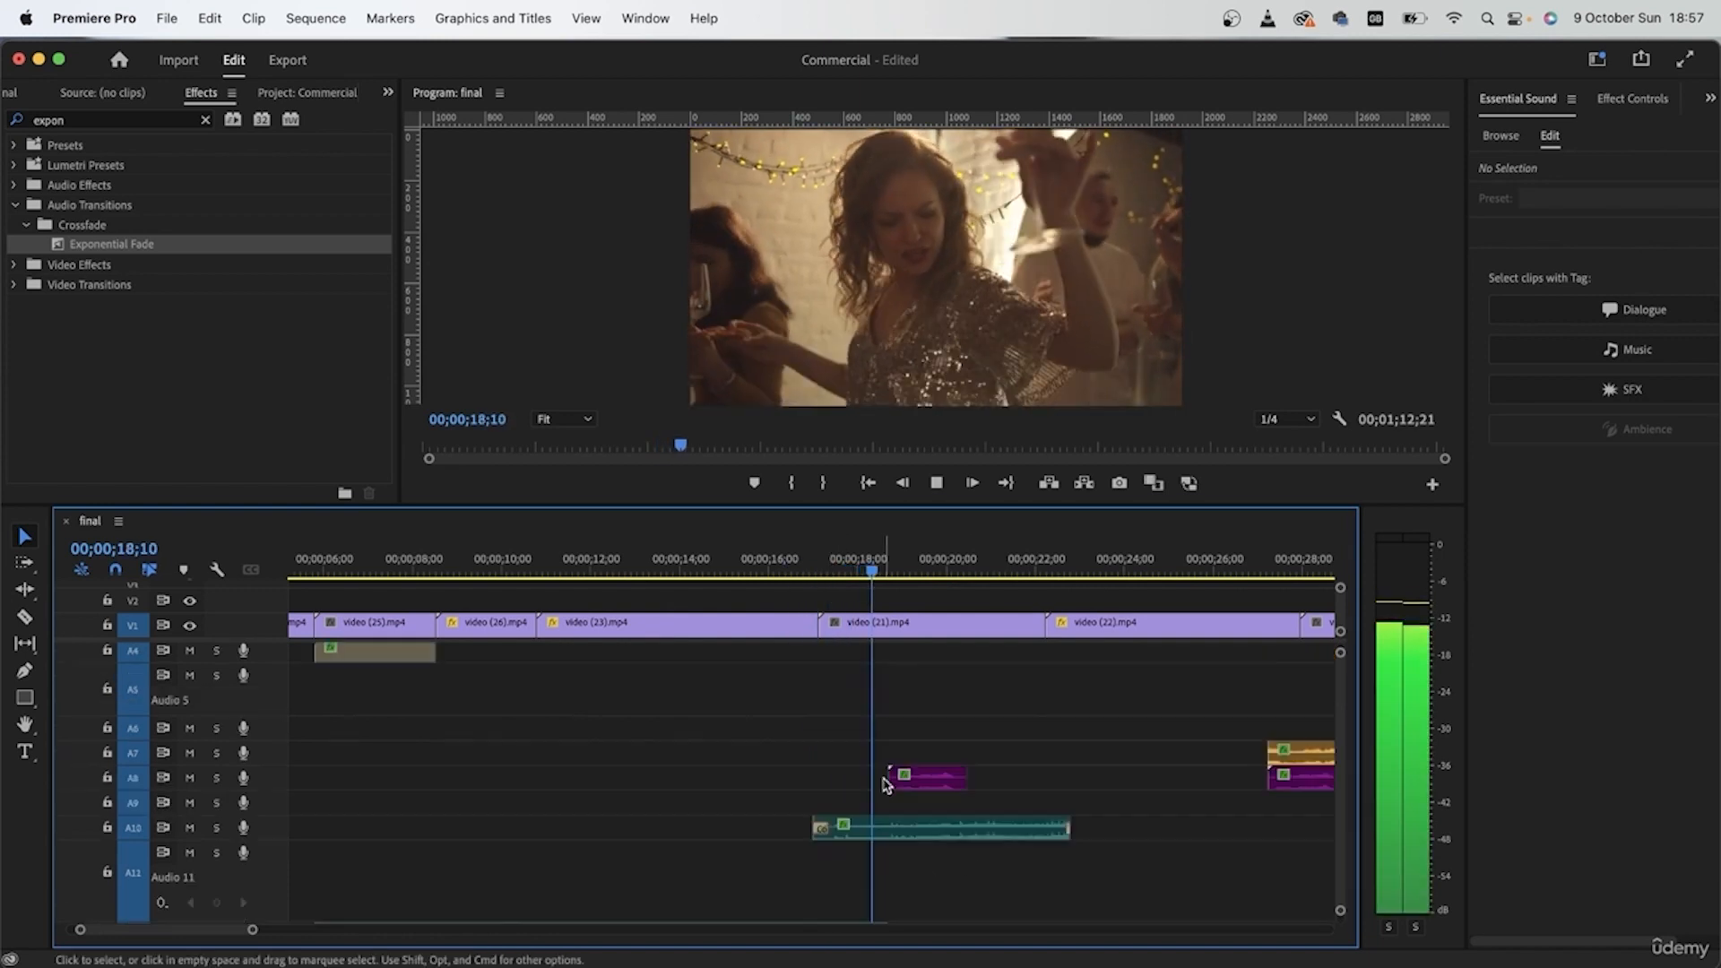
scroll(842, 789, "up", 2)
Step: Extend the starts of the A2 and A3 clips to about 0.7 seconds before the cut to video (21)
left_click(773, 571)
left_click_drag(839, 773, 784, 714)
scroll(778, 778, "up", 1)
left_click_drag(888, 715, 869, 721)
left_click(907, 838)
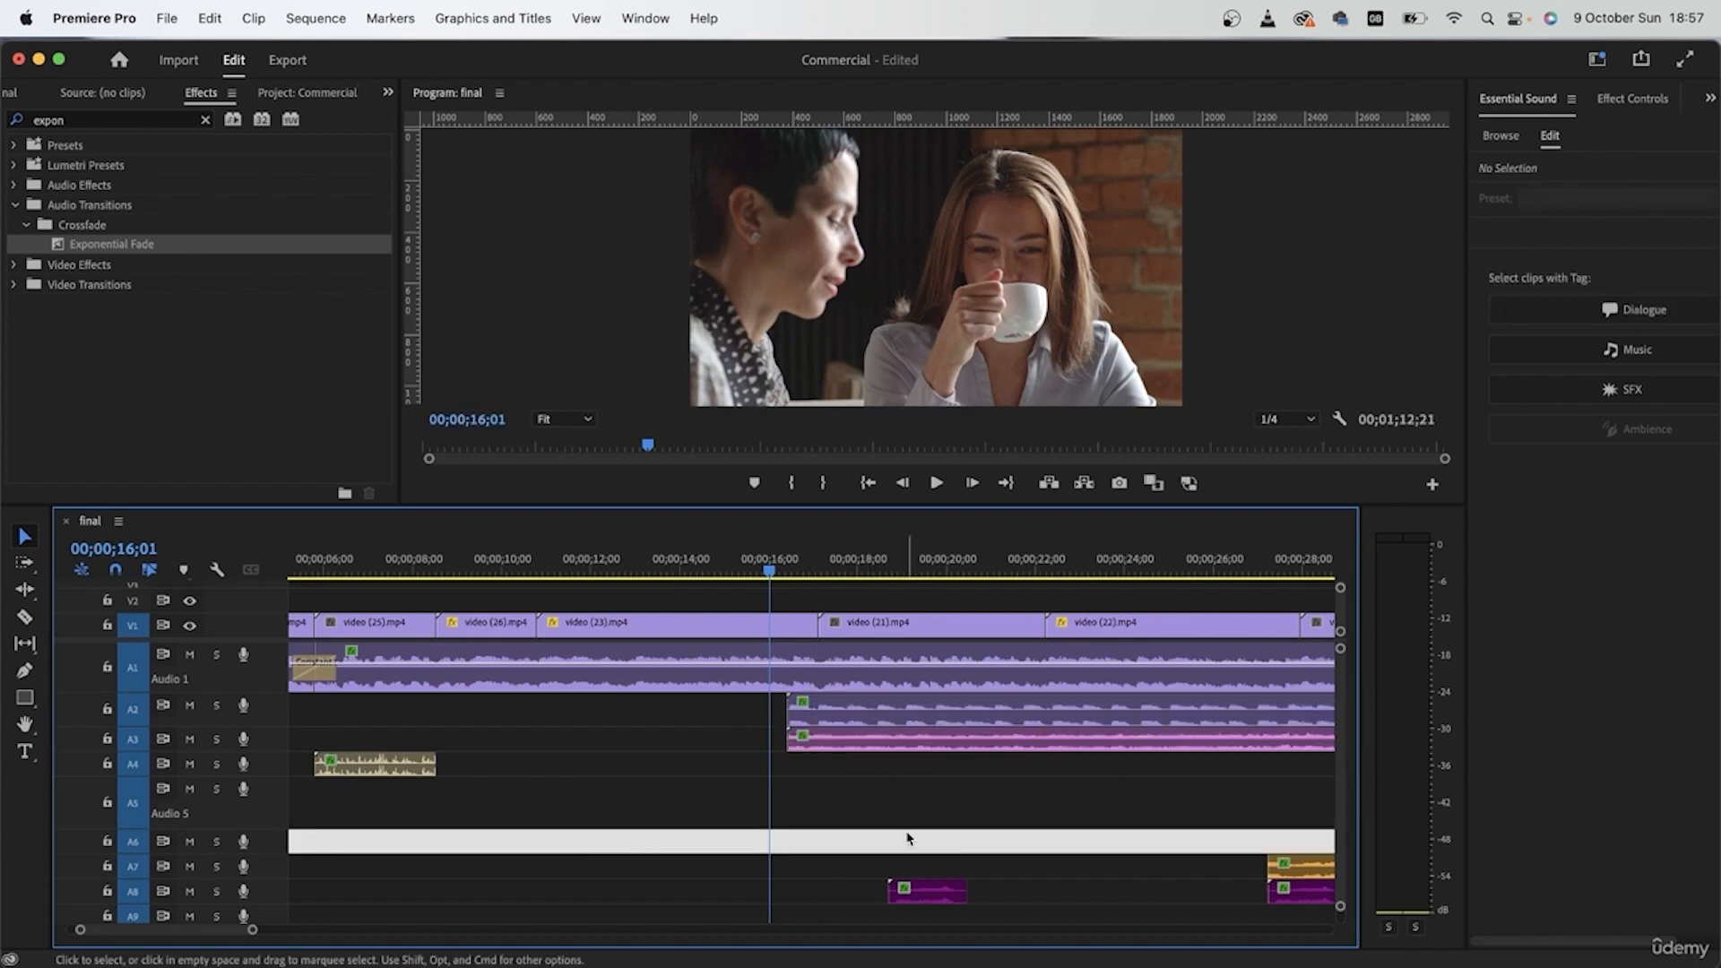
Step: Apply Constant Power transitions to both ends of the A2 and A3 clips, shortening the ones at their starts to about 0.3 seconds
scroll(908, 838, "right", 5)
scroll(907, 838, "right", 2)
left_click_drag(874, 783, 906, 714)
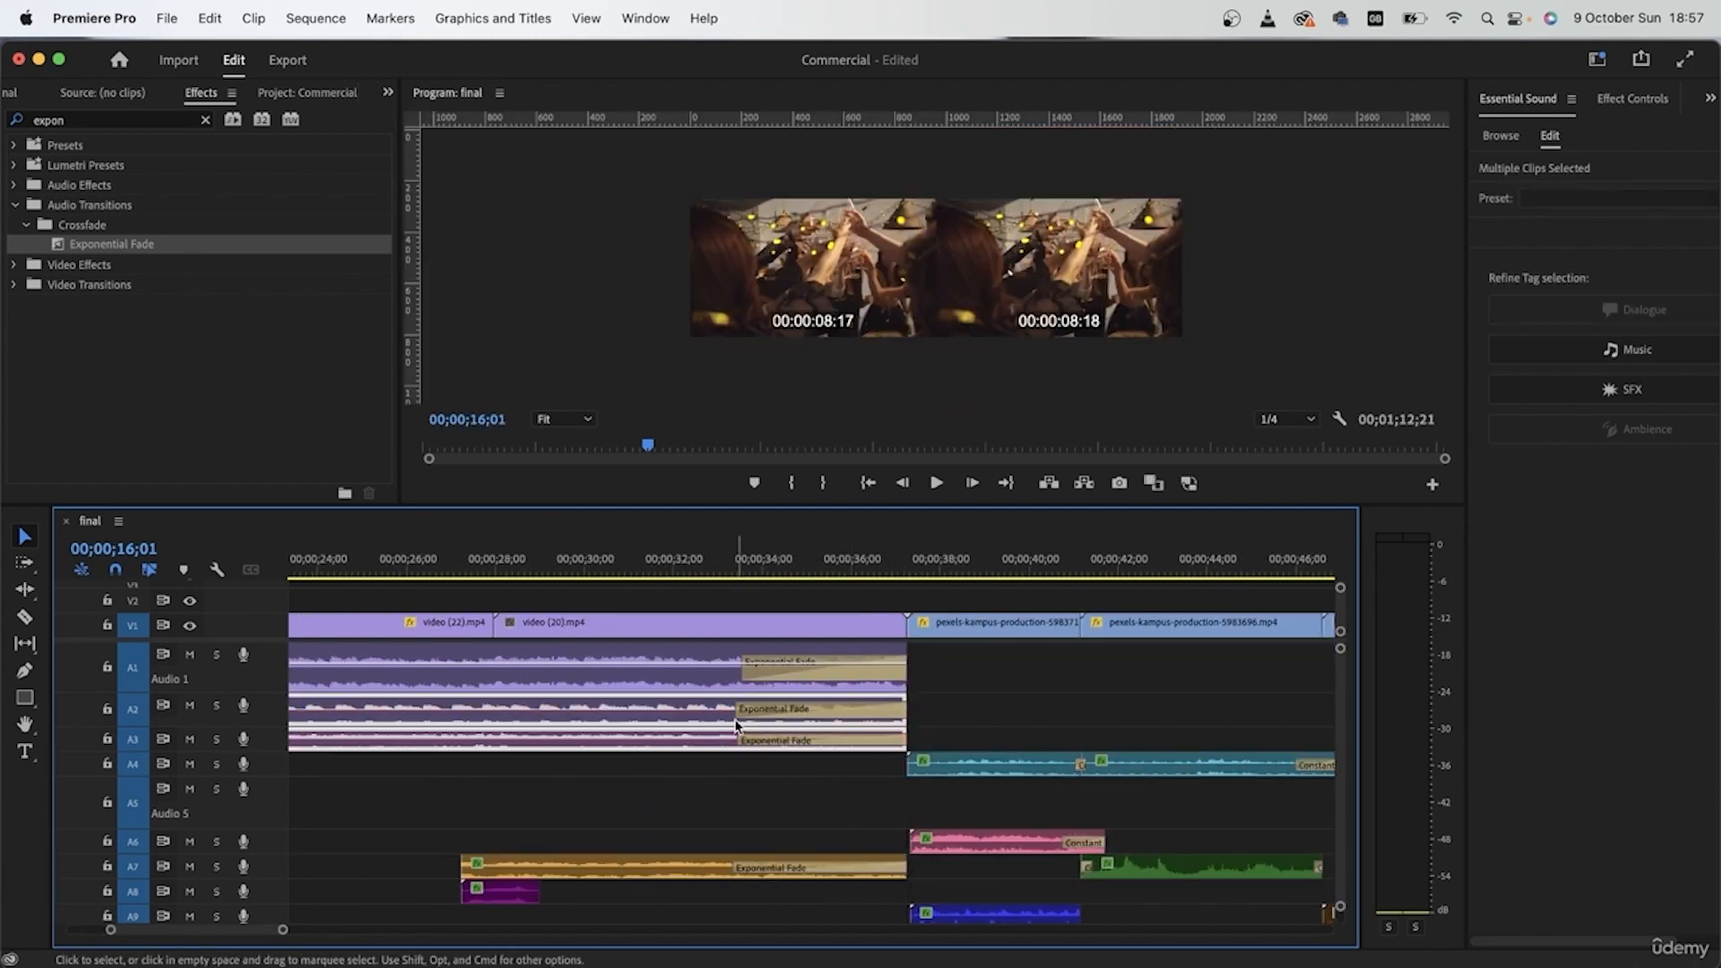
scroll(937, 804, "left", 8)
left_click(937, 804)
key("super+shift+d")
left_click_drag(939, 766, 887, 714)
Step: Play from the coffee shot through the dancing and toast shots to check the sound transitions
key("space")
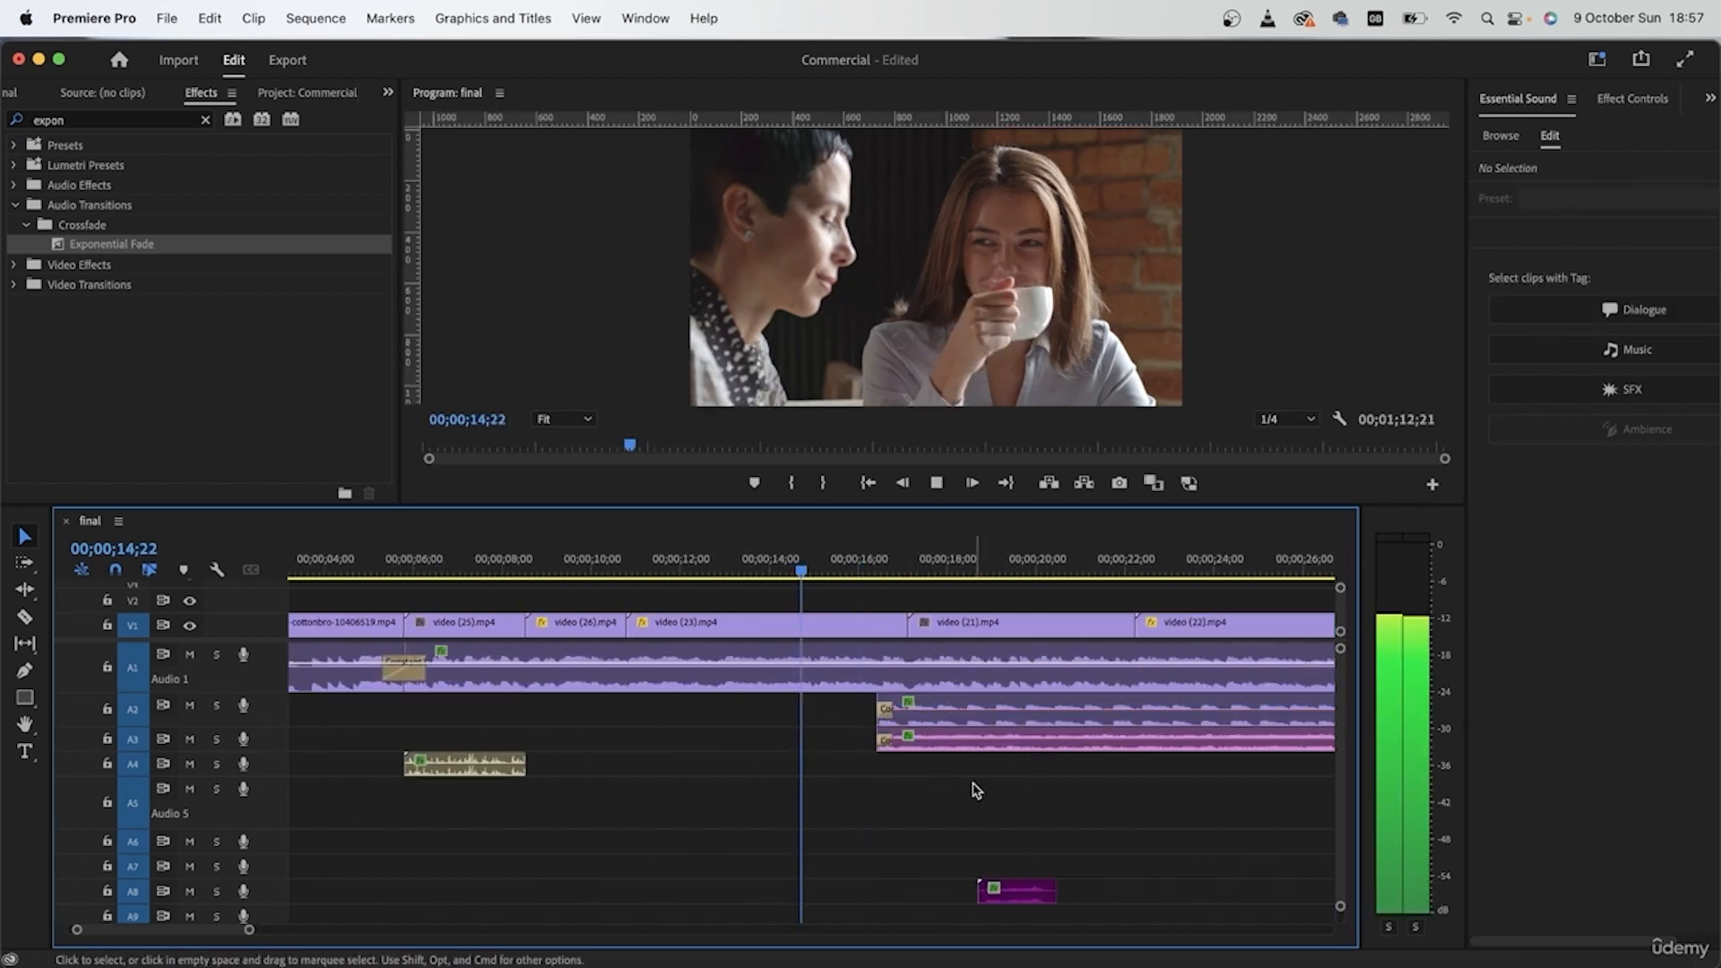
scroll(974, 787, "down", 5)
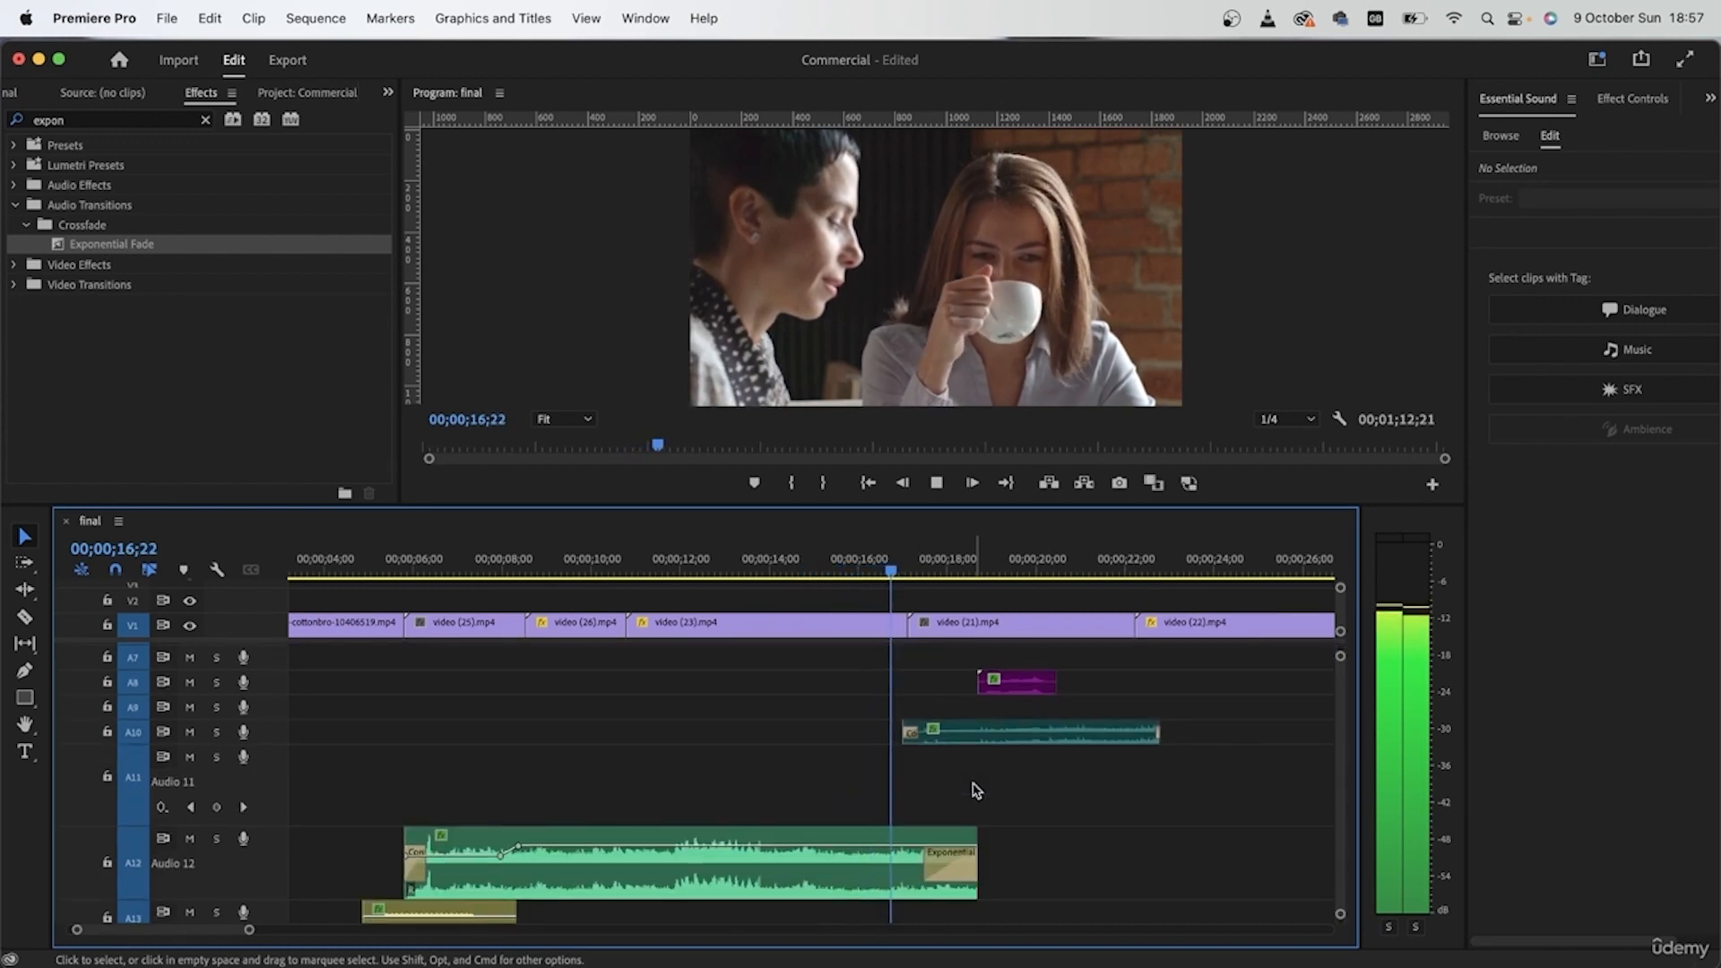
scroll(974, 790, "up", 5)
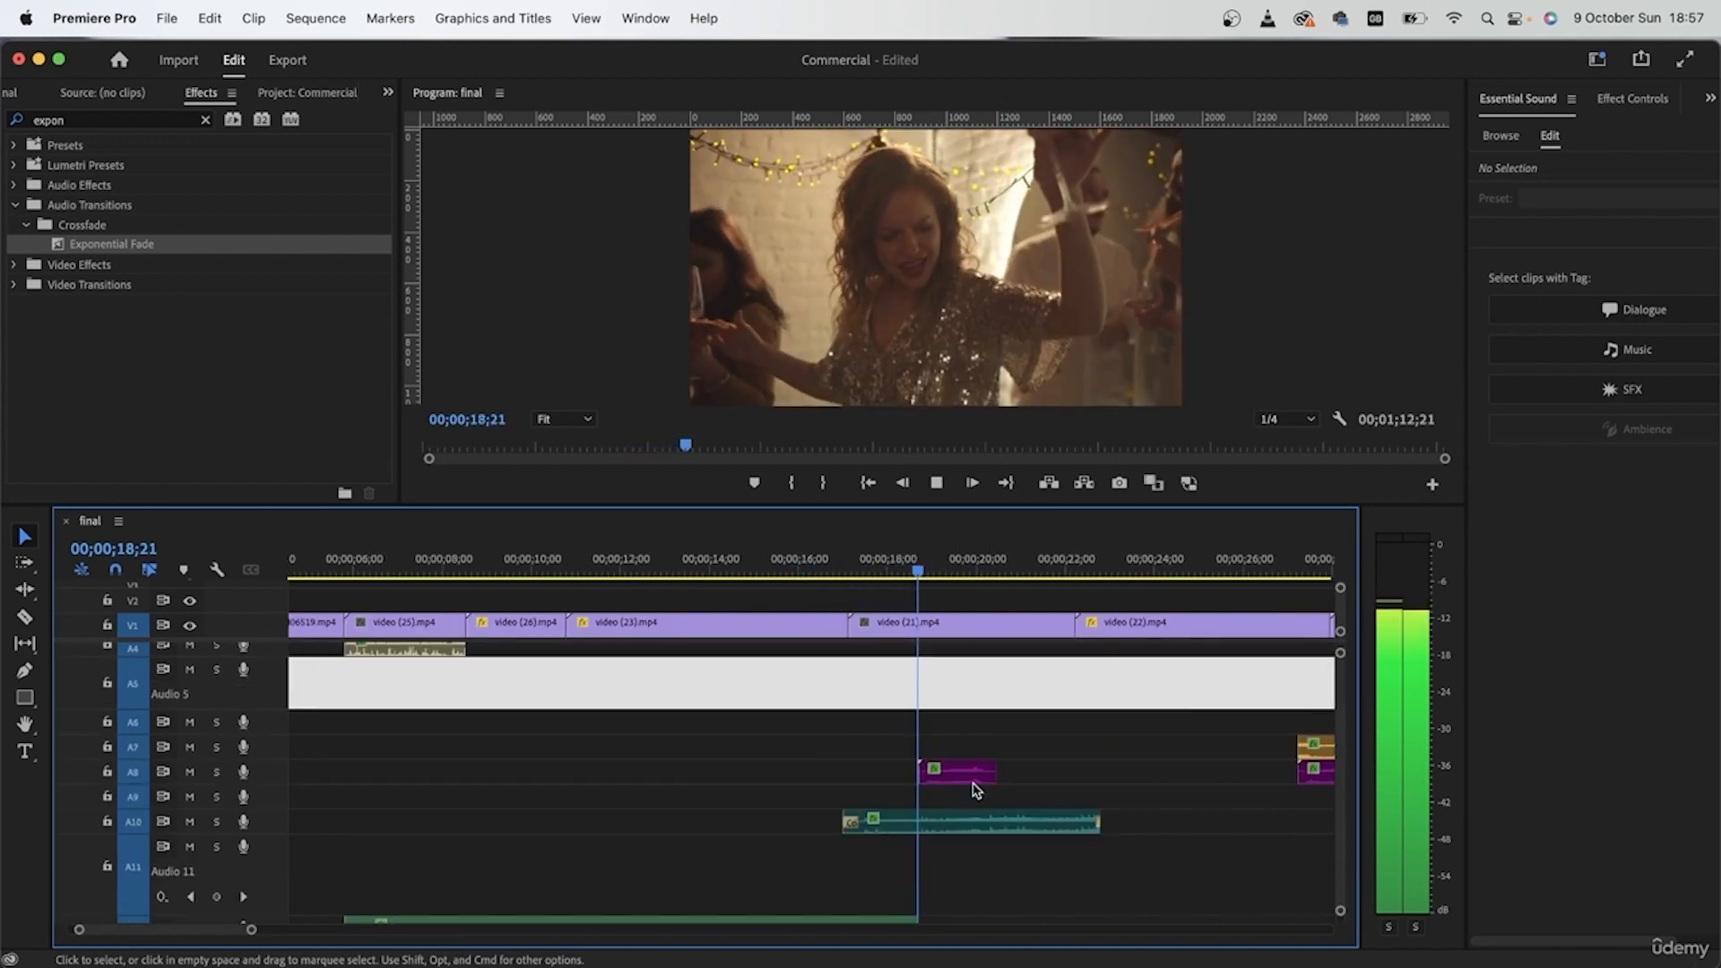
scroll(976, 790, "up", 1)
scroll(975, 790, "right", 3)
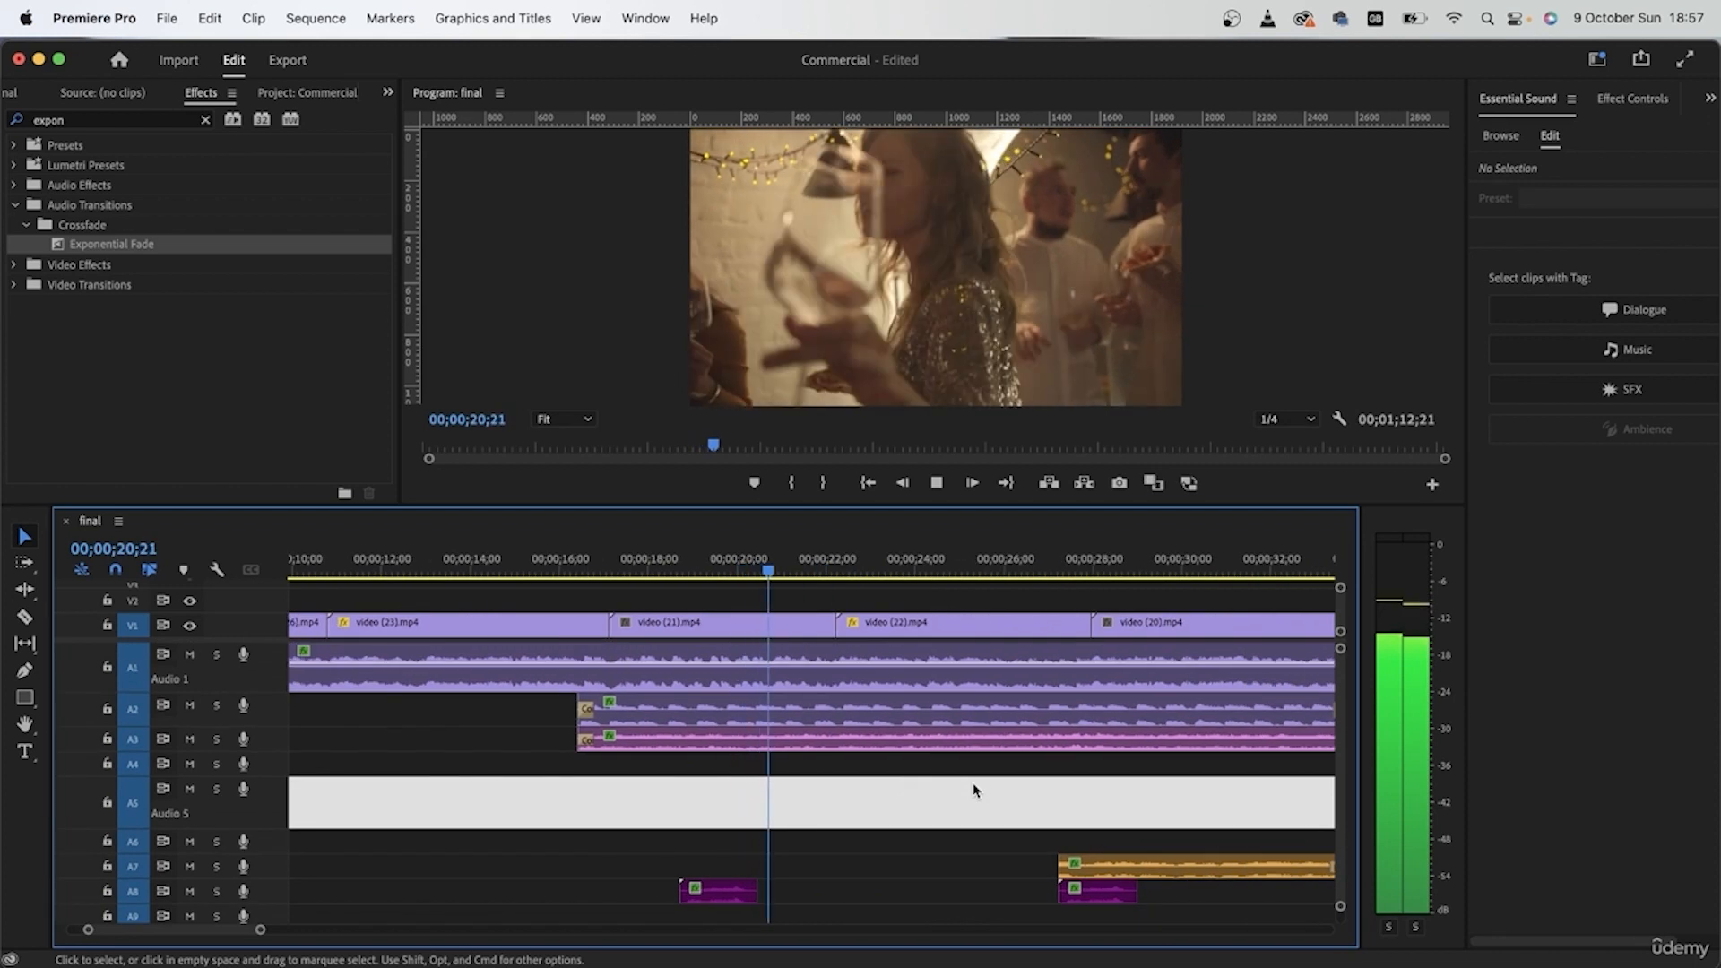
scroll(973, 788, "down", 4)
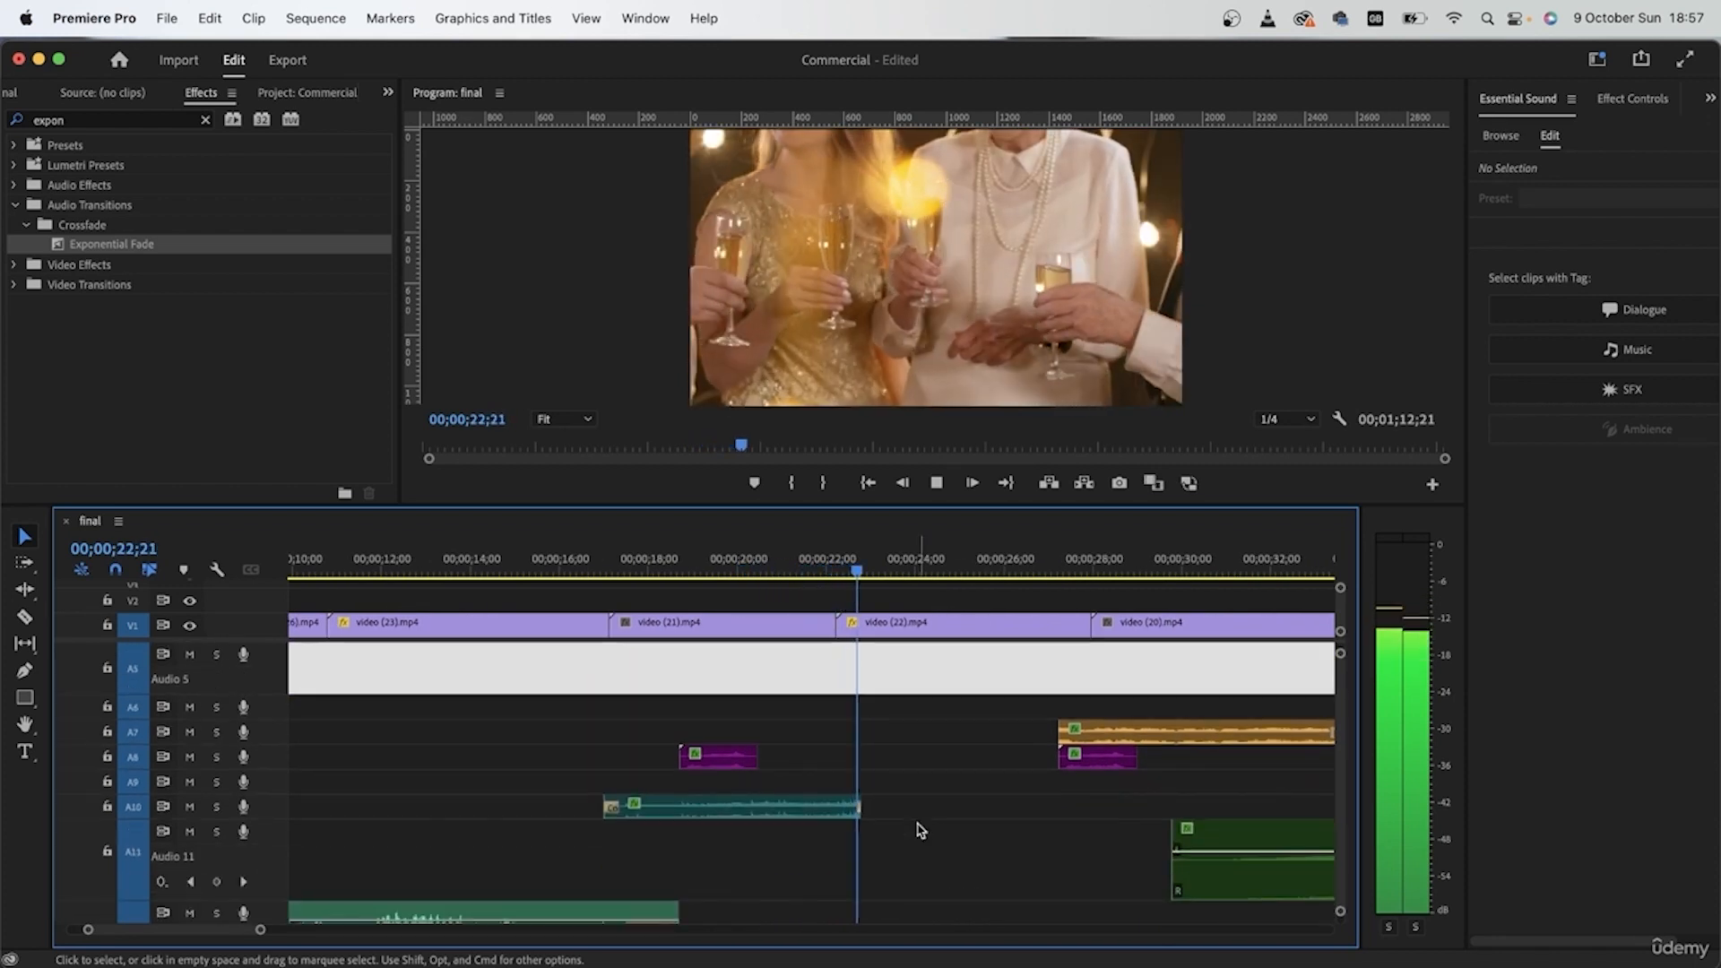
Step: Lower the clip volume of the second A8 clip, euphoric-cheer-102976.mp3, to about -15 dB during playback
left_click(1012, 775)
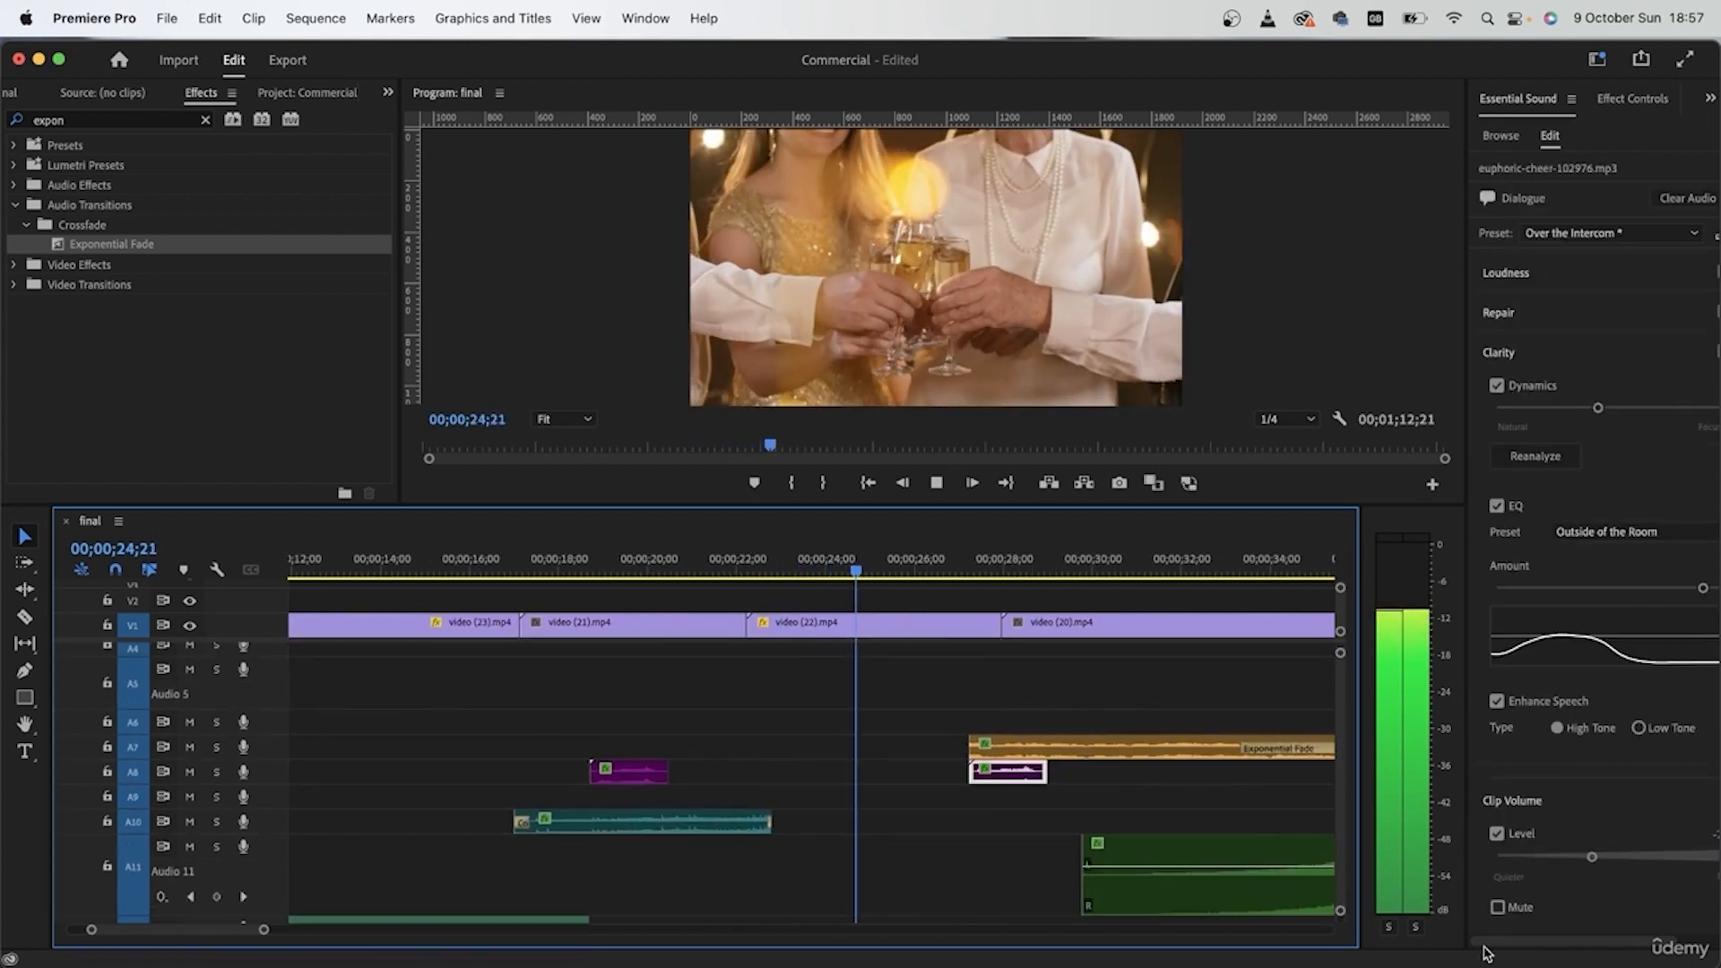
left_click(1563, 857)
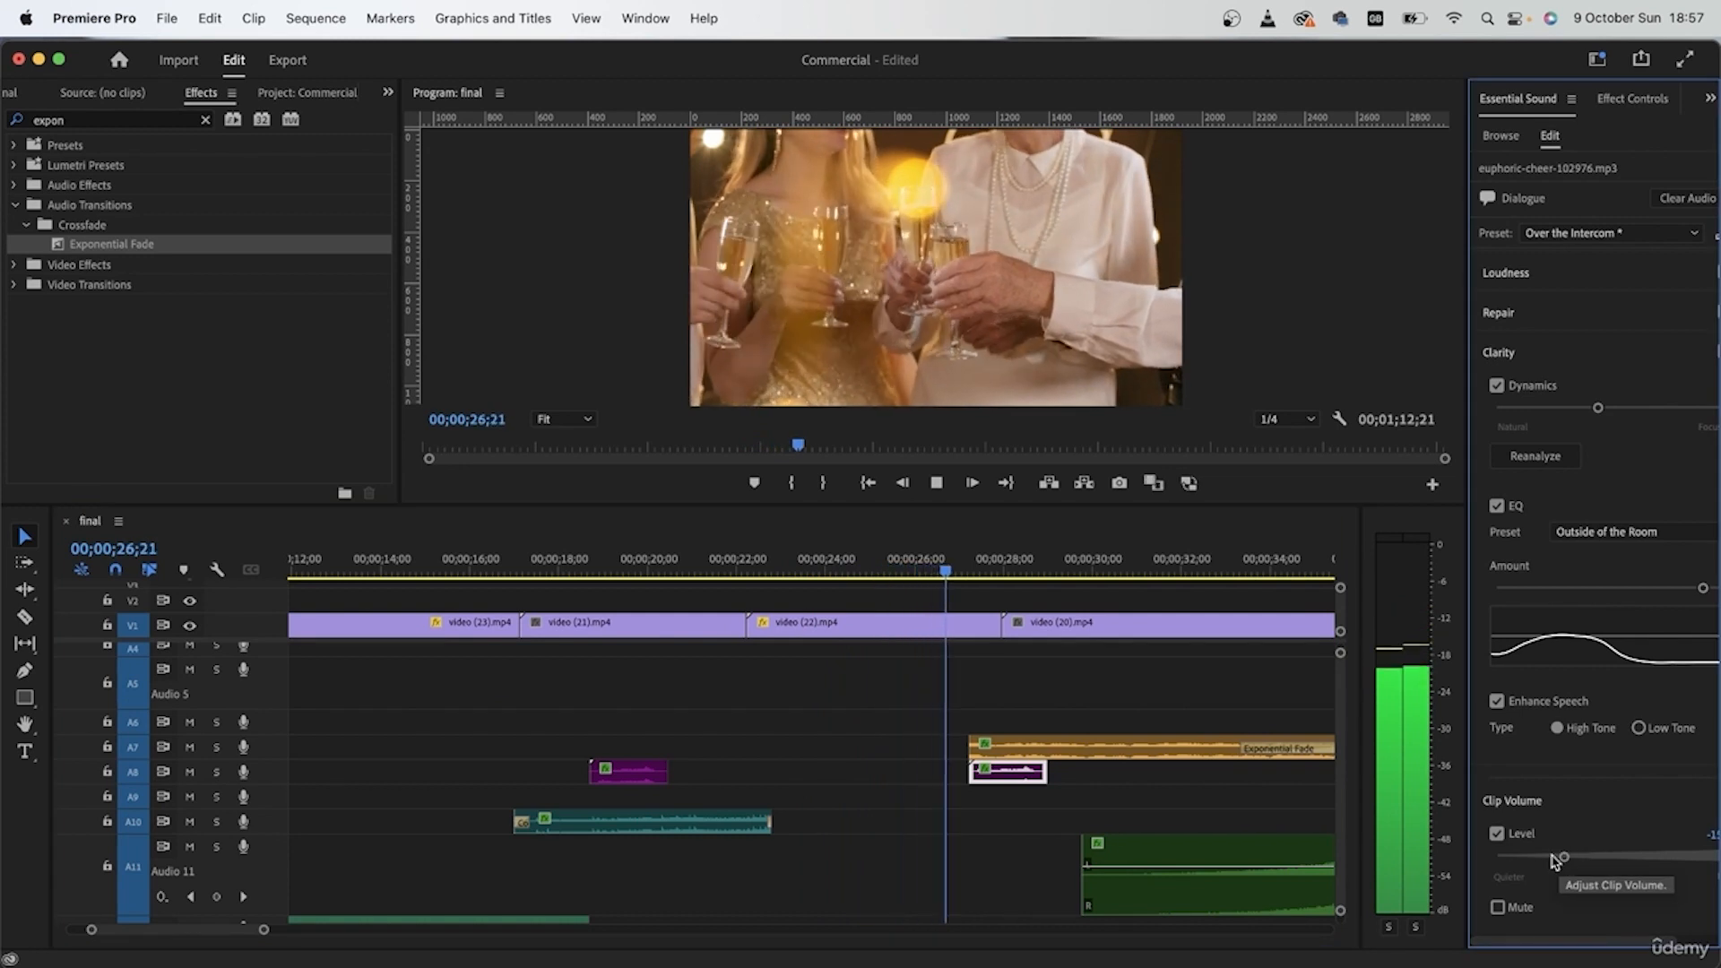
scroll(923, 814, "up", 3)
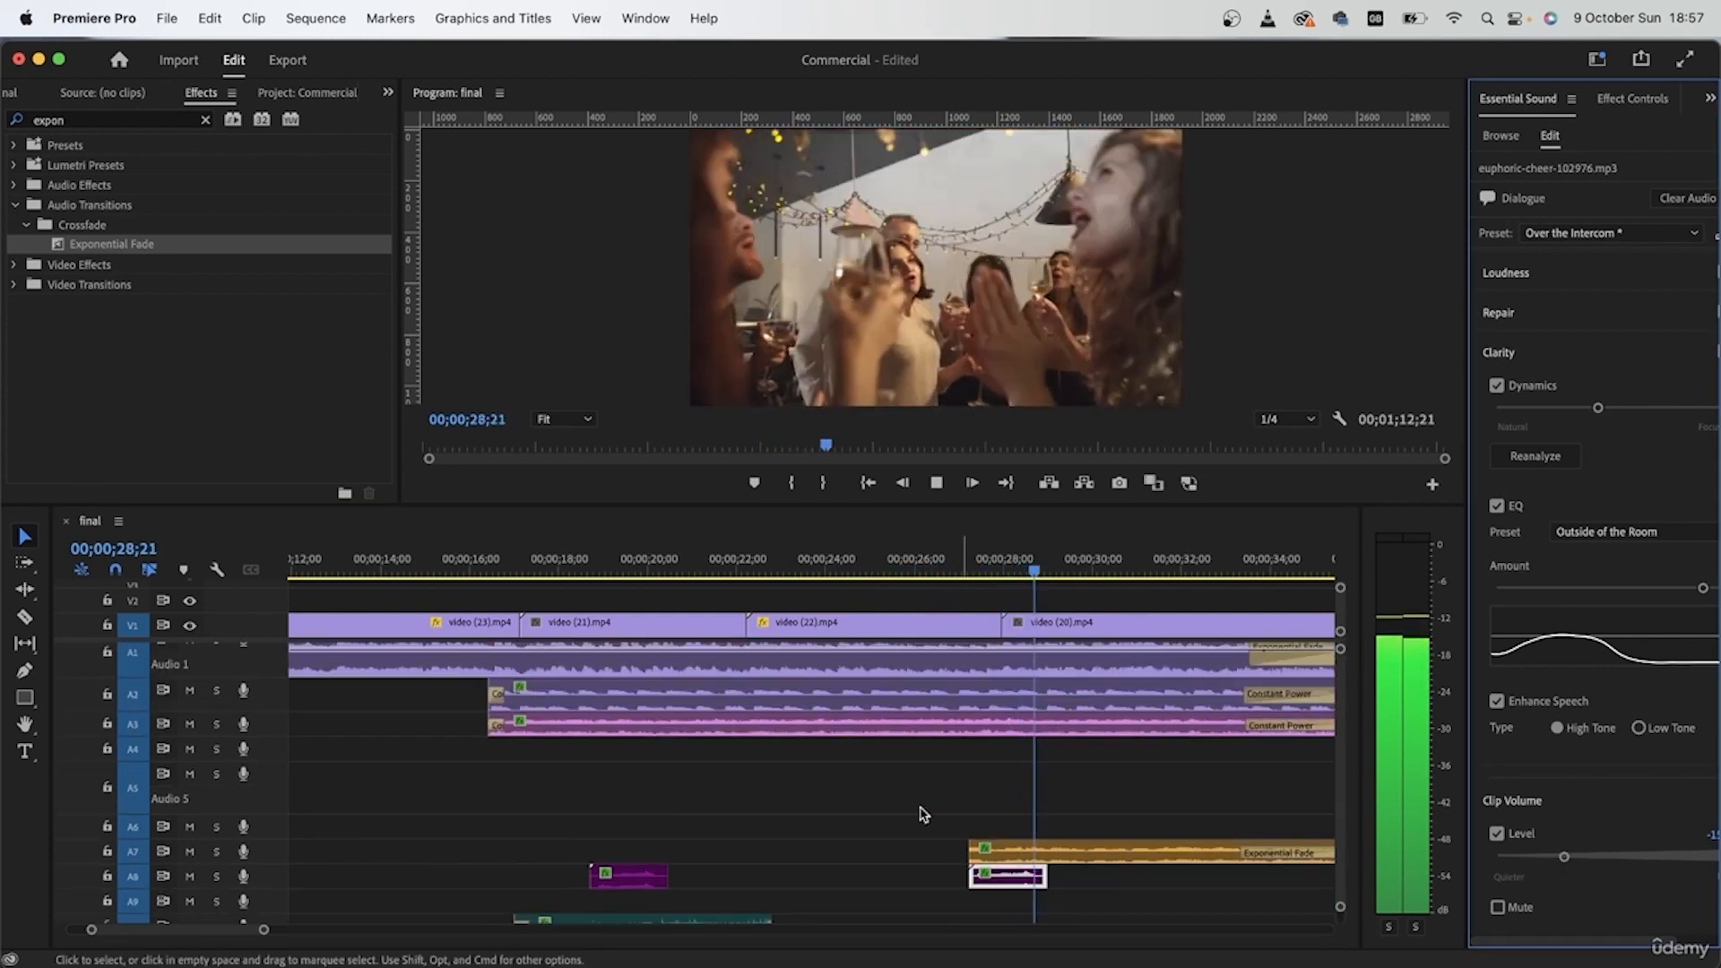
Step: Play the rest of the toast shot, video (20), into the bedroom shot to check the sound across the cut
scroll(923, 813, "right", 10)
scroll(923, 814, "down", 2)
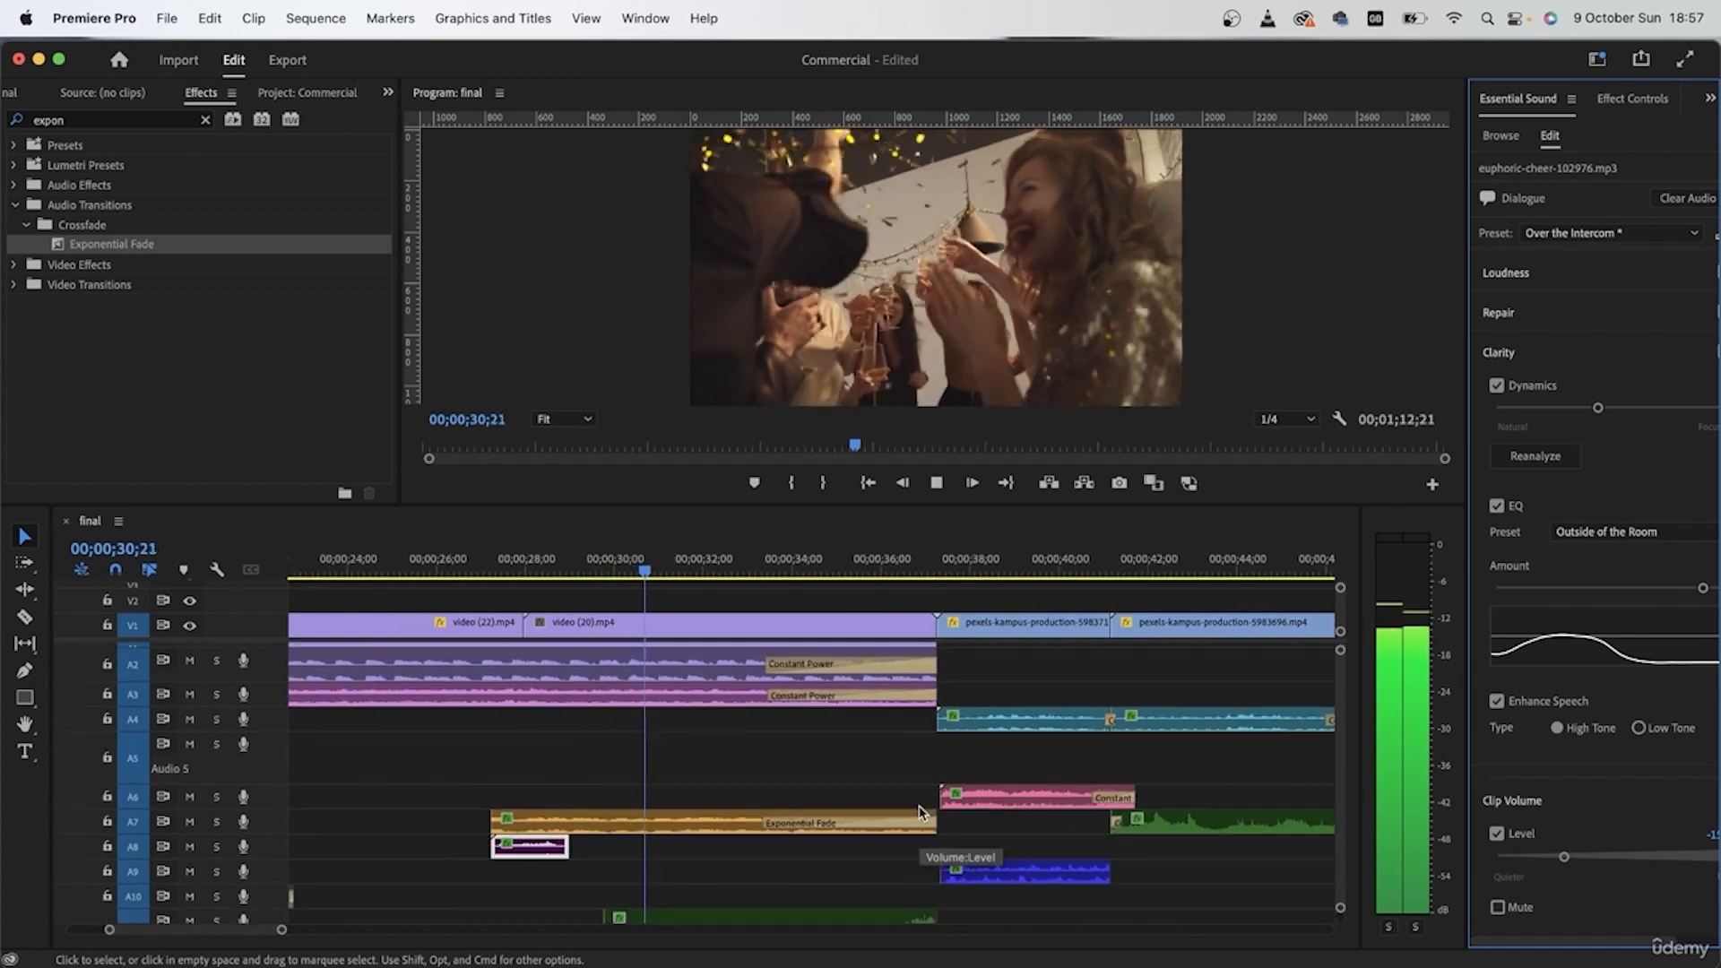
scroll(760, 849, "down", 5)
left_click(1079, 820)
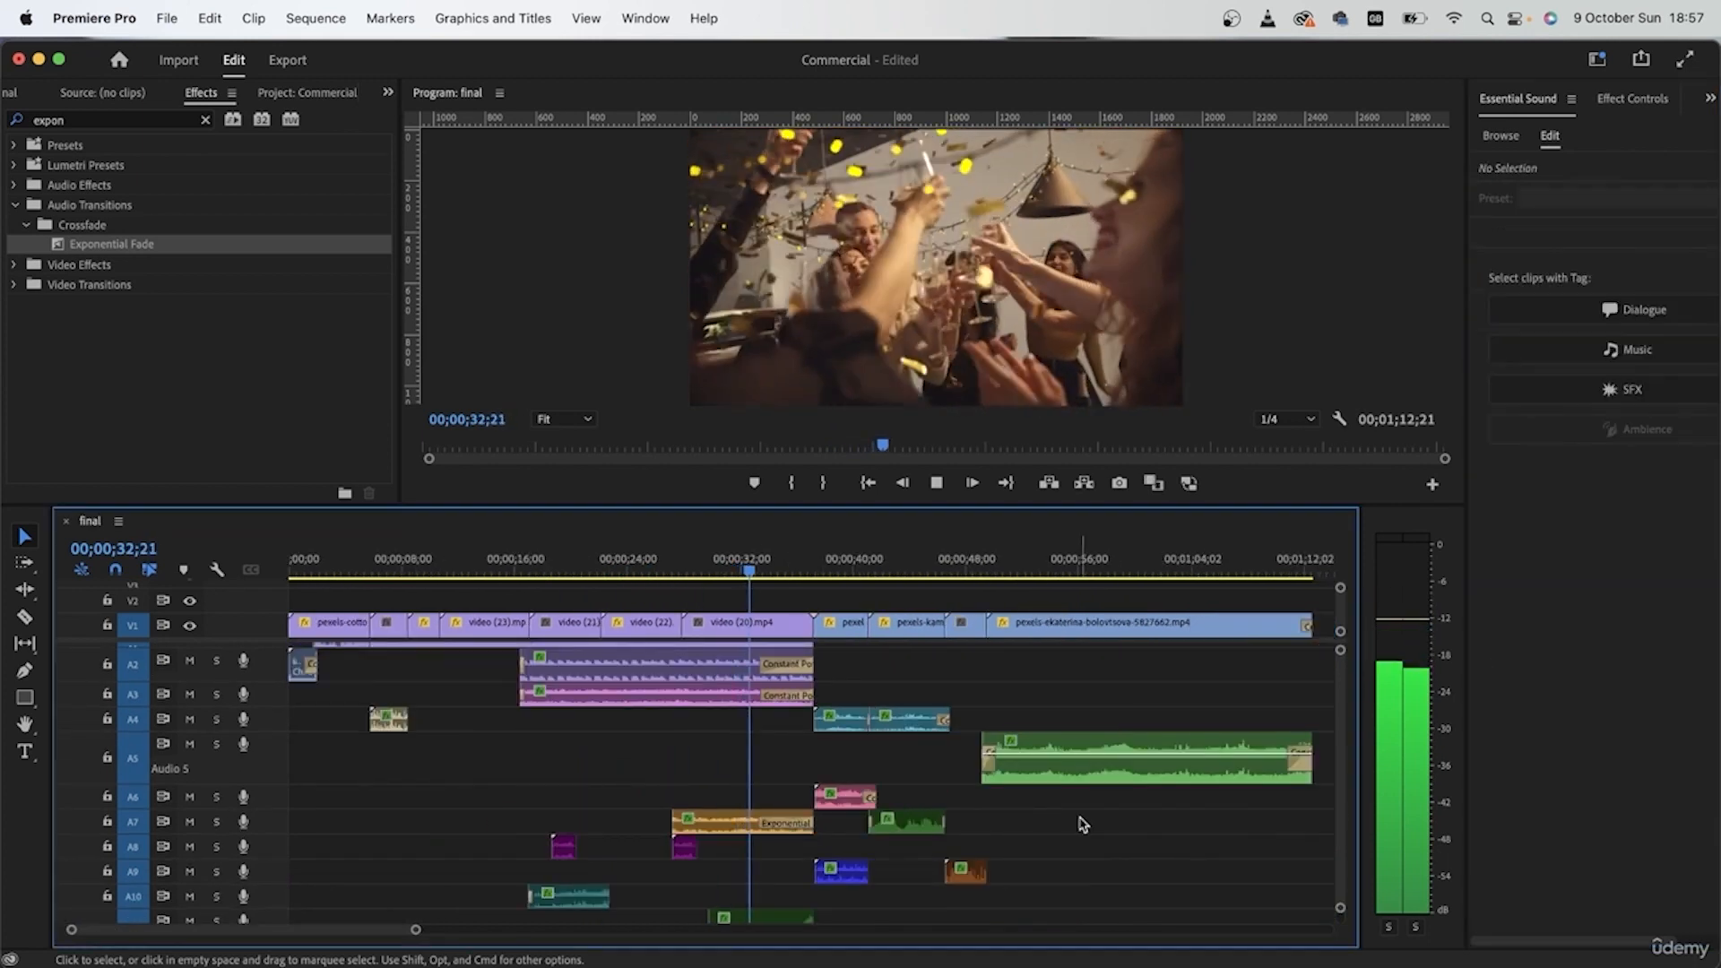
scroll(1084, 825, "up", 1)
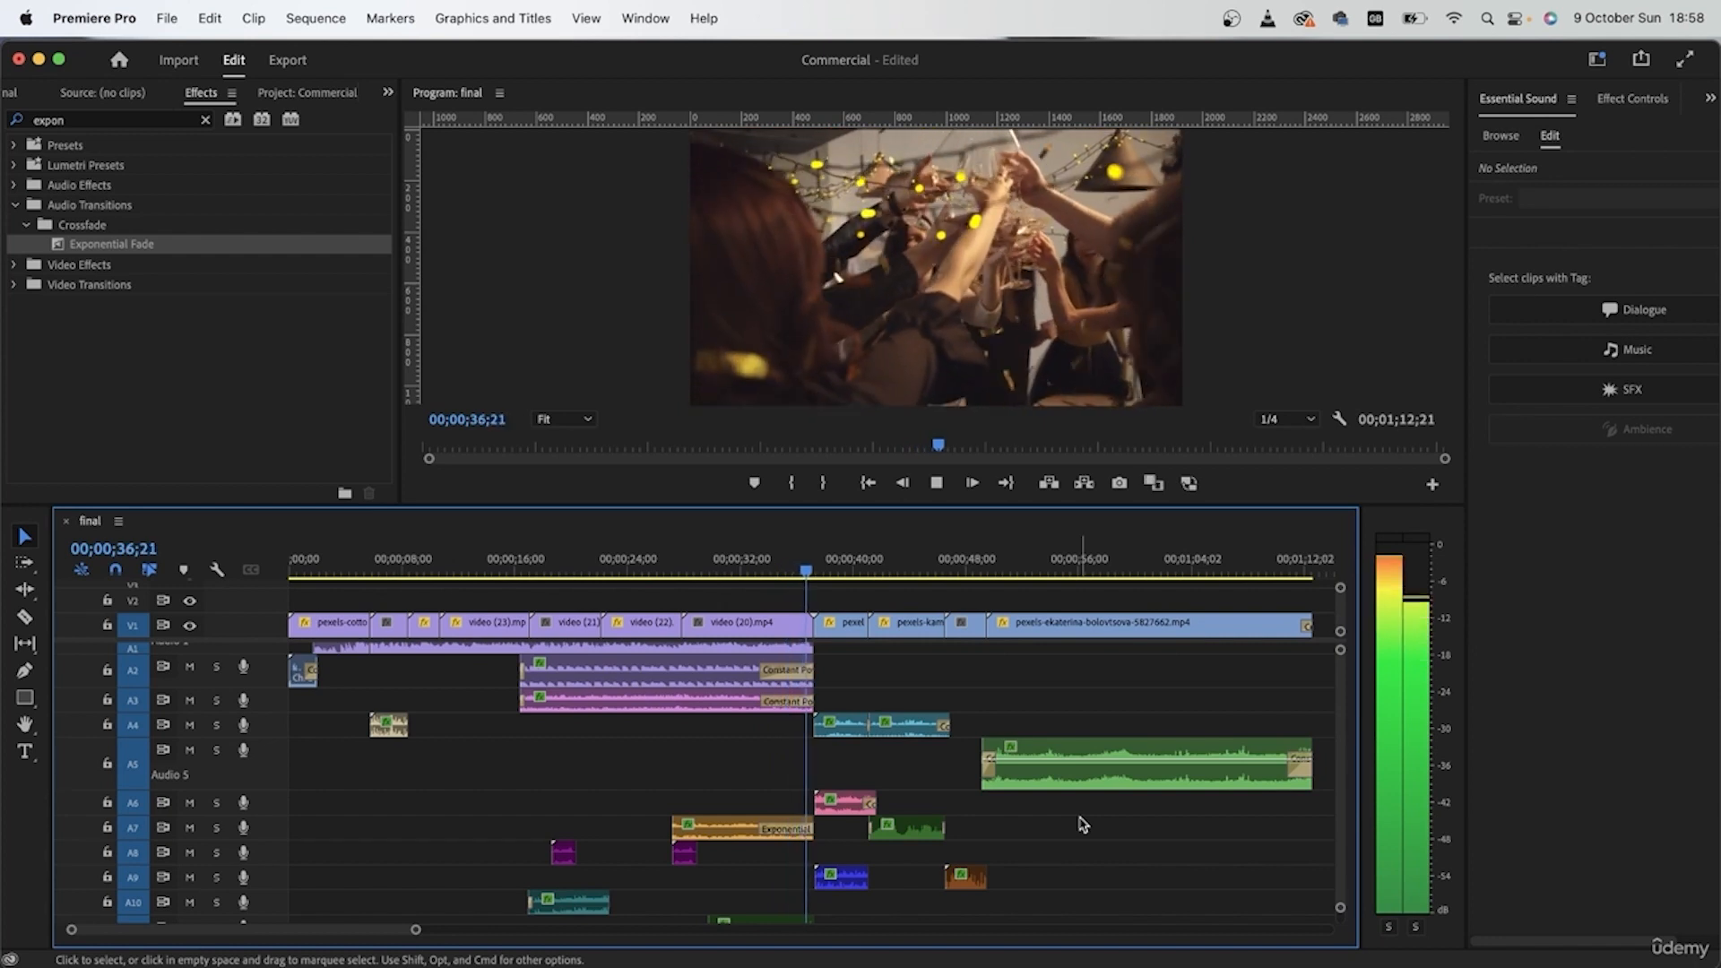
key("space")
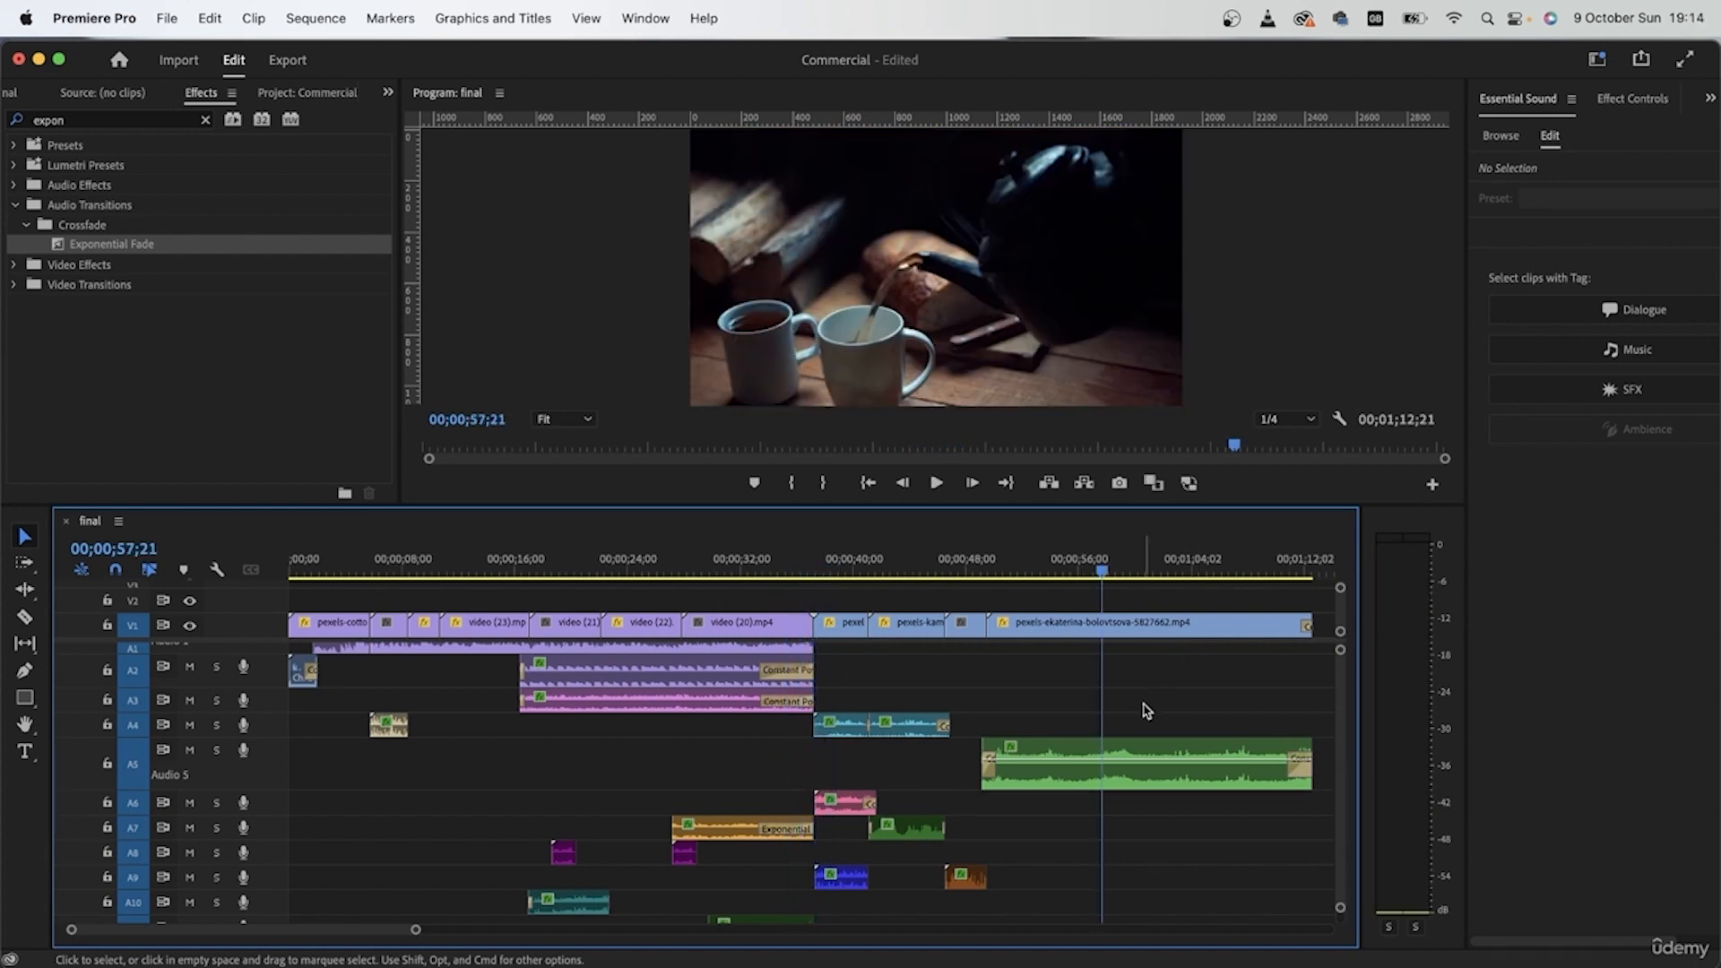
scroll(1146, 710, "up", 2)
key("minus")
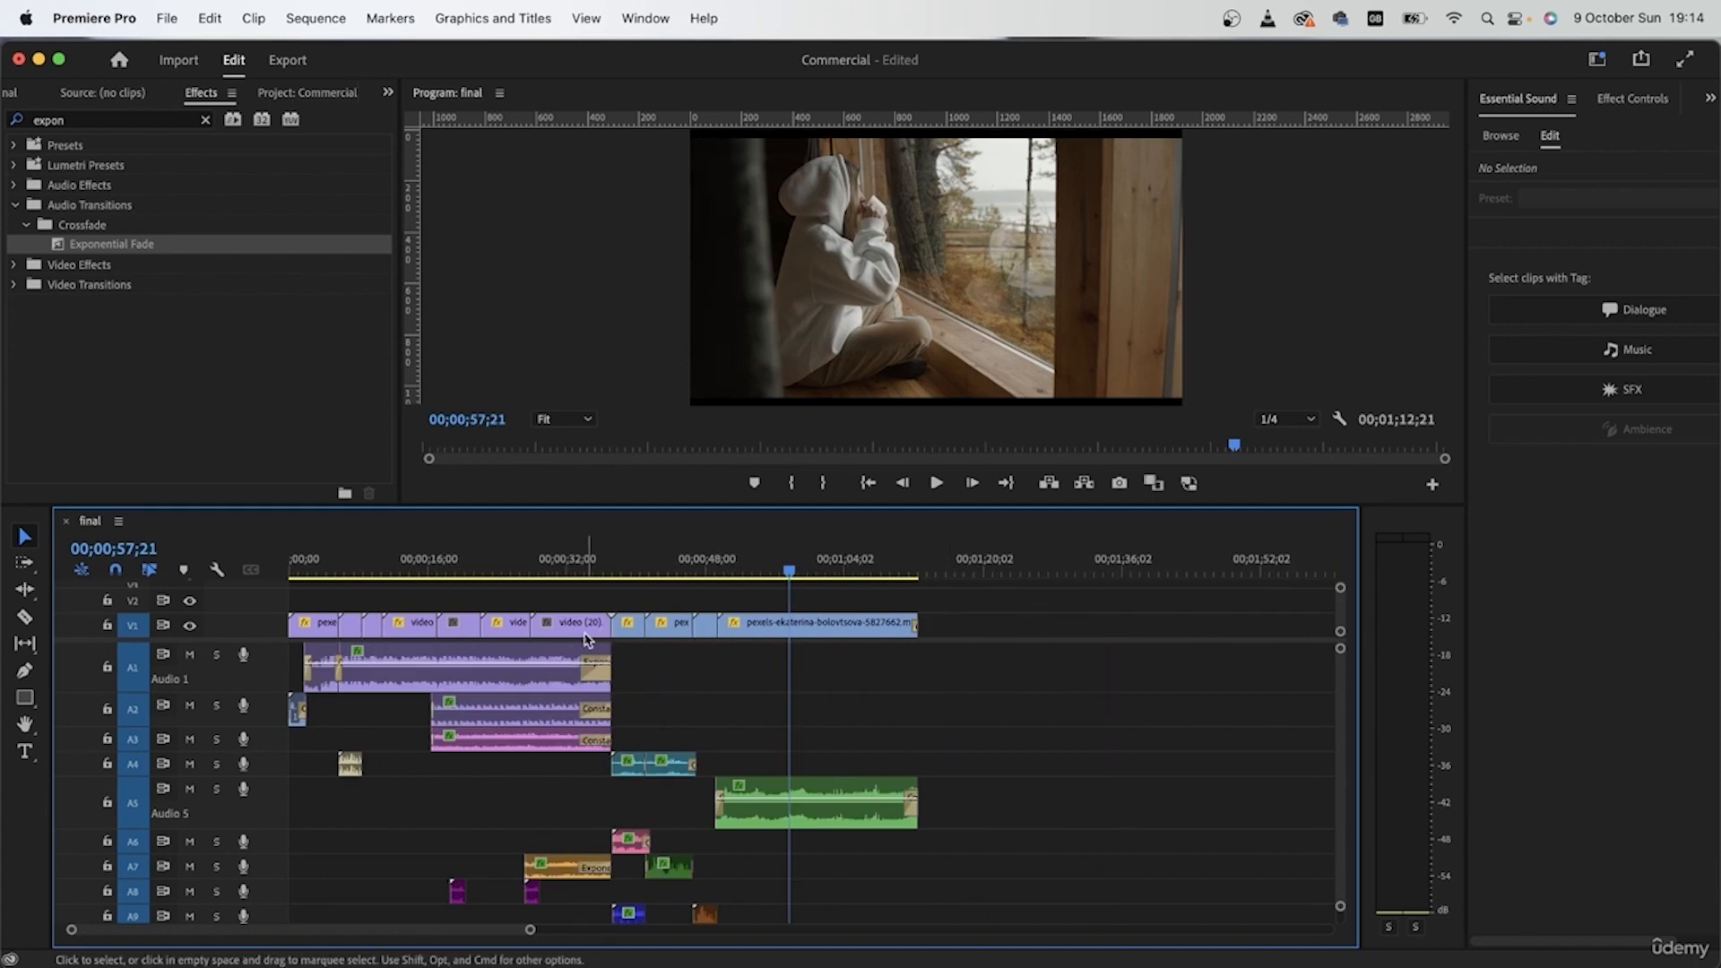
Step: Review the party shots in video (22) and video (20) against the swelling clip on A11
left_click(360, 562)
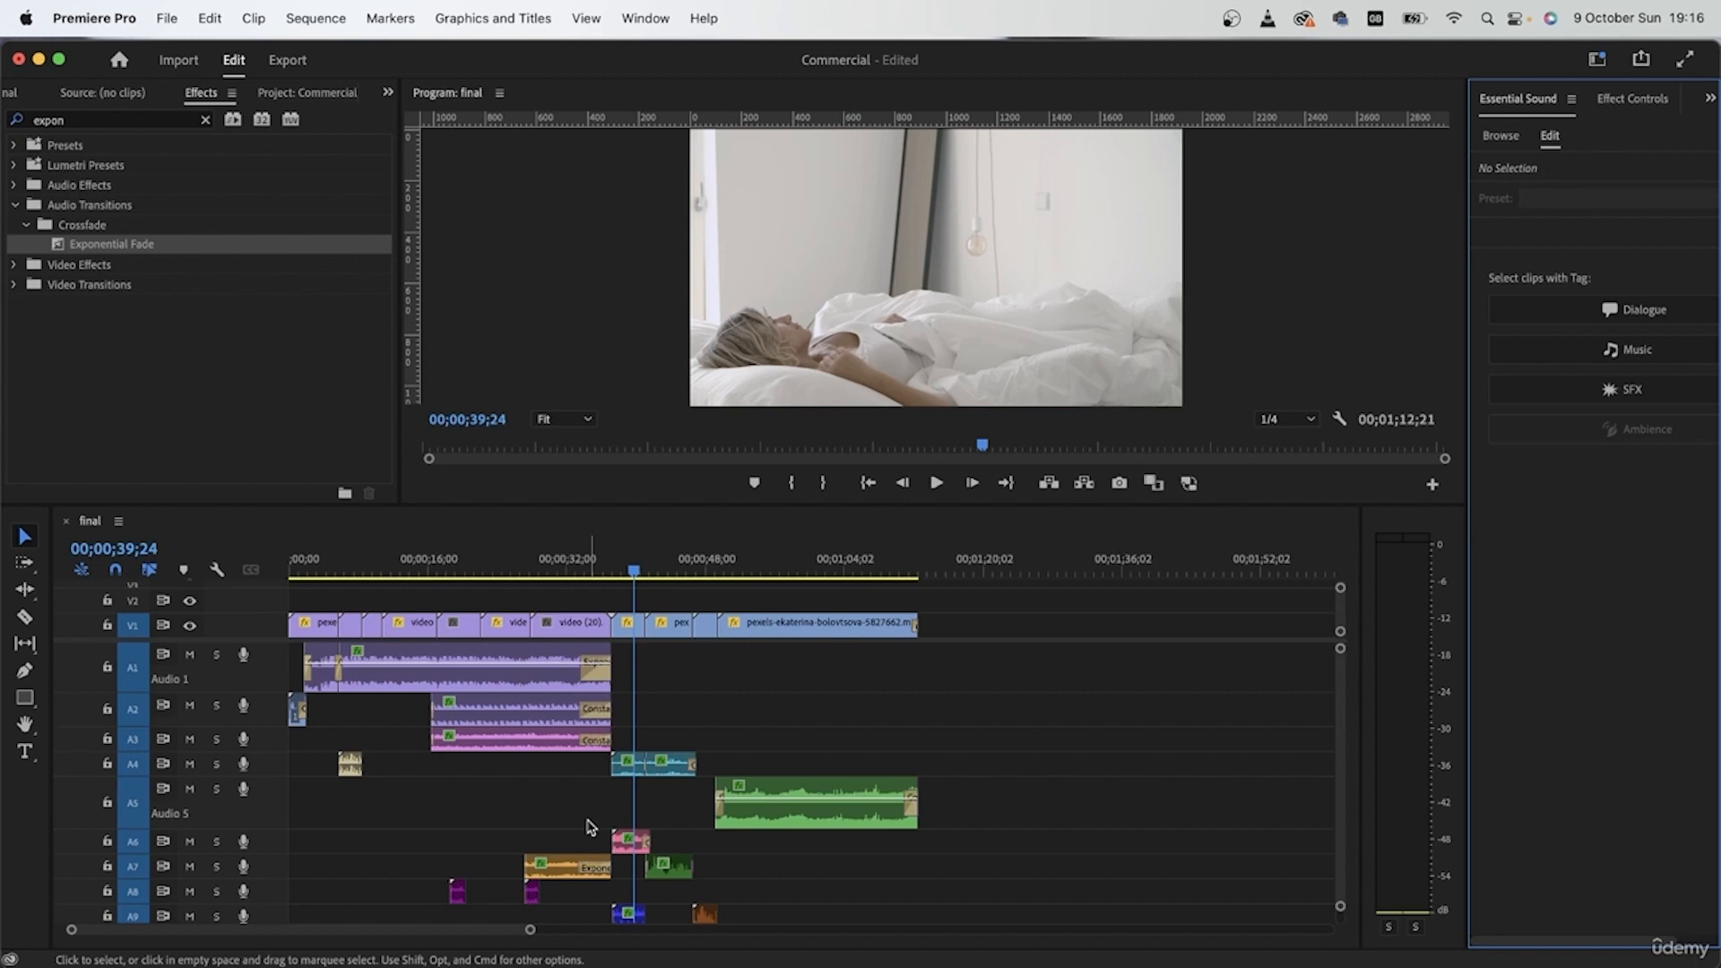
scroll(589, 826, "down", 3)
left_click(534, 565)
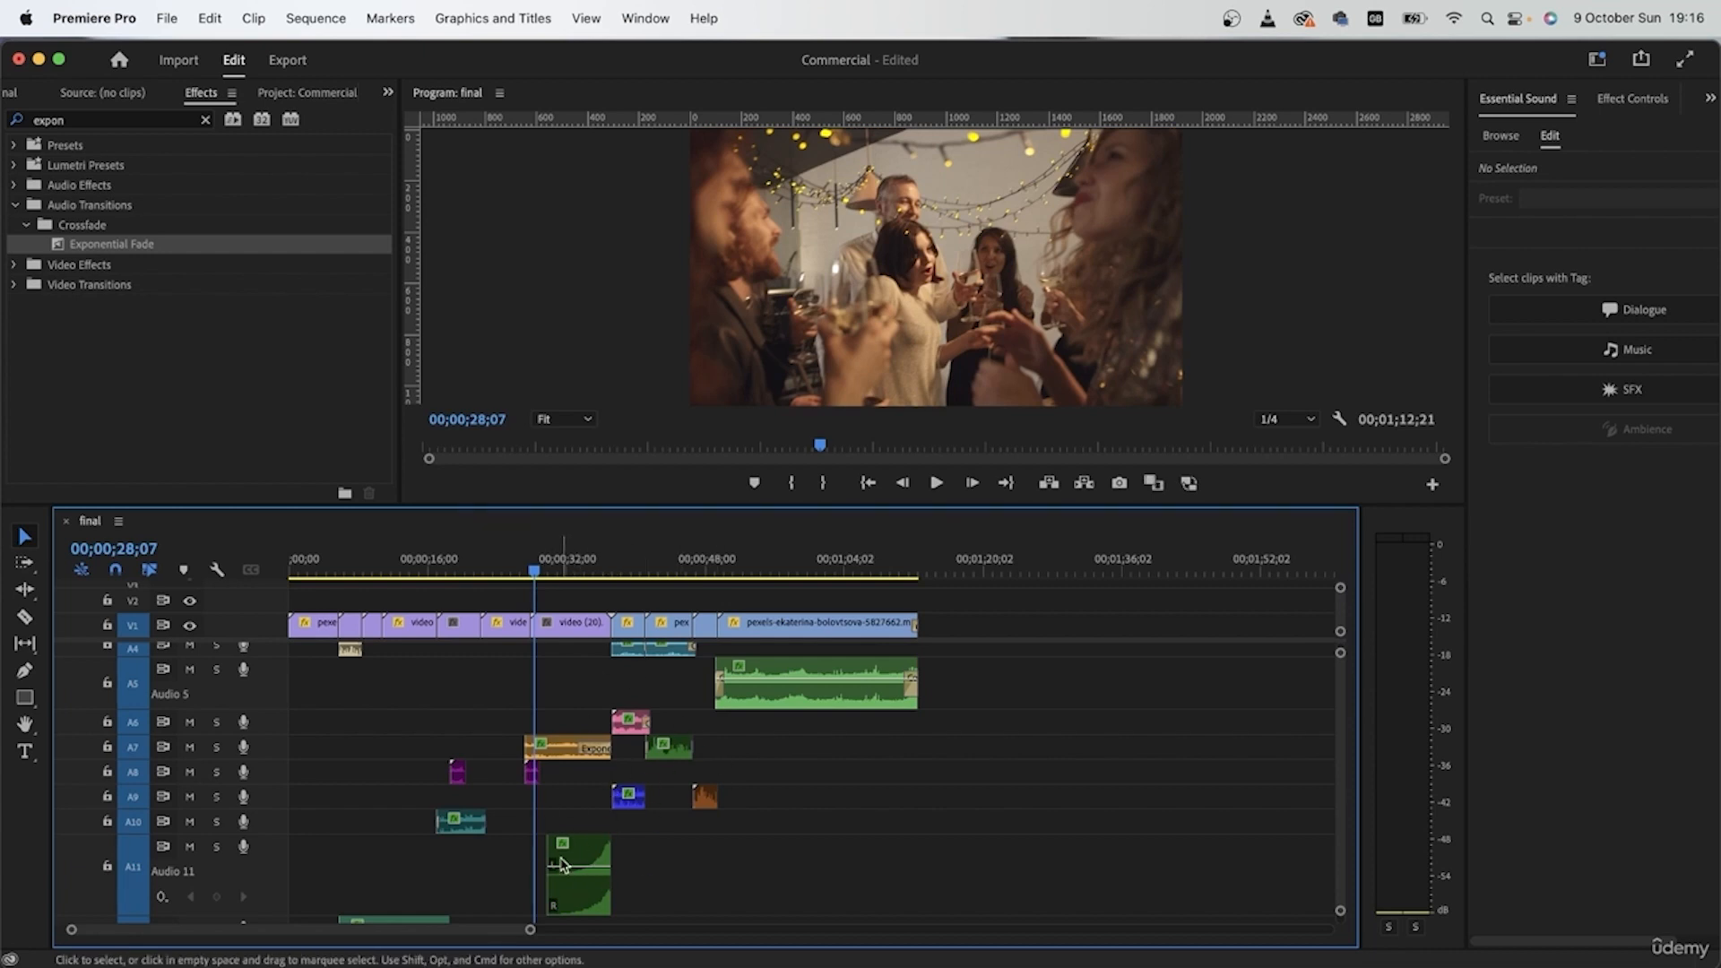
scroll(578, 866, "up", 3)
scroll(652, 863, "up", 5)
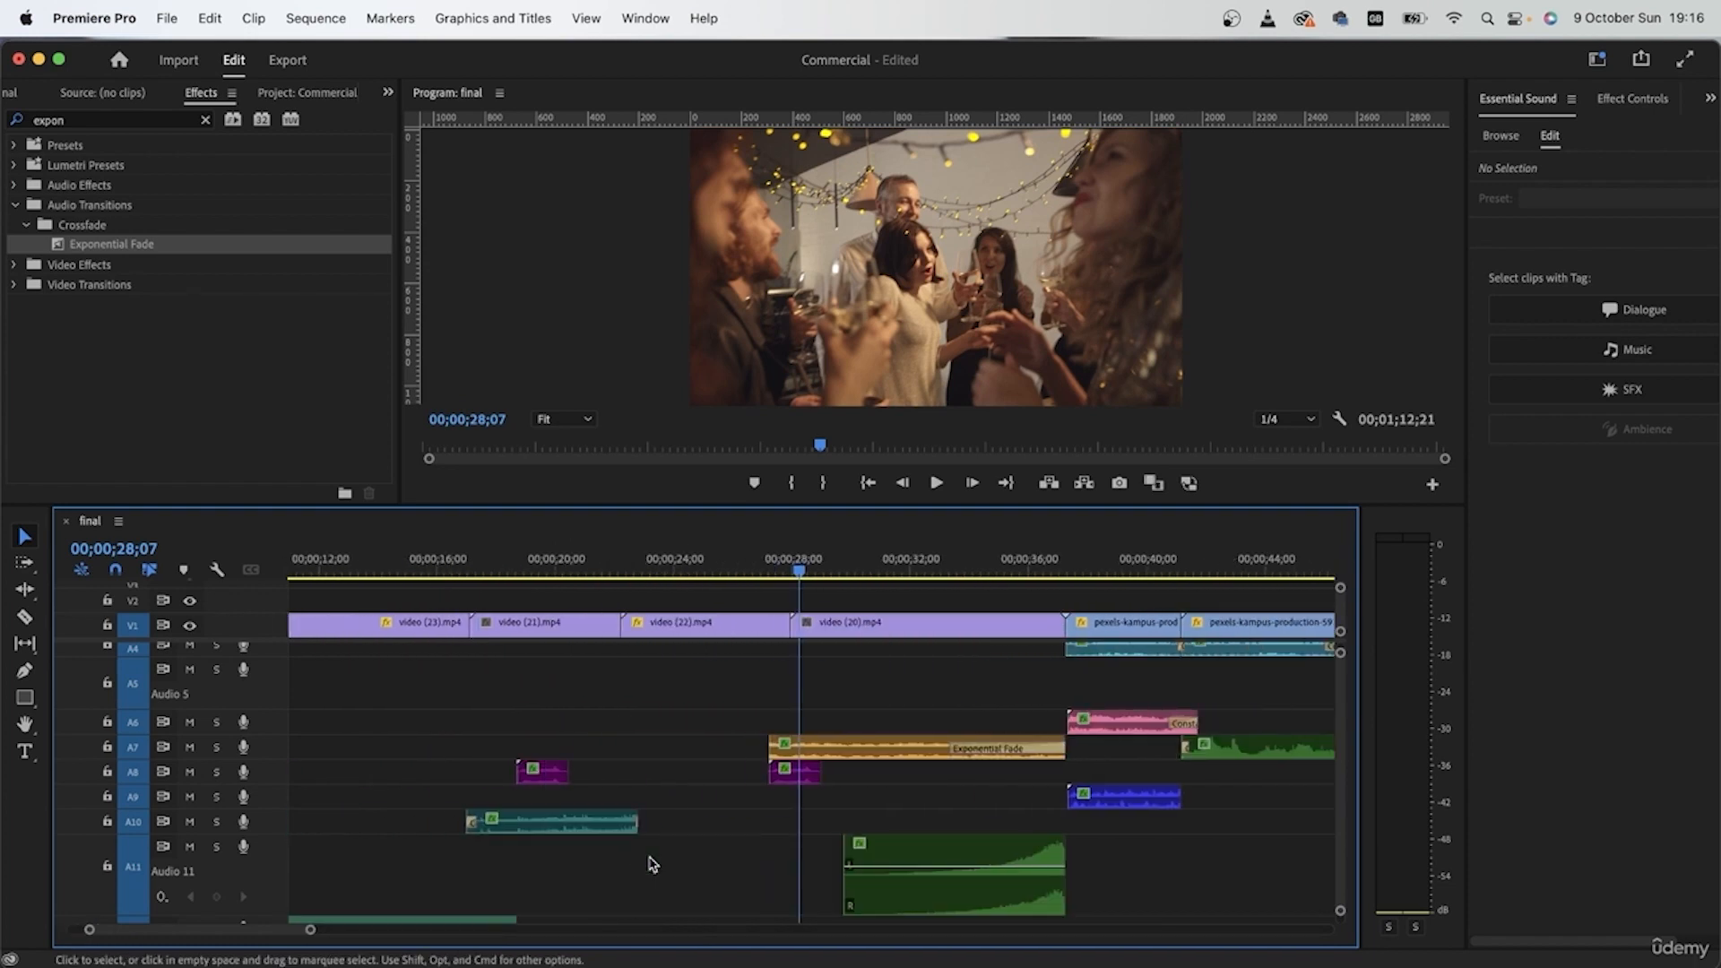
left_click(631, 553)
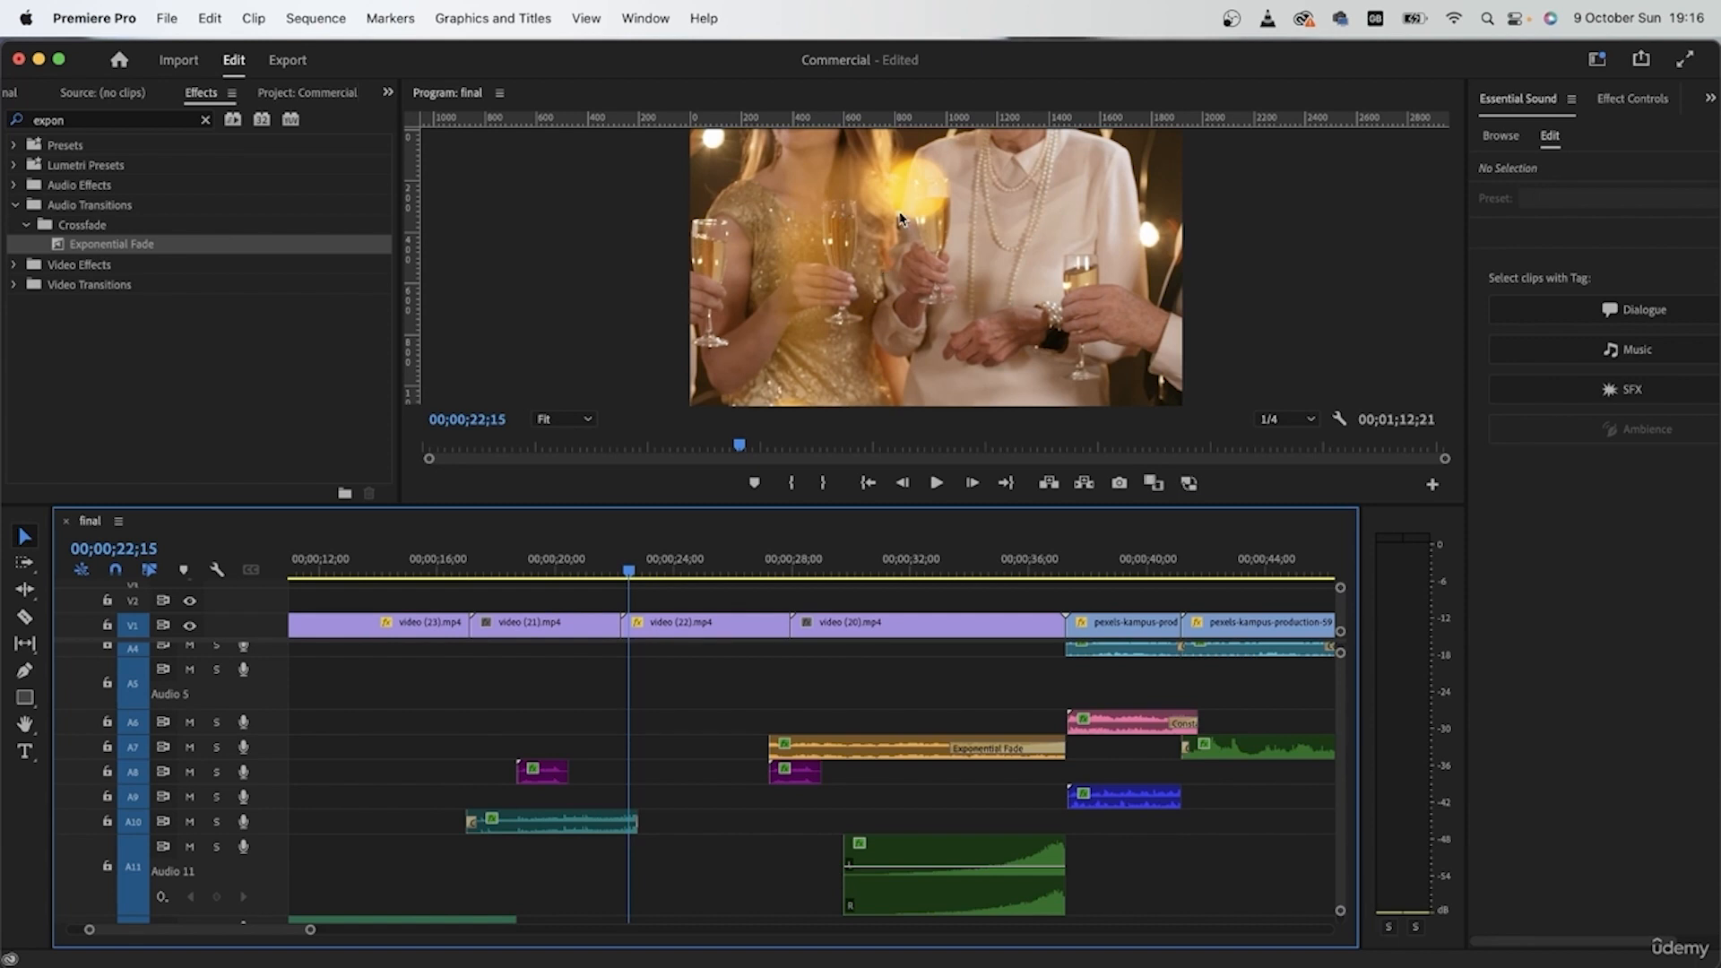
left_click(874, 551)
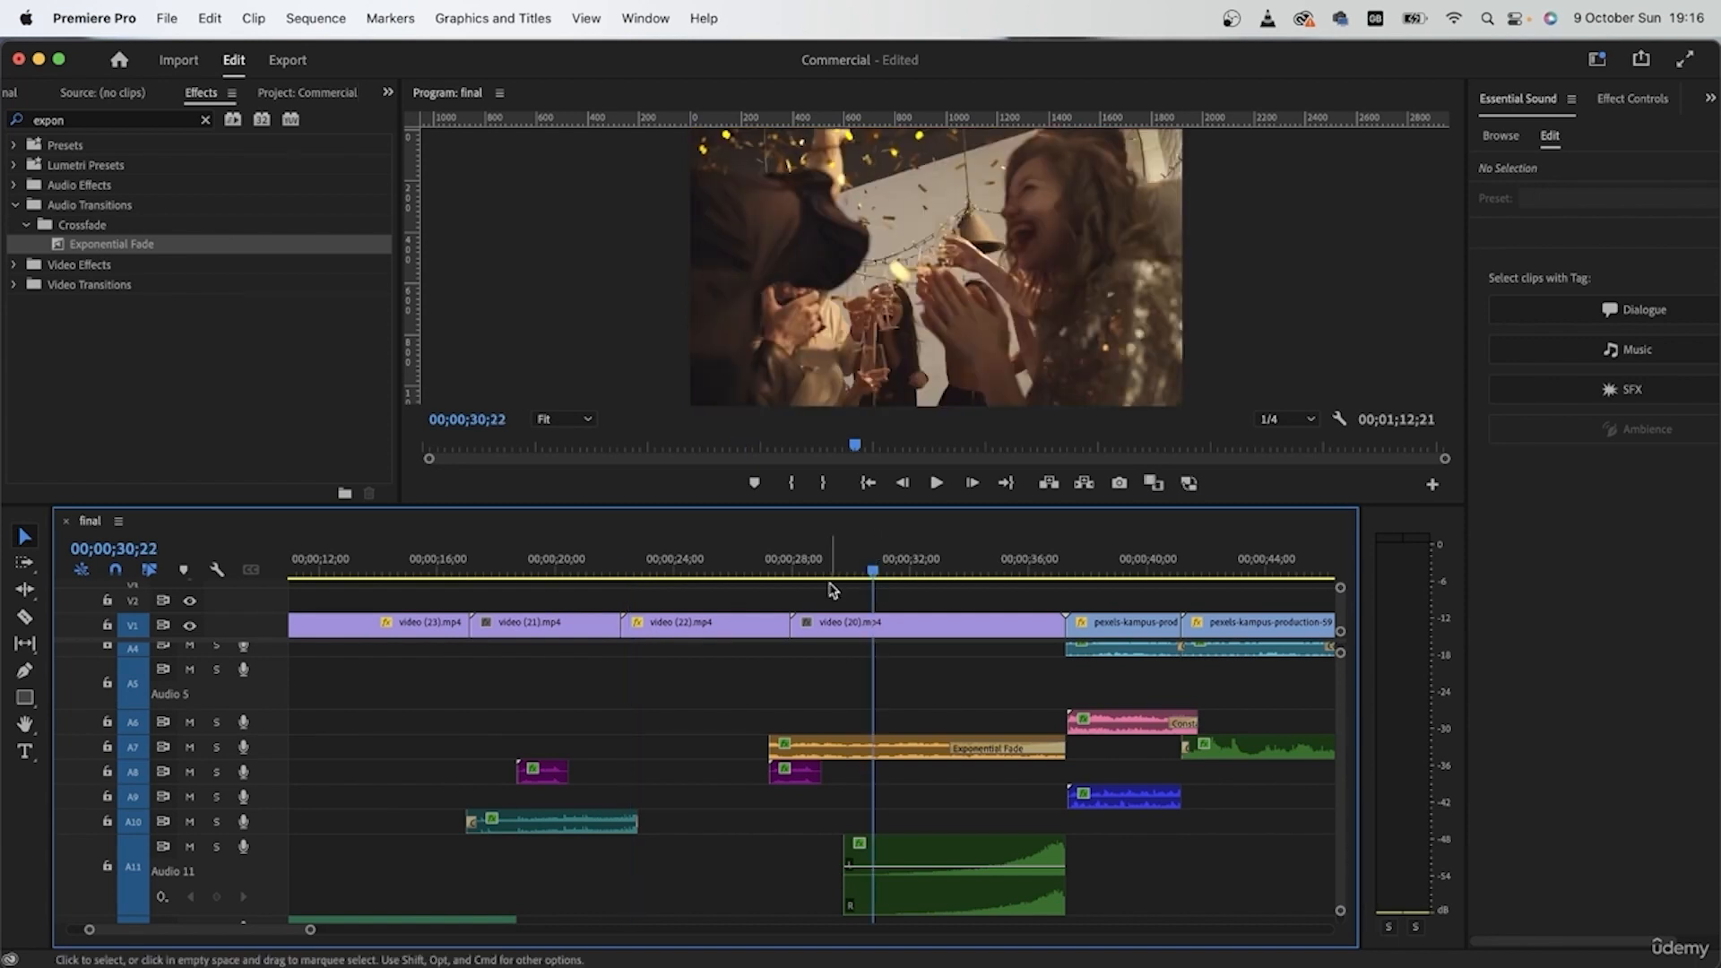
Step: Split video (22) on V1 into progressively shorter pieces up to video (20), moving the second cut slightly later
key("c")
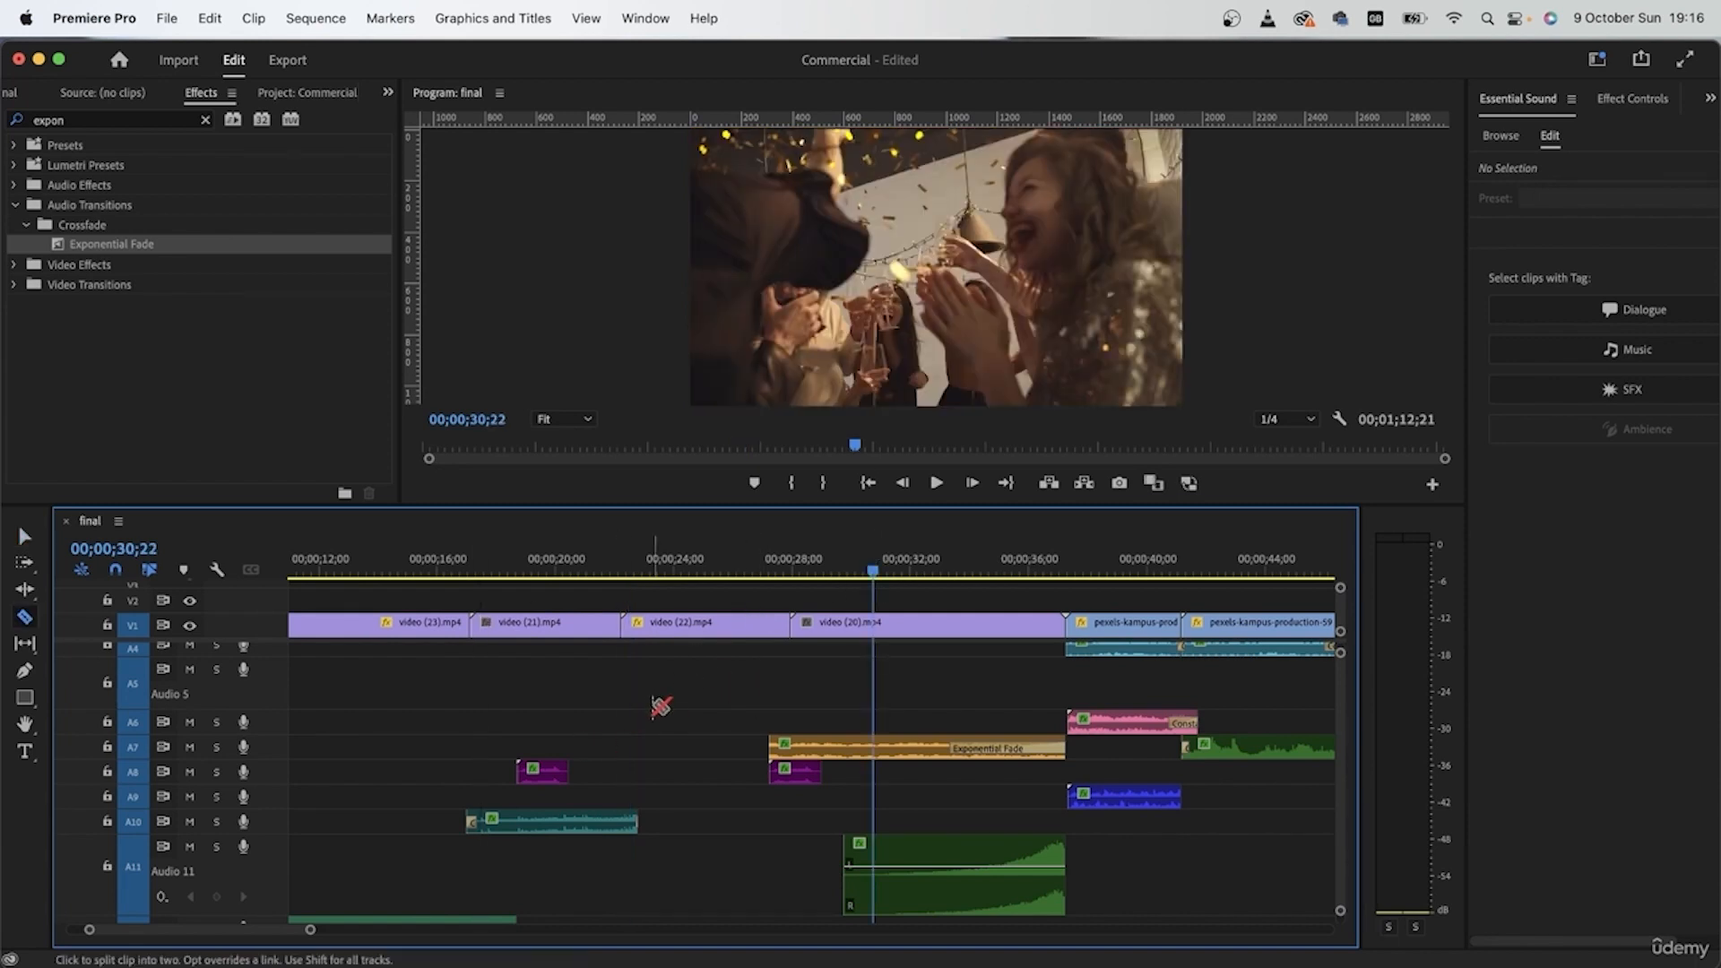
left_click(689, 624)
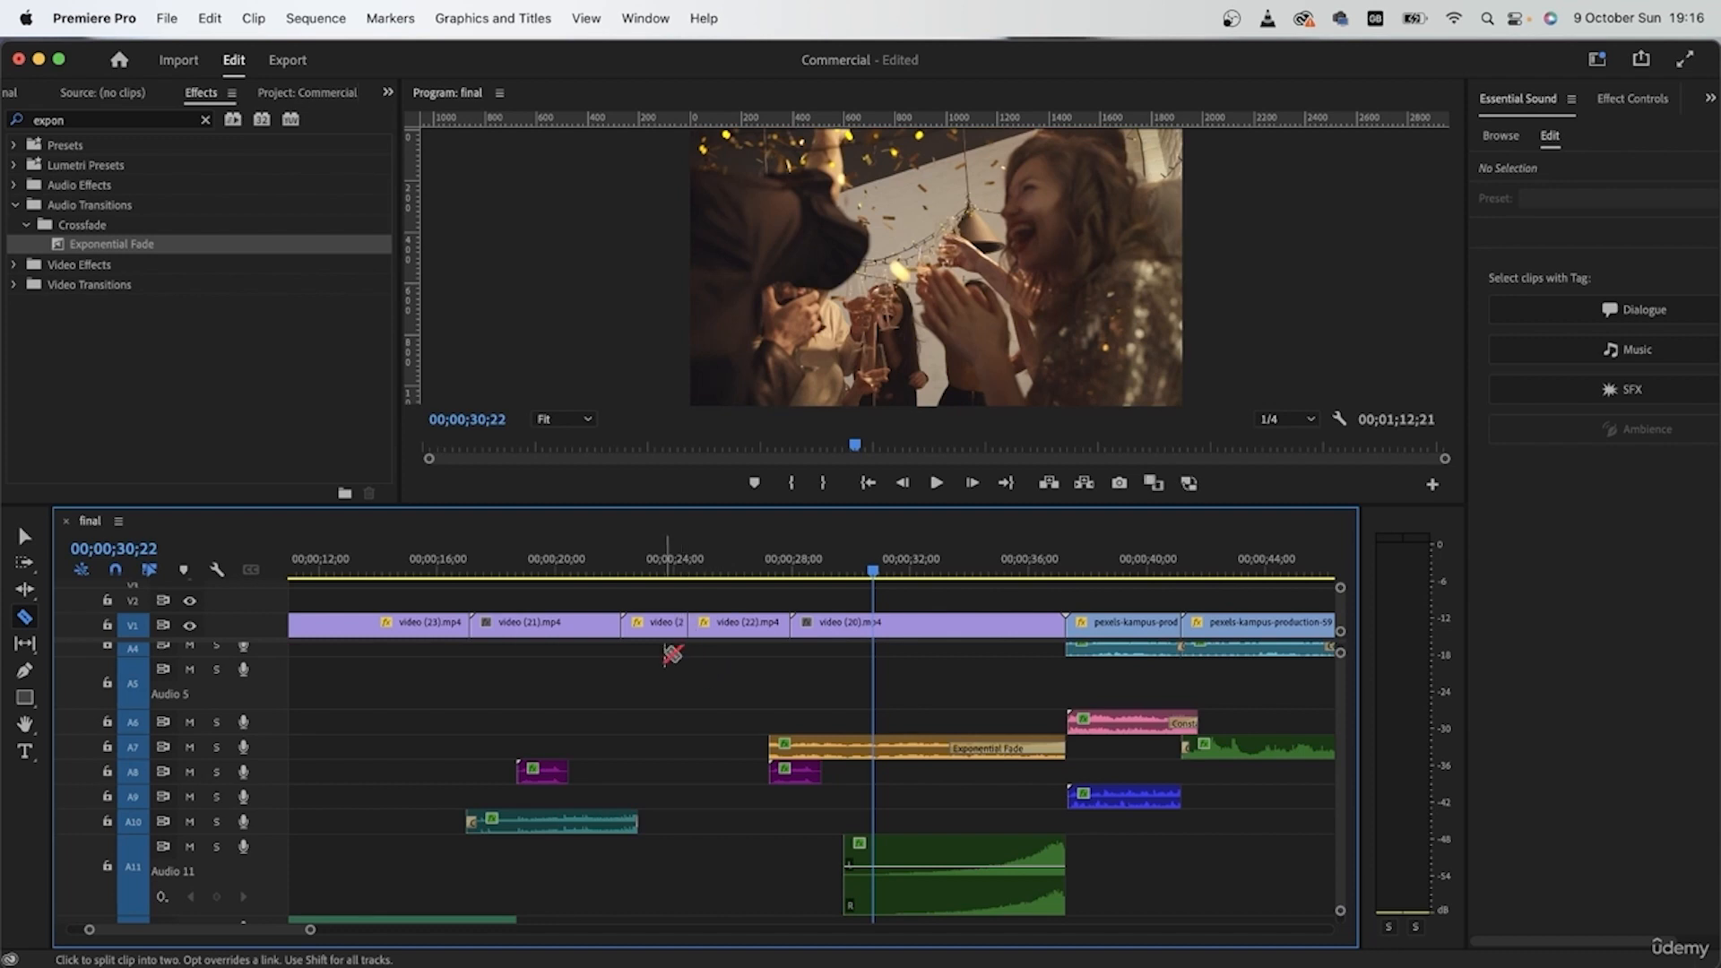
left_click(861, 626)
left_click(770, 627)
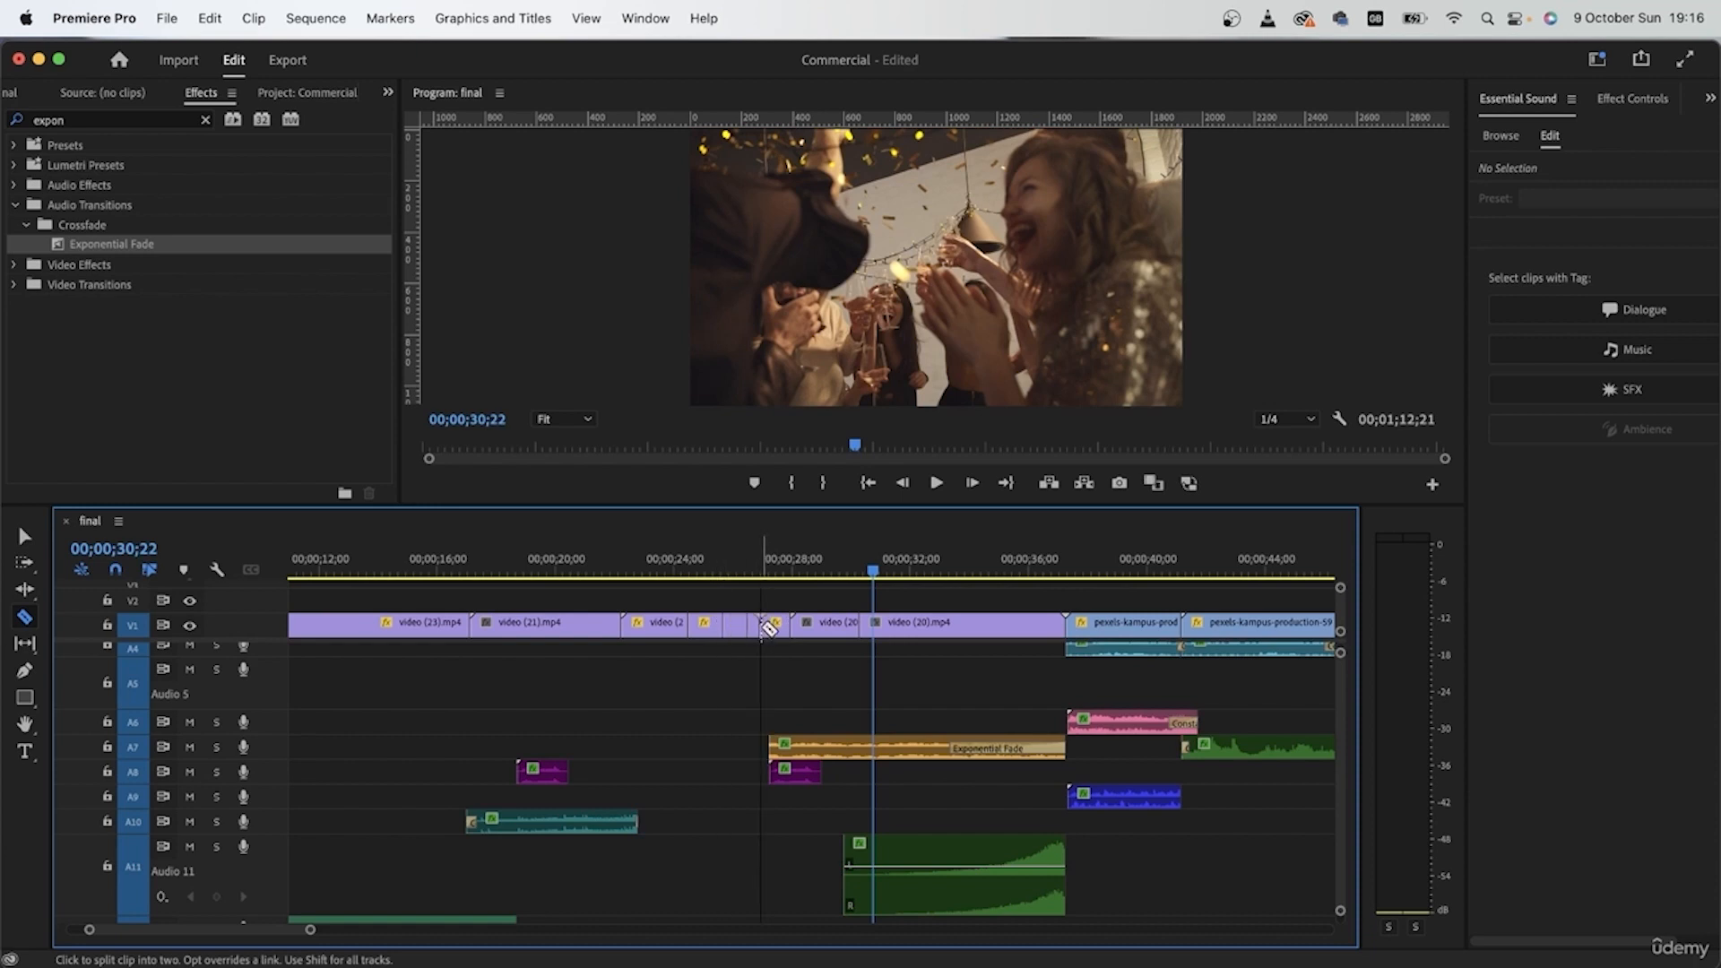
left_click(782, 632)
scroll(749, 686, "up", 5)
scroll(750, 687, "down", 2)
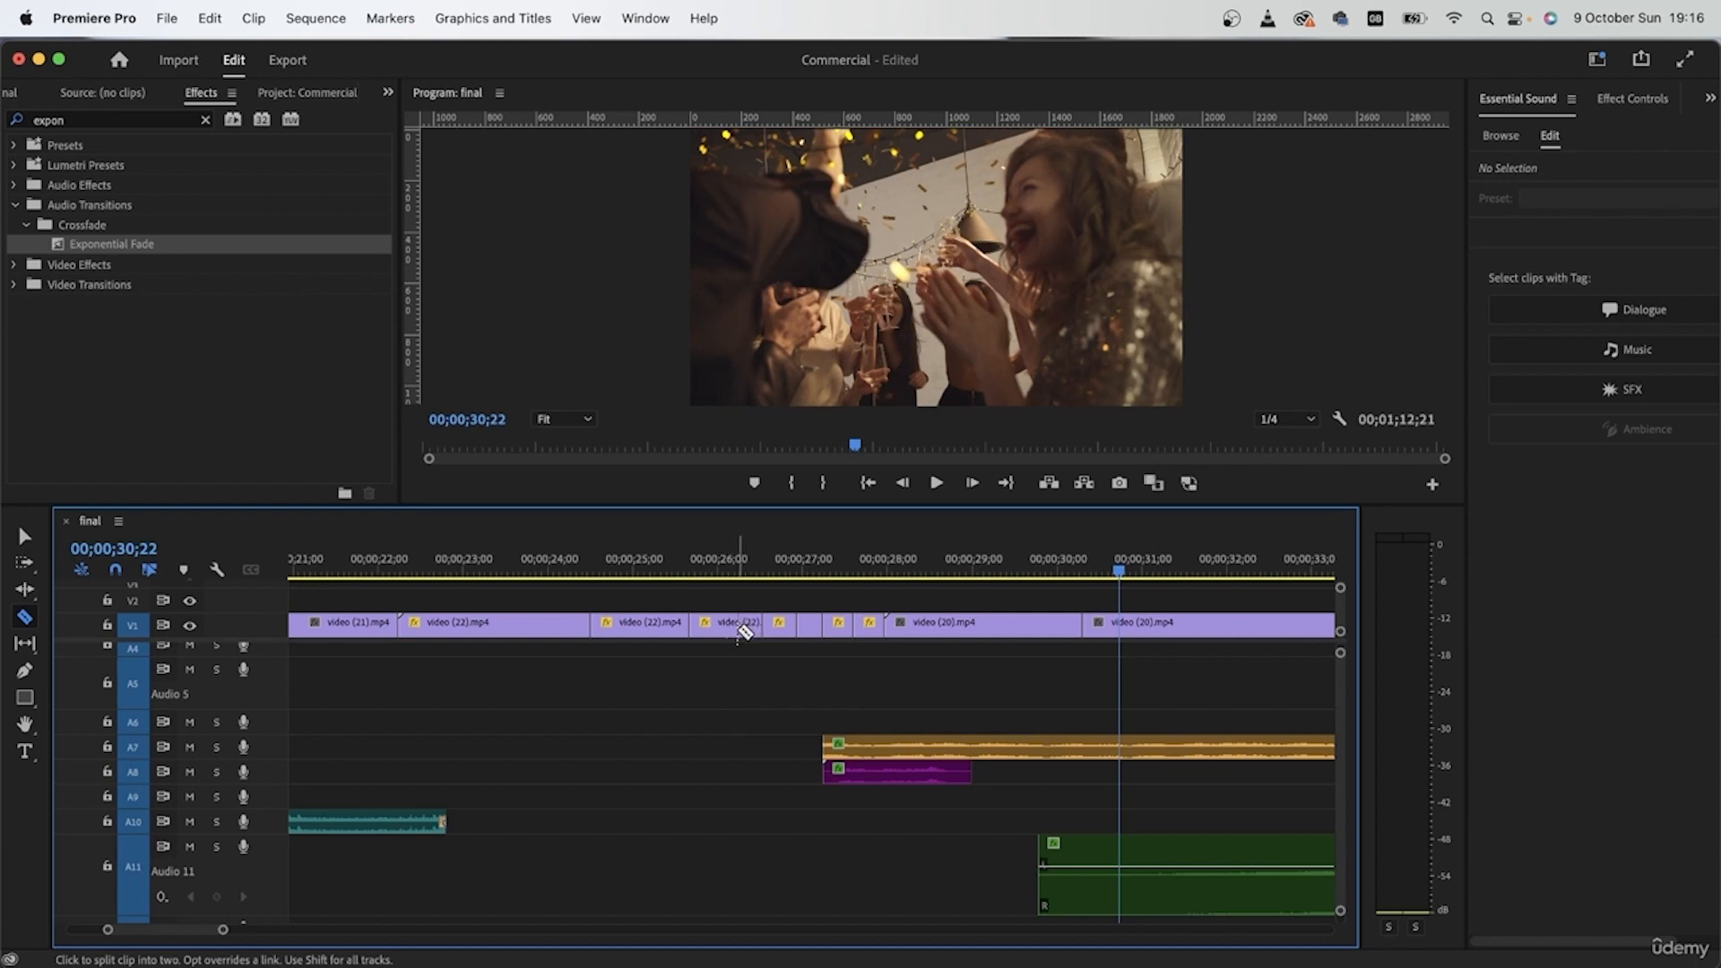
key("v")
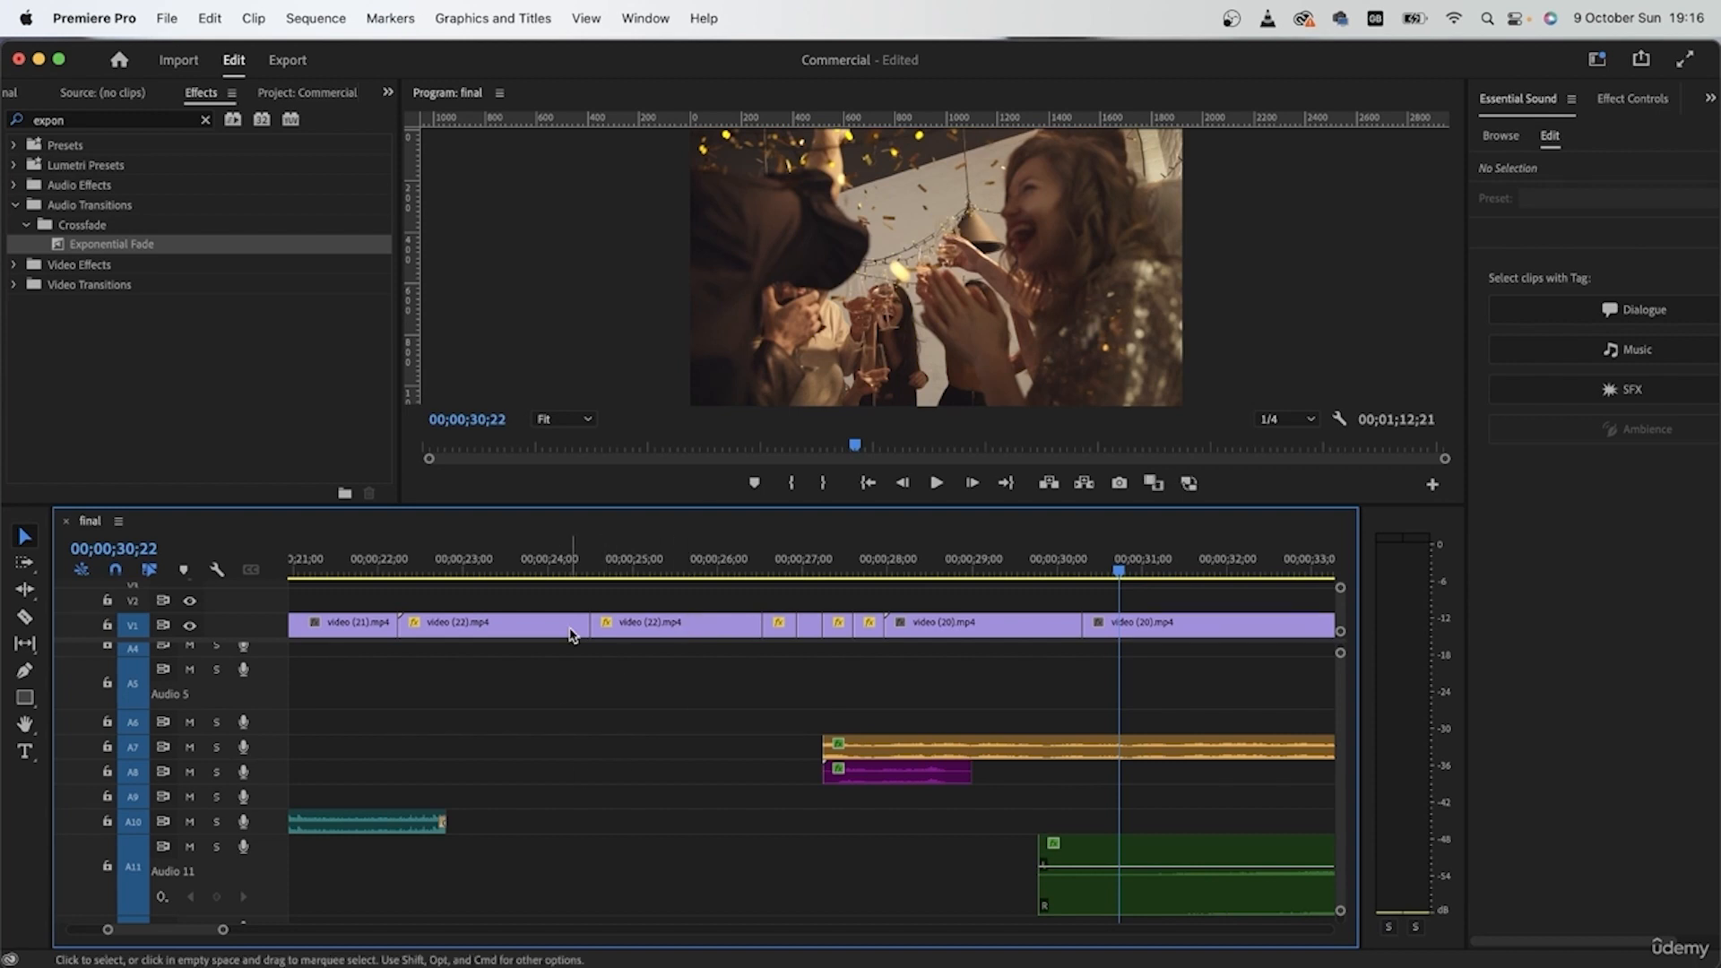
key("c")
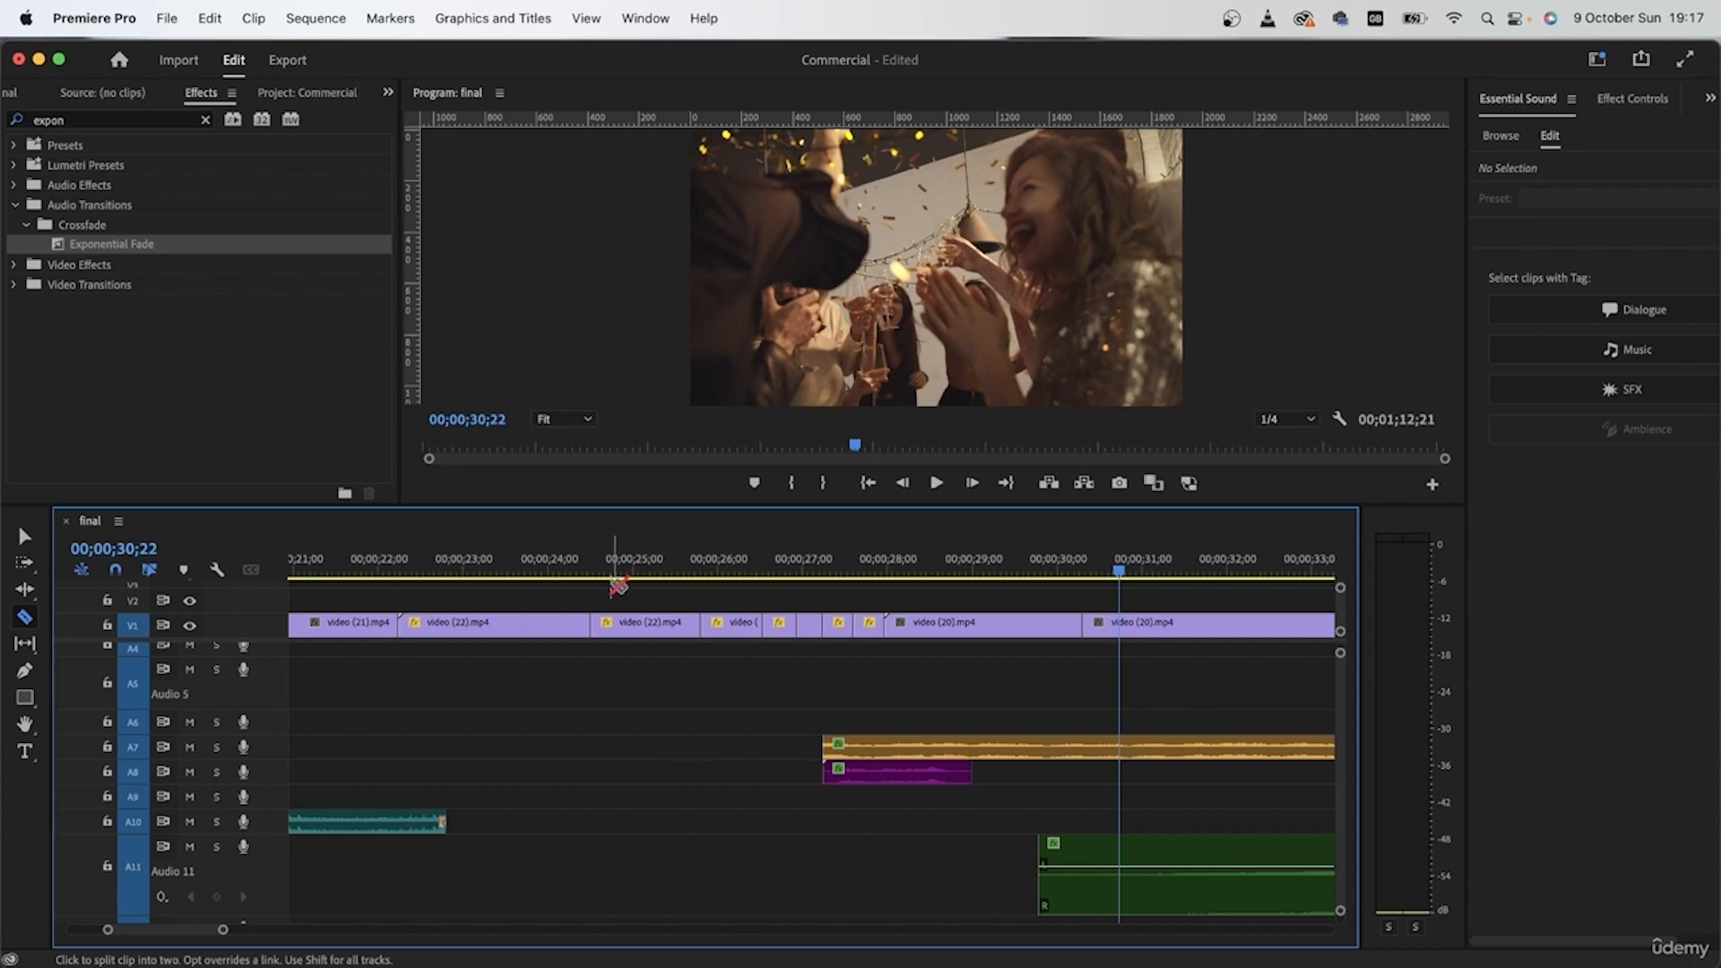
Step: Check the start of video (20) up to 00;00;29;21 and remove the existing cut within that clip
left_click_drag(885, 567, 973, 574)
scroll(1012, 636, "right", 5)
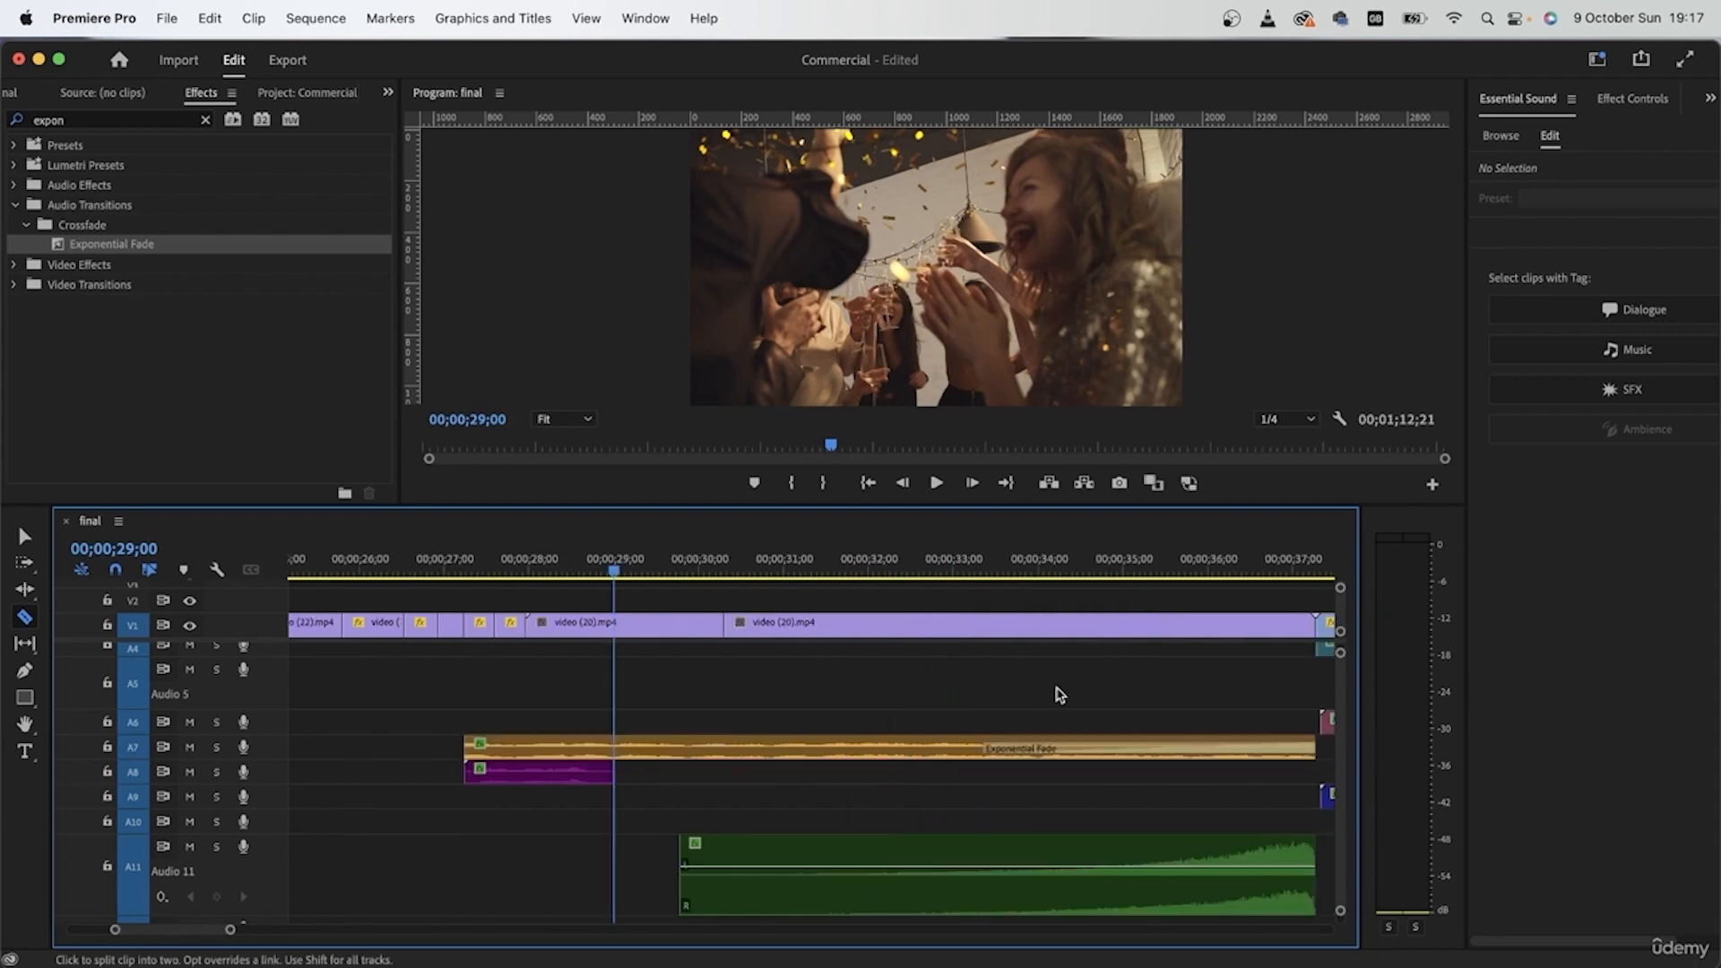
scroll(1057, 694, "up", 3)
scroll(625, 726, "left", 1)
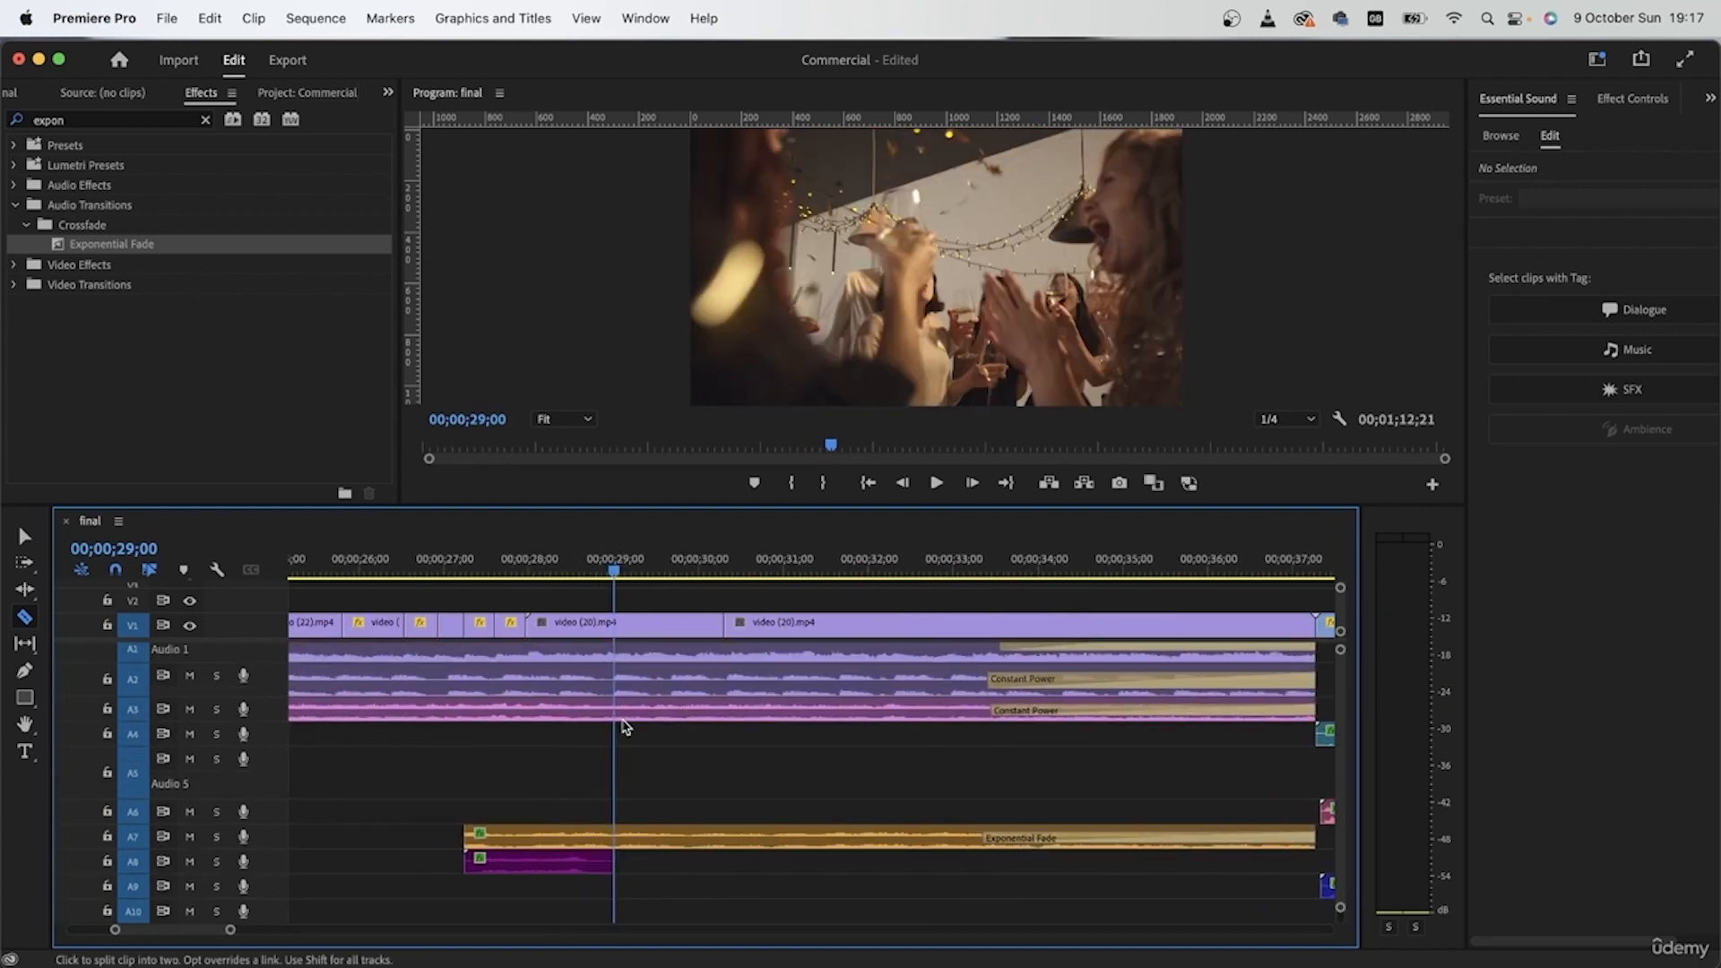
left_click_drag(731, 557, 672, 559)
key("v")
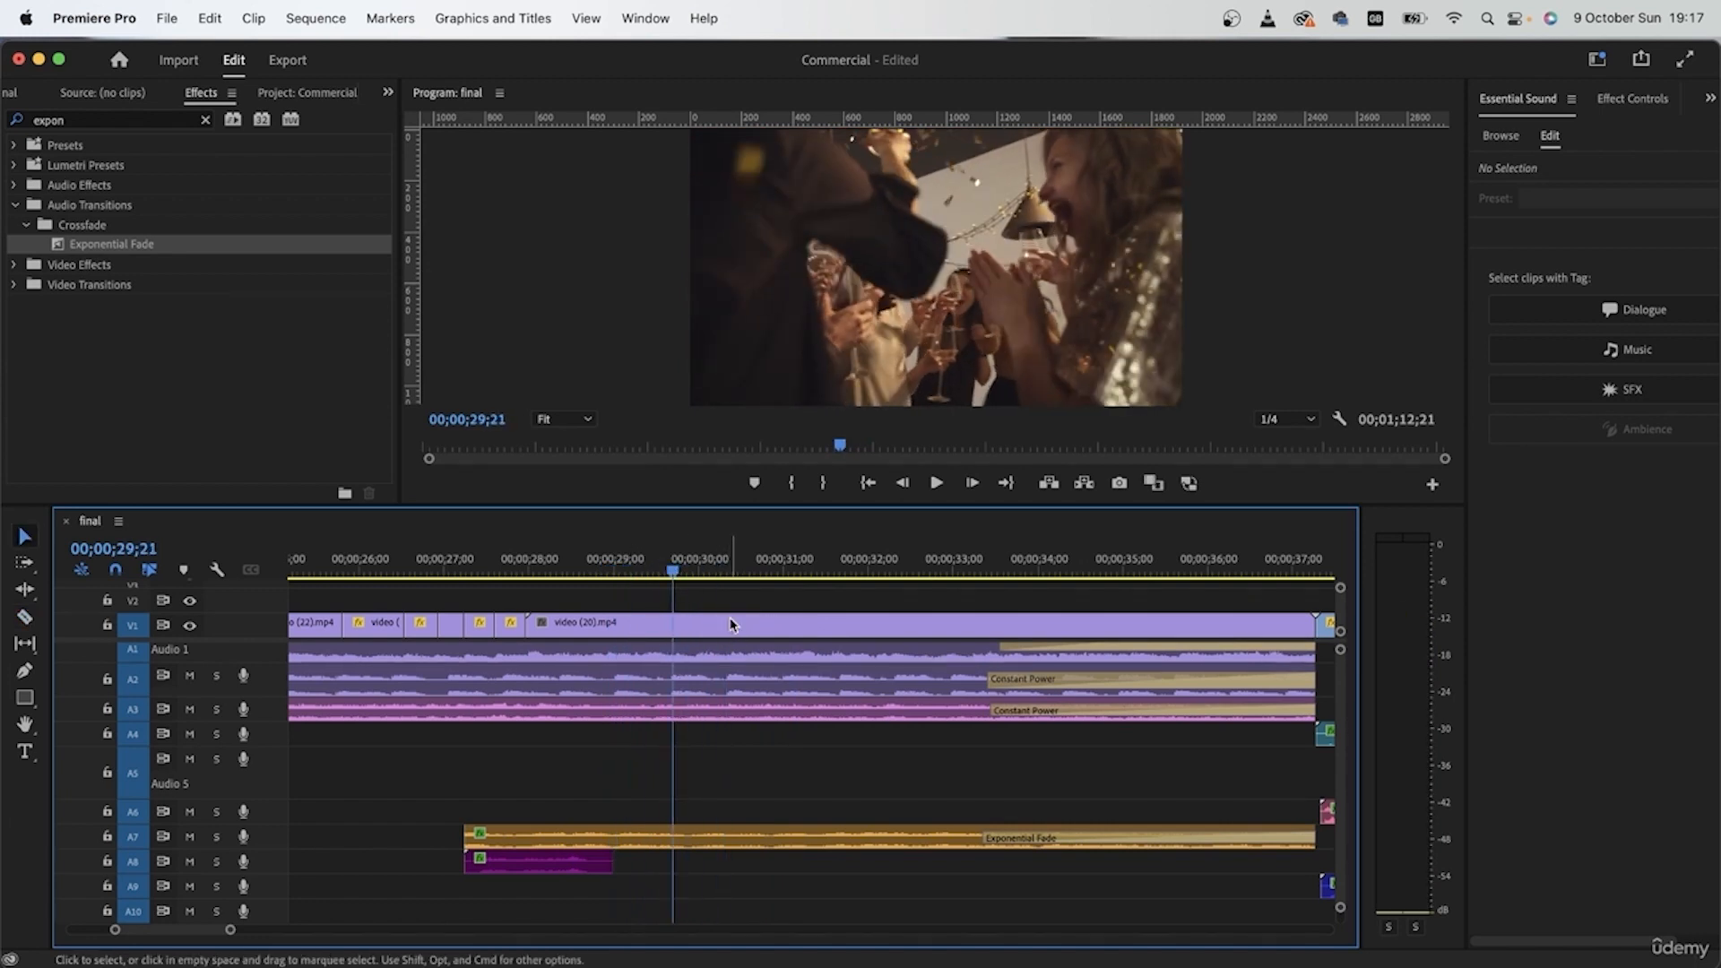
Step: Split video (20) on V1 into a series of progressively shorter pieces from about 00;00;30;00 towards its end
key("minus")
key("c")
scroll(737, 620, "left", 2)
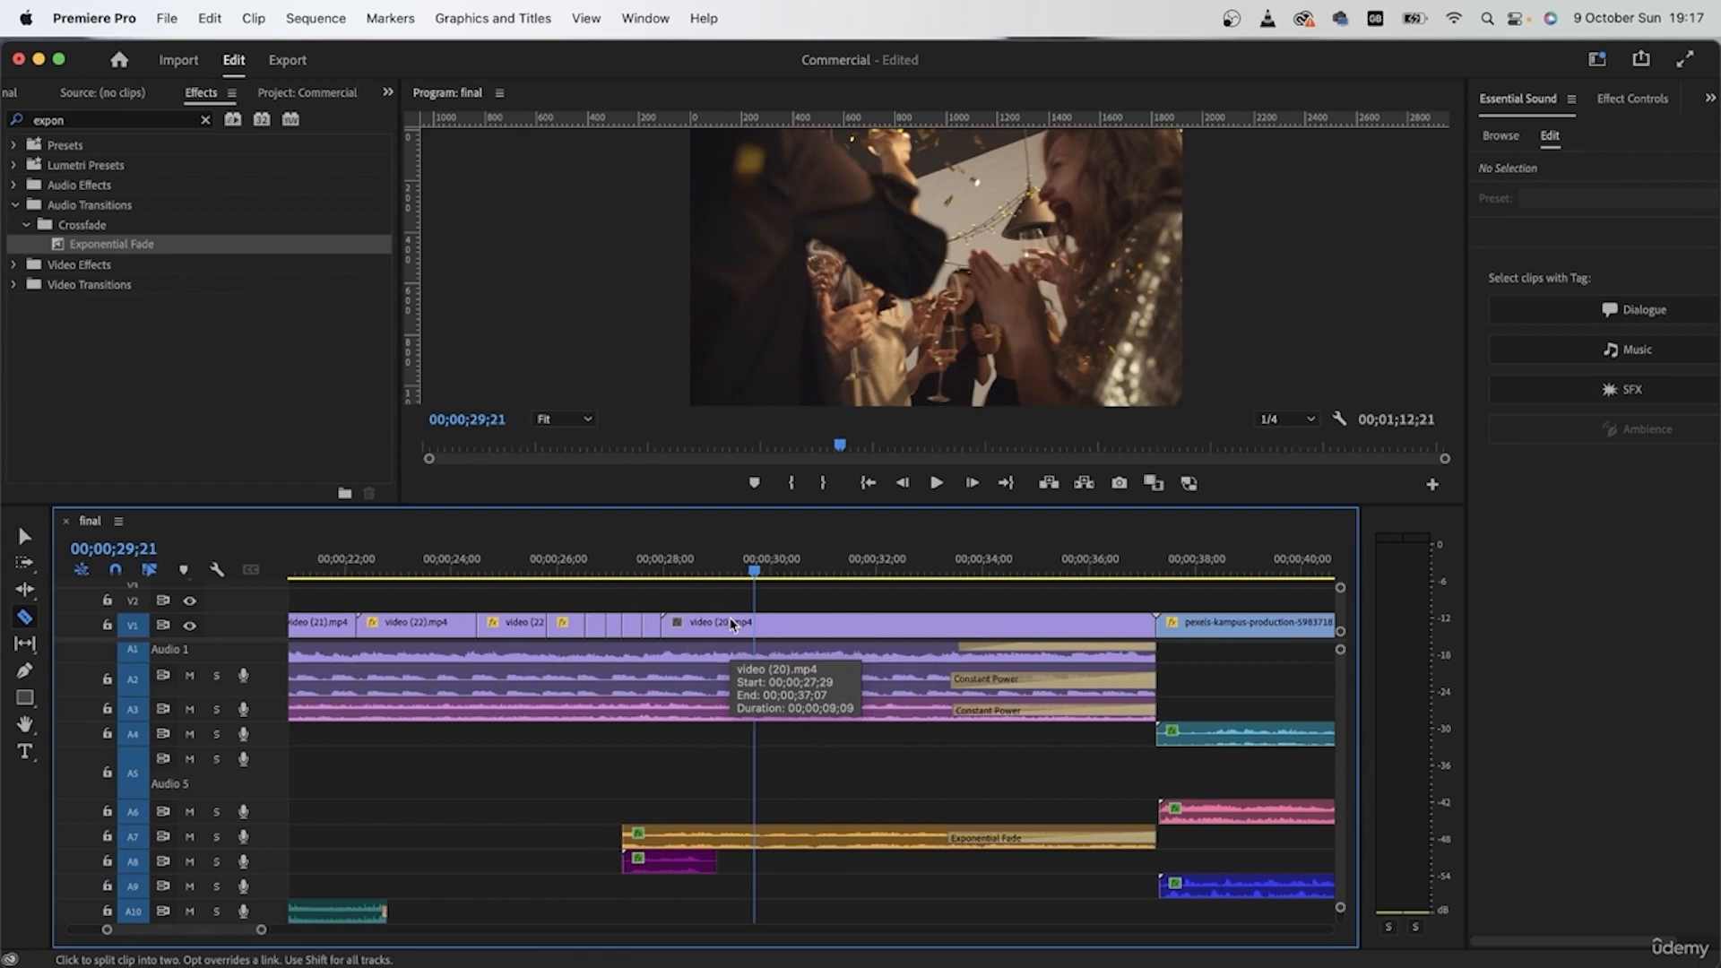
left_click(766, 625)
left_click(841, 625)
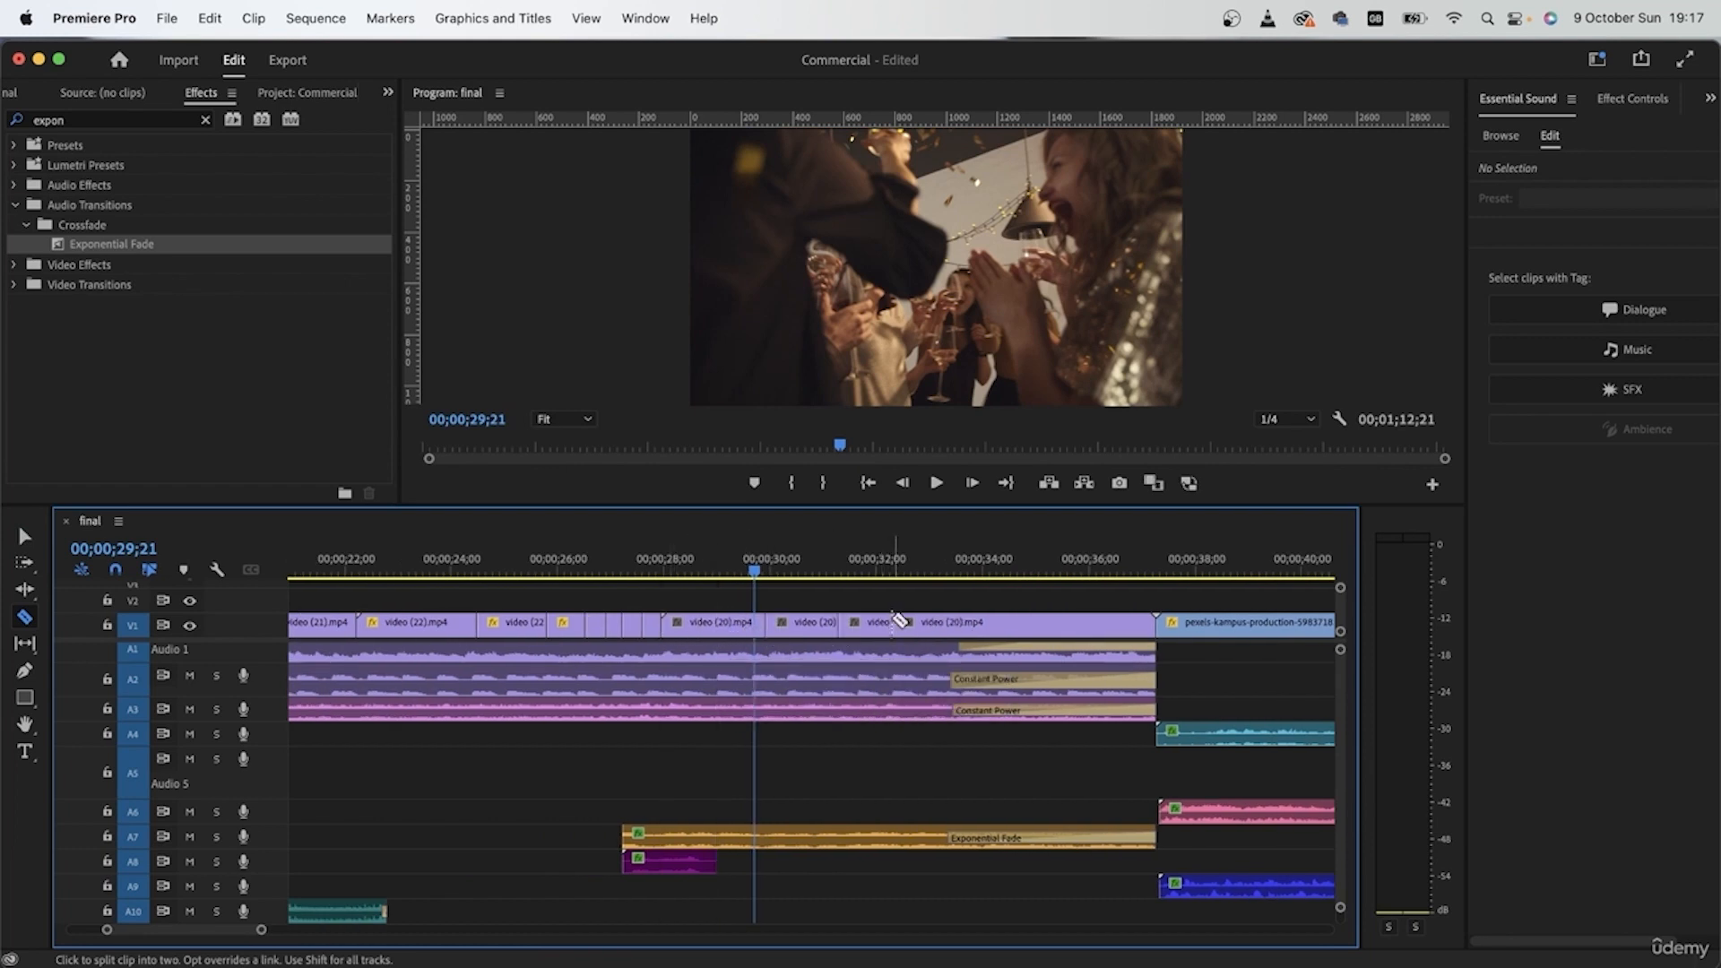
left_click(958, 624)
left_click(983, 624)
left_click(996, 625)
left_click(1009, 624)
scroll(1020, 625, "up", 5)
left_click(955, 625)
left_click(988, 624)
left_click(1039, 626)
left_click(1096, 627)
left_click(1119, 627)
left_click(1074, 627)
scroll(1079, 629, "down", 5)
scroll(1116, 641, "up", 5)
scroll(1071, 649, "down", 5)
scroll(783, 663, "left", 4)
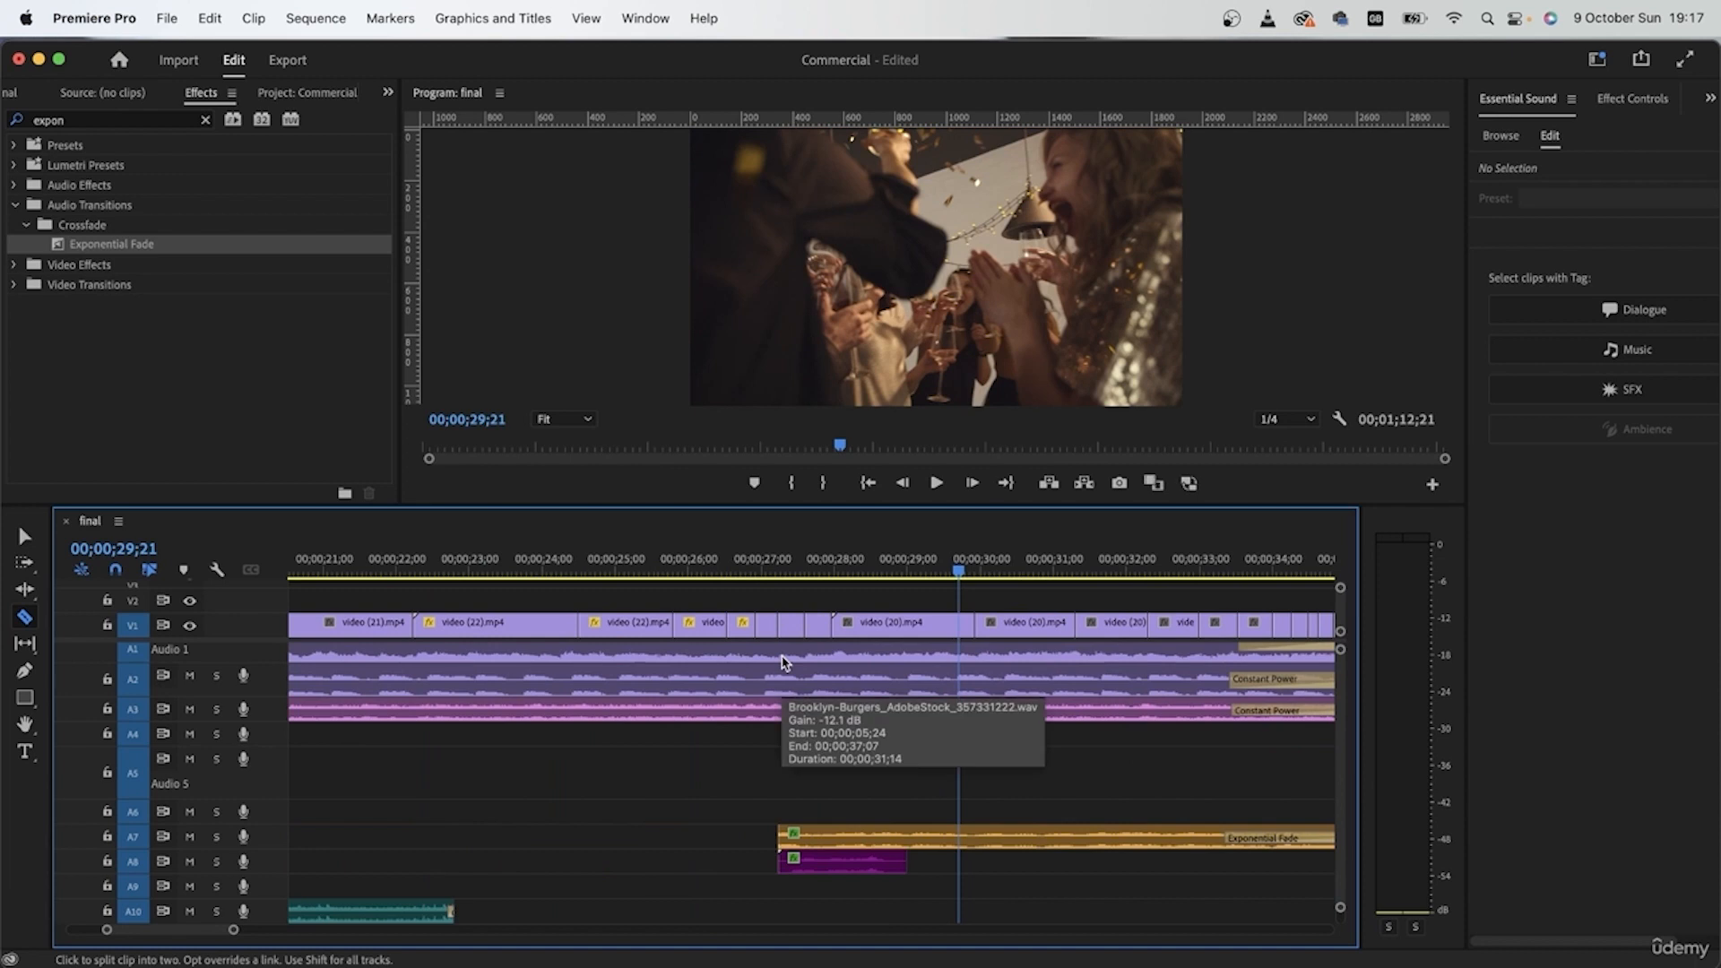
Step: Preview the first video (22) piece from 00;00;22;03 up to the glasses meeting at 00;00;24;07
key("v")
left_click(403, 562)
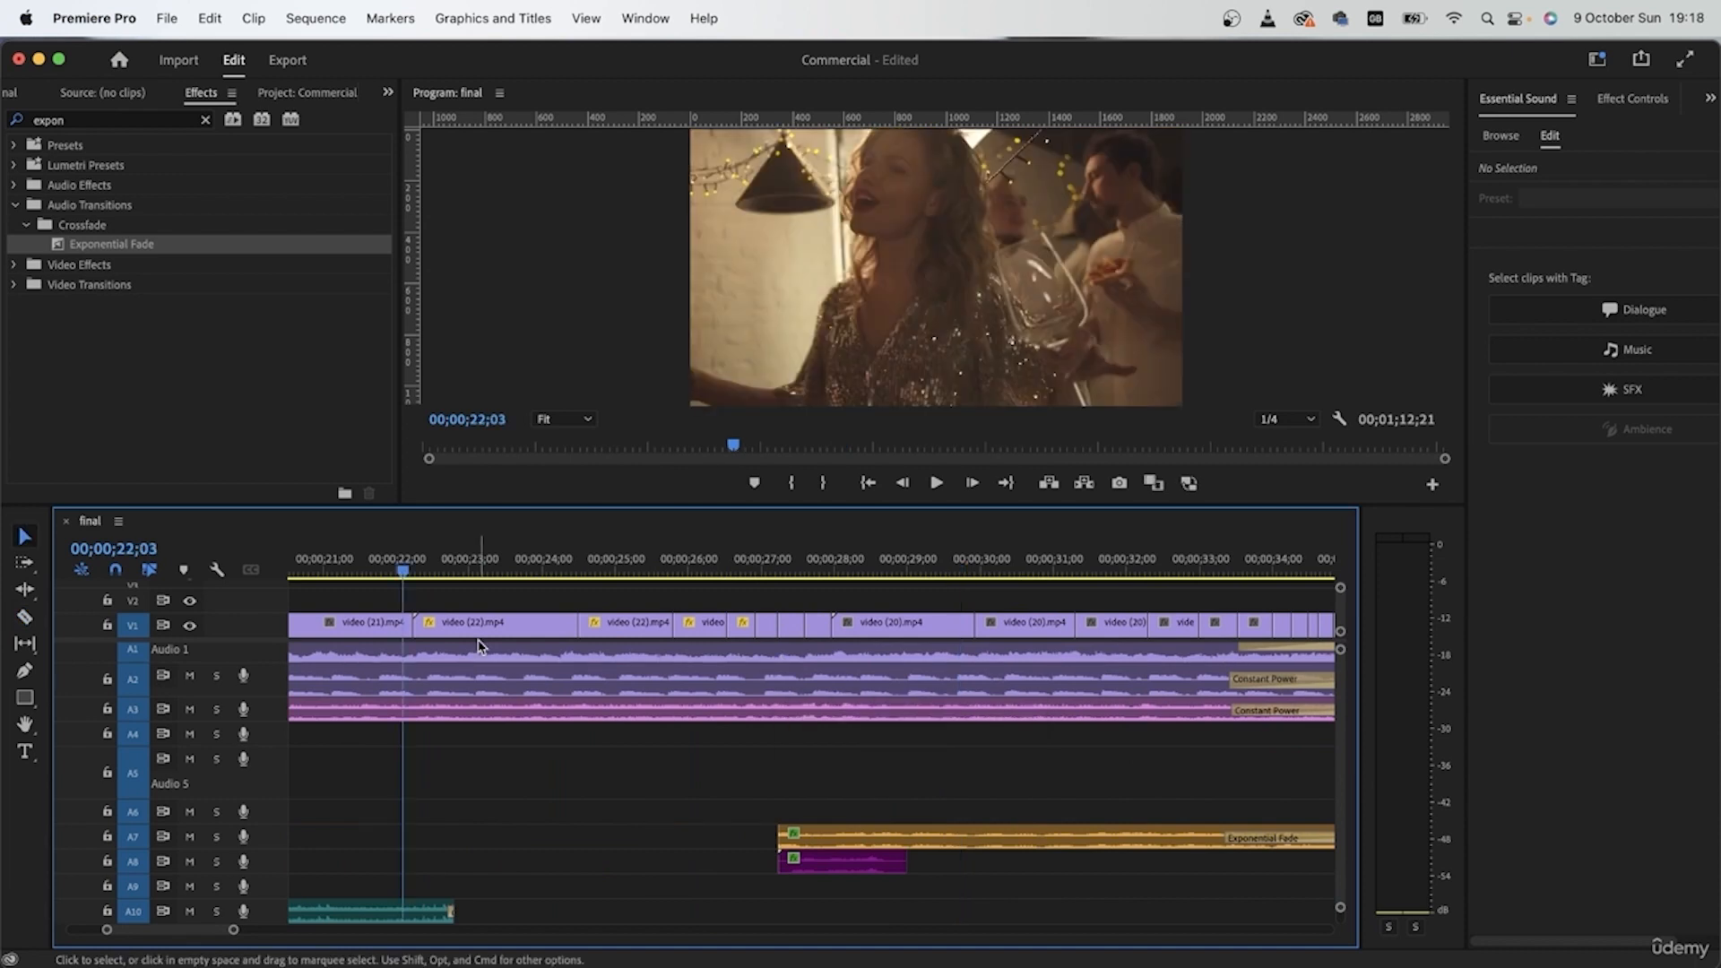
left_click(475, 625)
key("space")
key("space")
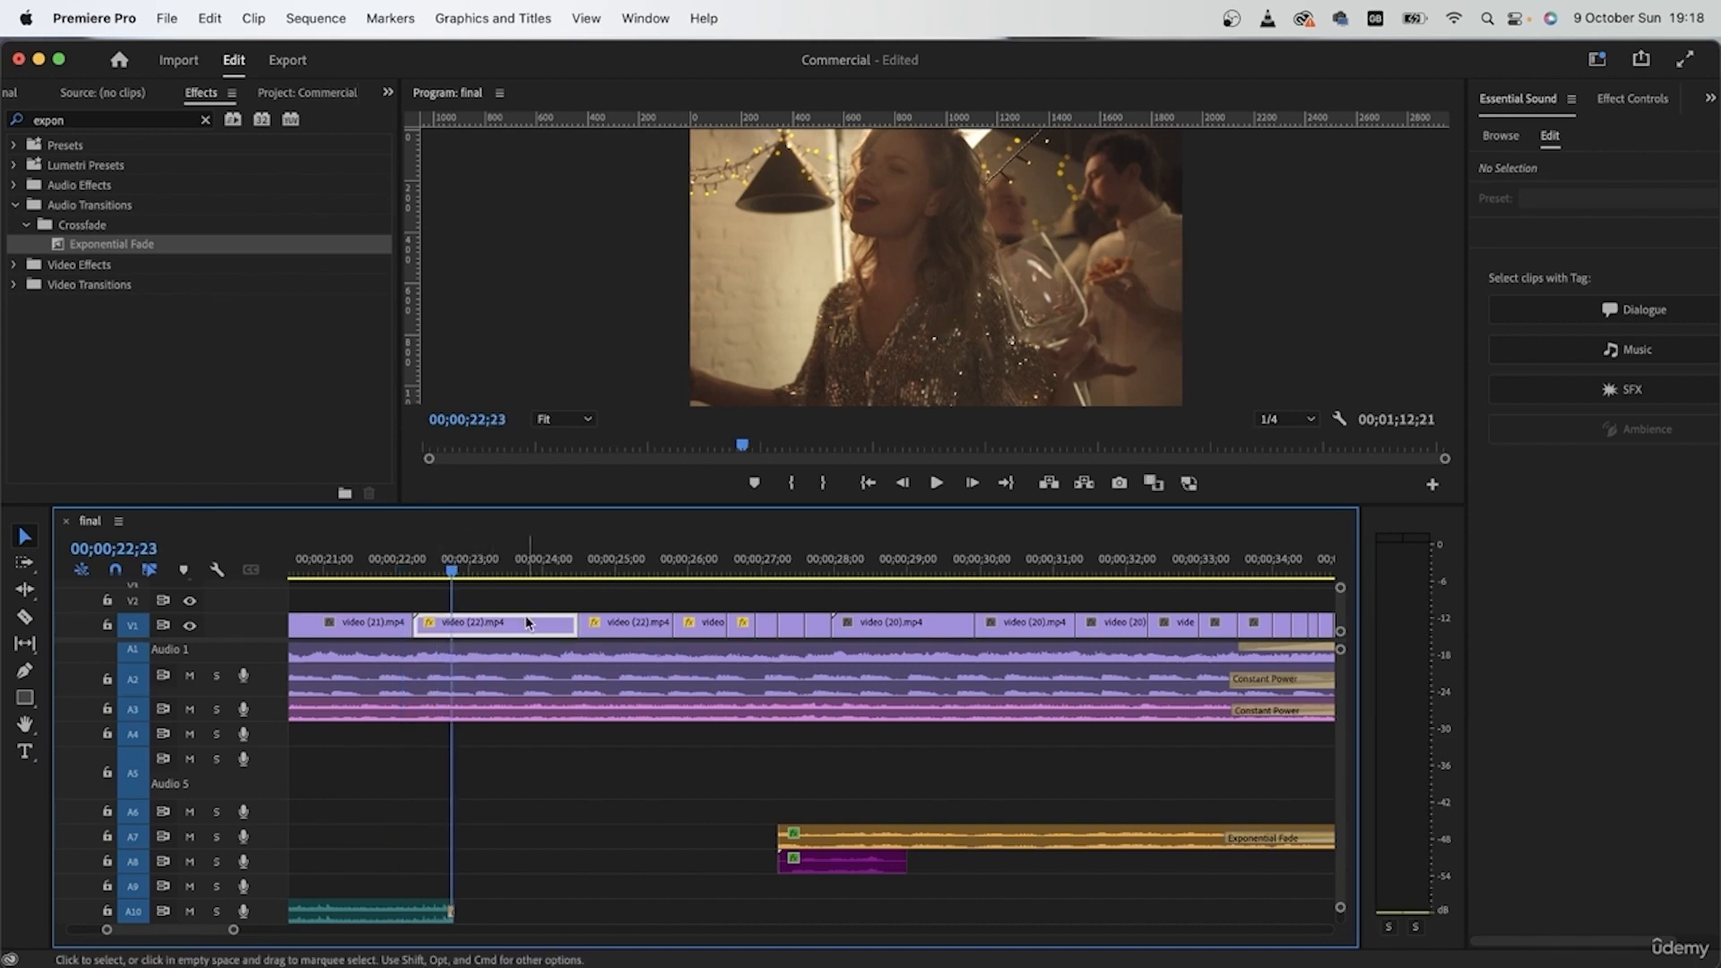
left_click_drag(501, 569, 561, 574)
Step: Park the remaining video (22) pieces on V3, and place the rejoined first two video (20) pieces after the first video (22) piece
mouse_move(831, 598)
left_mouse_down()
mouse_move(777, 631)
mouse_move(611, 635)
mouse_move(845, 589)
left_mouse_up()
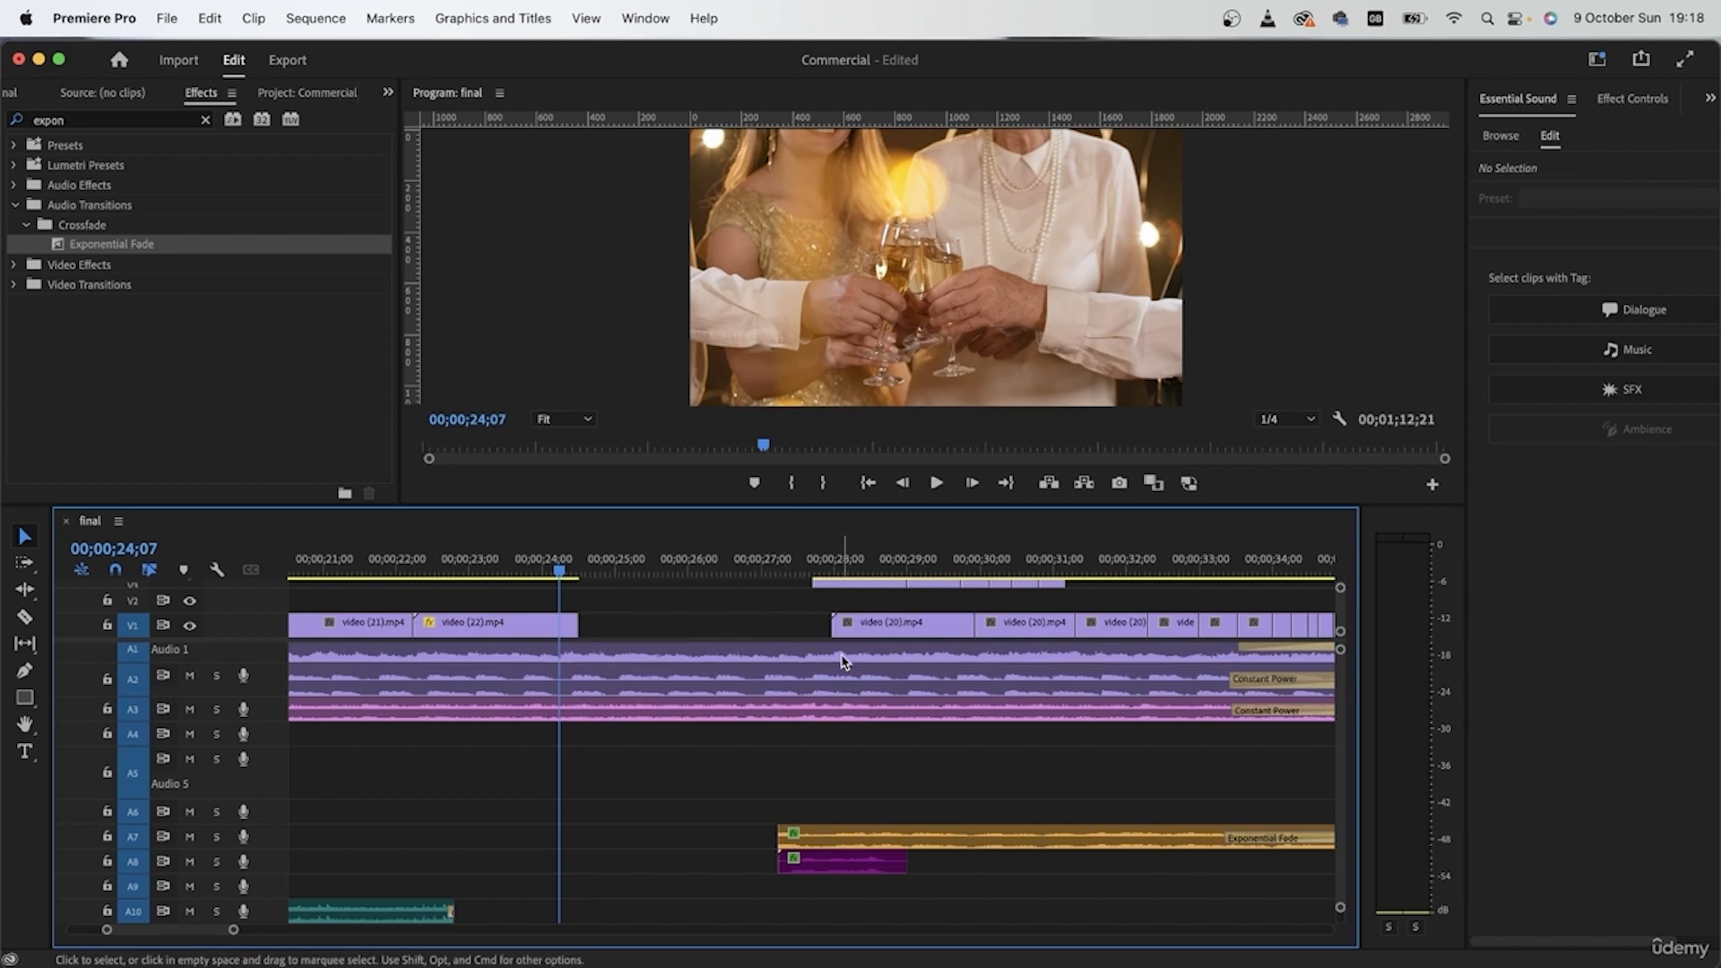
left_click(978, 629)
key("Delete")
left_click_drag(1035, 636, 784, 632)
scroll(883, 630, "up", 1)
scroll(885, 630, "down", 2)
Step: Play the relocated video (20) piece, split it at about 00;00;27;08 and delete the remainder
key("space")
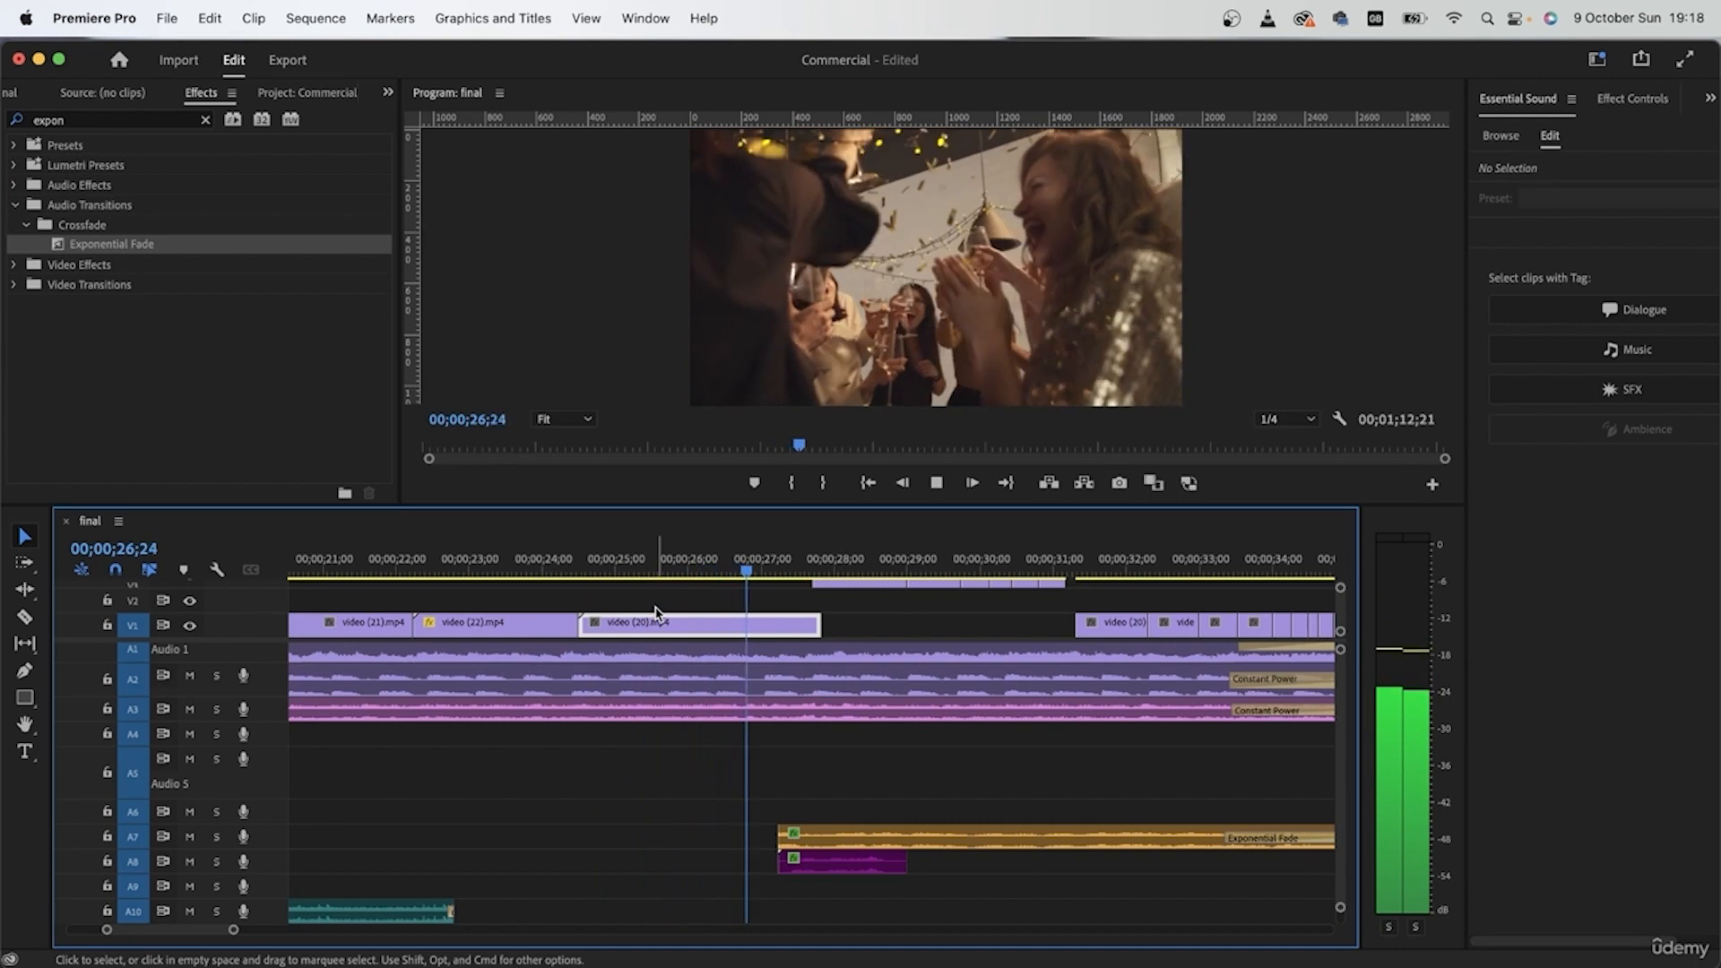
key("space")
key("c")
left_click(779, 626)
key("v")
left_click(799, 626)
key("Delete")
Step: Place the next video (22) and video (20) pieces on V1 from 00;00;27;08, and park the remaining video (22) pieces on V4
scroll(835, 633, "up", 2)
left_click(863, 609)
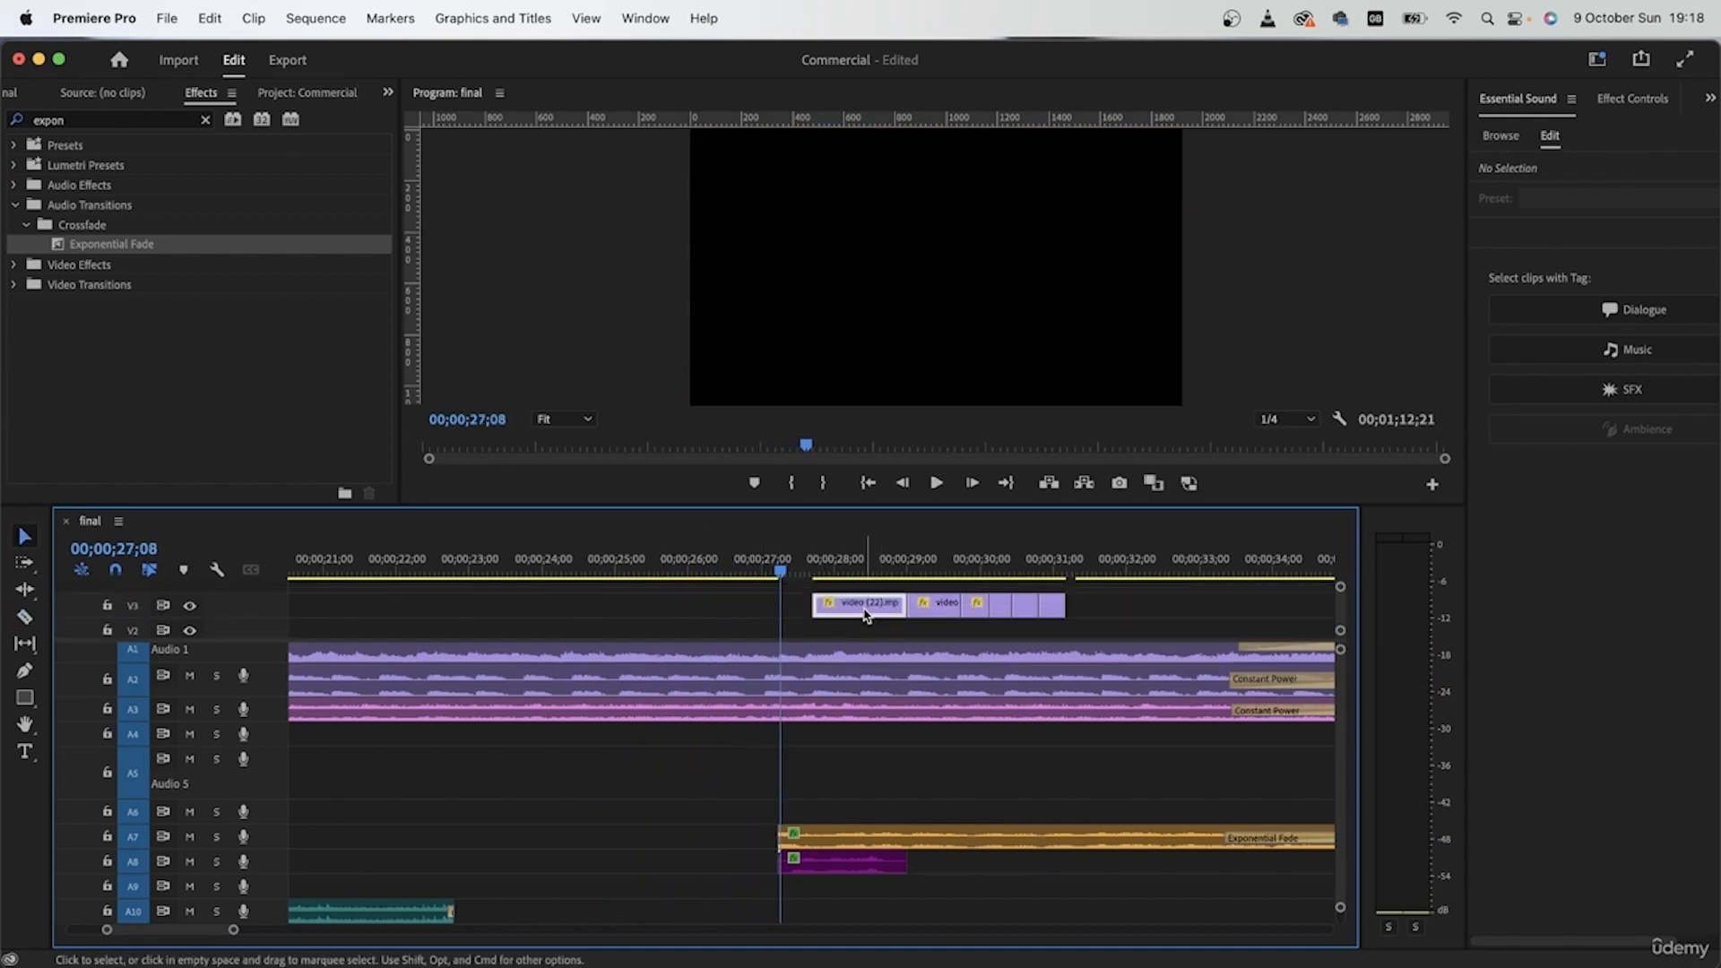
scroll(863, 611, "down", 2)
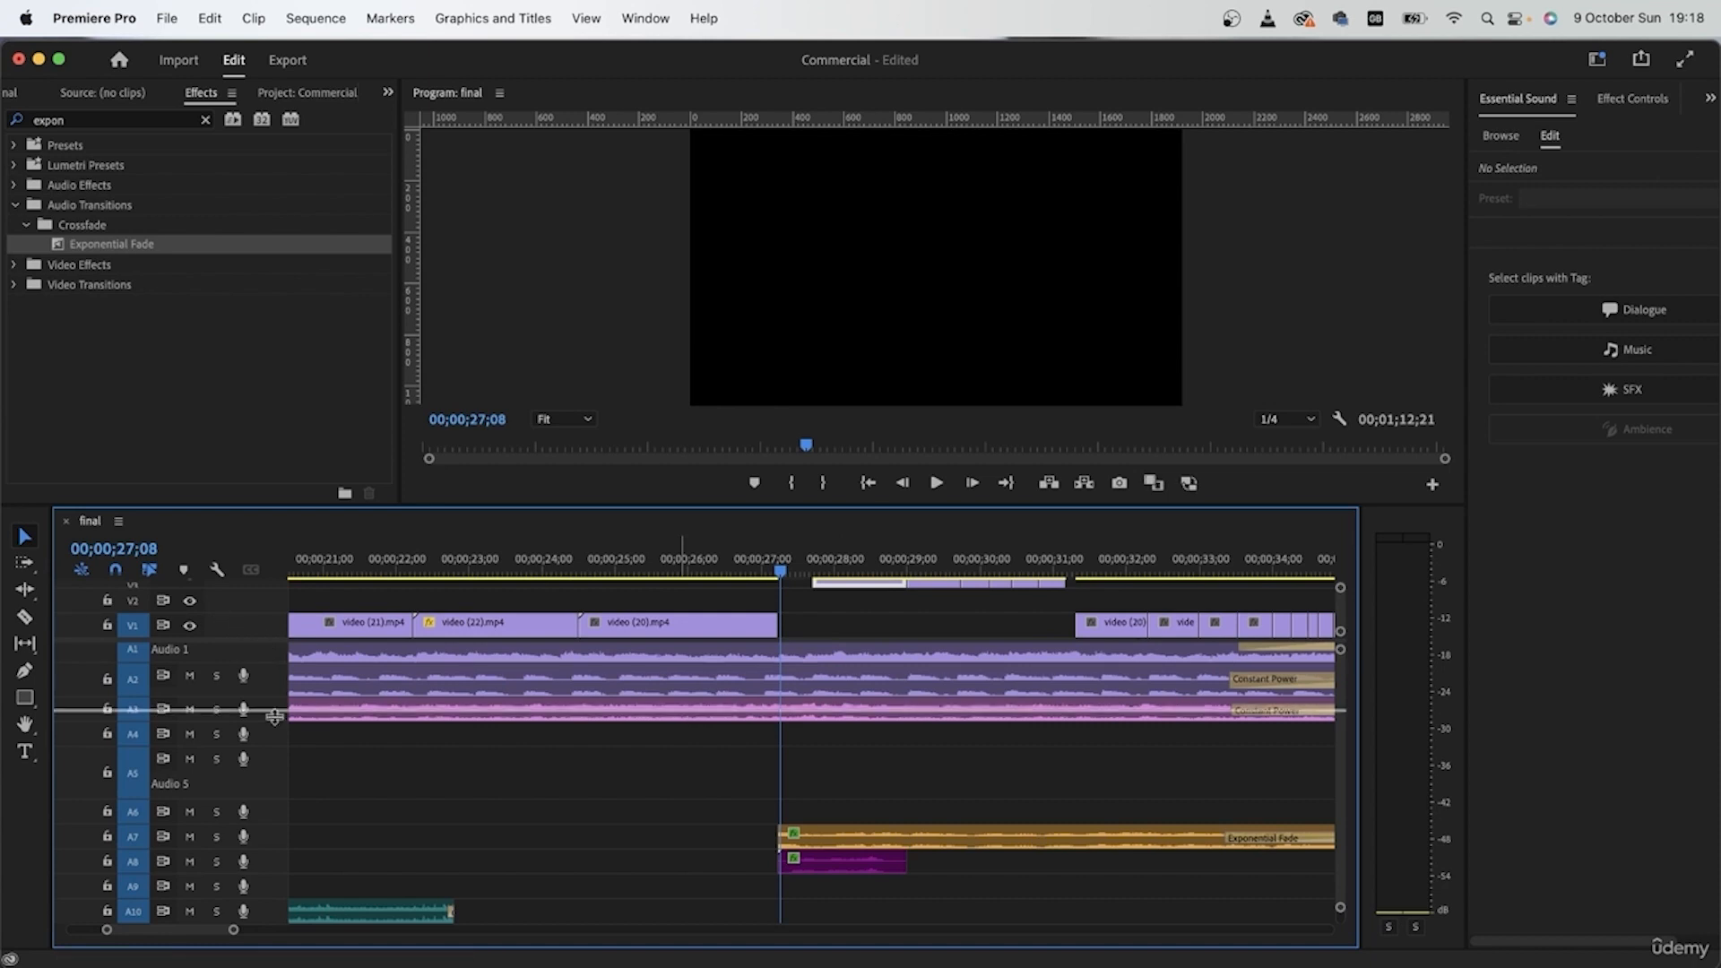
left_click_drag(265, 642, 268, 756)
left_click_drag(856, 694, 1109, 672)
key("space")
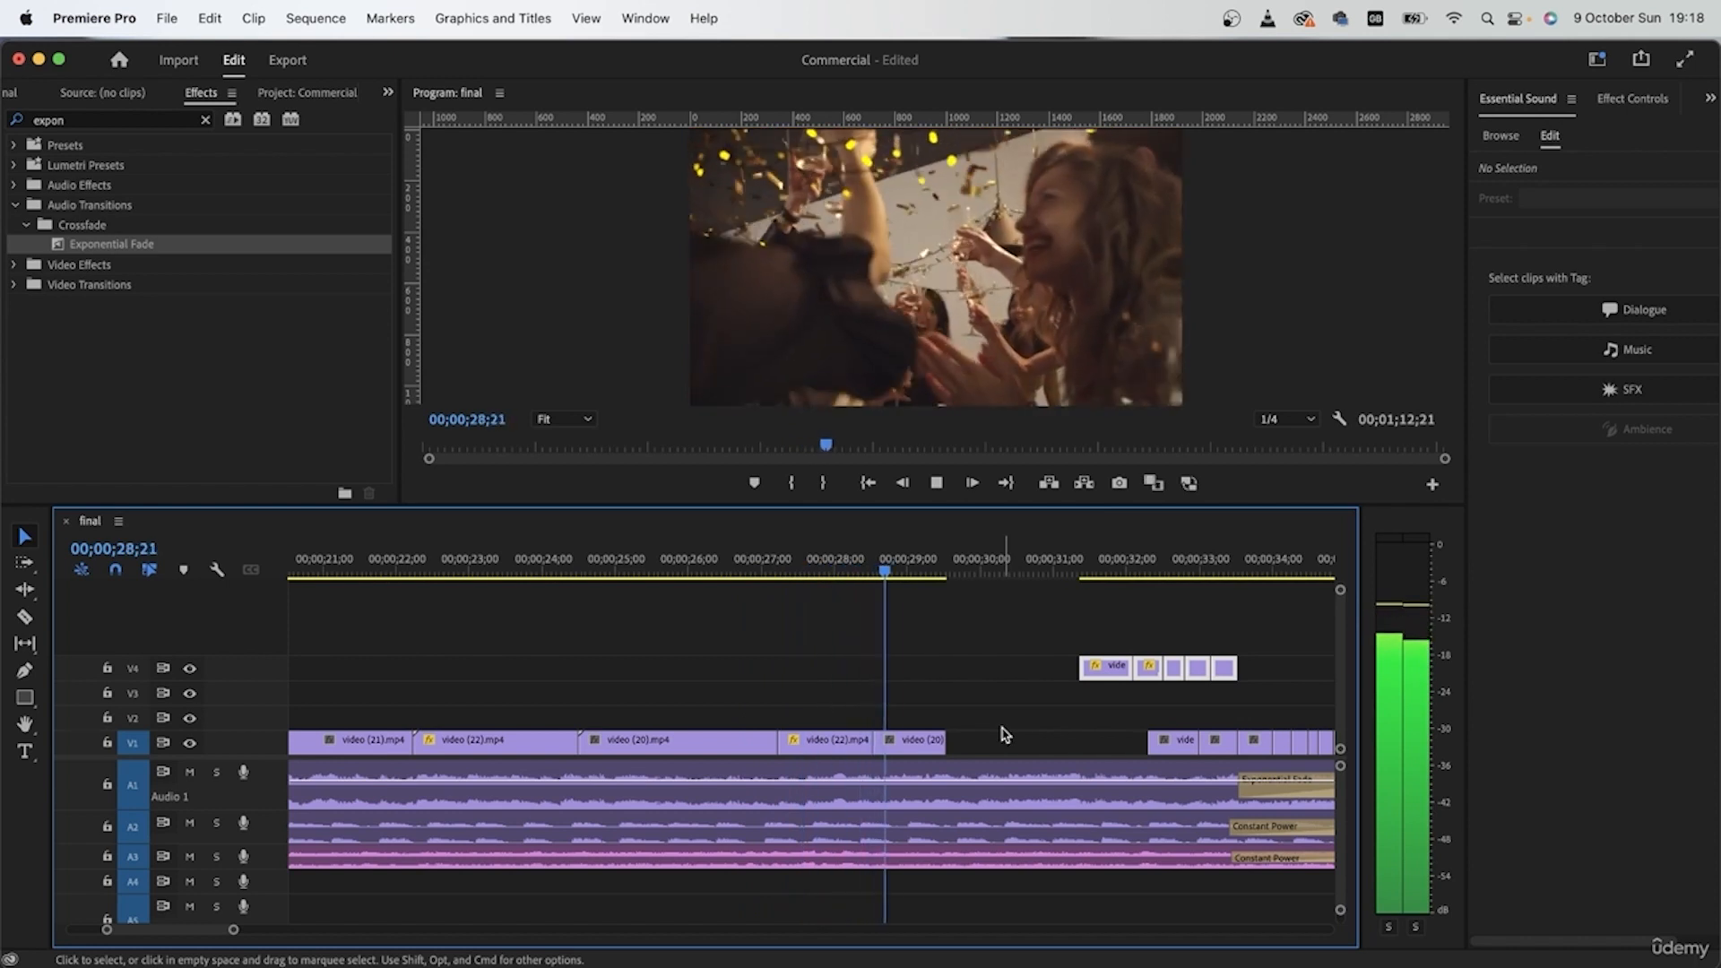
key("space")
Step: Append the next pair of shorter video (22) and video (20) pieces to the alternating shots on V1 and play the cuts
scroll(896, 753, "down", 3)
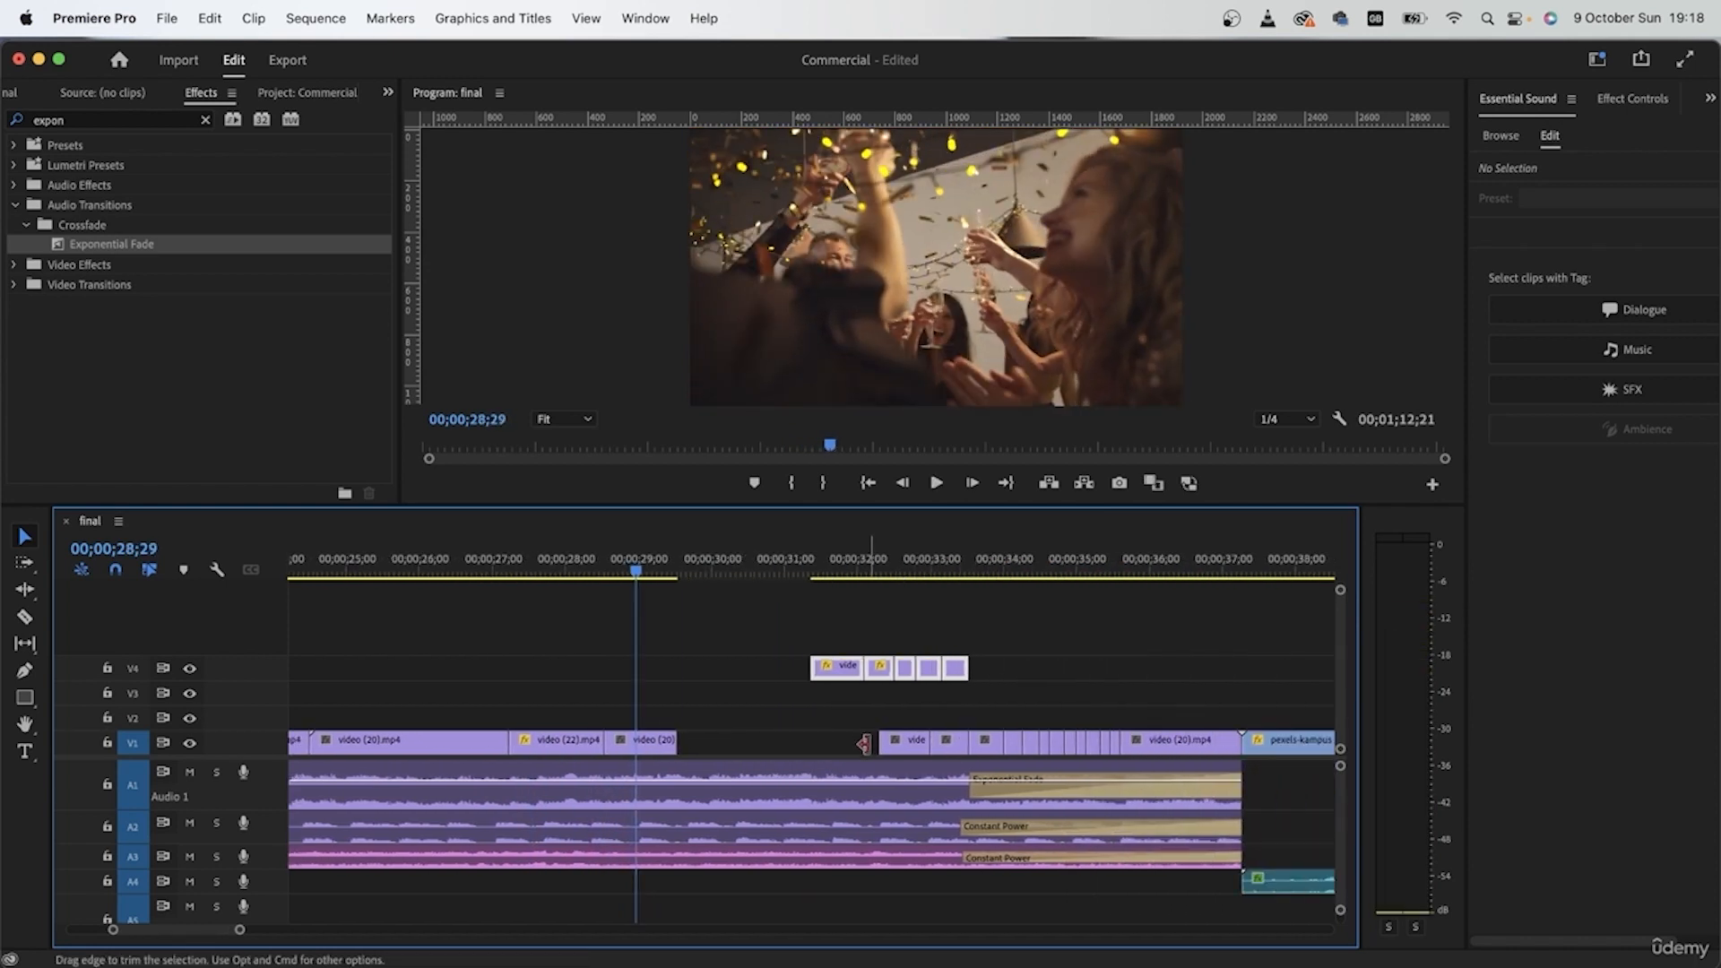
left_click(839, 692)
left_click_drag(840, 668, 706, 746)
left_click_drag(905, 742, 759, 742)
key("space")
Step: Add another alternating video (22) and video (20) pair on V1, leaving the last three video (22) pieces on V4
key("space")
left_click_drag(880, 670, 797, 744)
left_click_drag(949, 742, 829, 743)
key("space")
key("space")
left_click_drag(904, 671, 916, 720)
key("super+z")
scroll(916, 721, "left", 1)
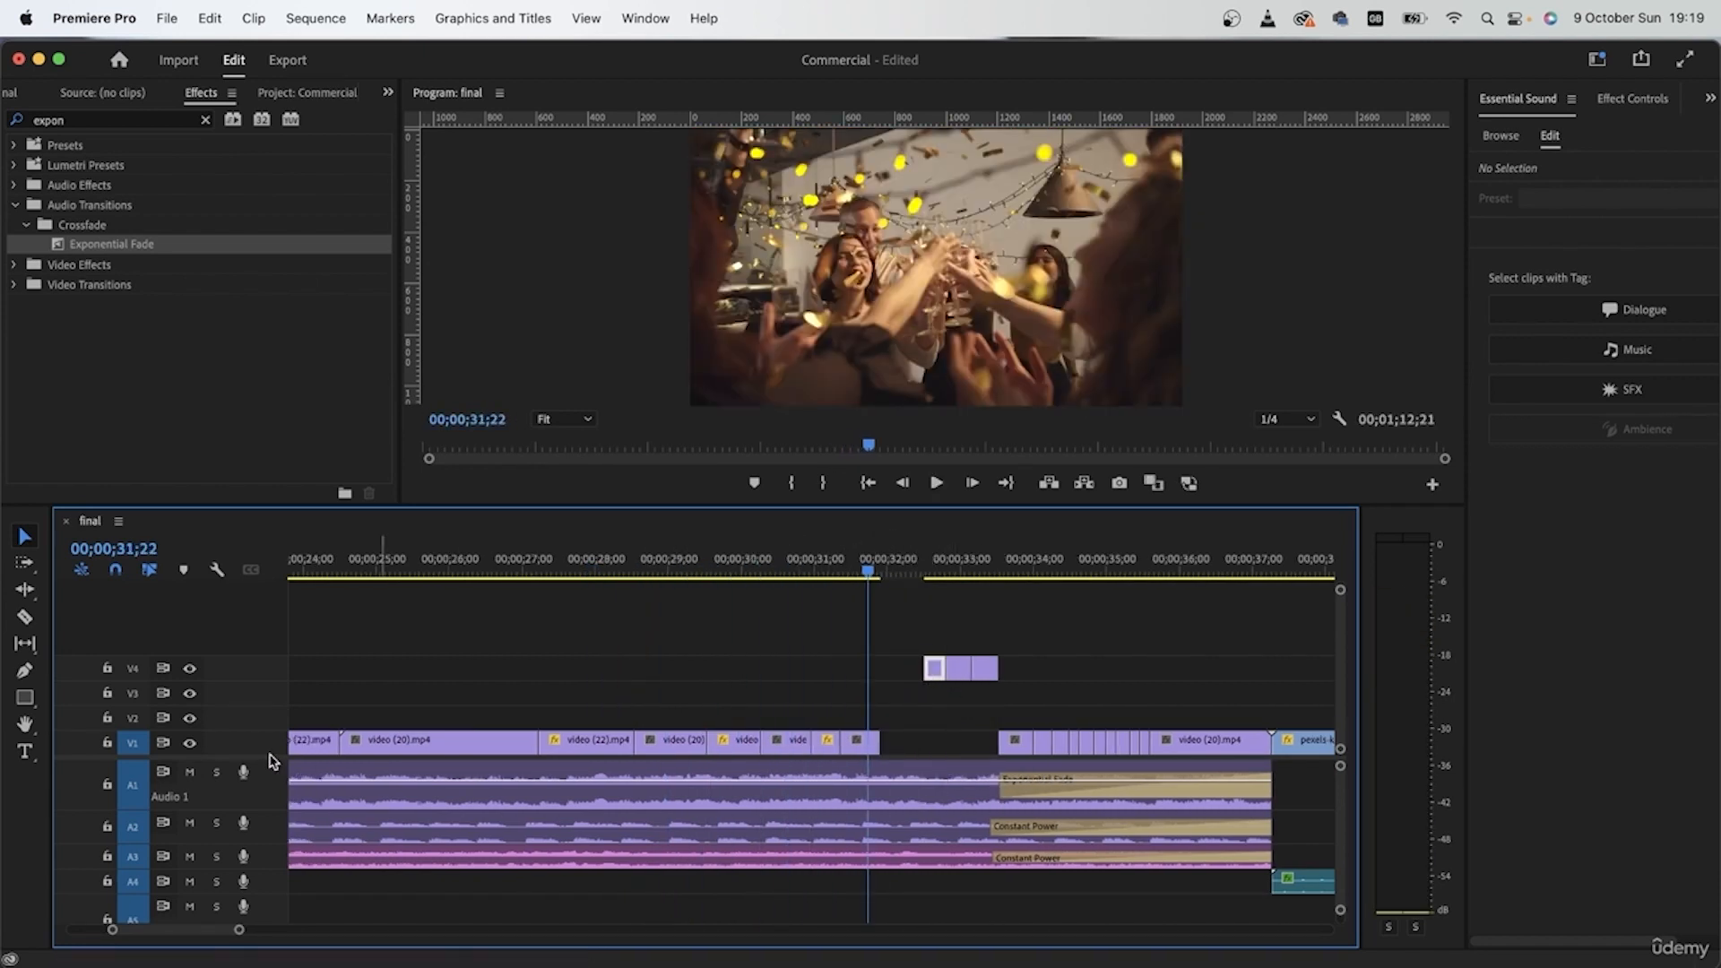
Step: Enlarge the audio track area and examine the swell of the A11 clip around 00;00;35;00
left_click_drag(267, 759, 268, 670)
scroll(662, 833, "down", 5)
scroll(665, 840, "up", 1)
scroll(668, 840, "up", 2)
scroll(668, 840, "right", 2)
left_click(1016, 561)
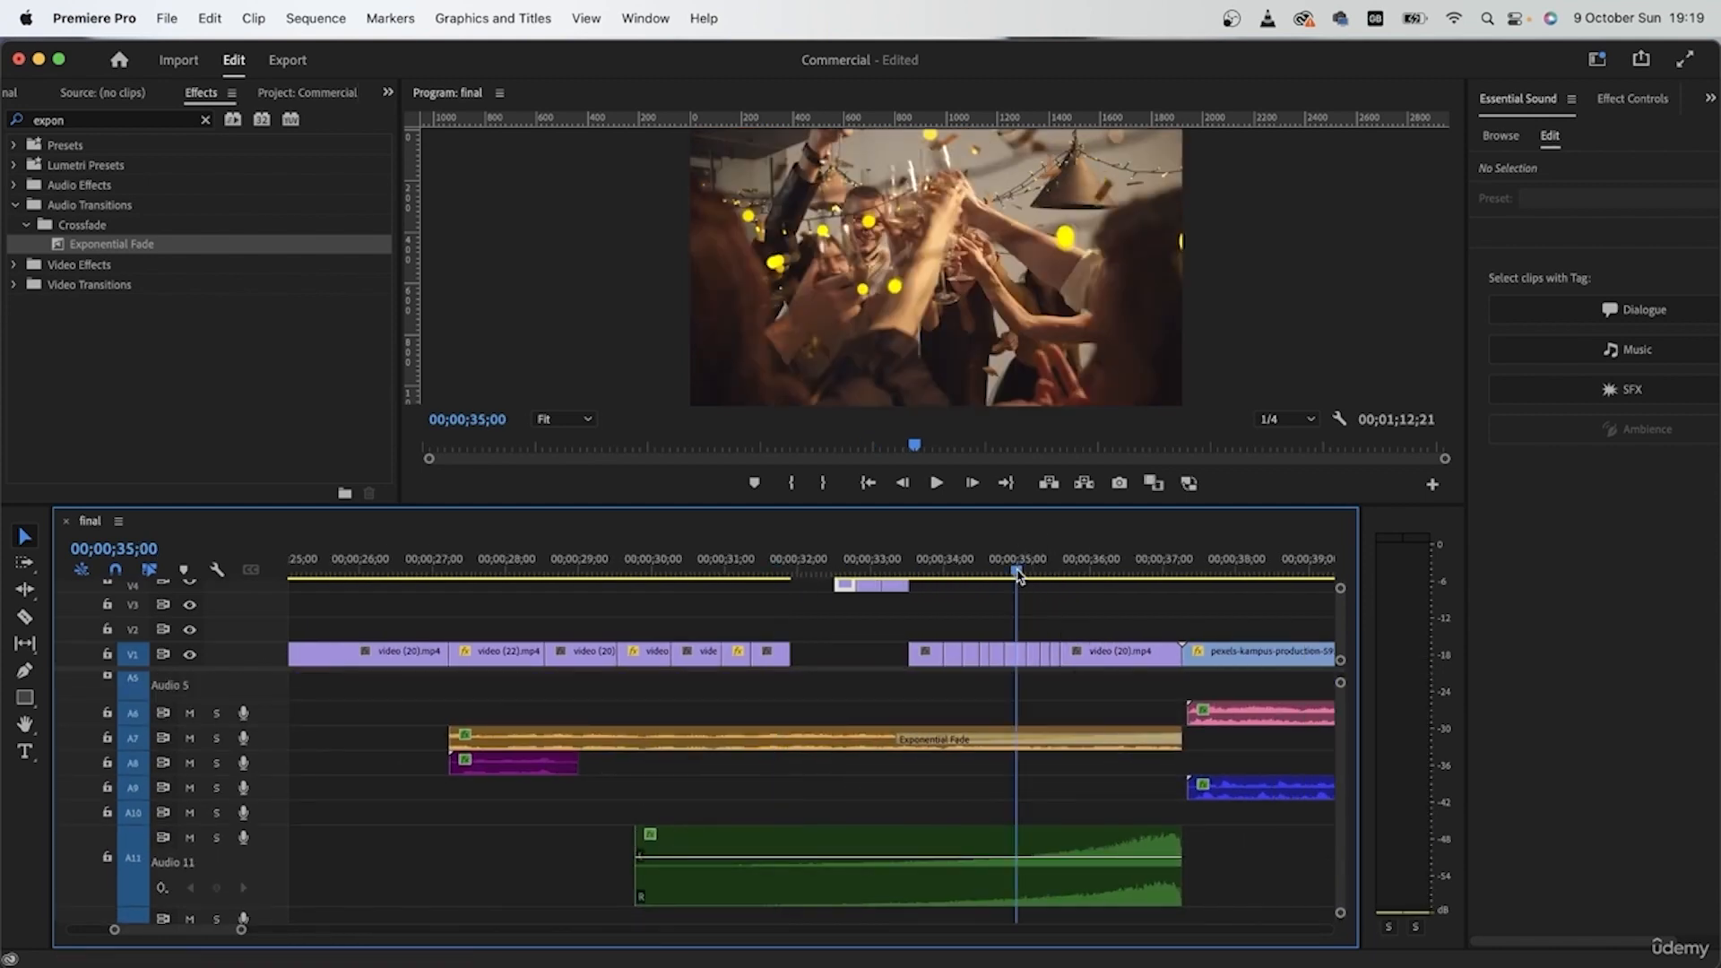
Step: Lengthen the last alternating video (22) and video (20) pieces on V1 so they run to about 00;00;32;18
scroll(1038, 765, "up", 3)
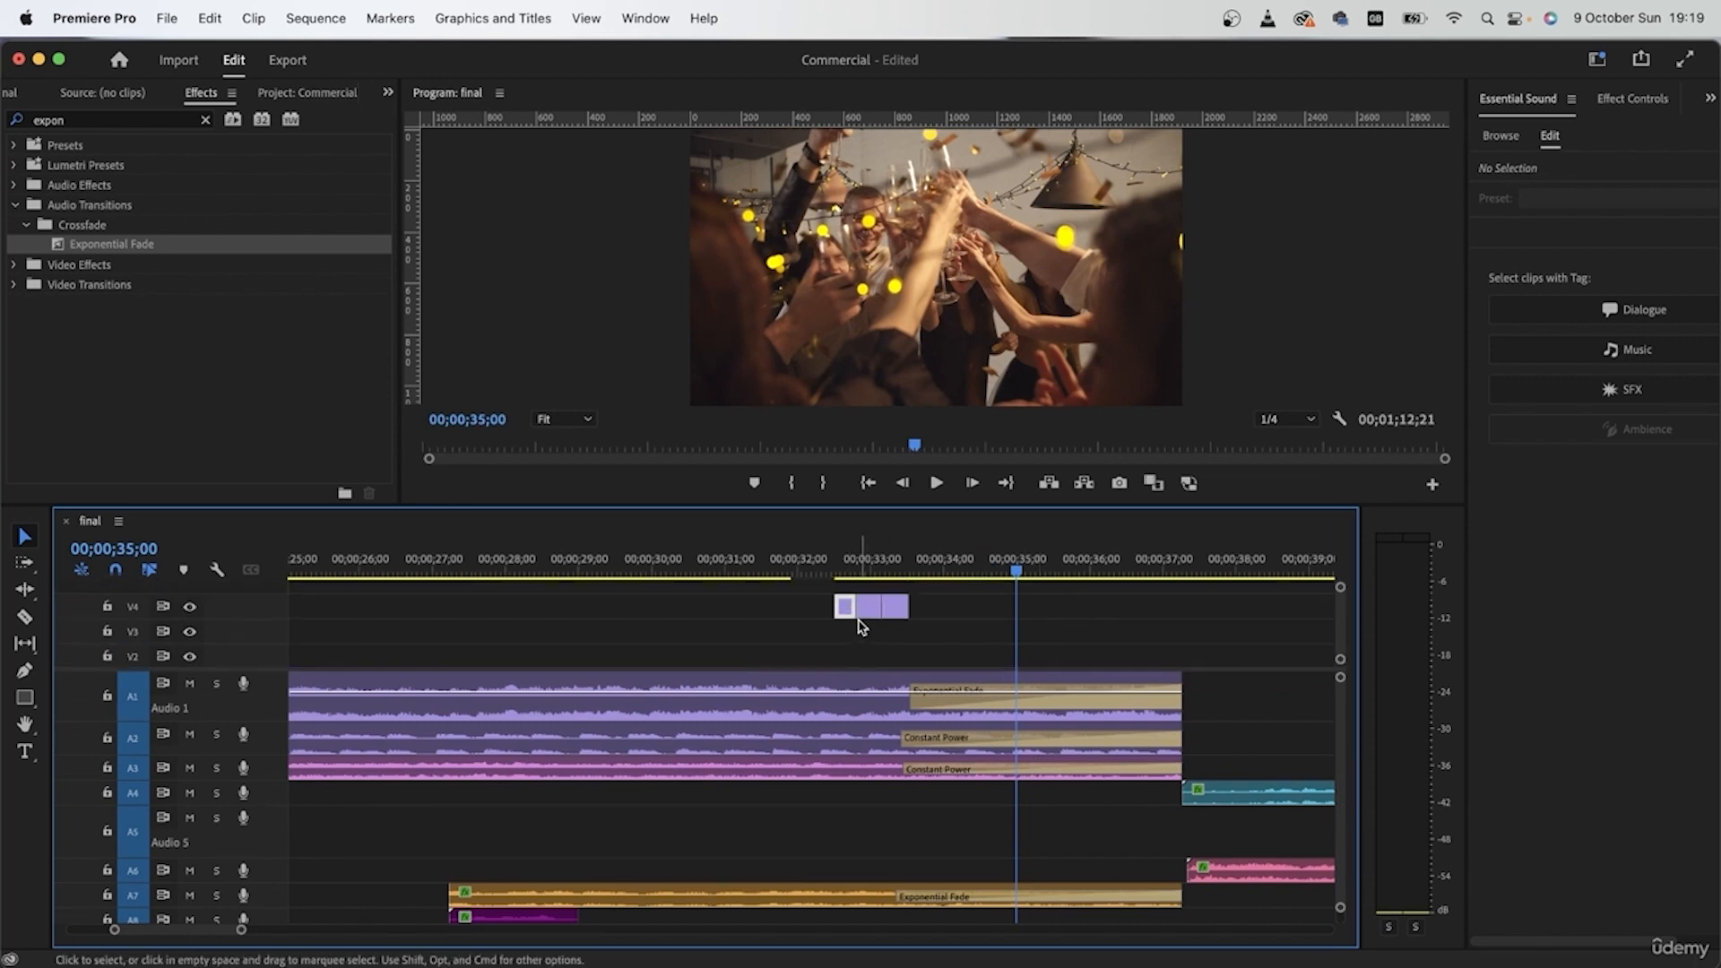
left_click_drag(768, 657, 840, 654)
left_click(857, 572)
left_click_drag(858, 572, 861, 571)
Step: Add a sequence marker at 00;00;35;04, where the glasses meet during the A11 clip's swell
scroll(1190, 833, "down", 5)
left_click_drag(1045, 572, 1026, 574)
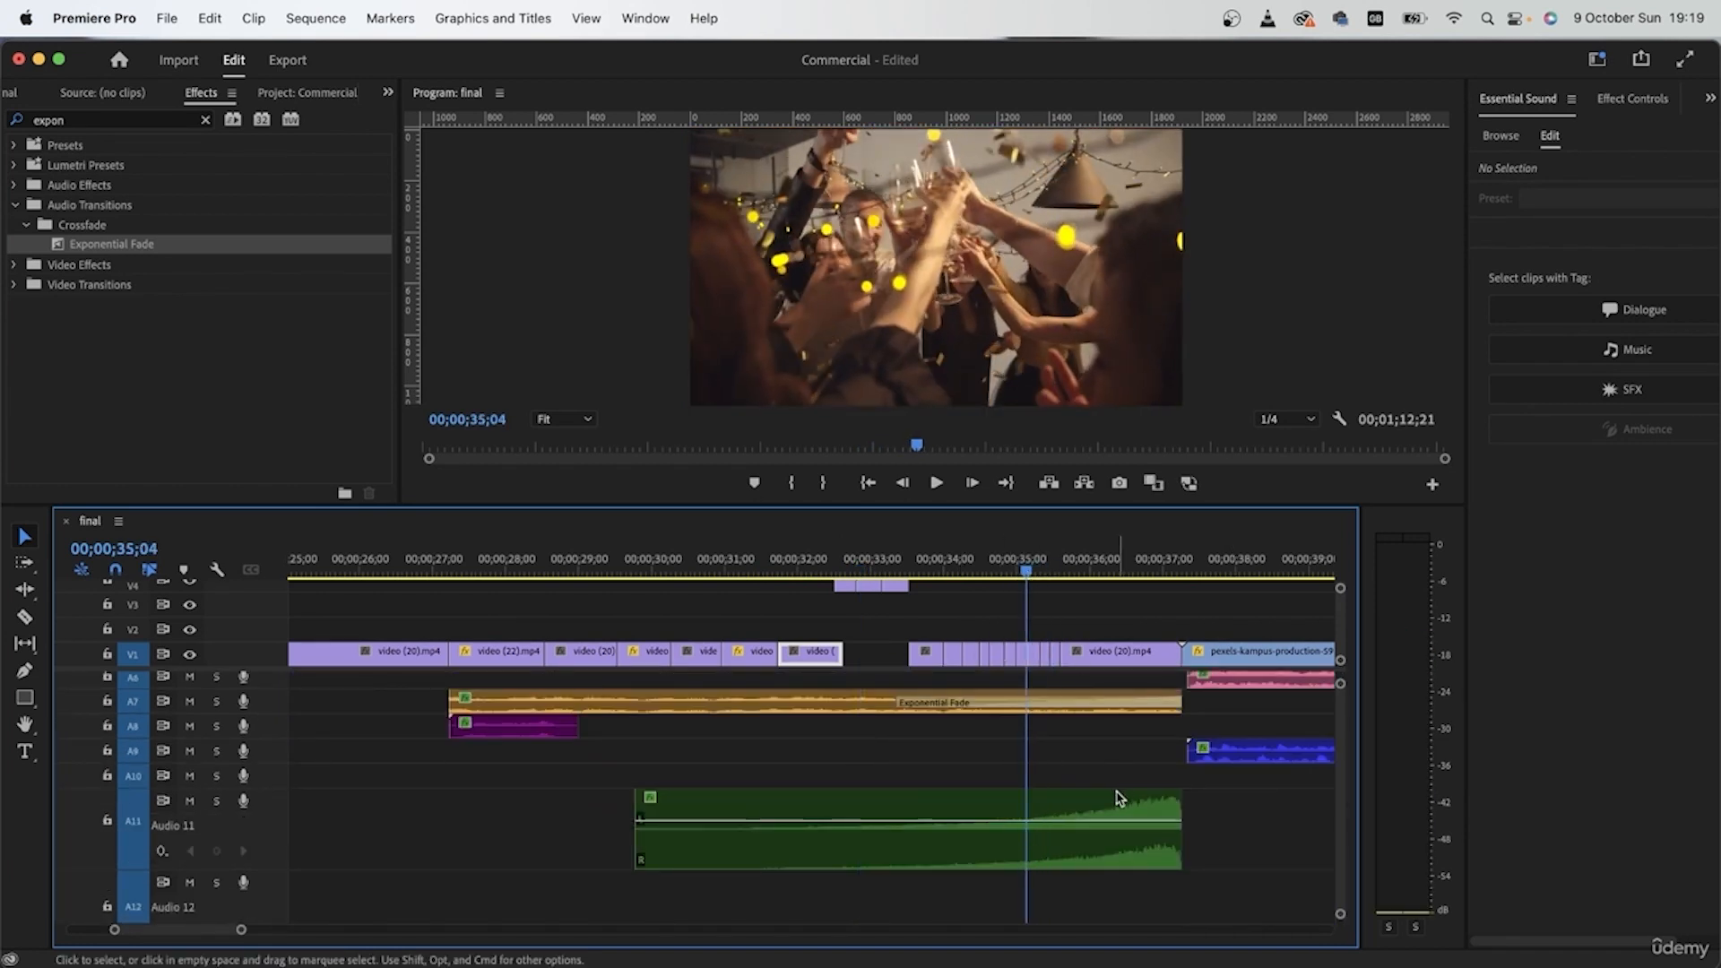
scroll(1086, 773, "up", 5)
left_click(1090, 606)
key("m")
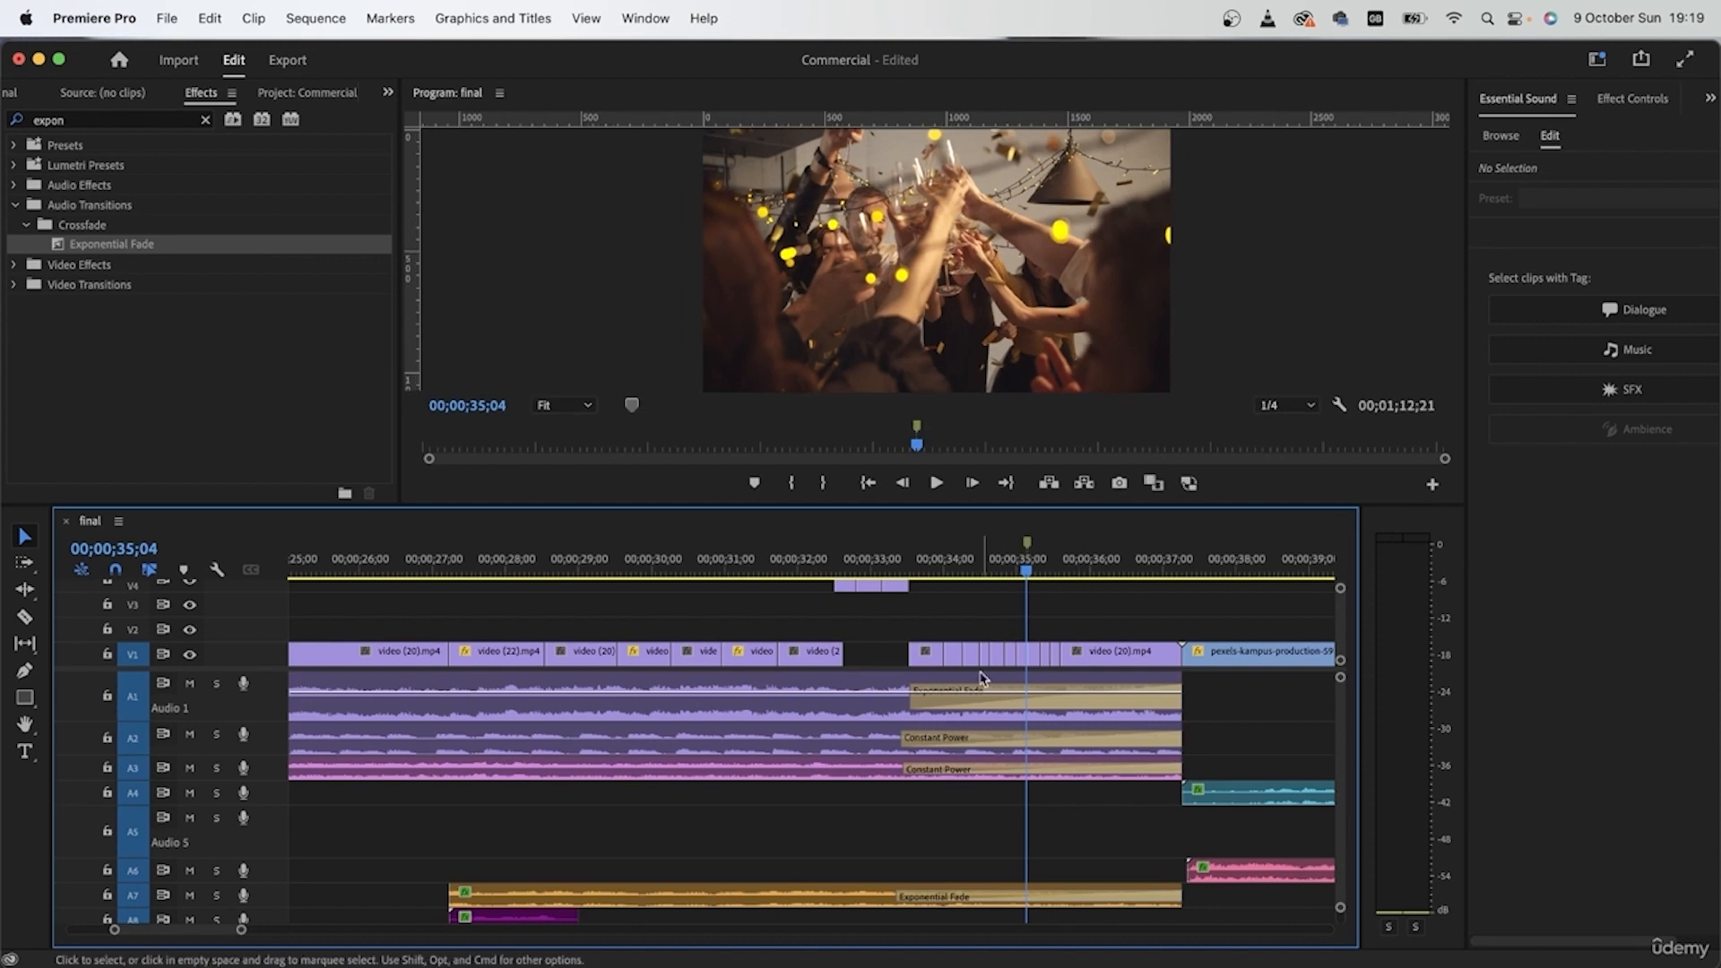
Step: Extend the last placed video (20) piece on V1 so it ends at about 00;00;33;00
scroll(1032, 644, "up", 4)
left_click(1033, 656)
key("c")
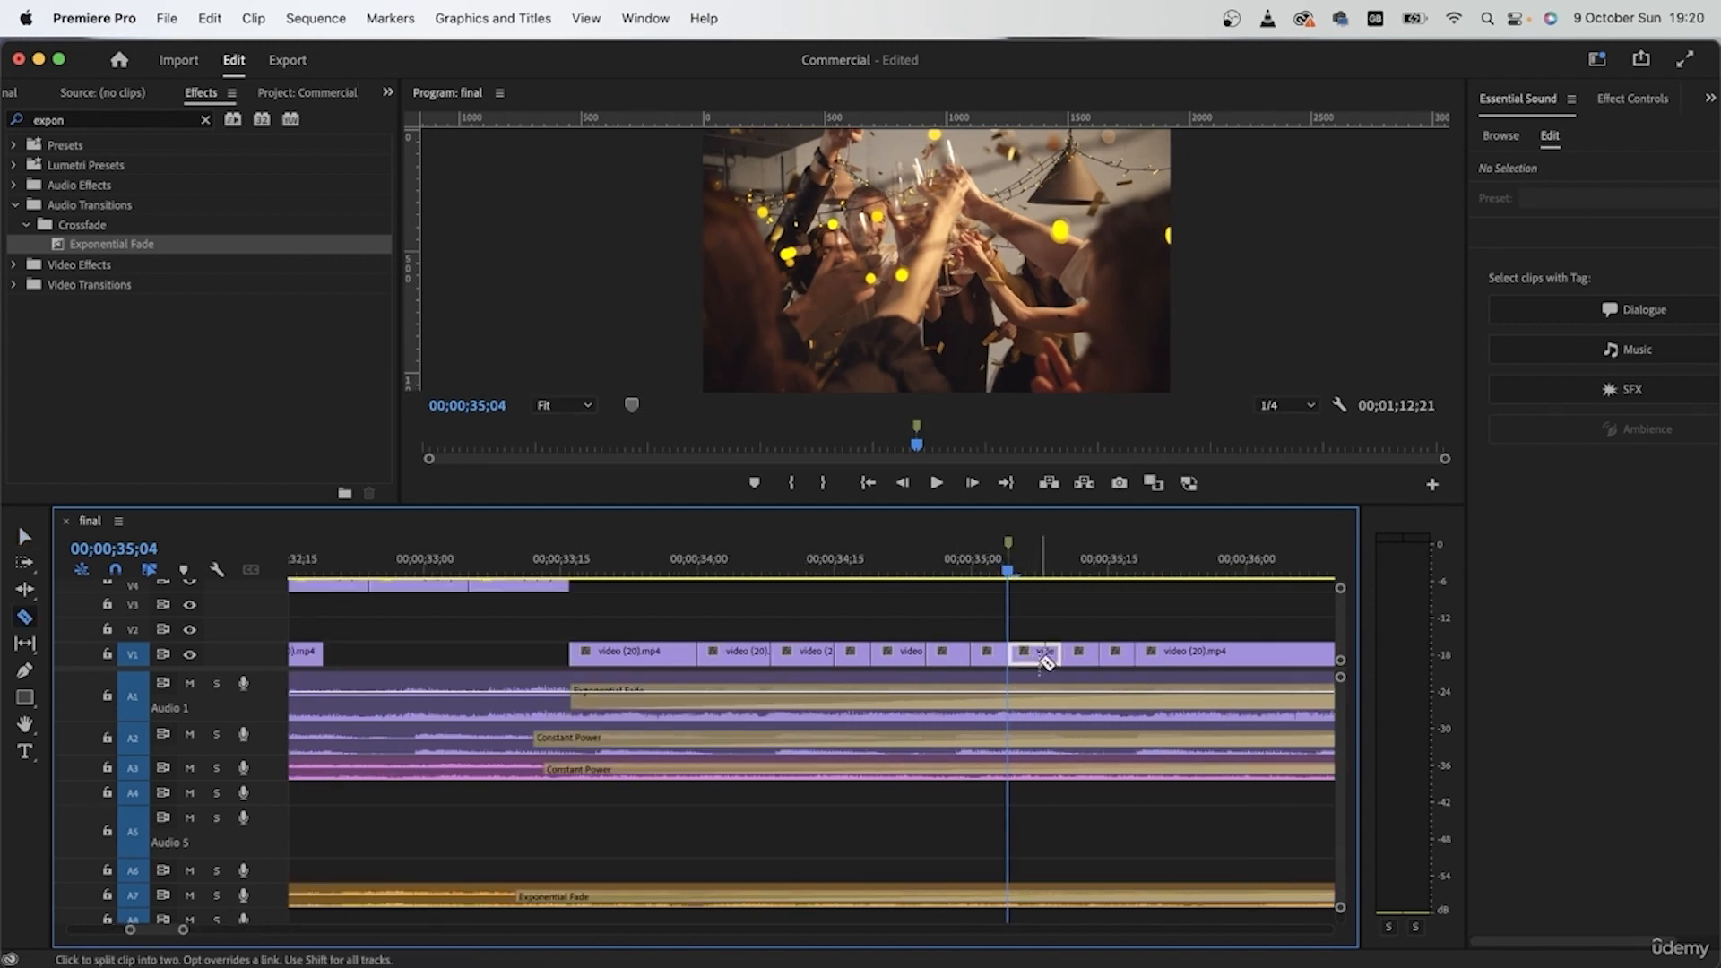
key("v")
scroll(985, 663, "left", 5)
left_click_drag(708, 655, 811, 656)
left_click(620, 563)
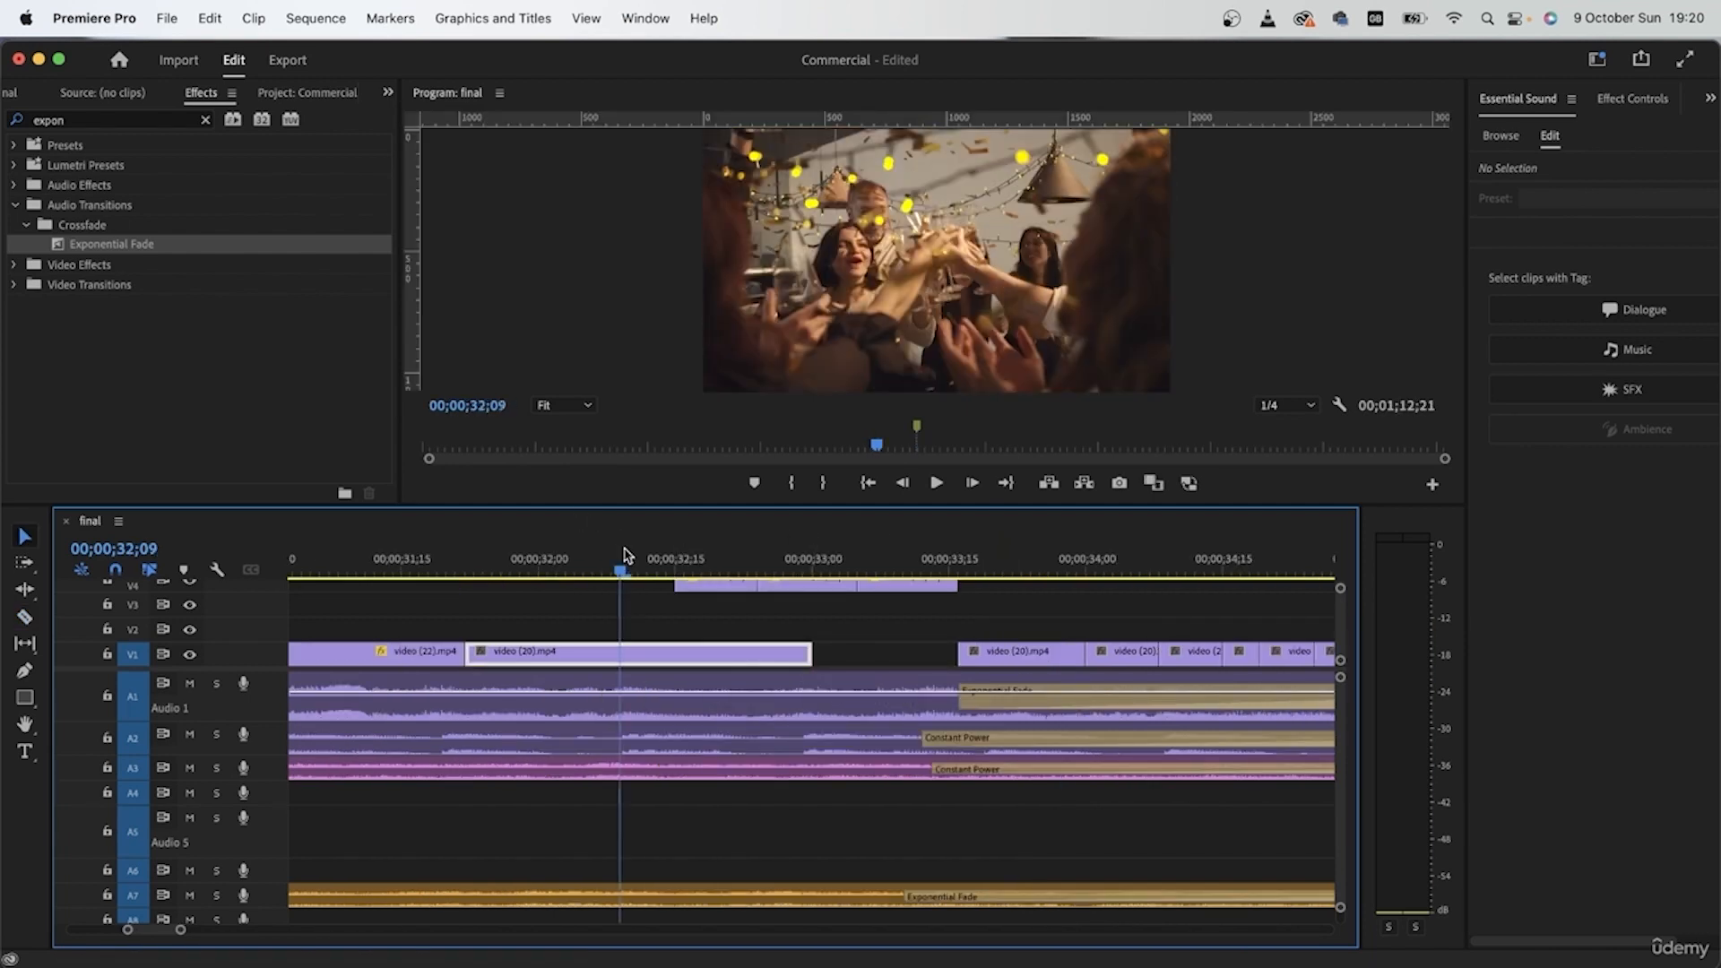
Step: Place the first video (22) piece from V4 on V1, followed by another video (20) piece
left_click_drag(716, 598, 860, 655)
scroll(887, 658, "right", 3)
scroll(860, 655, "right", 3)
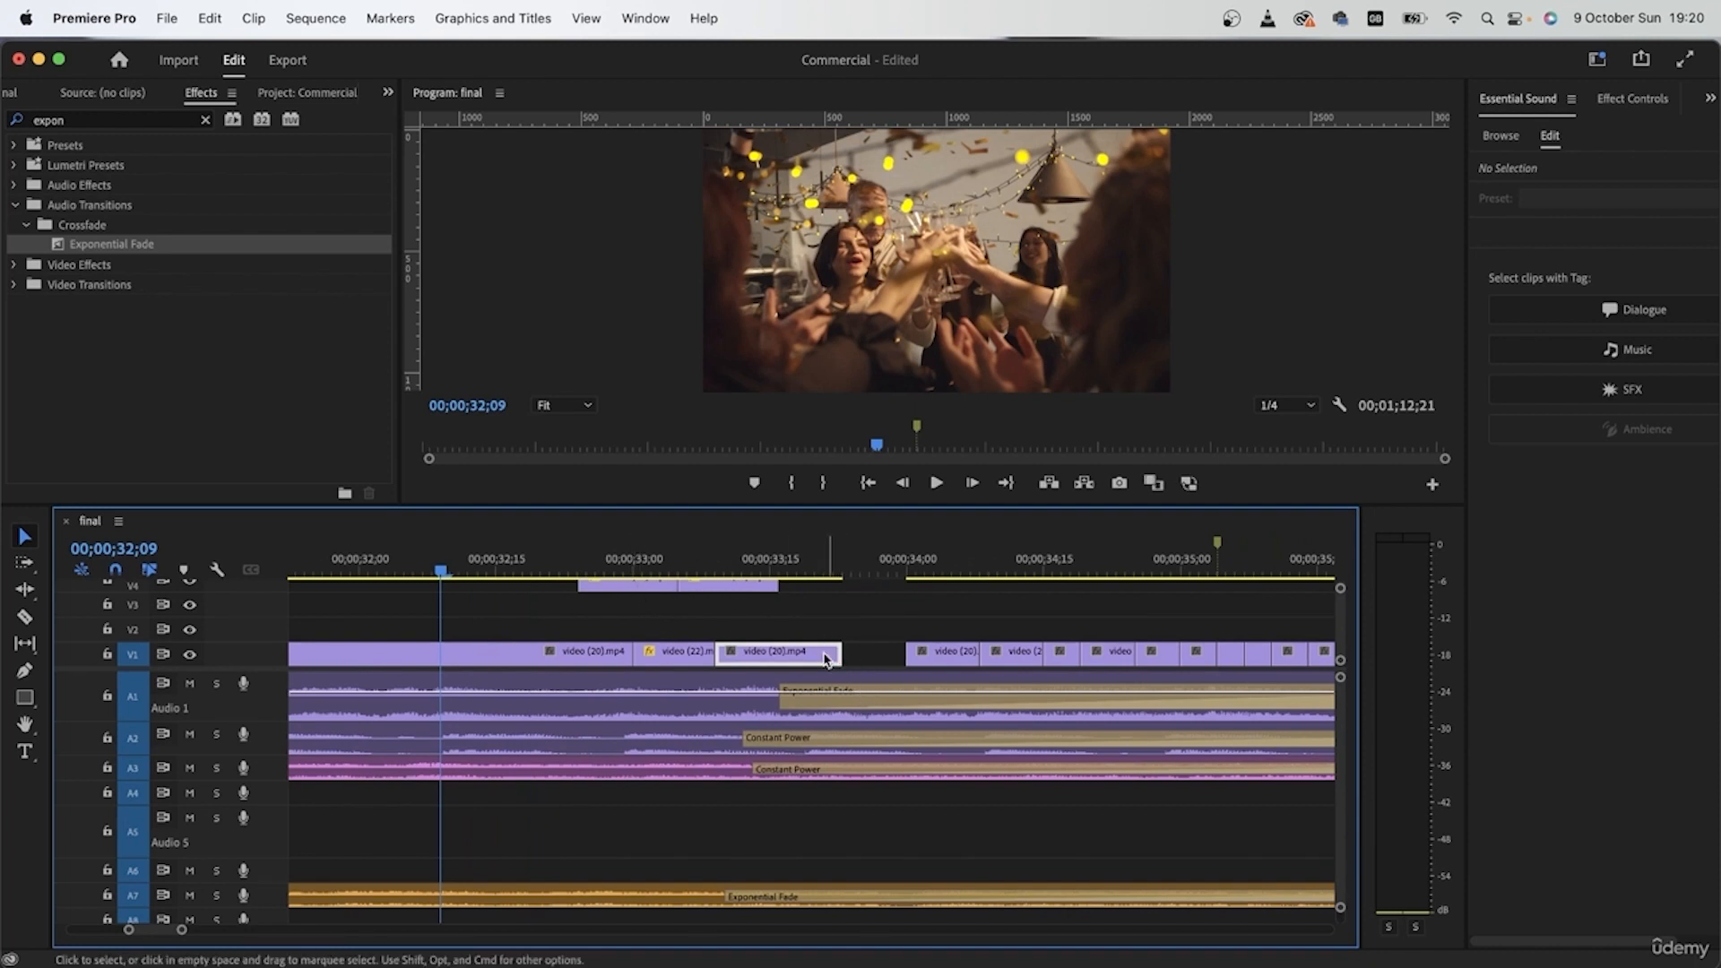
Step: Move the group of short video (20) pieces before the long trailing video (20) clip from V1 to V2
scroll(816, 656, "right", 5)
scroll(817, 657, "down", 3)
left_click(1034, 622)
left_click(1026, 653)
key("super+z")
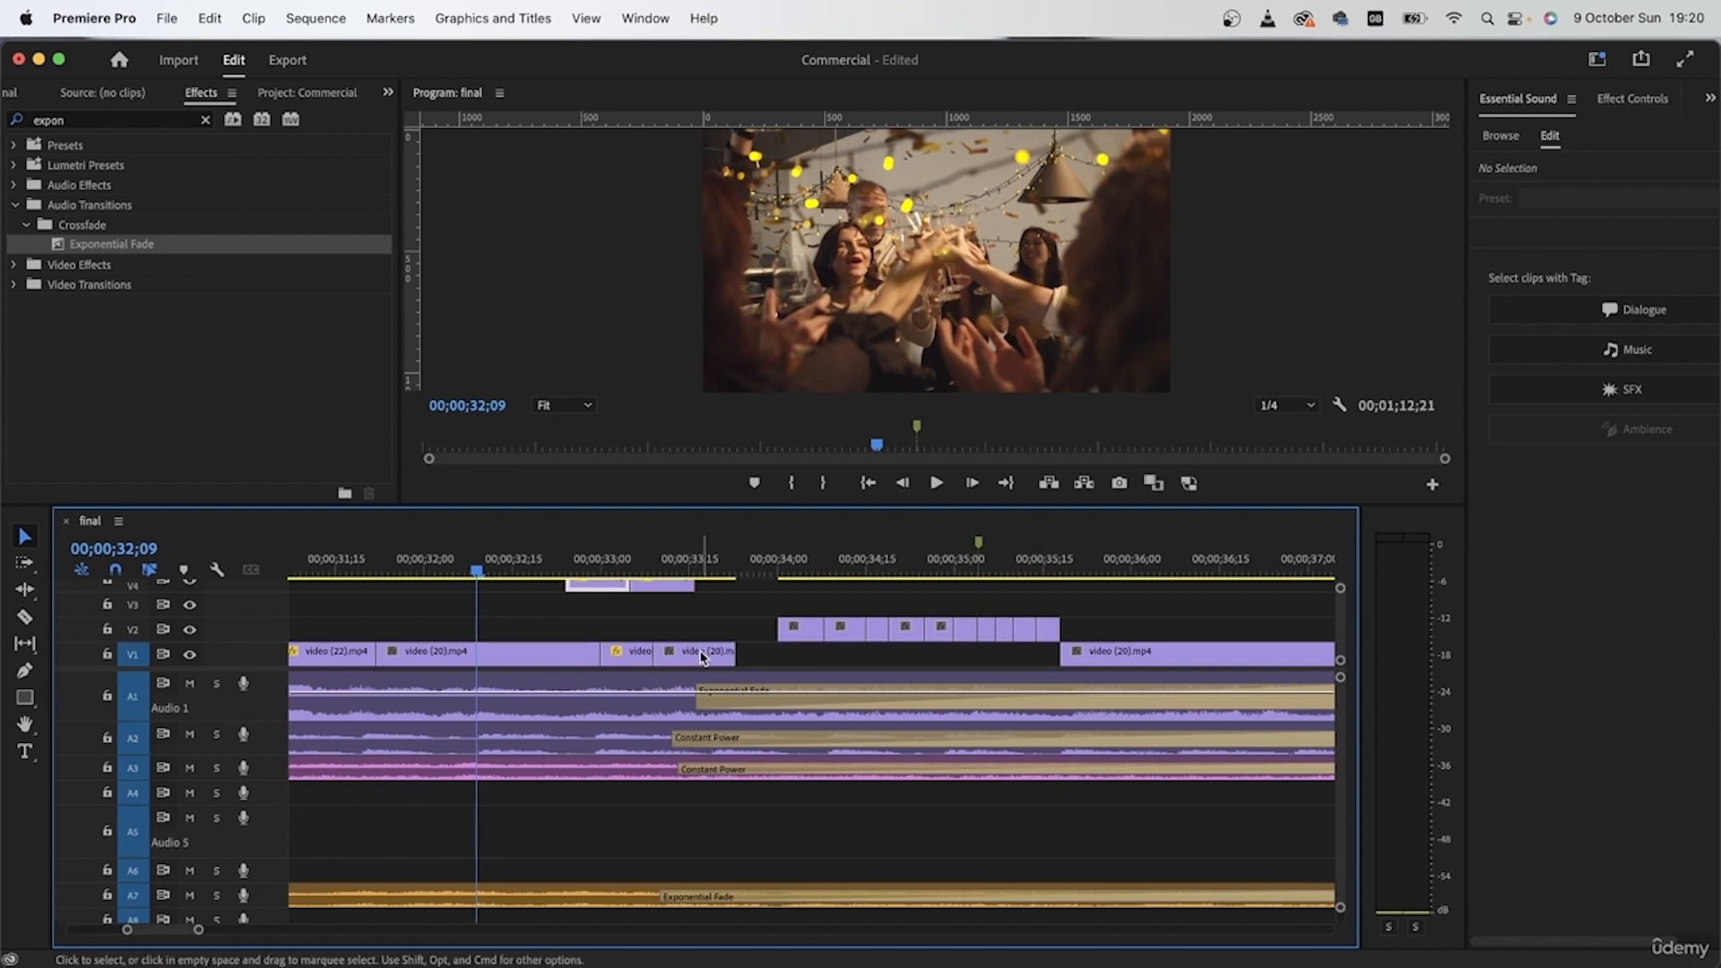
key("super+z")
Step: Shorten the latest video (22) and video (20) pair and alternate the two remaining V4 pieces with video (20) pieces on V1
left_click_drag(651, 659, 671, 659)
left_click_drag(703, 659, 697, 661)
left_click_drag(604, 587, 846, 661)
left_click_drag(668, 587, 901, 657)
left_click_drag(849, 630, 957, 665)
scroll(966, 671, "up", 4)
scroll(800, 636, "down", 5)
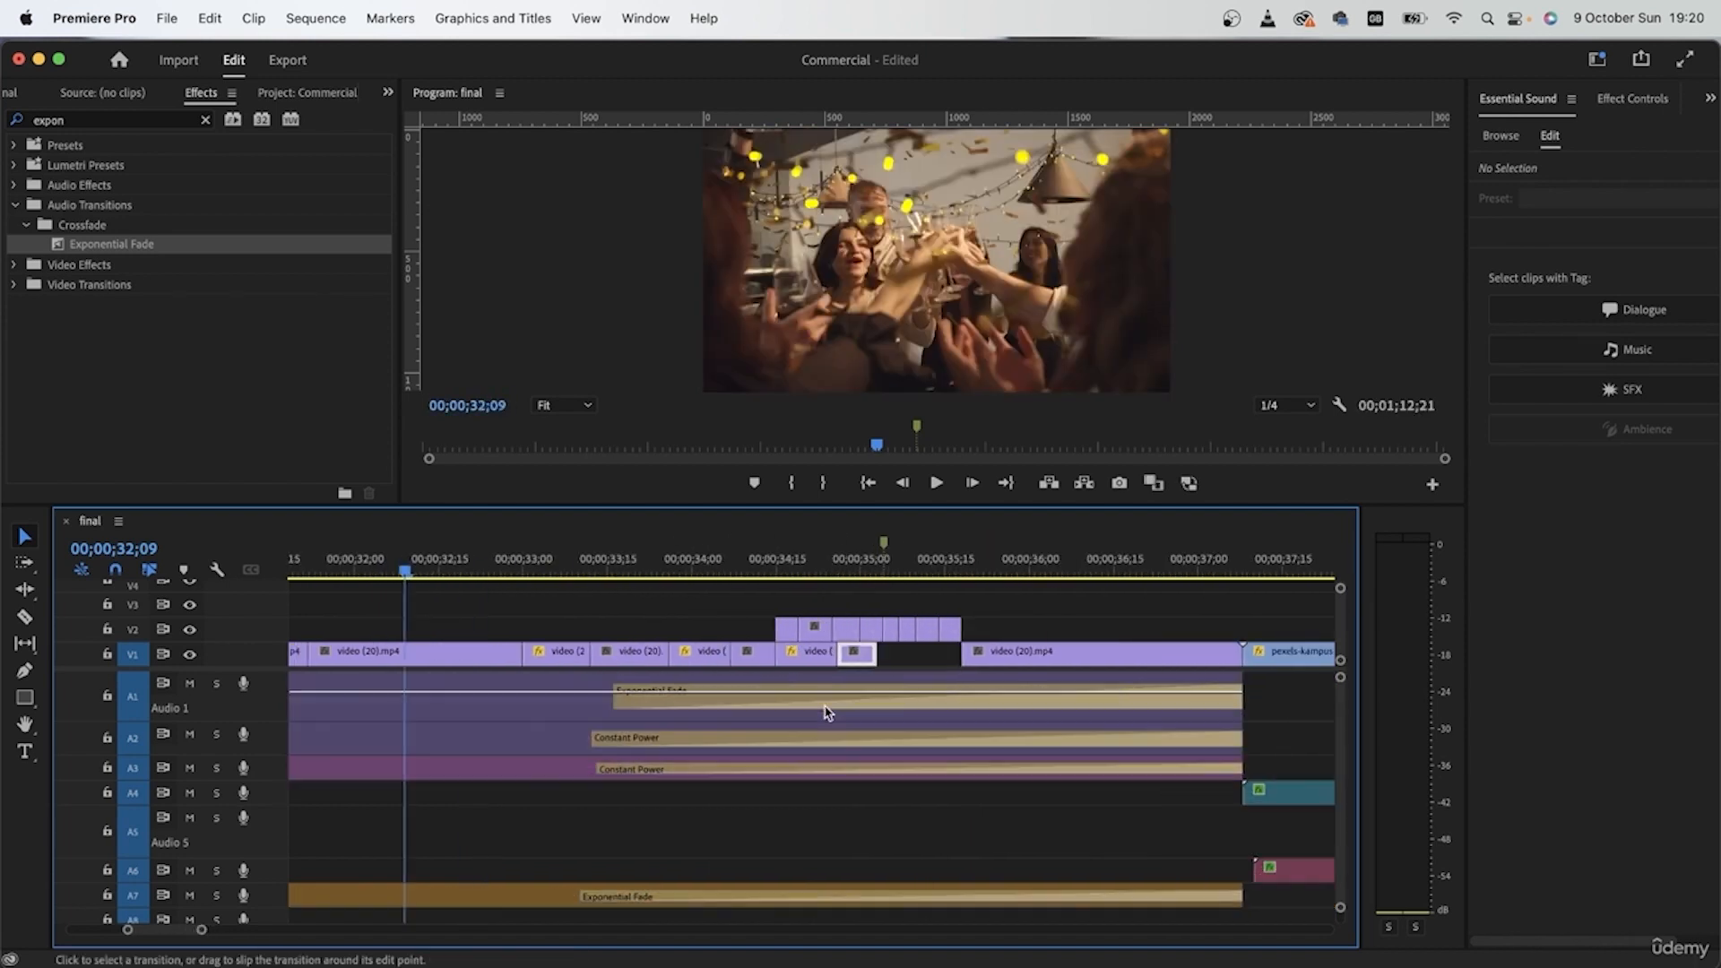
Step: Duplicate the last video (22) piece from V1 onto V3 and cut the copy into five short pieces
scroll(824, 714, "up", 3)
left_click_drag(793, 656, 793, 606)
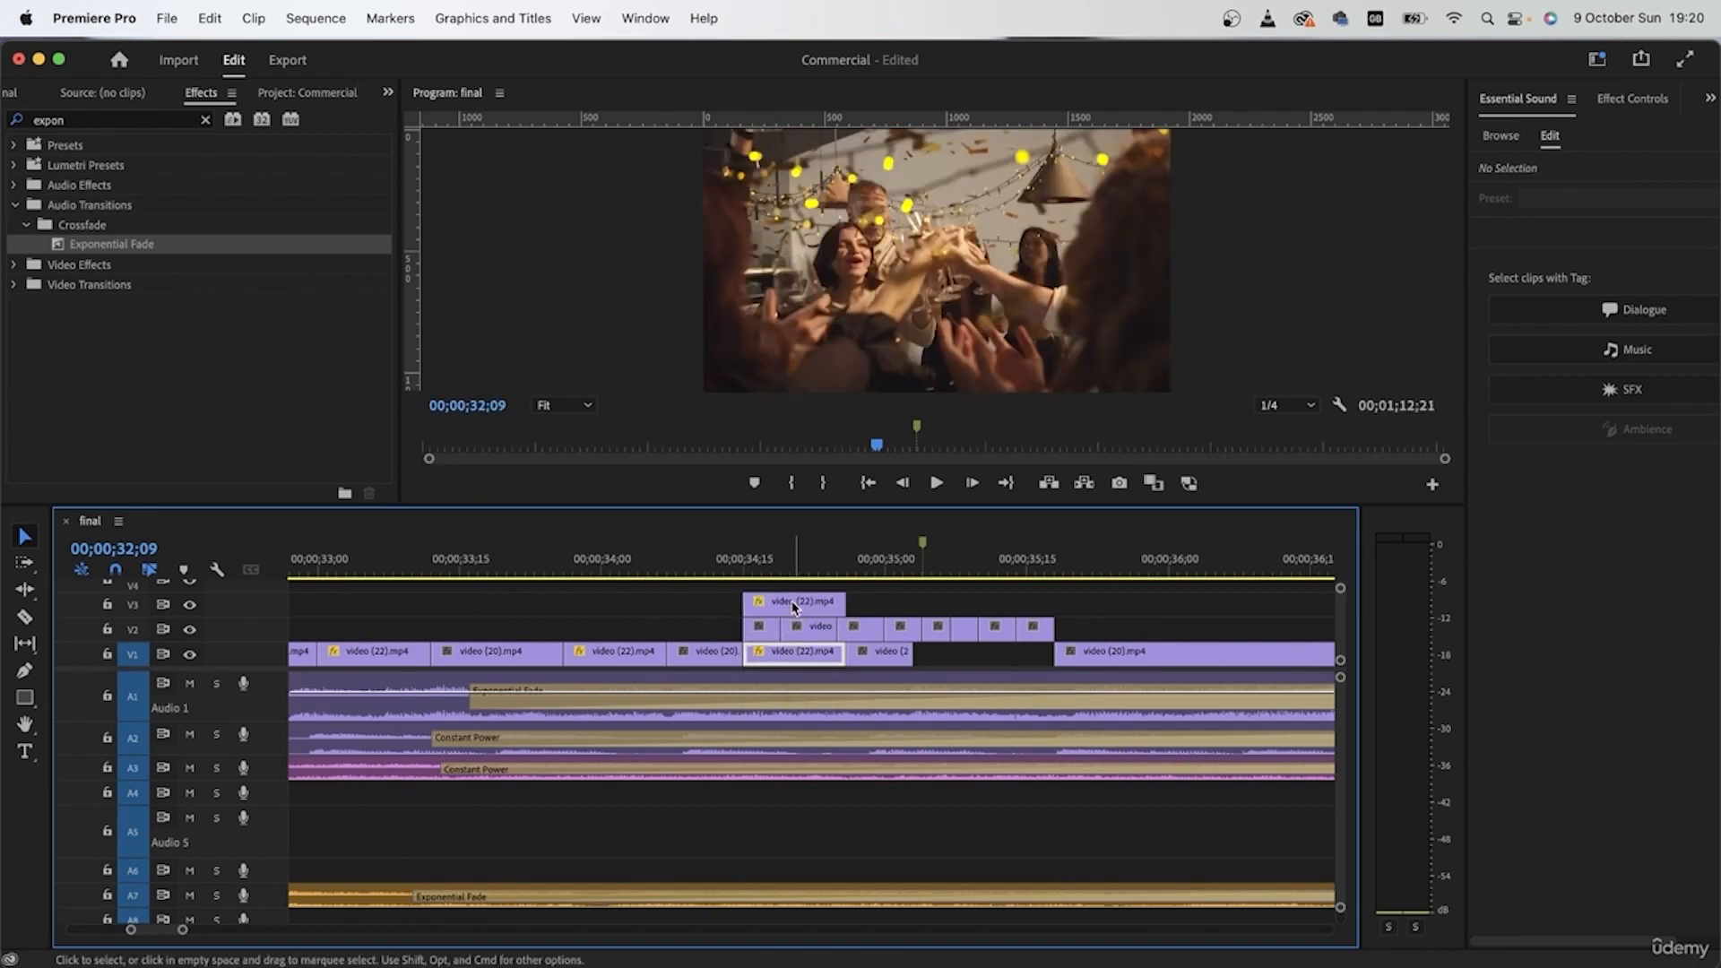
left_click(793, 607)
key("c")
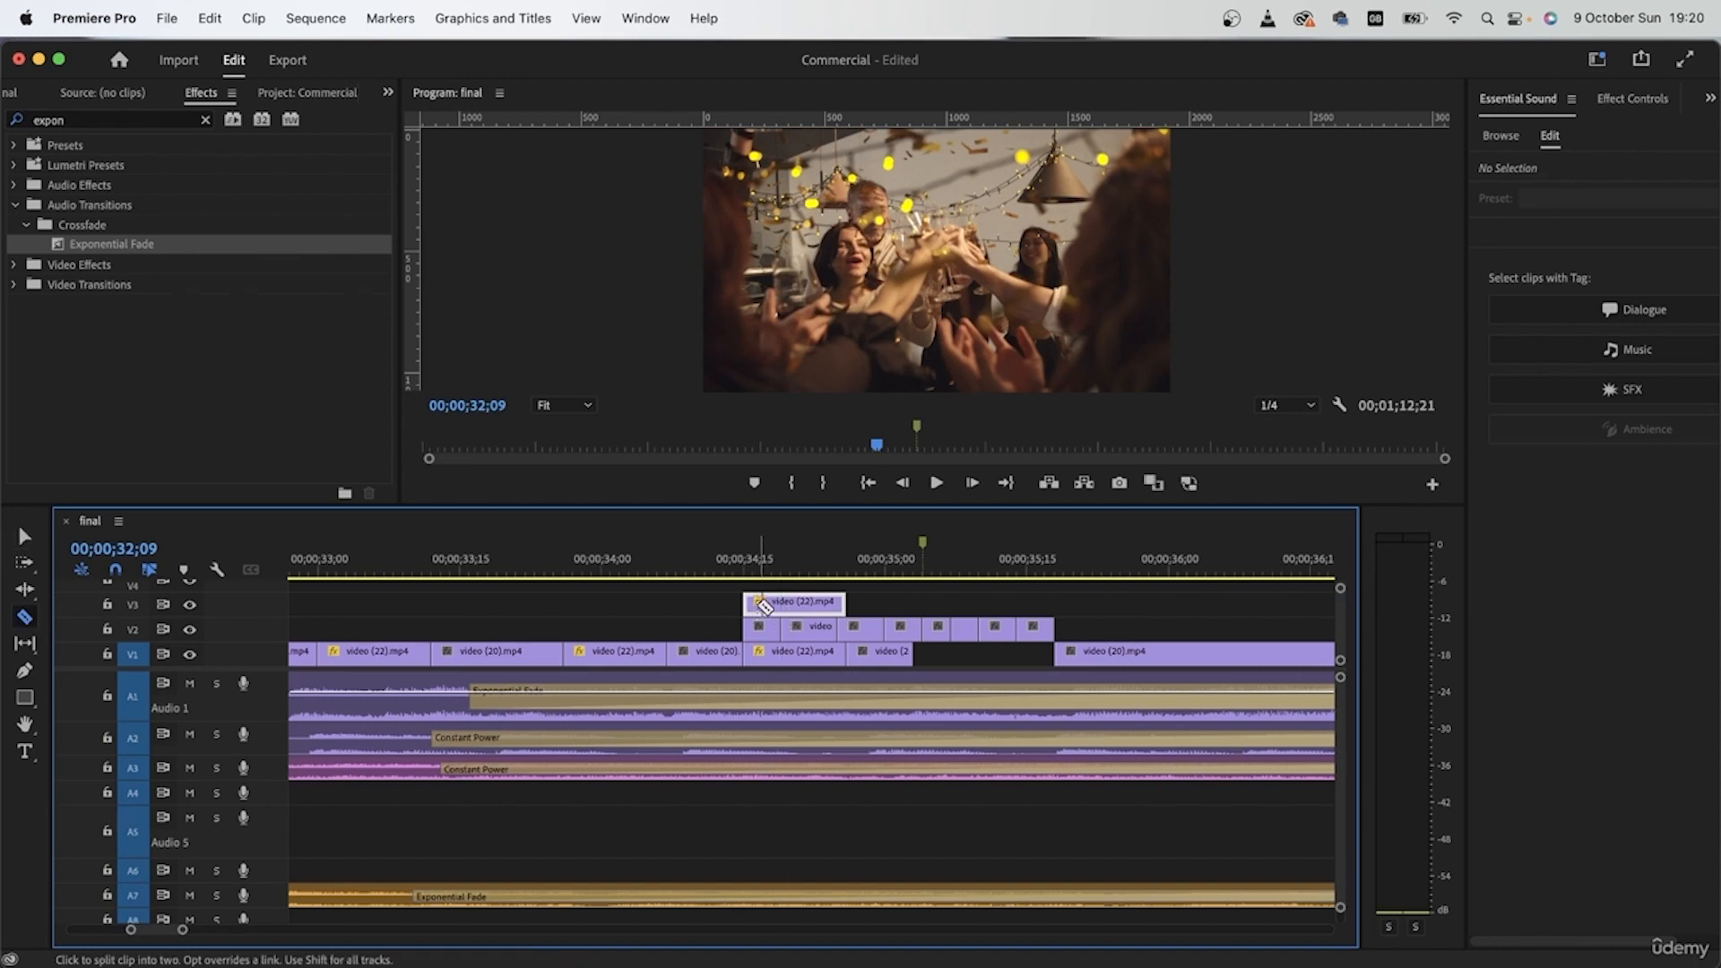
left_click(780, 604)
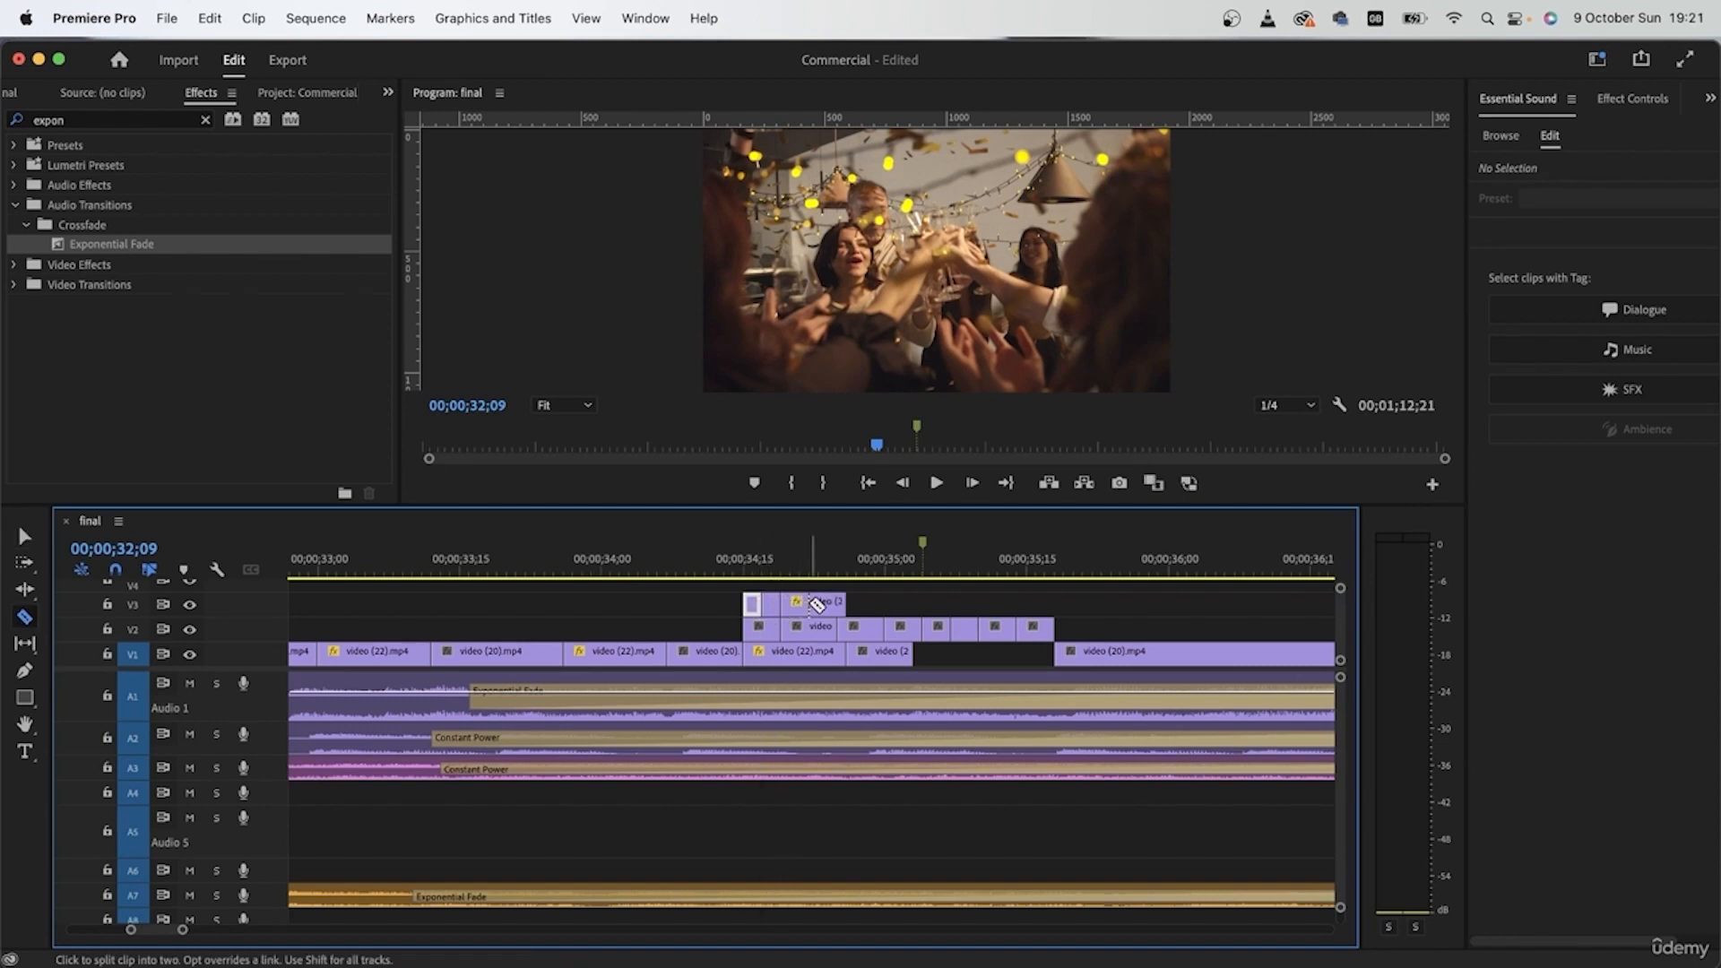
key("v")
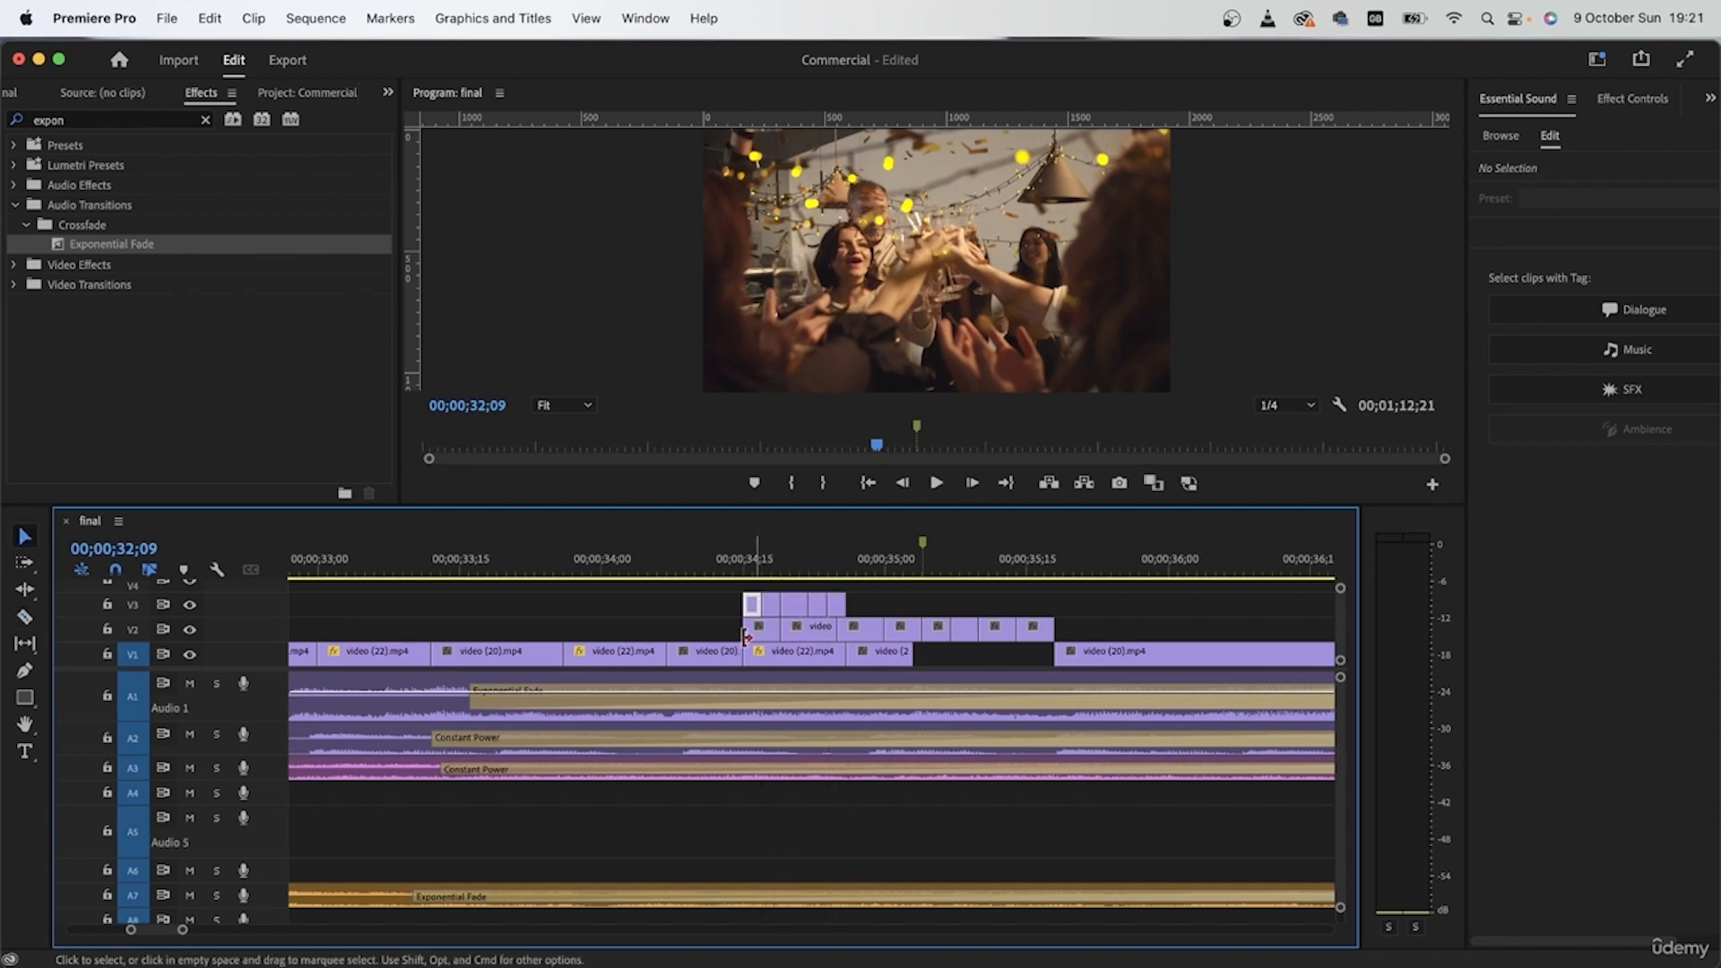
Step: Place the short video (22) pieces from V3 on V1, alternating with short video (20) pieces from V2
left_click_drag(750, 609, 948, 655)
scroll(955, 662, "up", 3)
left_click_drag(659, 609, 919, 631)
left_click_drag(717, 630, 1009, 655)
left_click_drag(705, 605, 762, 663)
Step: Keep the long trailing video (20) clip on V2 and continue the very short alternating pieces on V1 to about 00;00;35;19
left_click(1163, 570)
scroll(1079, 672, "down", 3)
scroll(1078, 674, "down", 4)
scroll(1033, 652, "up", 5)
scroll(1103, 661, "right", 2)
scroll(1053, 645, "down", 1)
scroll(762, 663, "right", 2)
mouse_move(675, 662)
left_mouse_down()
mouse_move(1148, 664)
mouse_move(669, 672)
left_mouse_up()
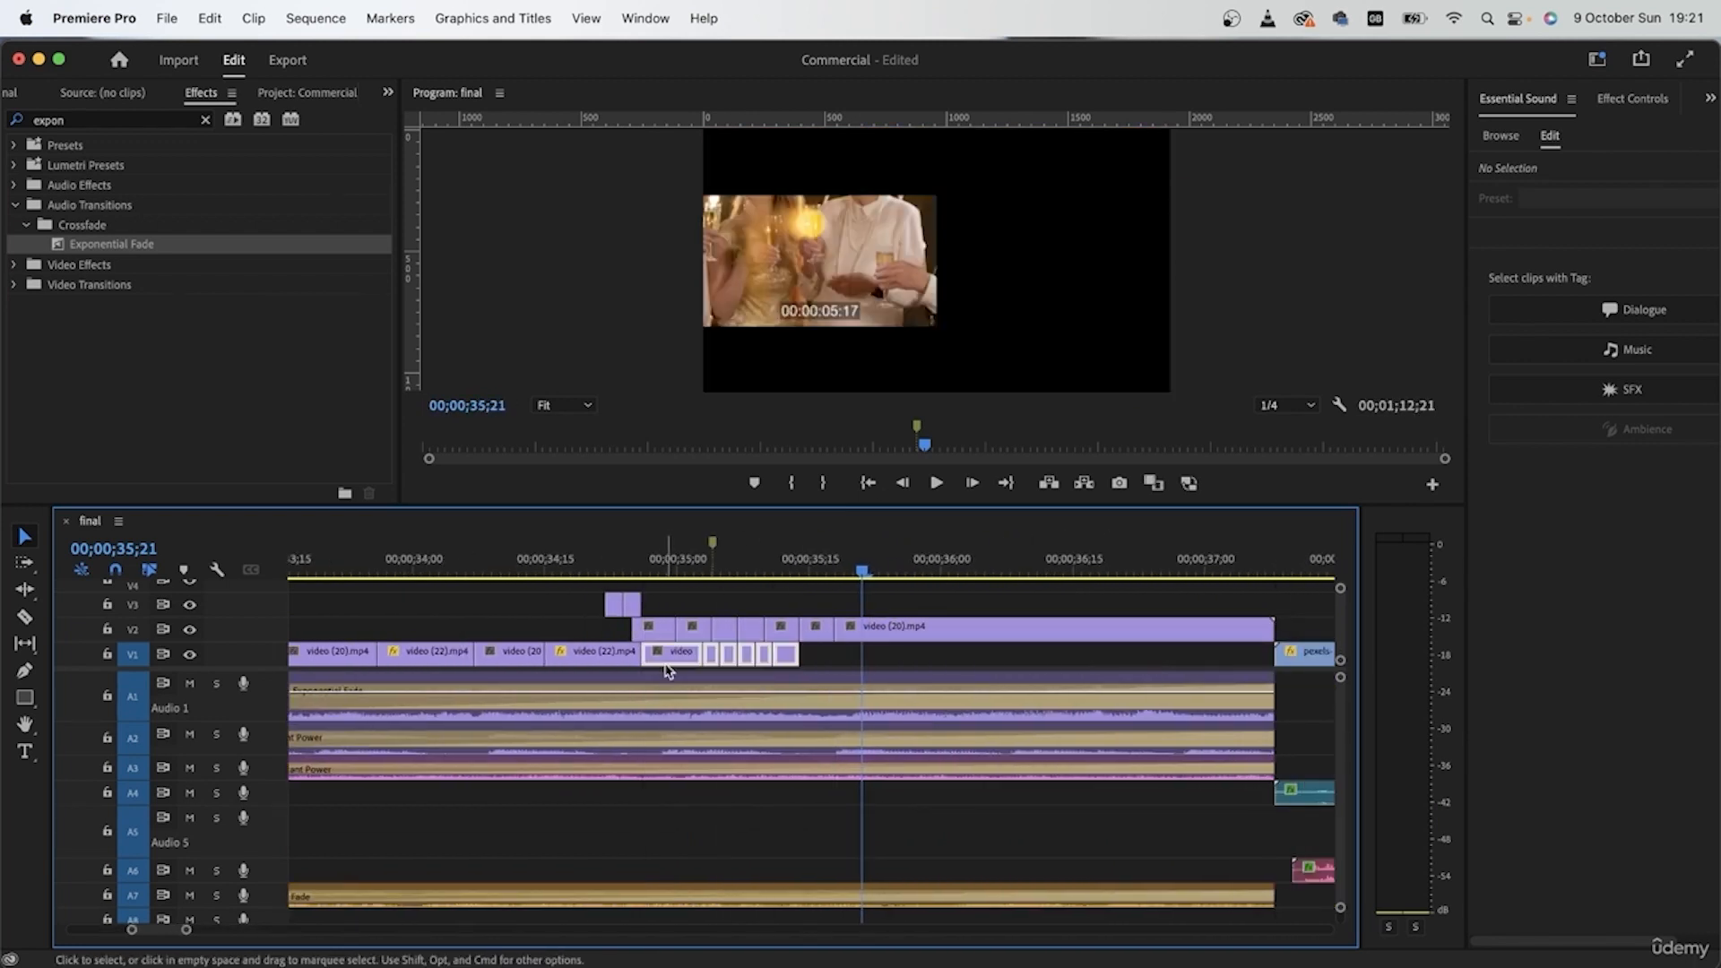
scroll(667, 667, "up", 3)
left_click(961, 658)
left_click(847, 631)
mouse_move(953, 657)
left_mouse_down()
mouse_move(932, 660)
mouse_move(981, 691)
mouse_move(961, 655)
left_mouse_up()
left_click_drag(562, 604, 981, 663)
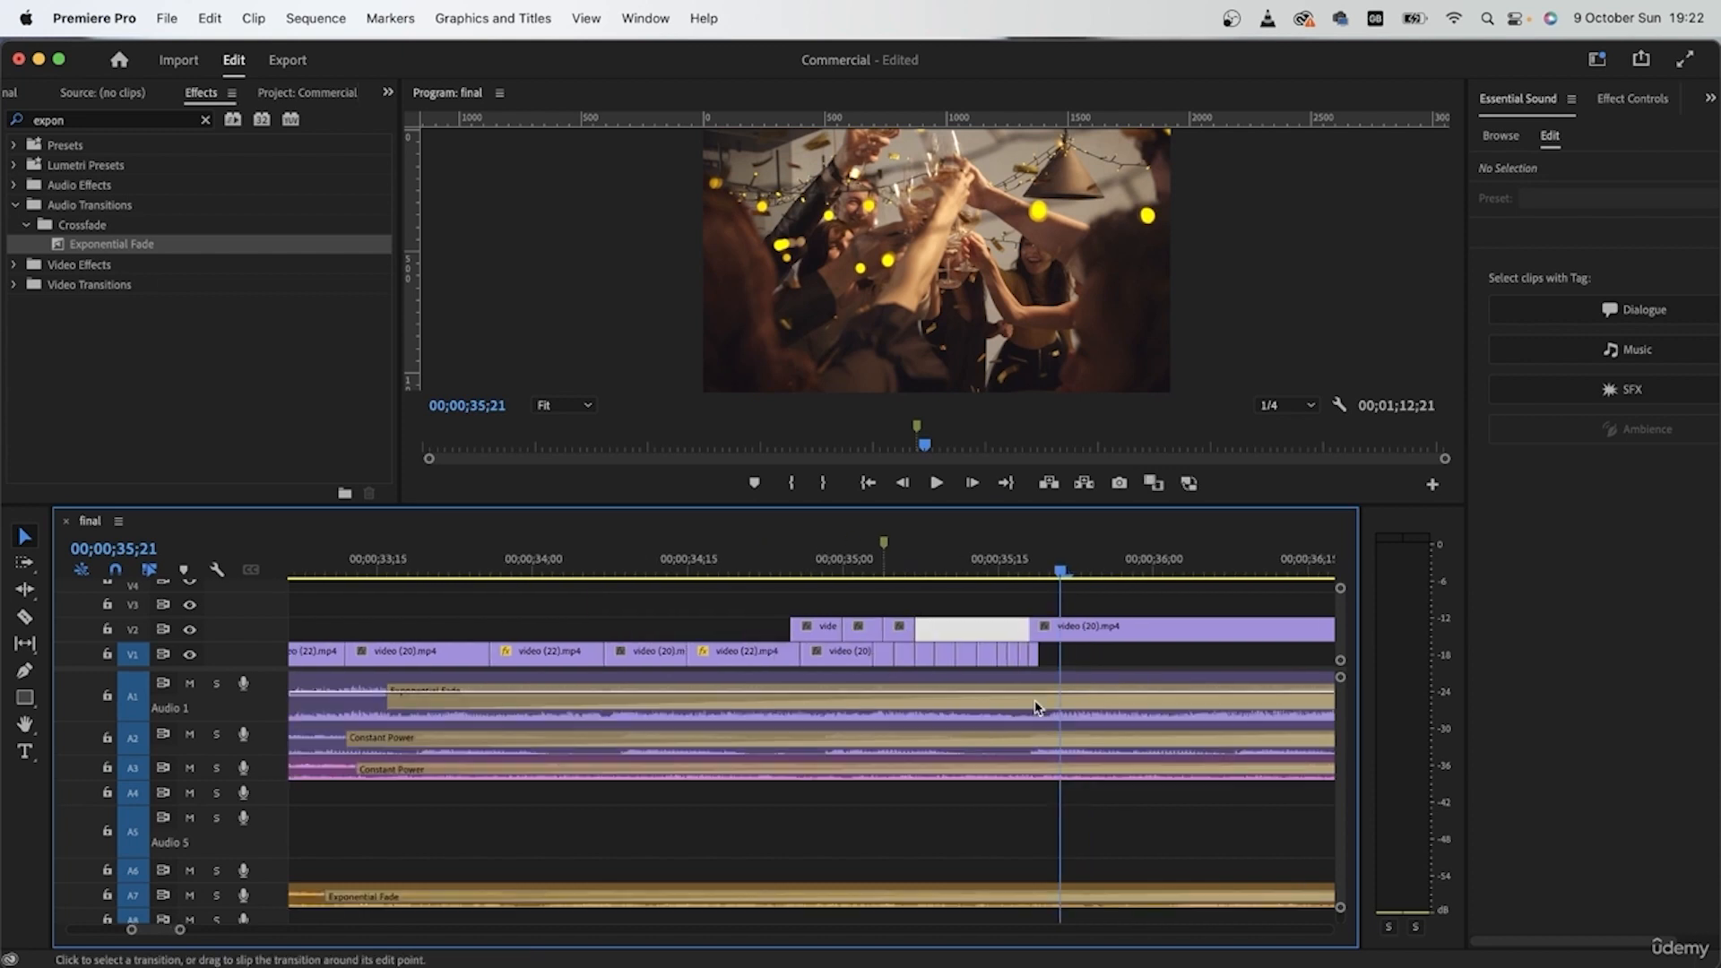
scroll(1080, 697, "right", 5)
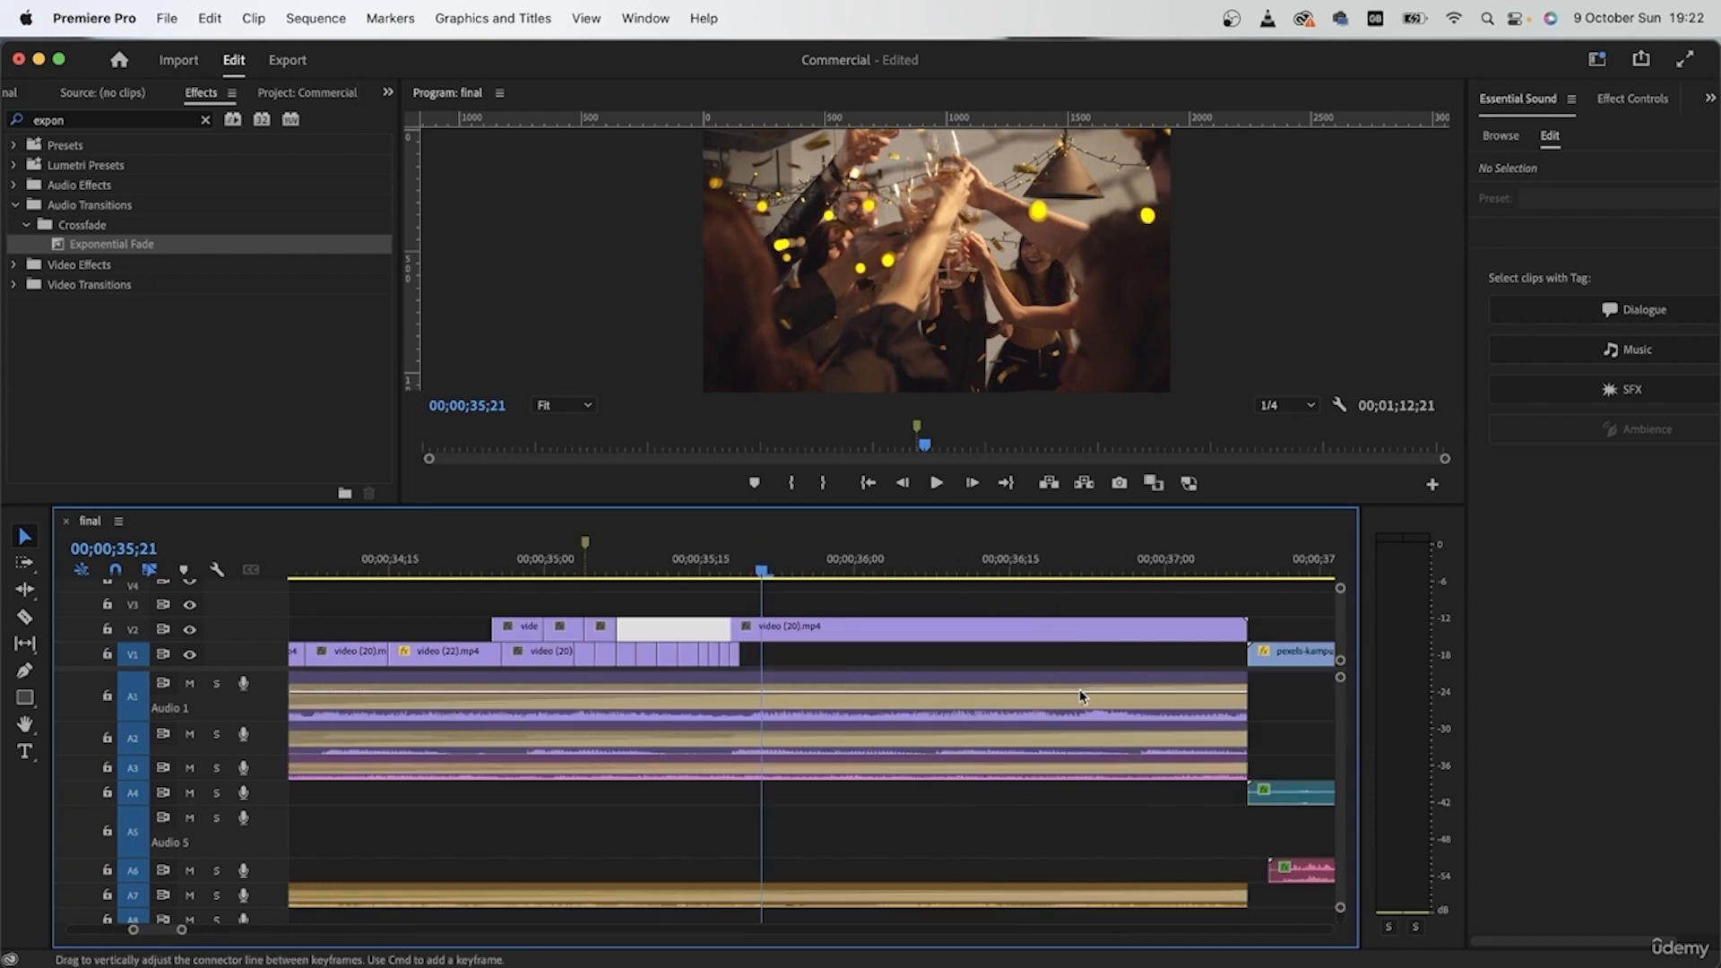
Step: Shift all V1 party pieces from the first video (22) clip onward so the last one meets the bedroom clip
scroll(1079, 690, "right", 1)
left_click_drag(822, 658, 435, 666)
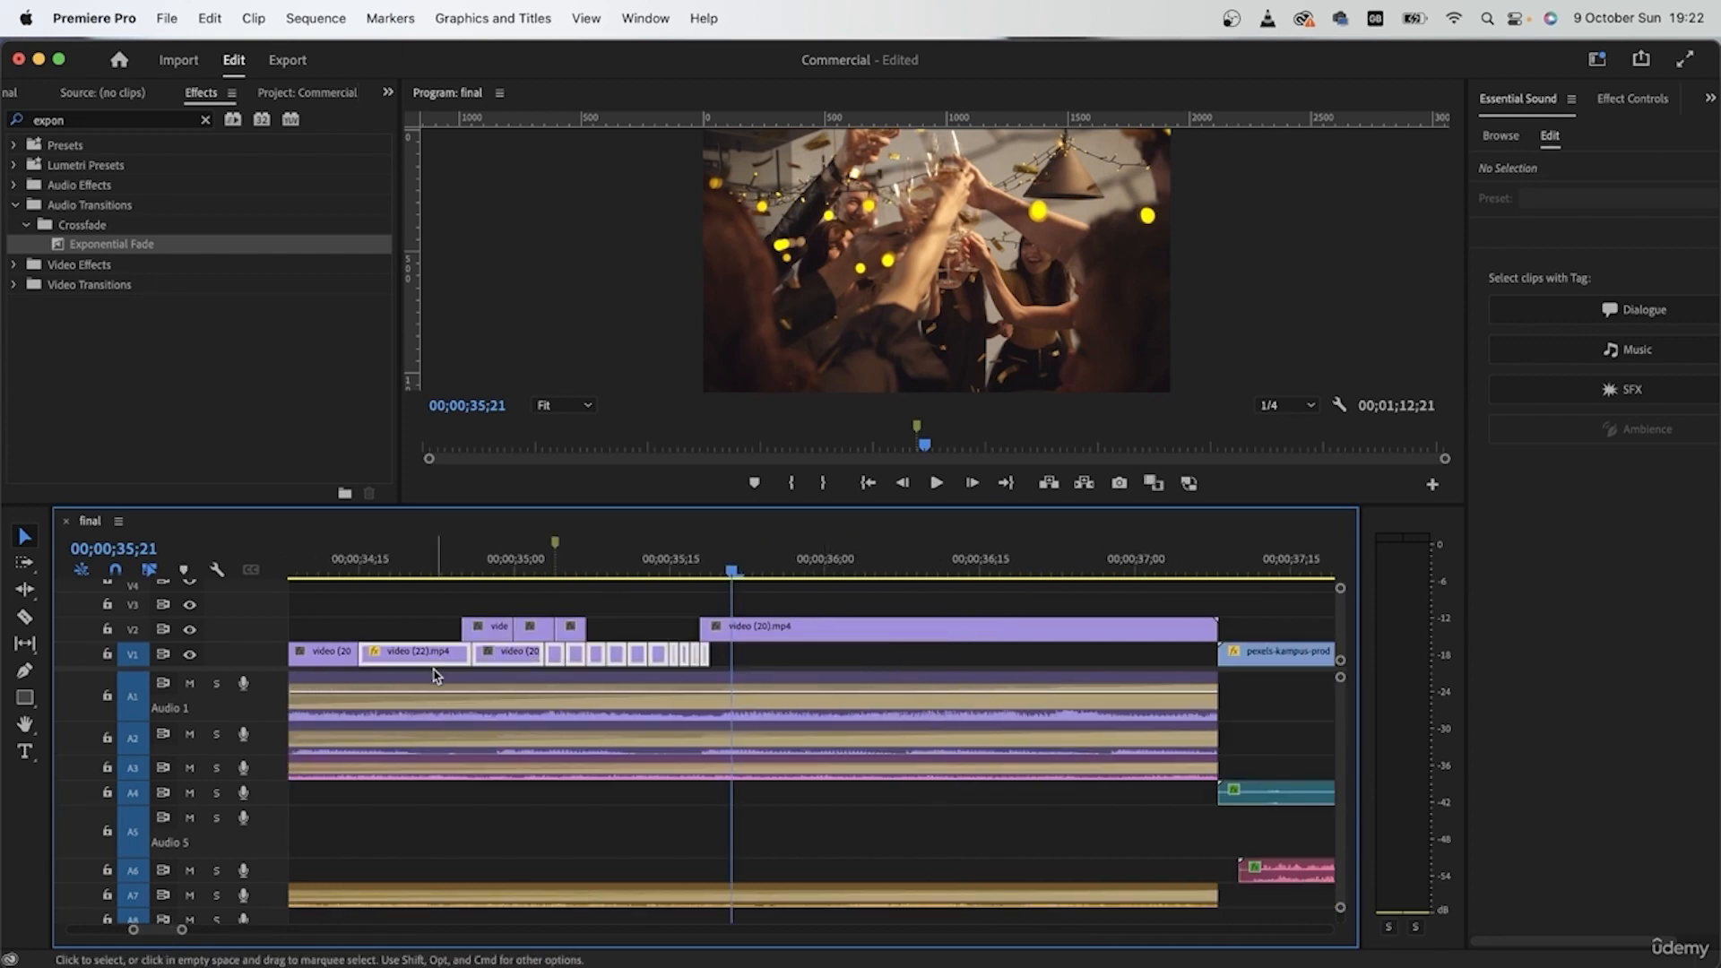
scroll(884, 672, "down", 4)
scroll(797, 672, "left", 10)
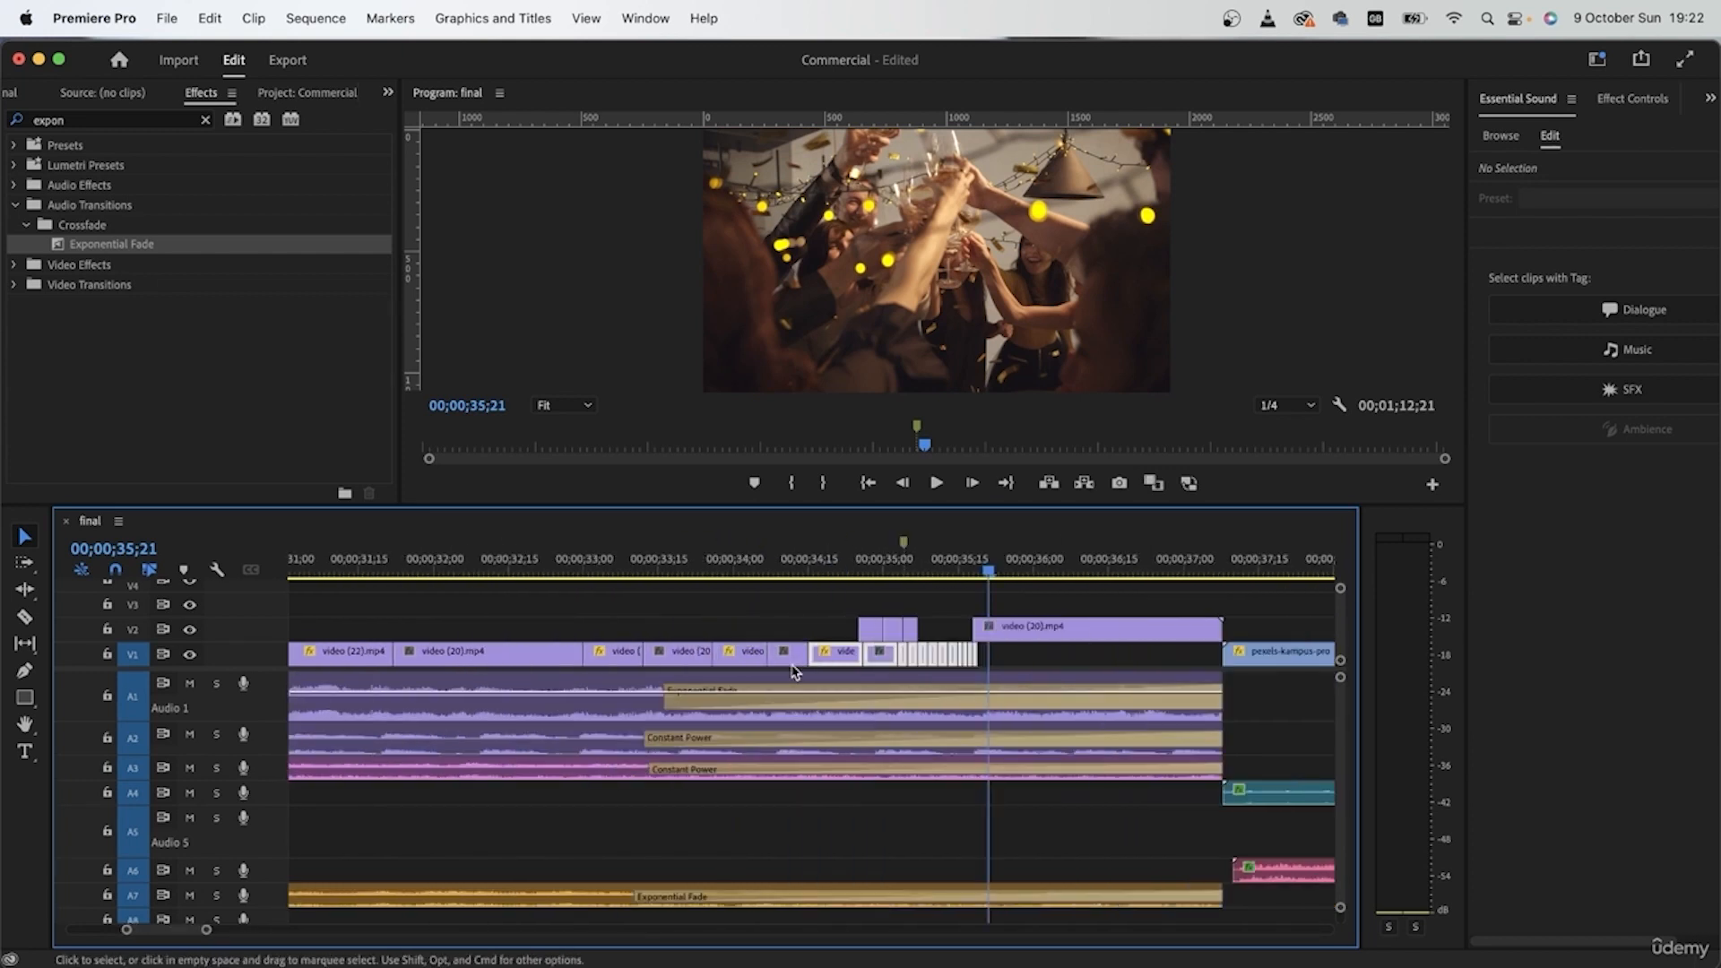
scroll(793, 672, "left", 6)
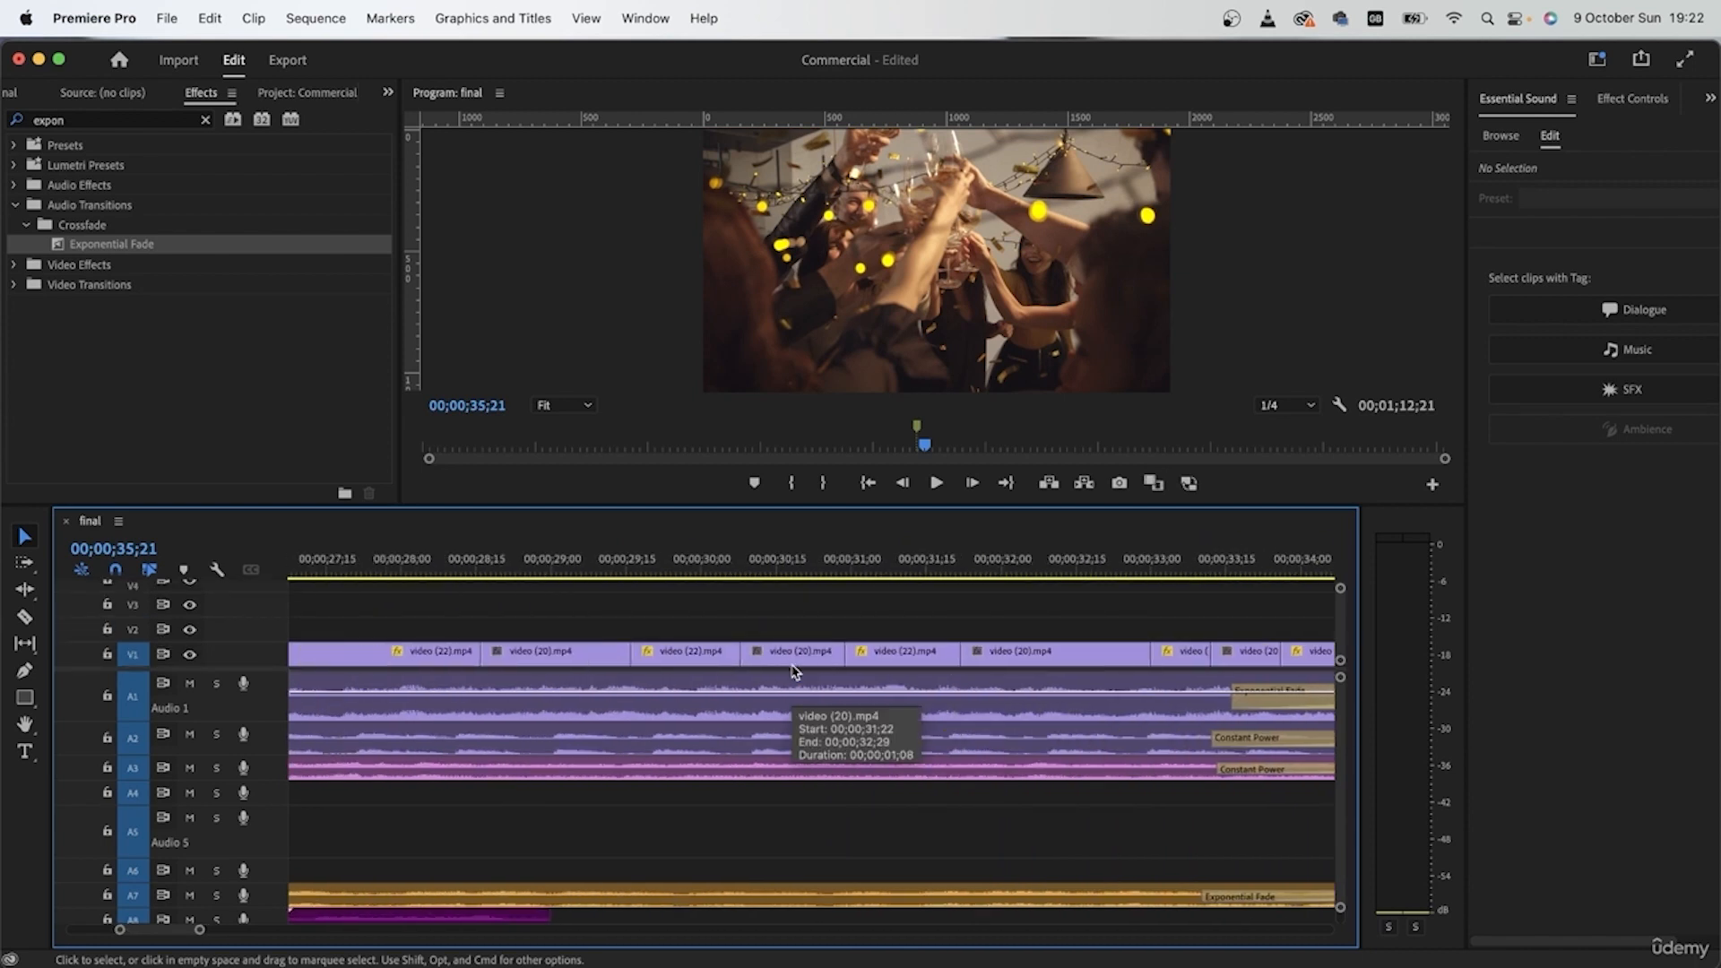
scroll(789, 674, "down", 4)
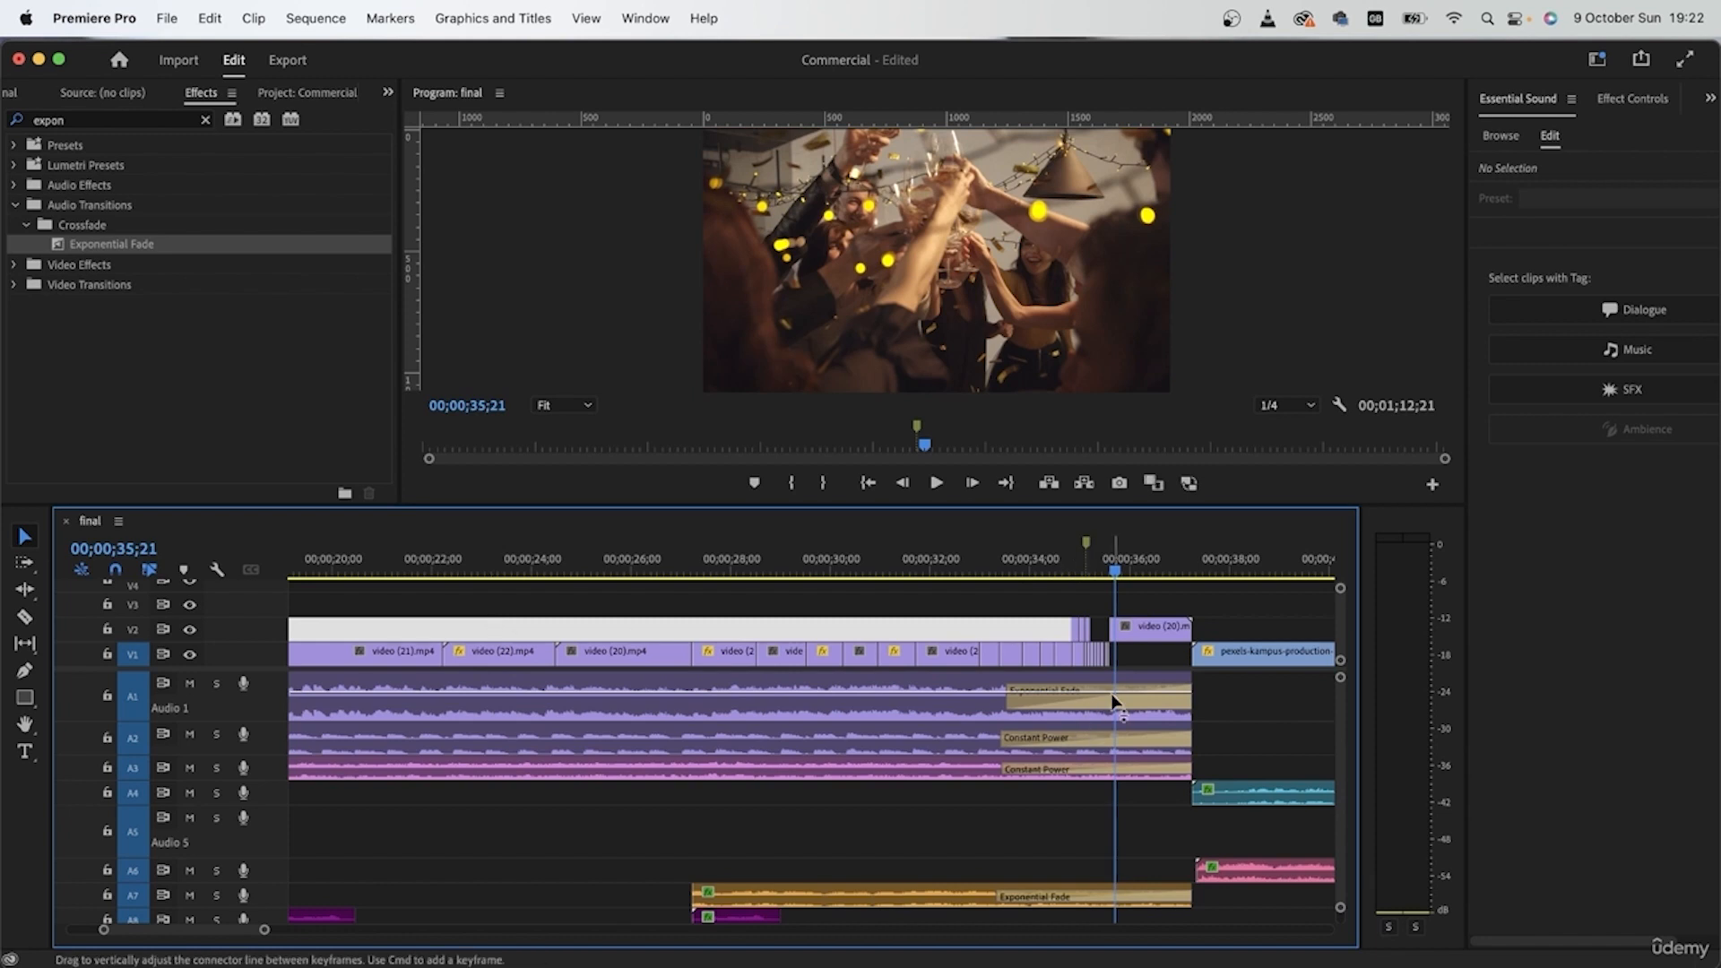
left_click_drag(1149, 661, 553, 656)
scroll(1112, 661, "up", 4)
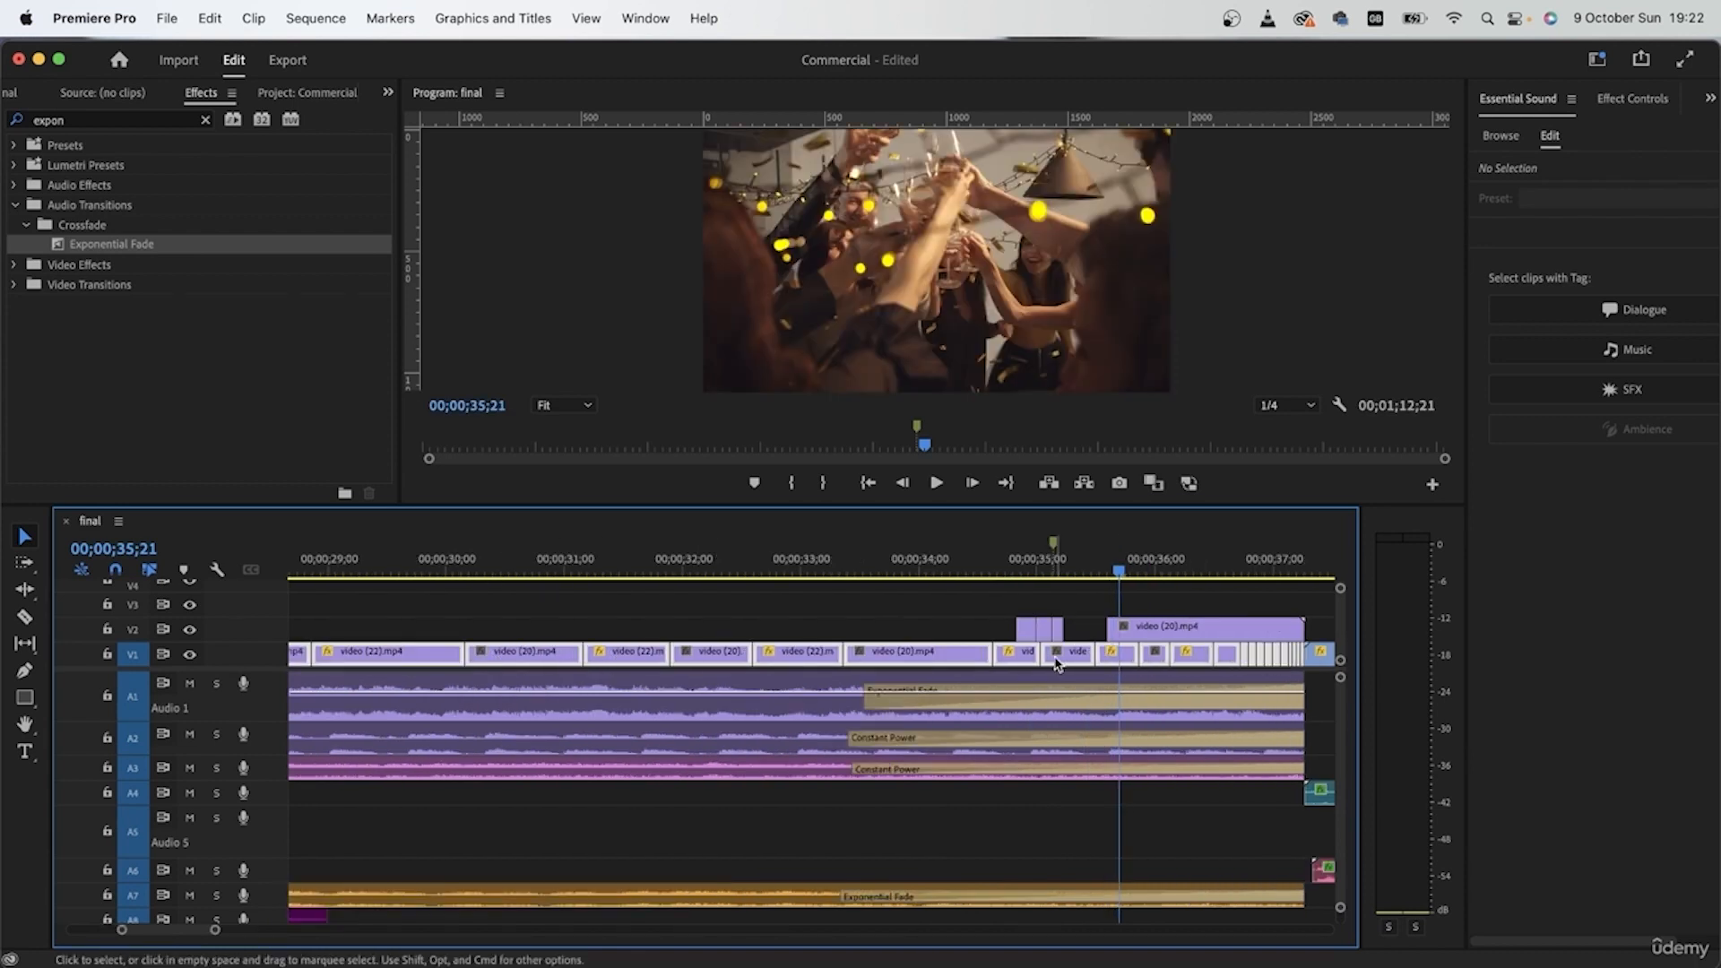
Step: Fill the V1 gap after video (21) by moving the first video (22) clip against it and extending its end to video (20)
scroll(1057, 664, "right", 2)
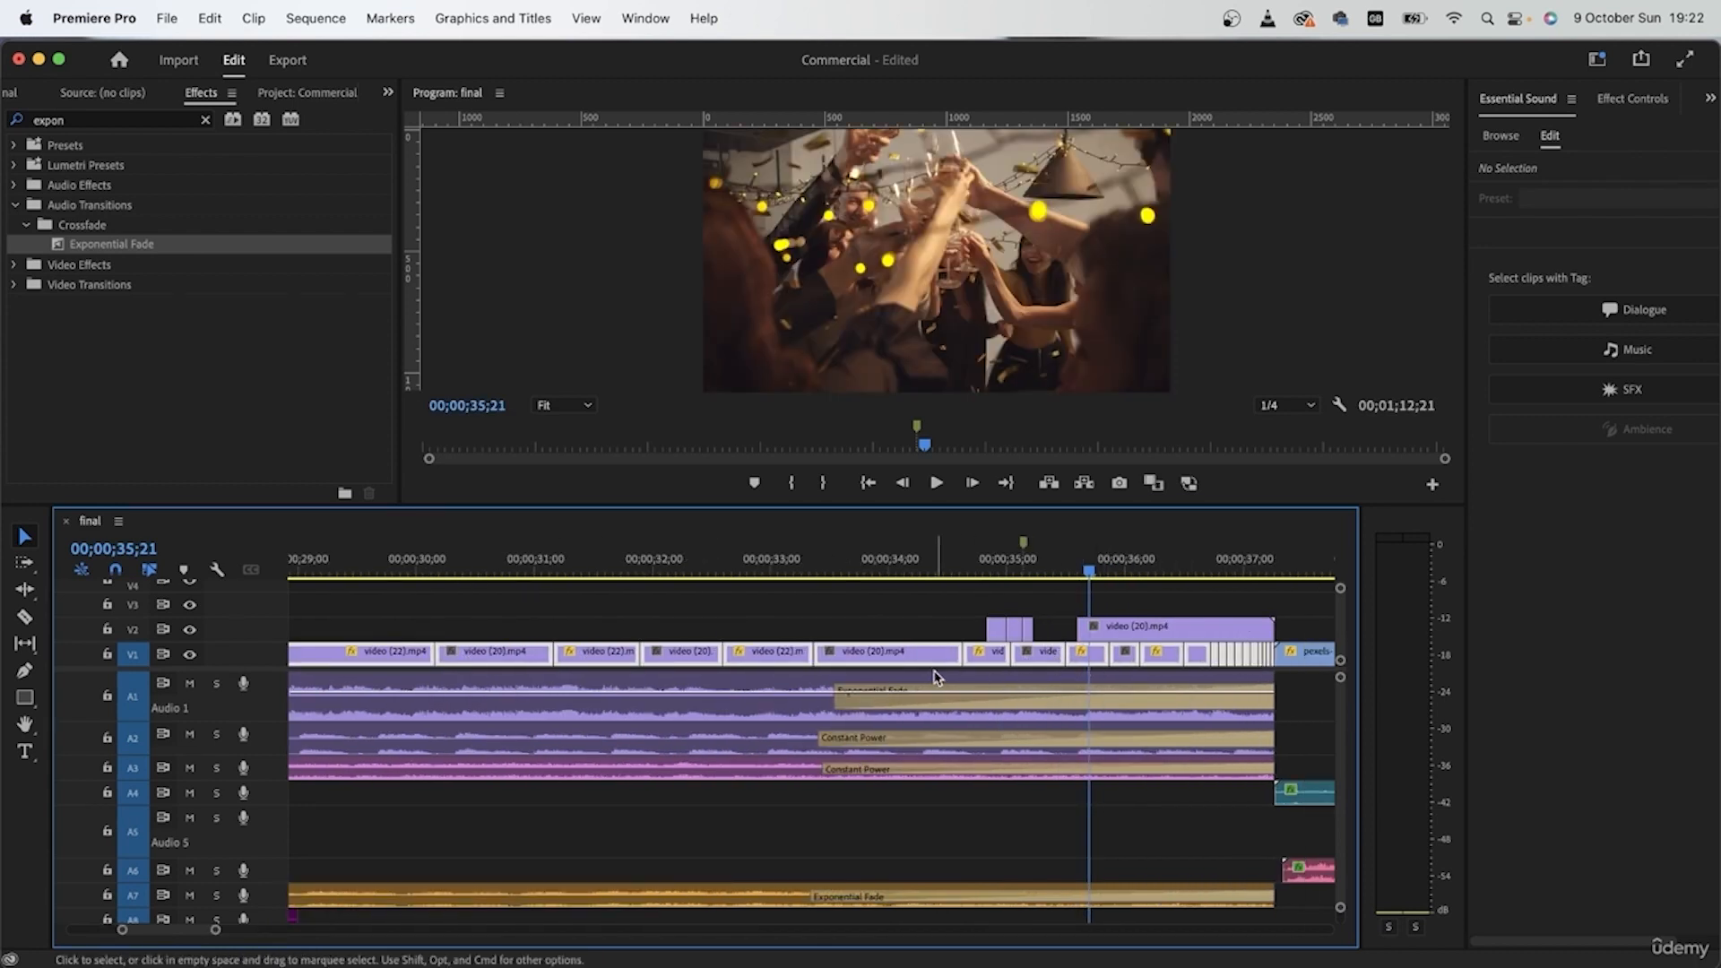
scroll(672, 615, "left", 10)
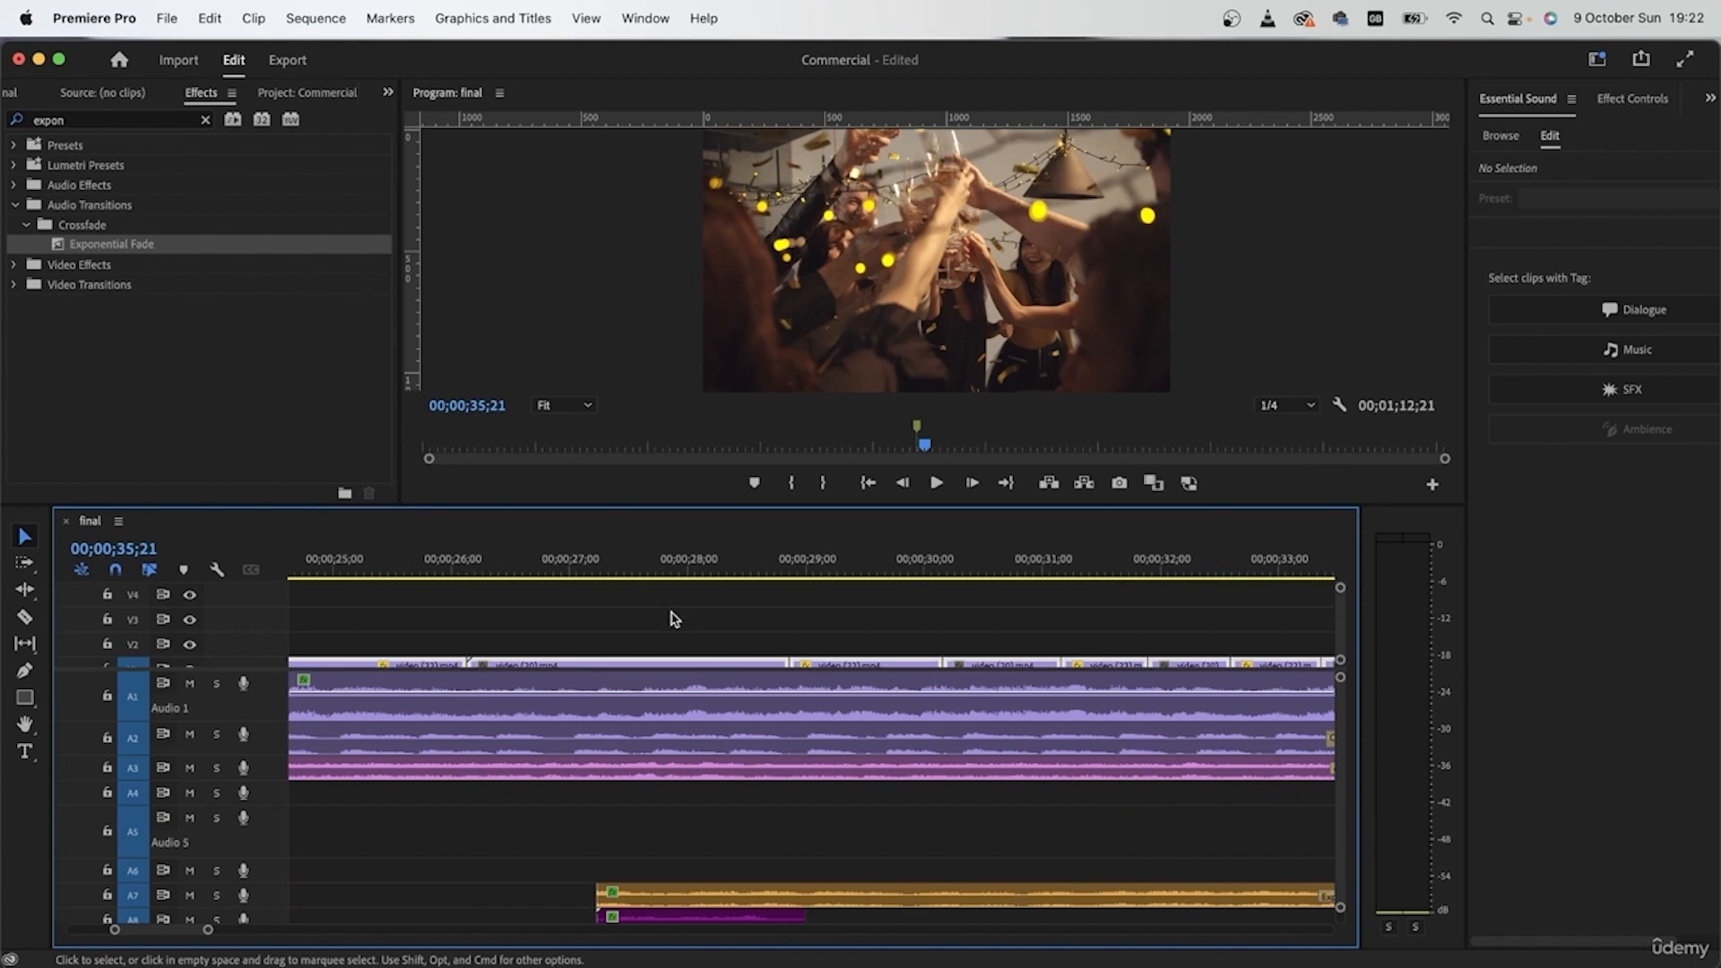
scroll(681, 621, "left", 8)
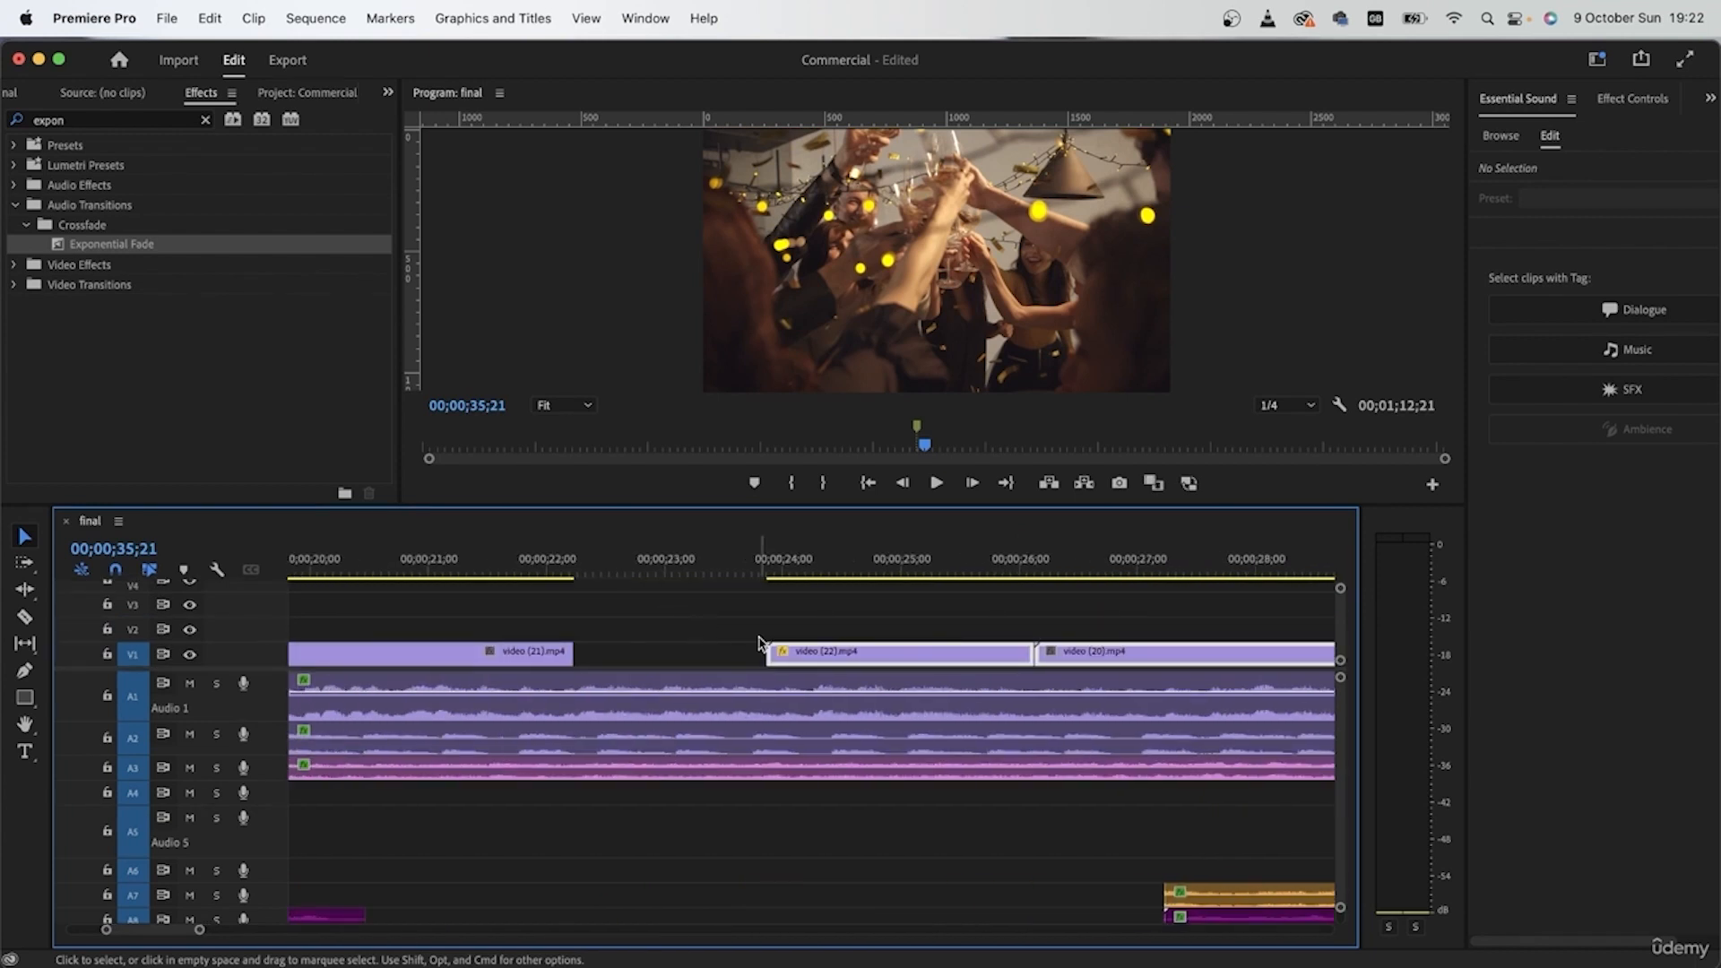
left_click_drag(836, 653, 643, 660)
left_click_drag(825, 657, 1030, 655)
Step: Delete the leftover video (20) clips from V2
left_click(527, 553)
scroll(1098, 653, "right", 10)
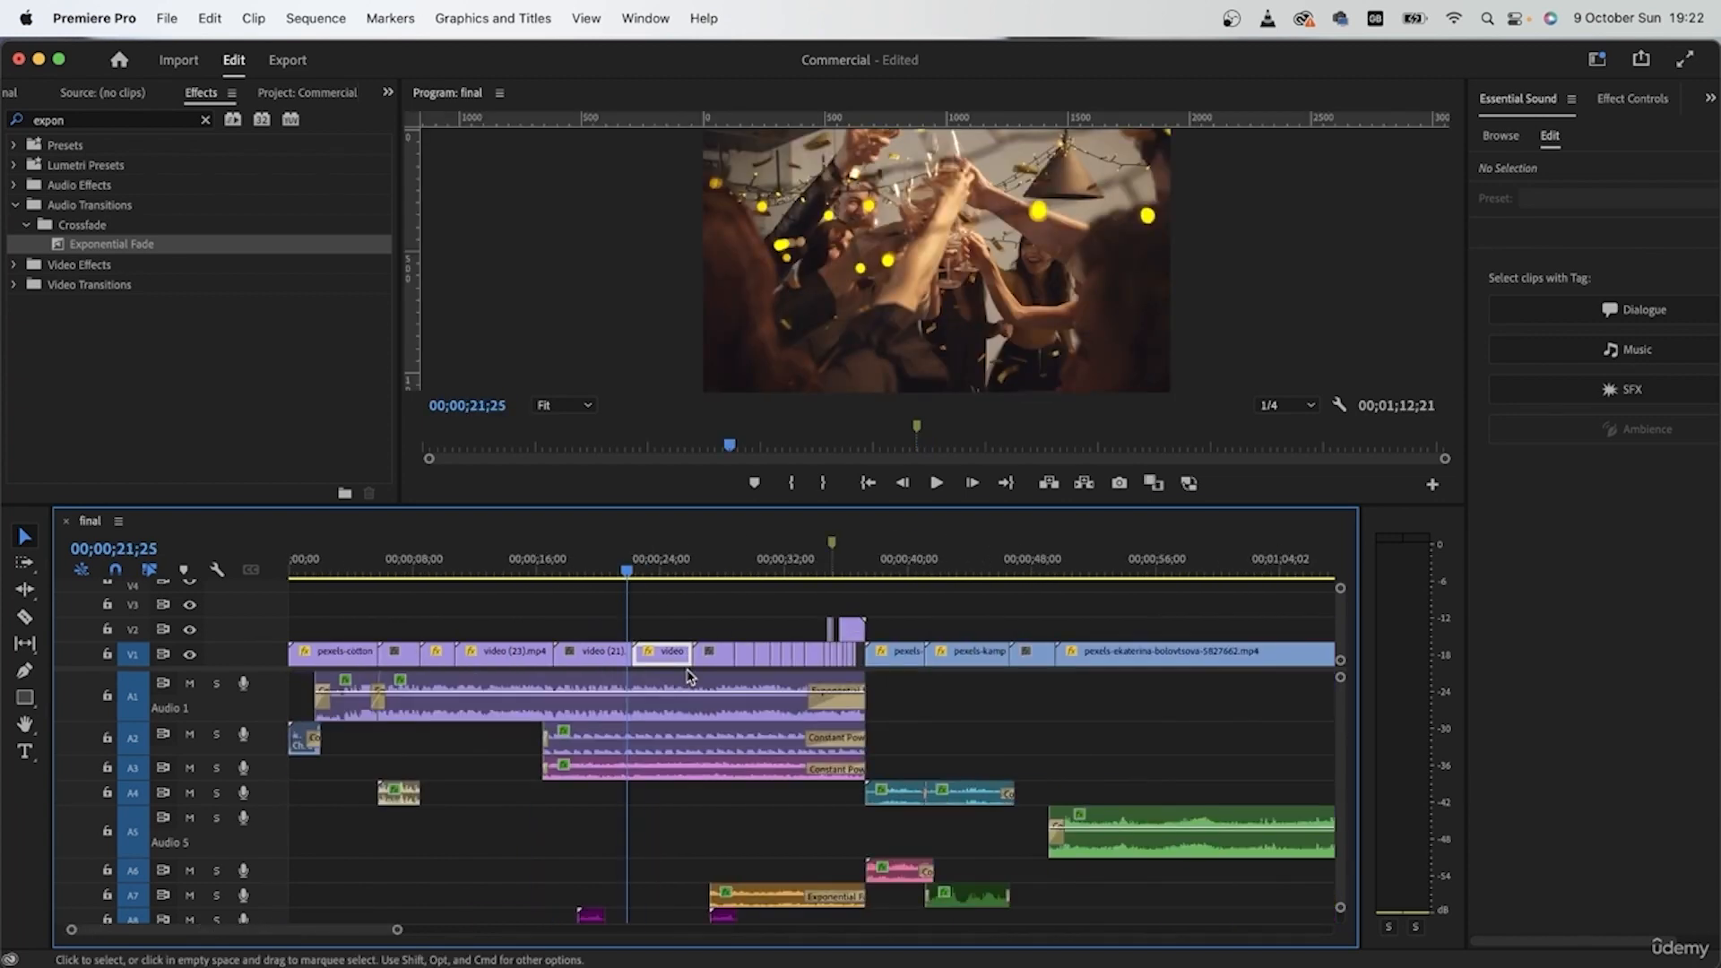
key("Delete")
scroll(924, 649, "down", 5)
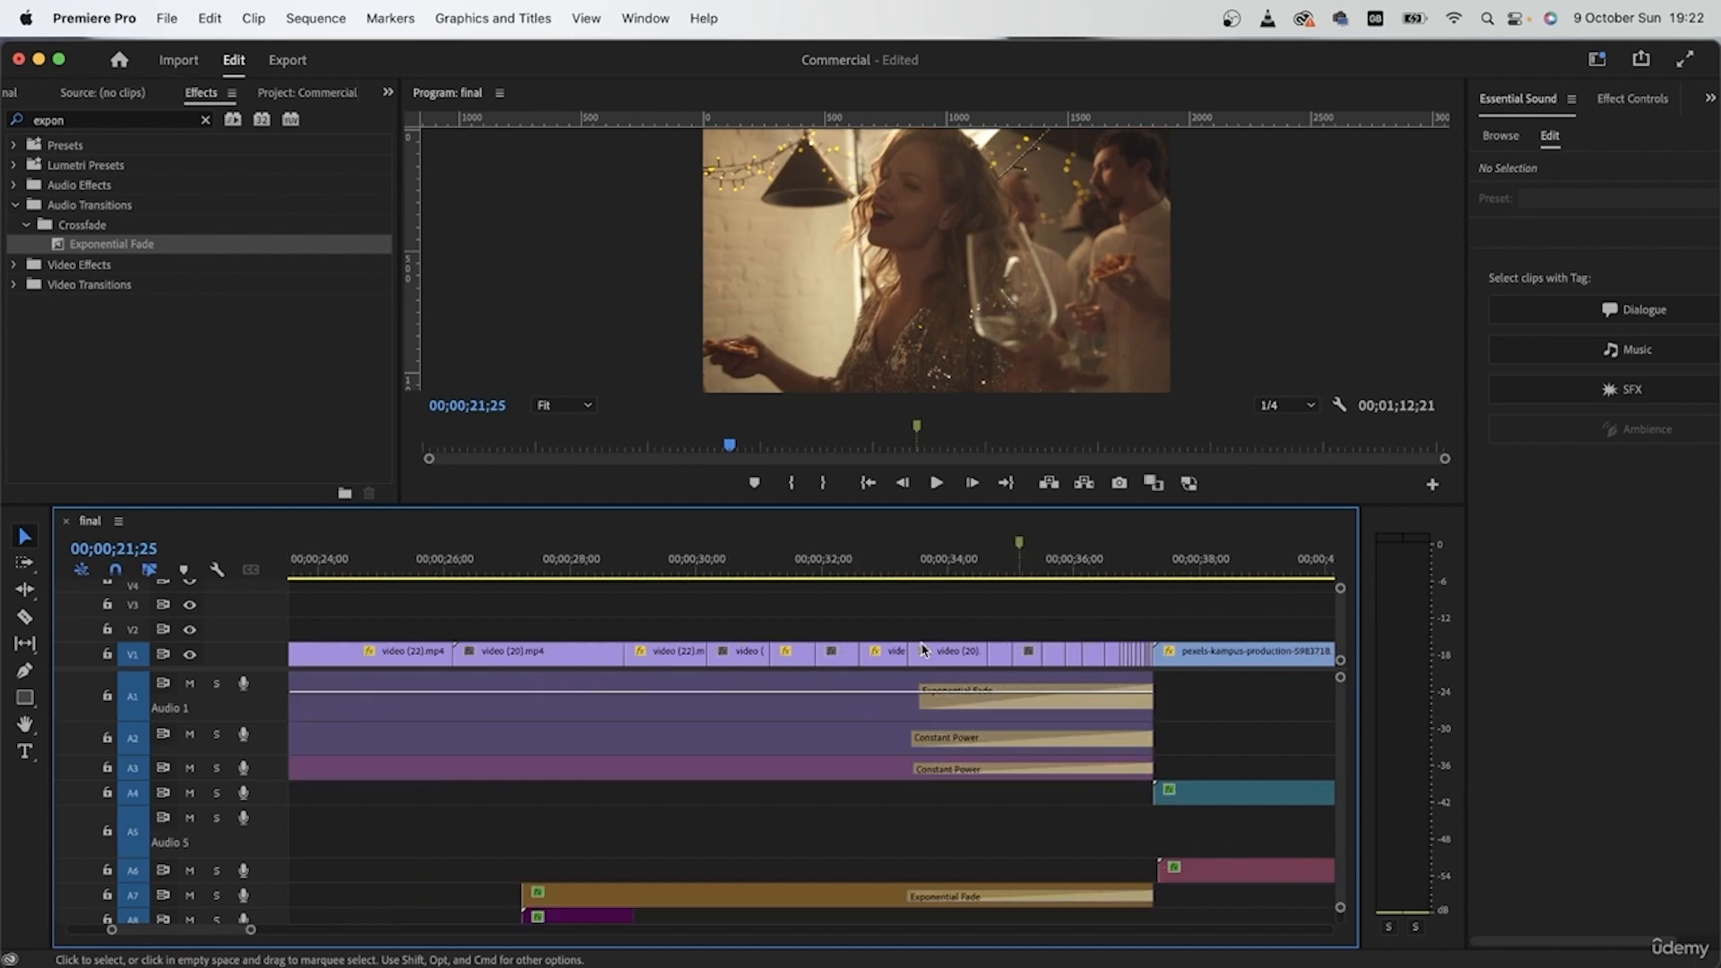
Step: Play the sequence from about 00;00;17;04 to the bedroom shot and review the accelerating party cuts
left_click(701, 556)
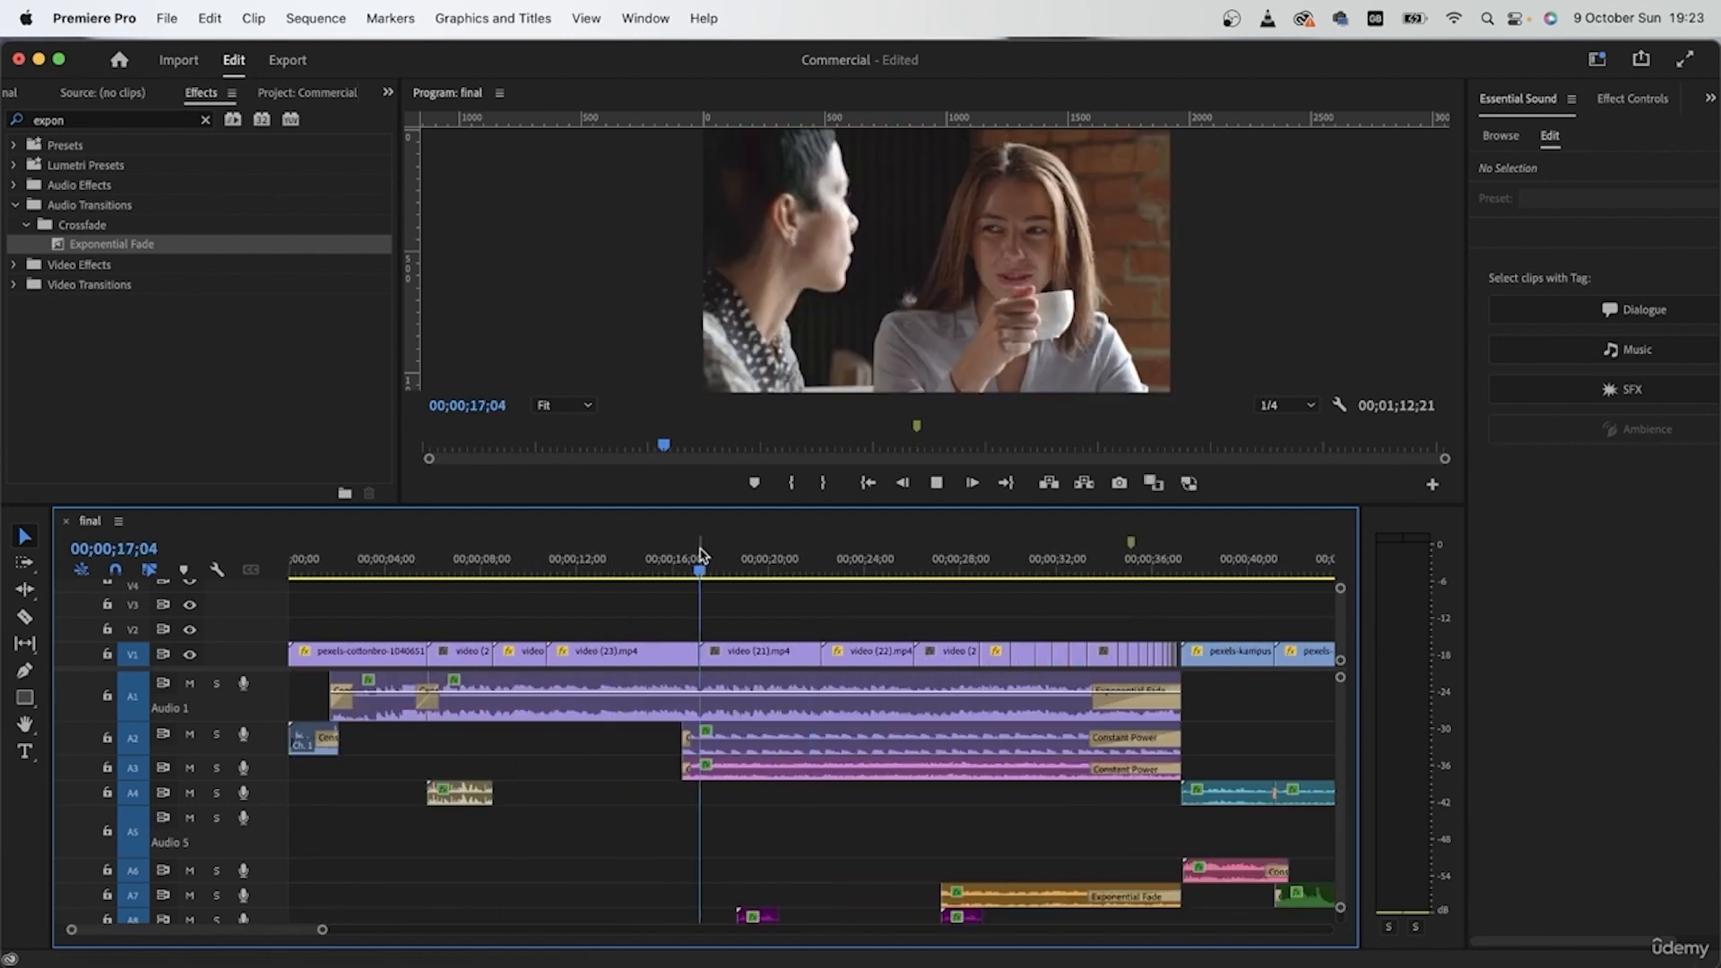
key("space")
scroll(710, 645, "right", 1)
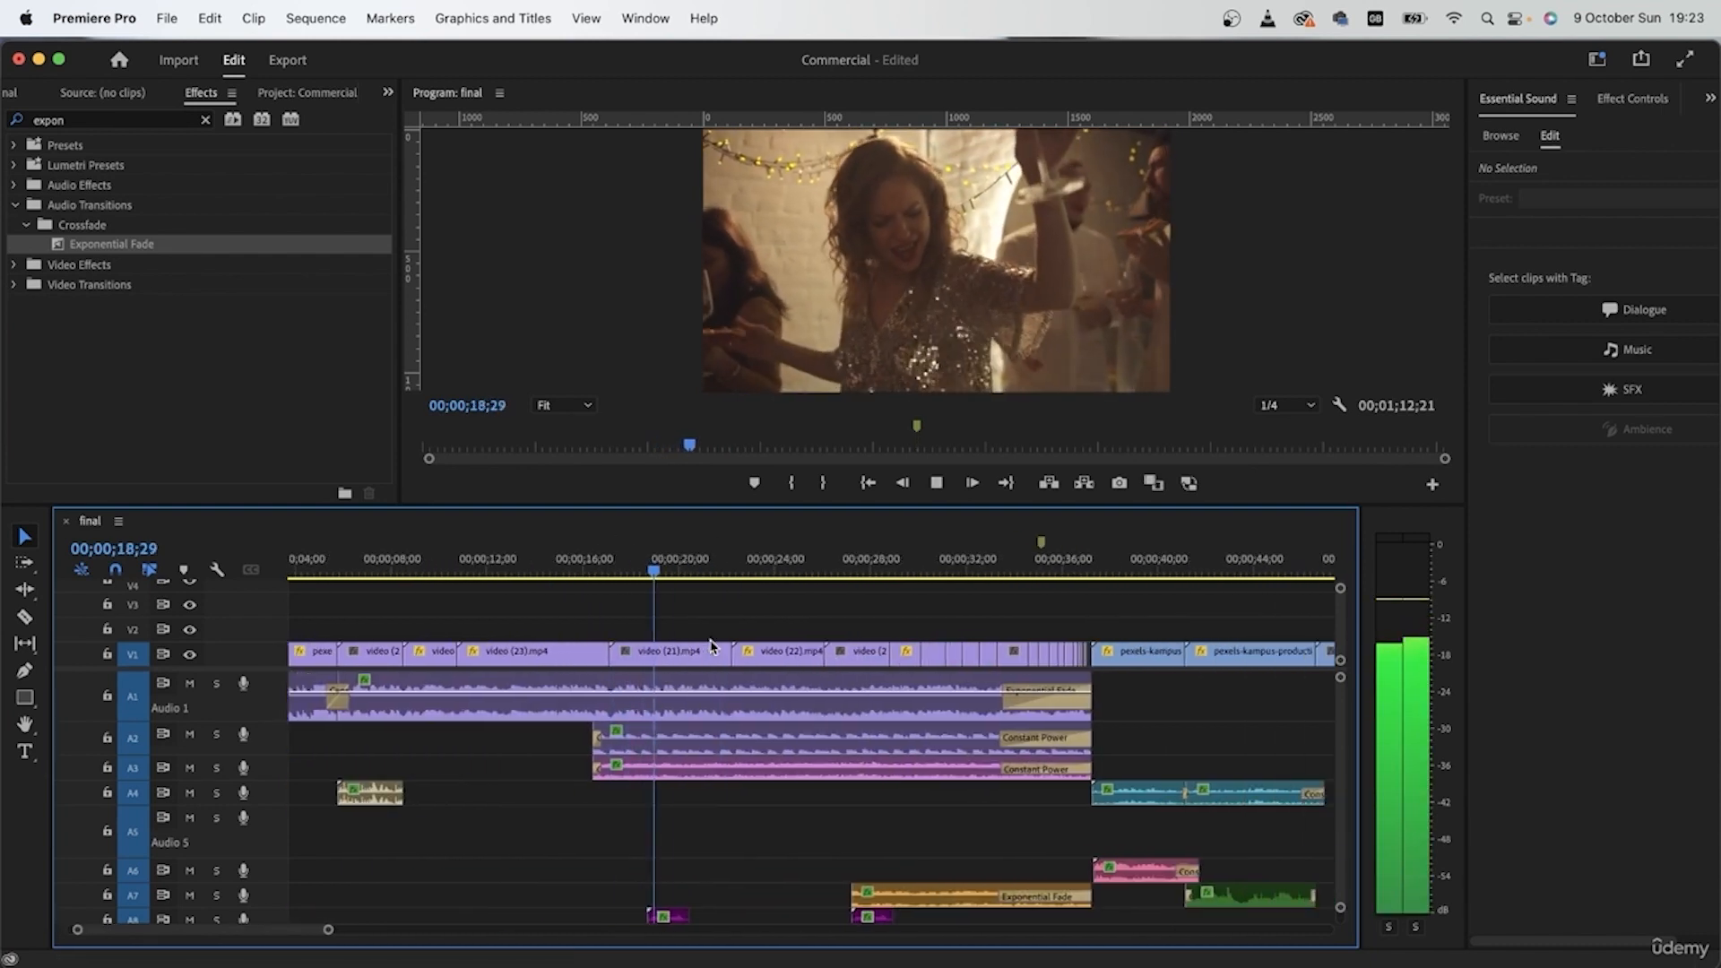
scroll(762, 668, "right", 1)
scroll(801, 688, "up", 3)
scroll(800, 688, "down", 2)
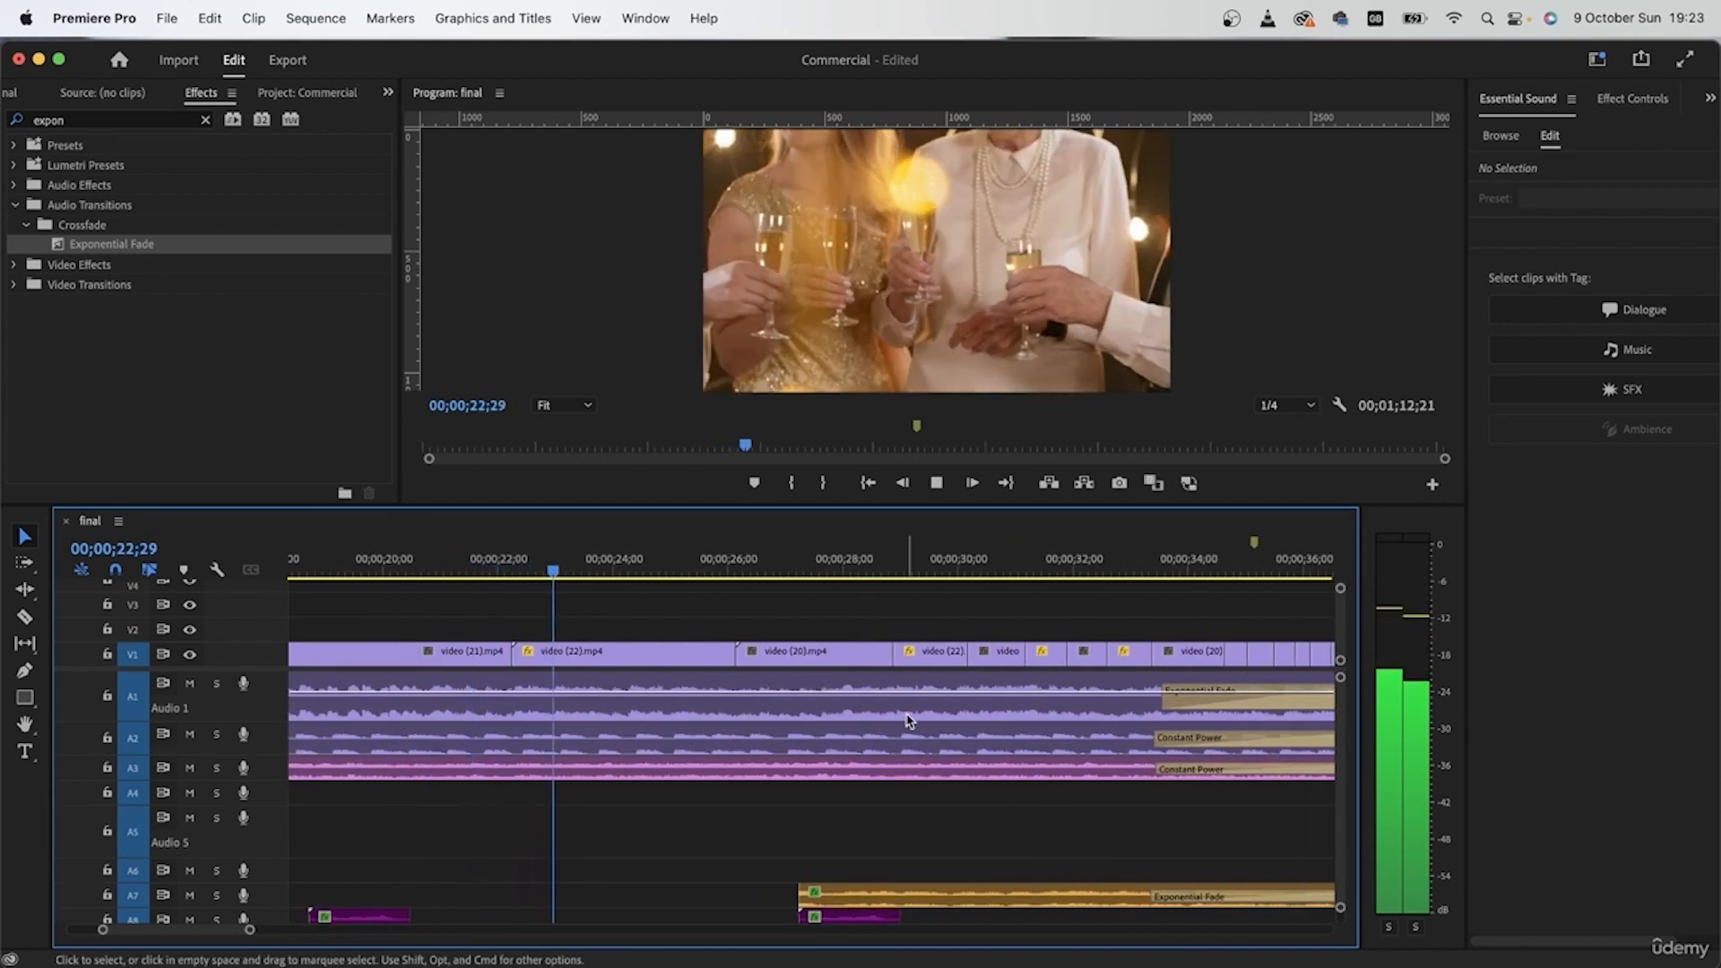
scroll(908, 720, "right", 5)
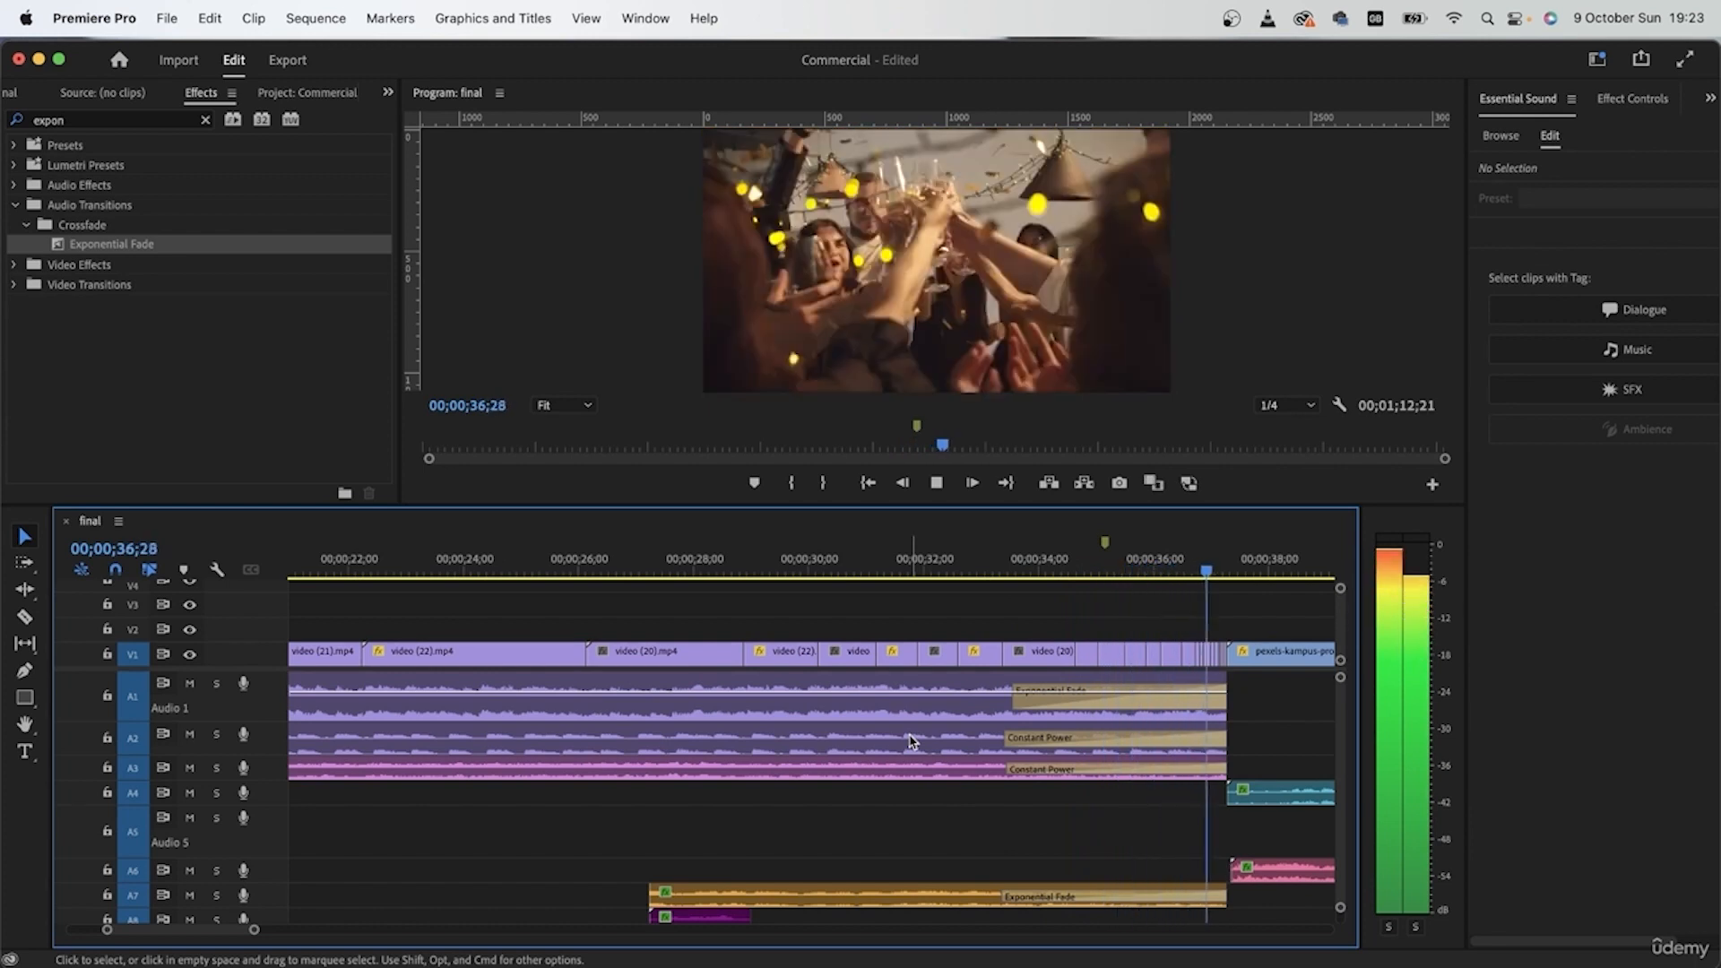
key("space")
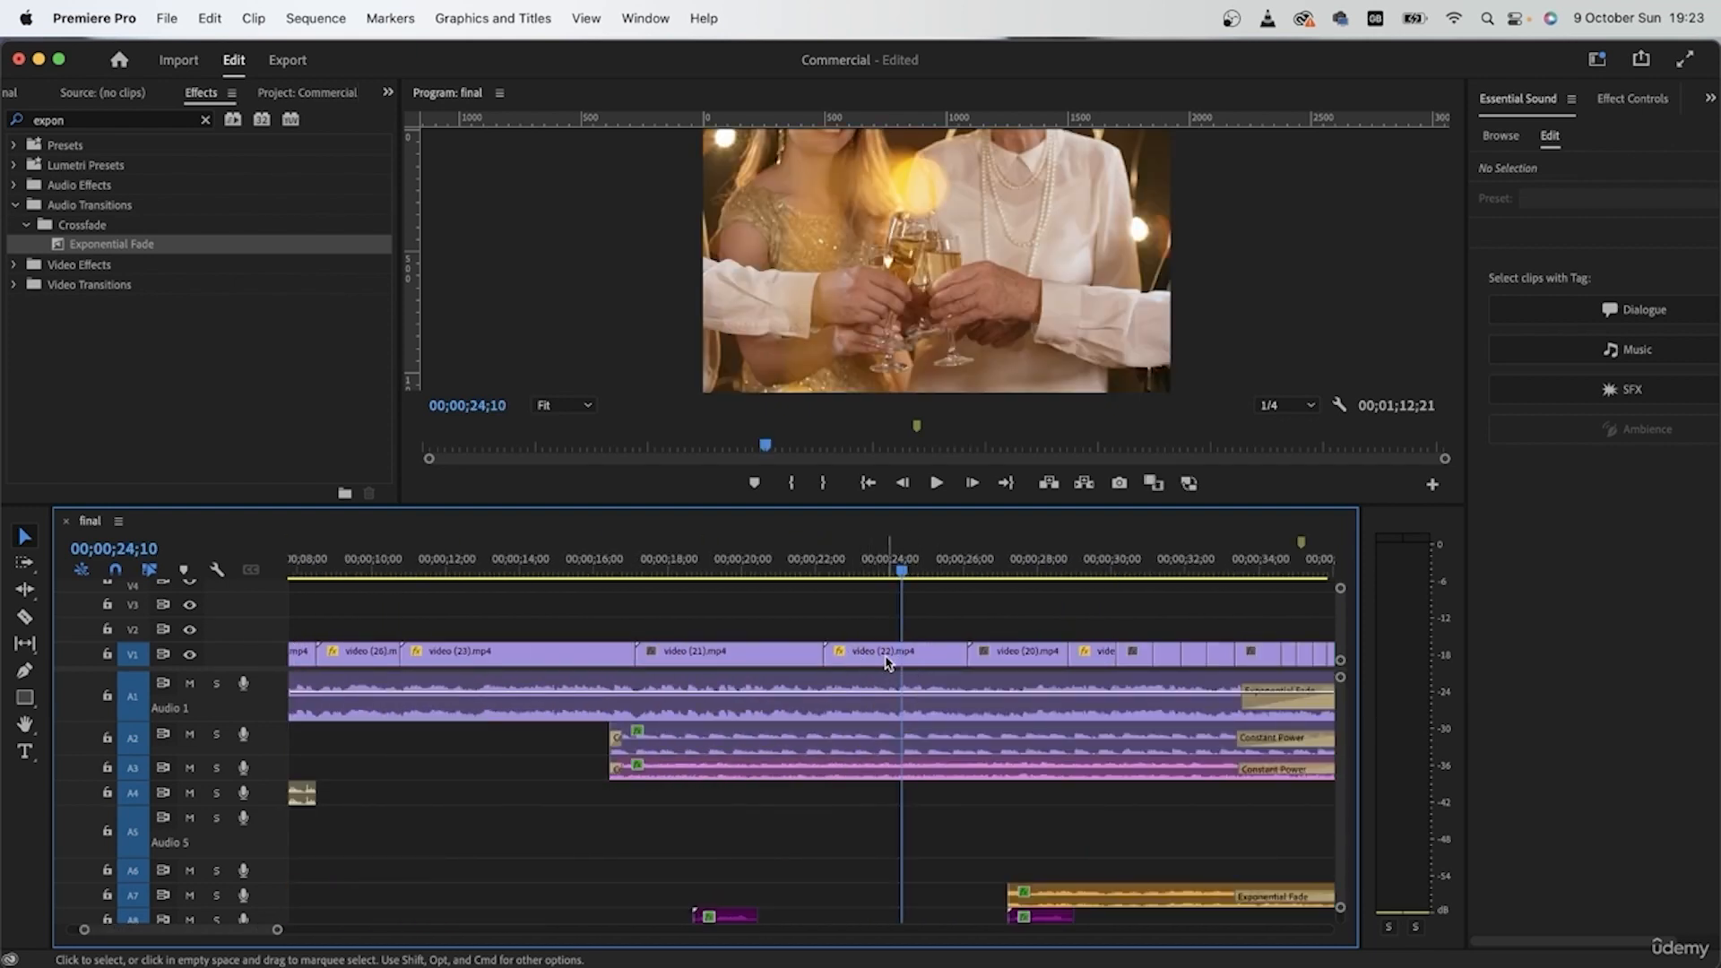
Step: Reverse the speed of the first video (22) clip on V1, around 00;00;24;10
left_click(419, 657)
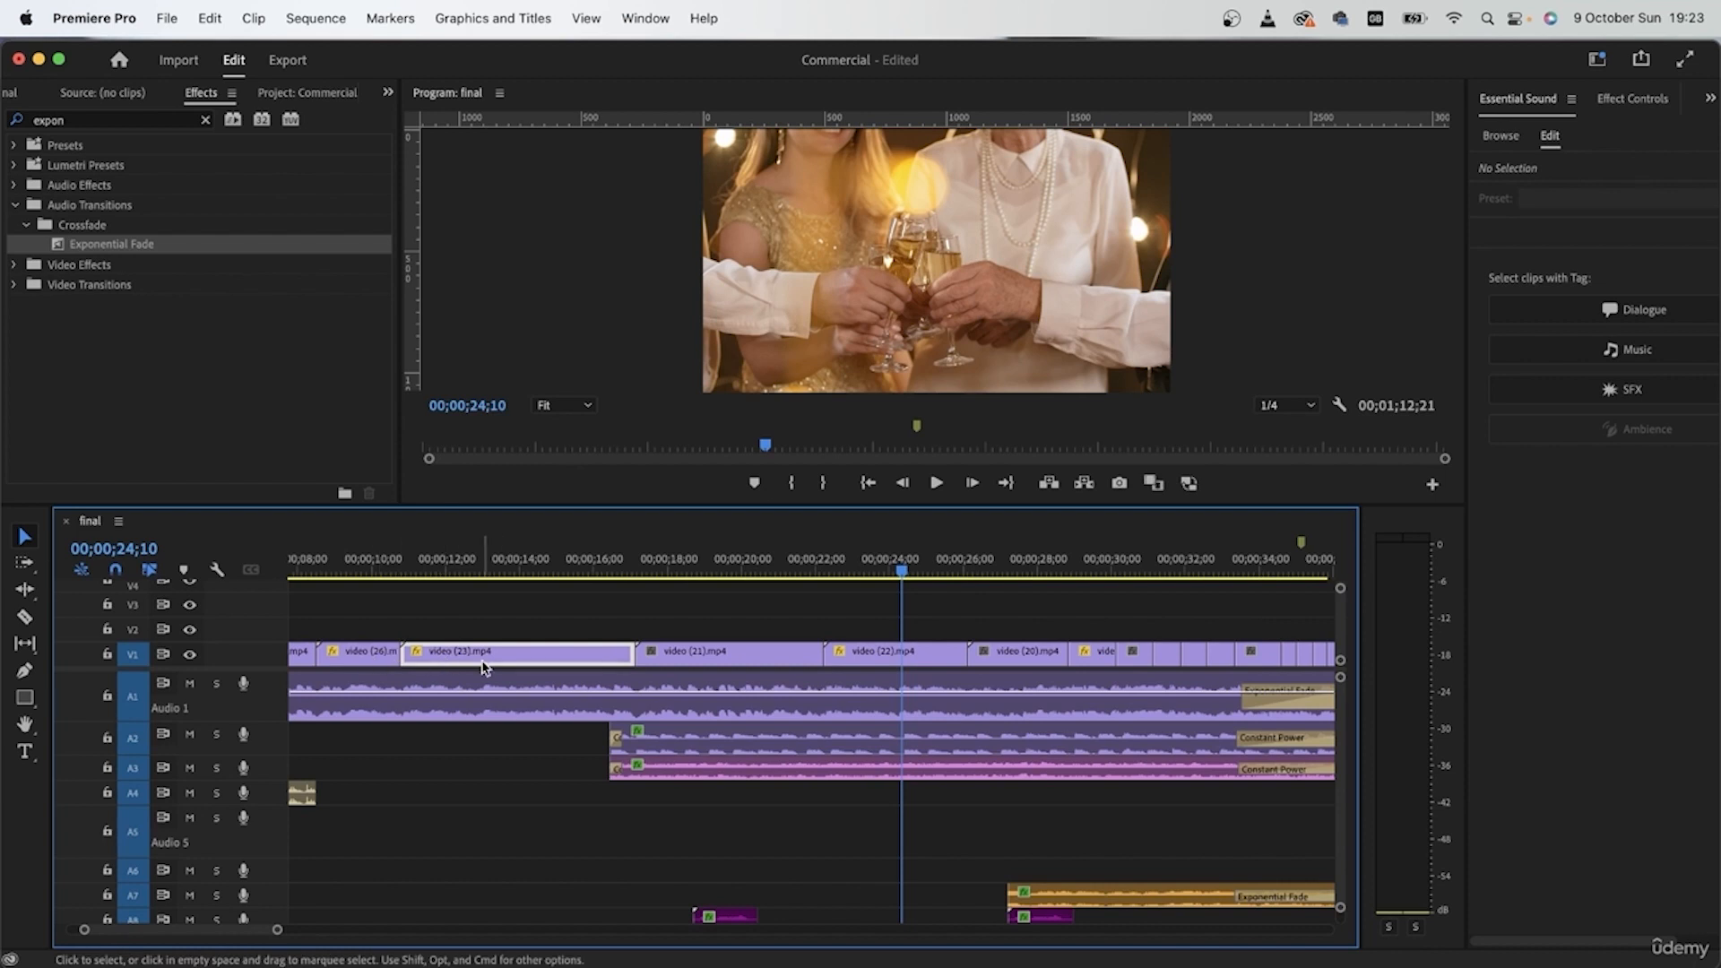
right_click(928, 653)
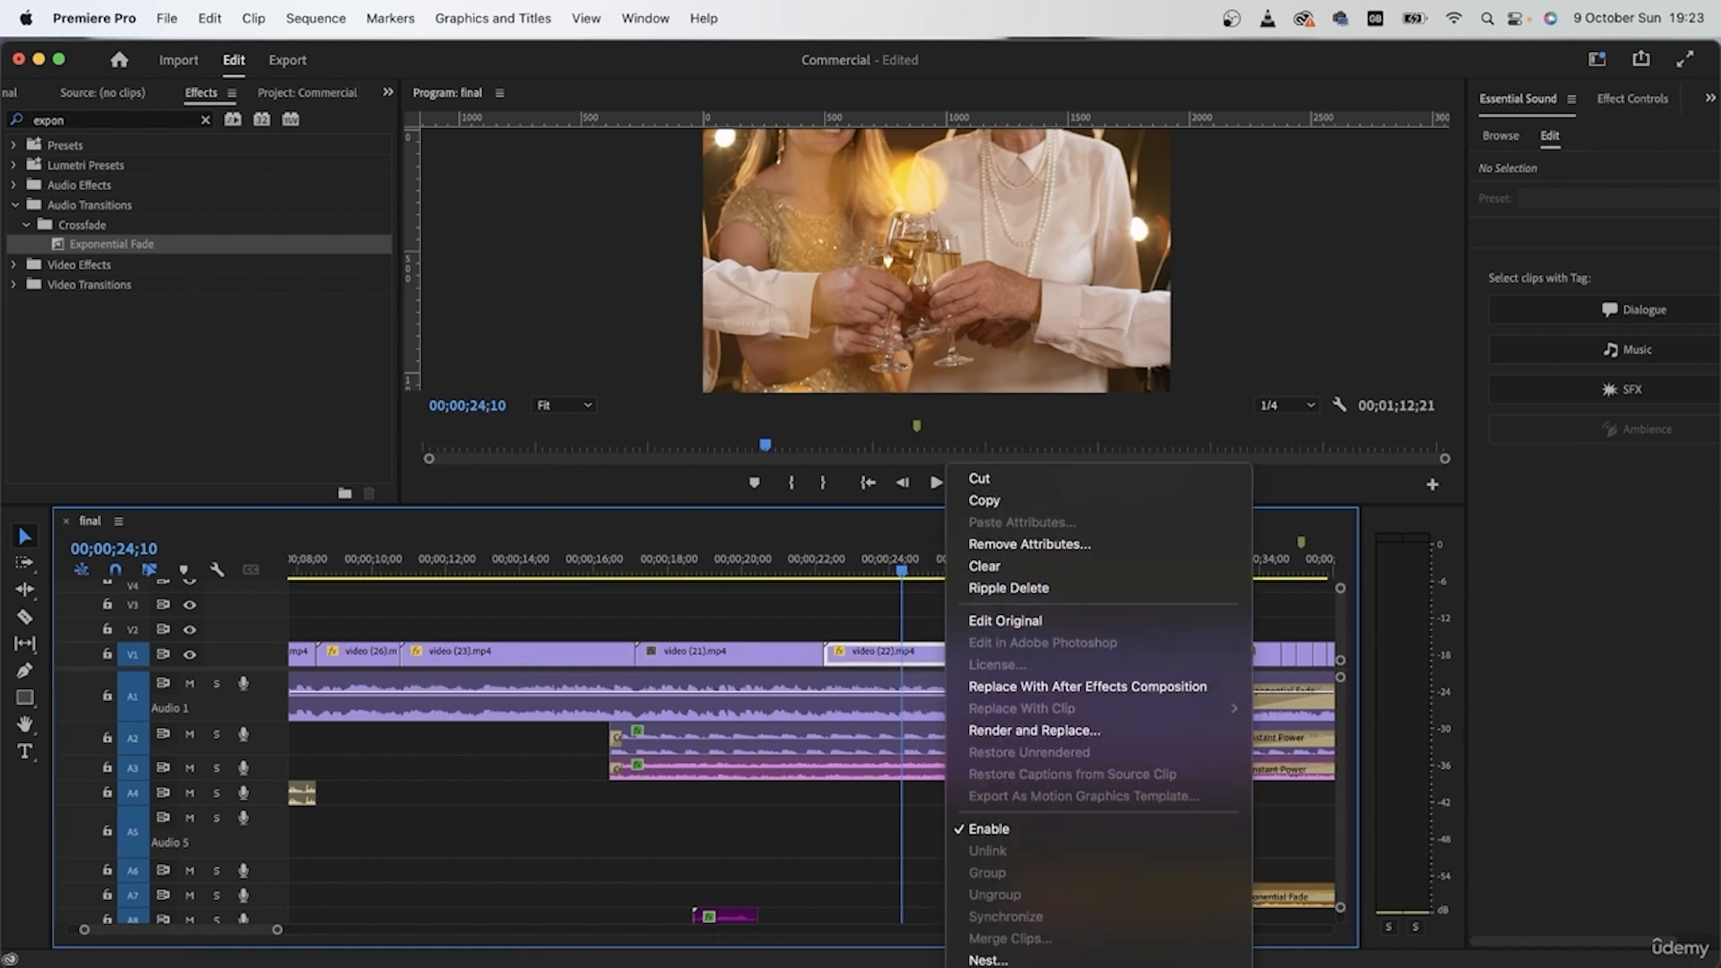
left_click(1022, 850)
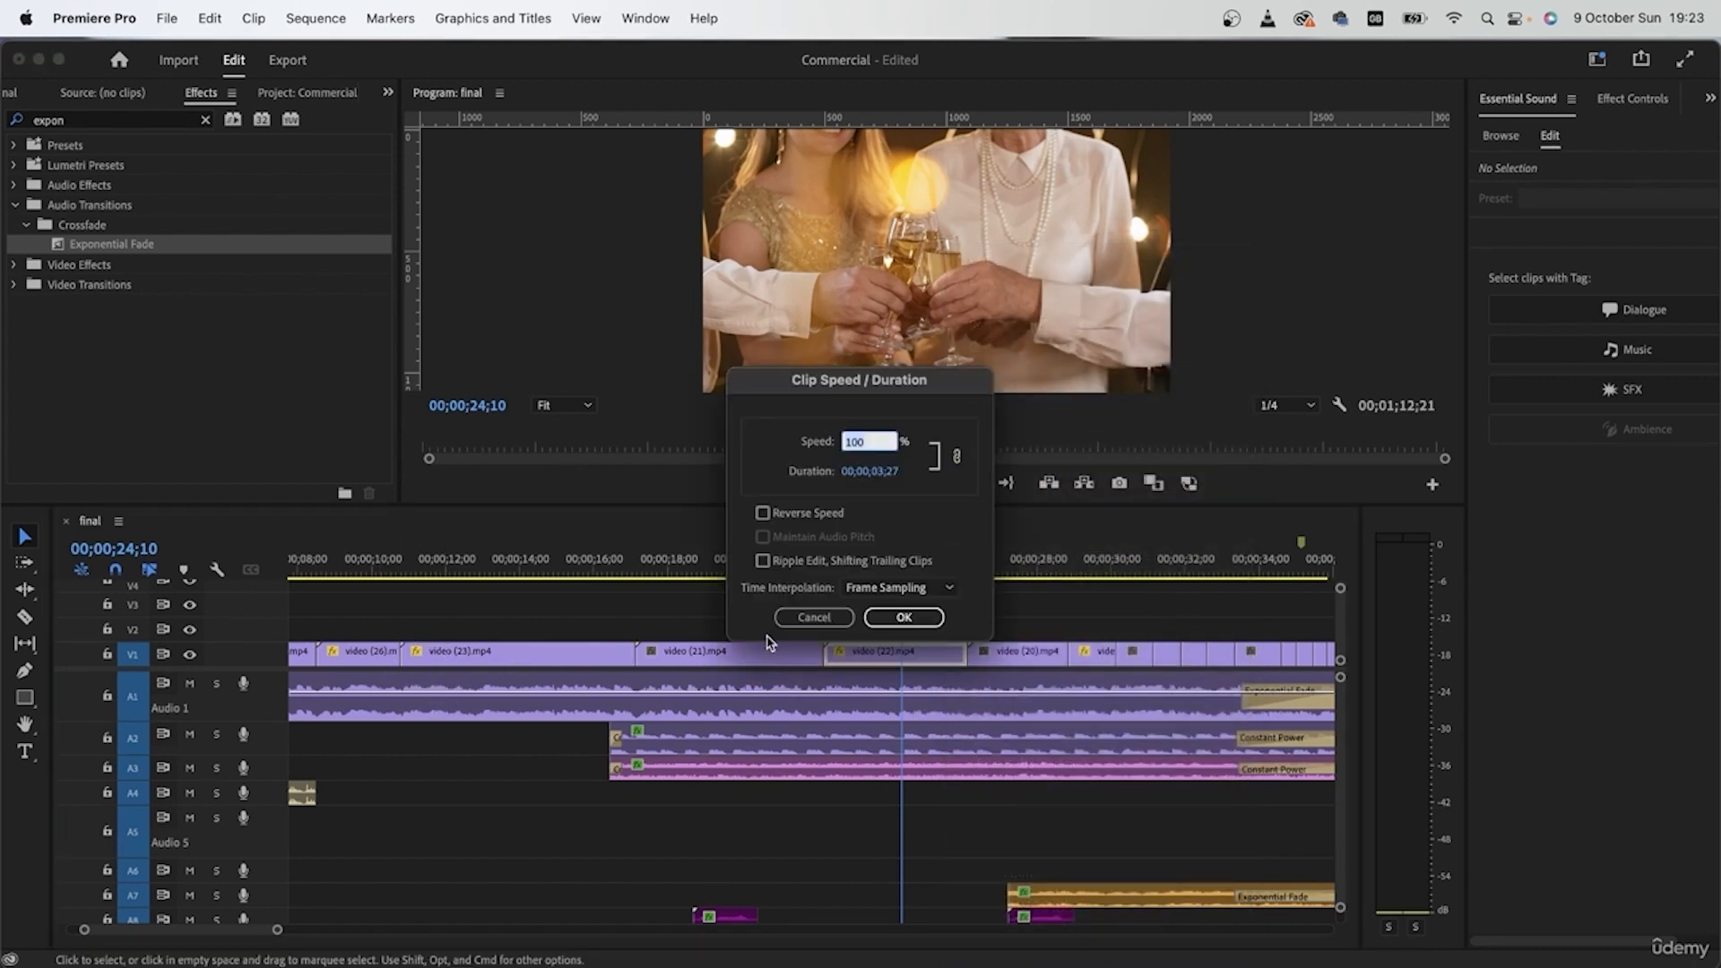
left_click(763, 513)
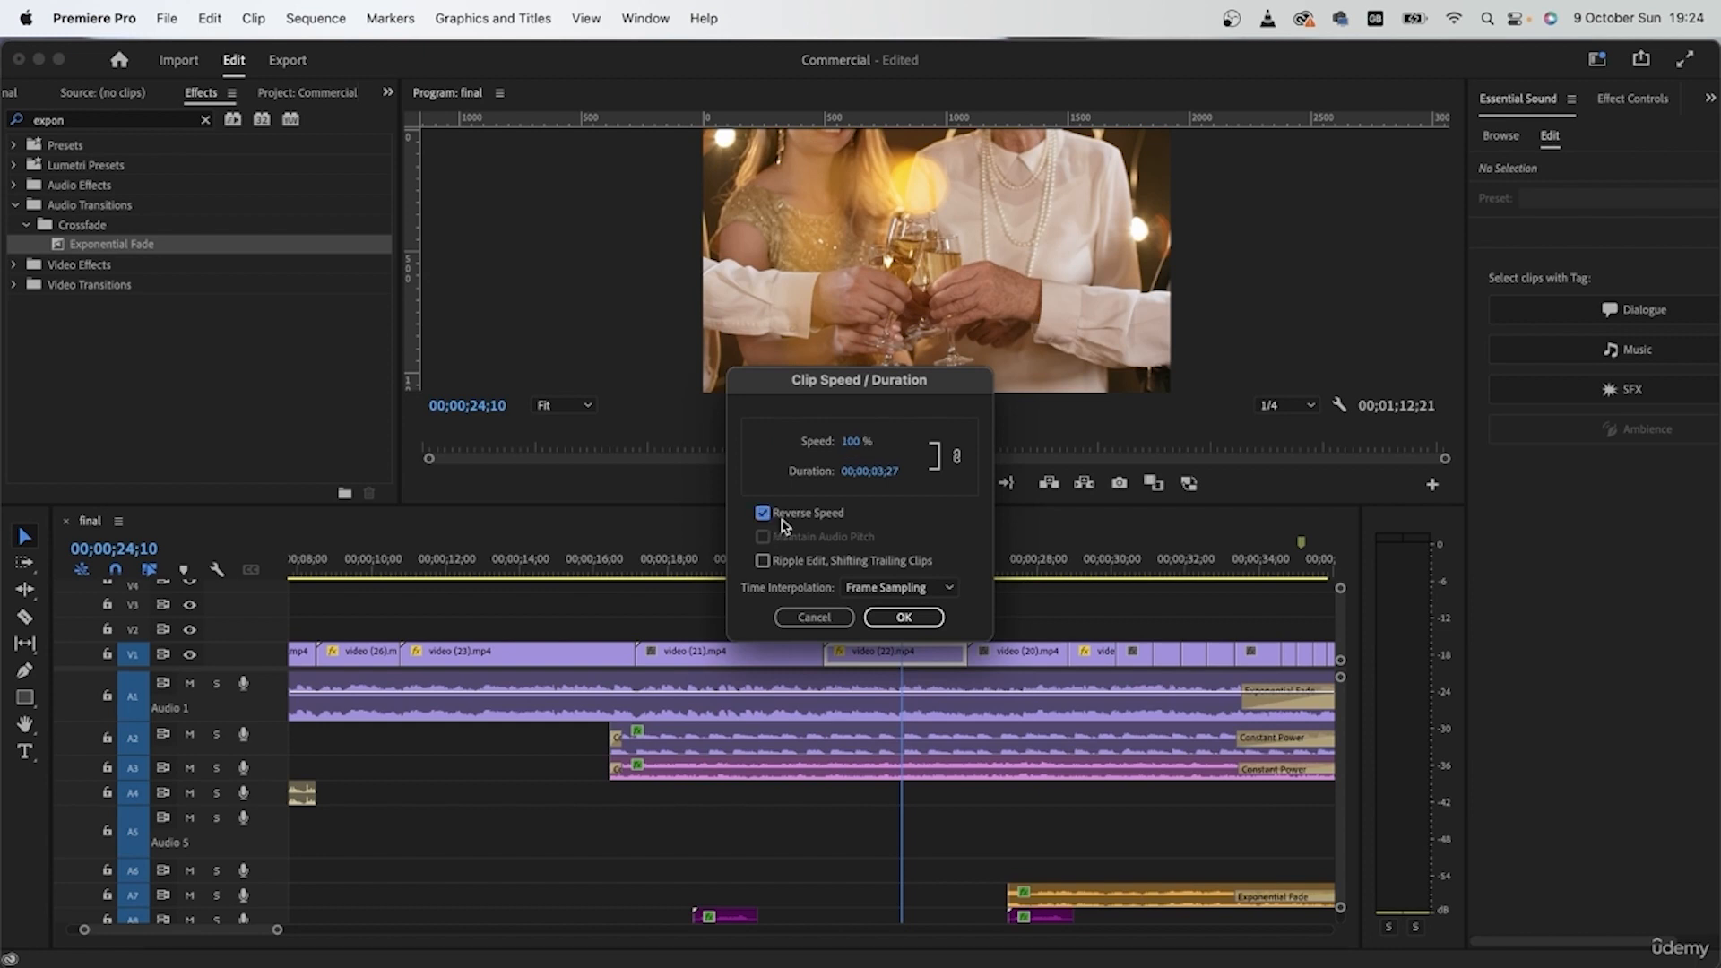
left_click(906, 617)
Step: Reverse the speed of the short video (20) clip on V1 at 00;00;30;16
left_click(1130, 558)
left_click(1135, 653)
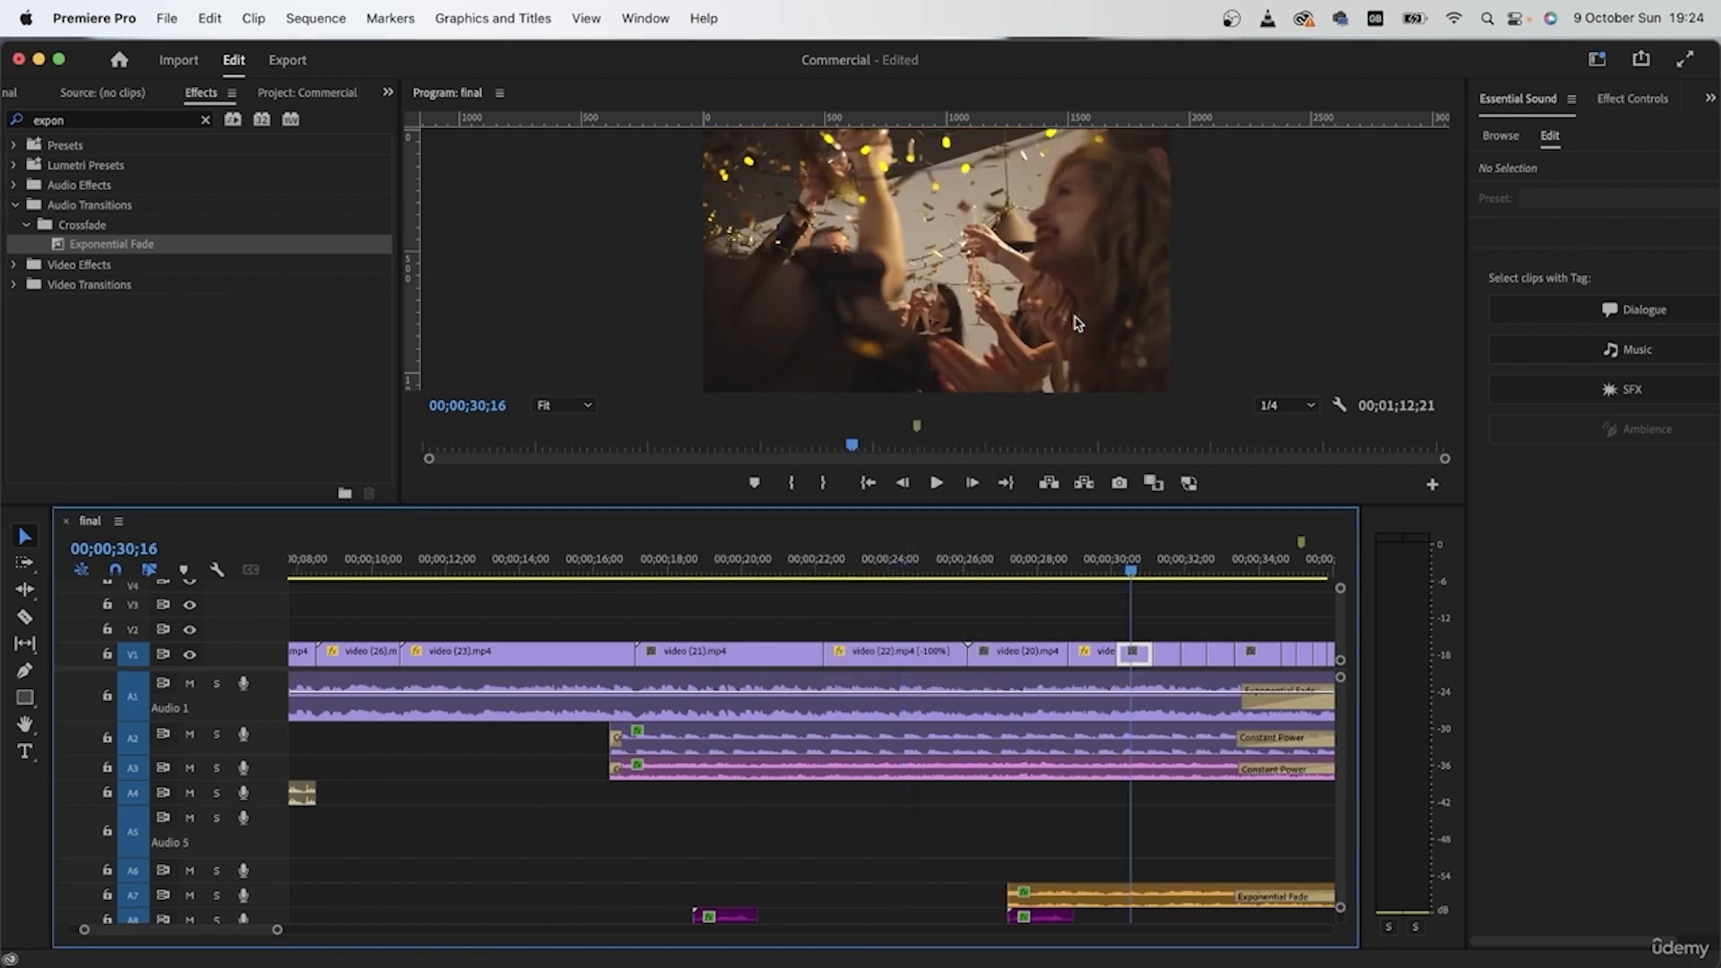
left_click(1132, 653)
left_click(1059, 846)
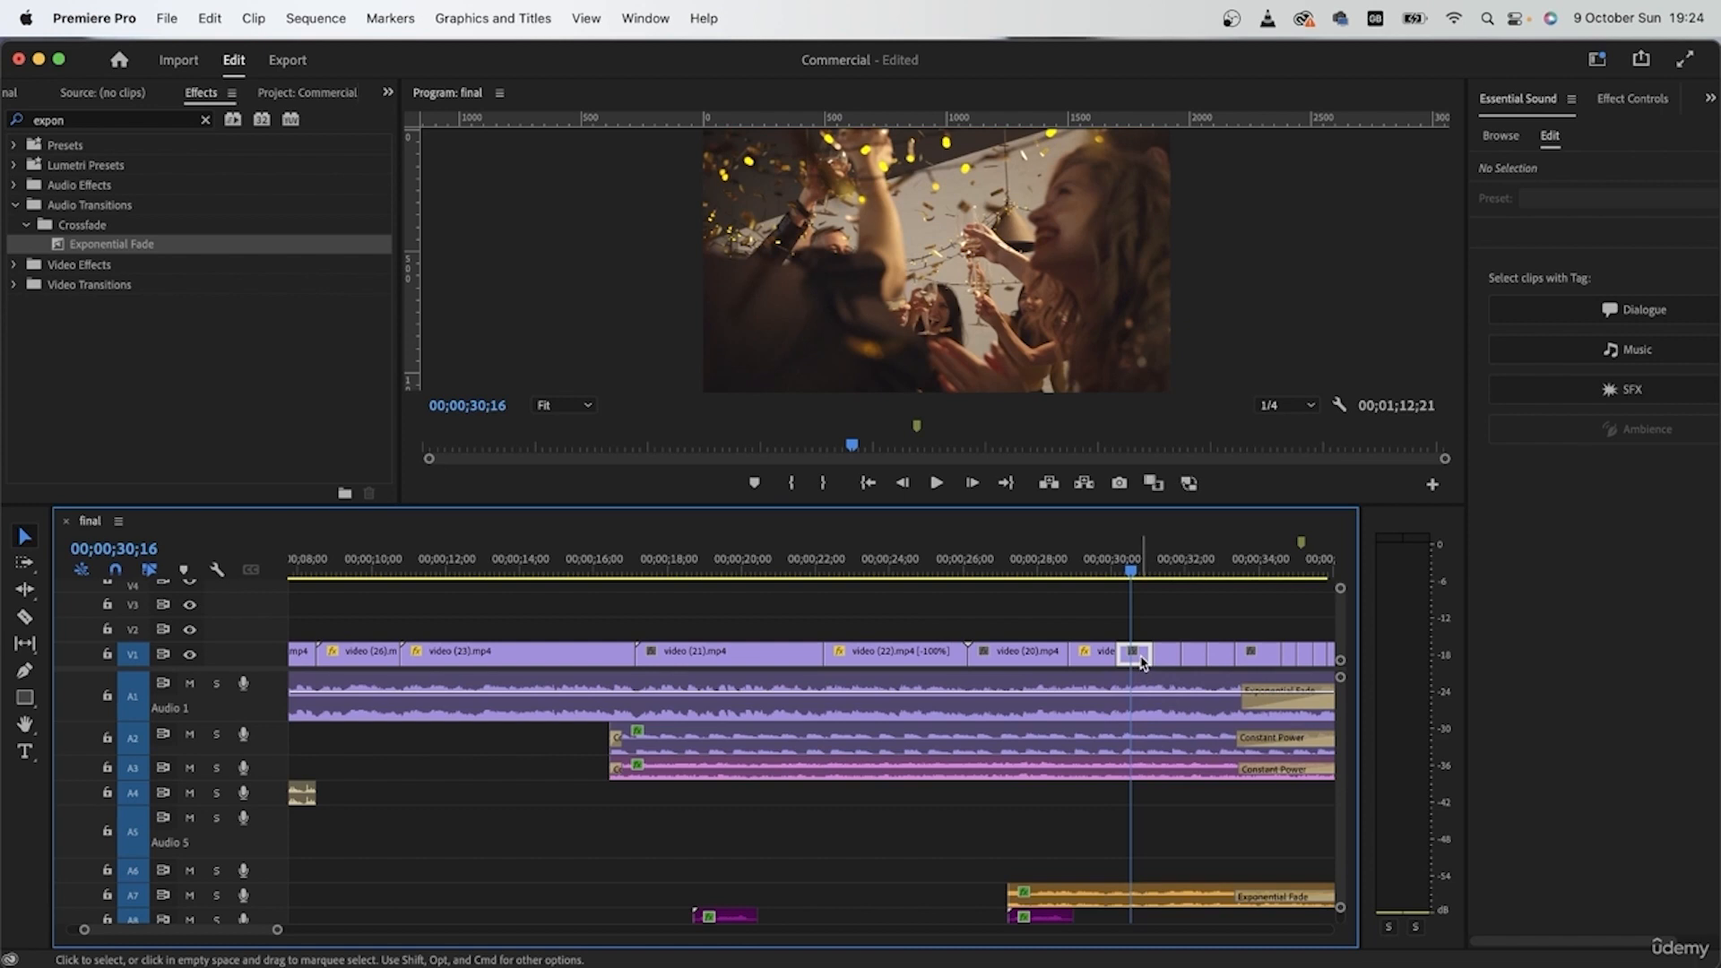
right_click(1150, 656)
left_click(1145, 659)
right_click(1144, 657)
left_click(1140, 660)
right_click(1143, 661)
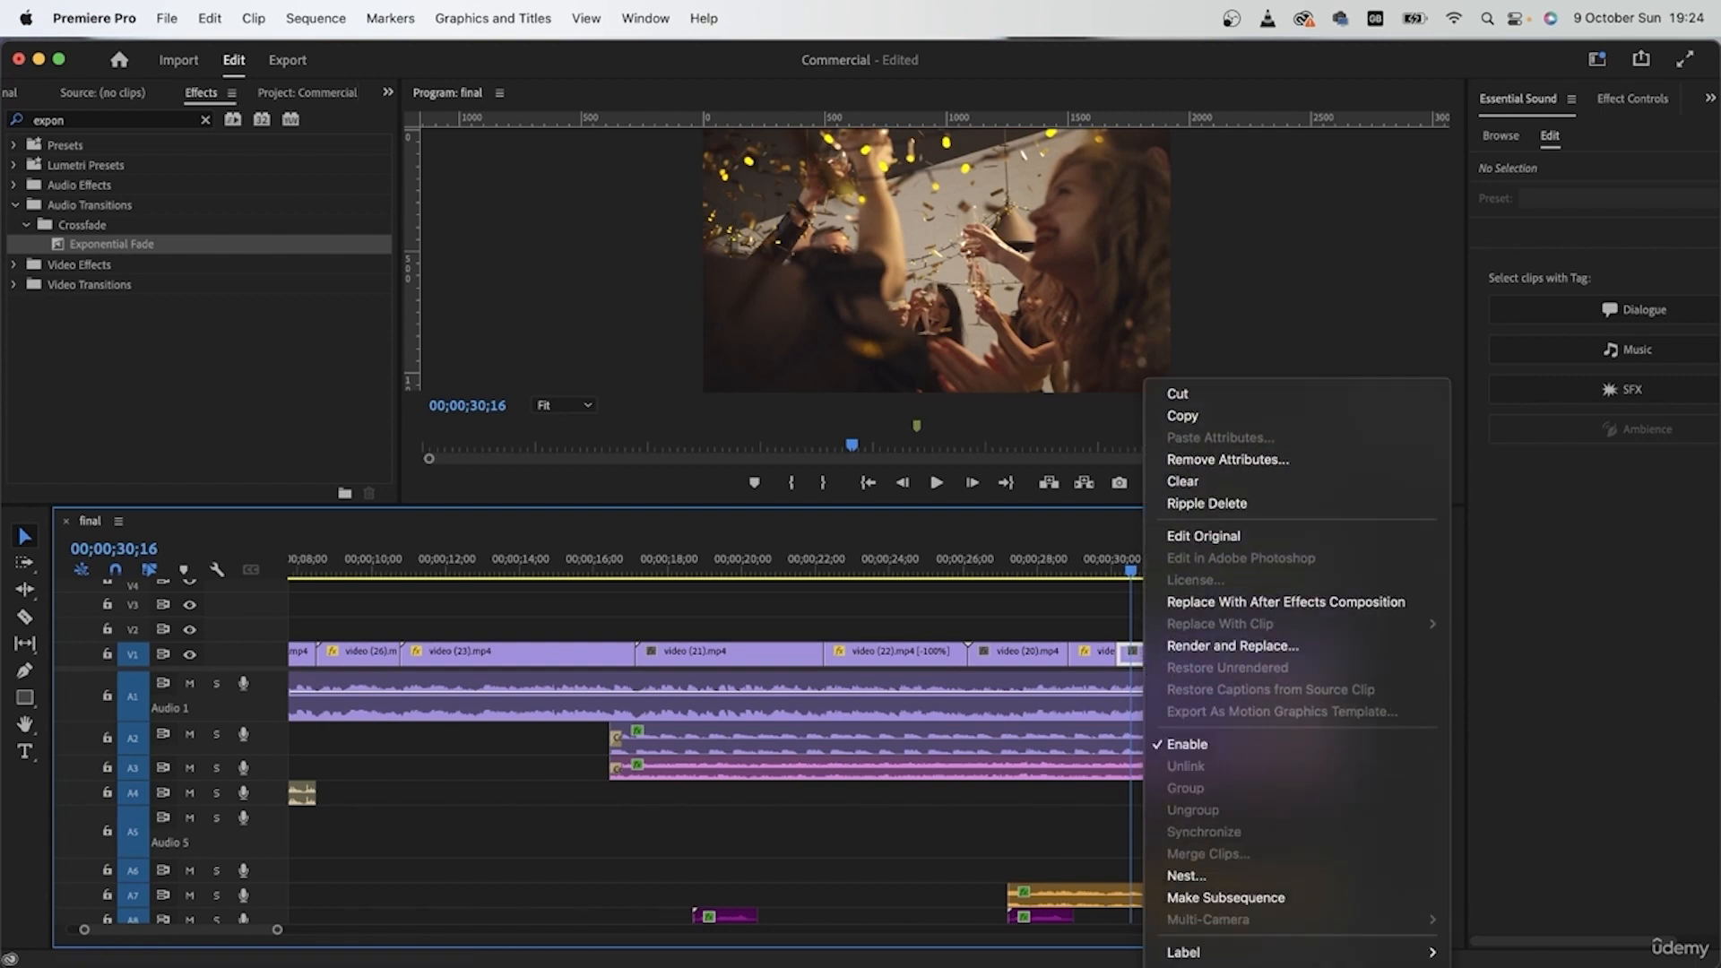
left_click(1219, 717)
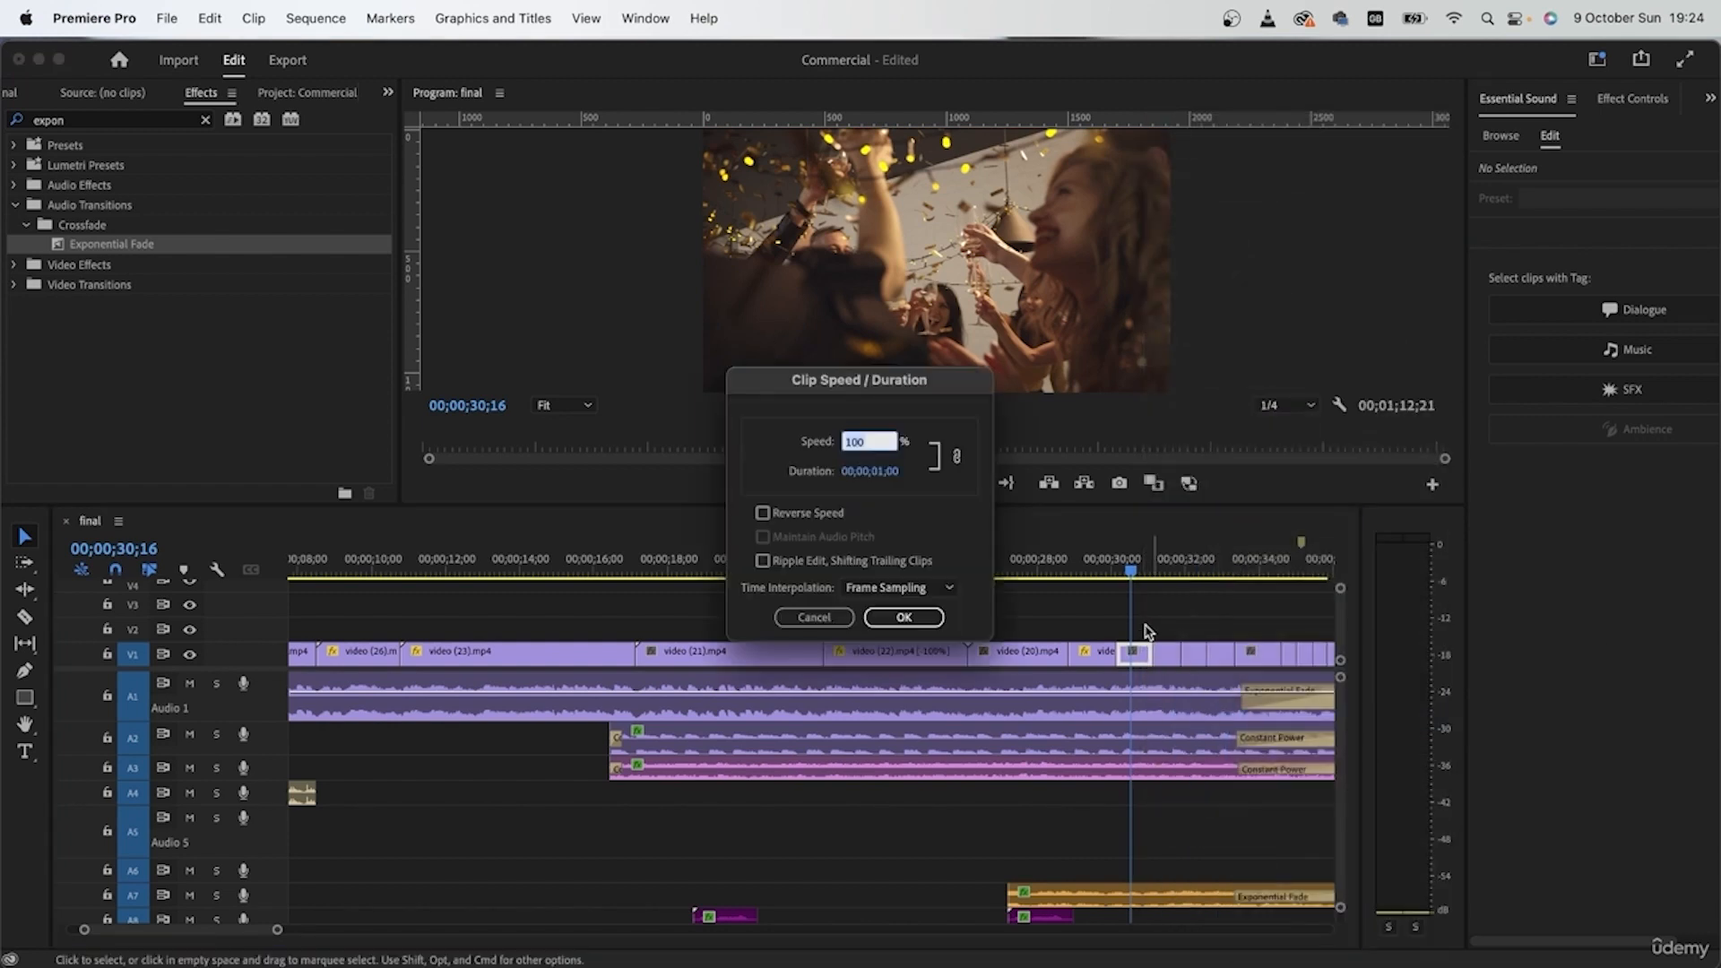
left_click(805, 517)
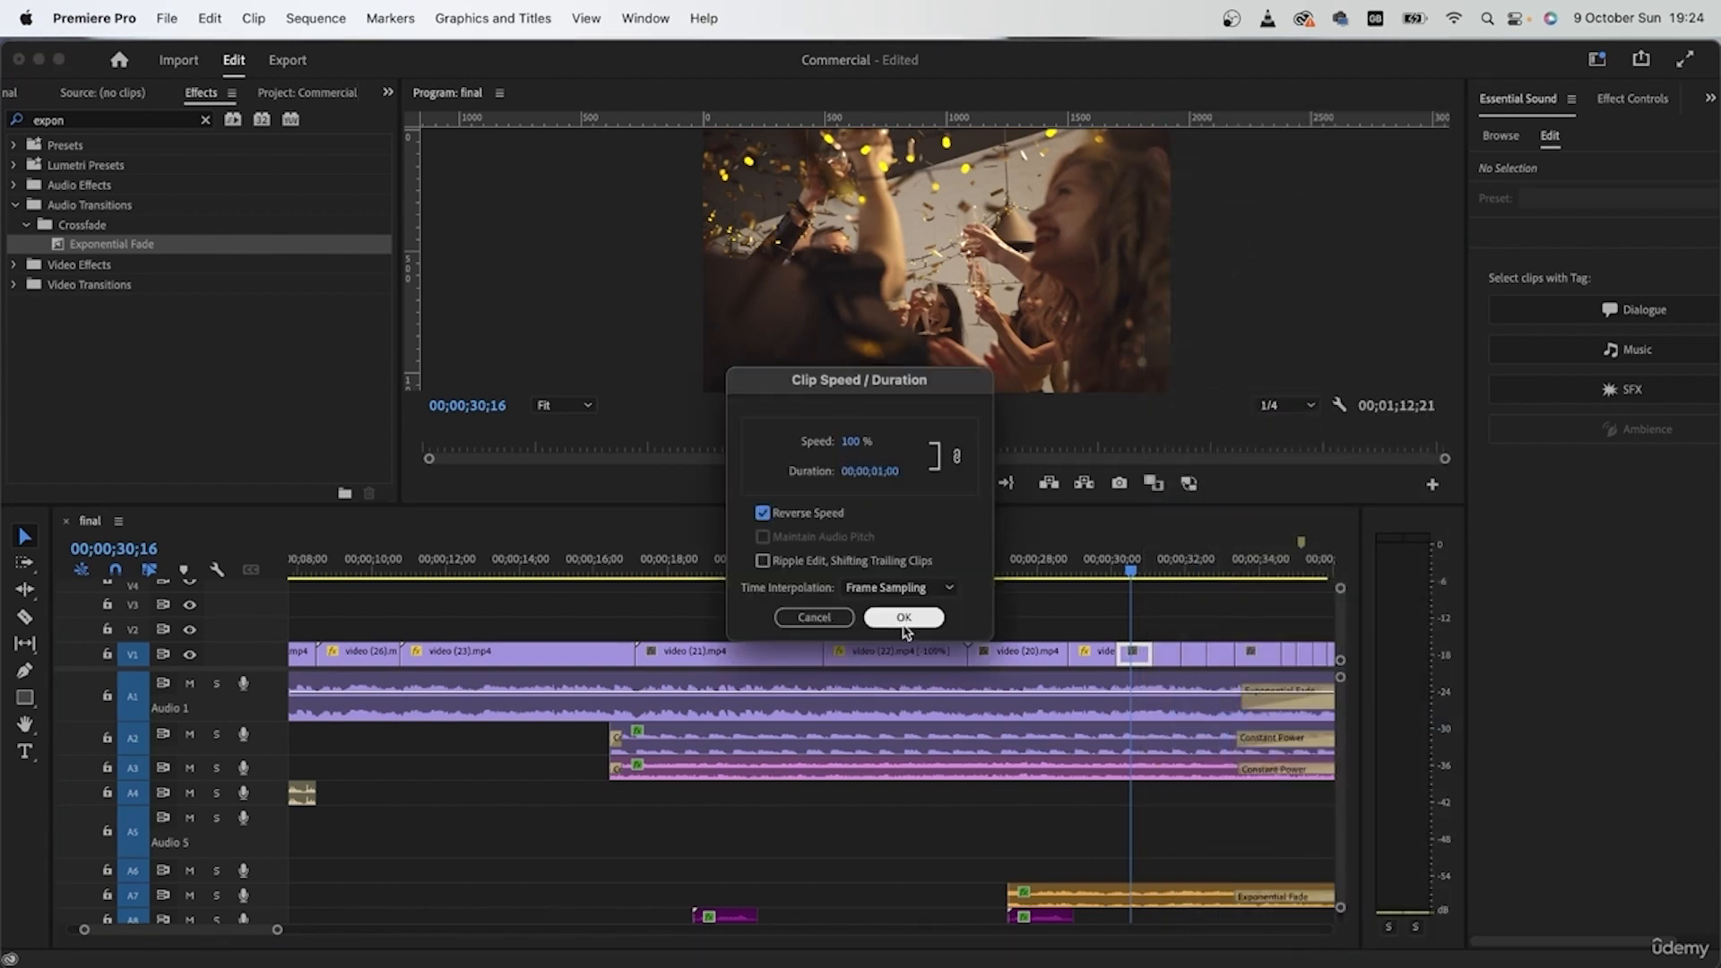
left_click(903, 617)
Step: Play the party cuts from the video (21) clip onward and review the reversed pieces
left_click(721, 563)
key("space")
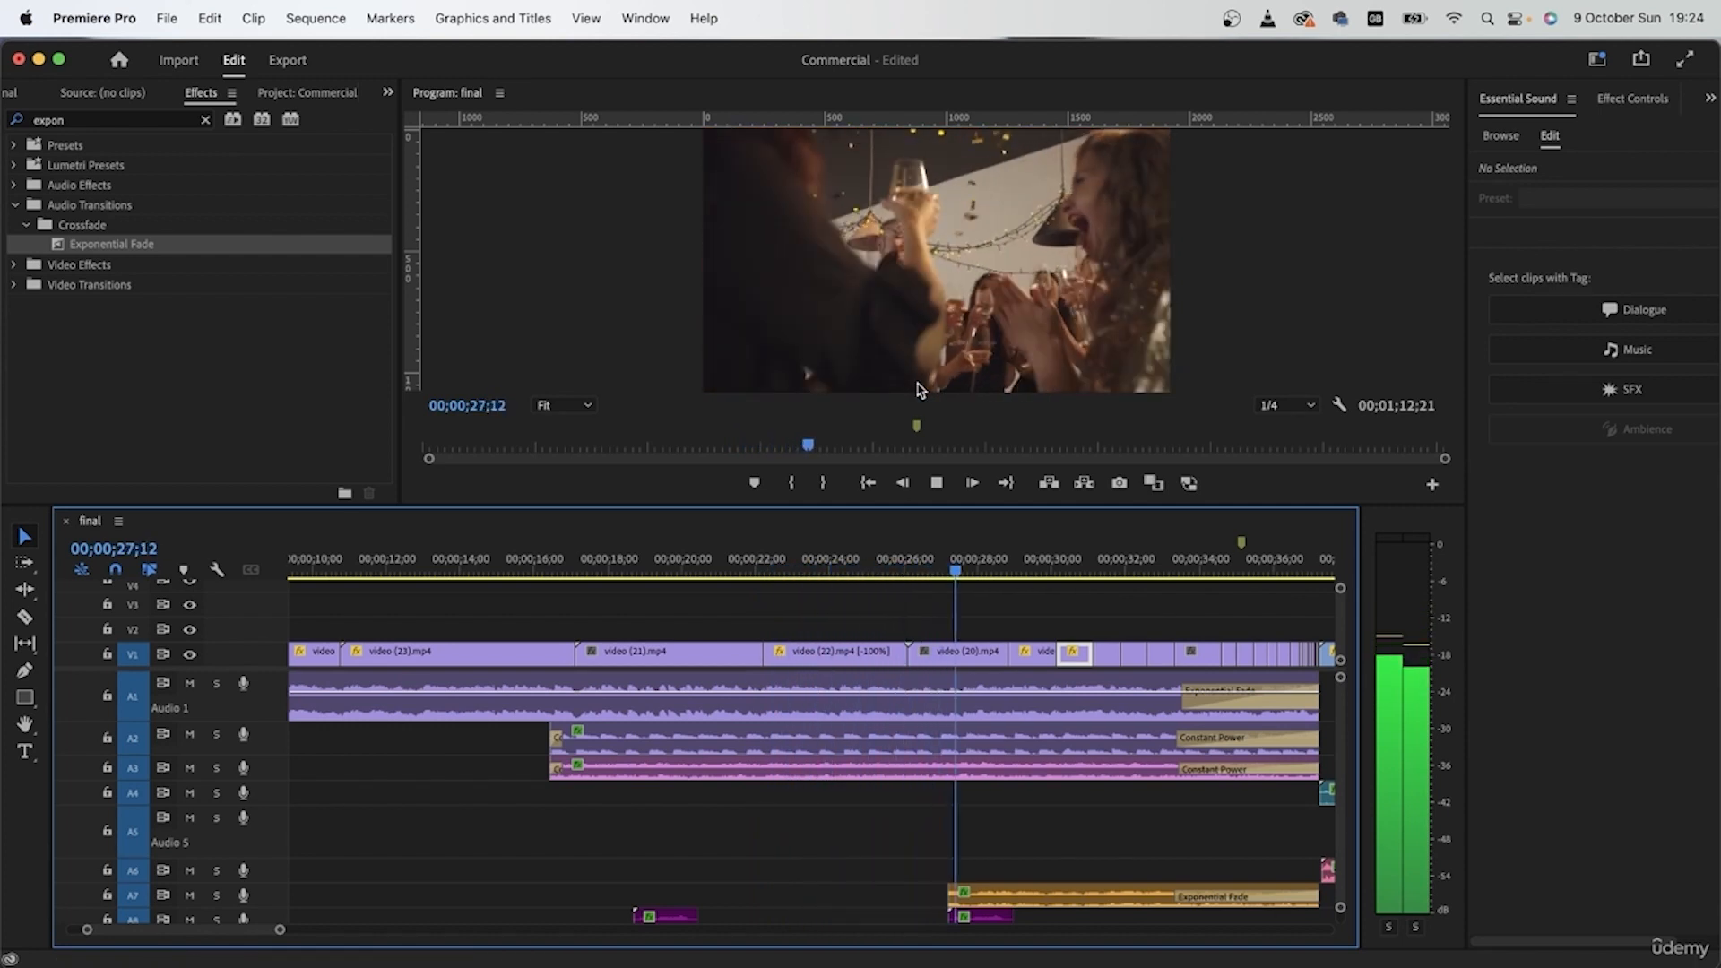
key("space")
Step: Assign the Mango label colour to the video (22) clip on V1 near 00;00;28;28
key("=")
key("=")
key("=")
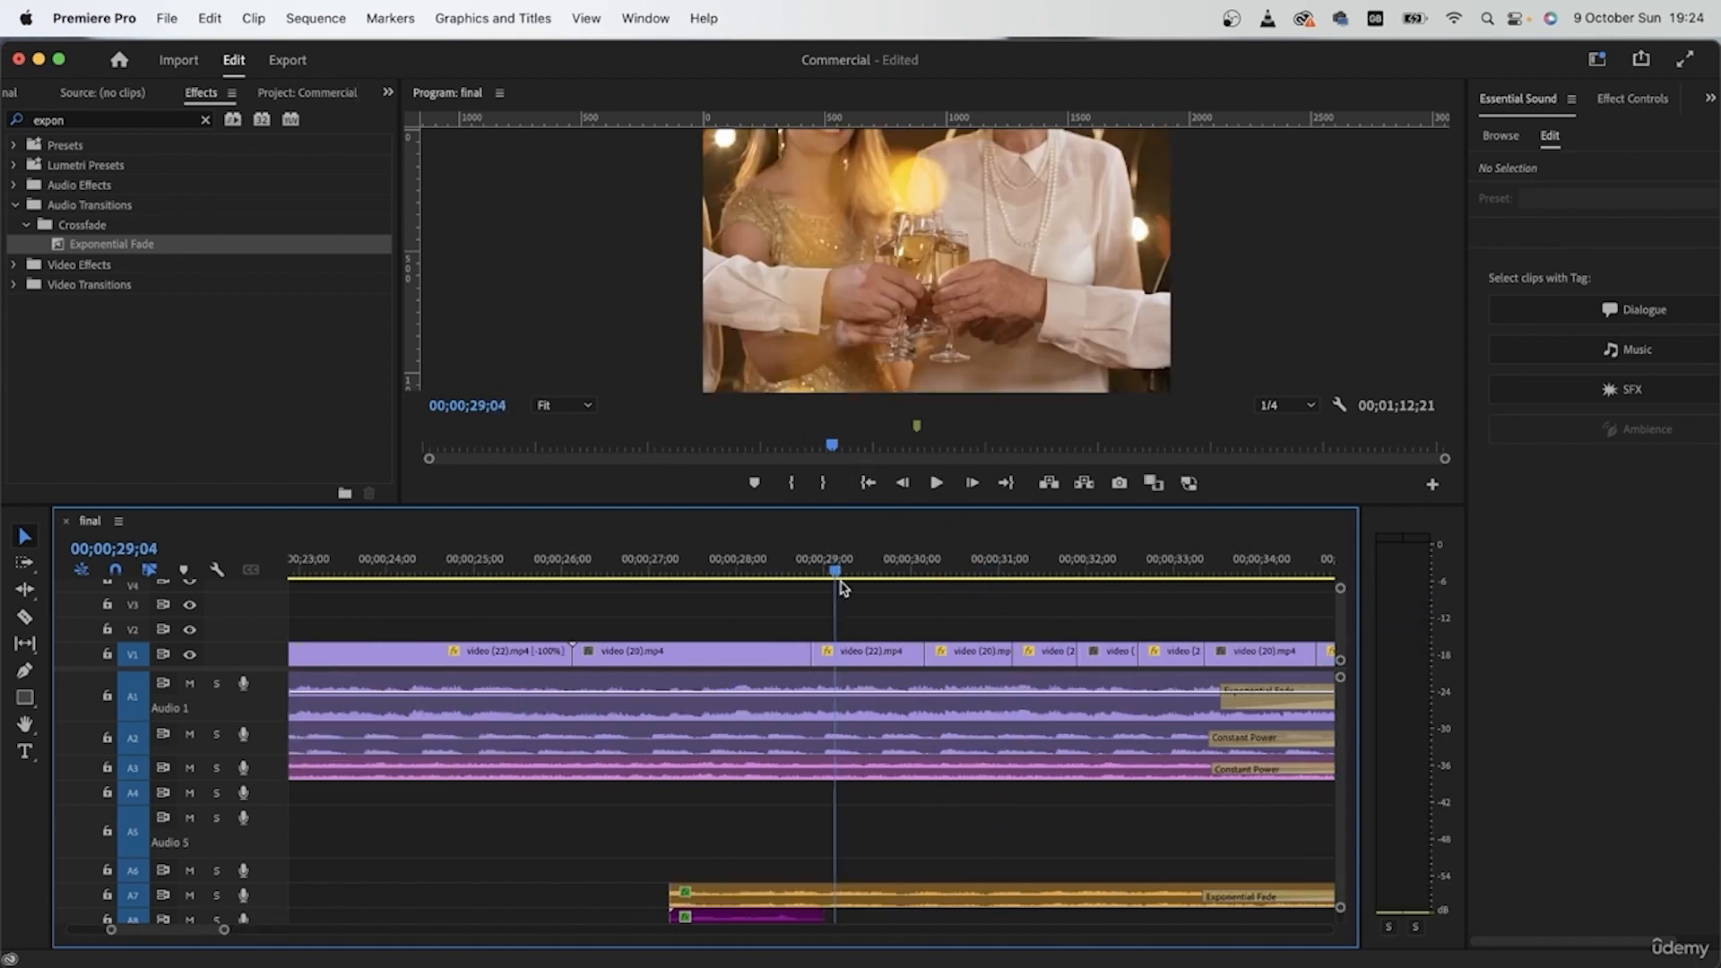
left_click(915, 661)
left_click_drag(727, 570, 677, 570)
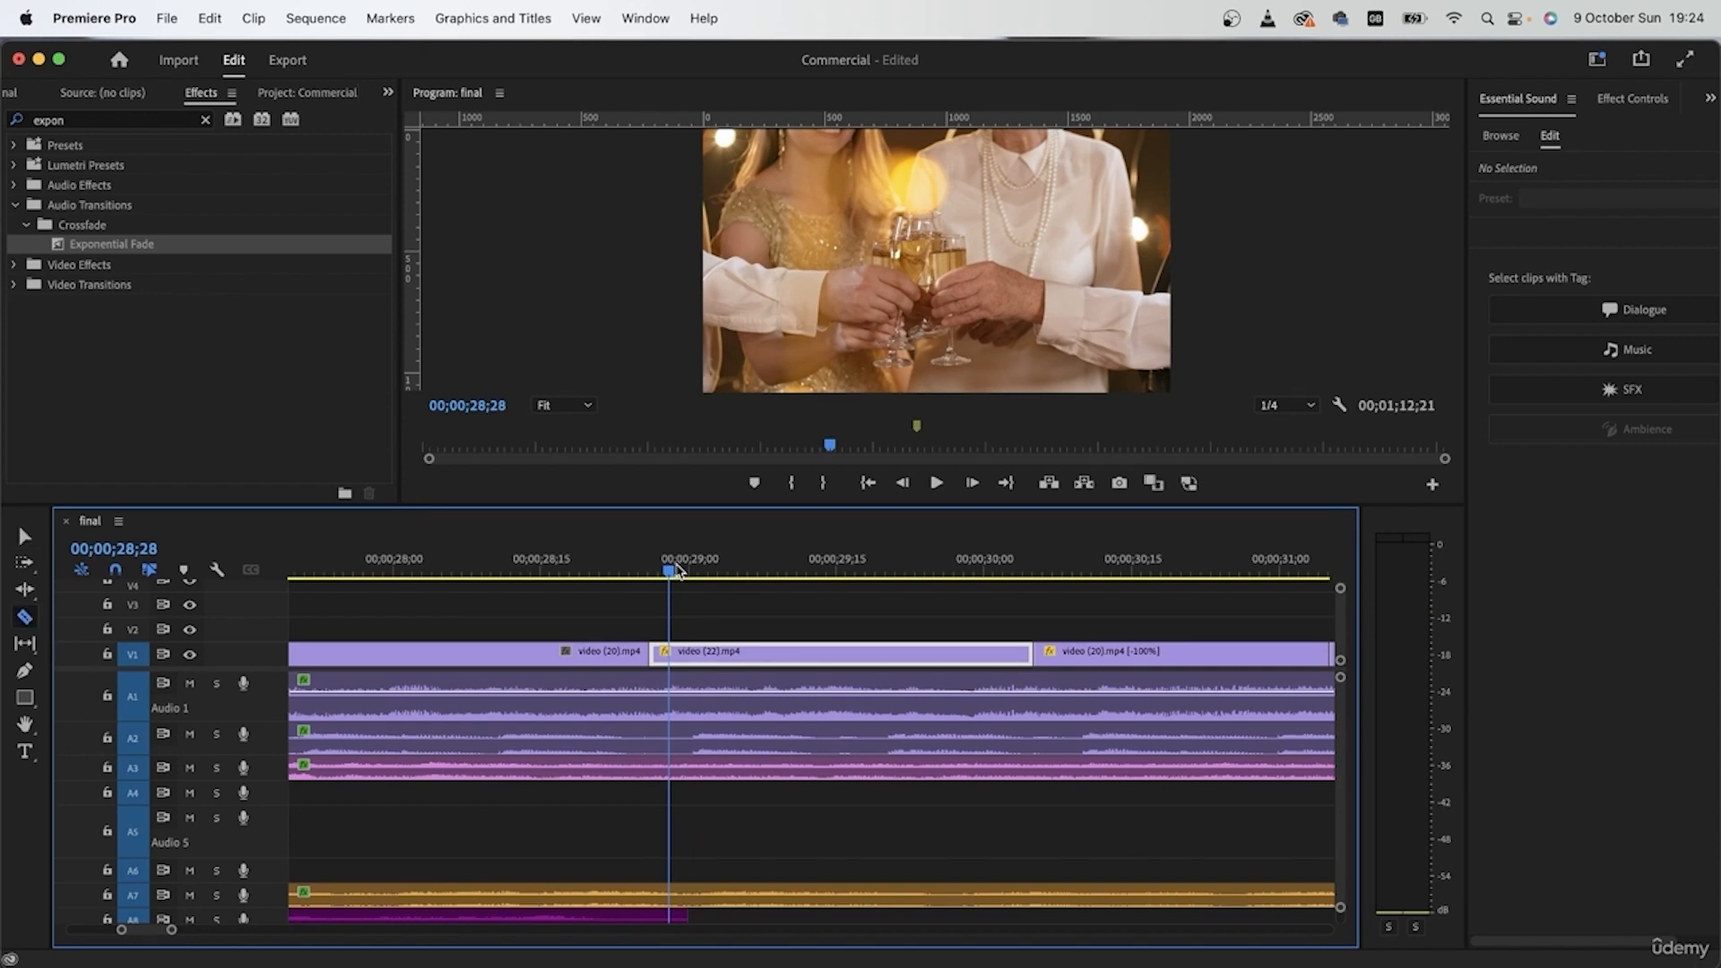
key("v")
right_click(773, 655)
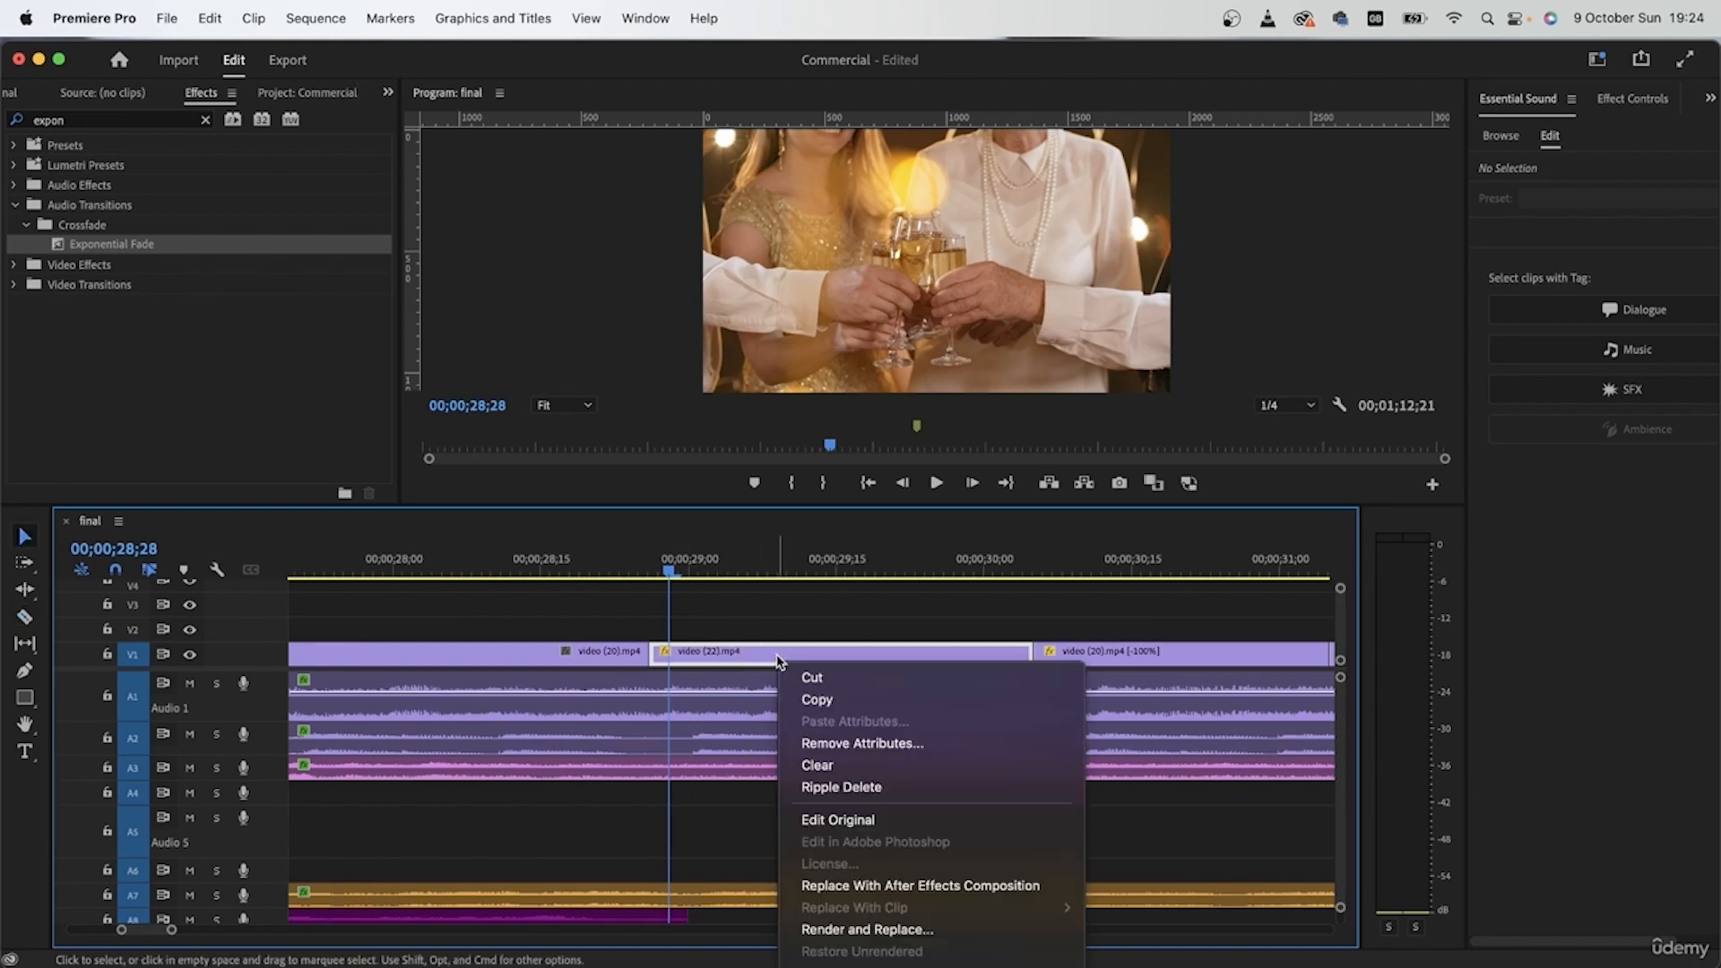
mouse_move(937, 776)
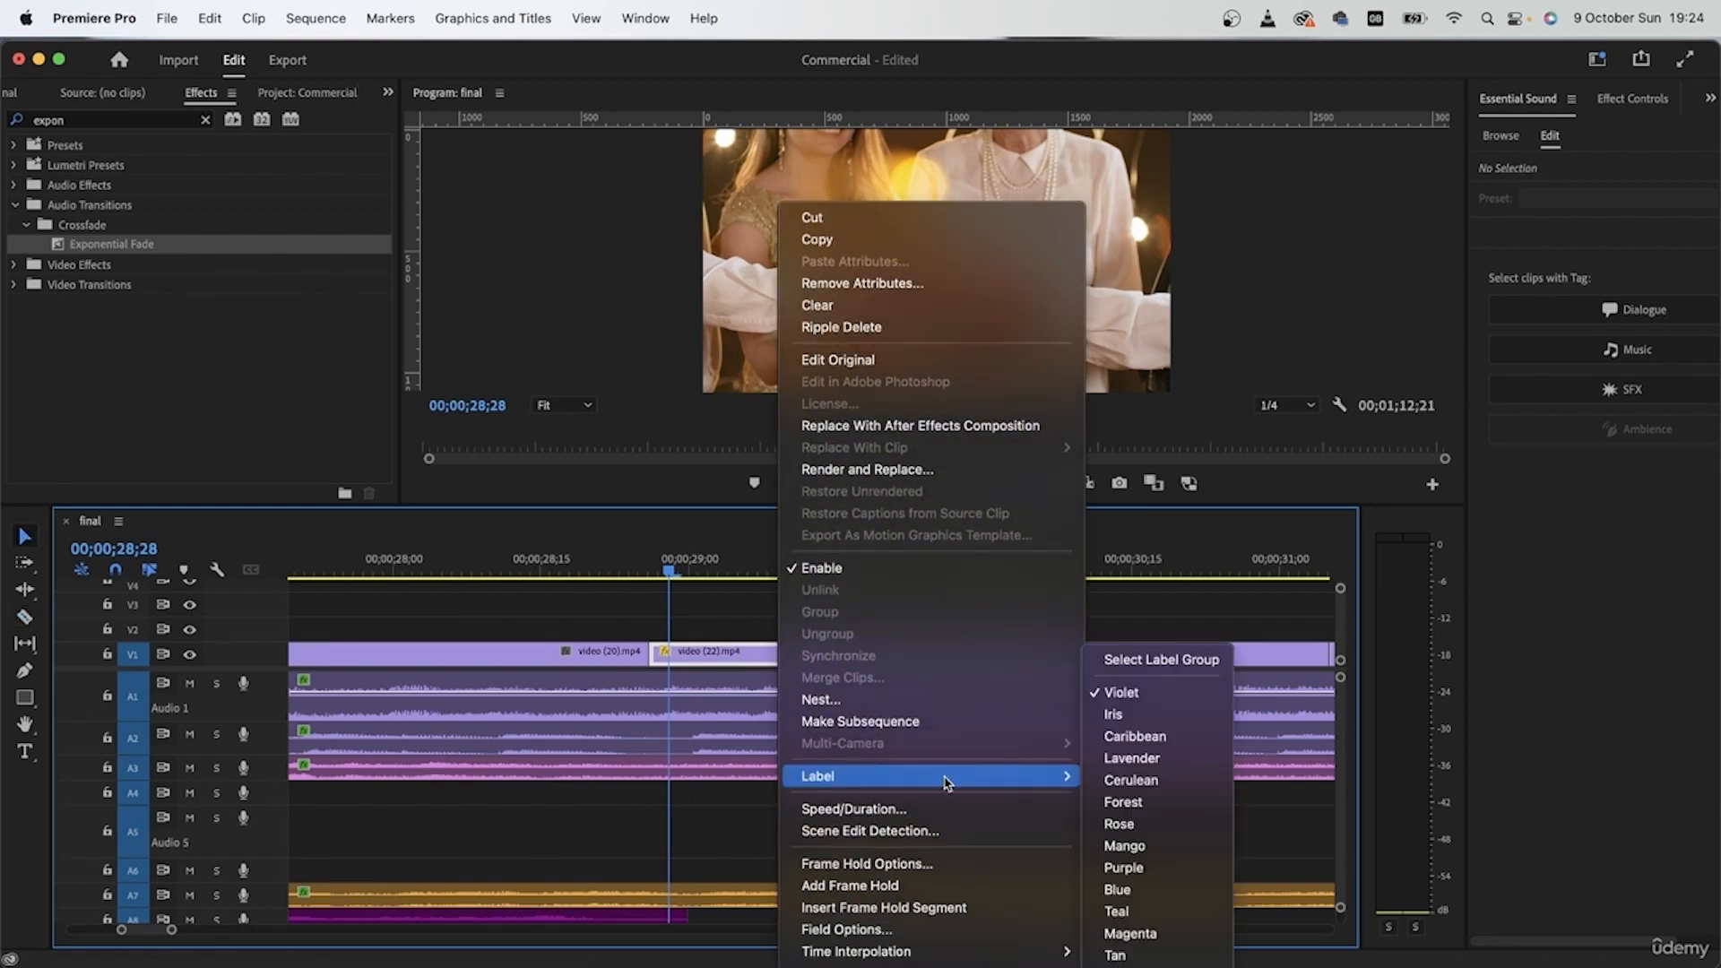
left_click(1176, 856)
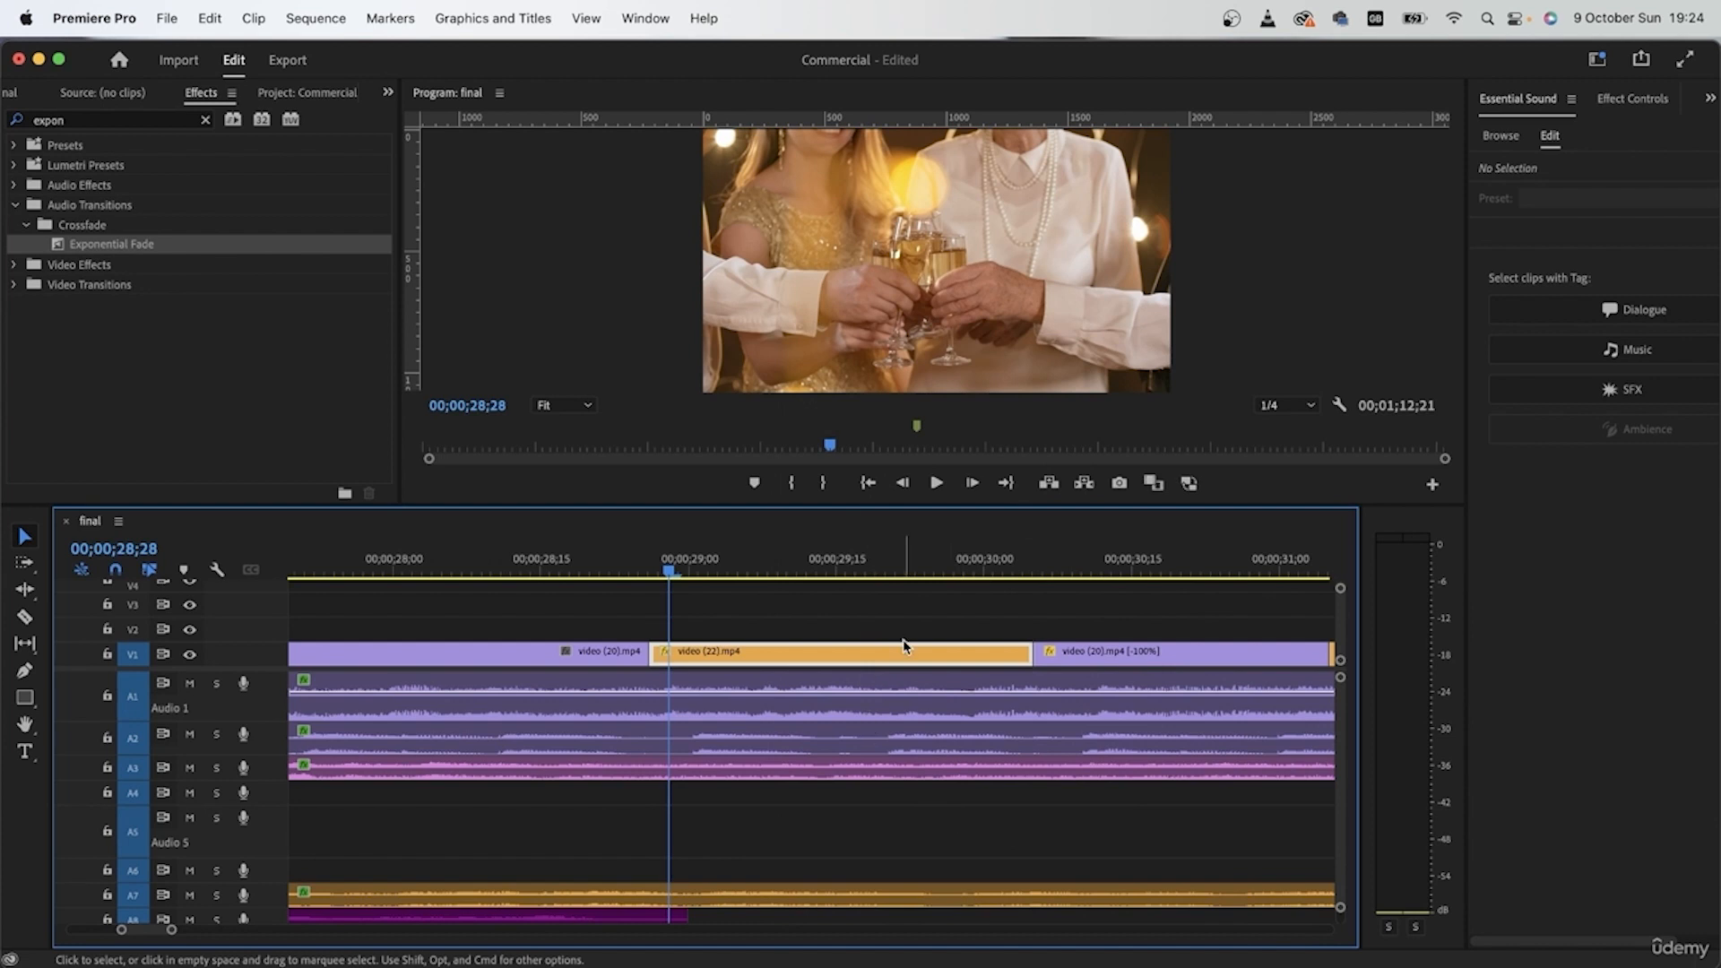
Step: Split the video (22) clip near 00;00;29;00 into four pieces of about 10 frames and reverse the speed of the first piece
key("c")
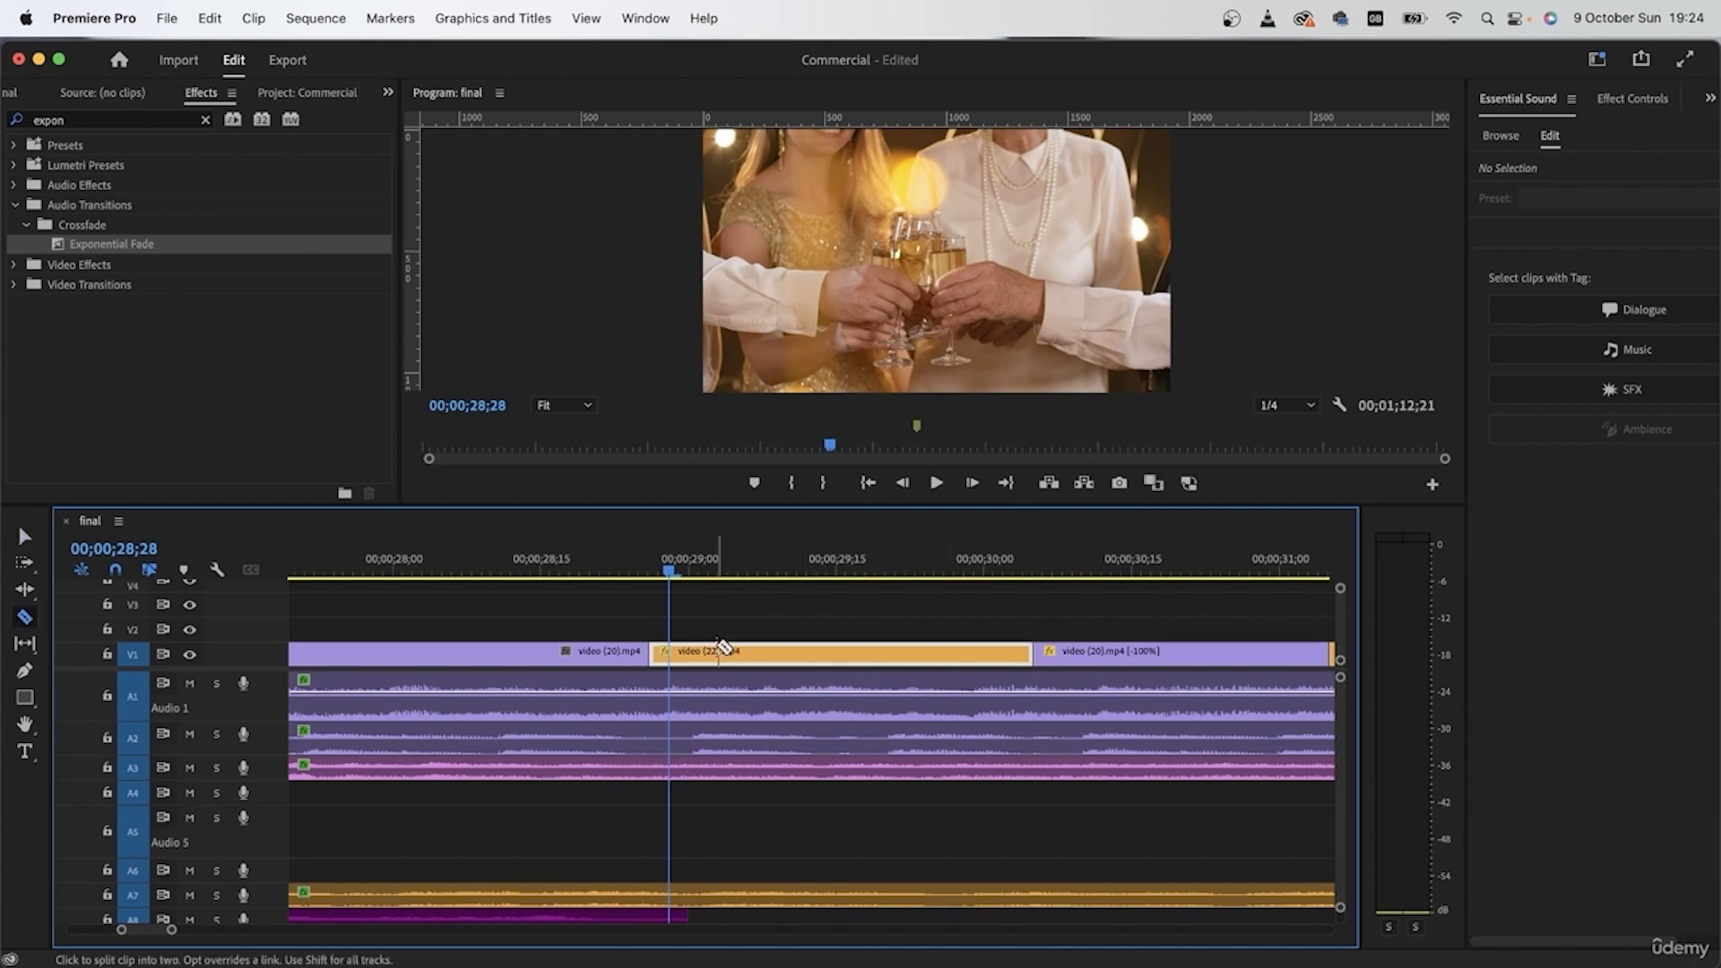
left_click(736, 652)
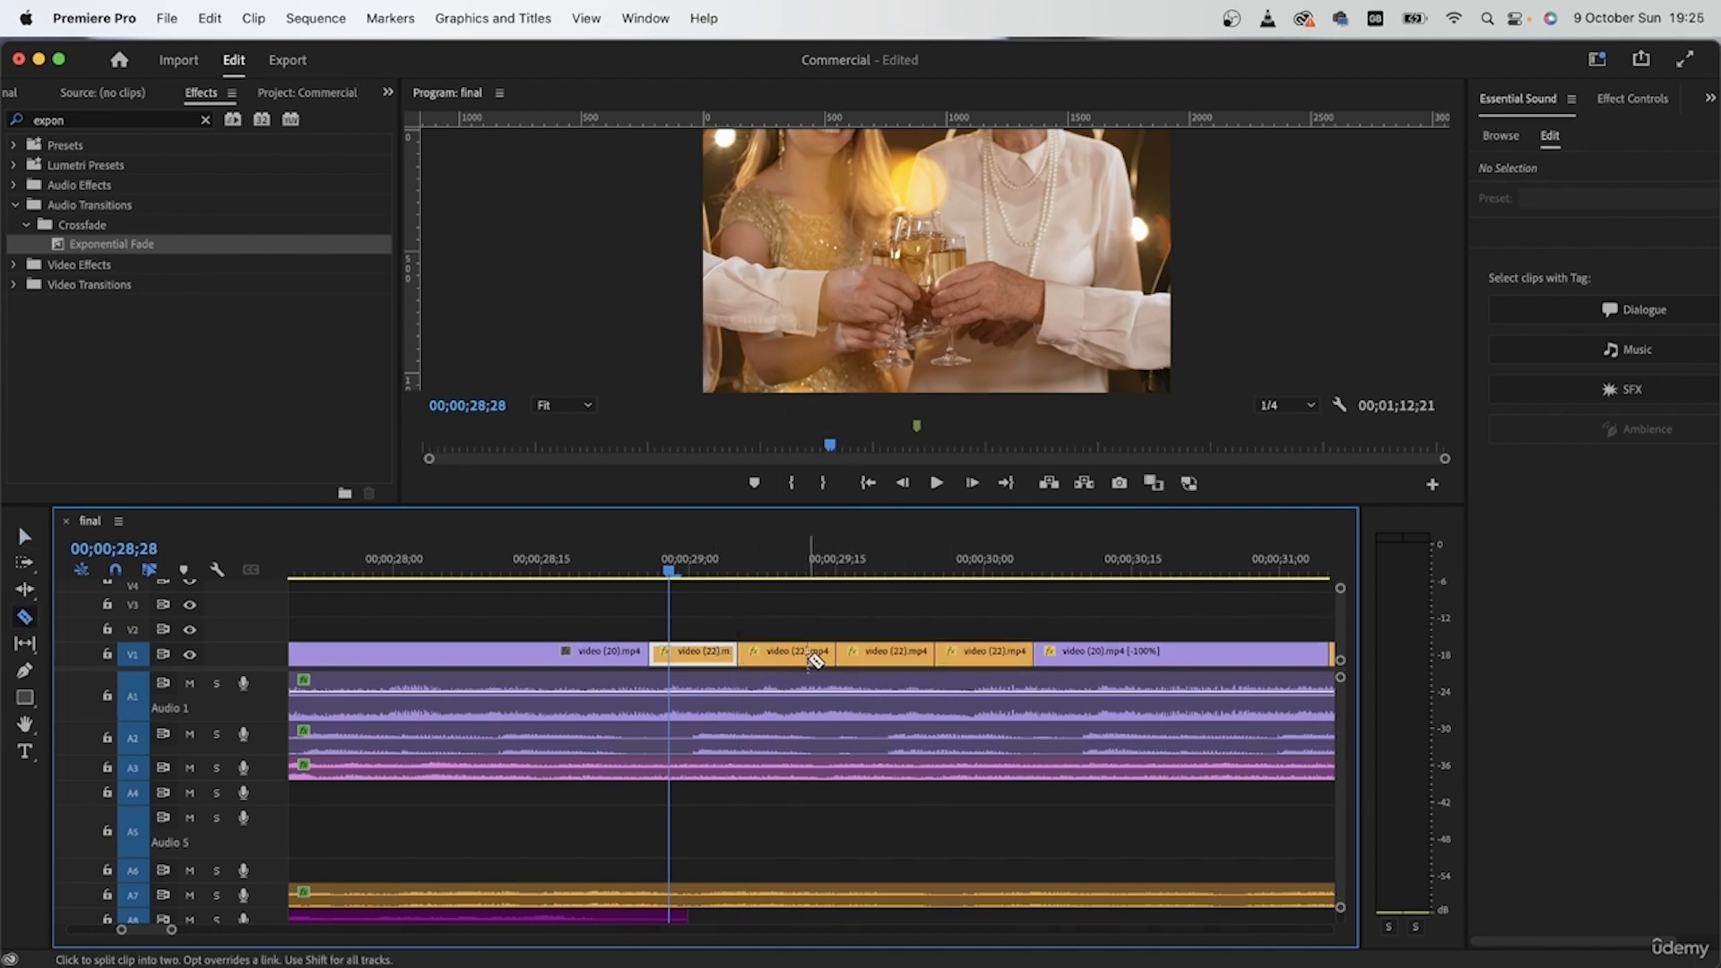
key("v")
key("super+r")
left_click(804, 516)
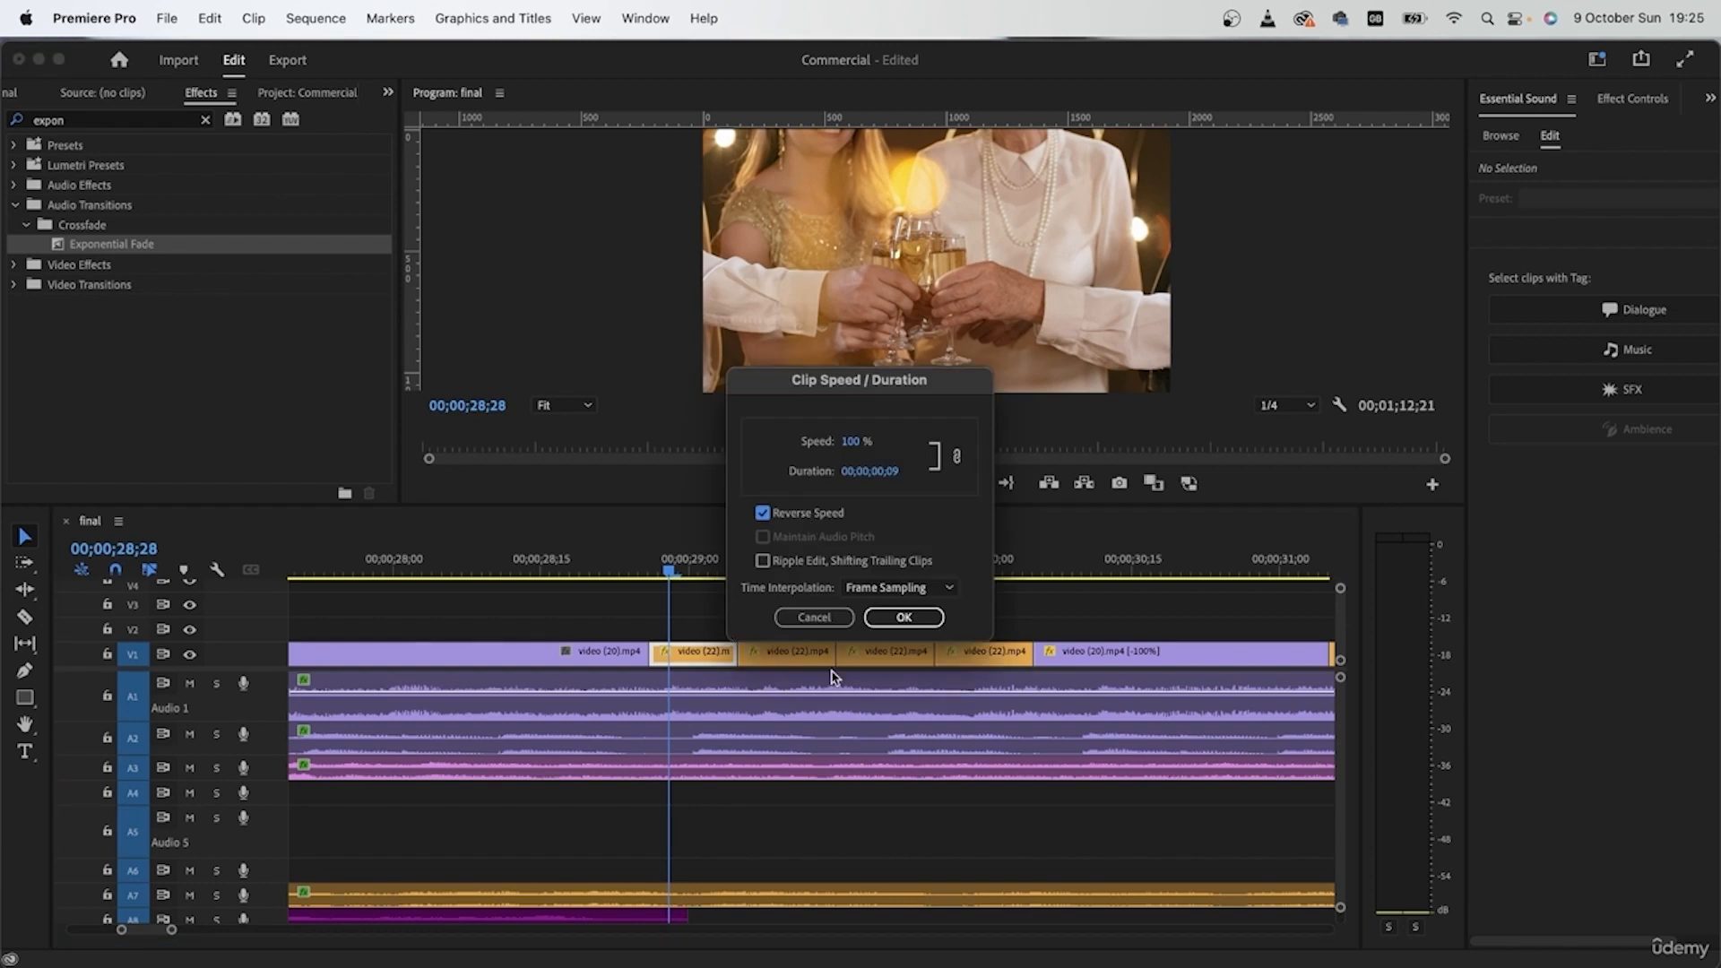
left_click(911, 621)
Step: Reverse the speed of the third short video (22) piece, between about 00;00;29;15 and 00;00;29;25
right_click(891, 652)
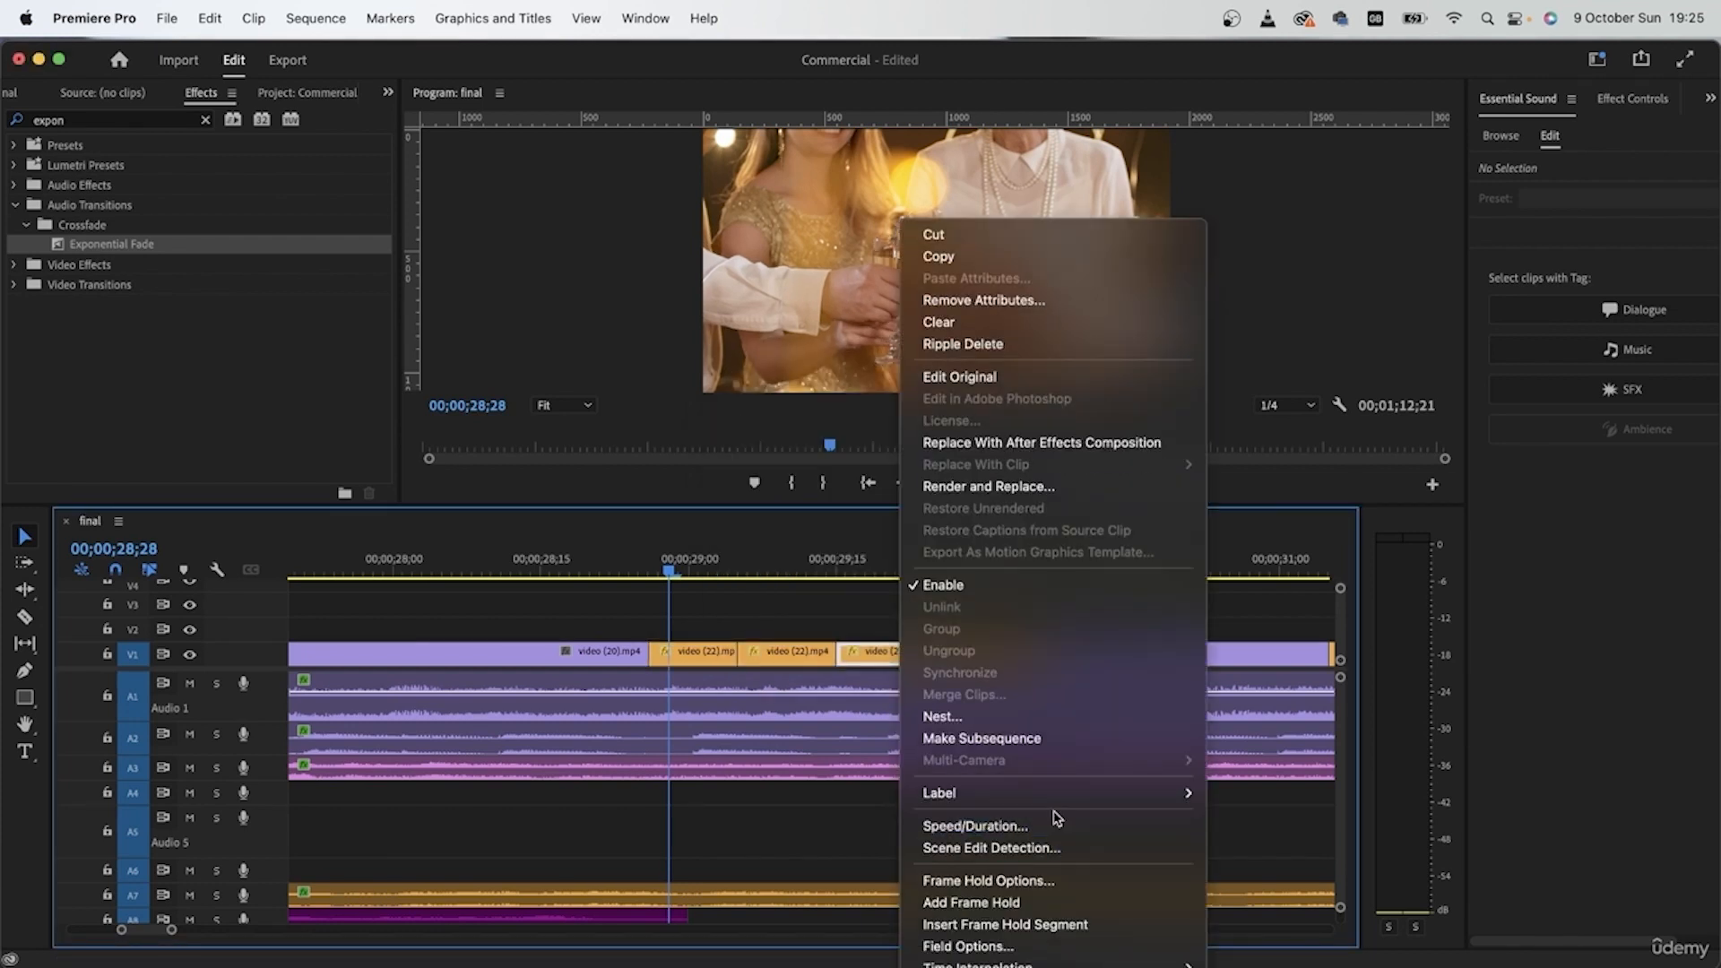
left_click(1048, 822)
left_click(763, 513)
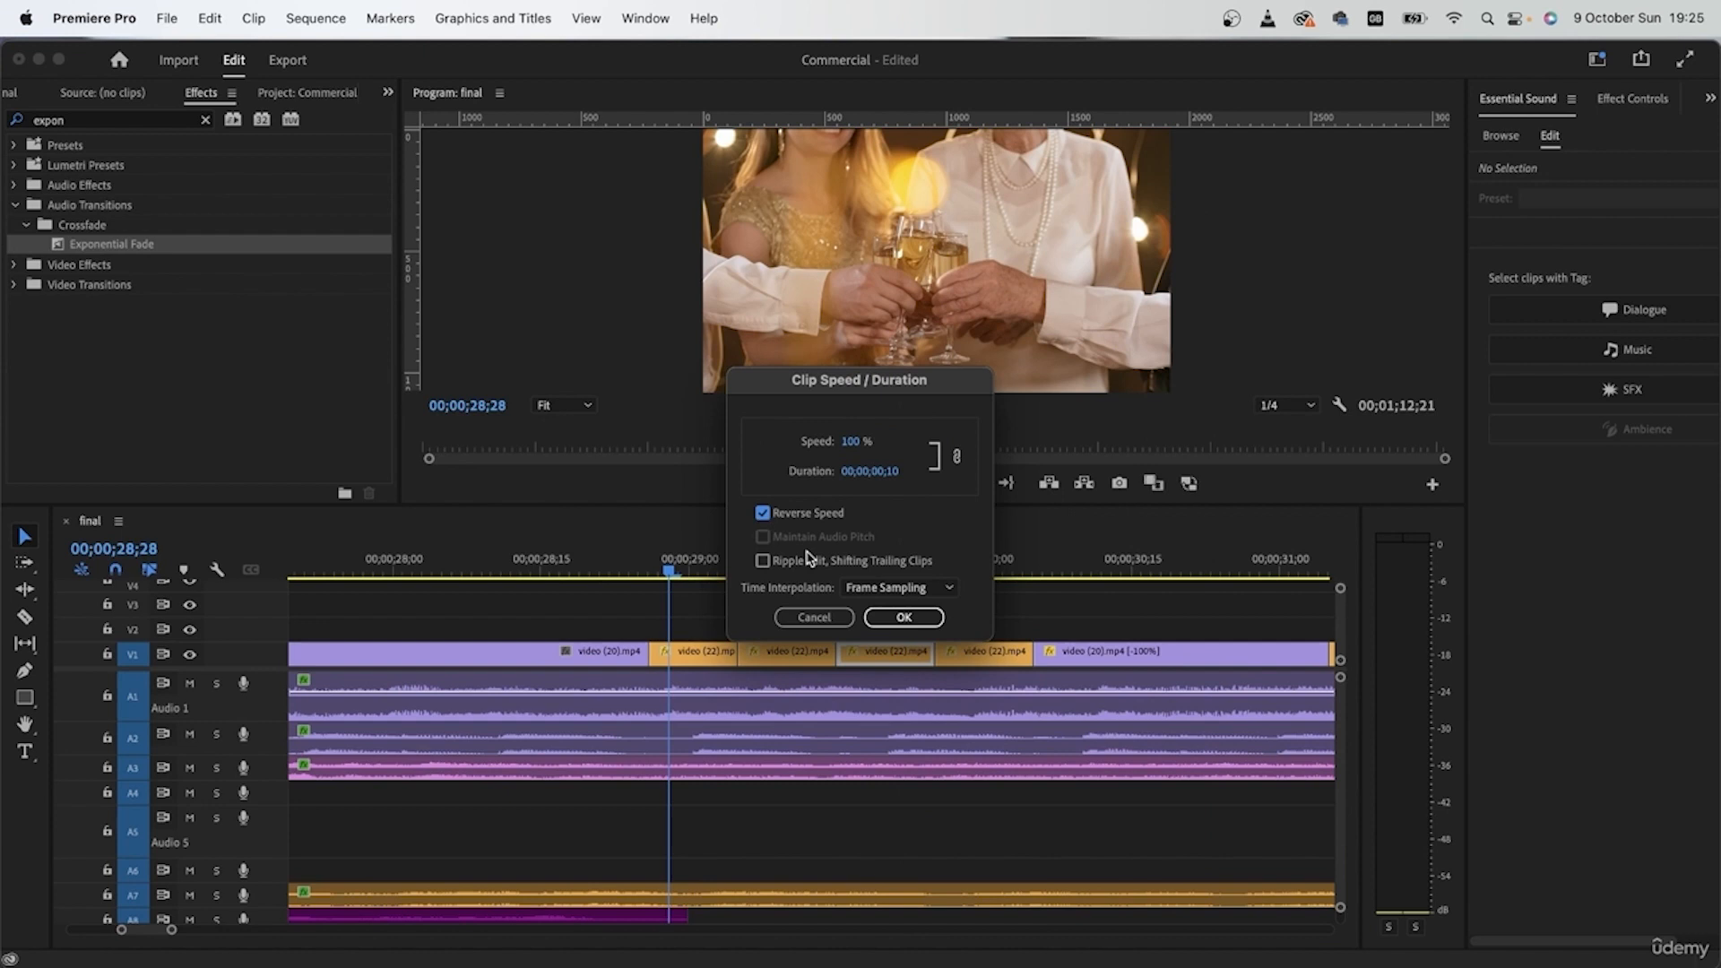
left_click(903, 617)
Step: Play from 00;00;28;24 and check the back-and-forth motion of the four short video (22) pieces
left_click(632, 562)
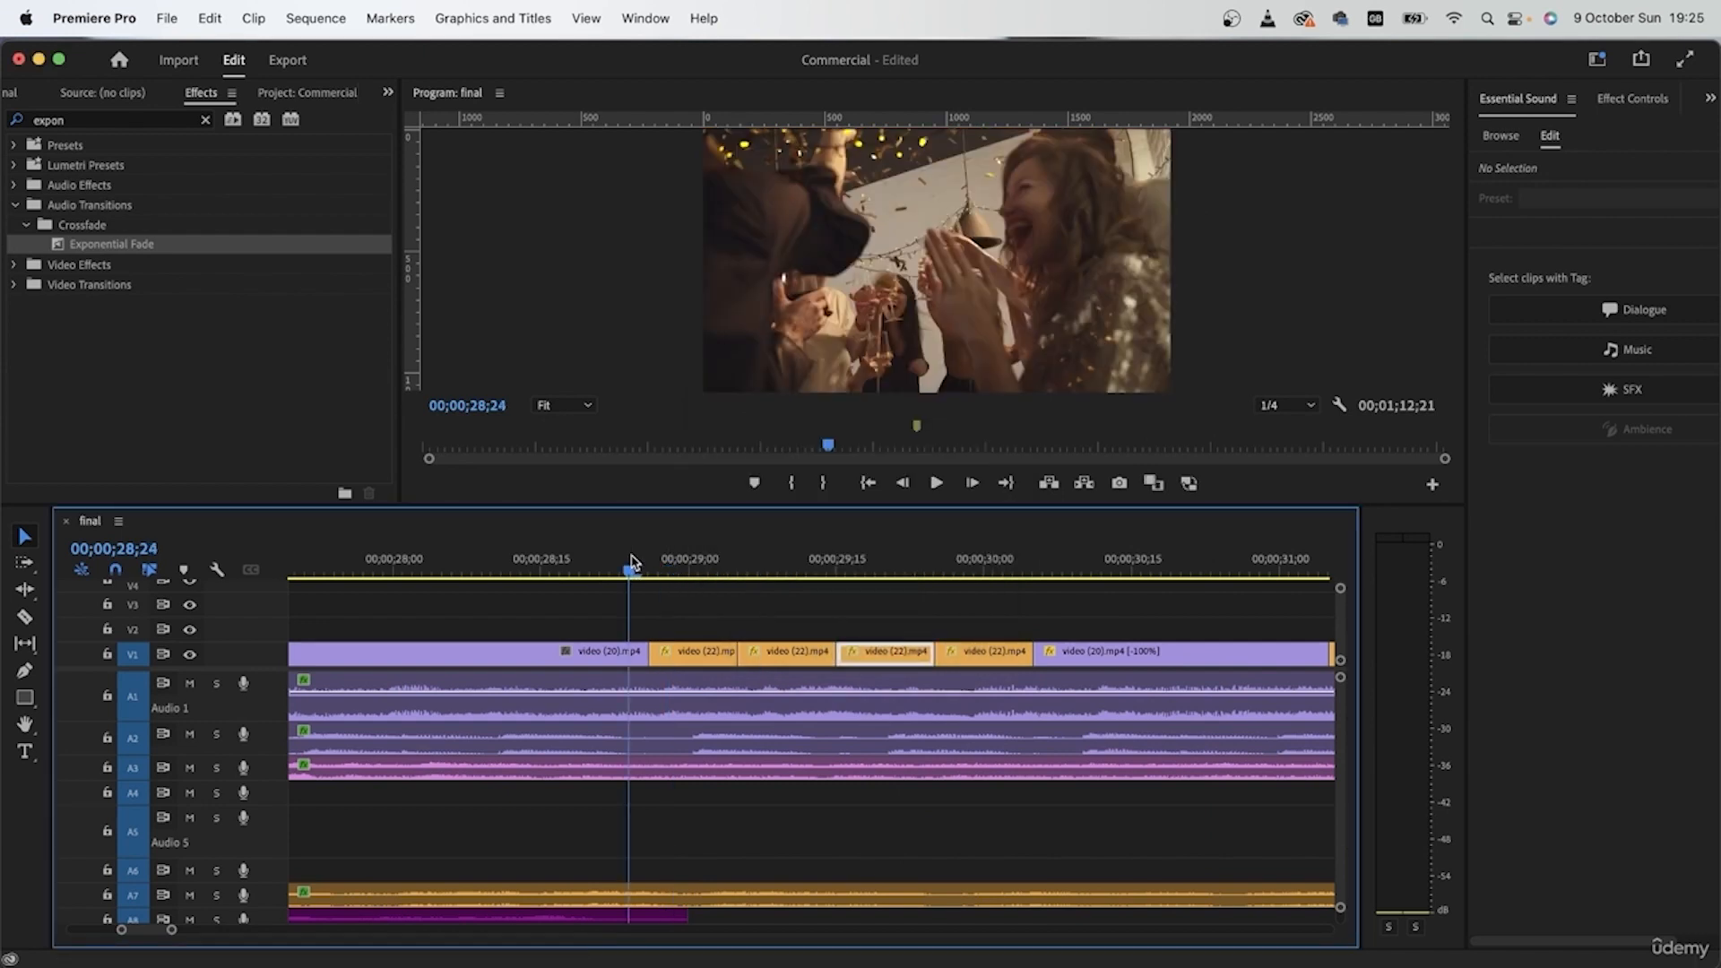
key("space")
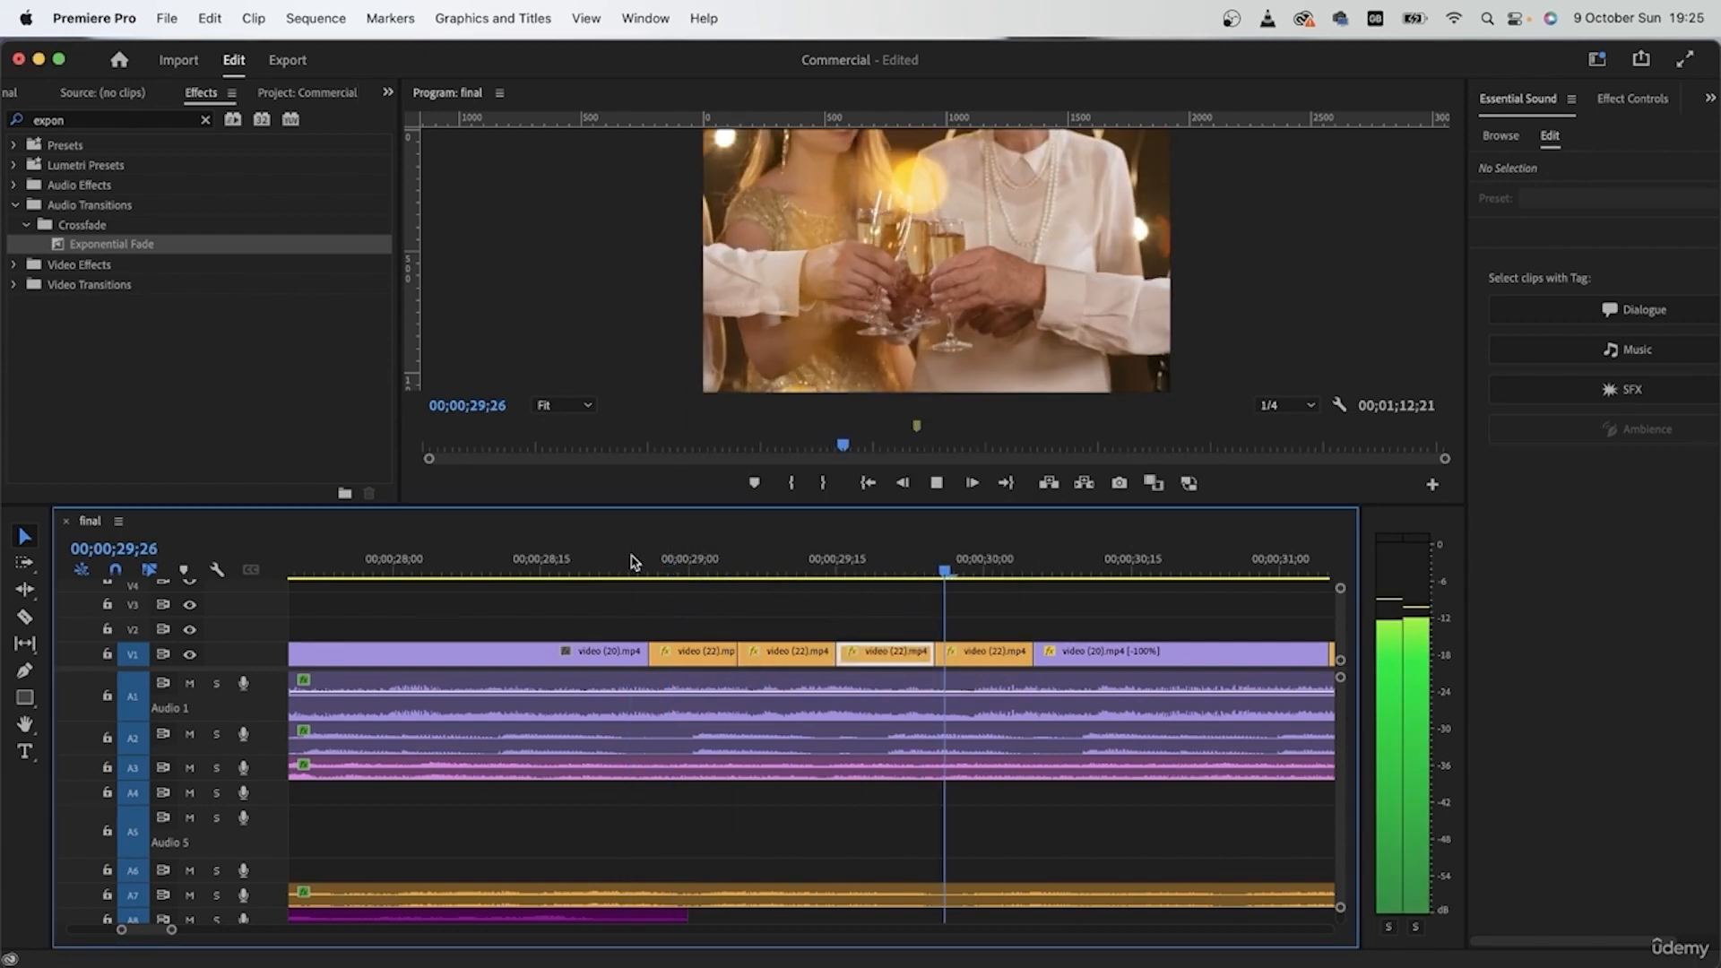
key("space")
Step: Play the sequence from 00;00;30;23 into the bedroom shot at 00;00;42;17 and look over the clips of the whole timeline
scroll(821, 657, "down", 5)
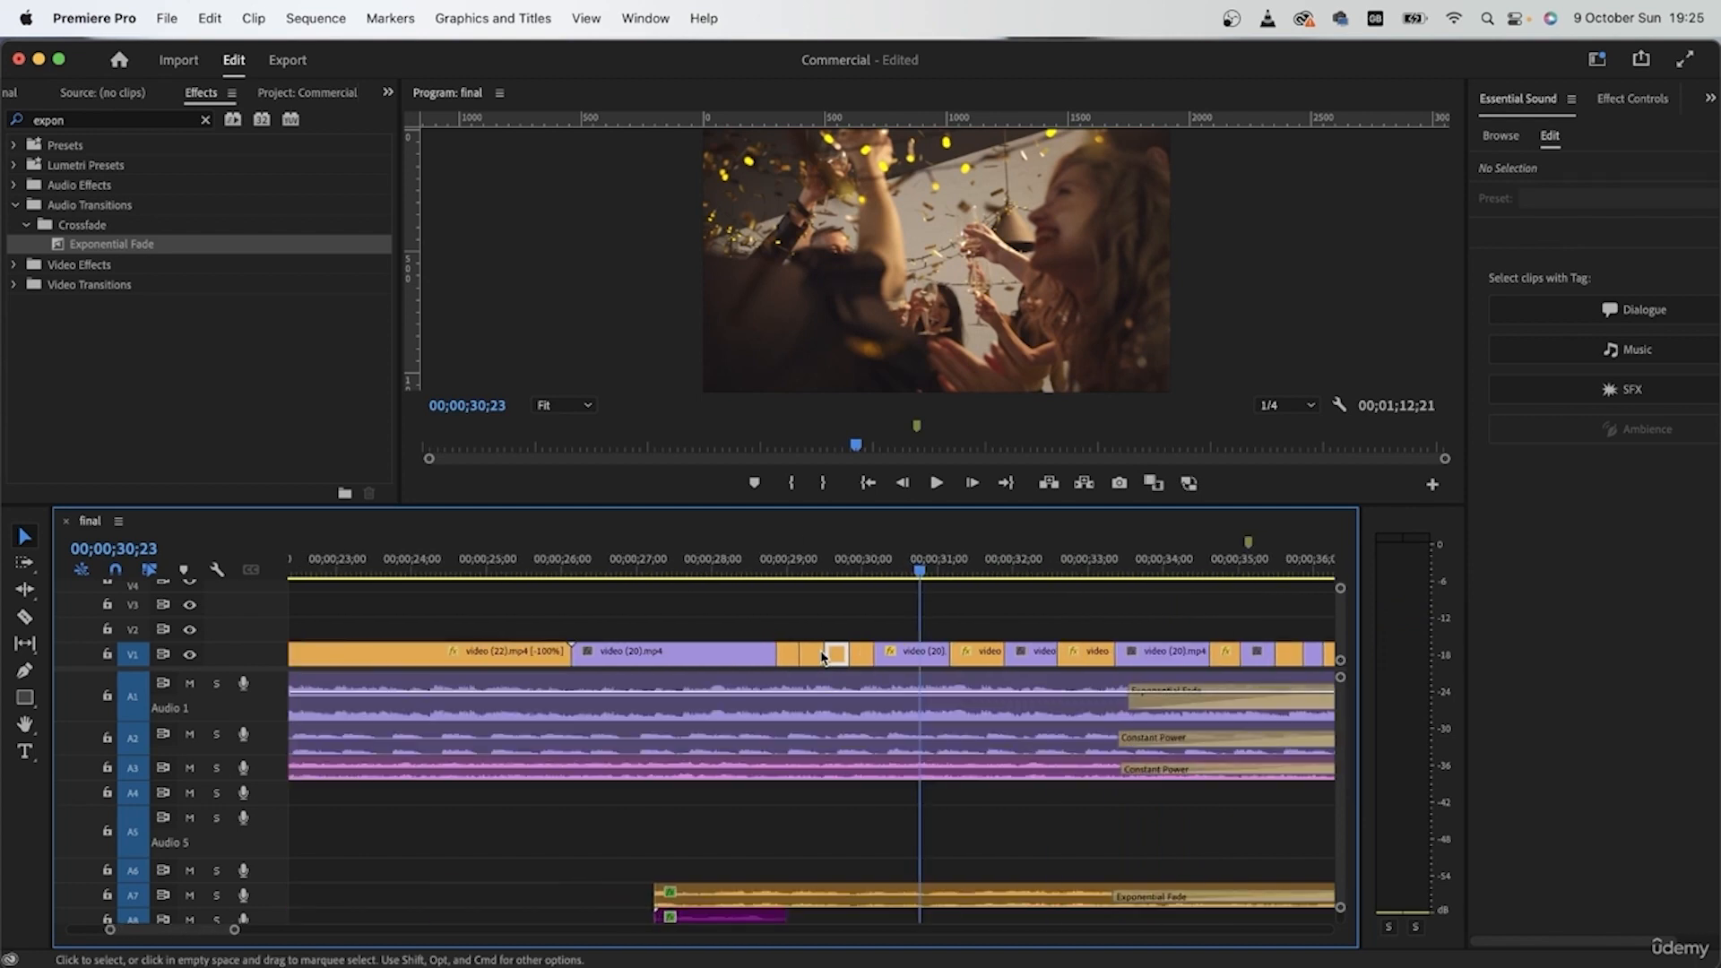
scroll(822, 657, "down", 3)
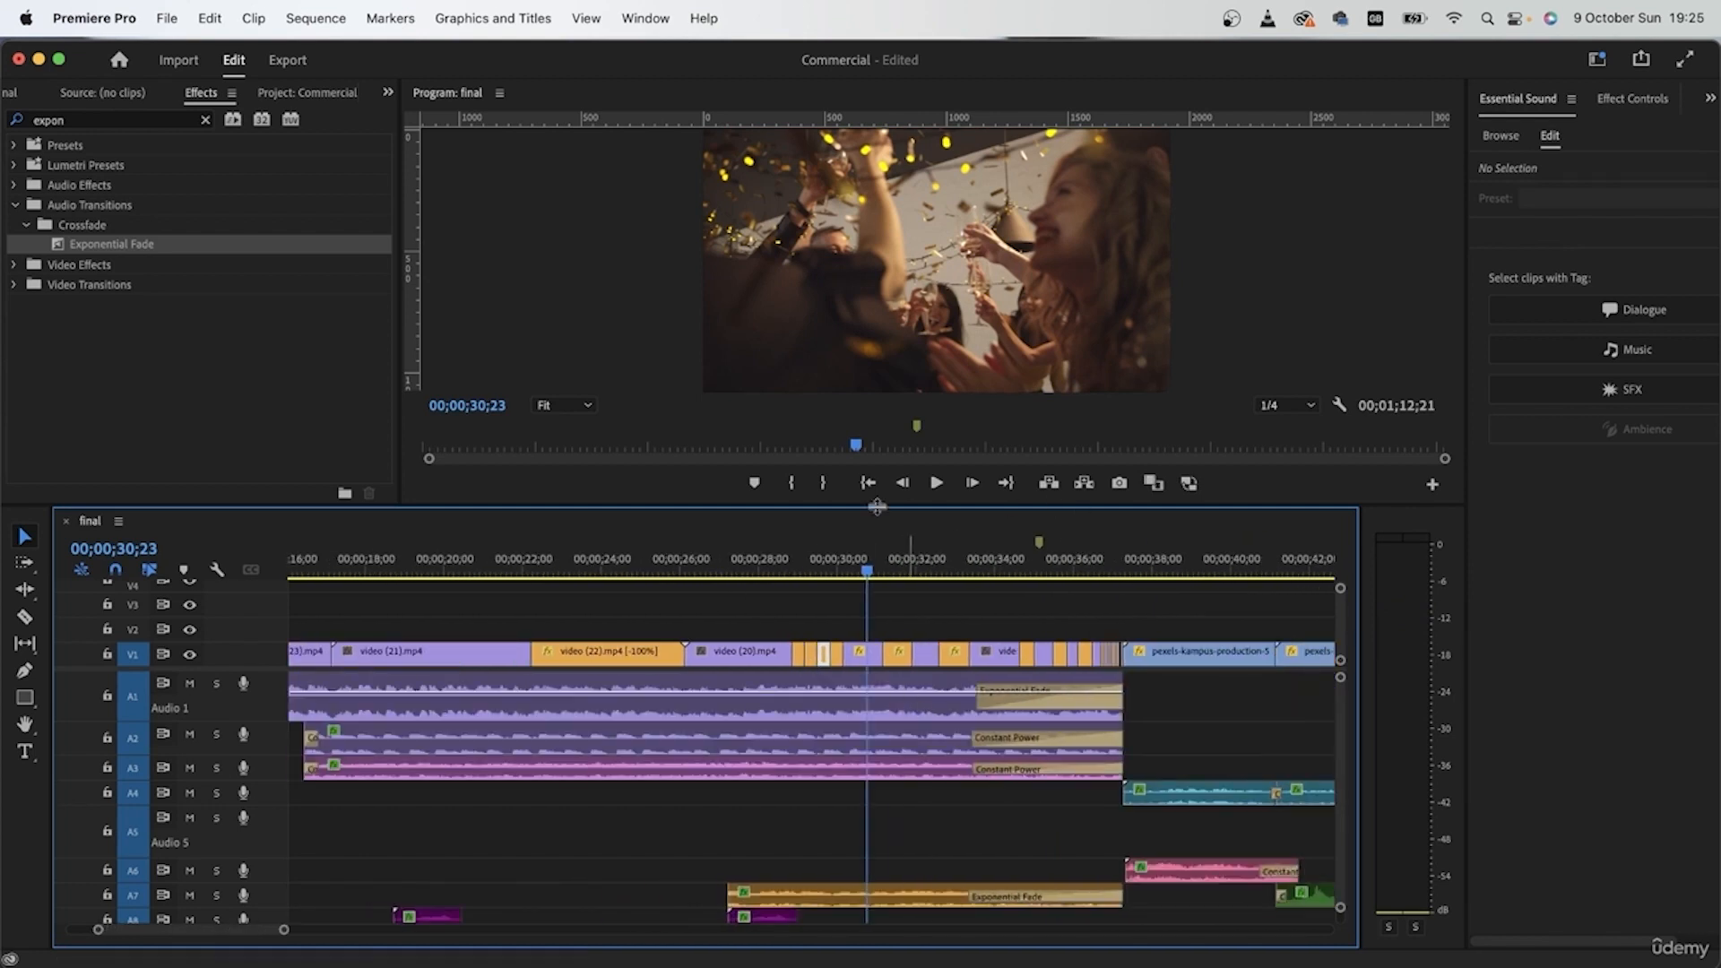
scroll(903, 726, "up", 5)
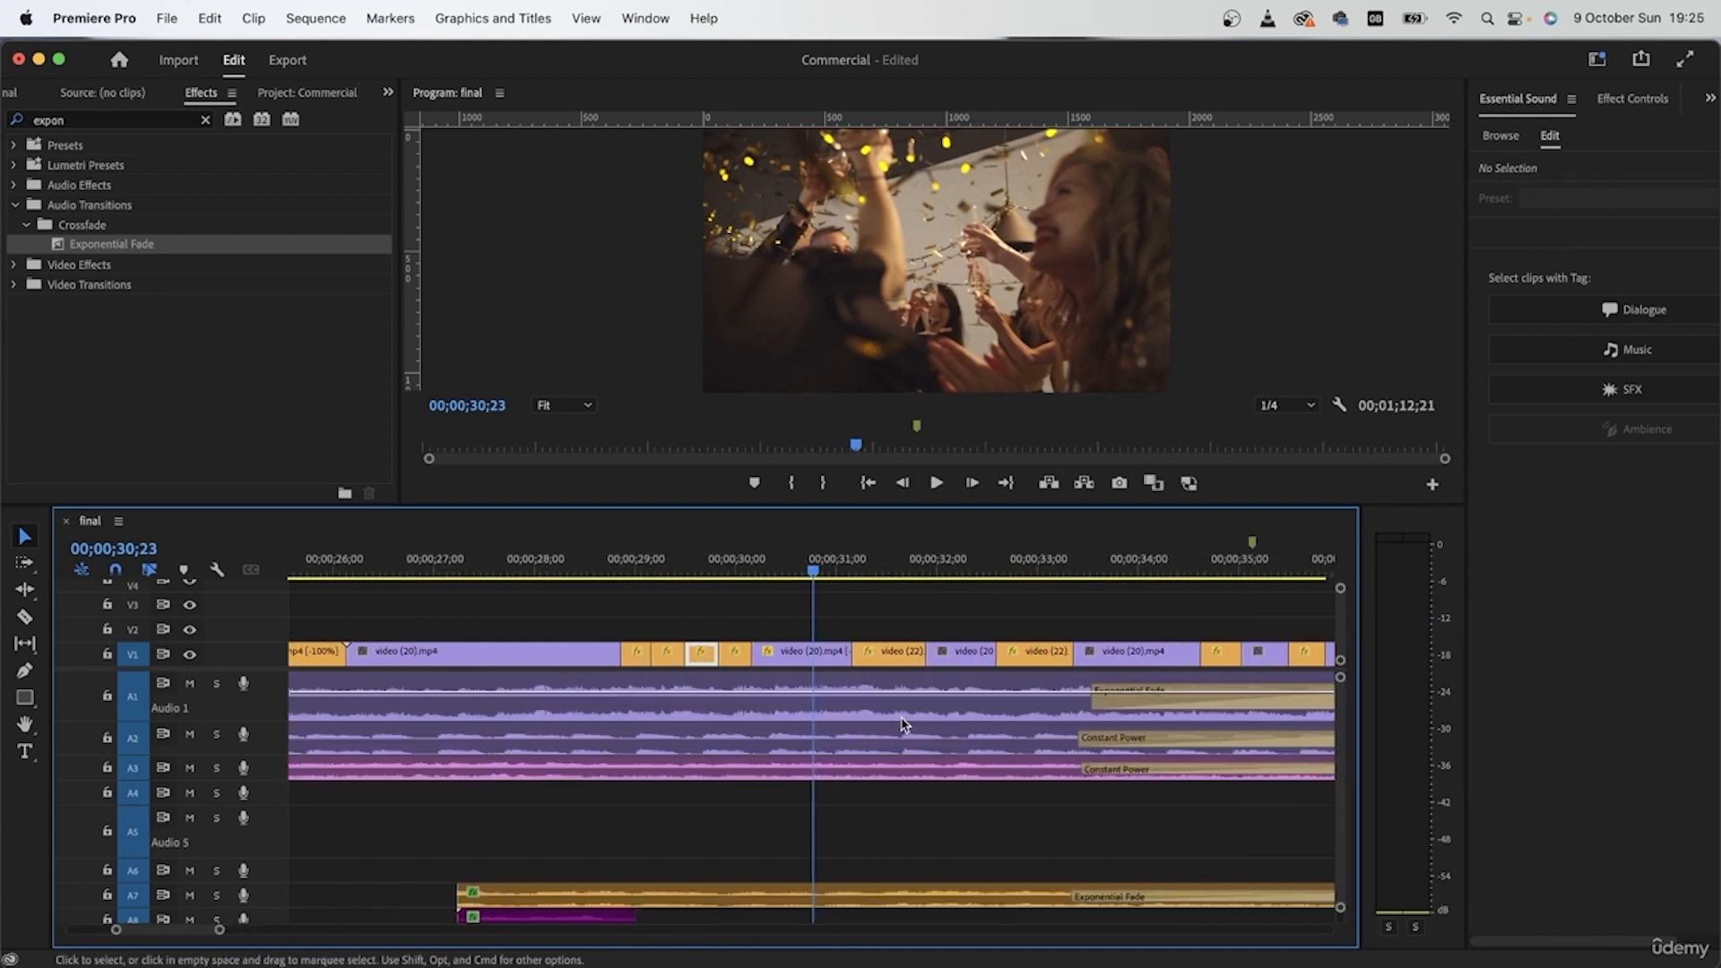
scroll(874, 701, "right", 3)
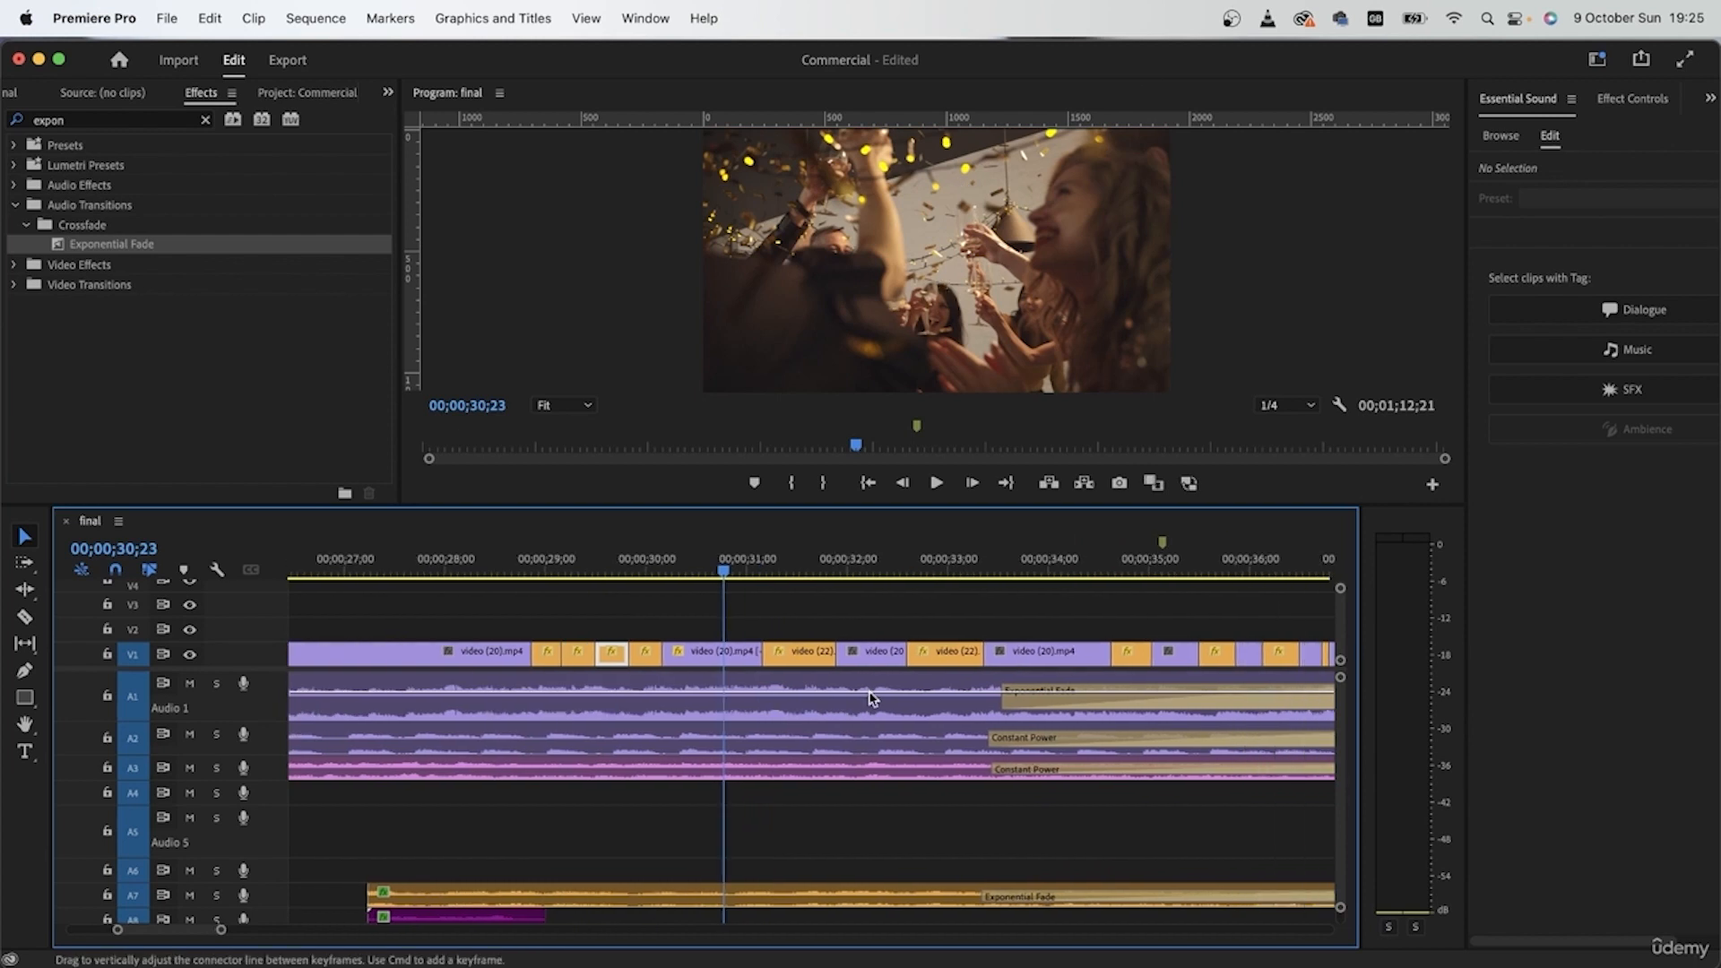
key("space")
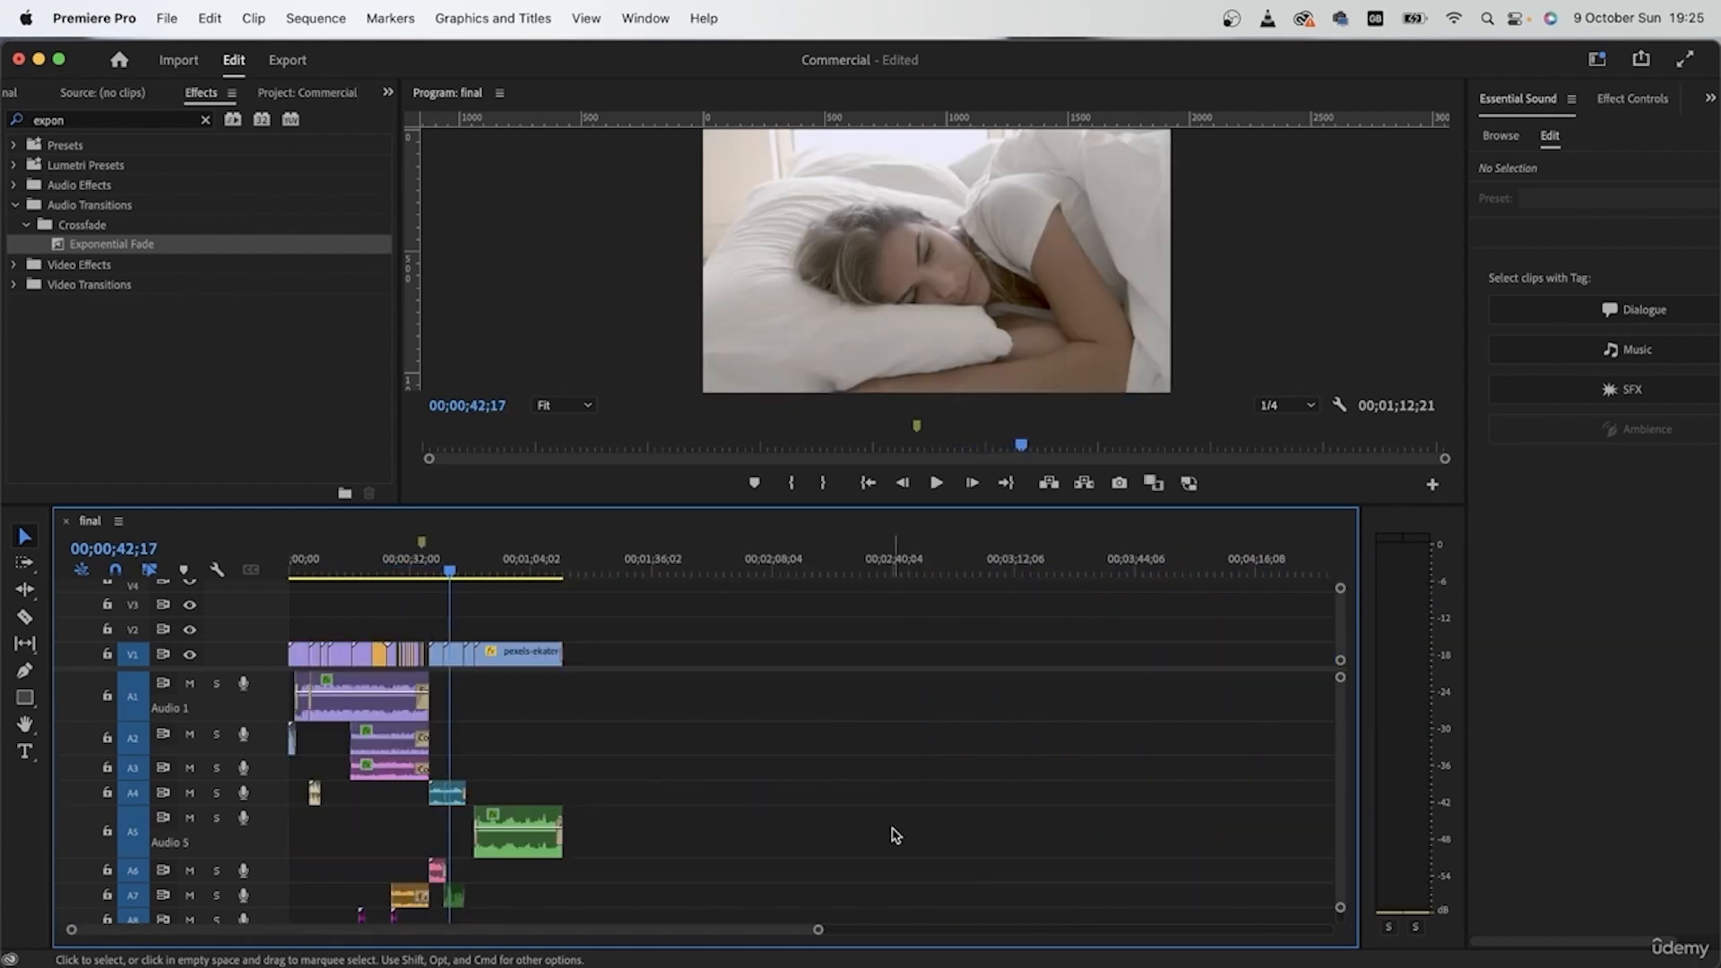
scroll(373, 702, "up", 6)
scroll(373, 703, "left", 5)
scroll(373, 702, "down", 3)
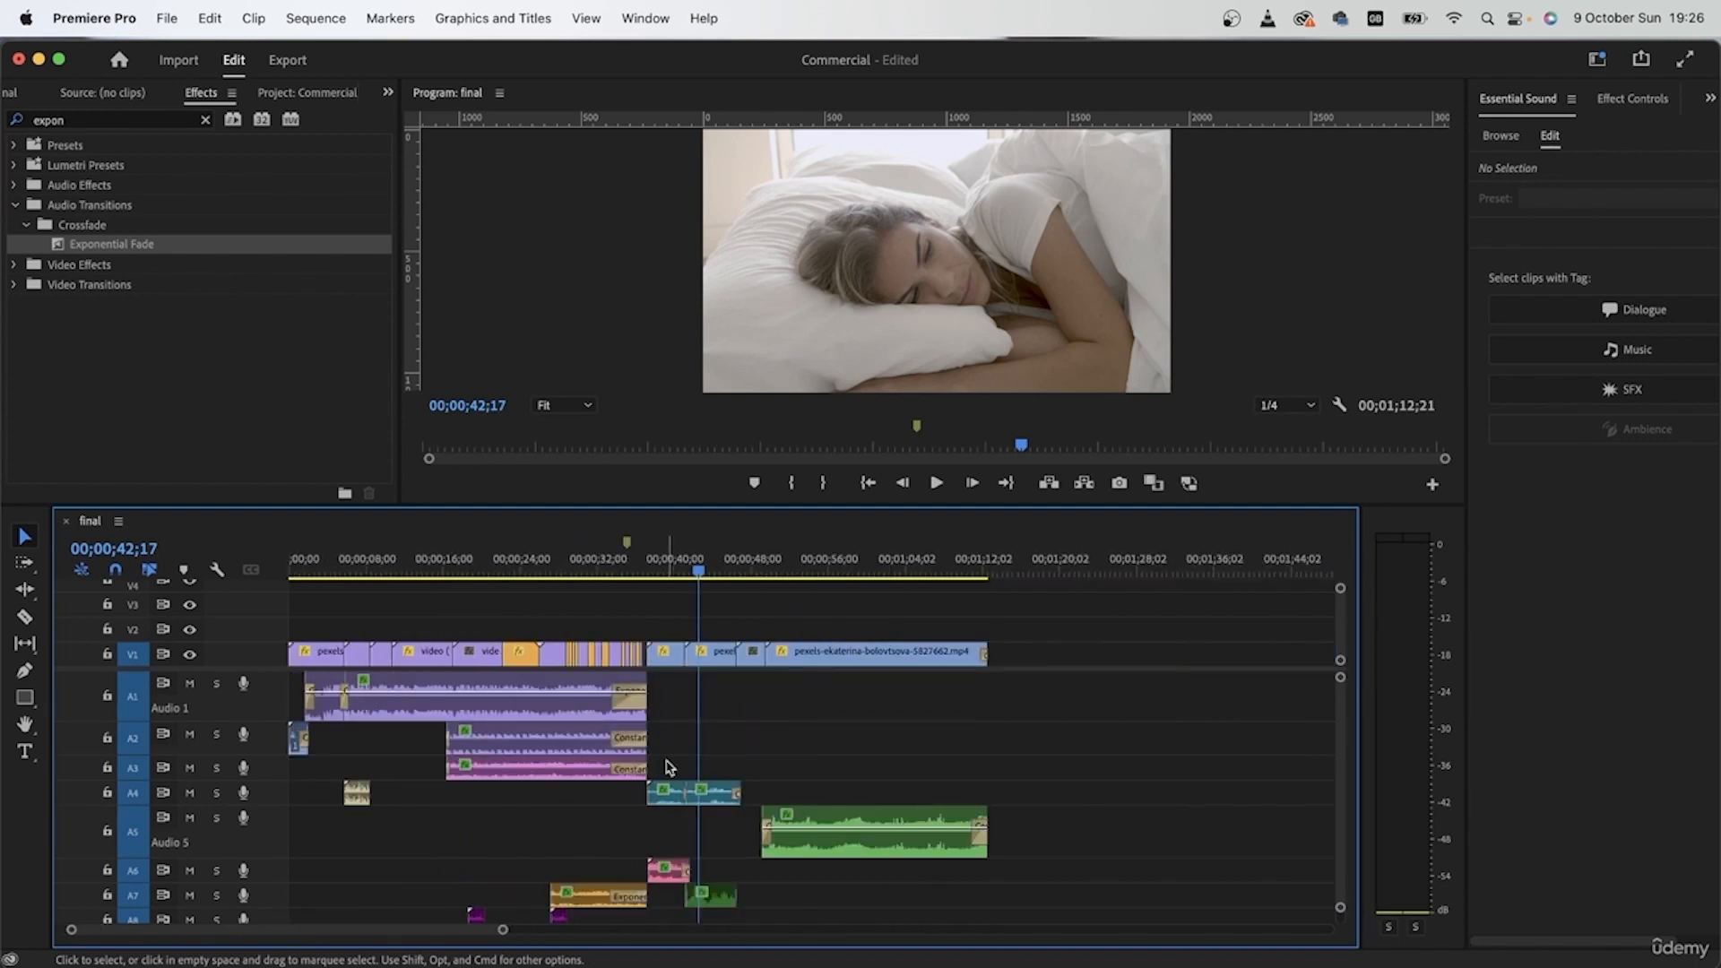